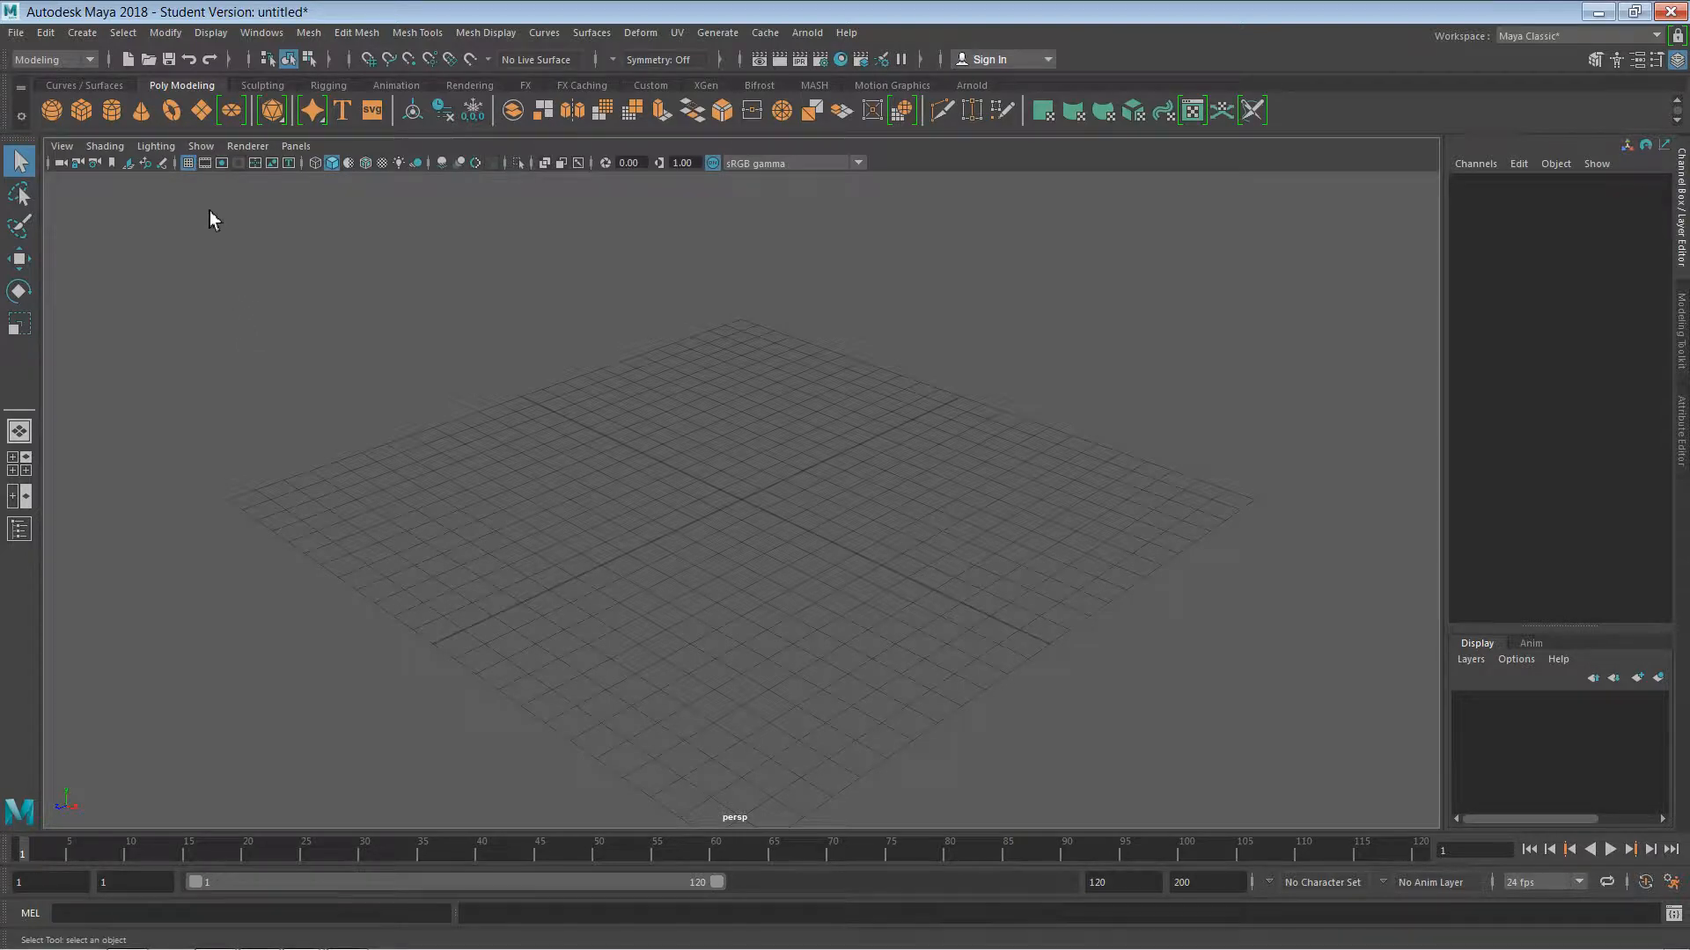
- Create a polygon cylinder with a height of 6.6 and 10 height subdivisions
{"action": "left_click", "coordinate": [112, 120]}
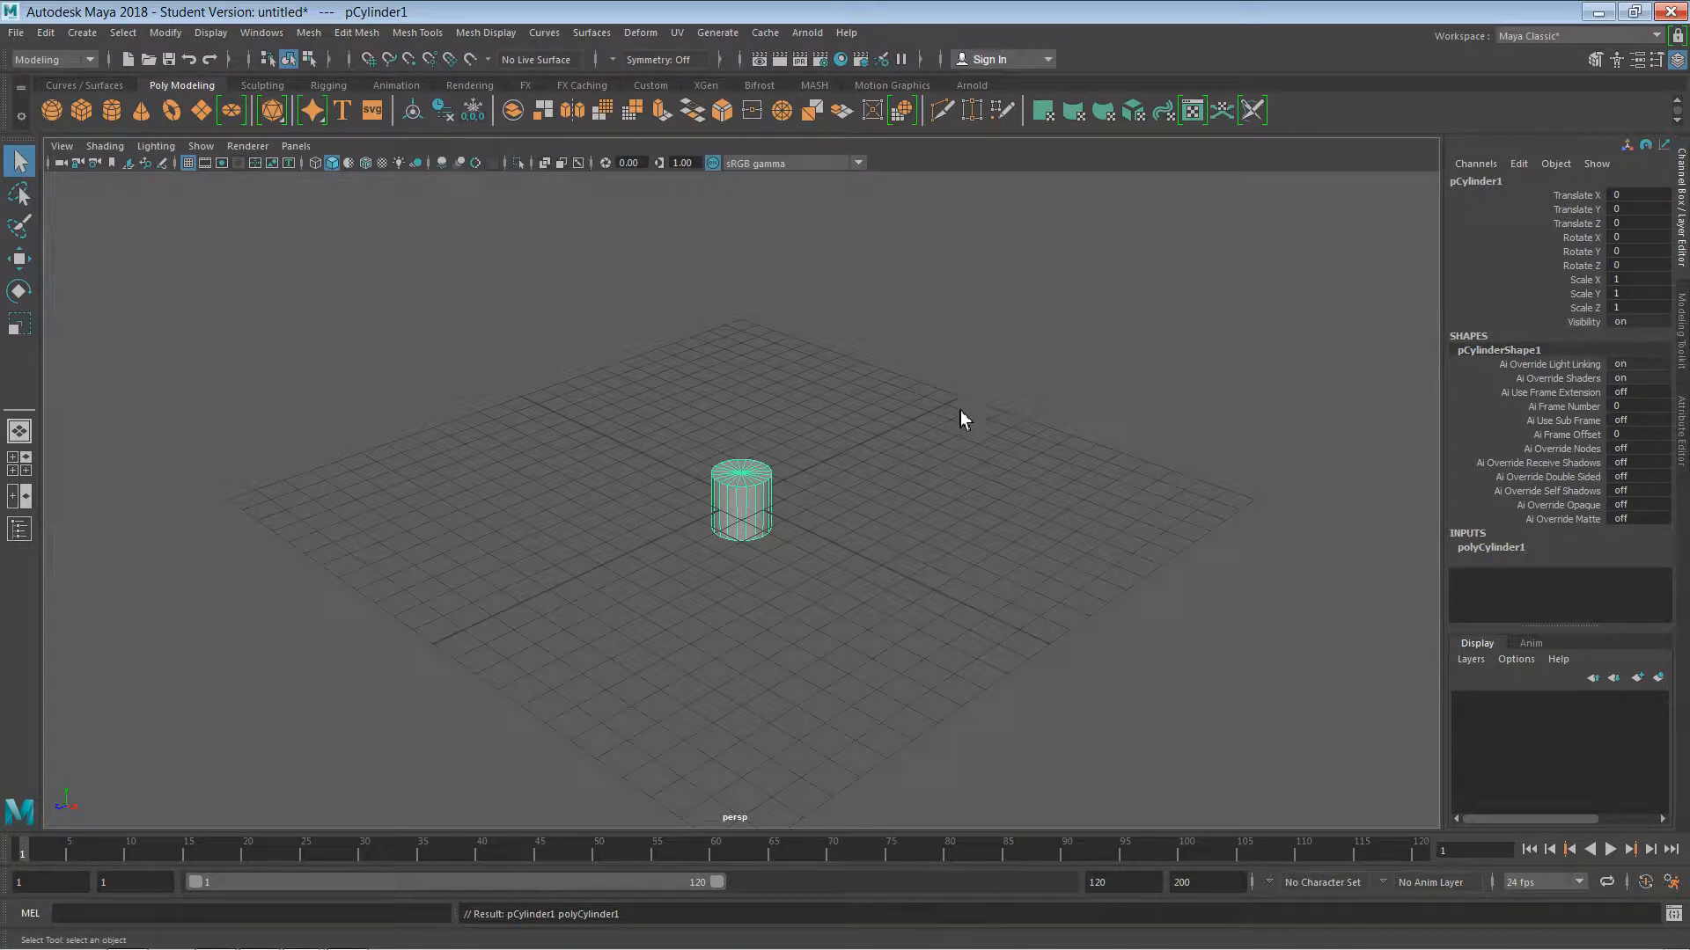
{"action": "scroll", "coordinate": [886, 489], "scroll_direction": "up", "scroll_amount": 5}
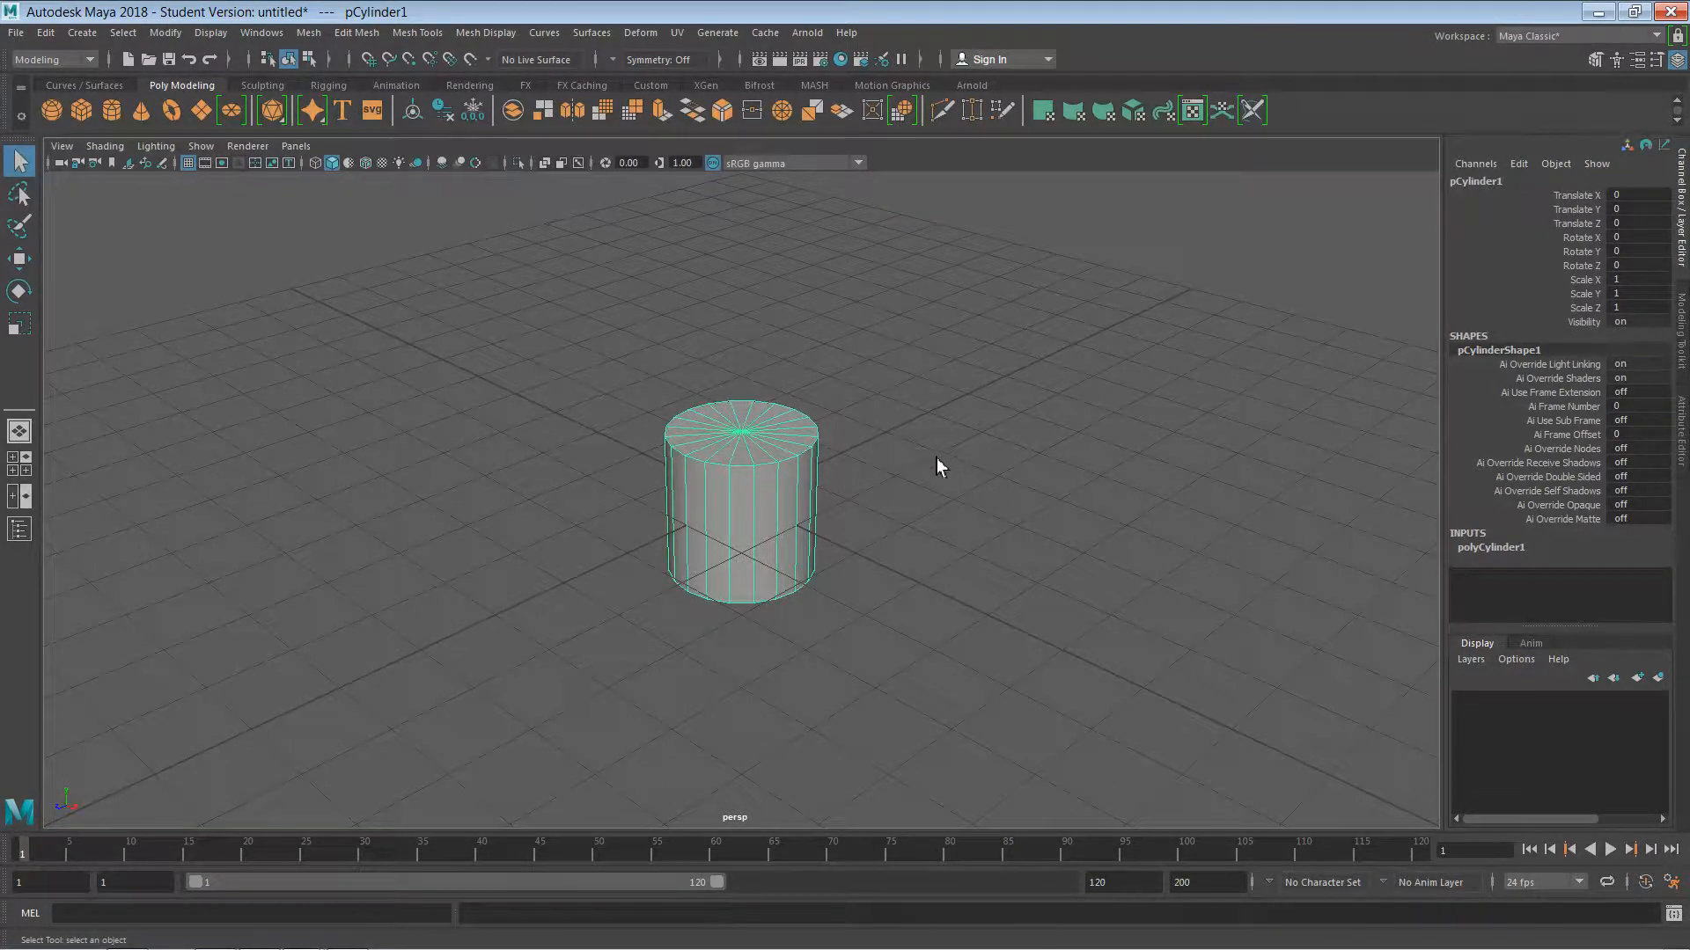
{"action": "key", "text": "t"}
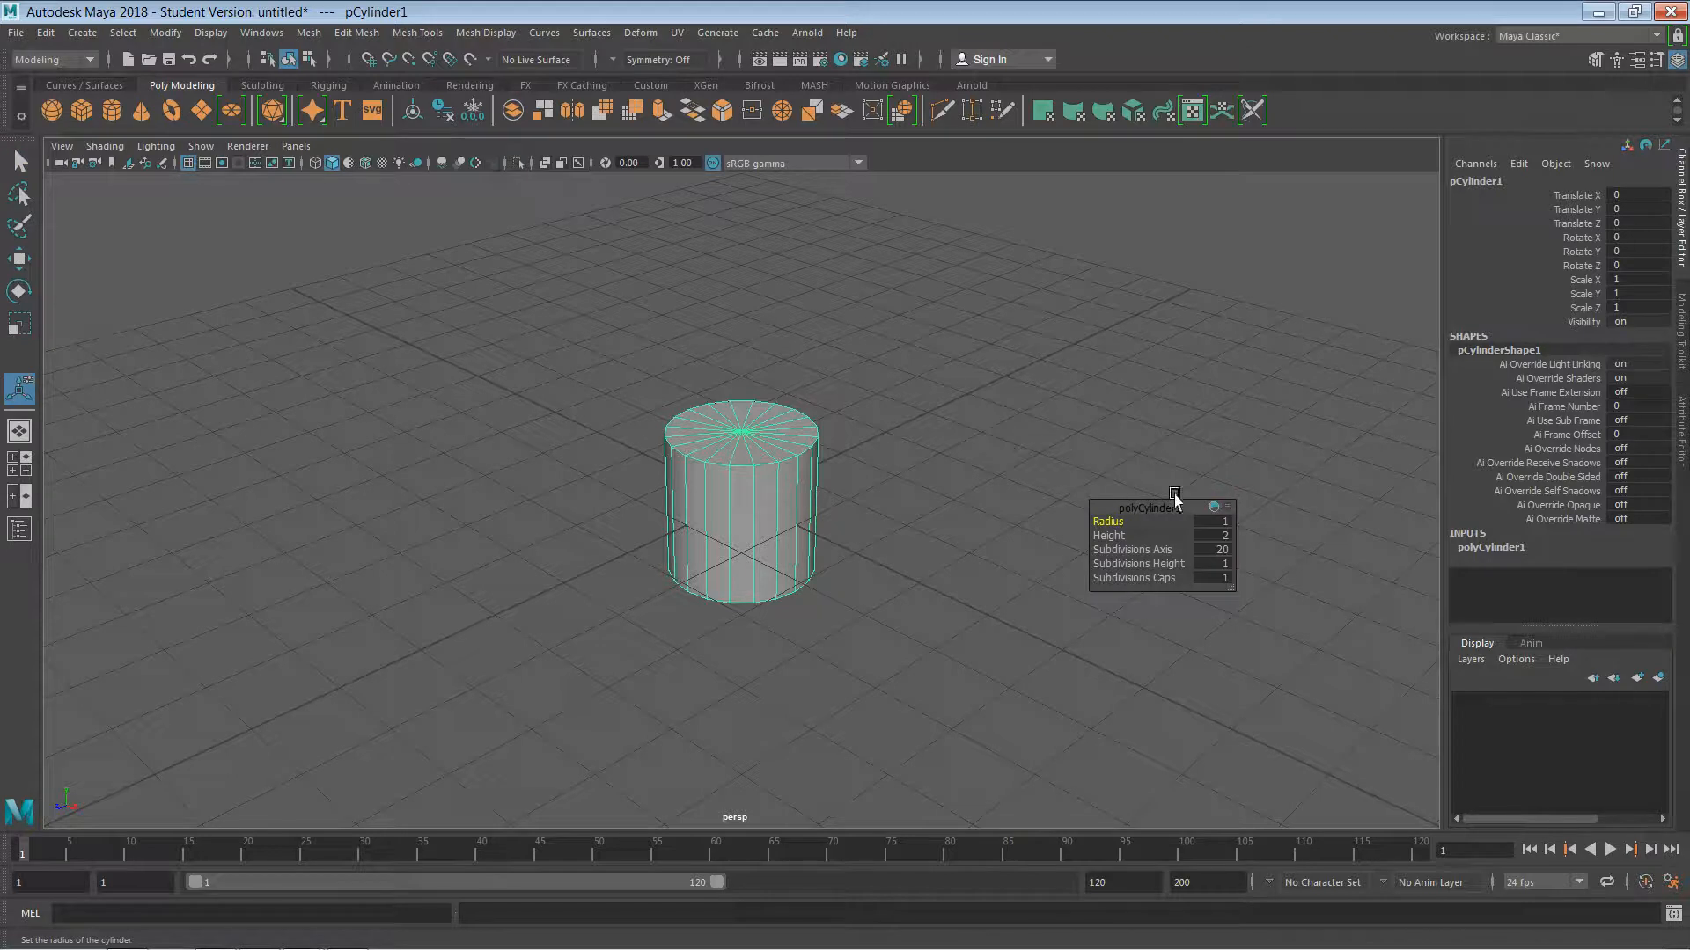
{"action": "left_click", "coordinate": [1158, 563]}
{"action": "left_click_drag", "start_coordinate": [1160, 570], "coordinate": [1232, 577]}
{"action": "left_click", "coordinate": [1144, 538]}
{"action": "left_click_drag", "start_coordinate": [1144, 538], "coordinate": [1159, 543]}
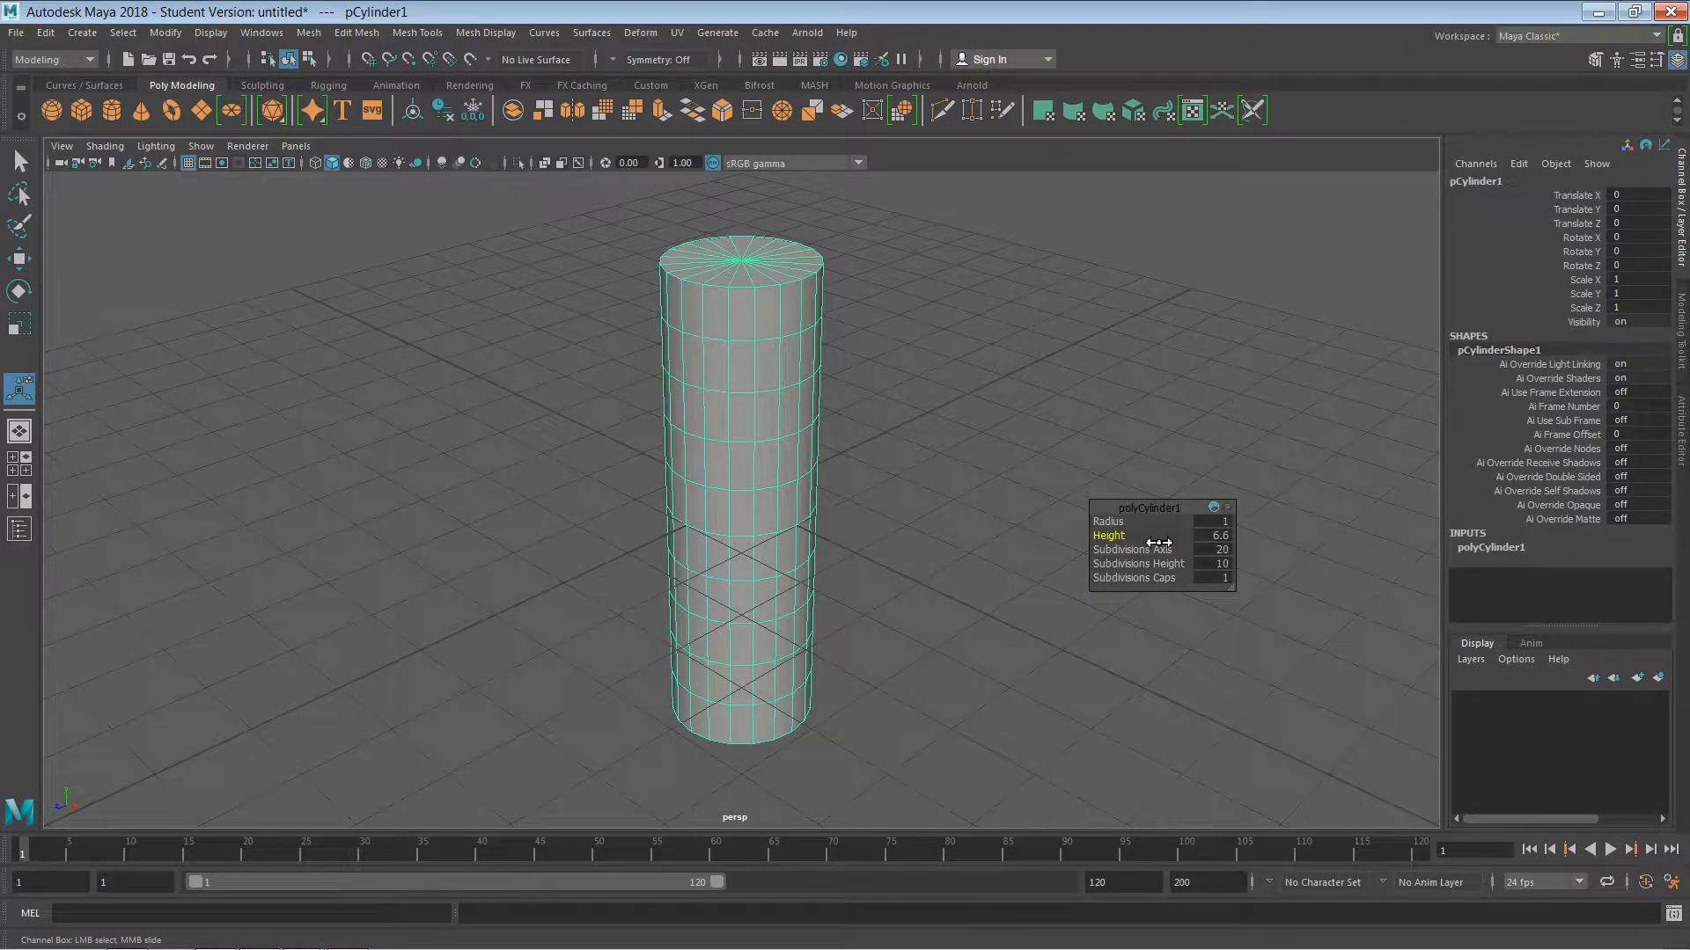
{"action": "left_click", "coordinate": [1188, 419]}
- Reselect the cylinder and move its floating creation settings box well away from the model
{"action": "scroll", "coordinate": [1150, 438], "scroll_direction": "down", "scroll_amount": 3}
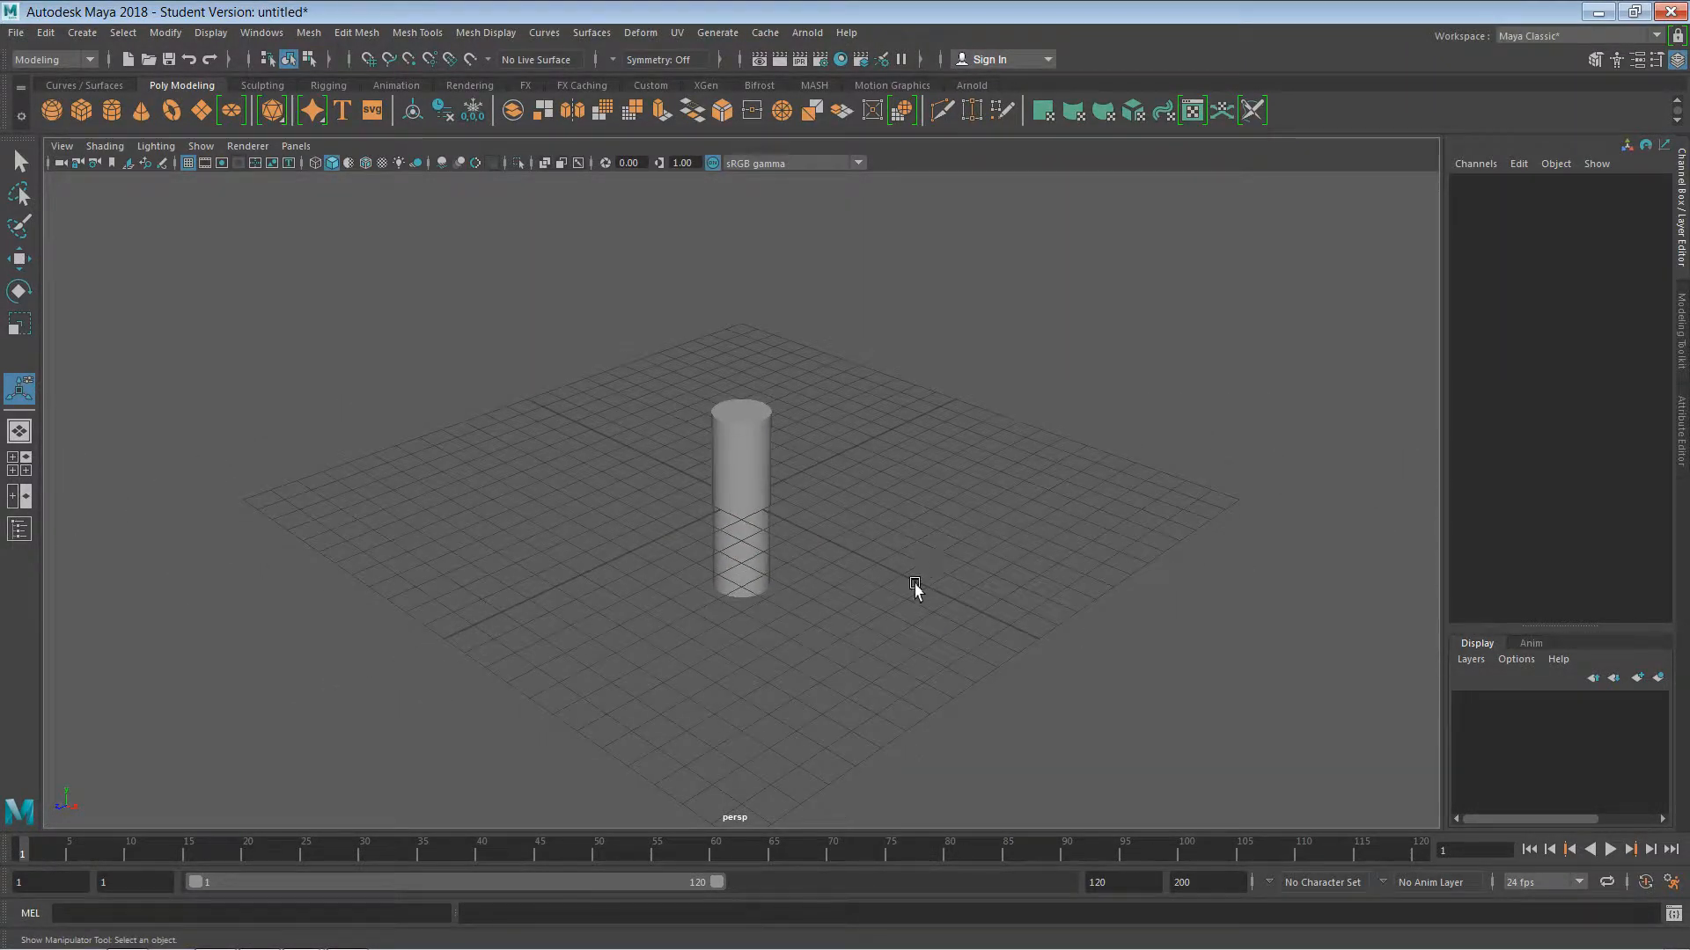
{"action": "left_click_drag", "start_coordinate": [915, 588], "coordinate": [826, 610], "text": "alt"}
{"action": "left_click", "coordinate": [744, 502]}
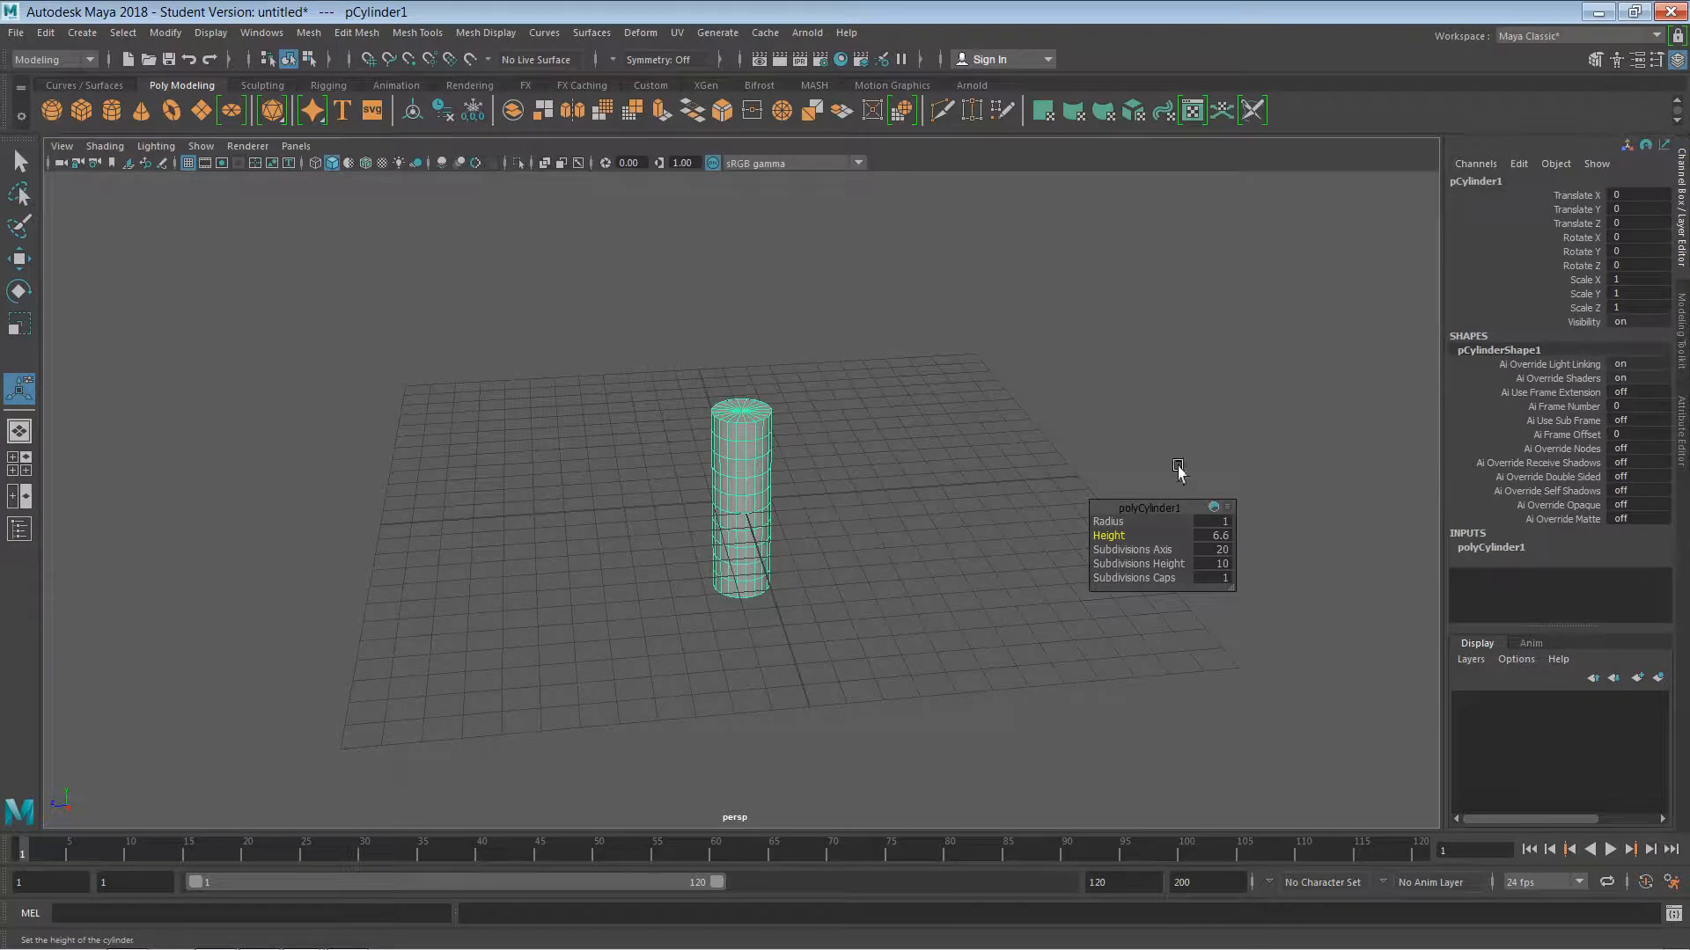
{"action": "left_click_drag", "start_coordinate": [1158, 516], "coordinate": [1355, 192]}
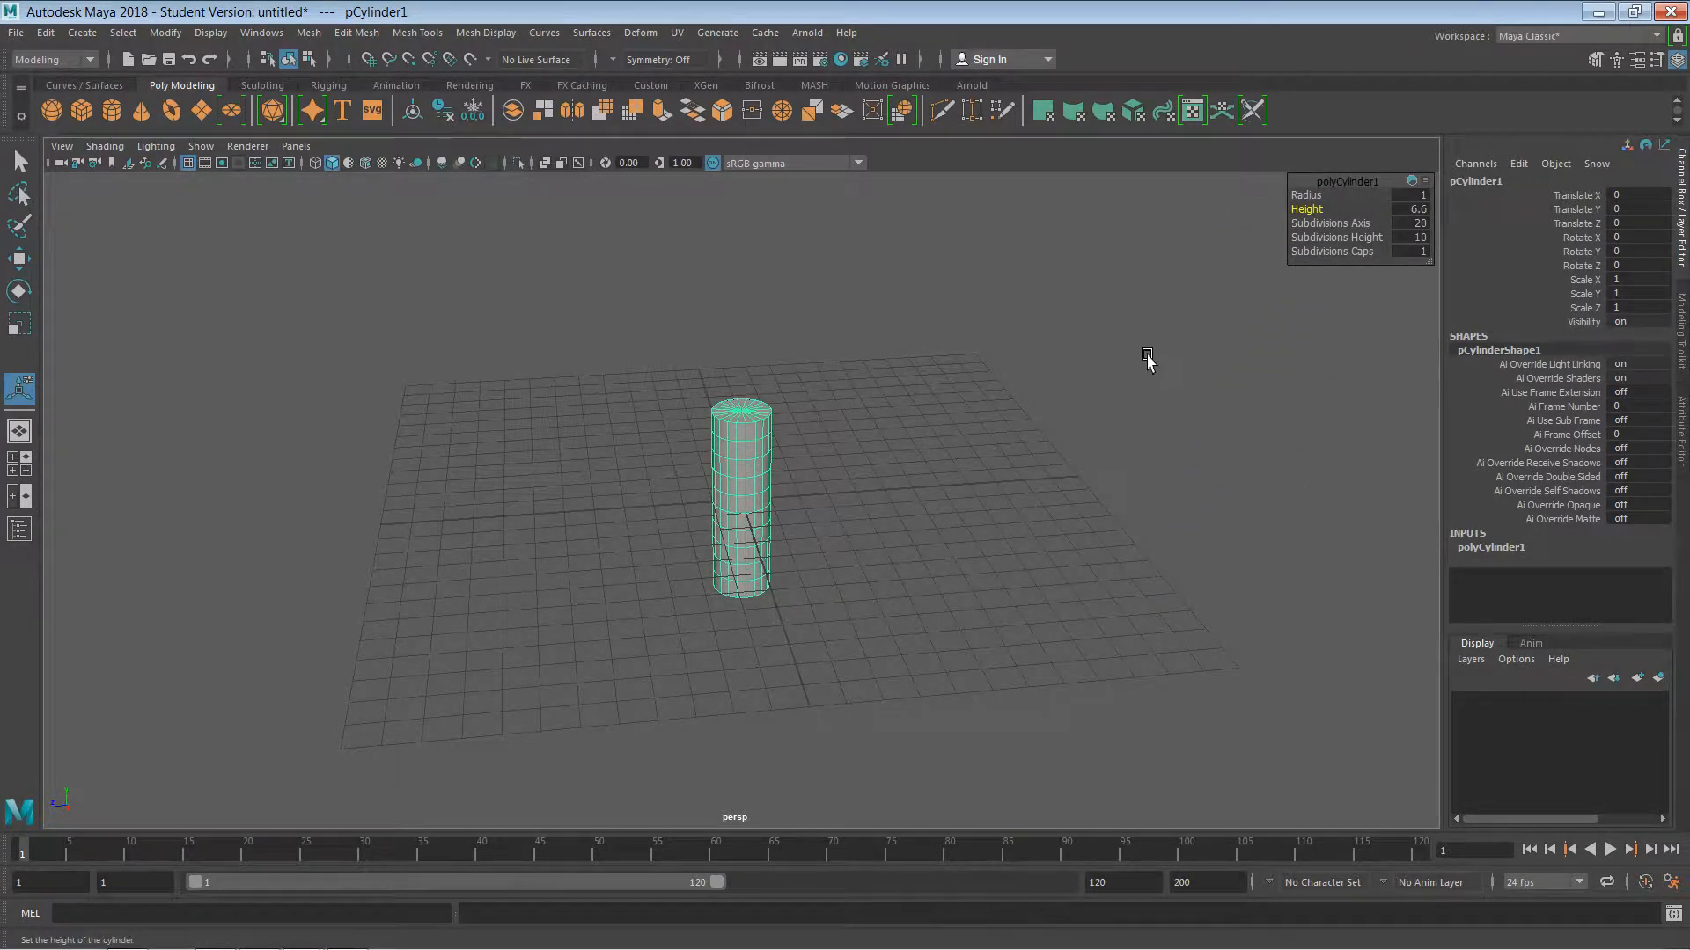
{"action": "left_click", "coordinate": [1107, 392]}
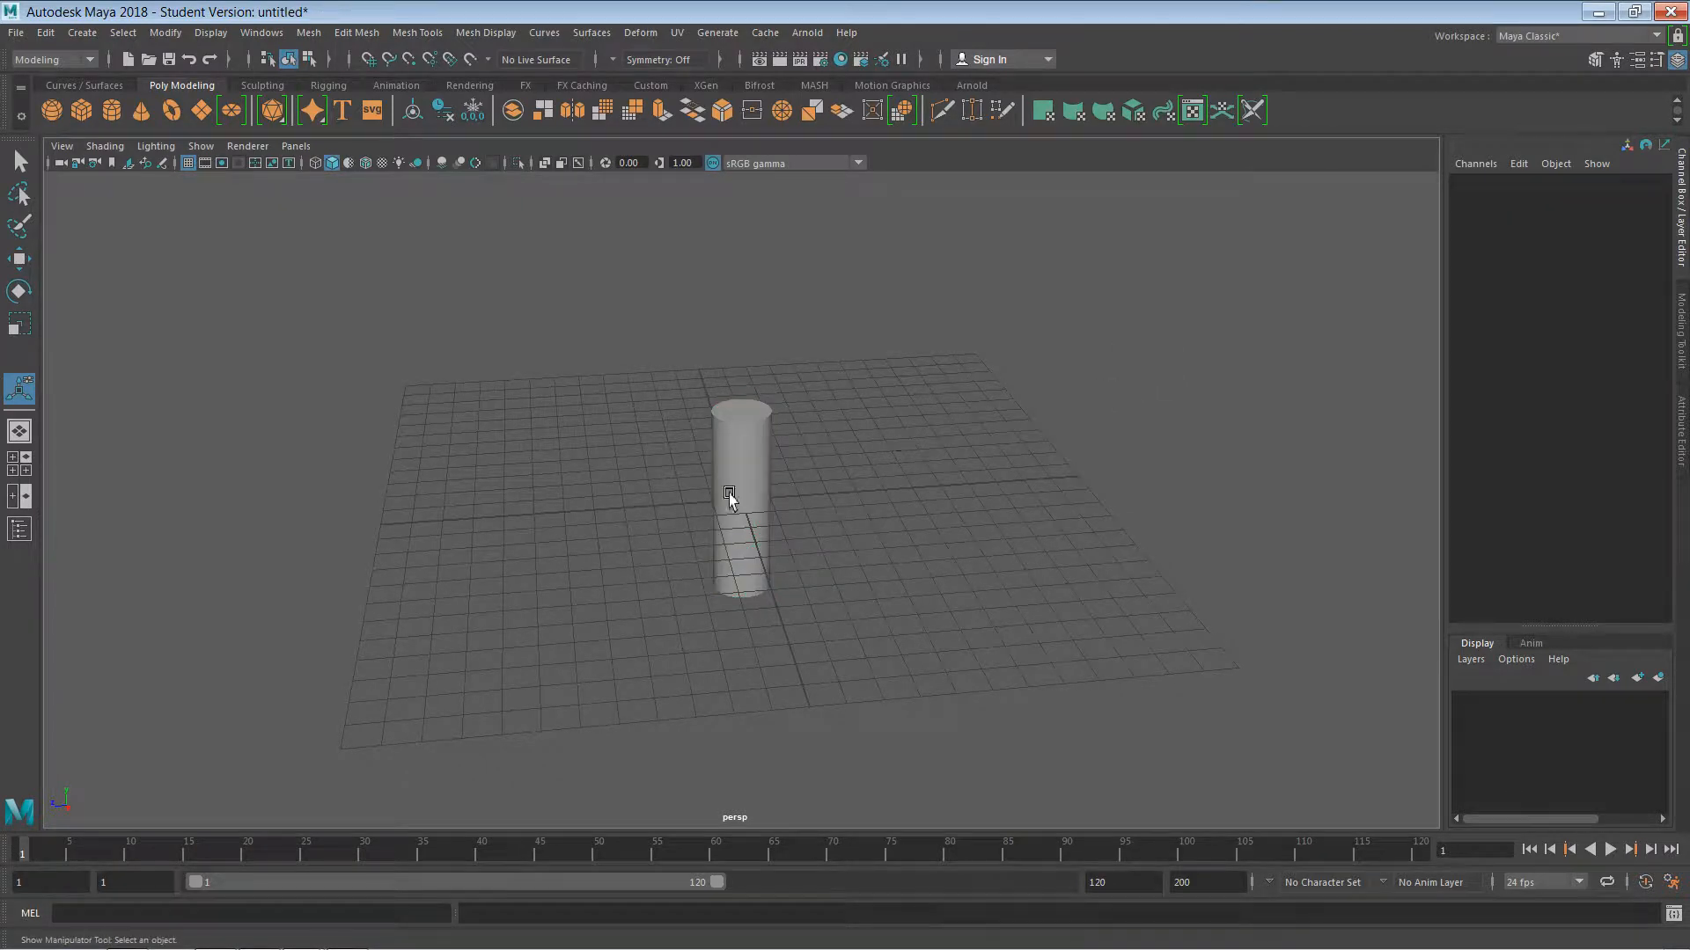
- Move the cylinder to about 9.33 along Z and add five duplicates in a row, spaced about 4.5 units apart
{"action": "left_click", "coordinate": [736, 490]}
{"action": "key", "text": "w"}
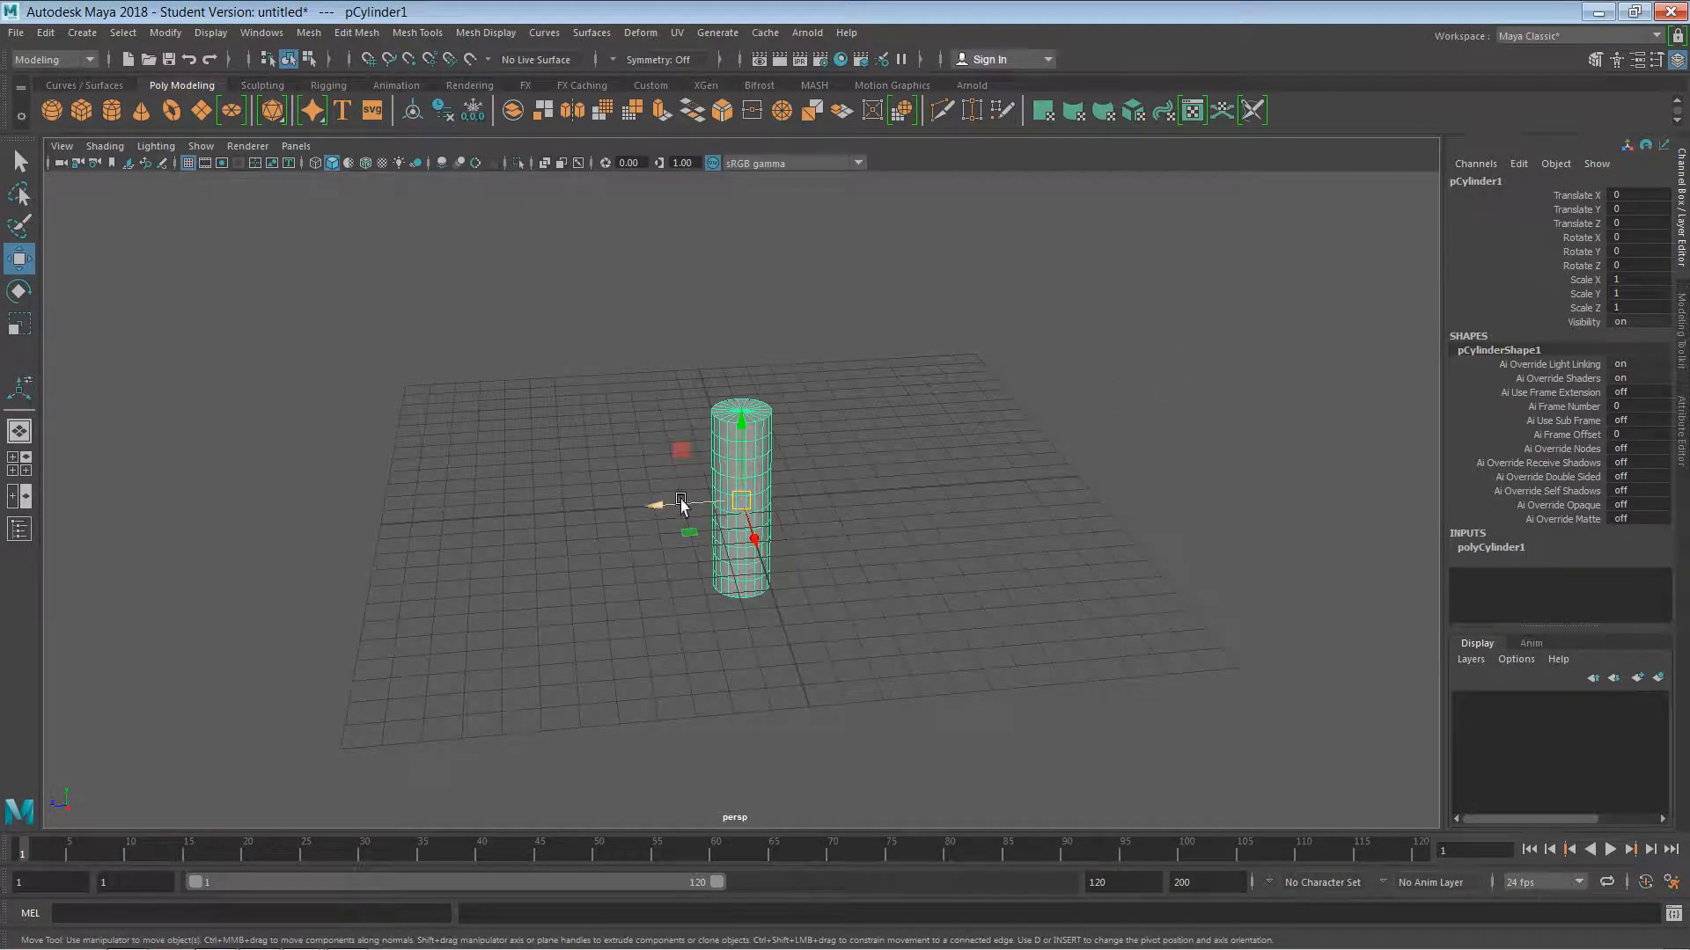
{"action": "left_click_drag", "start_coordinate": [660, 506], "coordinate": [531, 509]}
{"action": "key", "text": "ctrl+d"}
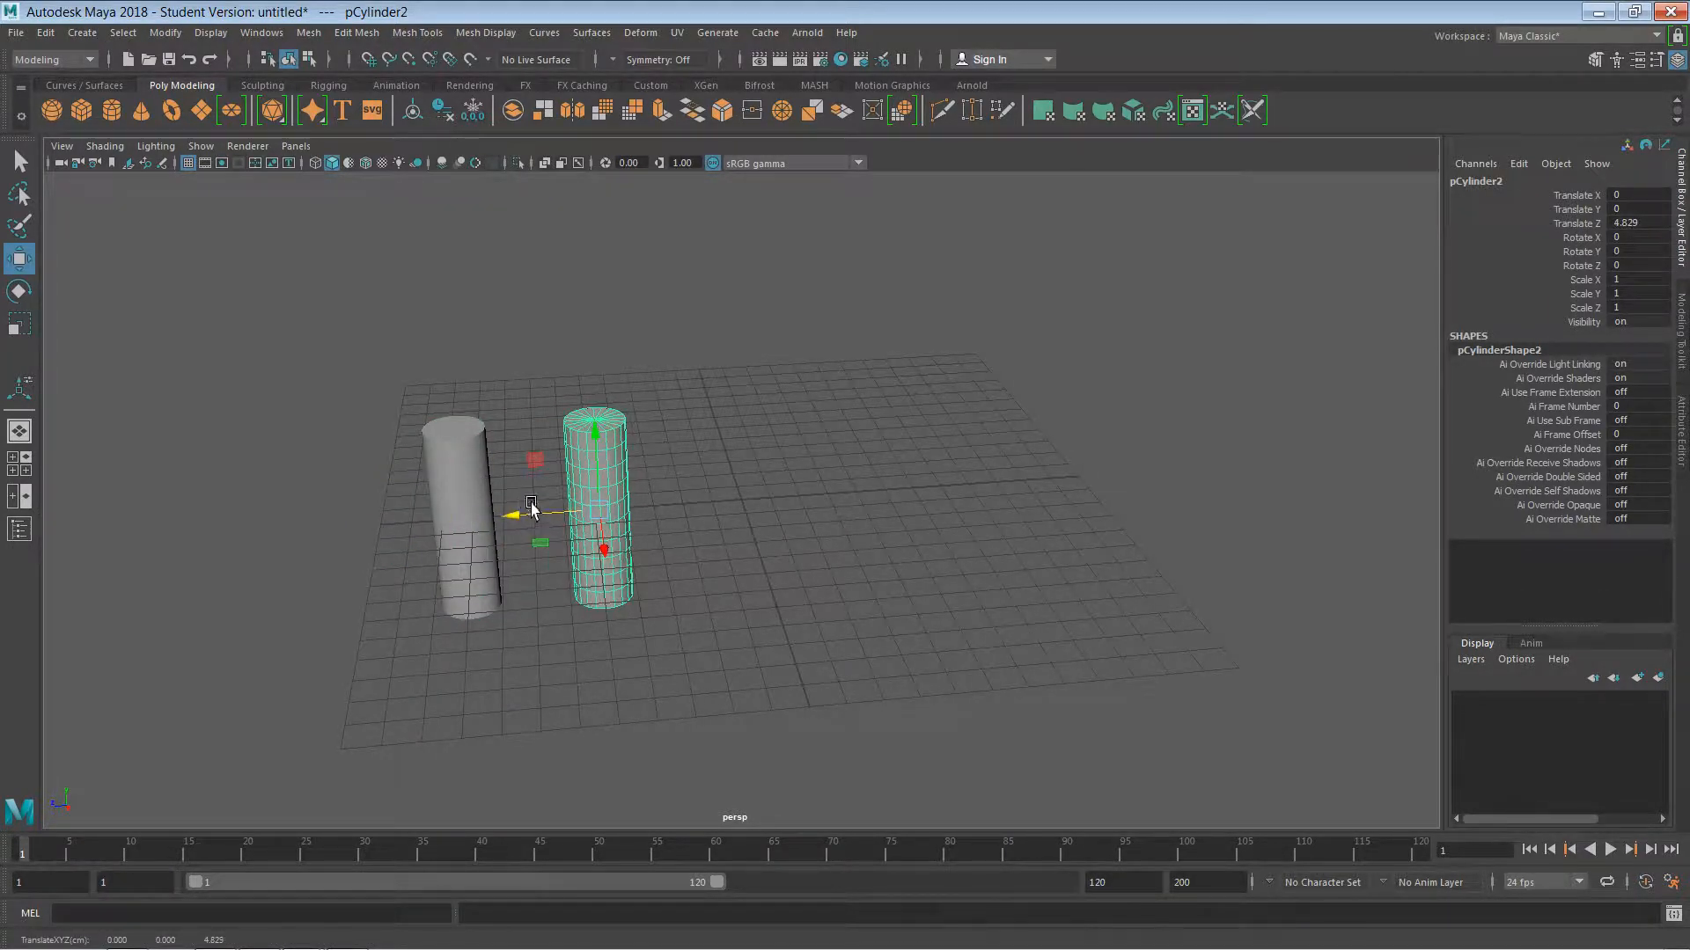
{"action": "key", "text": "shift+d"}
{"action": "key", "text": "shift+d"}
{"action": "key", "text": "shift+d"}
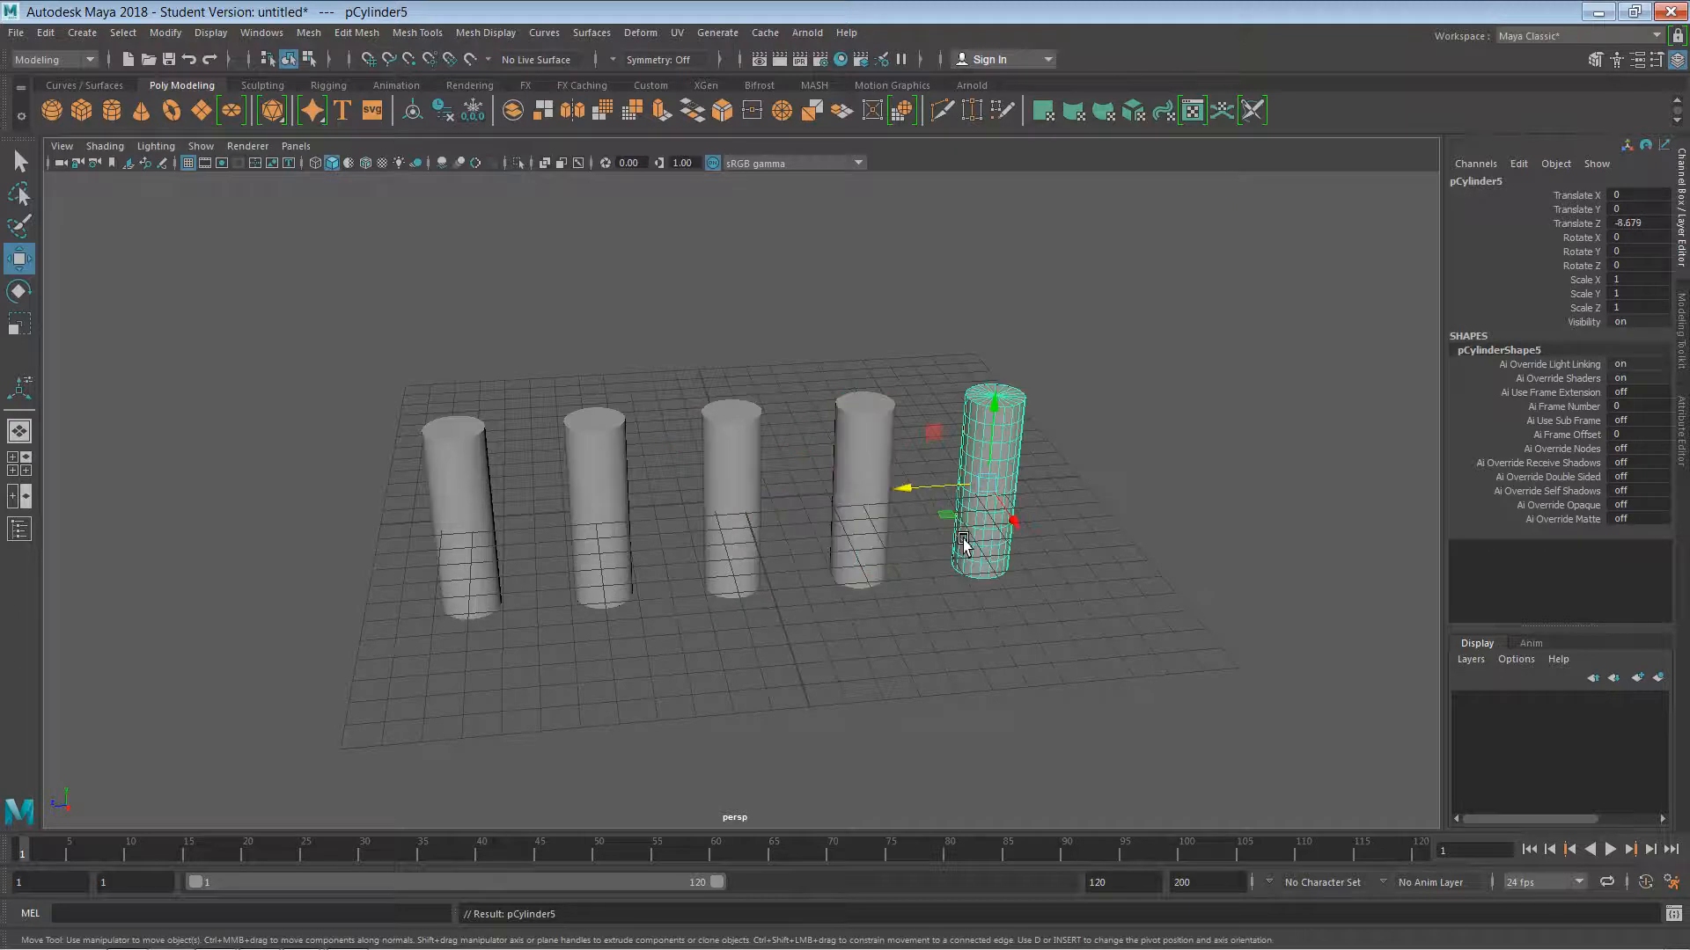
{"action": "key", "text": "shift+d"}
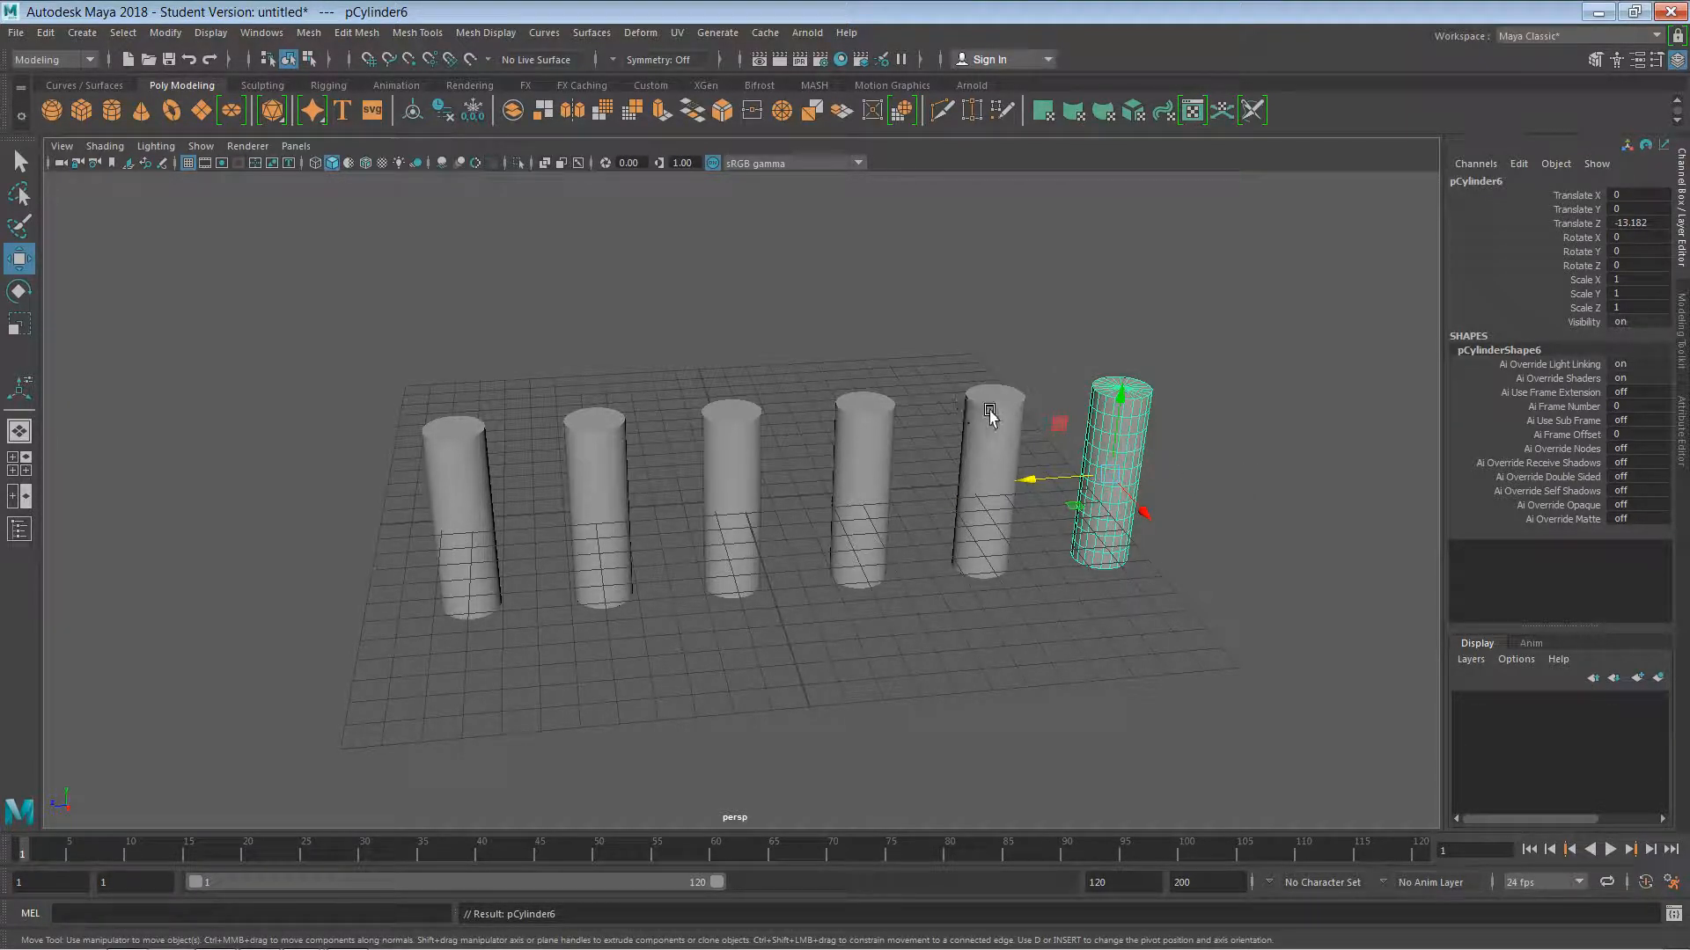
- Select the original cylinder at the row's end and detach the Nonlinear deformer list as a floating window clear of the models
{"action": "left_click", "coordinate": [1299, 387]}
{"action": "left_click", "coordinate": [468, 490]}
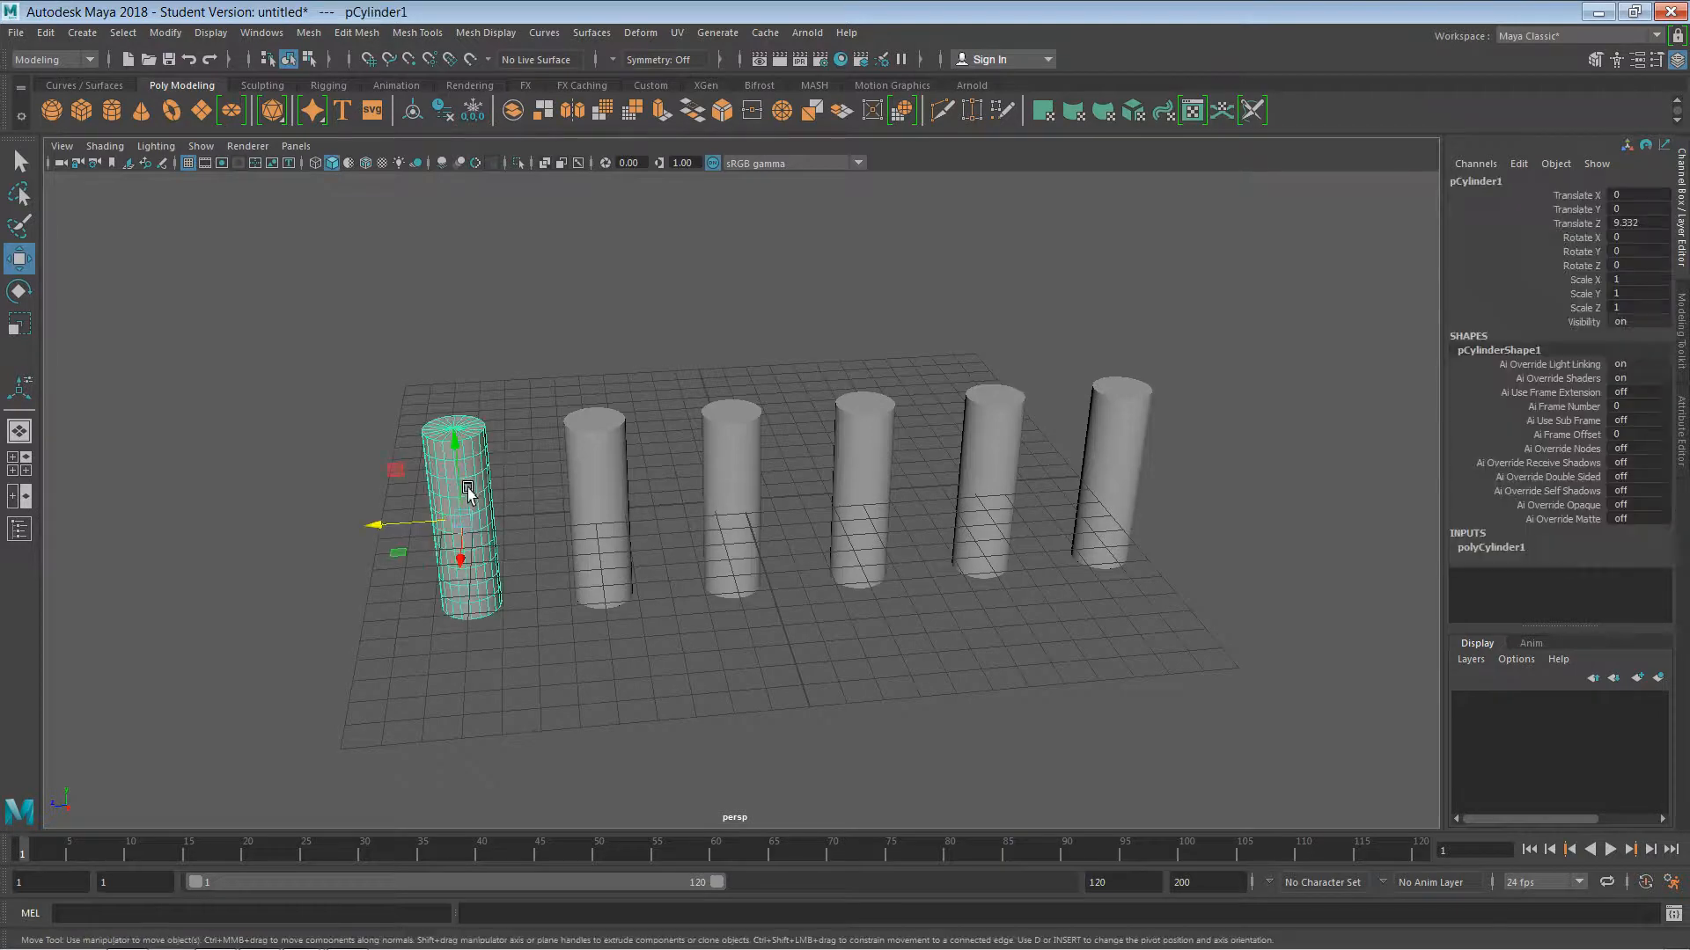
{"action": "left_click", "coordinate": [1213, 342]}
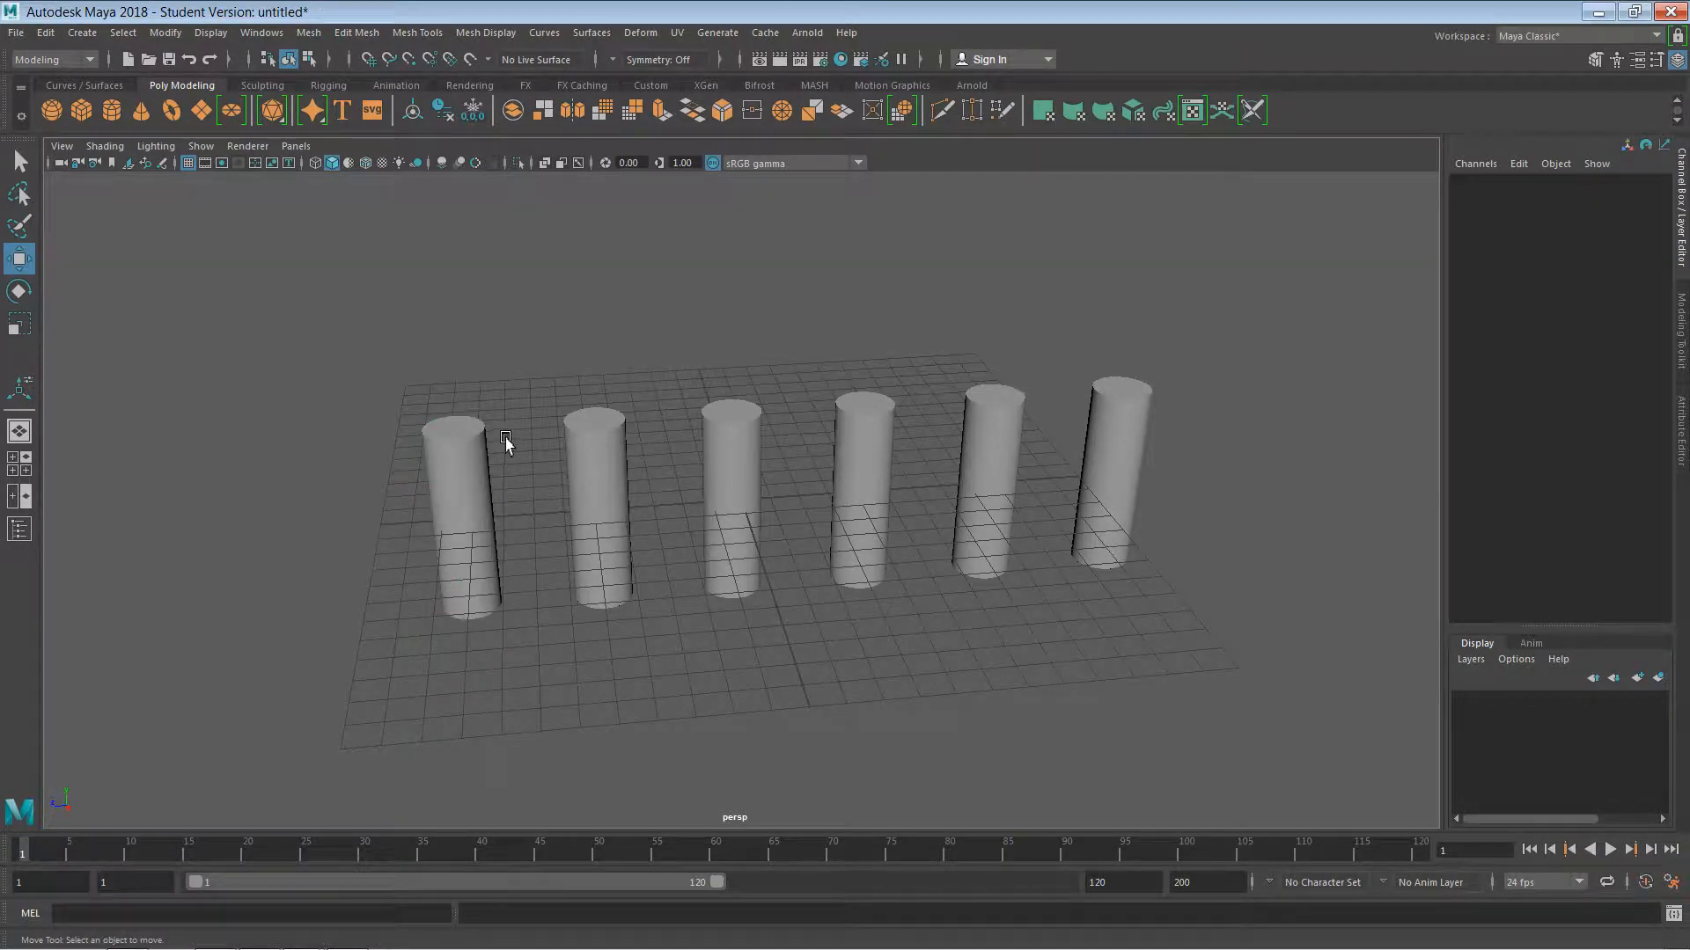
{"action": "left_click", "coordinate": [482, 475]}
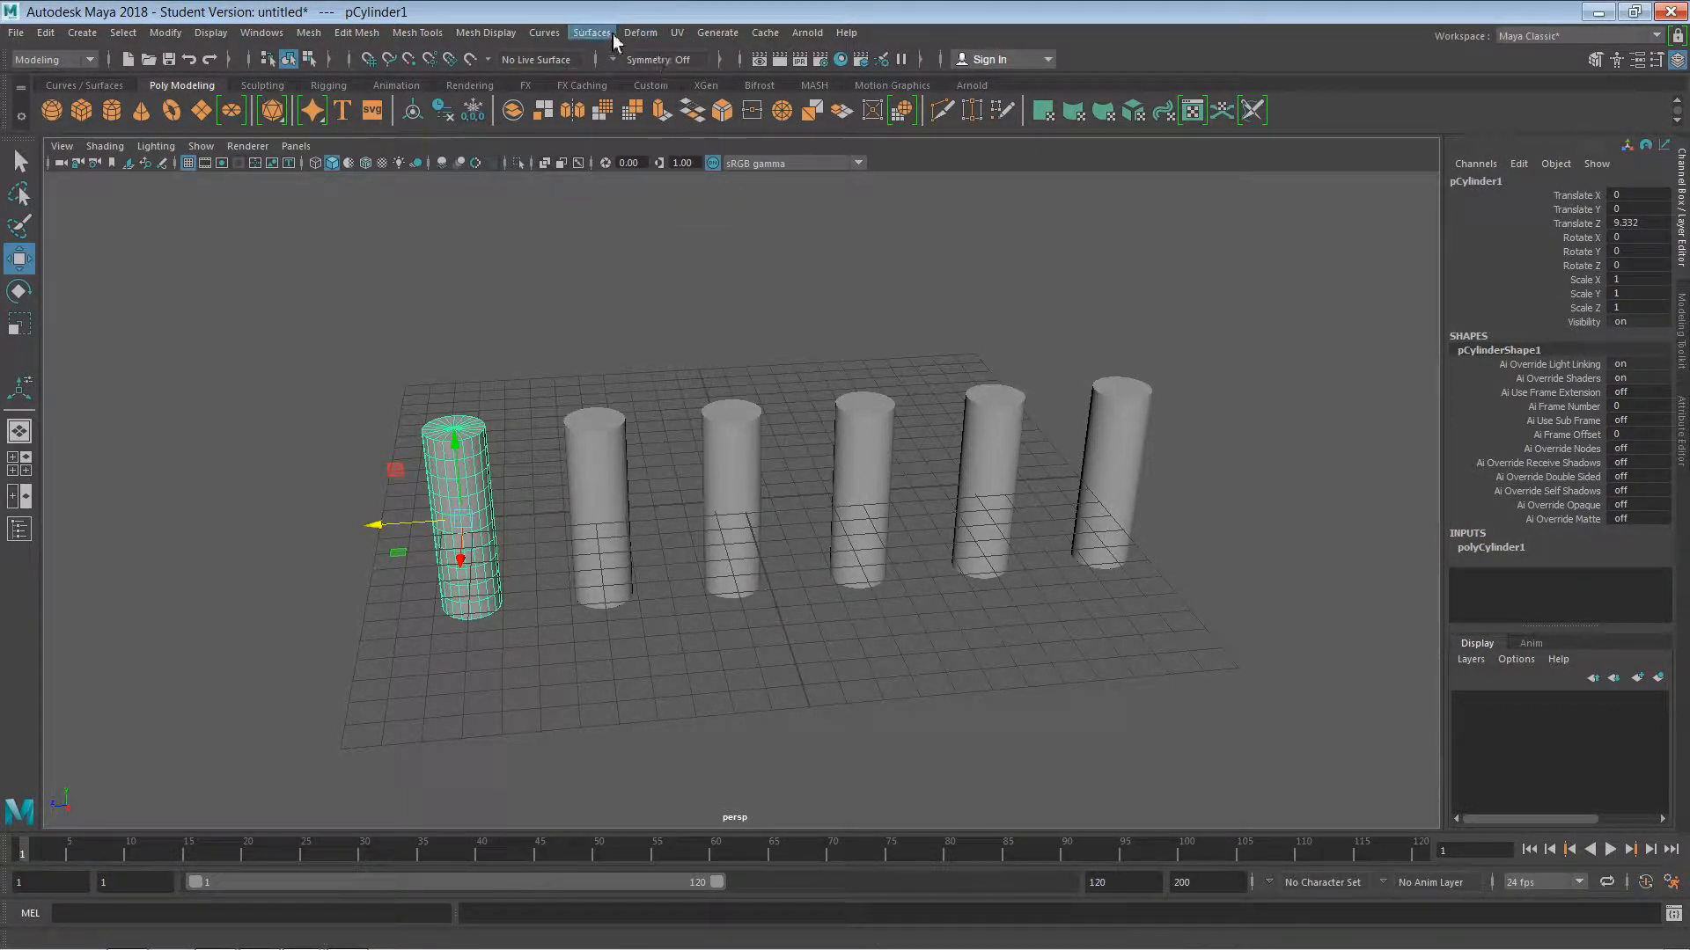
{"action": "left_click", "coordinate": [643, 39]}
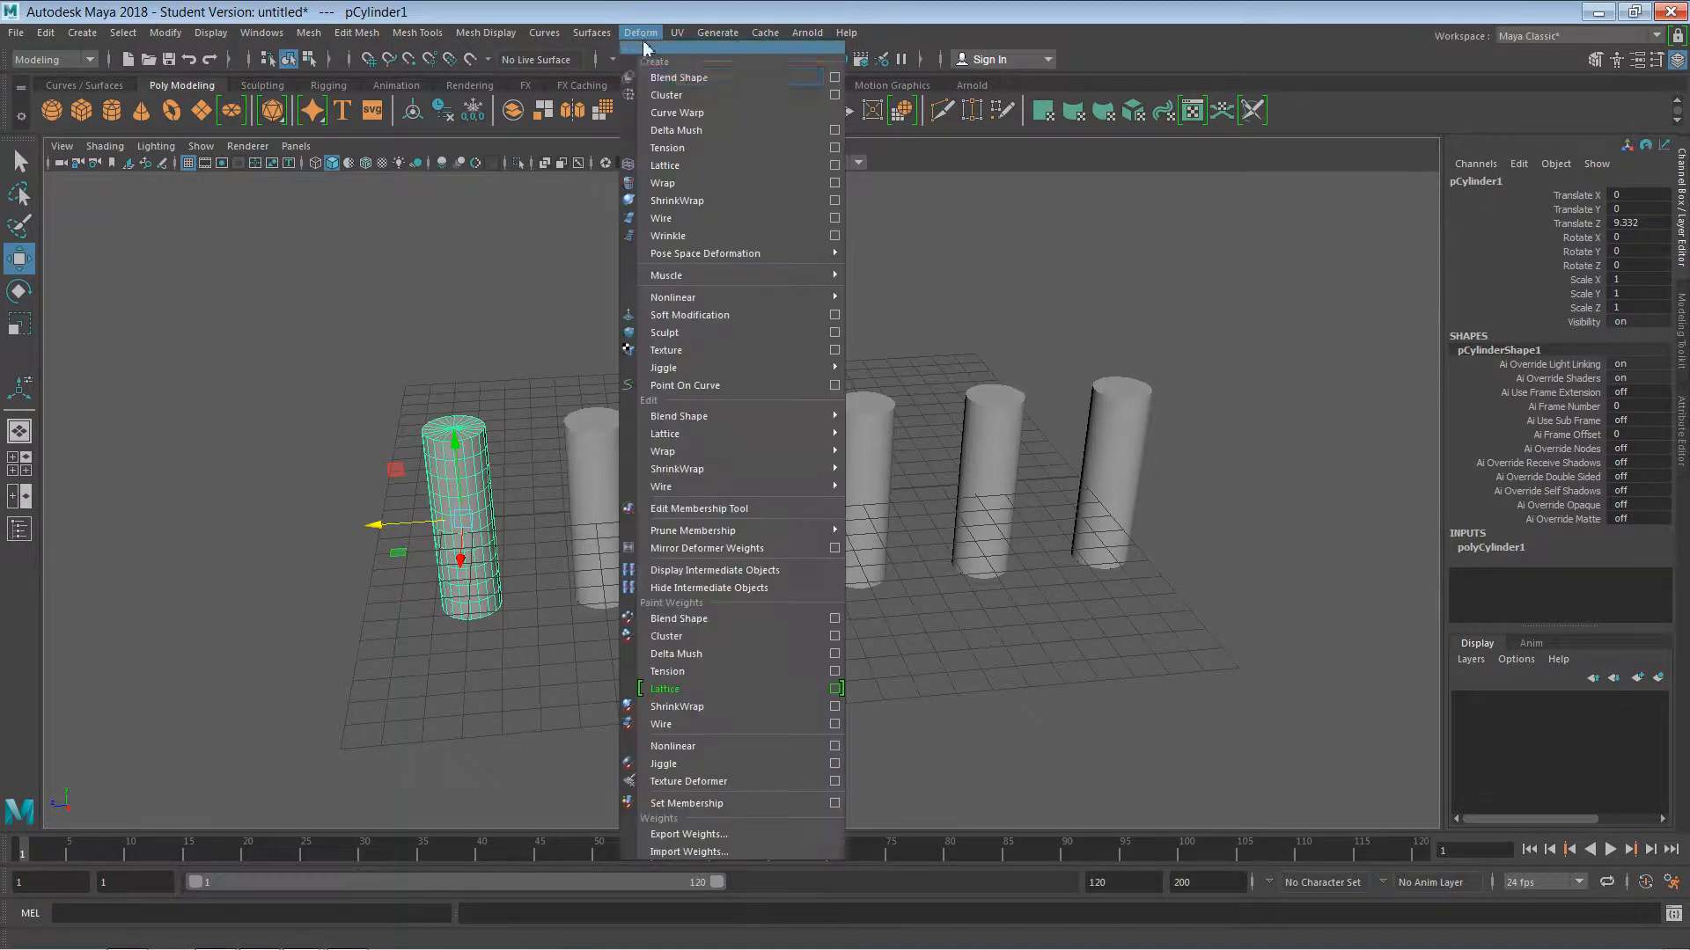
{"action": "mouse_move", "coordinate": [646, 302]}
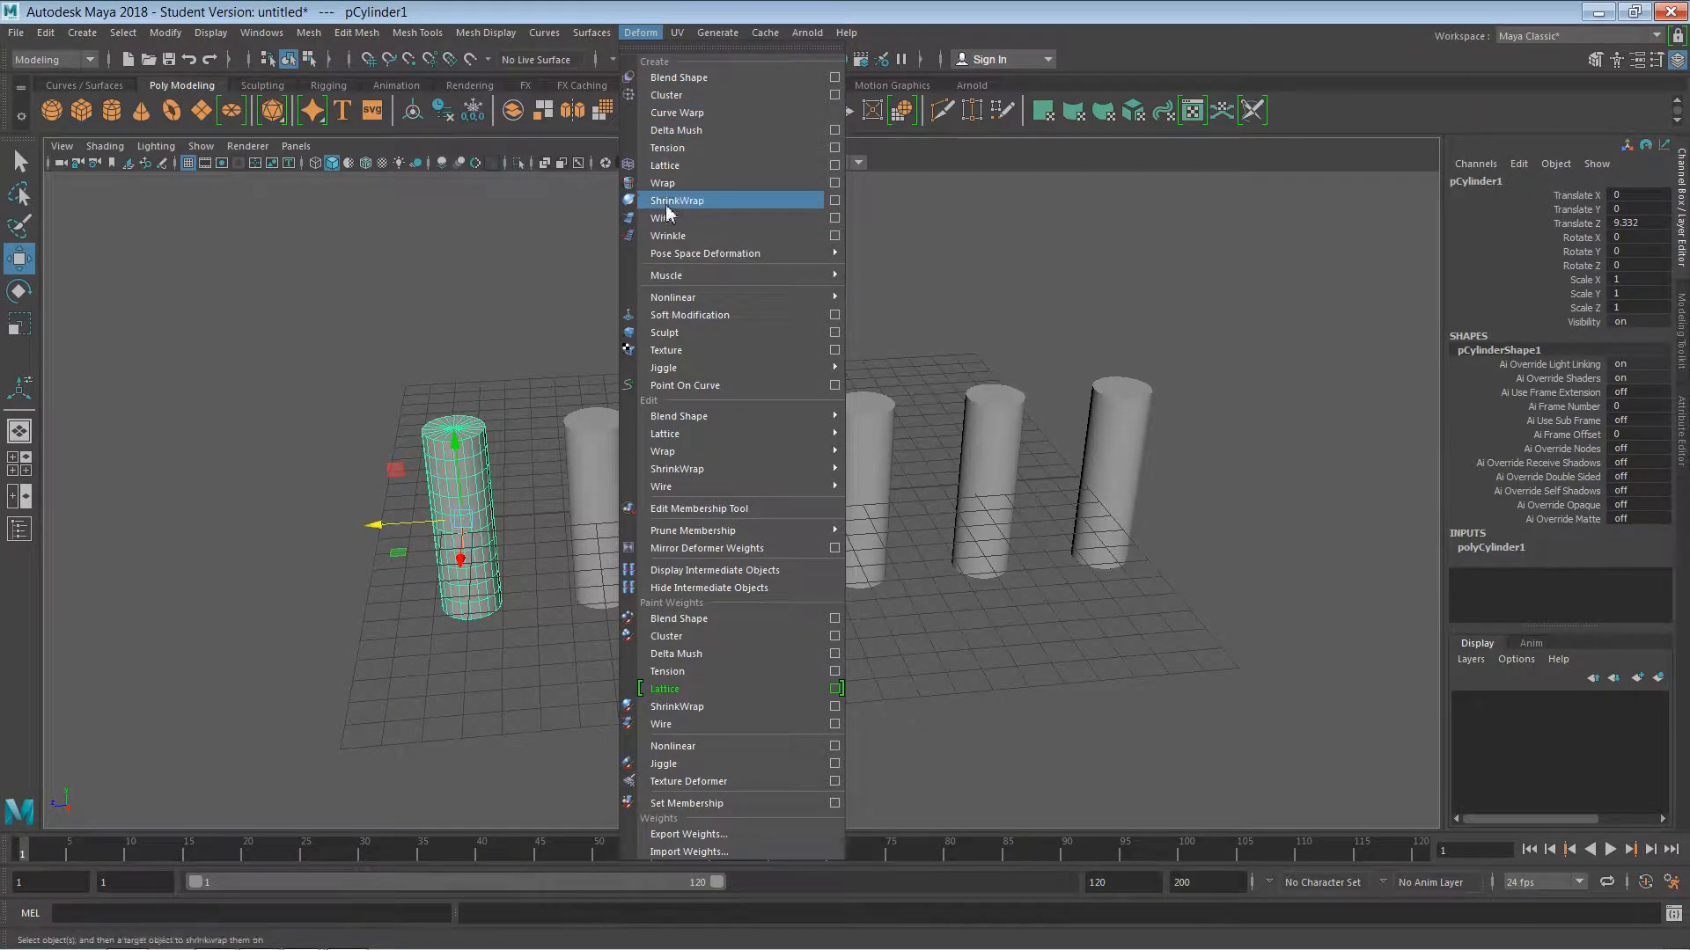
{"action": "mouse_move", "coordinate": [748, 298]}
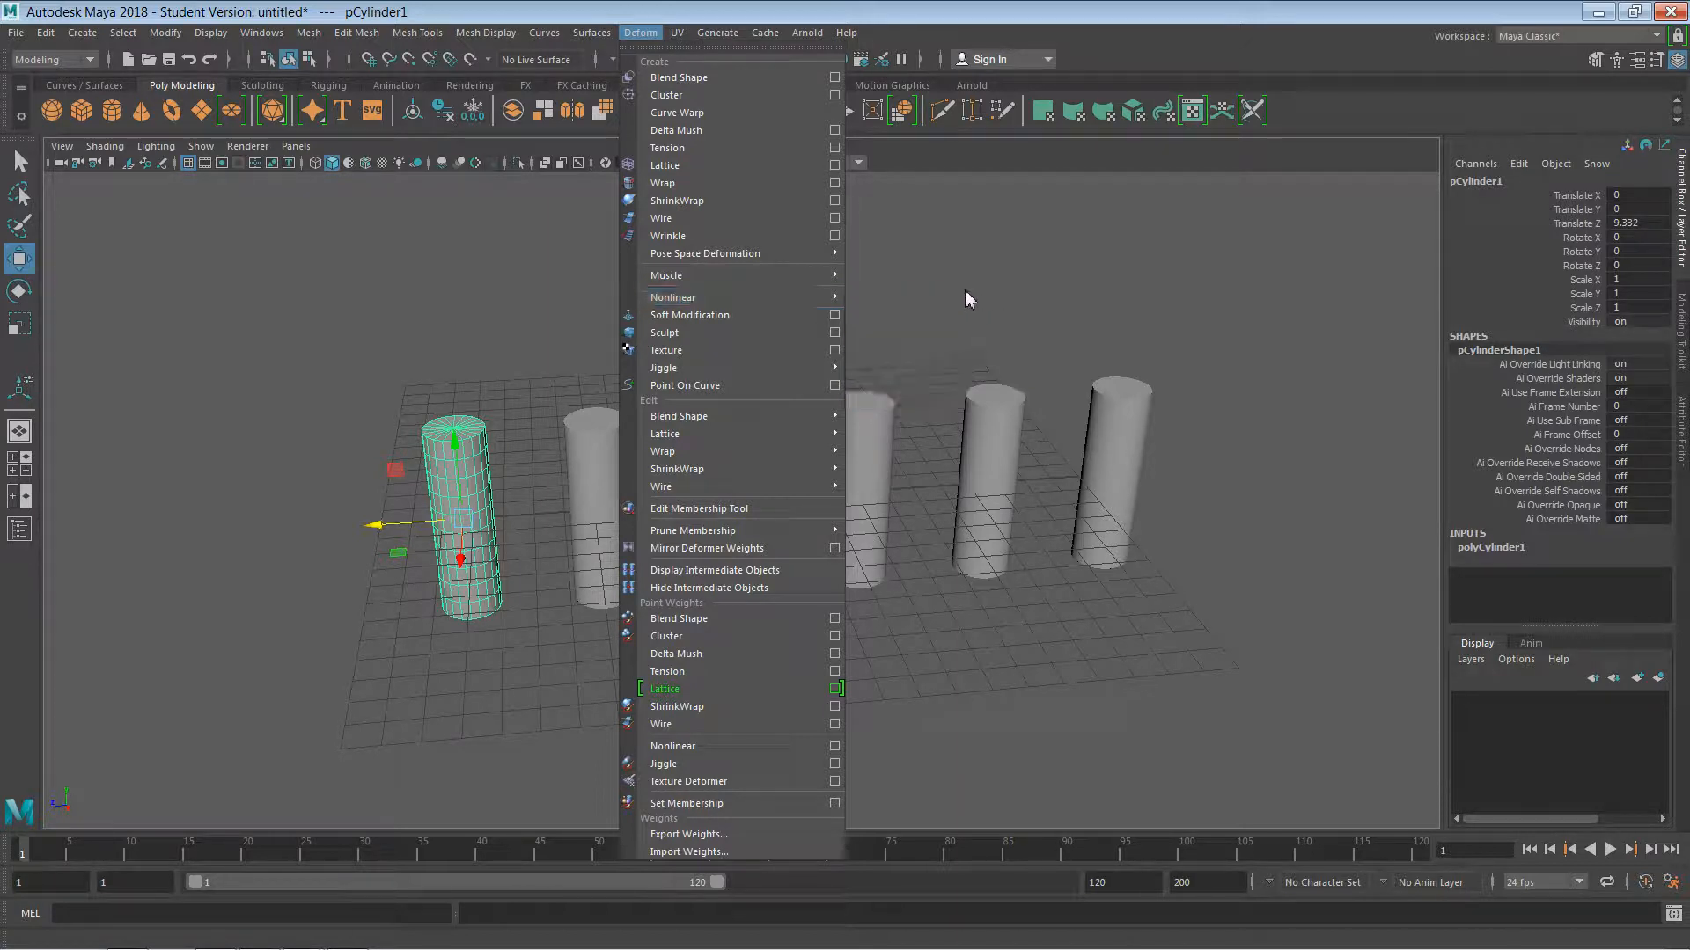
{"action": "left_click", "coordinate": [875, 292]}
{"action": "left_click", "coordinate": [641, 32]}
{"action": "left_click", "coordinate": [879, 293]}
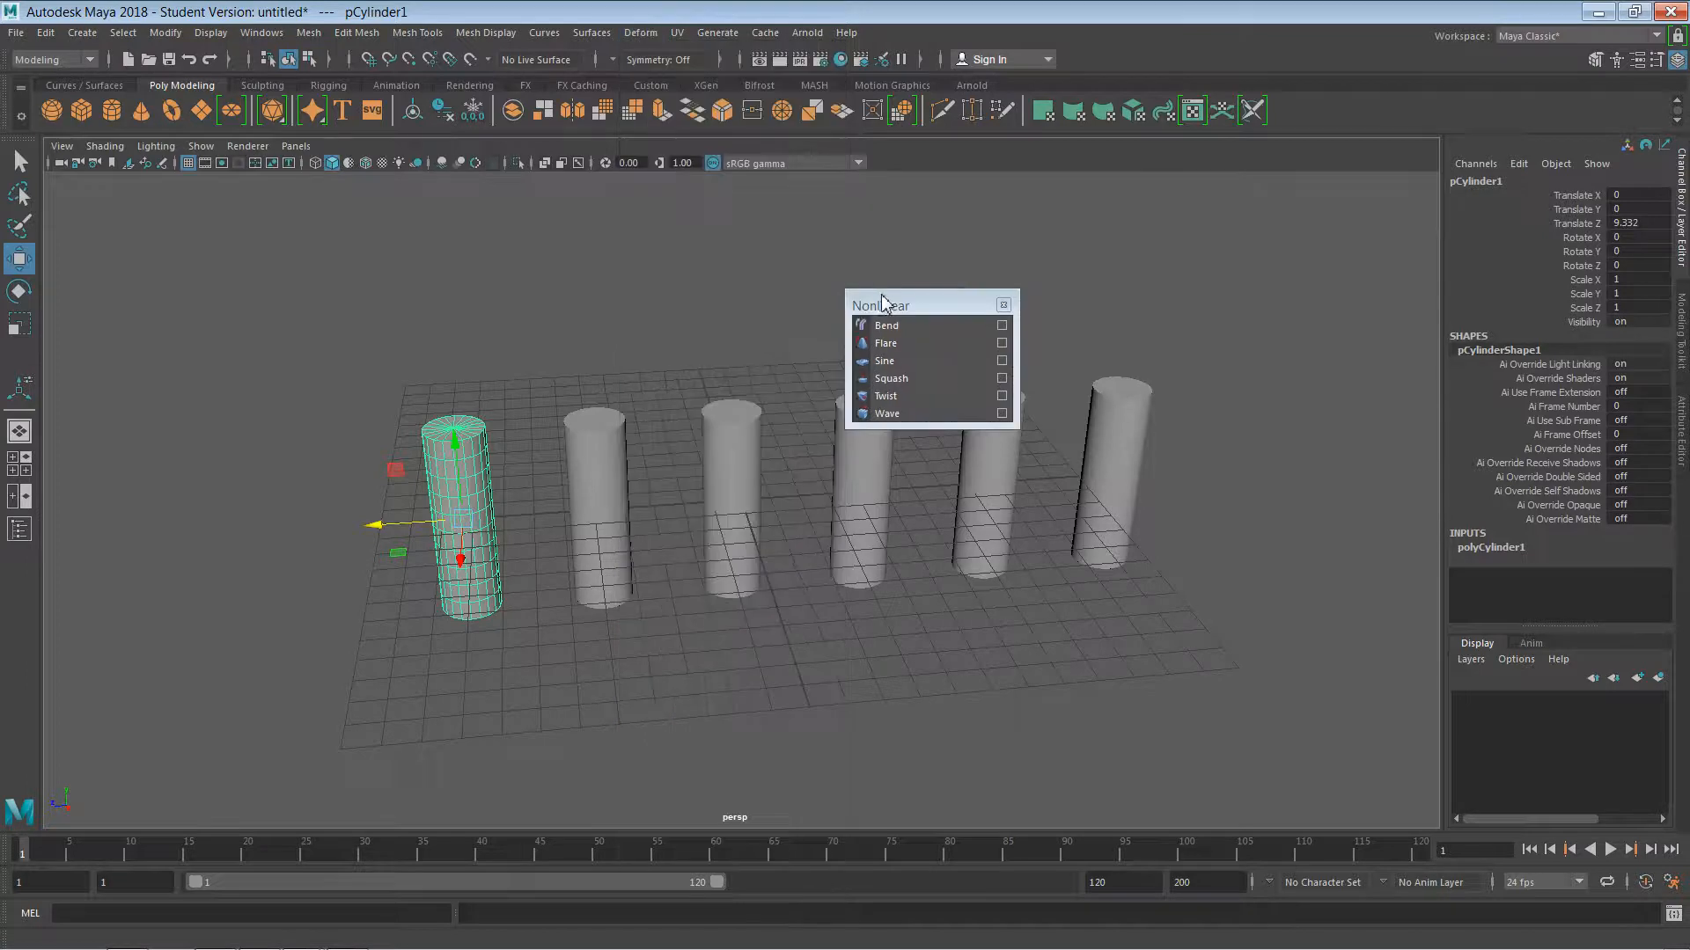
{"action": "left_click_drag", "start_coordinate": [911, 303], "coordinate": [1320, 195]}
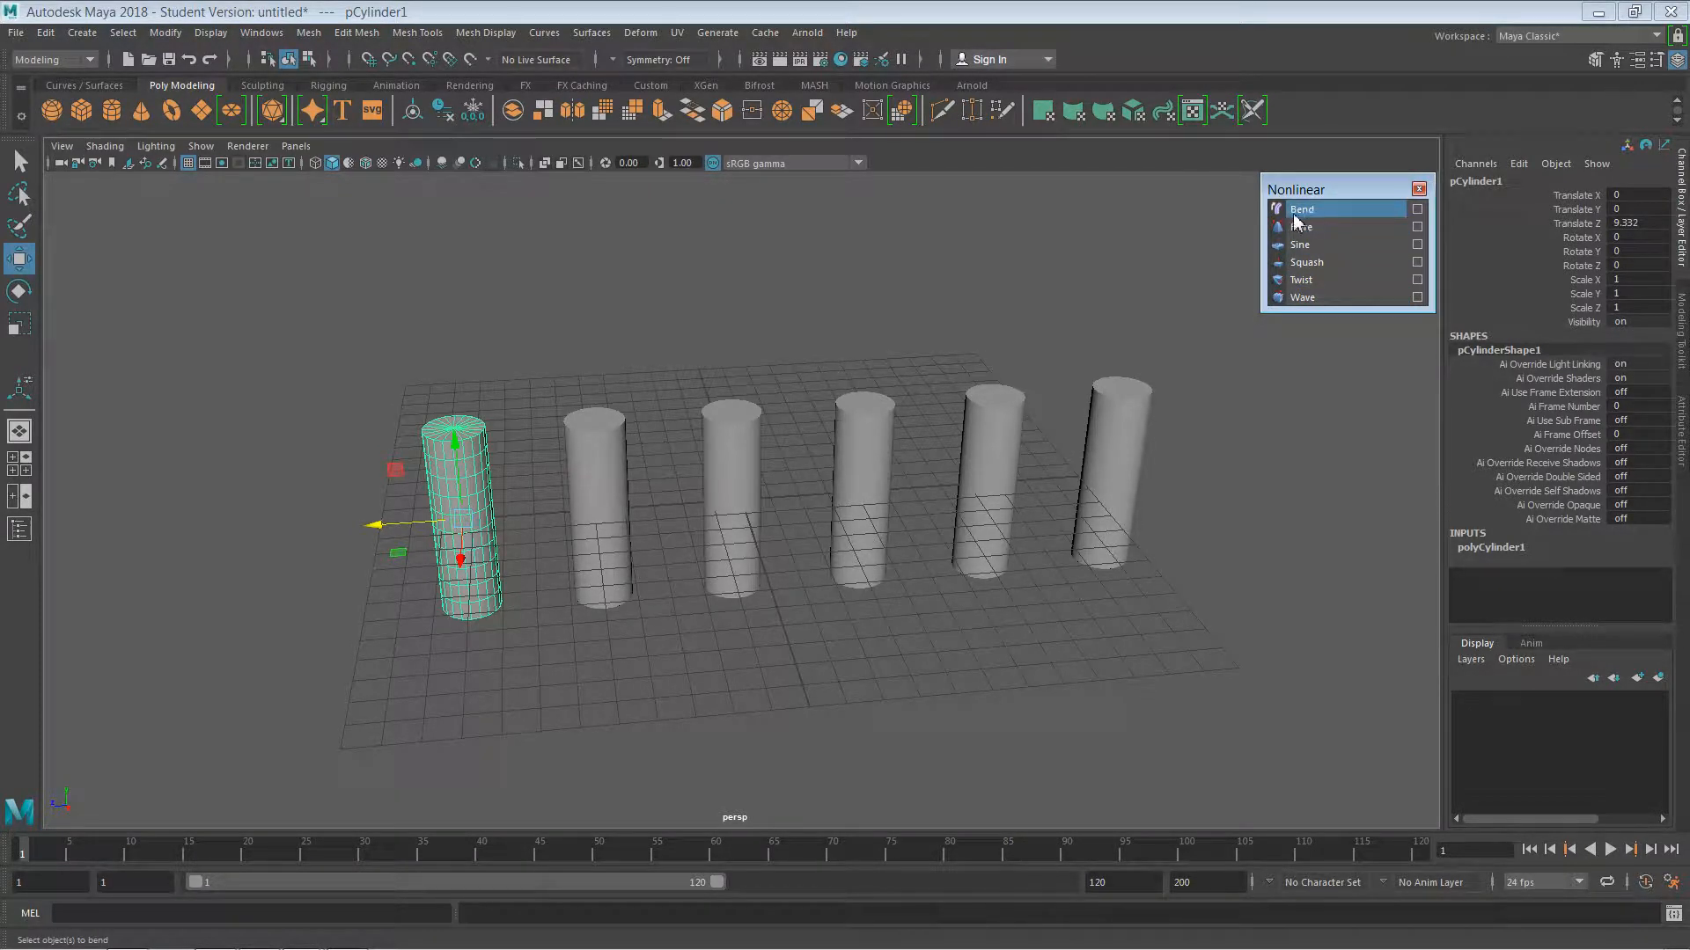
- Apply a Bend deformer to the original cylinder and undo a trial move of its handle along Z
{"action": "left_click", "coordinate": [1324, 211]}
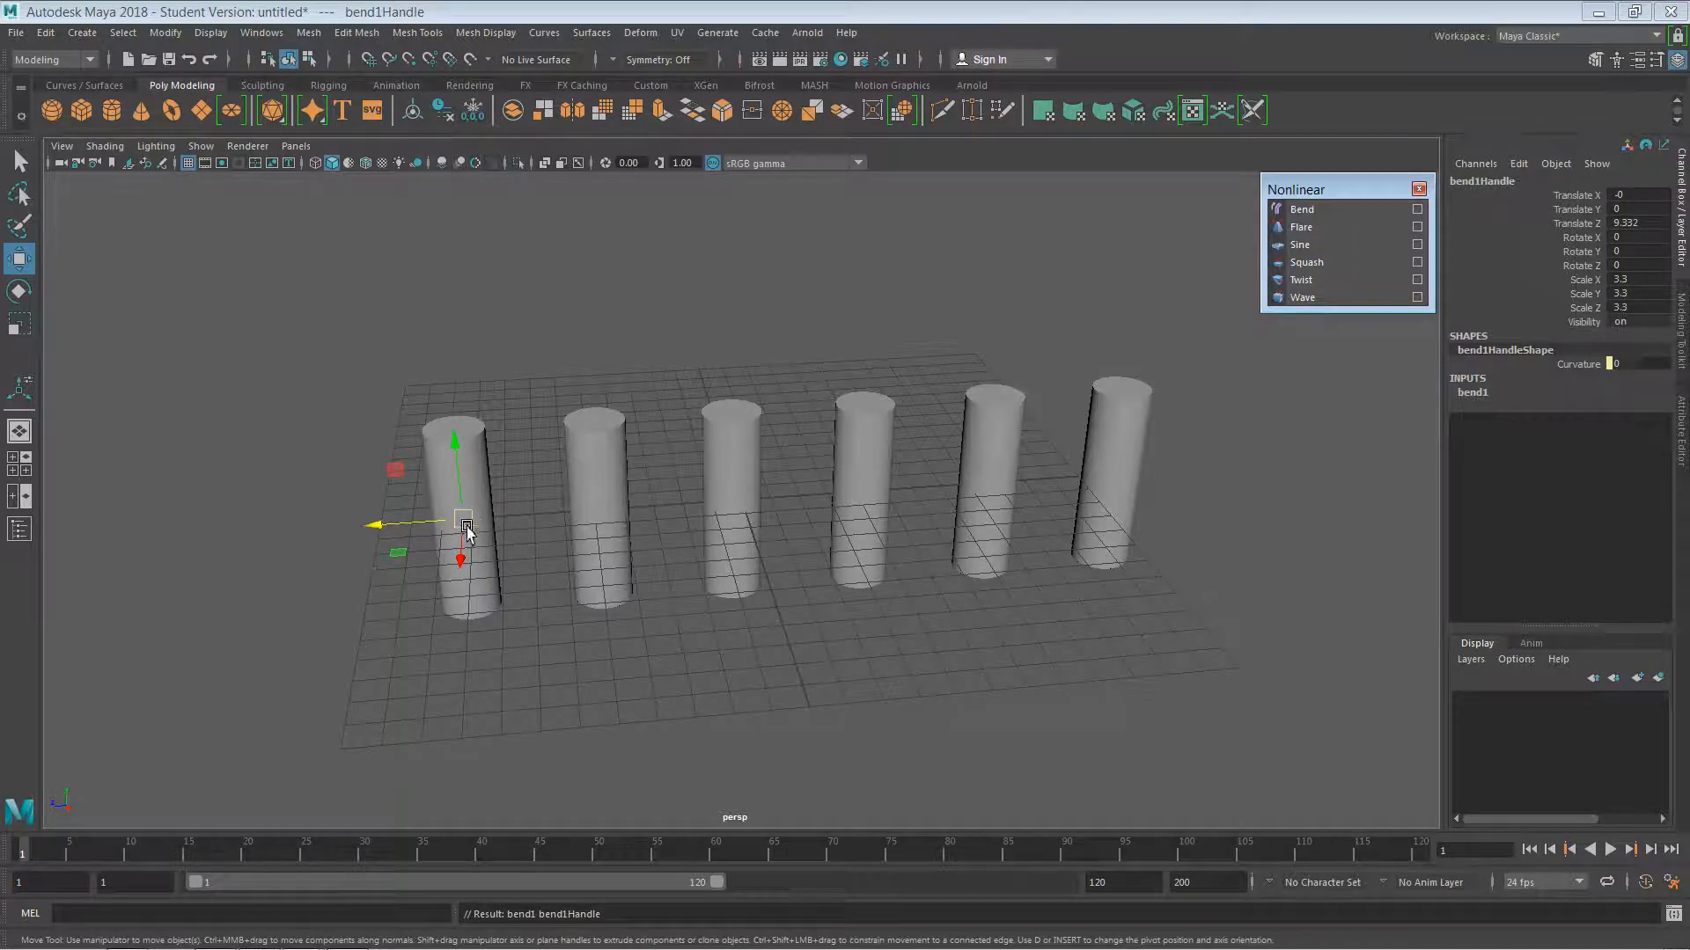
{"action": "left_click_drag", "start_coordinate": [399, 526], "coordinate": [340, 519]}
{"action": "key", "text": "ctrl+z"}
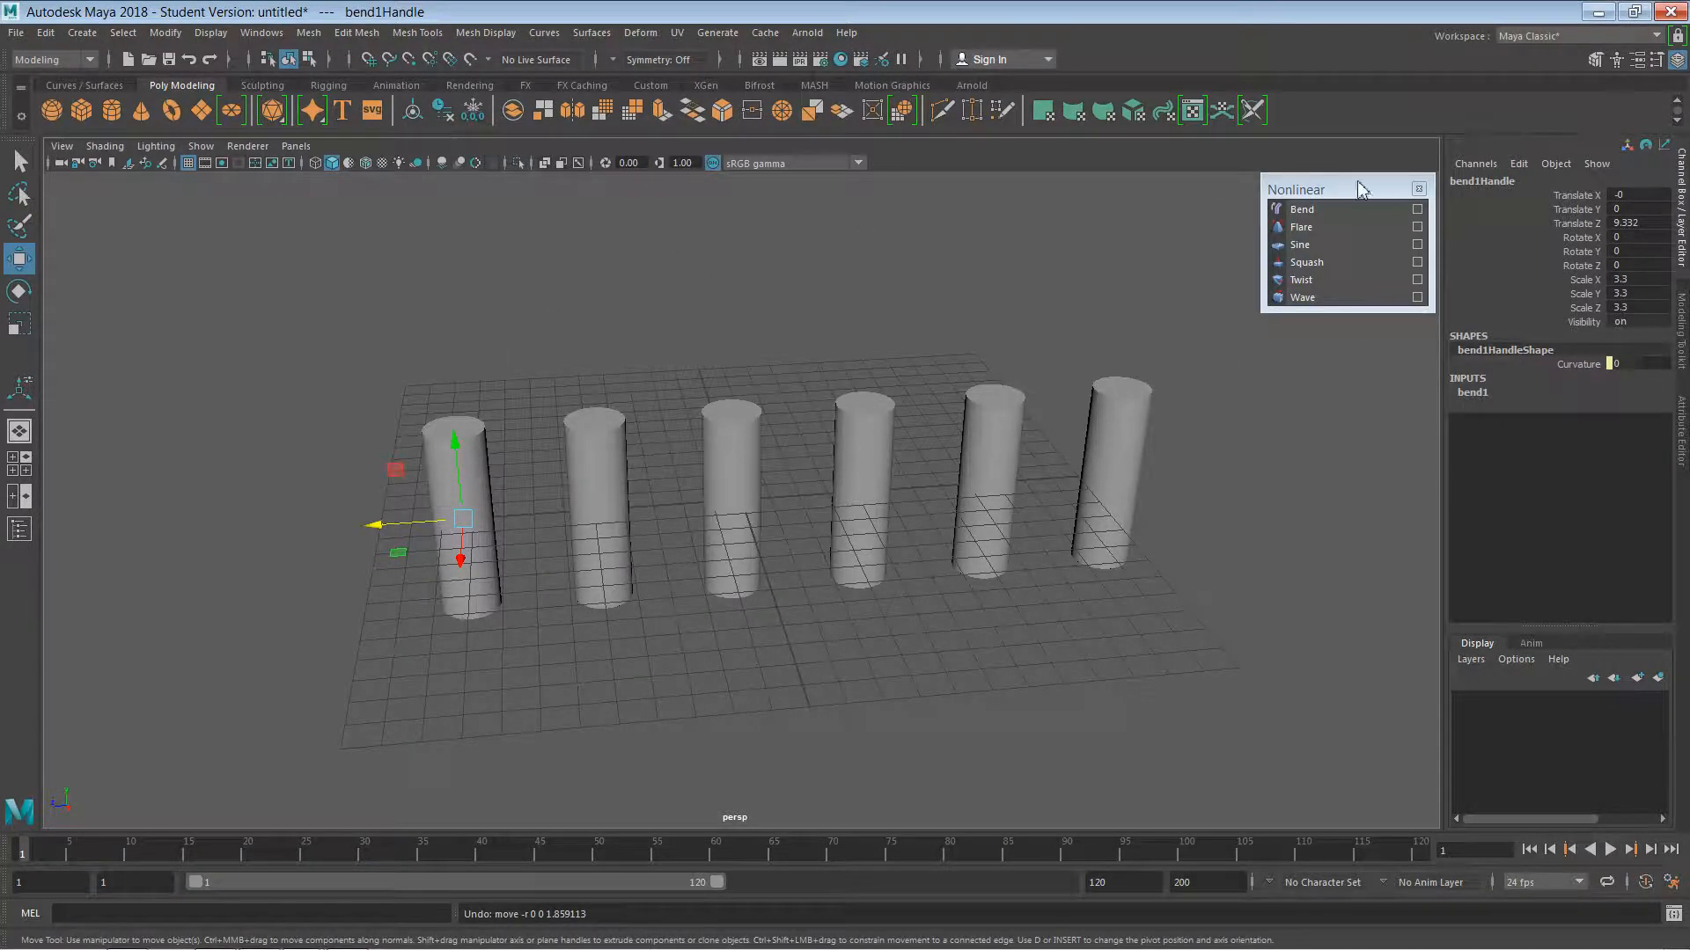
- Close the floating Nonlinear deformer list, detach it again and place it clear of the cylinders
{"action": "left_click", "coordinate": [1419, 189]}
{"action": "left_click", "coordinate": [641, 33]}
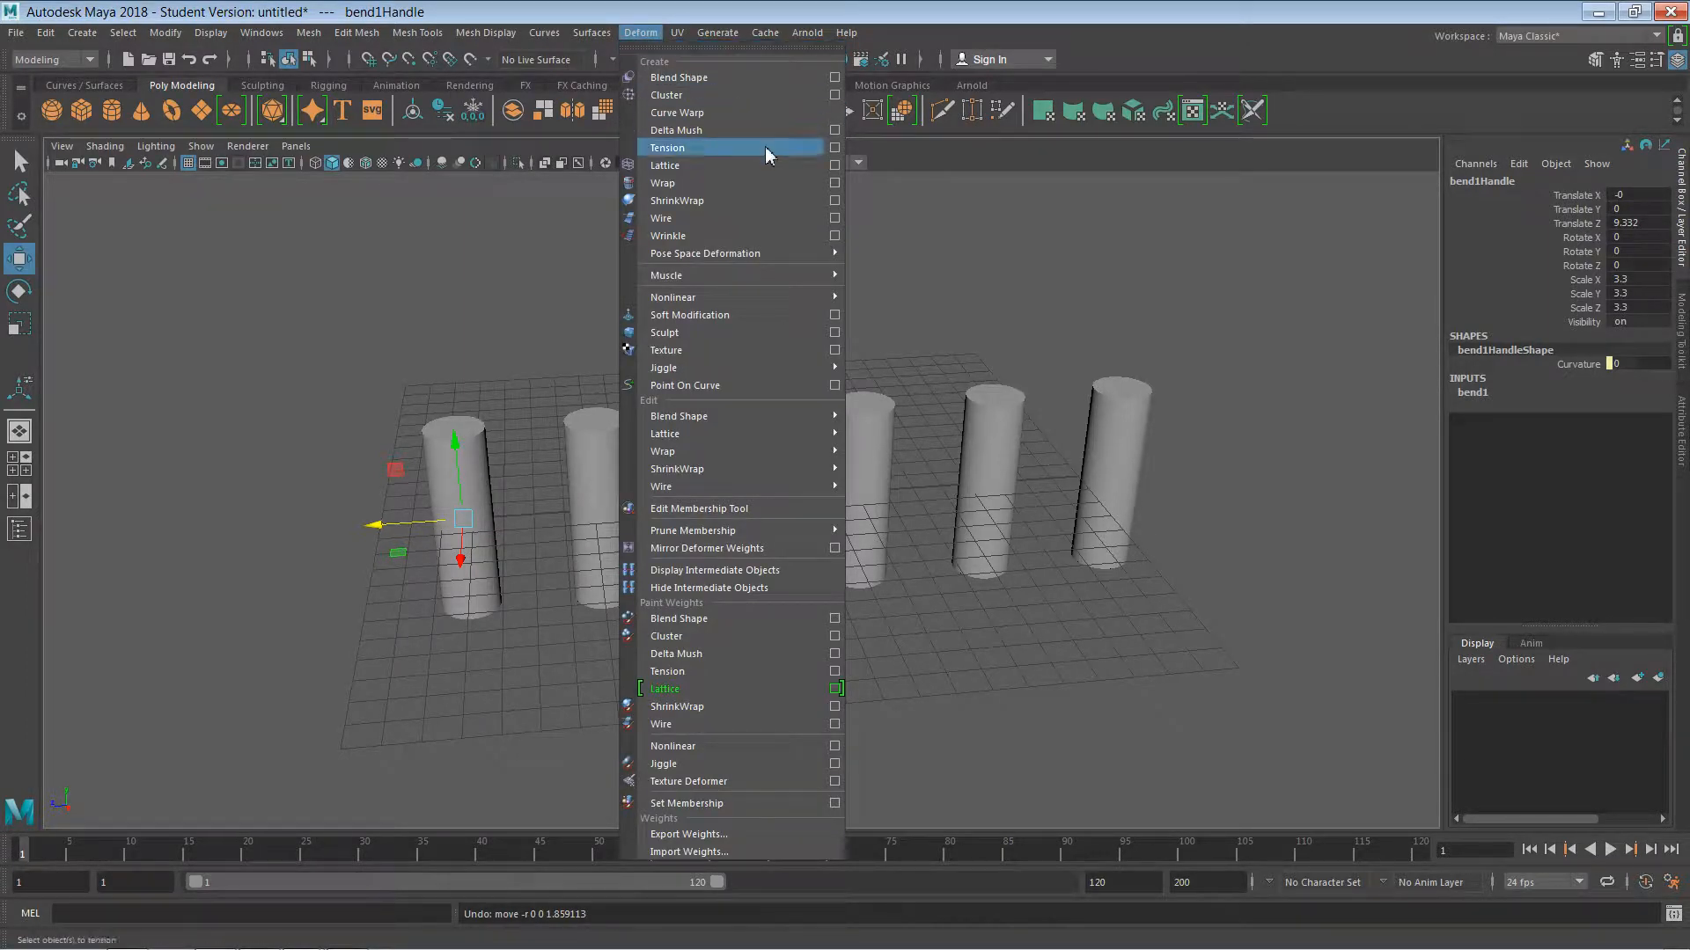
{"action": "mouse_move", "coordinate": [775, 295]}
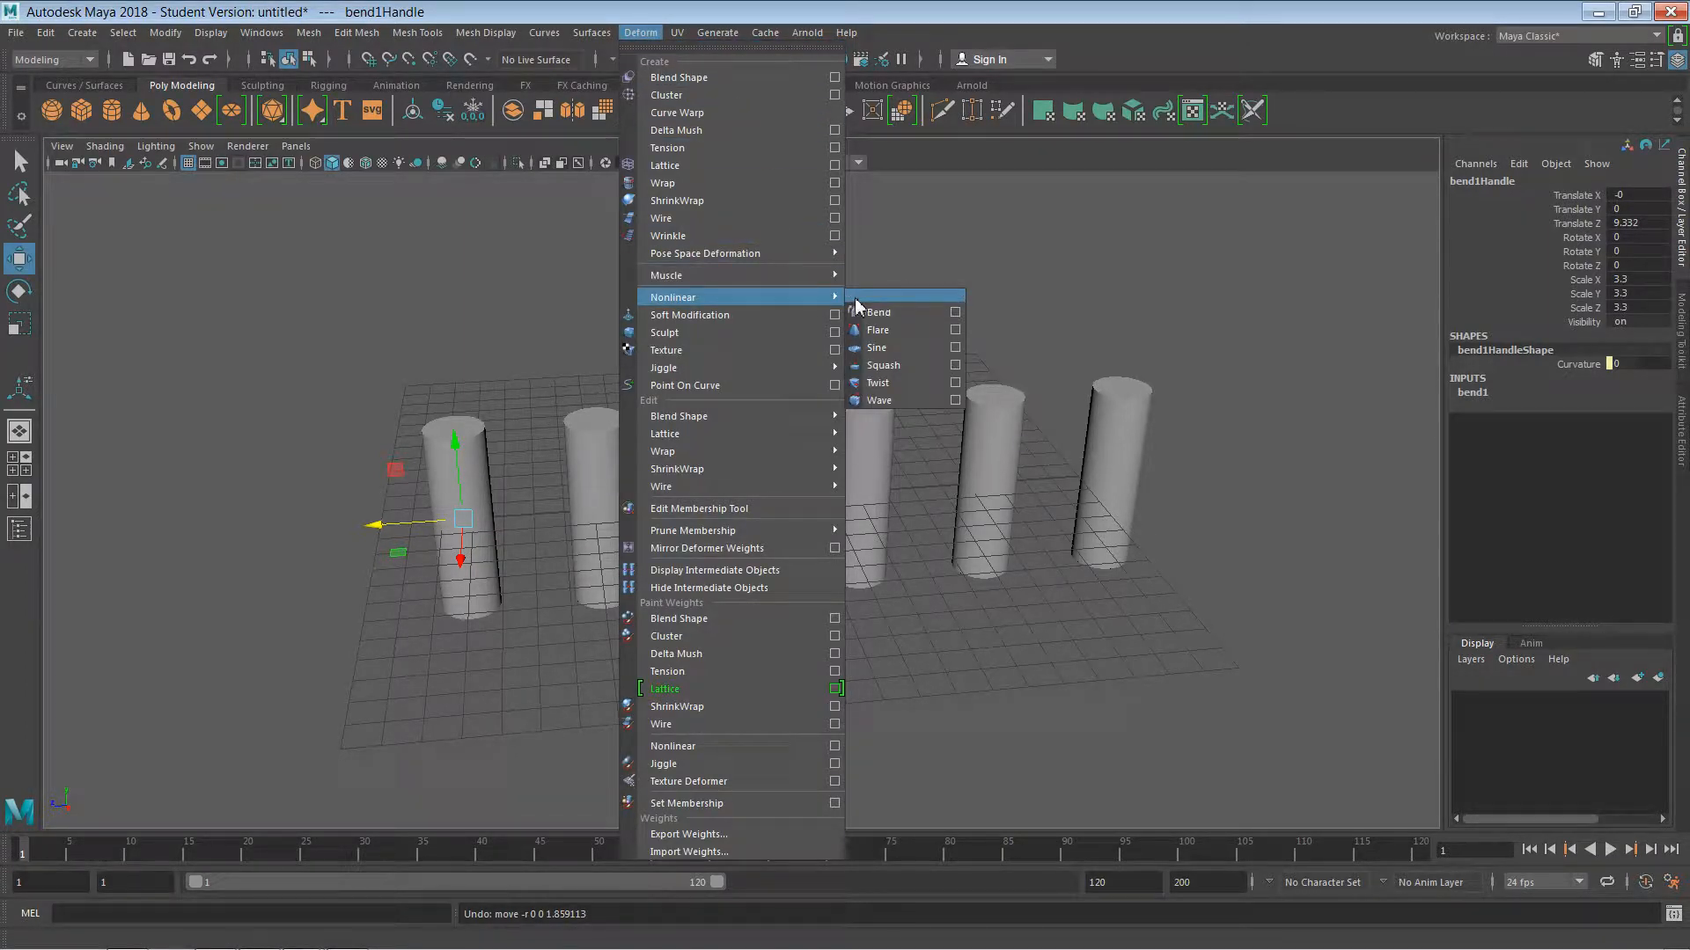
{"action": "left_click", "coordinate": [928, 297]}
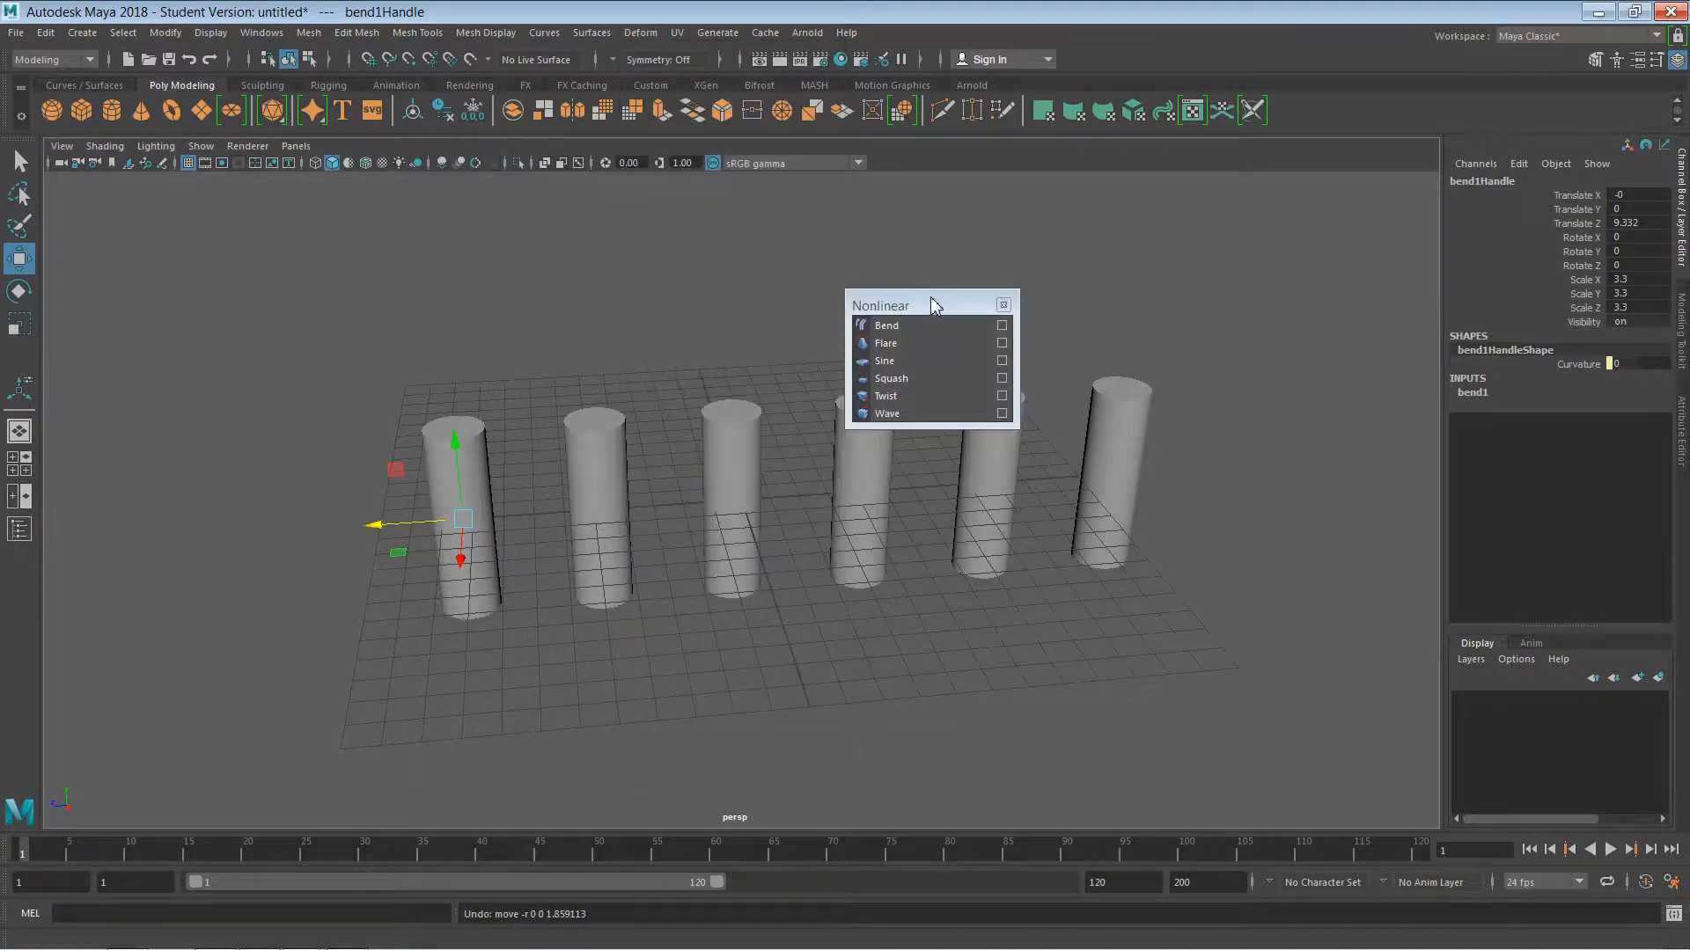
{"action": "left_click_drag", "start_coordinate": [932, 298], "coordinate": [1346, 189]}
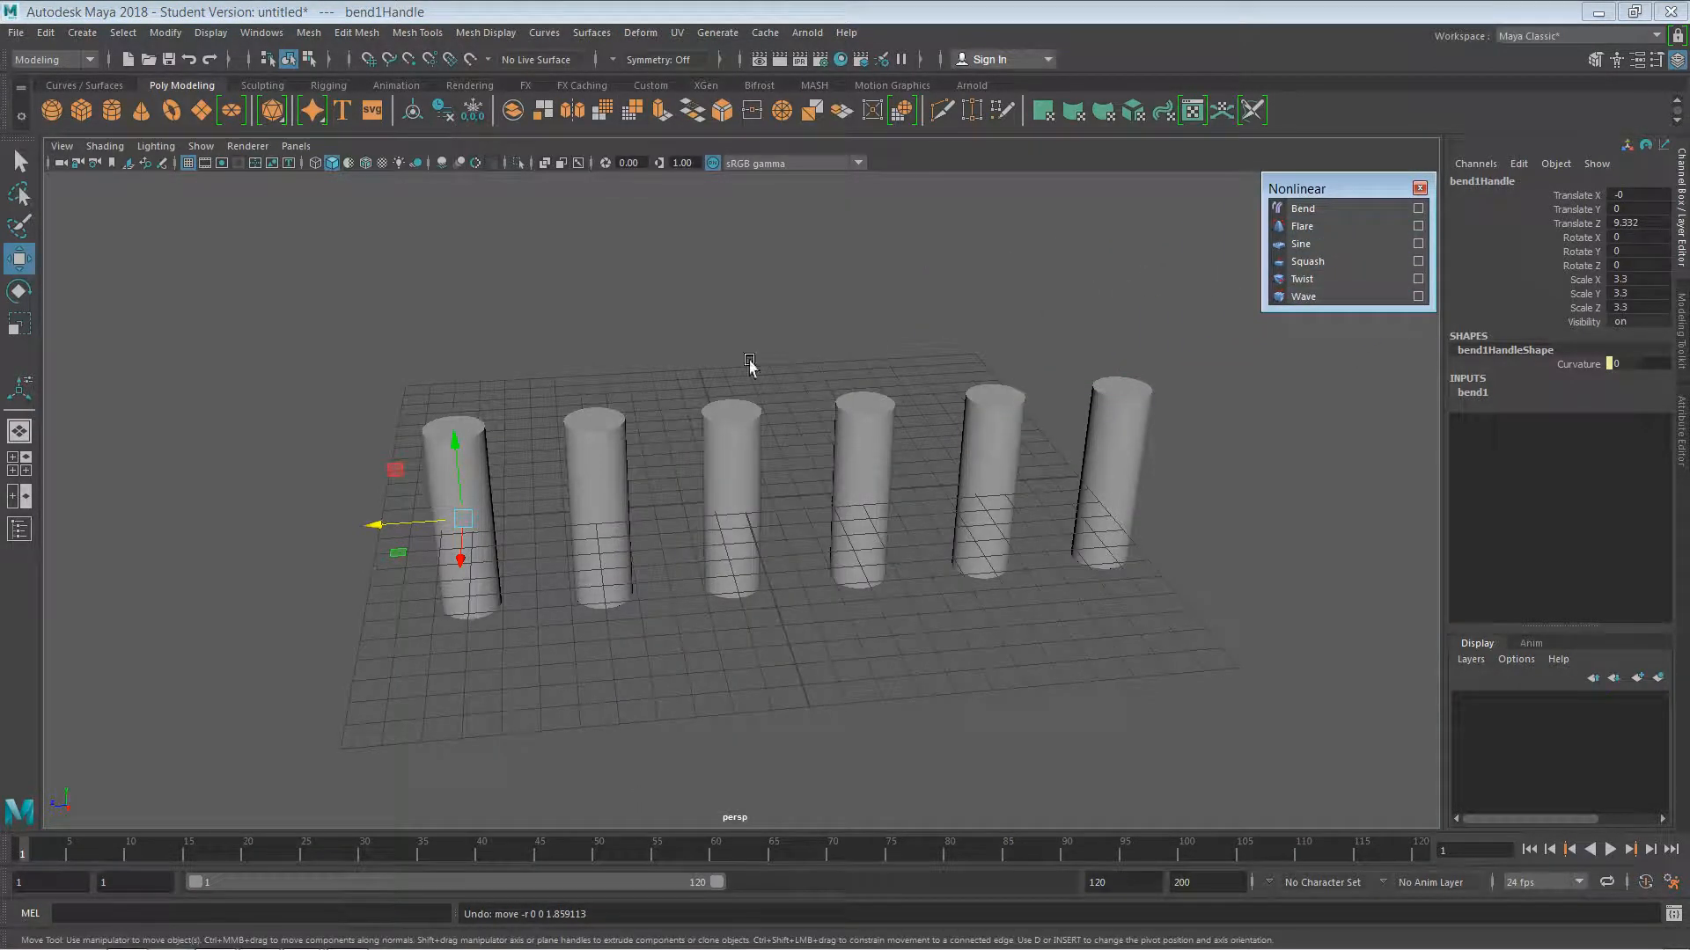
- Select the bent cylinder and examine its bend1, tweak1 and polyCylinder1 input attributes
{"action": "left_click", "coordinate": [498, 421]}
{"action": "left_click", "coordinate": [469, 440]}
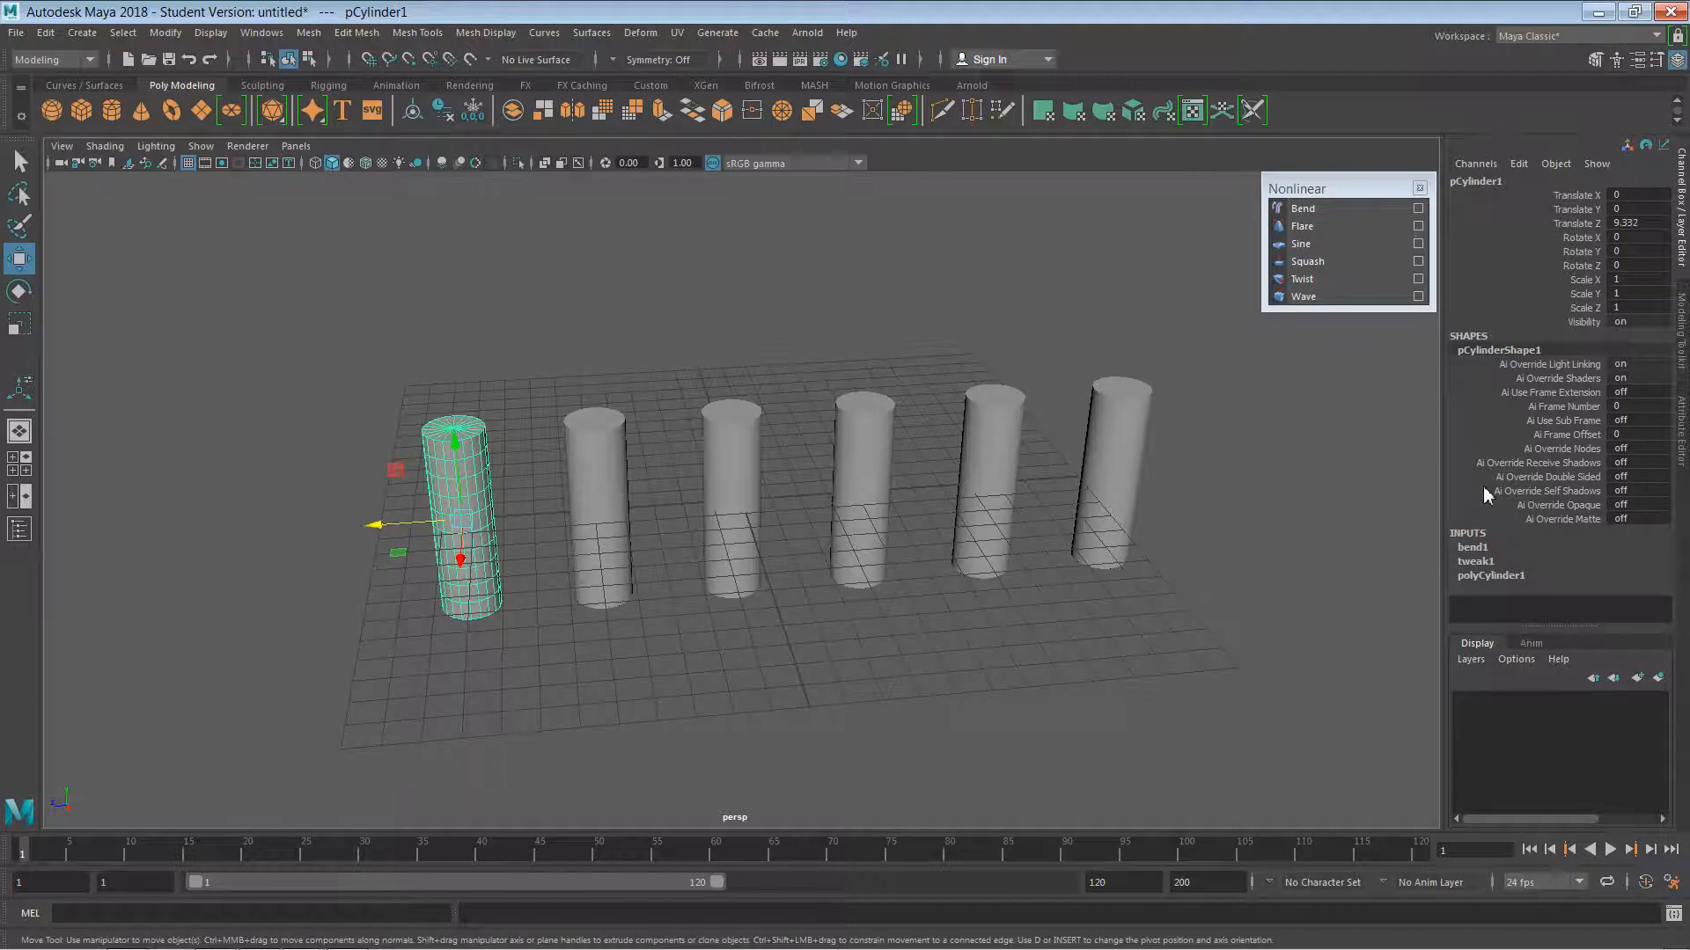
{"action": "left_click", "coordinate": [1473, 547]}
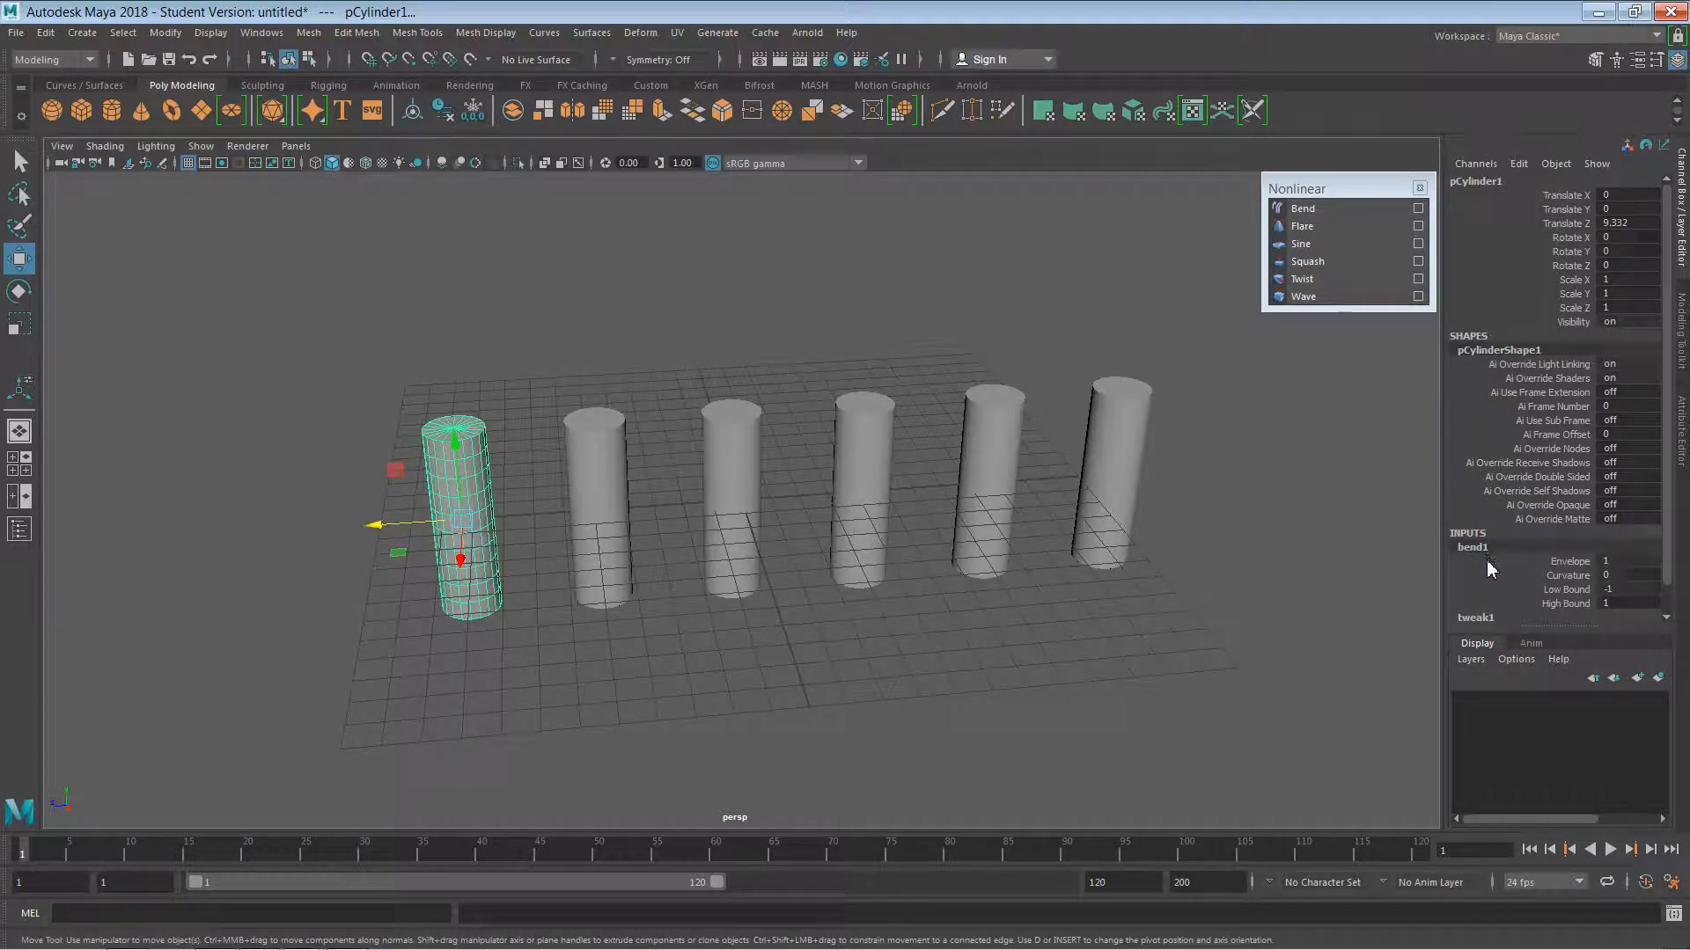
{"action": "left_click", "coordinate": [1480, 615]}
{"action": "left_click", "coordinate": [1508, 590]}
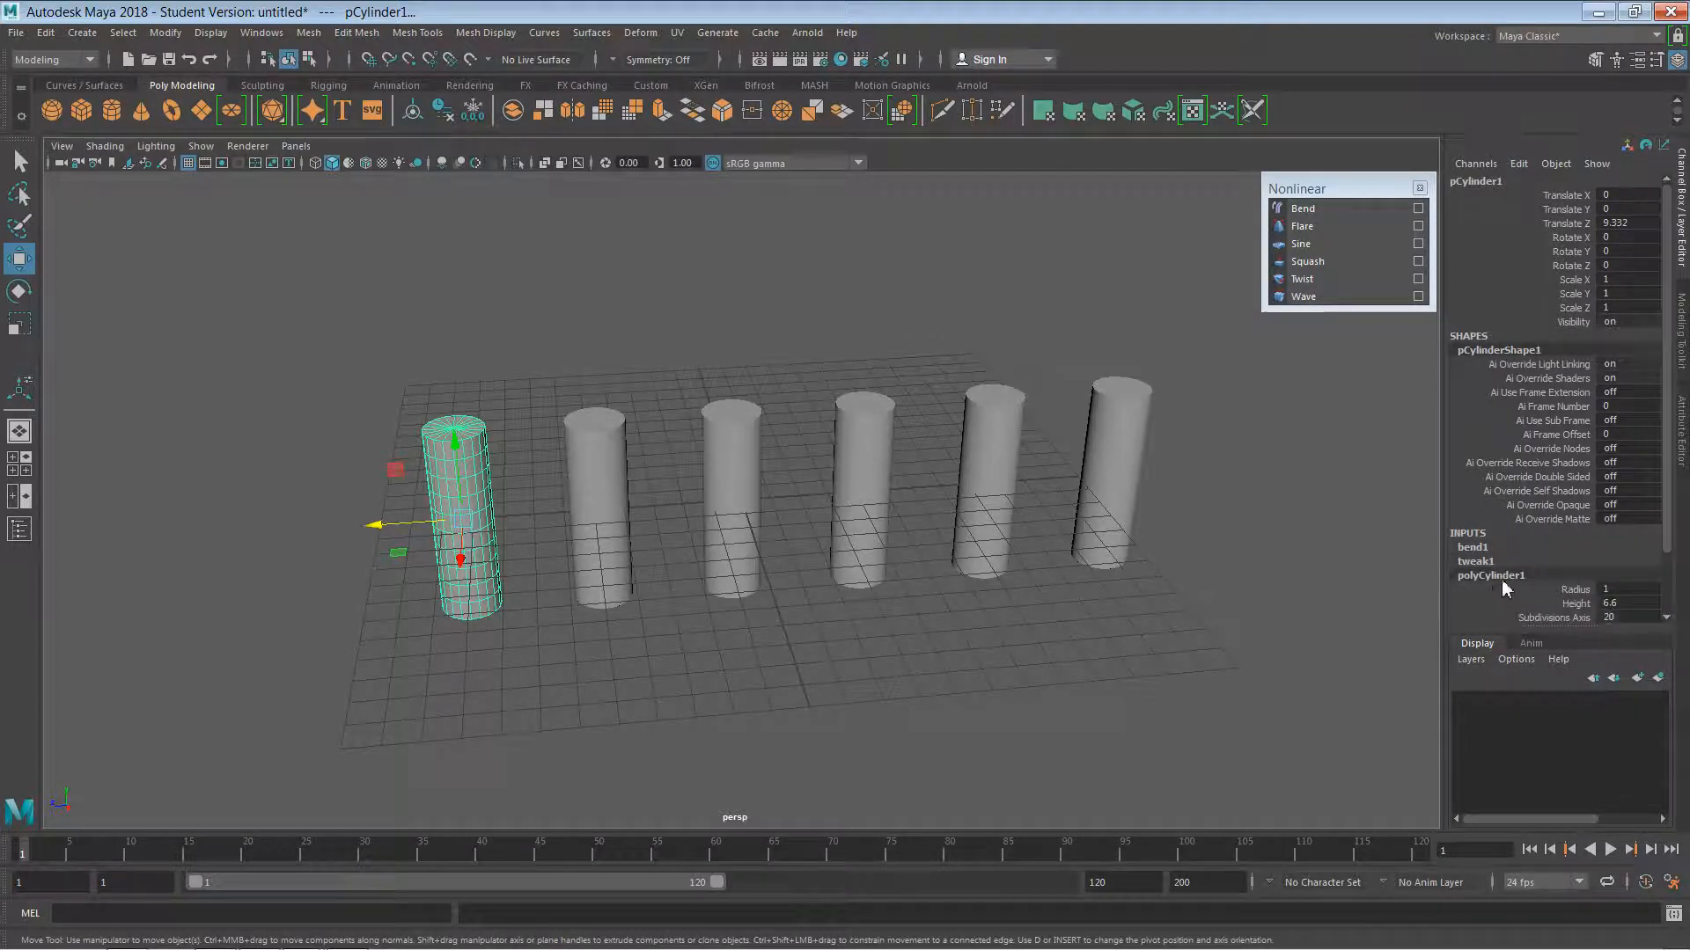
{"action": "left_click", "coordinate": [1488, 549]}
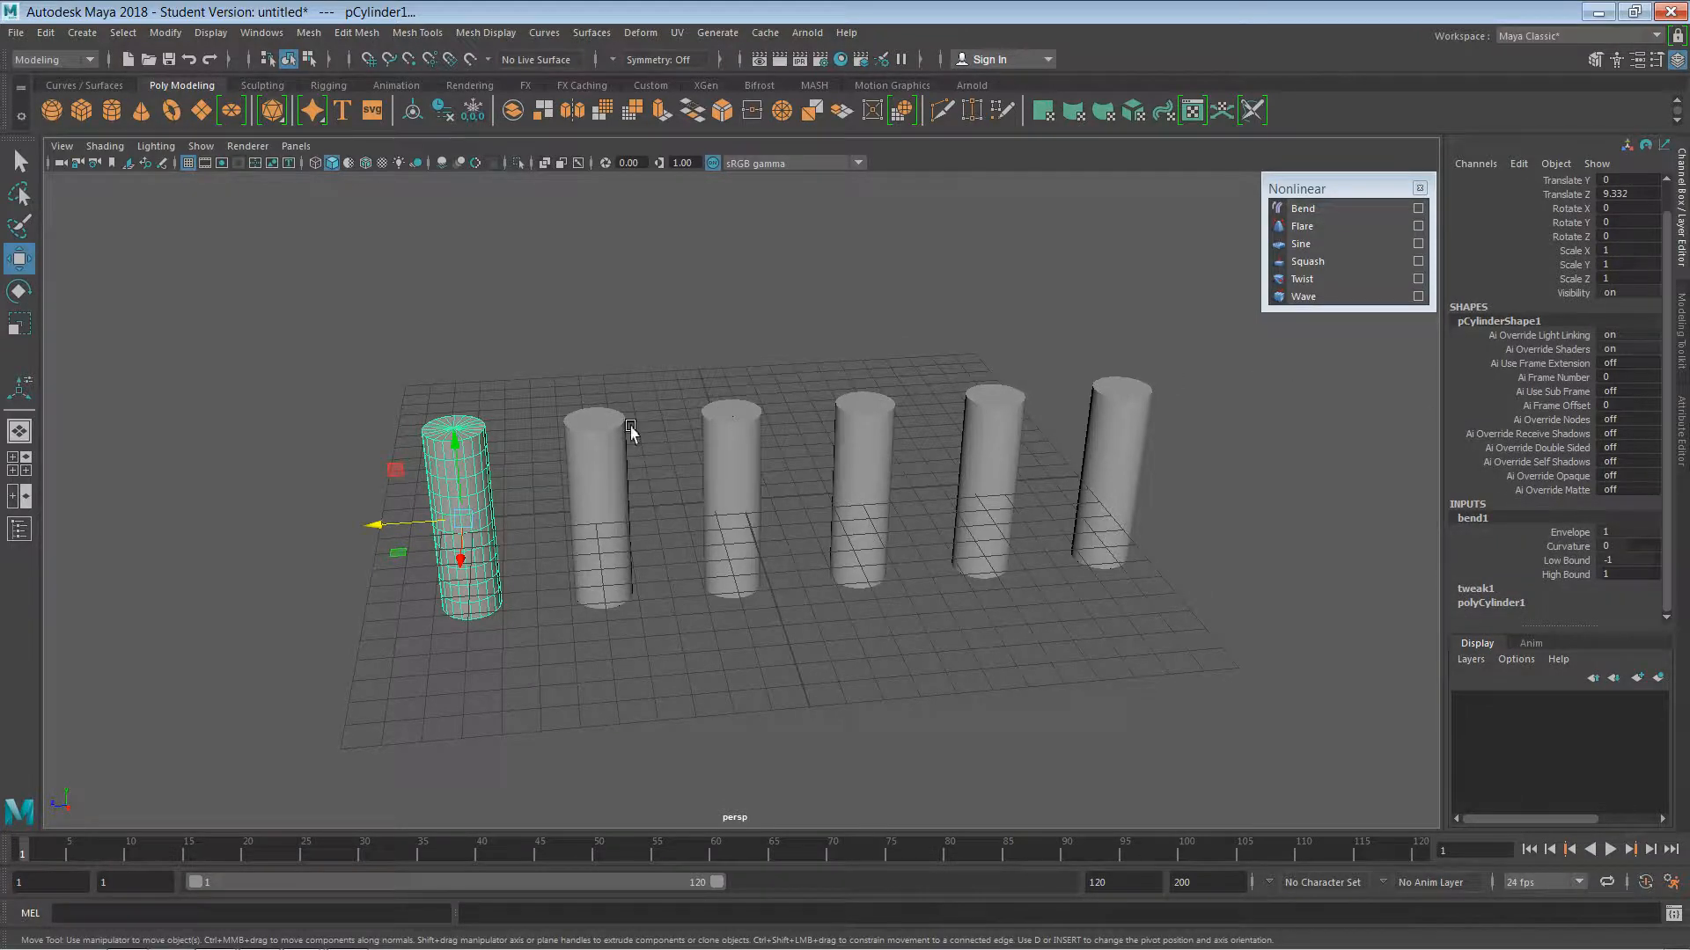
- Show the cylinder's bend1 settings in the Attribute Editor and move the floating Nonlinear list off them
{"action": "left_click", "coordinate": [503, 427]}
{"action": "left_click", "coordinate": [476, 465]}
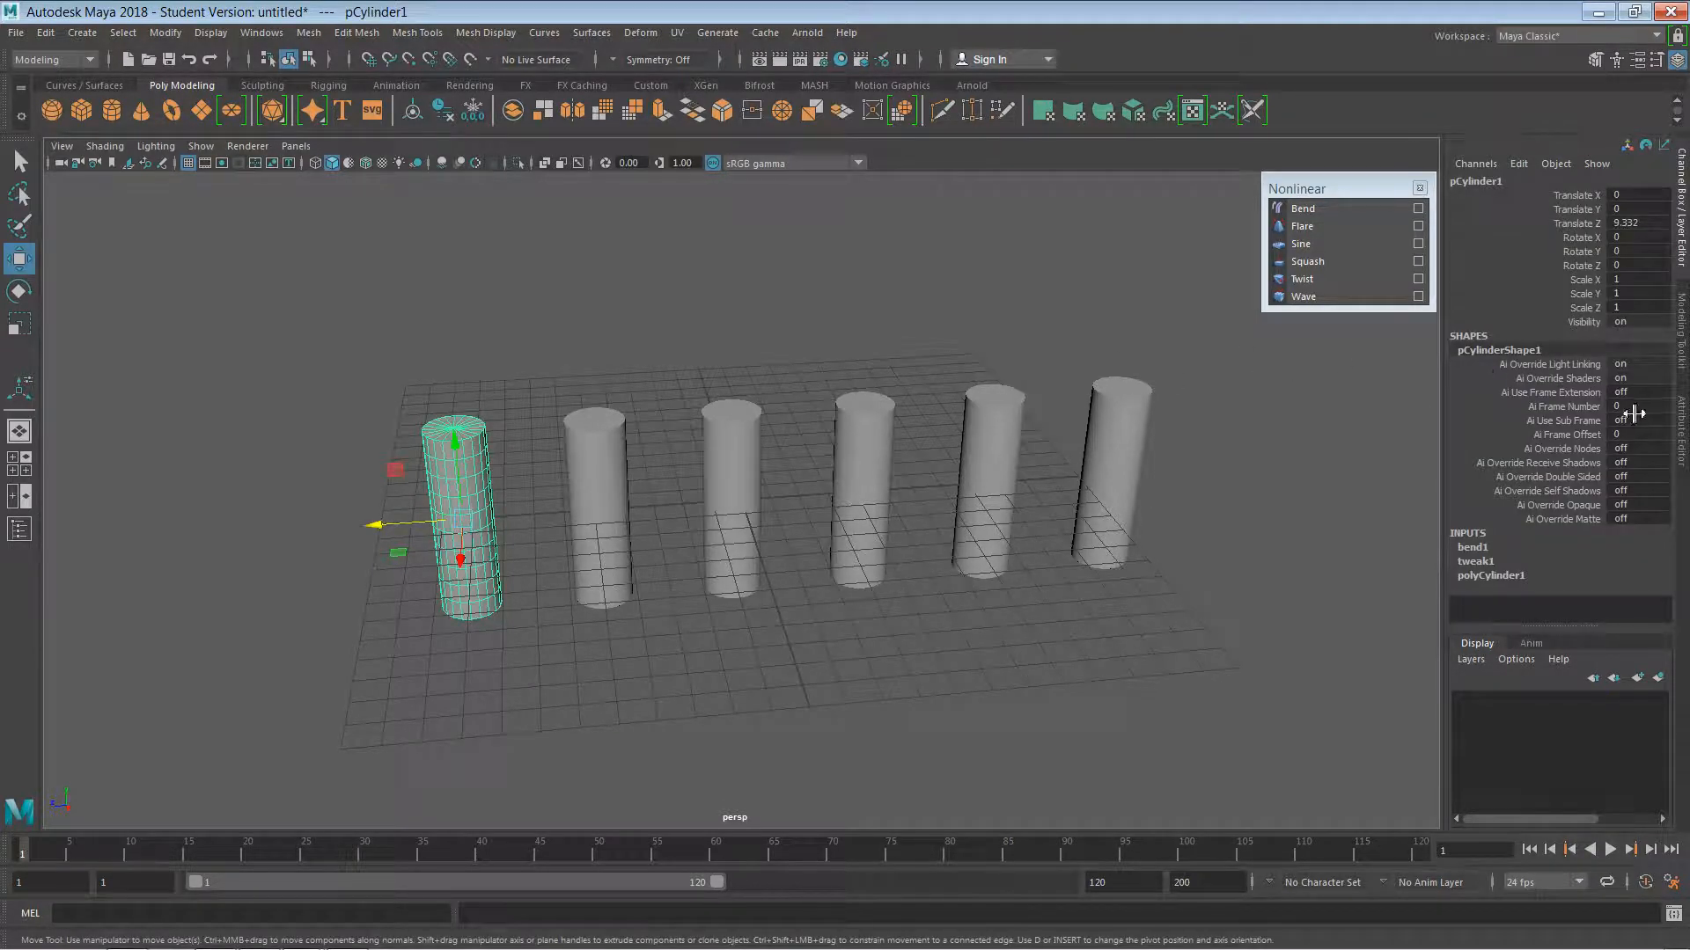
{"action": "left_click", "coordinate": [1681, 431]}
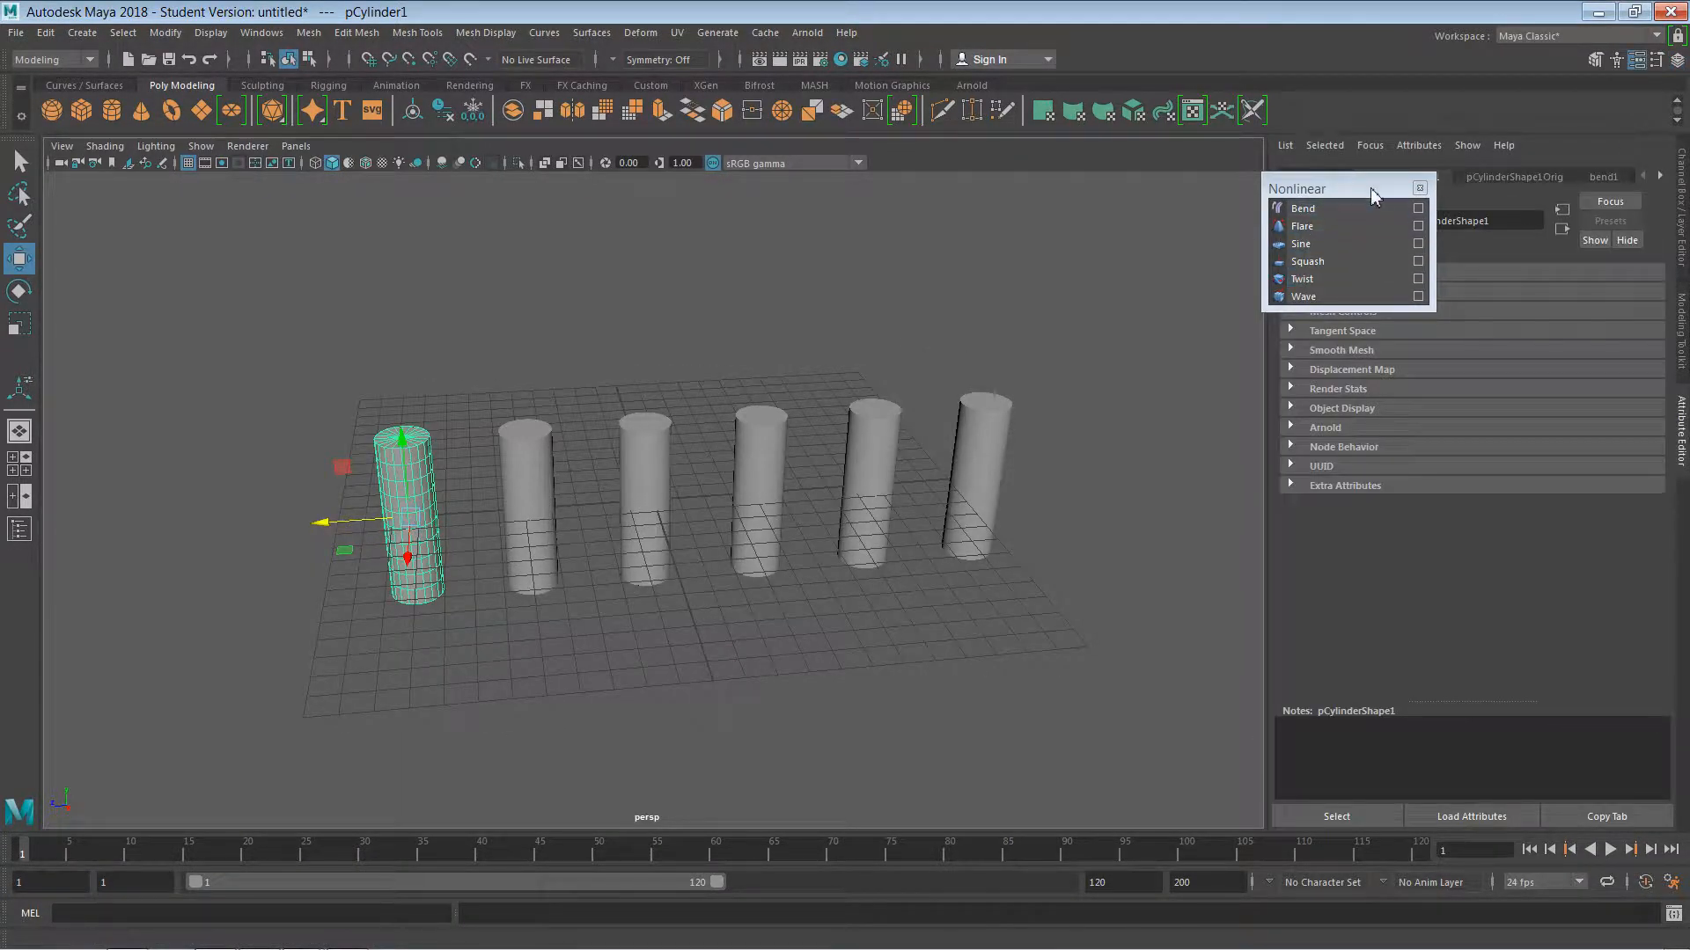
{"action": "left_click_drag", "start_coordinate": [1375, 195], "coordinate": [1435, 504]}
{"action": "left_click", "coordinate": [1603, 177]}
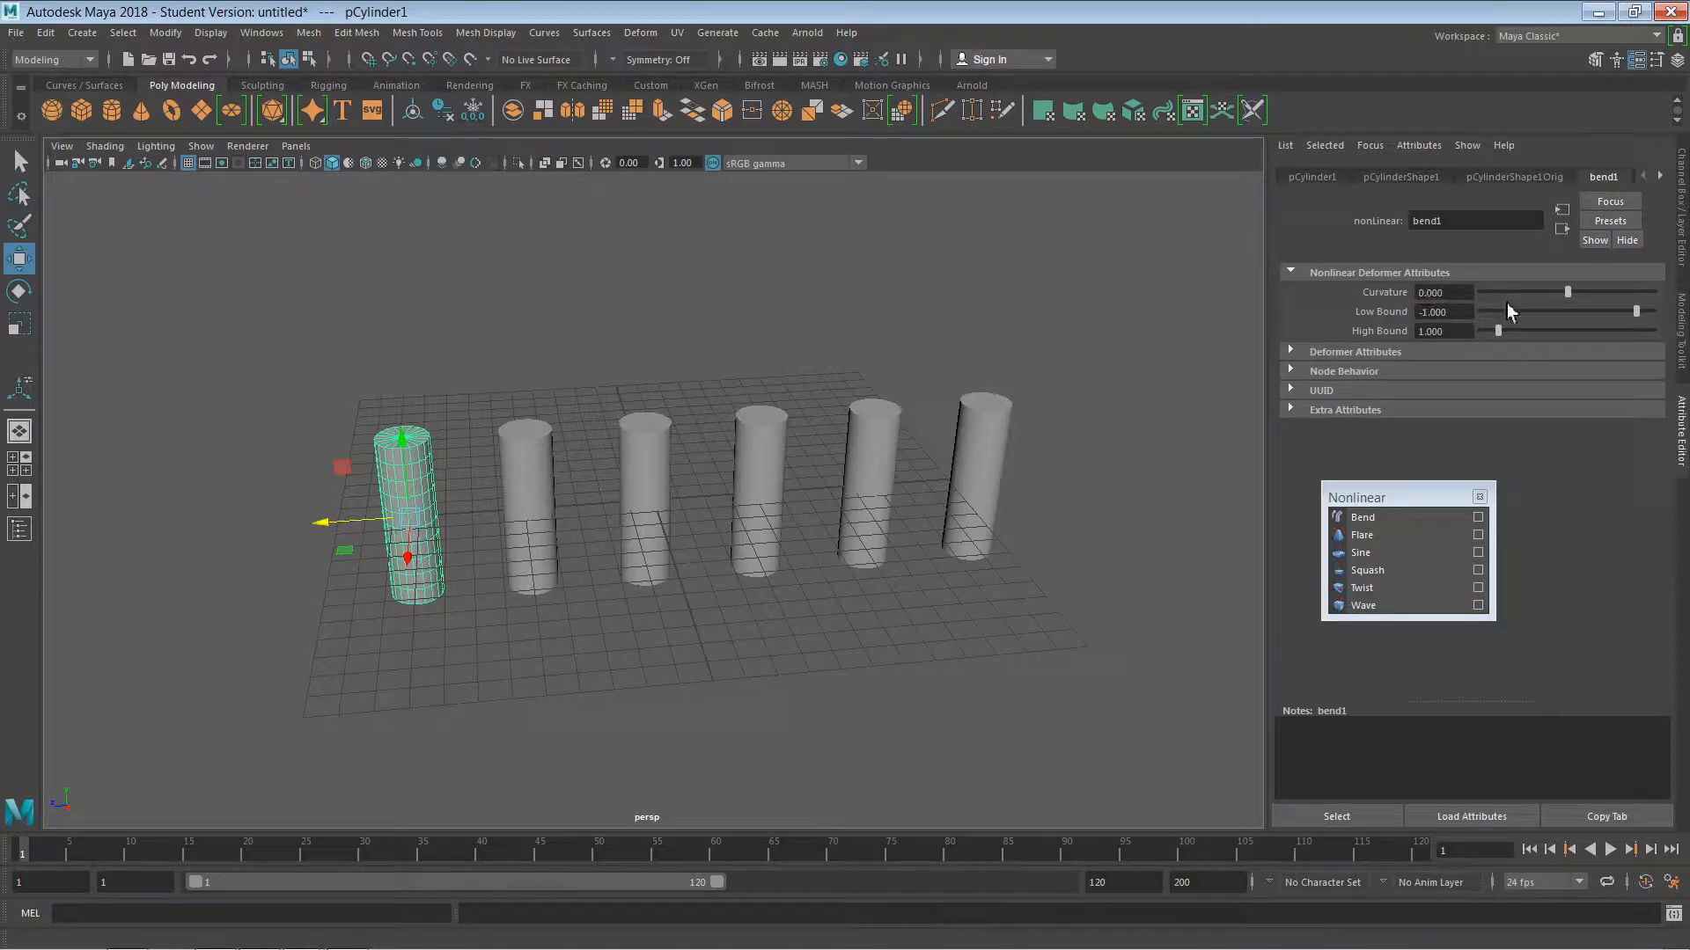
- Set the bend1 deformer's Curvature to about 96.5 on the original cylinder
{"action": "left_click_drag", "start_coordinate": [1571, 292], "coordinate": [1612, 289]}
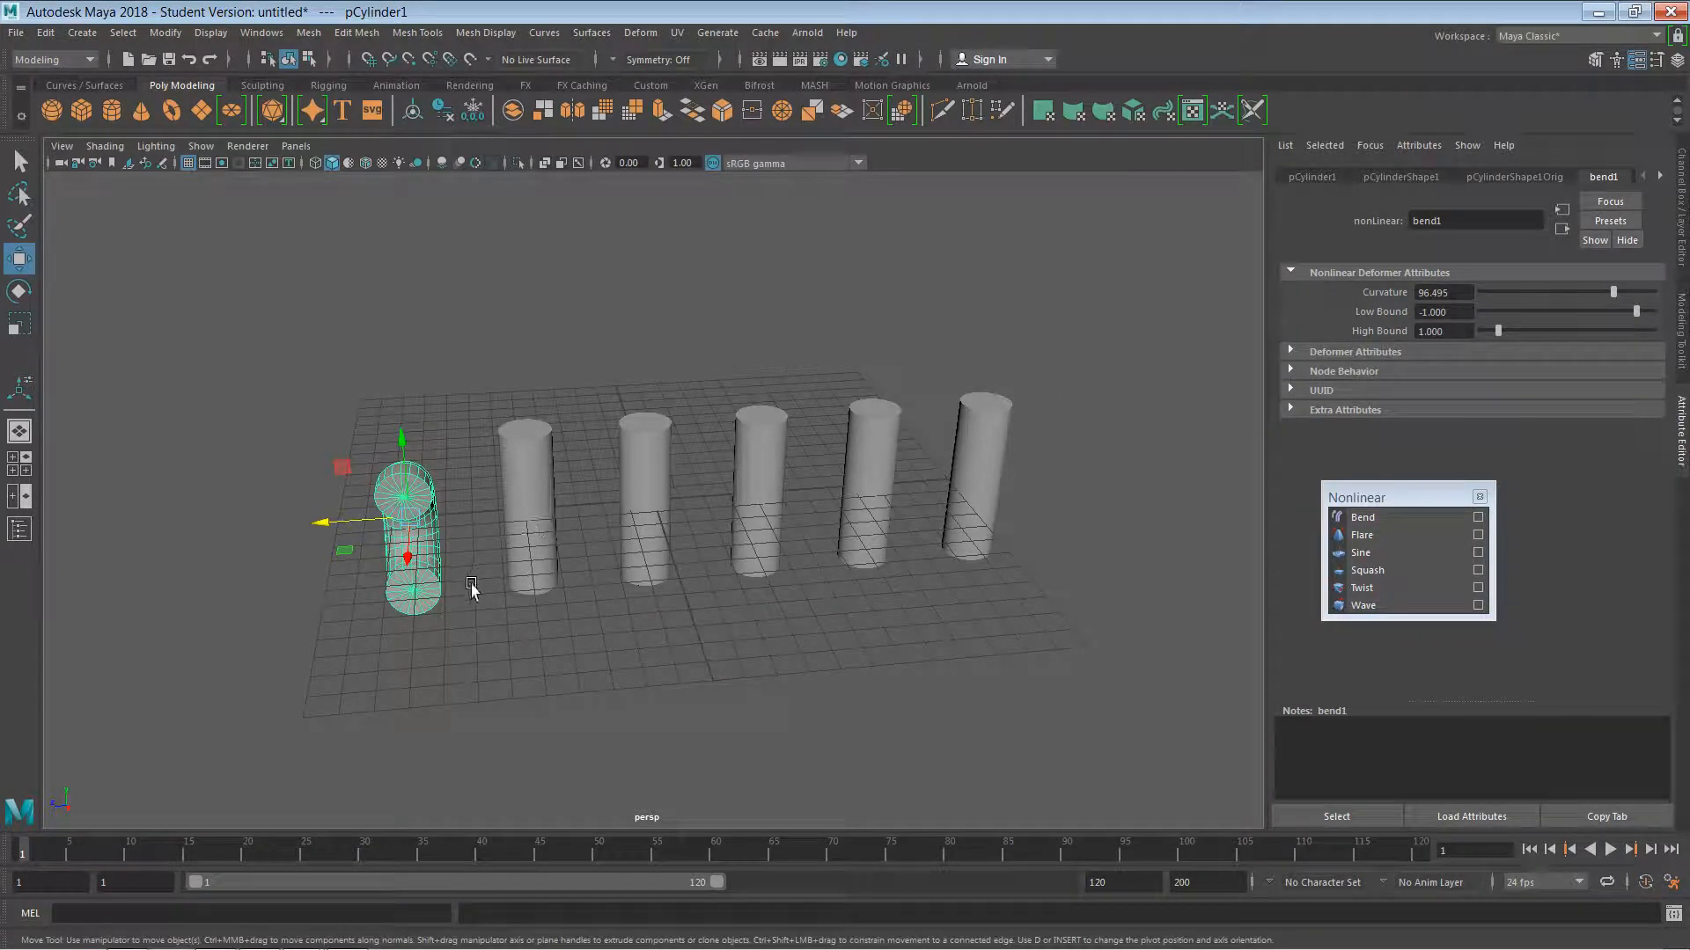
{"action": "key", "text": "f"}
{"action": "left_click_drag", "start_coordinate": [465, 634], "coordinate": [583, 592], "text": "alt"}
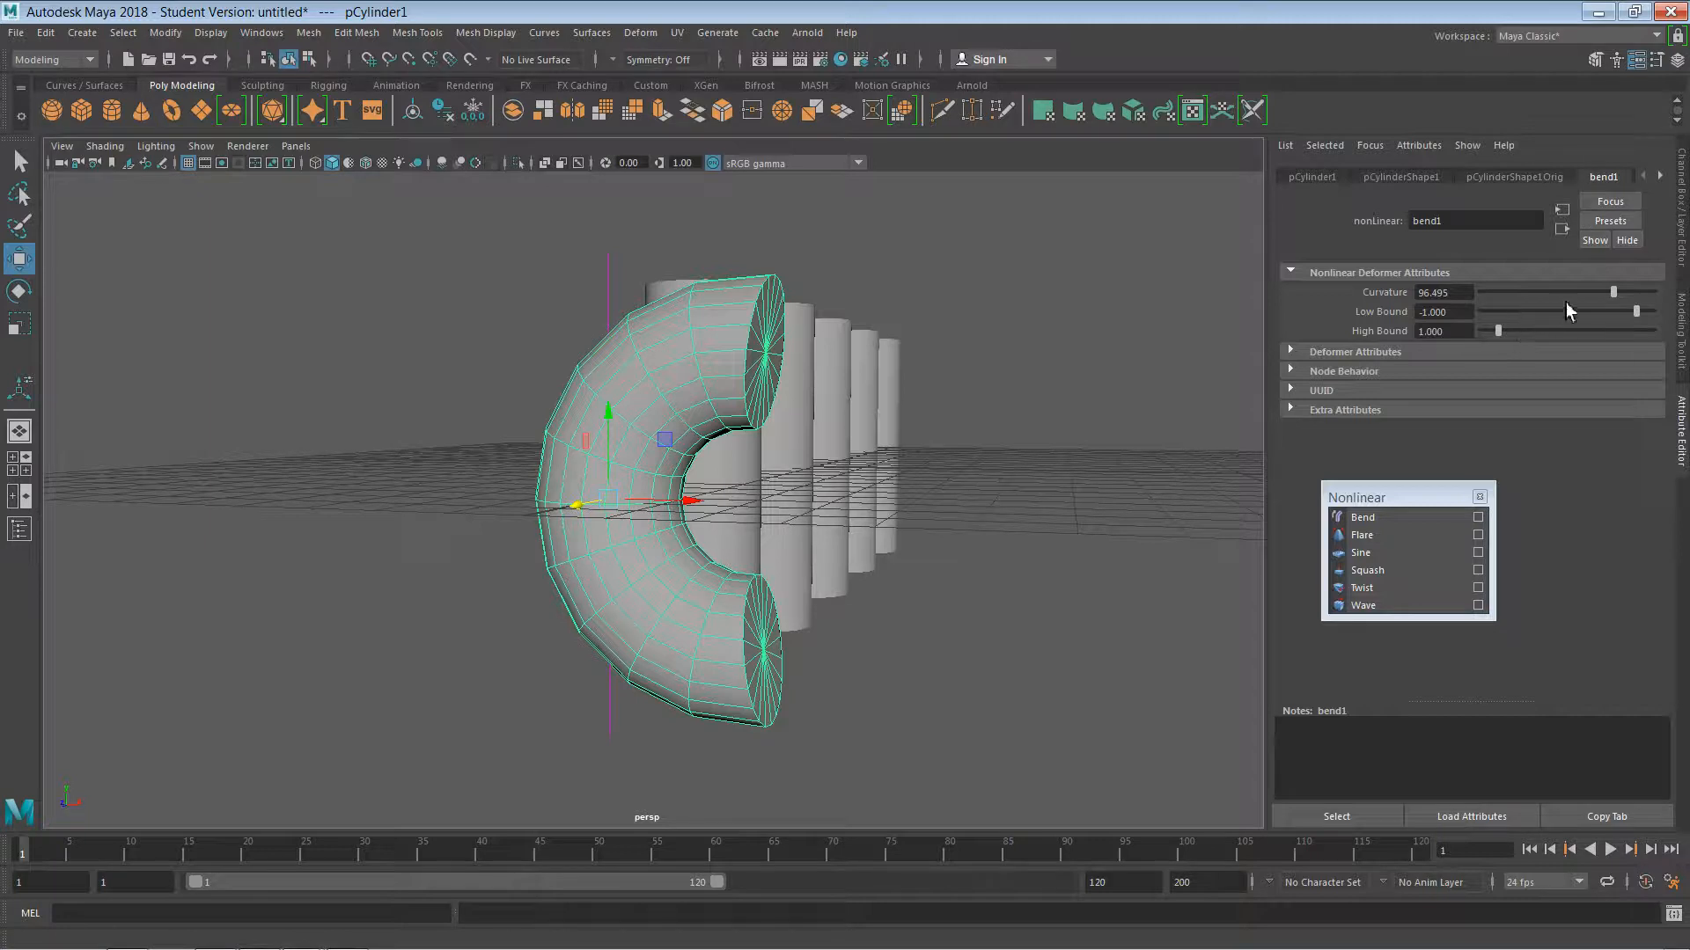
- Adjust the bend1 deformer on the first cylinder to Curvature about 129.9, Low Bound about -1.8 and High Bound about 0.36
{"action": "left_click_drag", "start_coordinate": [1618, 300], "coordinate": [1675, 306]}
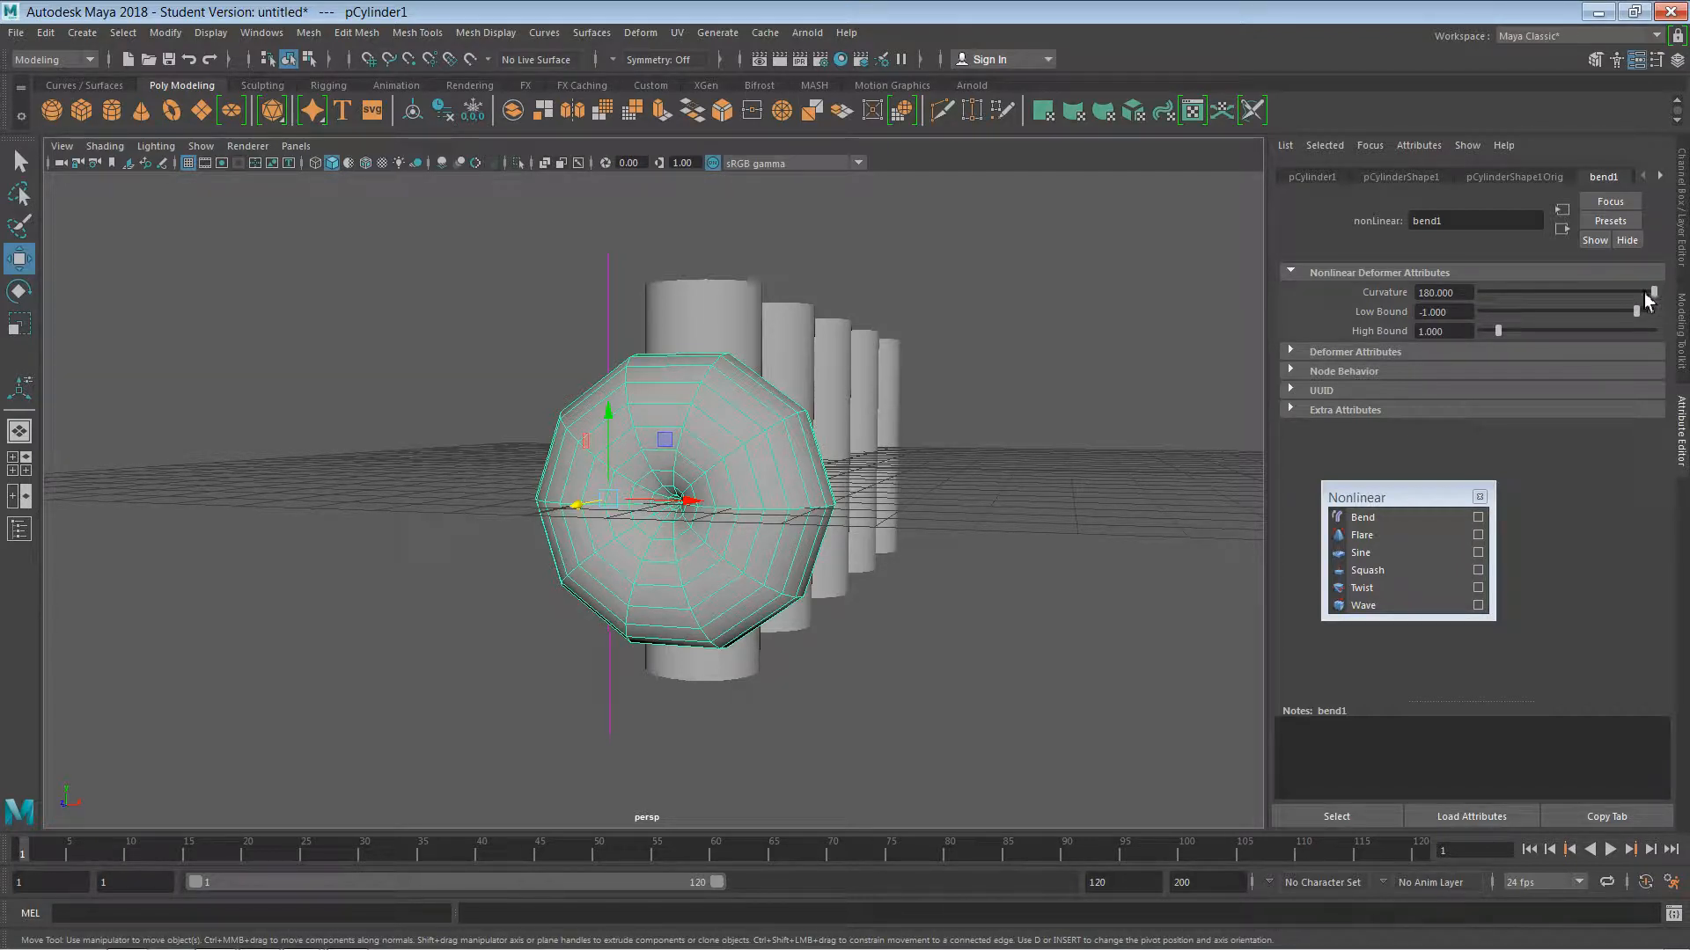
{"action": "mouse_move", "coordinate": [1651, 301]}
{"action": "left_mouse_down"}
{"action": "mouse_move", "coordinate": [1596, 292]}
{"action": "mouse_move", "coordinate": [1628, 297]}
{"action": "left_mouse_up"}
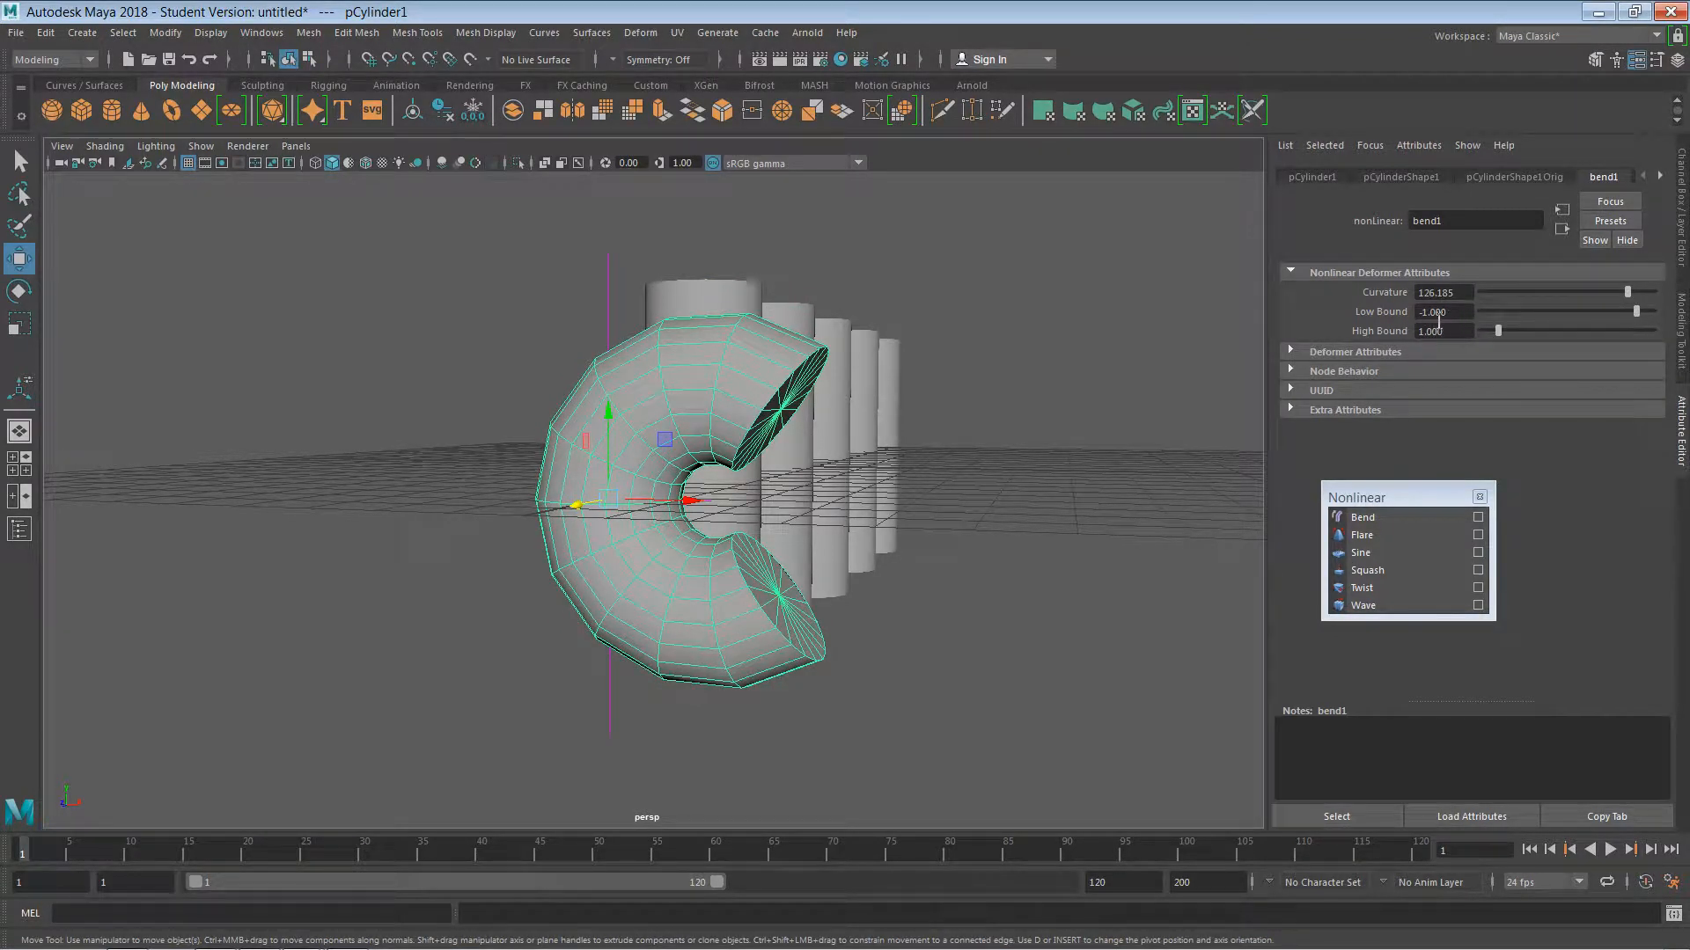
{"action": "left_click_drag", "start_coordinate": [1638, 313], "coordinate": [1673, 323]}
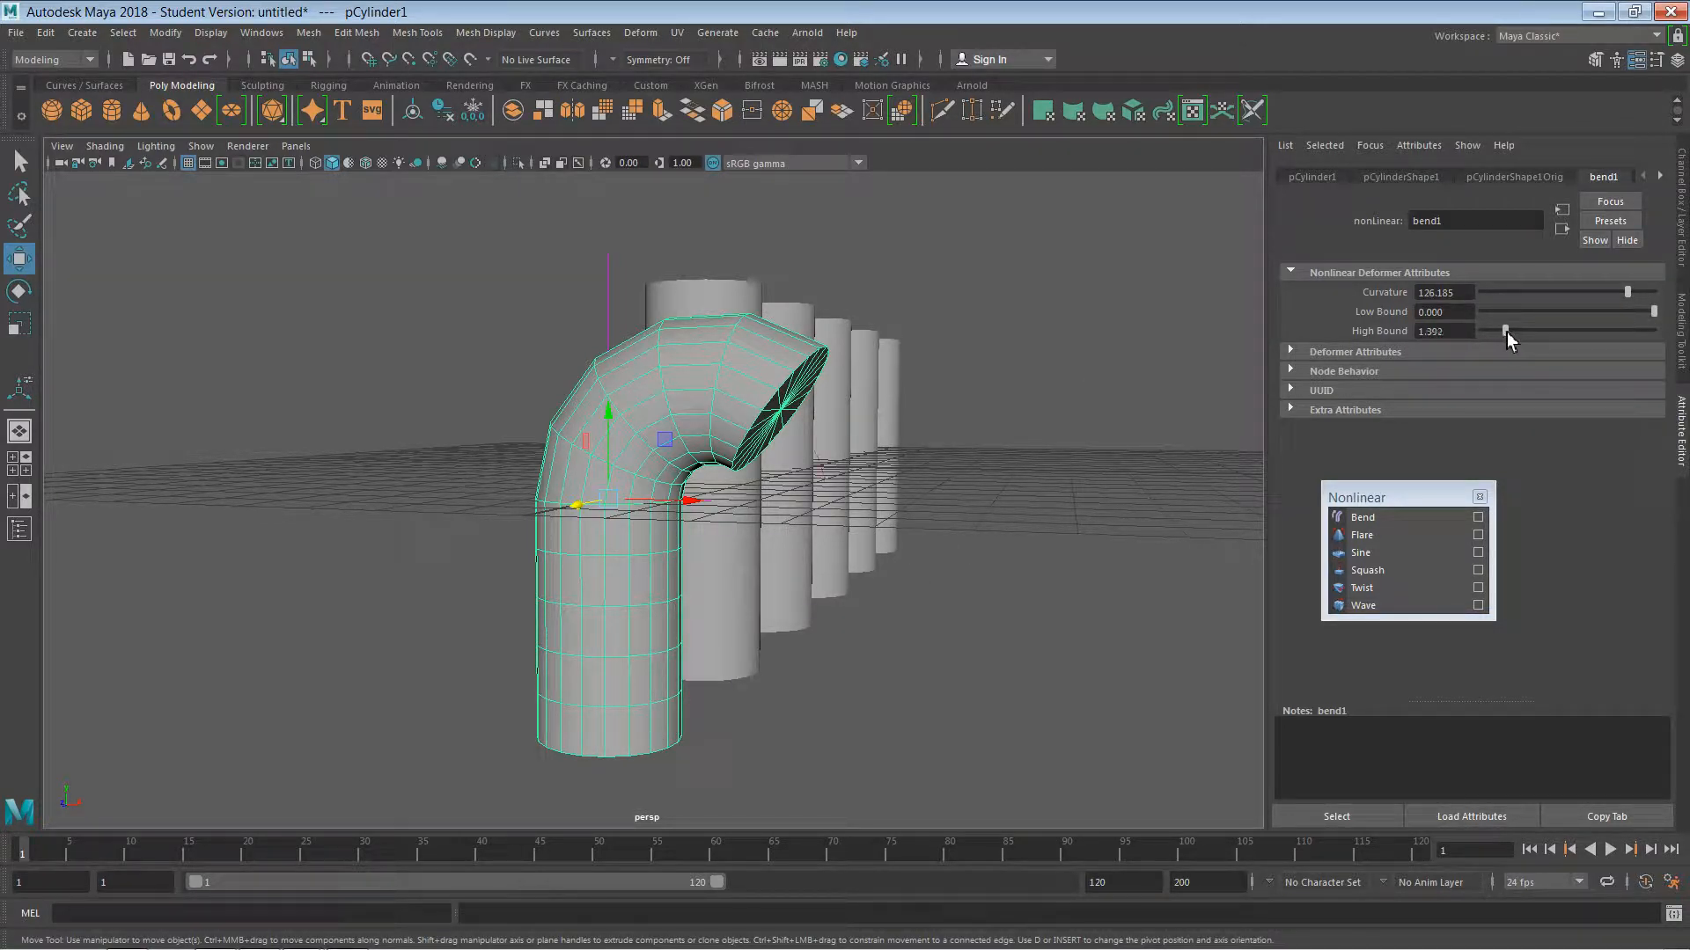
{"action": "left_click_drag", "start_coordinate": [1507, 331], "coordinate": [1480, 330]}
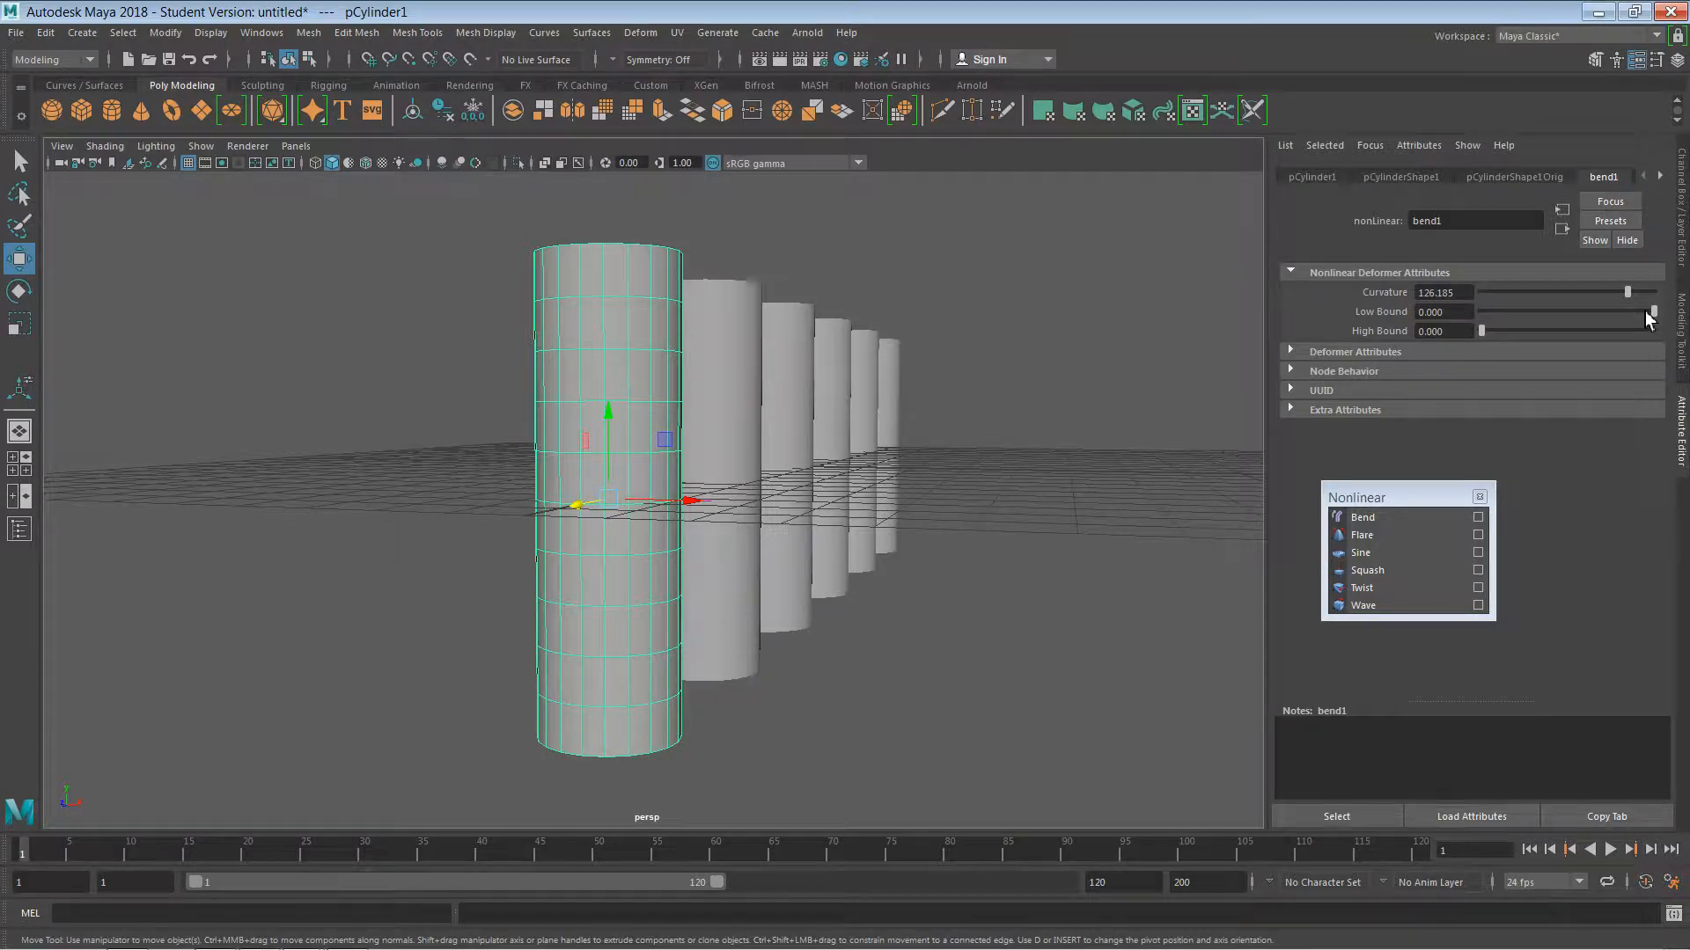
{"action": "mouse_move", "coordinate": [1645, 309]}
{"action": "left_mouse_down"}
{"action": "mouse_move", "coordinate": [1601, 309]}
{"action": "mouse_move", "coordinate": [1625, 304]}
{"action": "left_mouse_up"}
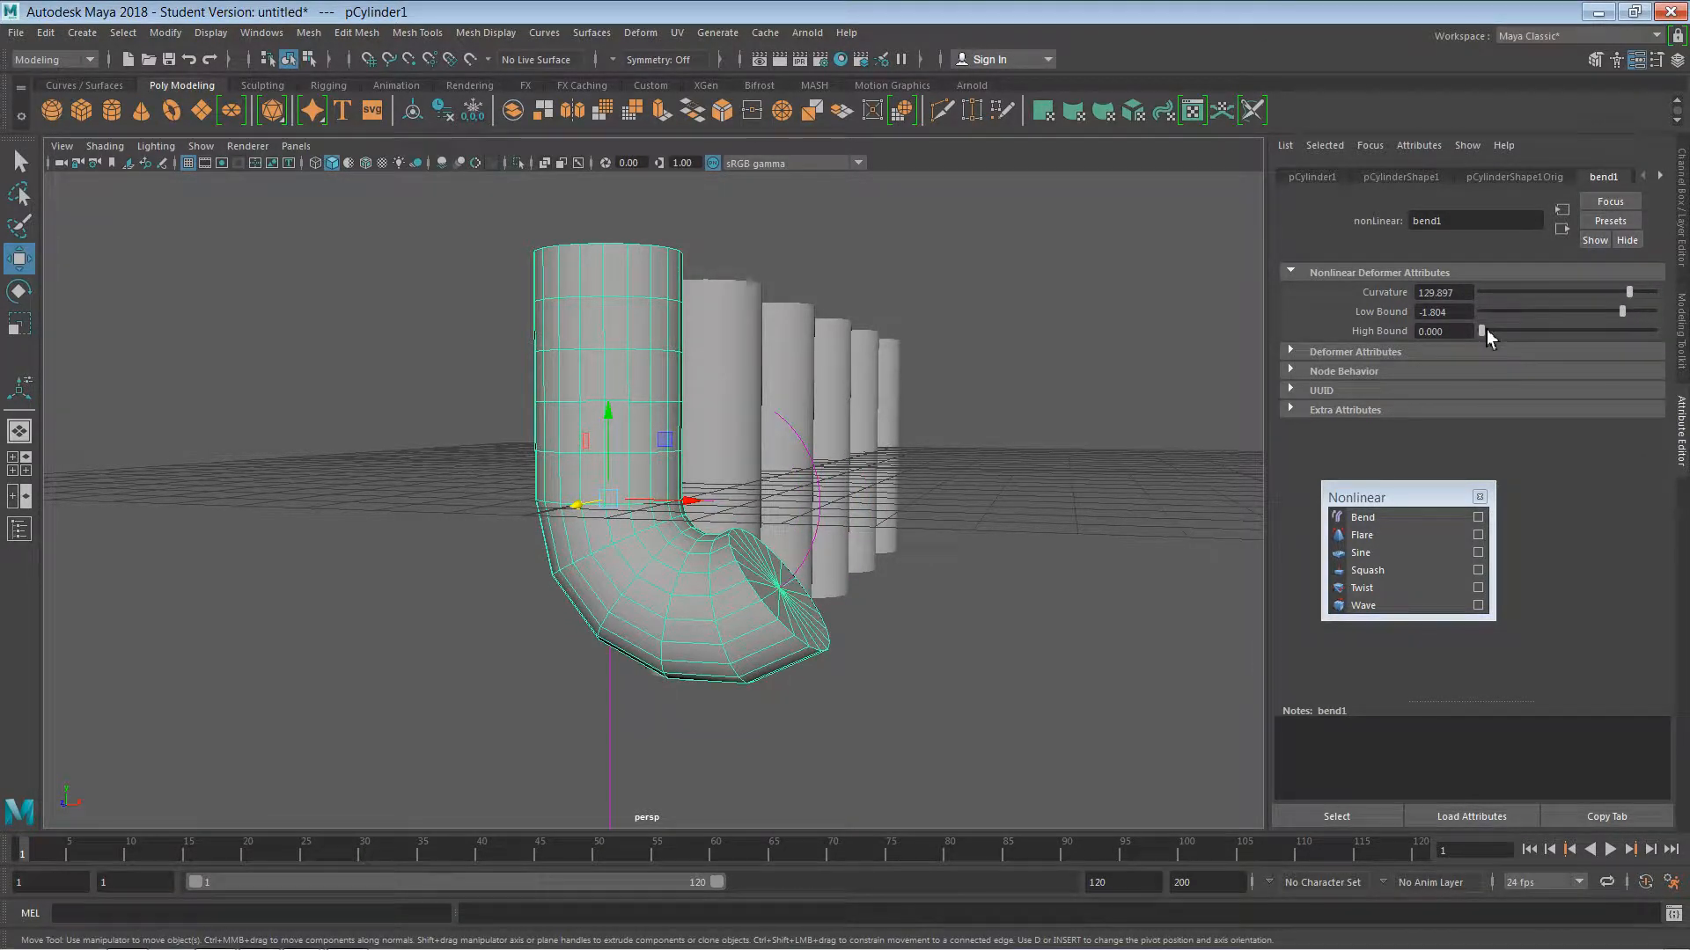
{"action": "left_click_drag", "start_coordinate": [1486, 332], "coordinate": [1490, 331]}
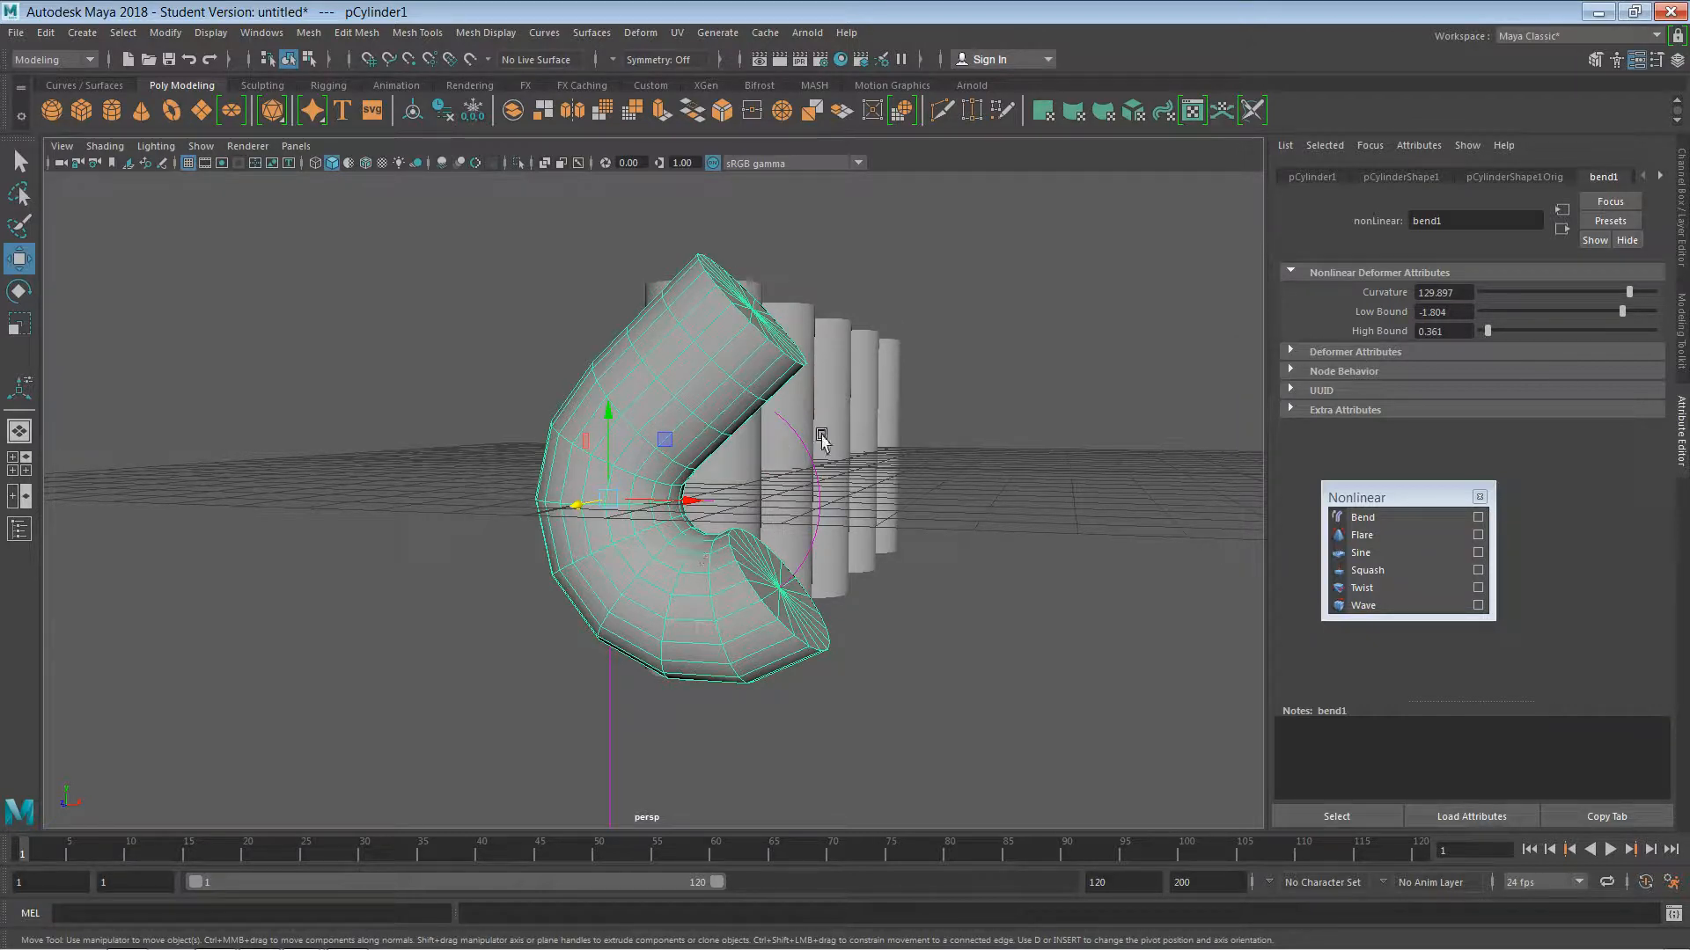
- Slide the bent cylinder vertically through its bend deformer, ending at about Y -0.077, and offset it to about X -1.54
{"action": "left_click", "coordinate": [935, 528]}
{"action": "left_click", "coordinate": [704, 404]}
{"action": "left_click_drag", "start_coordinate": [607, 416], "coordinate": [743, 722]}
{"action": "left_click_drag", "start_coordinate": [612, 722], "coordinate": [586, 424]}
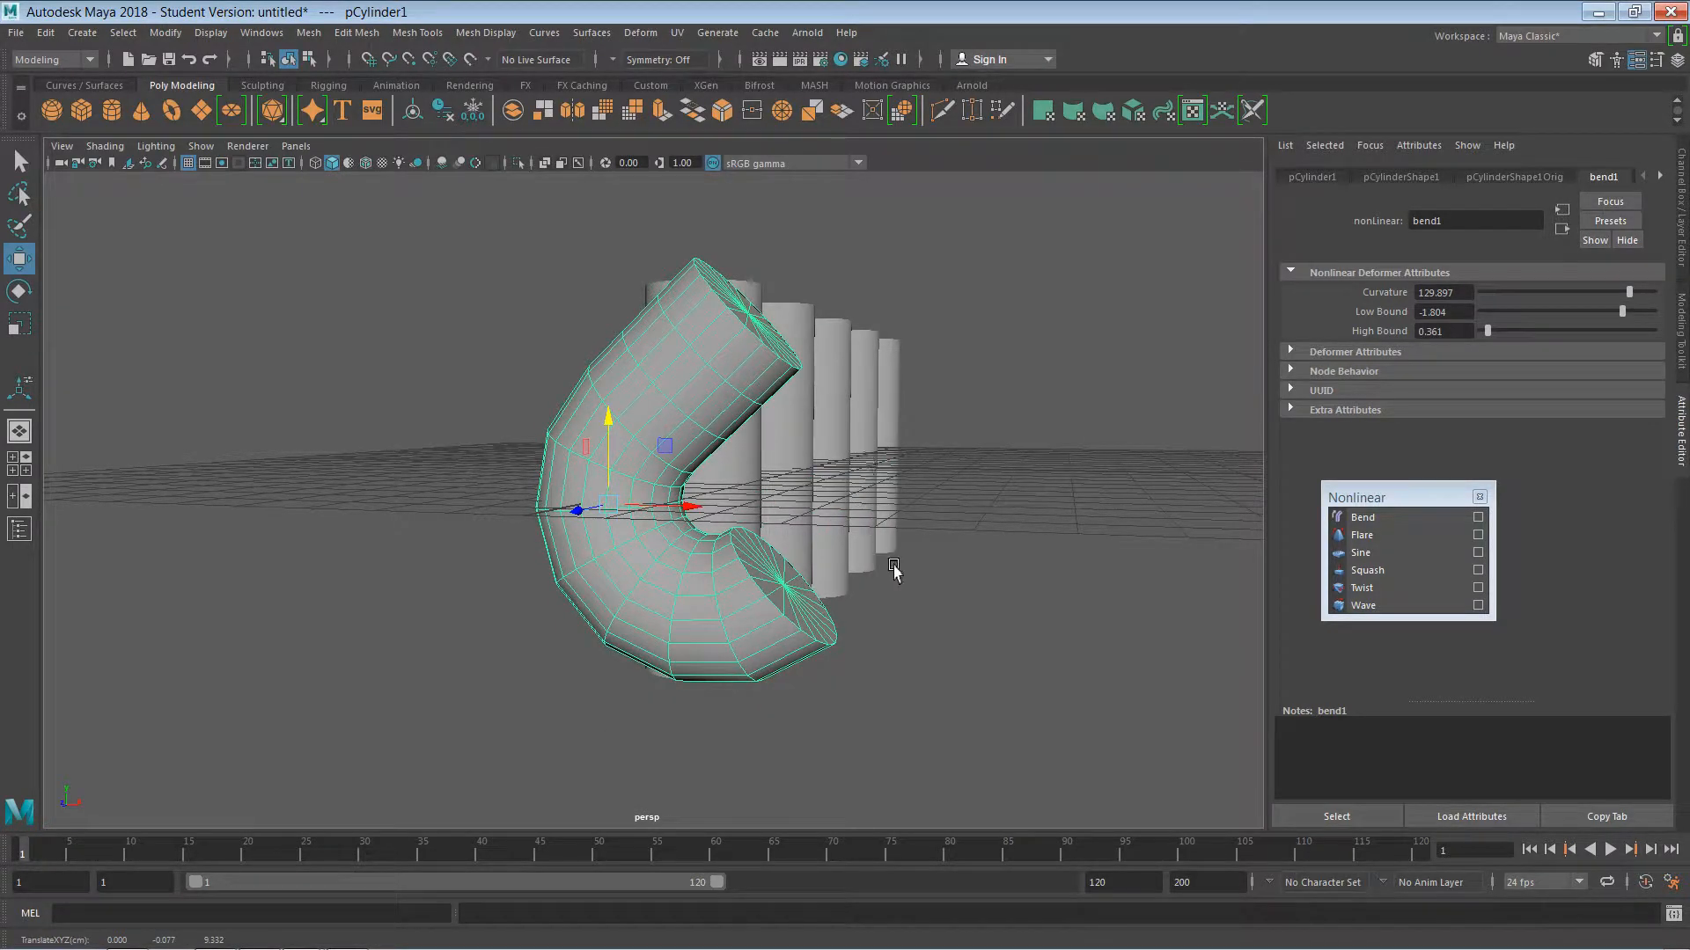
{"action": "left_click_drag", "start_coordinate": [894, 566], "coordinate": [827, 627], "text": "alt"}
{"action": "left_click_drag", "start_coordinate": [758, 683], "coordinate": [913, 697], "text": "alt"}
{"action": "left_click_drag", "start_coordinate": [683, 508], "coordinate": [576, 507]}
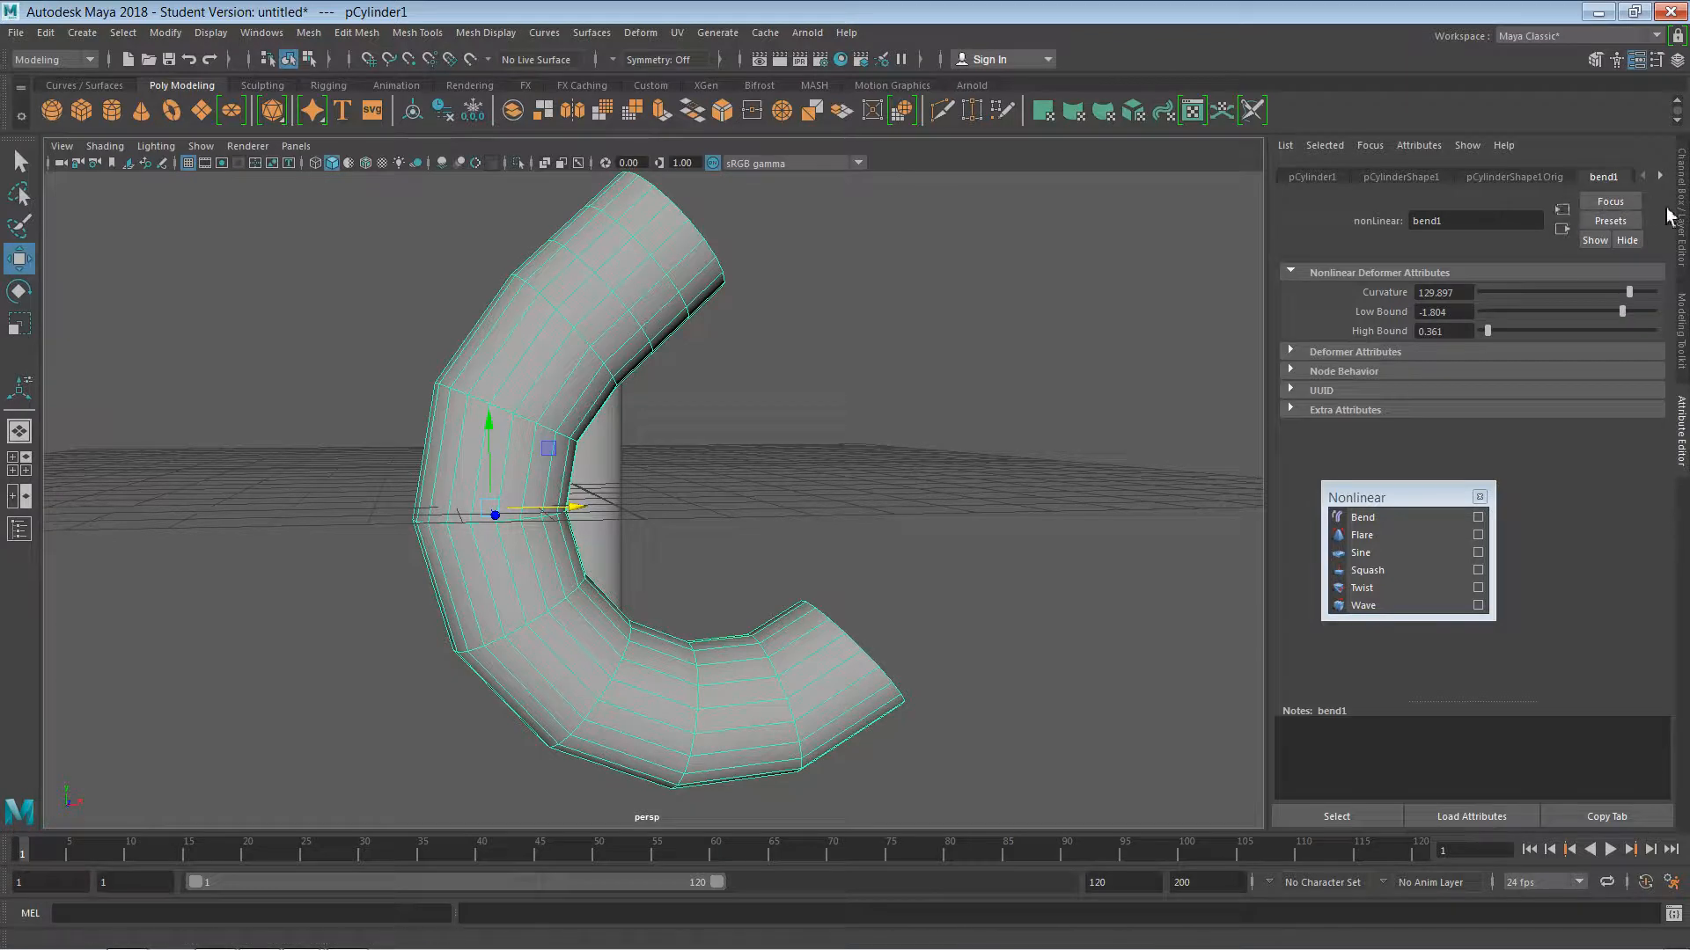
- Show the Outliner and select bend1Handle, first from the object list and again directly in the viewport
{"action": "left_click", "coordinate": [26, 533]}
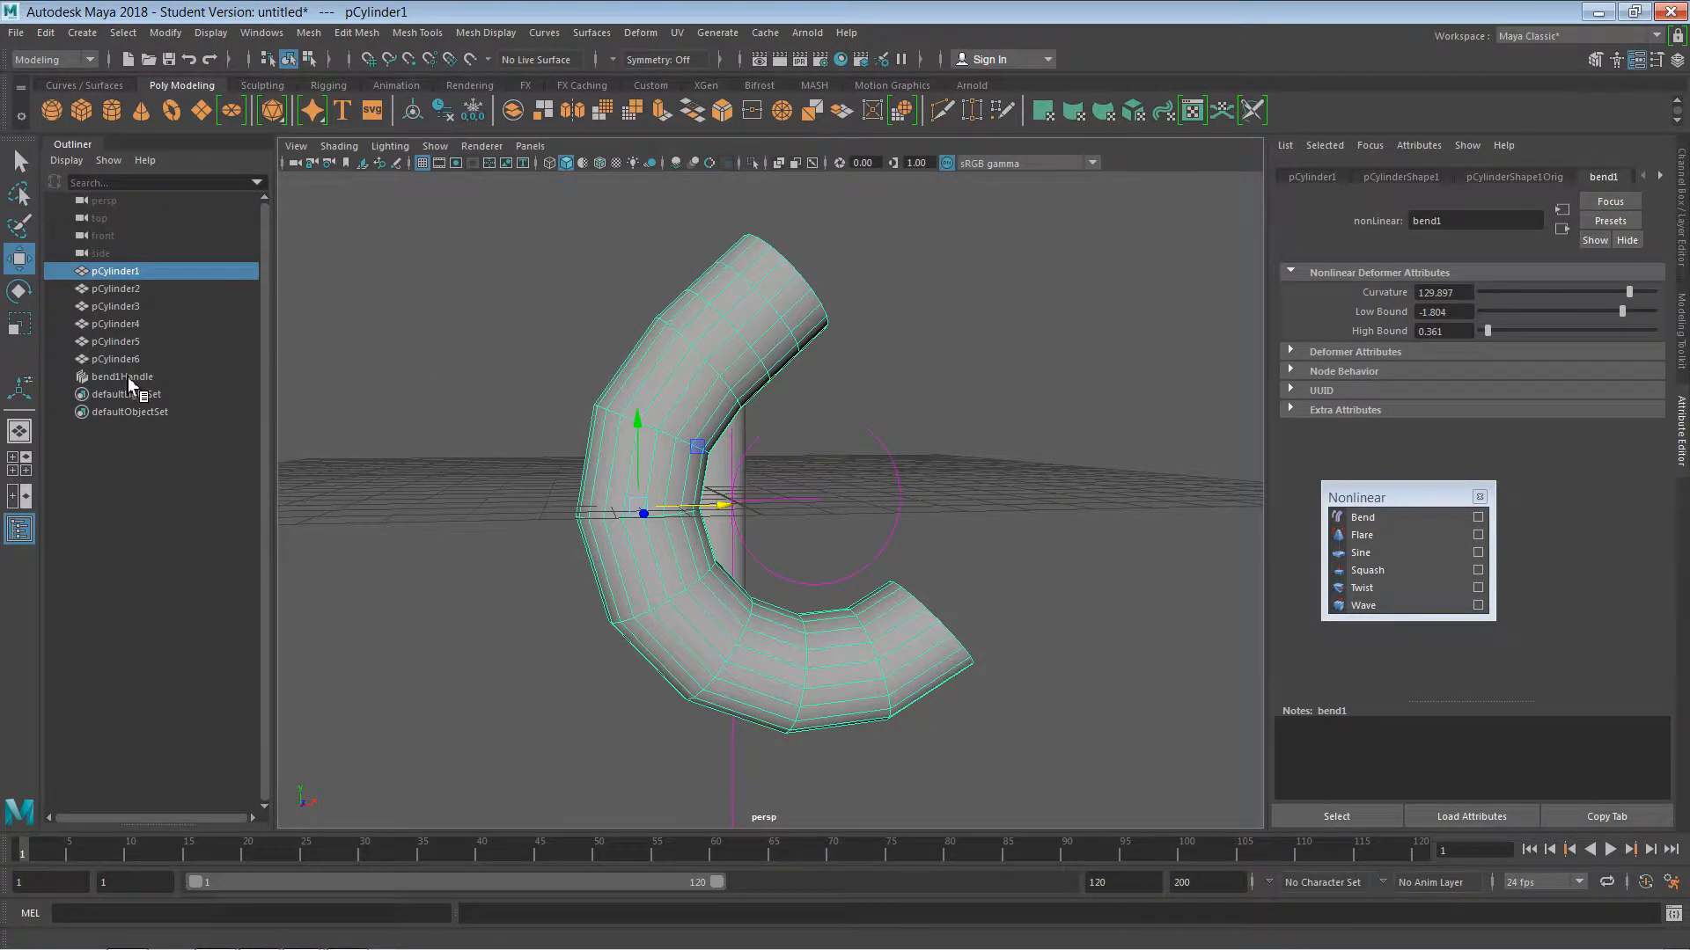
{"action": "left_click", "coordinate": [129, 377]}
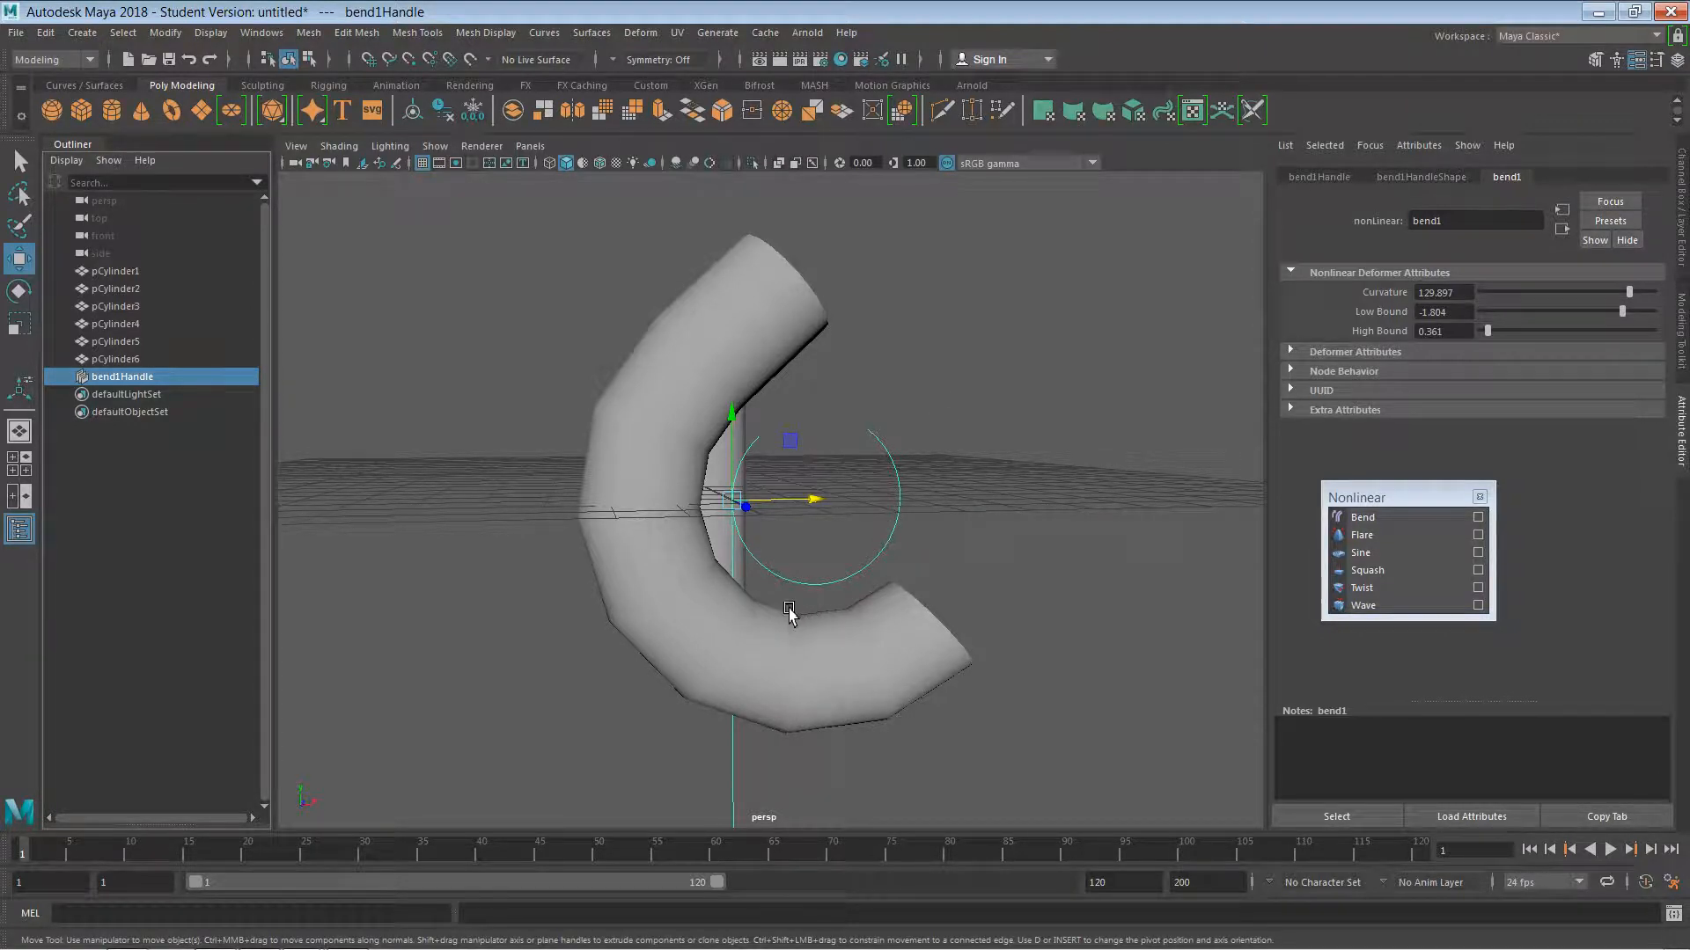
{"action": "left_click", "coordinate": [1000, 534]}
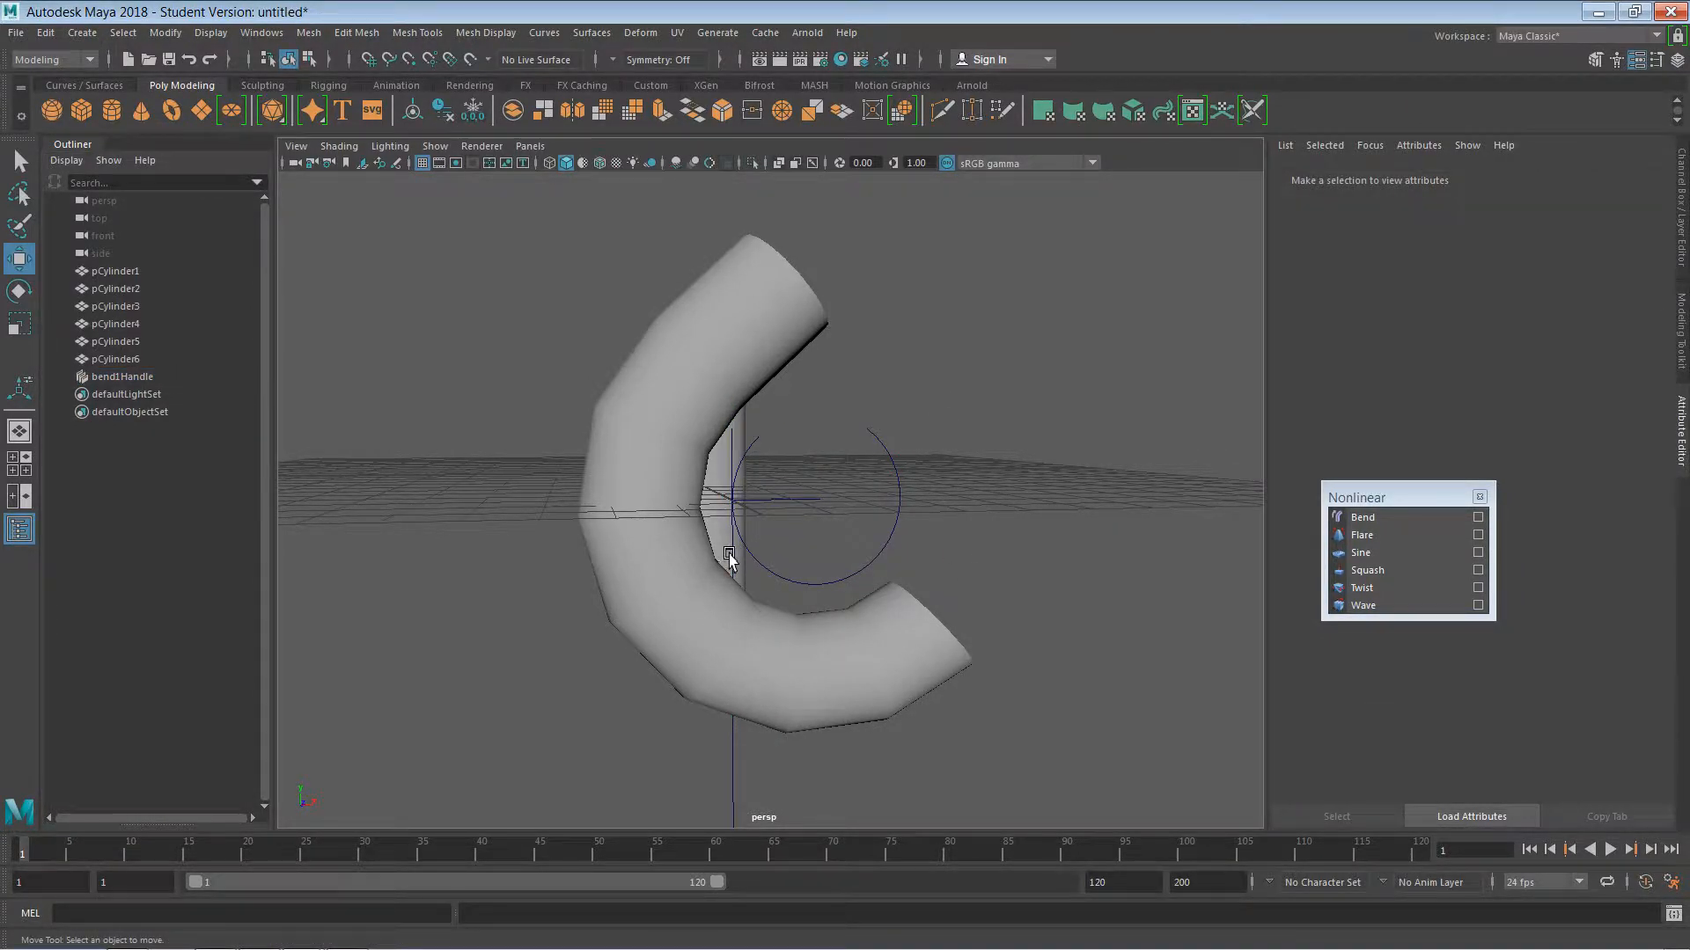
{"action": "left_click", "coordinate": [730, 557]}
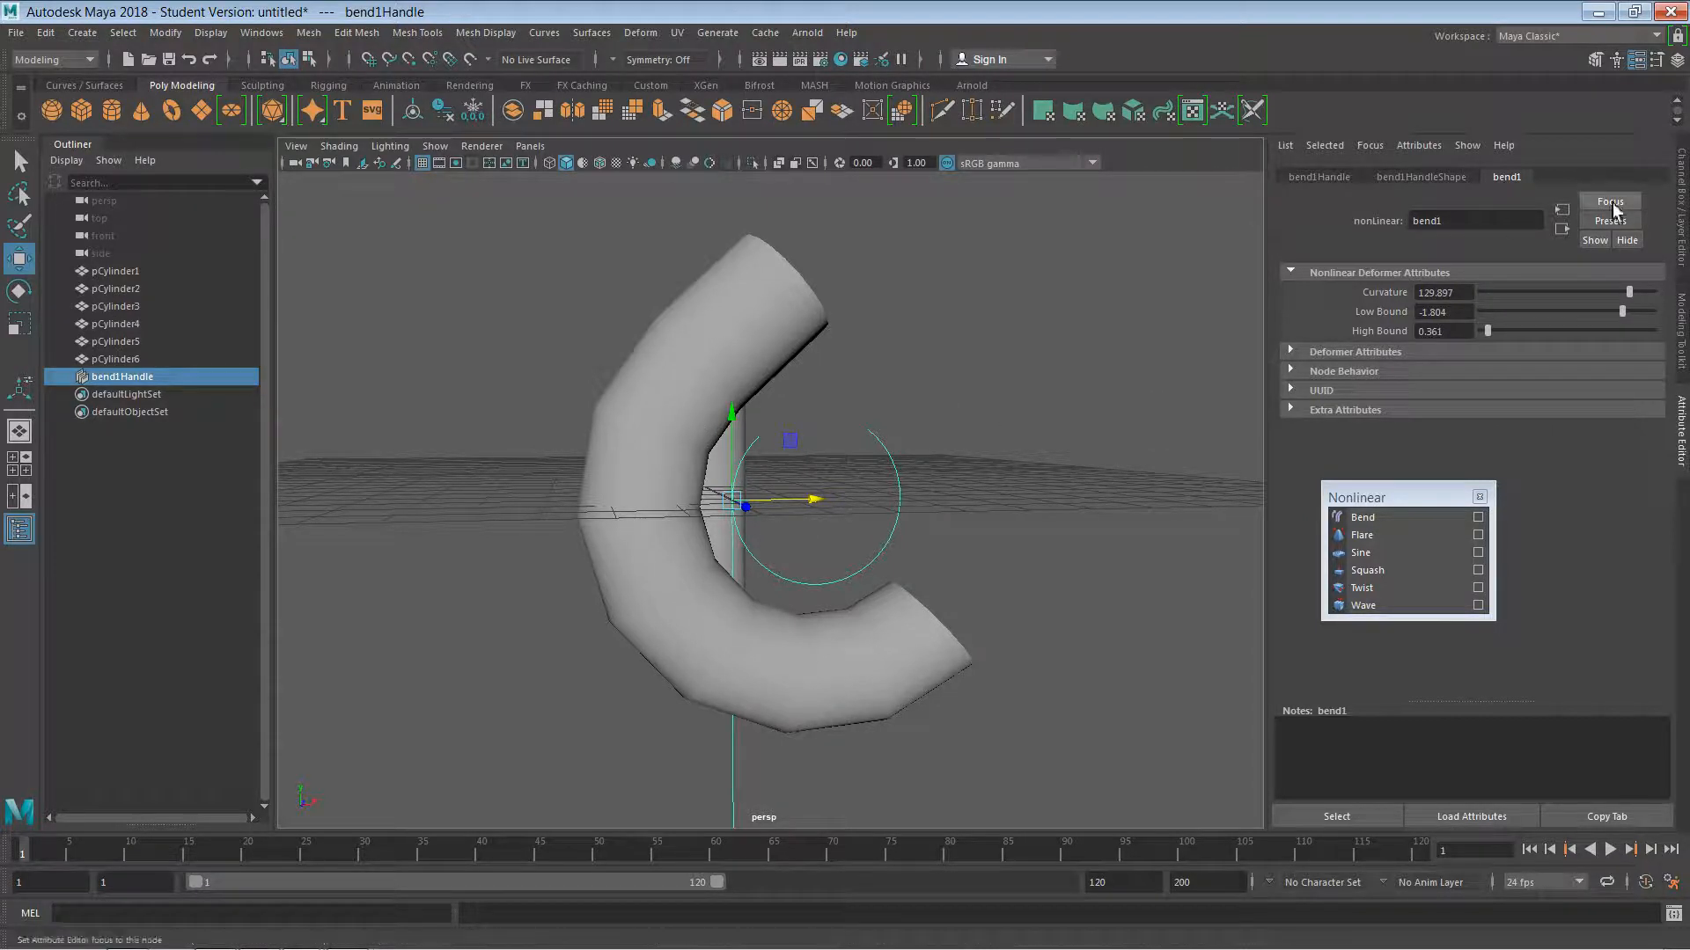
- Show bend1Handle's transform channels and set its Rotate X to 90
{"action": "left_click", "coordinate": [1682, 171]}
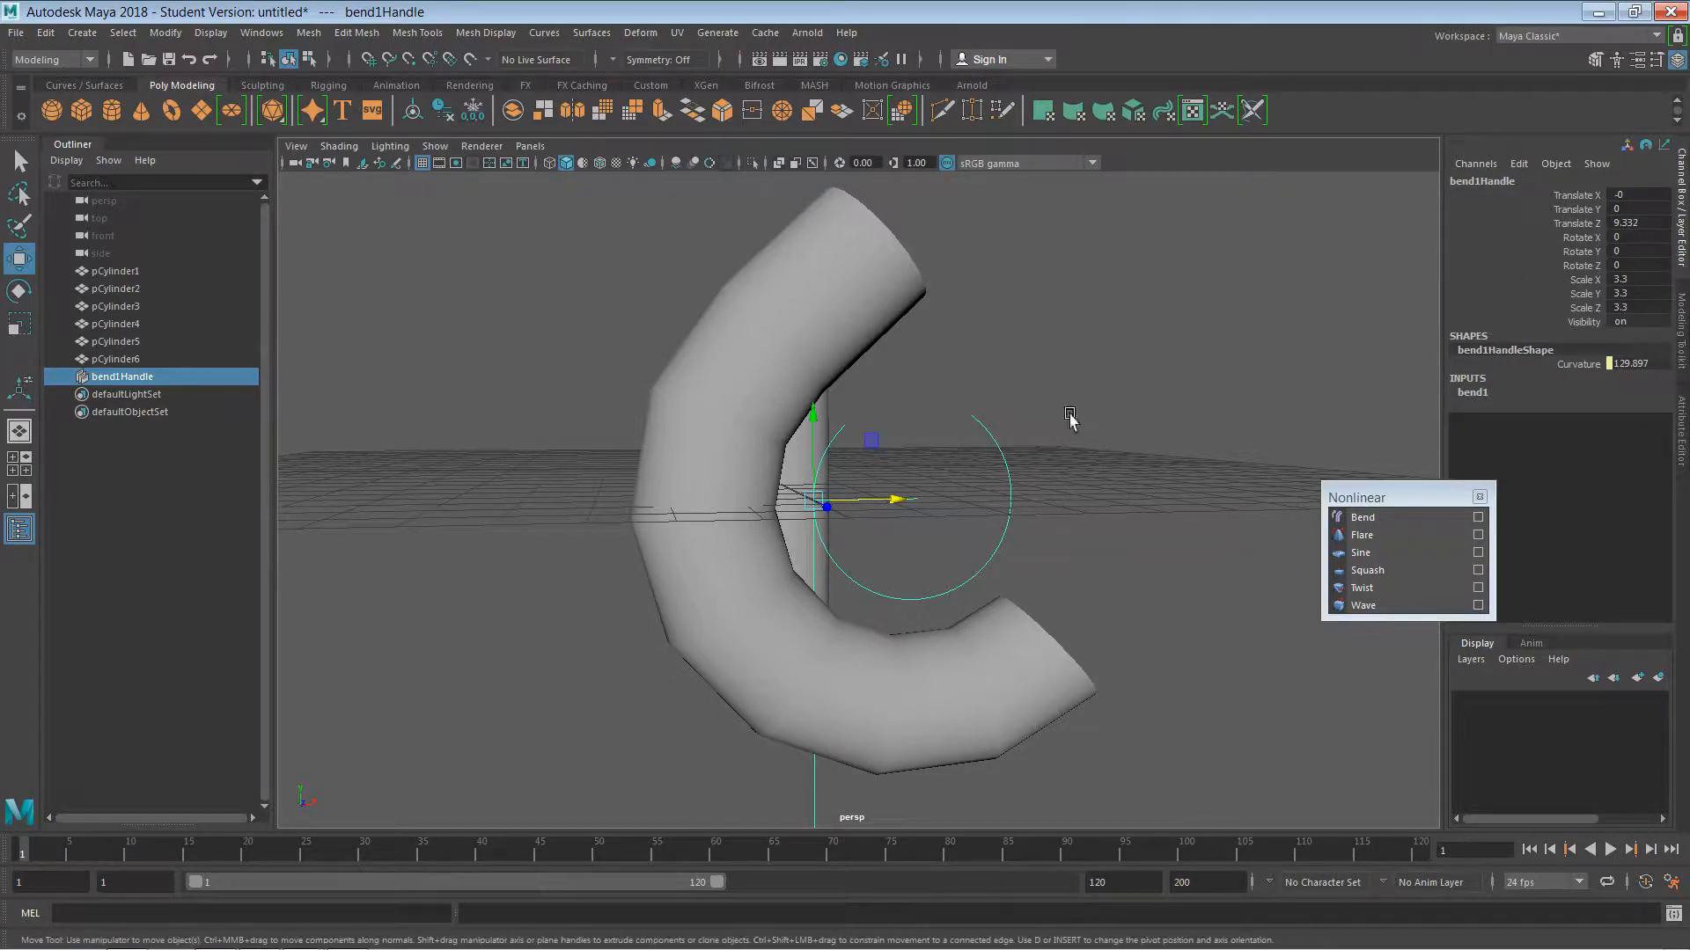
{"action": "left_click_drag", "start_coordinate": [1079, 493], "coordinate": [1416, 342], "text": "alt"}
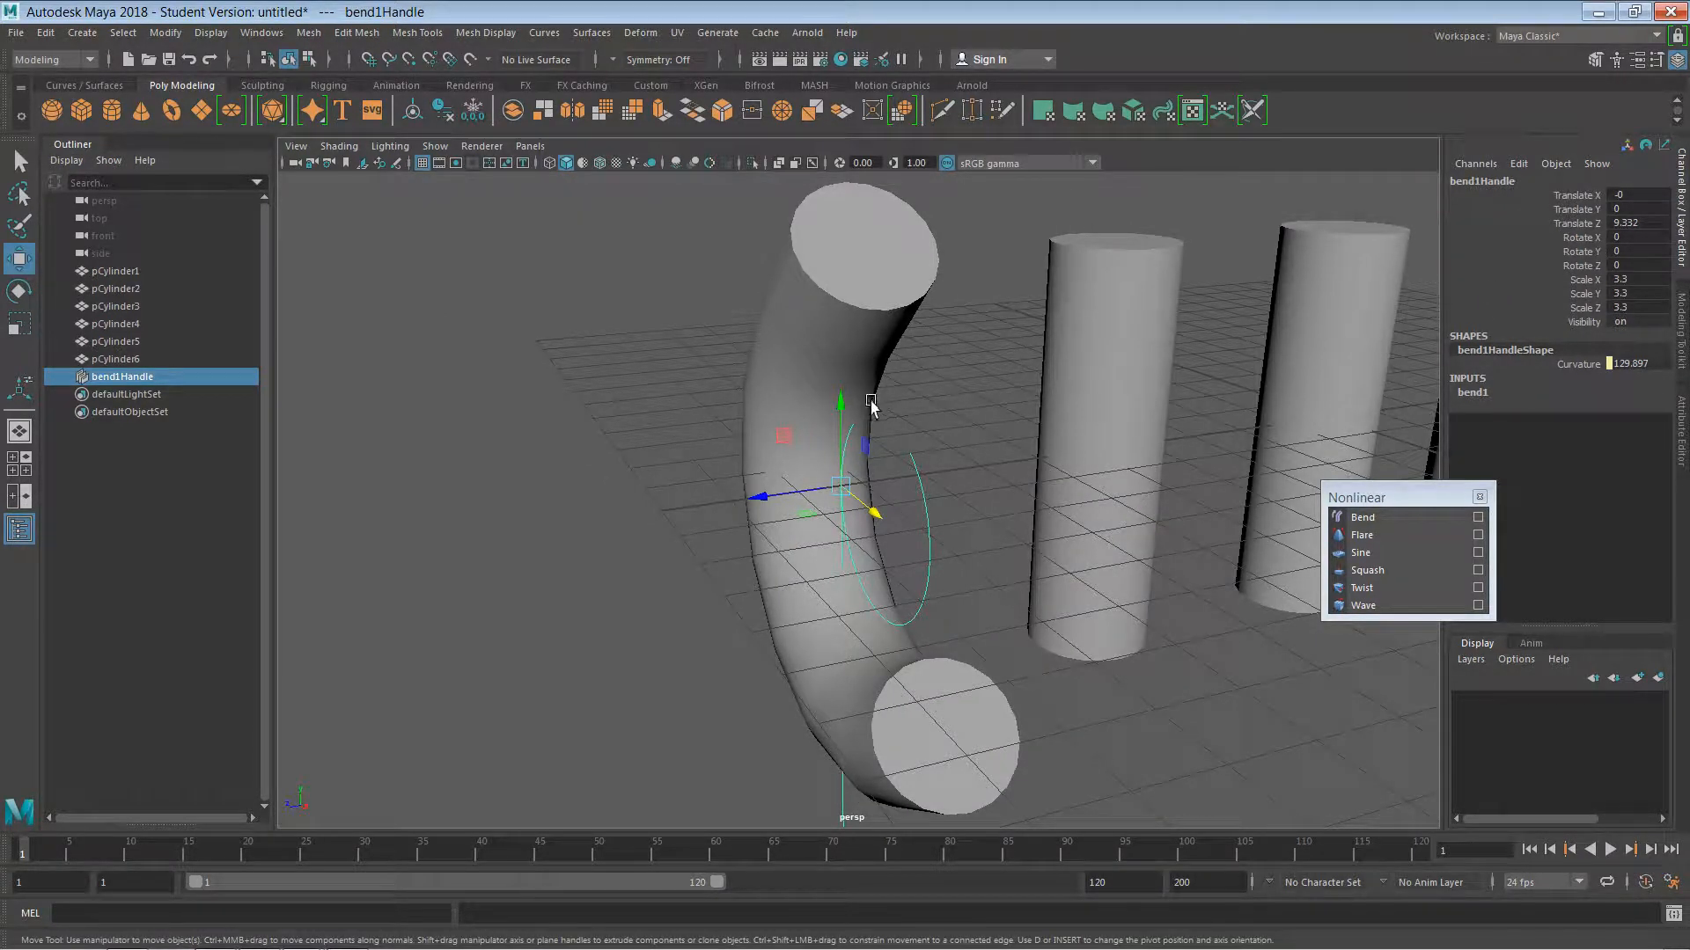
{"action": "double_click", "coordinate": [1641, 239]}
{"action": "type", "text": "90"}
{"action": "key", "text": "Return"}
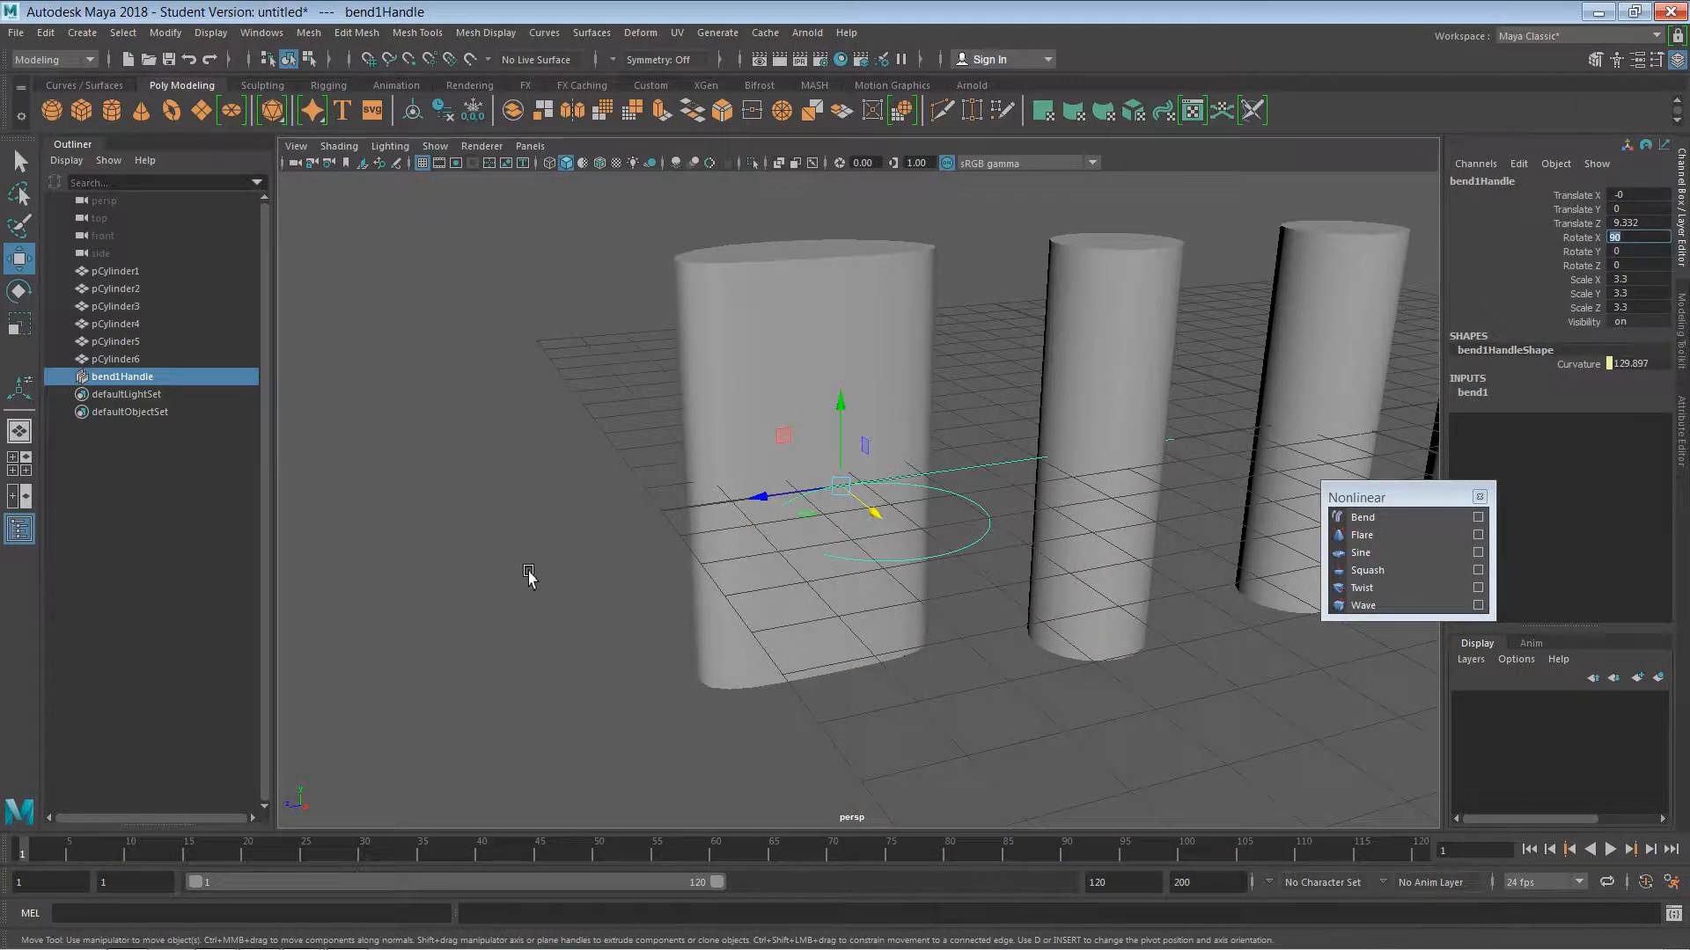
- Move the rotated bend handle to about 1.63 in X and raise the first cylinder's bend1 Curvature to 180
{"action": "left_click_drag", "start_coordinate": [528, 577], "coordinate": [660, 634], "text": "alt"}
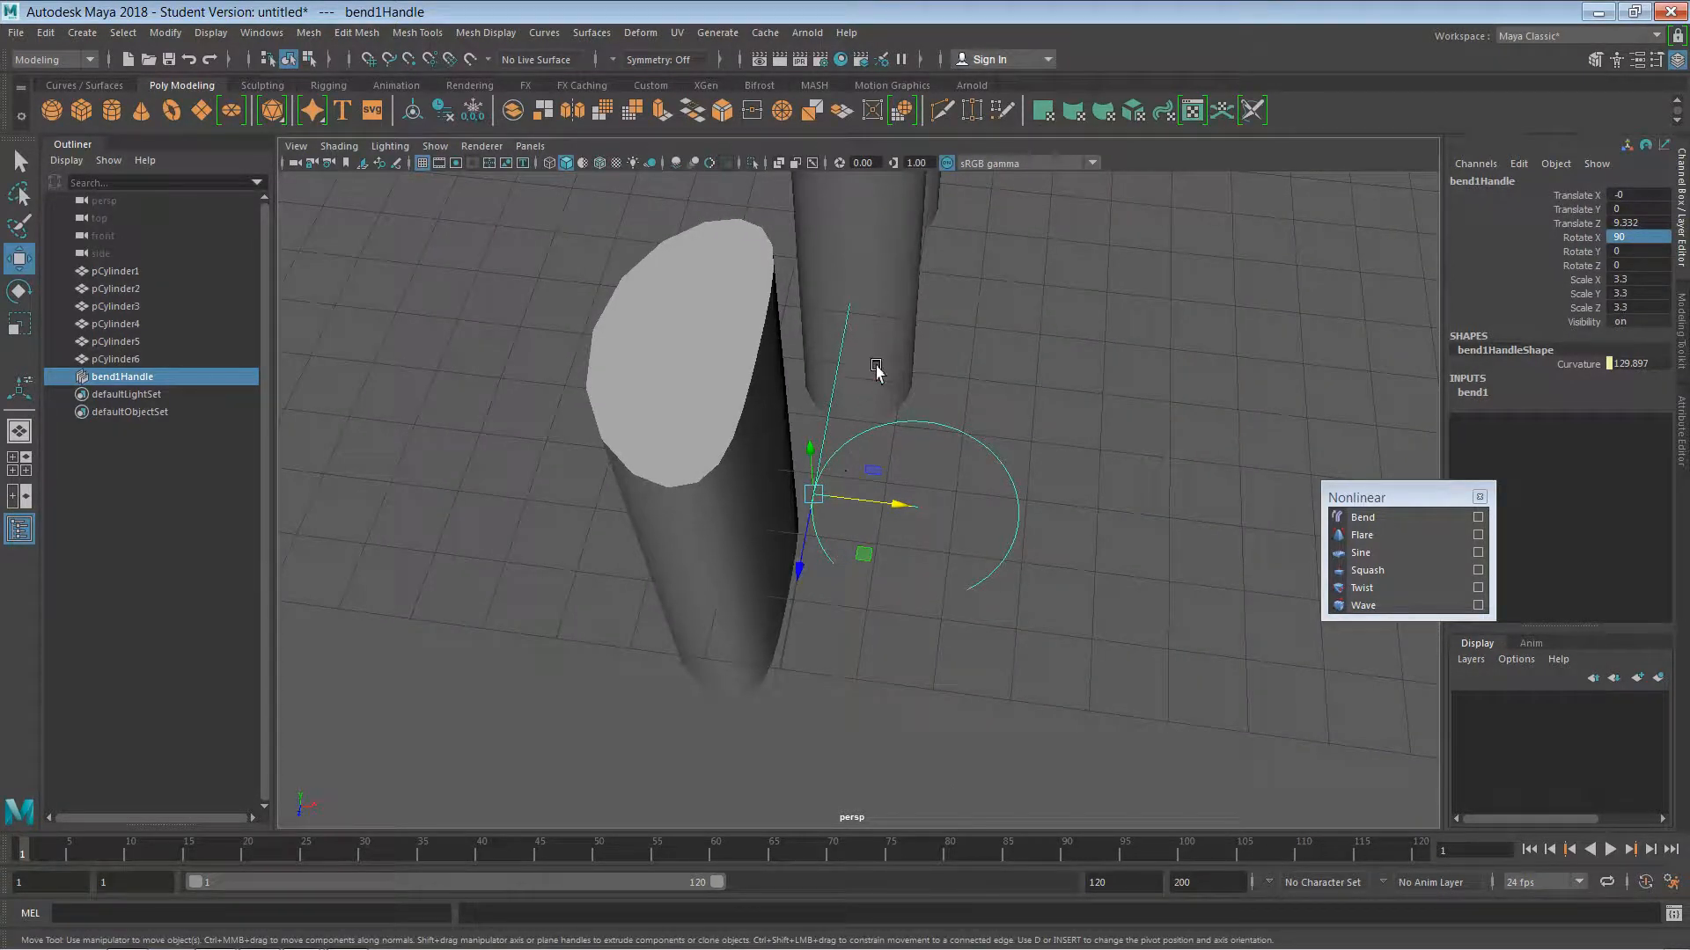
{"action": "left_click_drag", "start_coordinate": [902, 508], "coordinate": [1018, 532]}
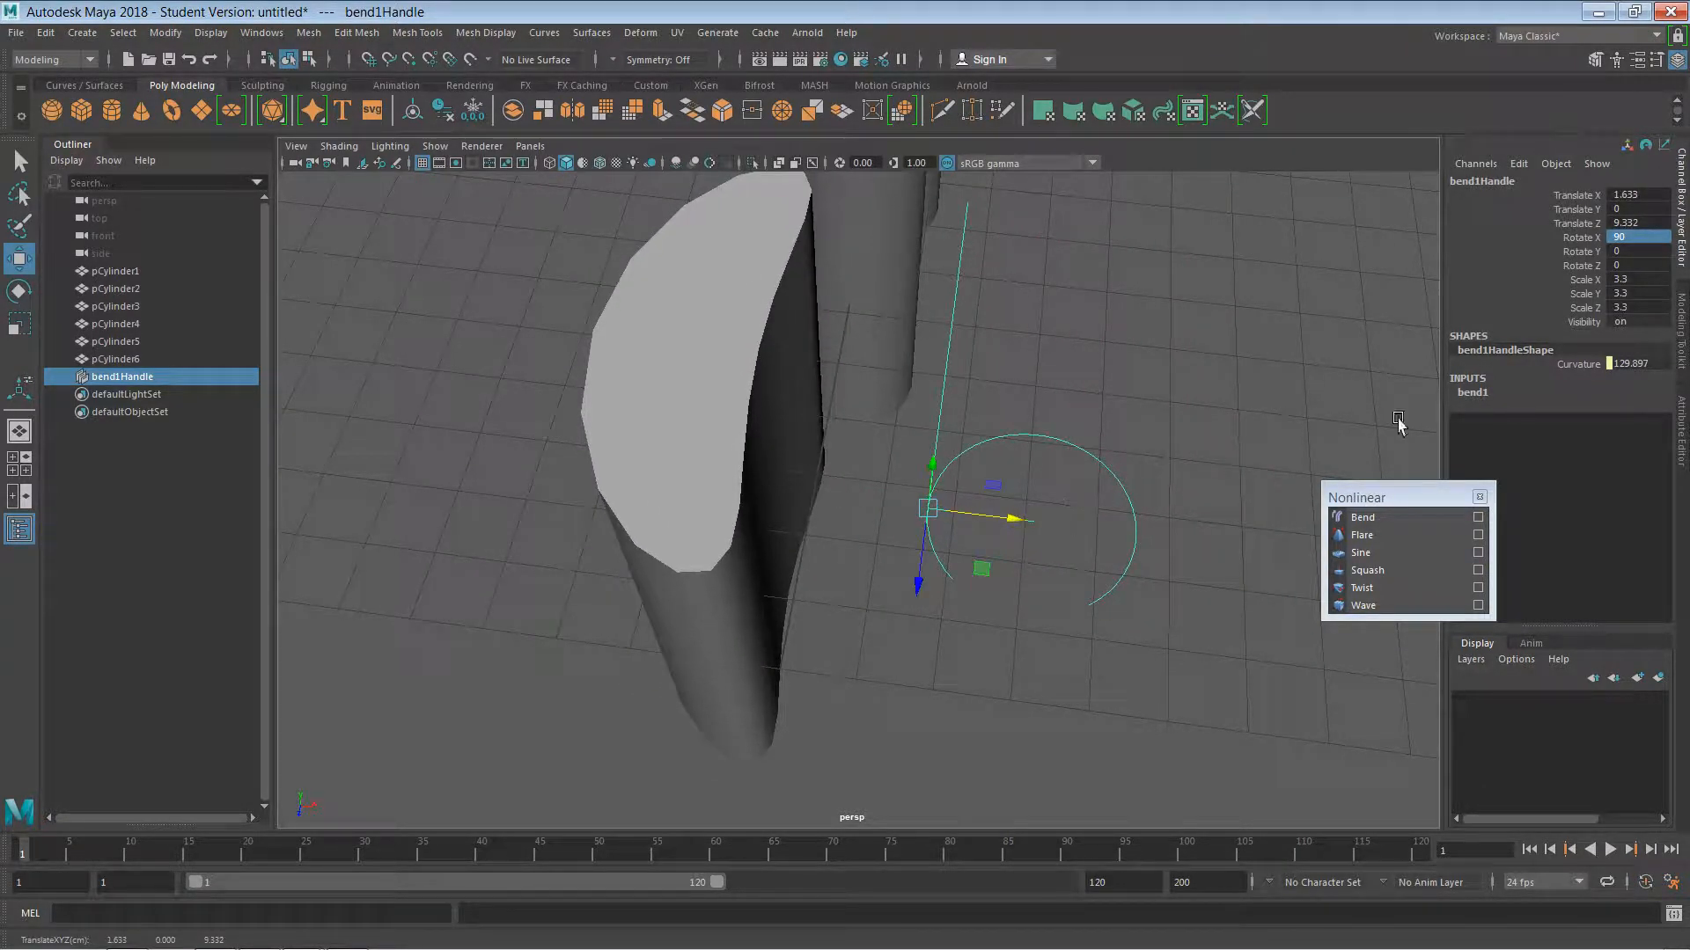
{"action": "left_click", "coordinate": [682, 487]}
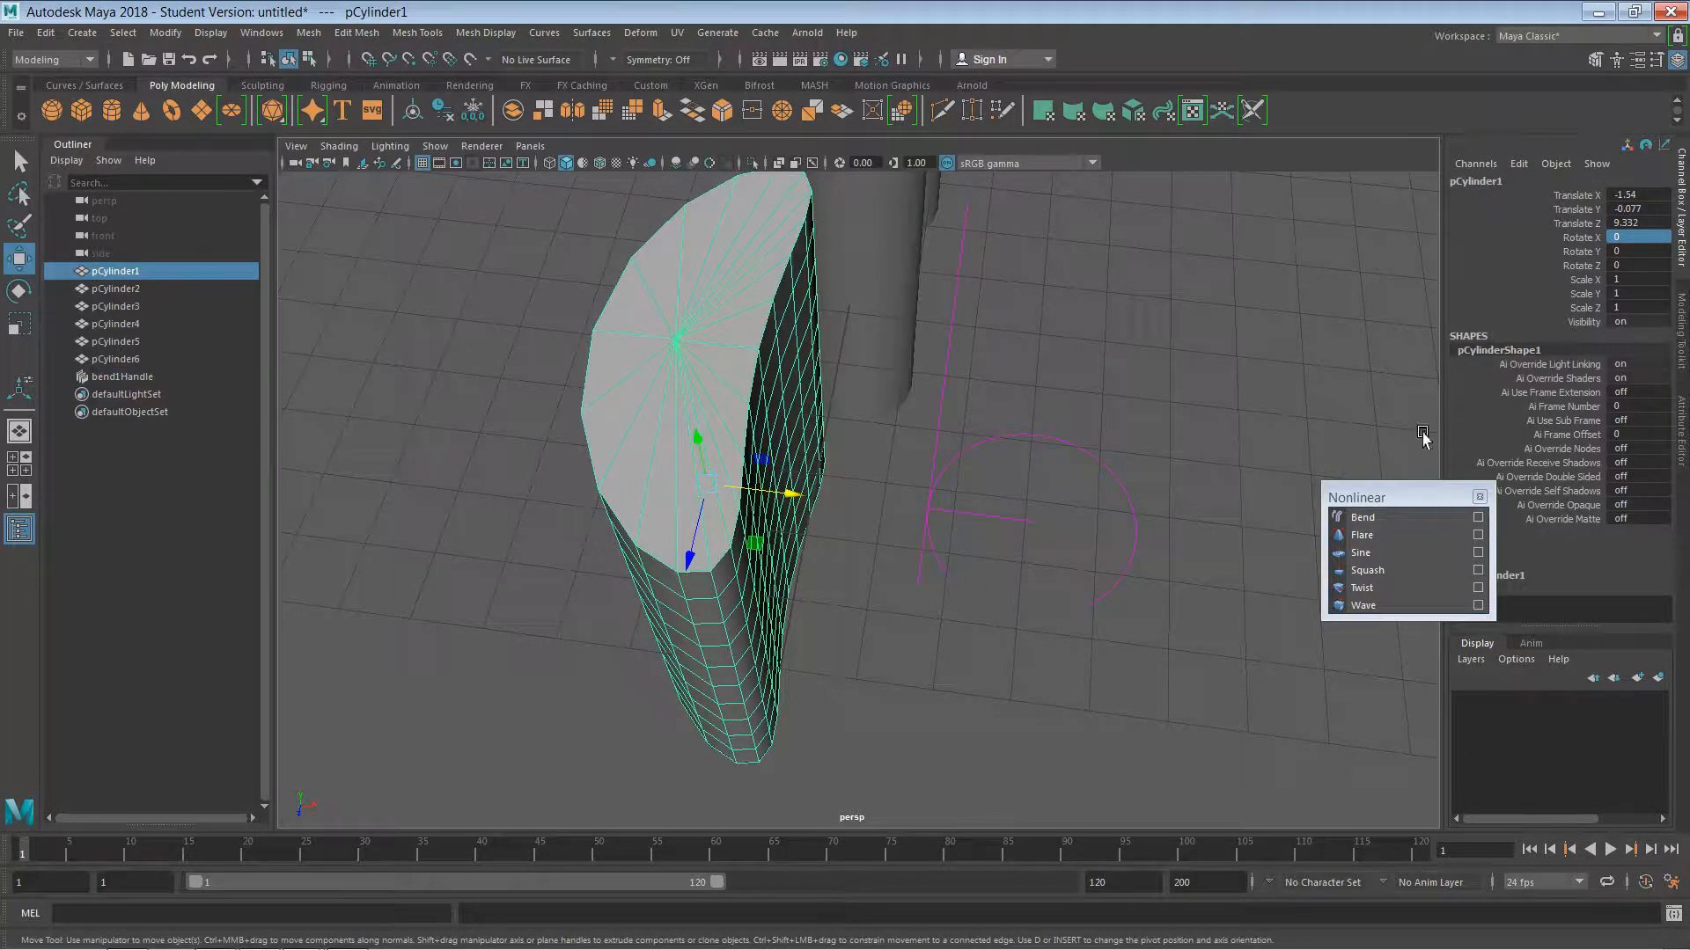
{"action": "left_click", "coordinate": [1681, 431]}
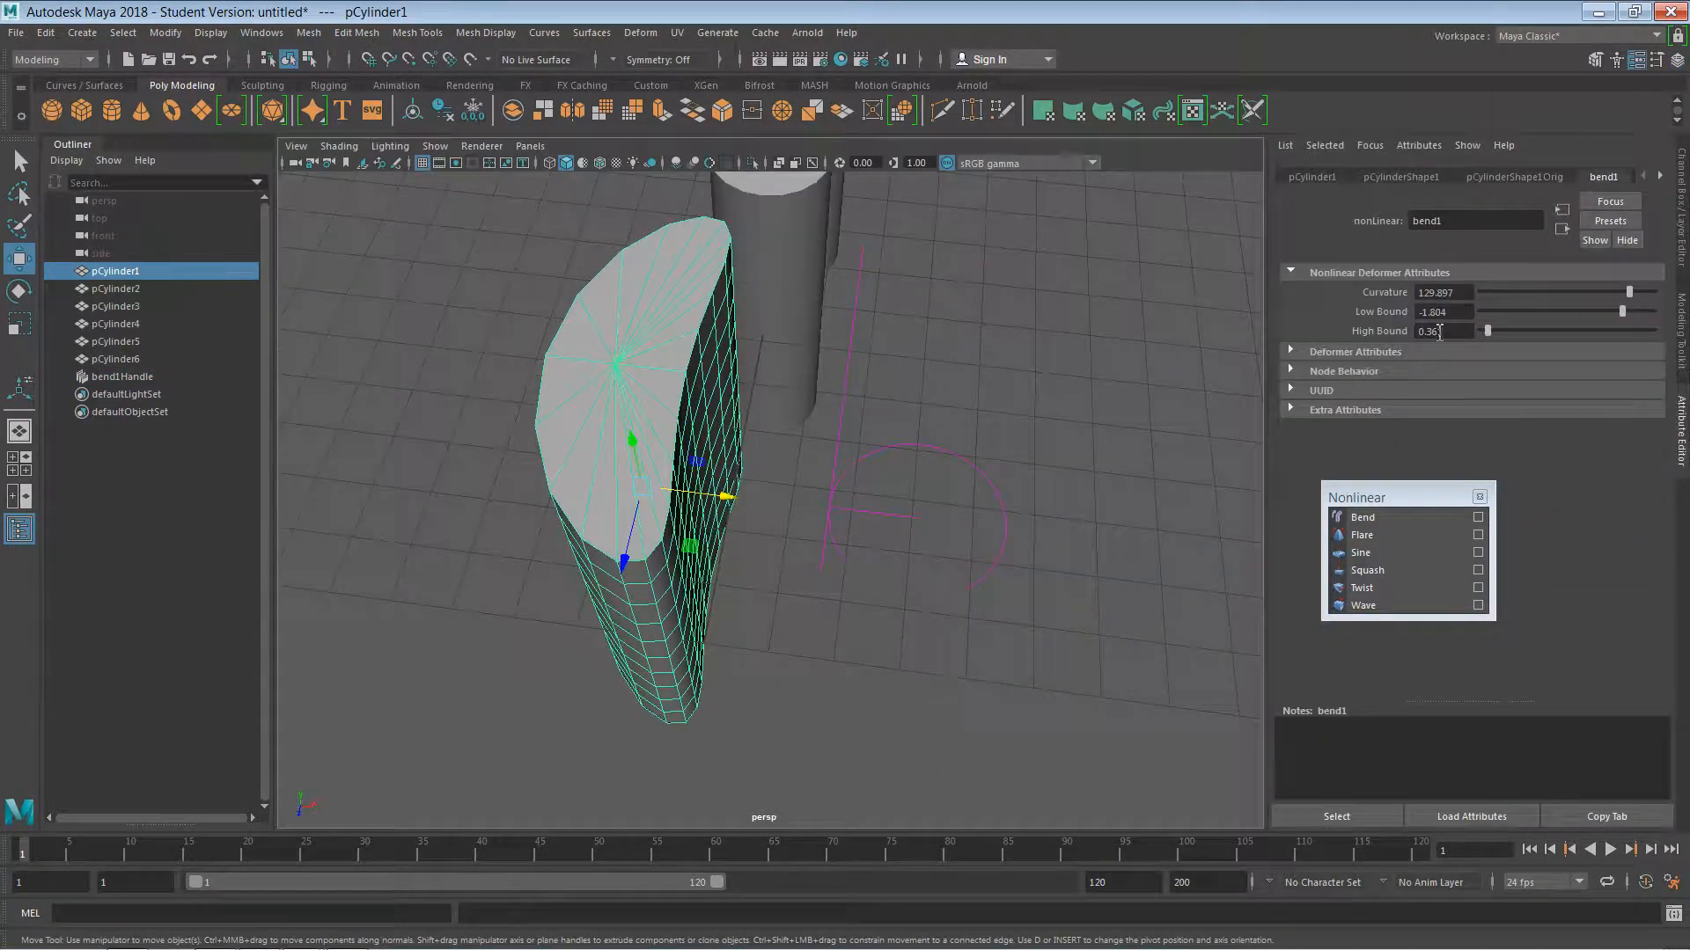
{"action": "left_click_drag", "start_coordinate": [1634, 293], "coordinate": [1681, 322]}
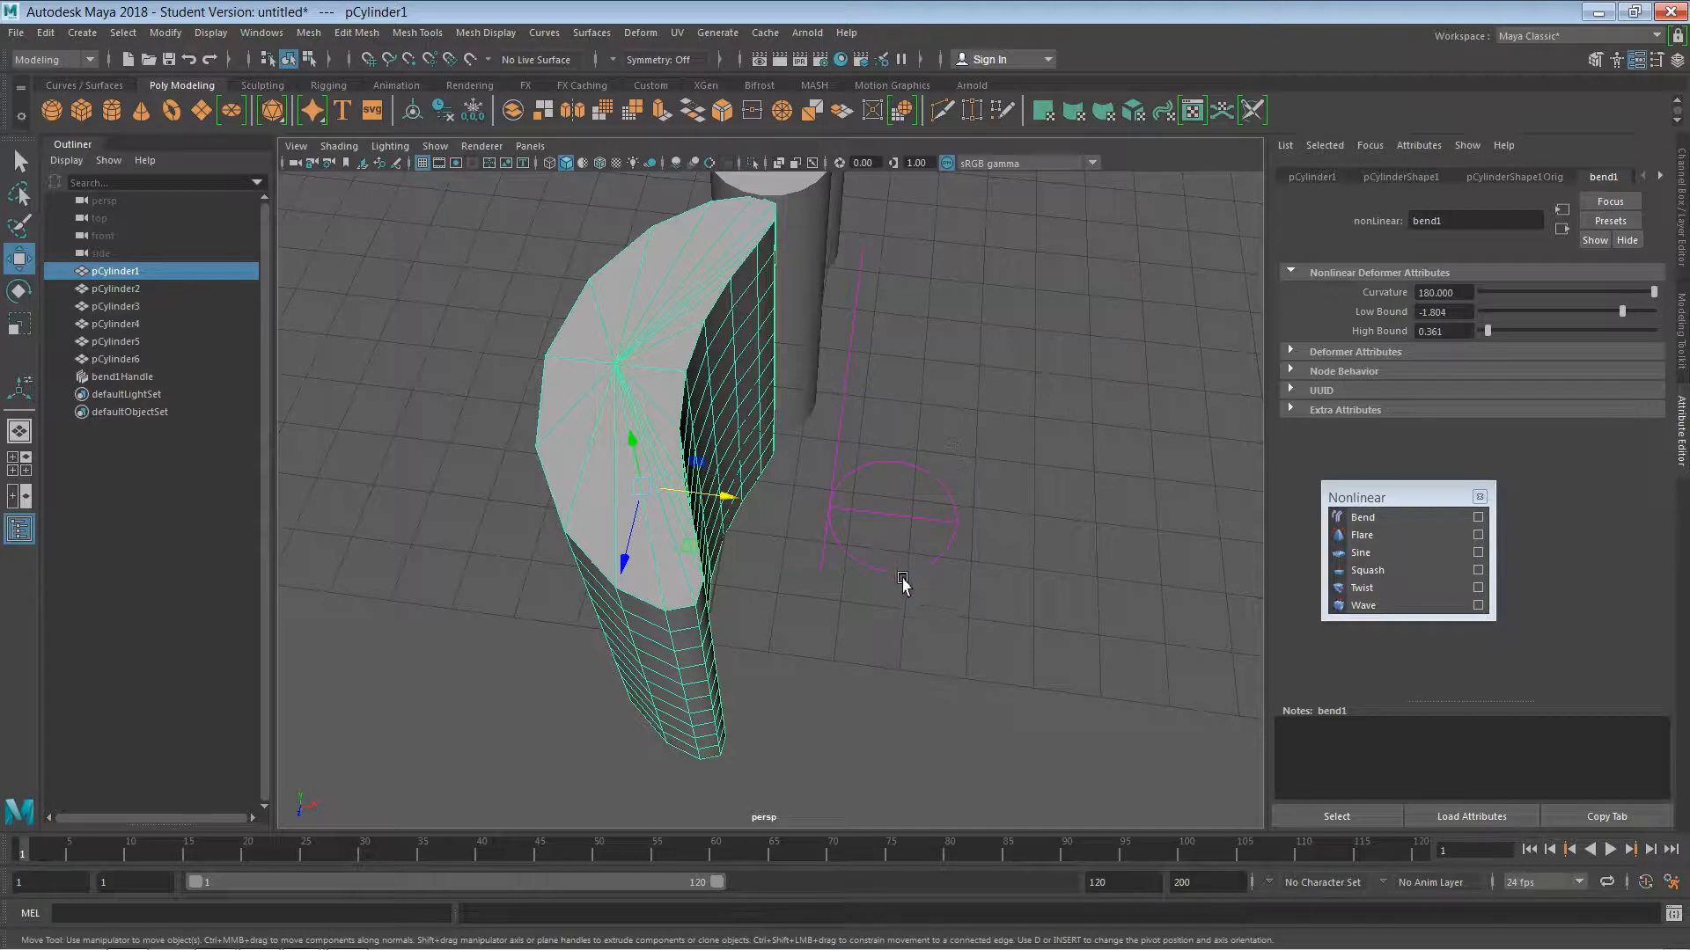
{"action": "left_click_drag", "start_coordinate": [886, 631], "coordinate": [849, 549], "text": "alt"}
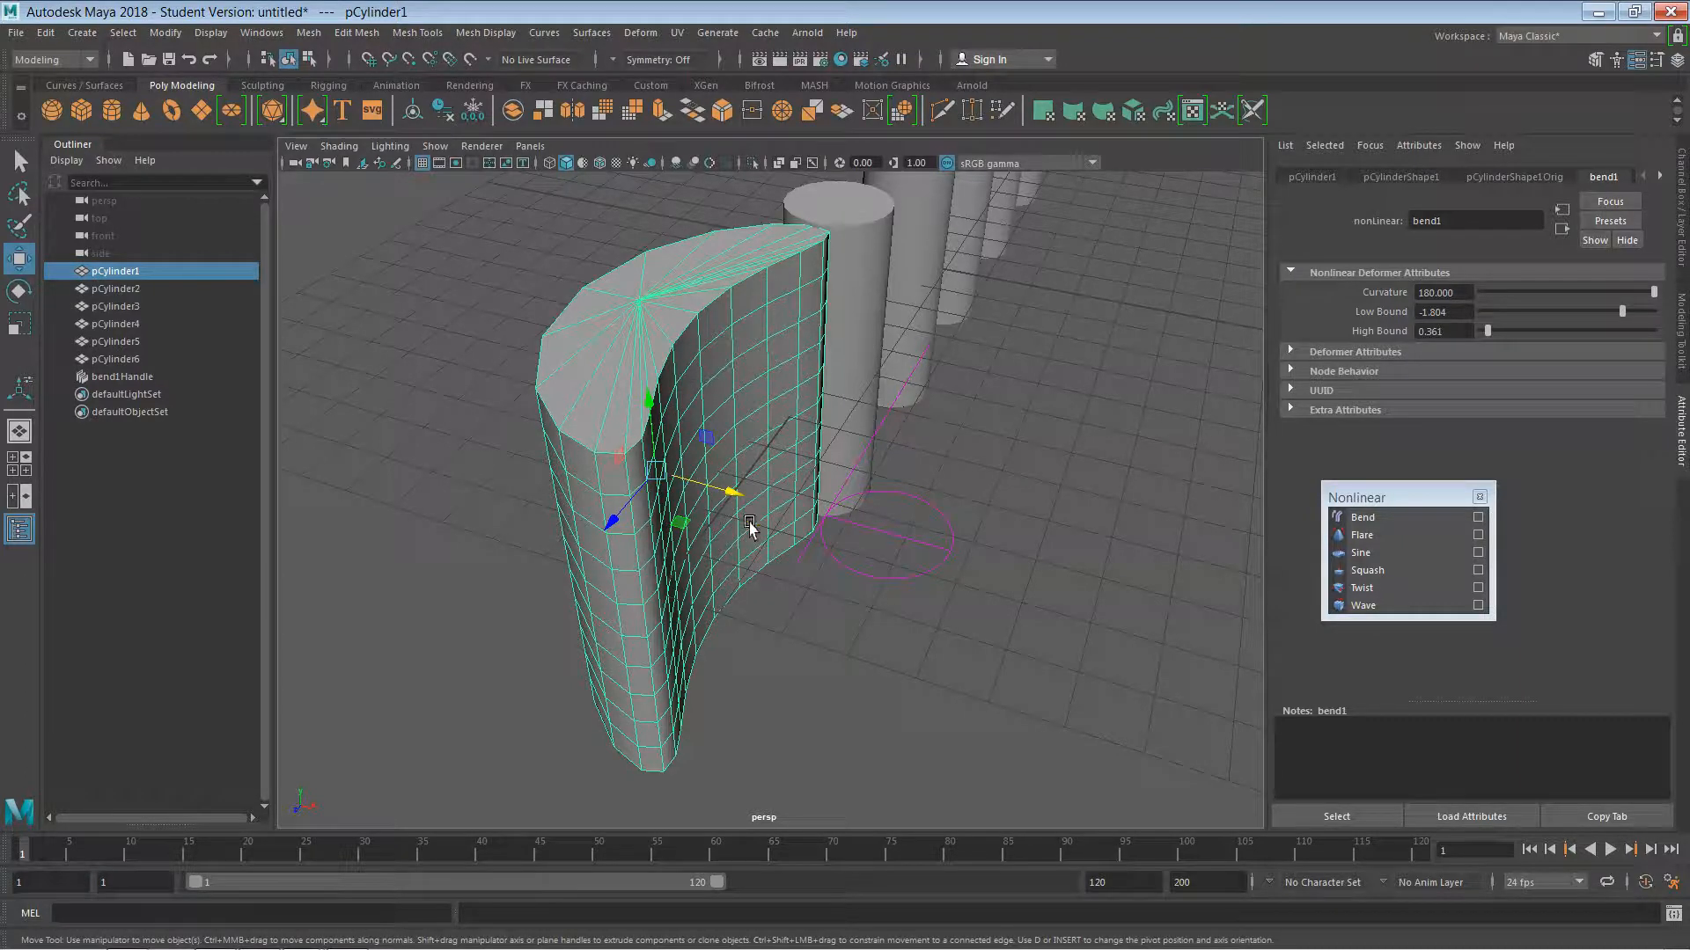
- Undo the Curvature increase, the bend handle's move and rotation, and the first cylinder's sideways offset
{"action": "key", "text": "ctrl+z"}
{"action": "key", "text": "ctrl+z"}
{"action": "key", "text": "ctrl+z"}
{"action": "key", "text": "ctrl+z"}
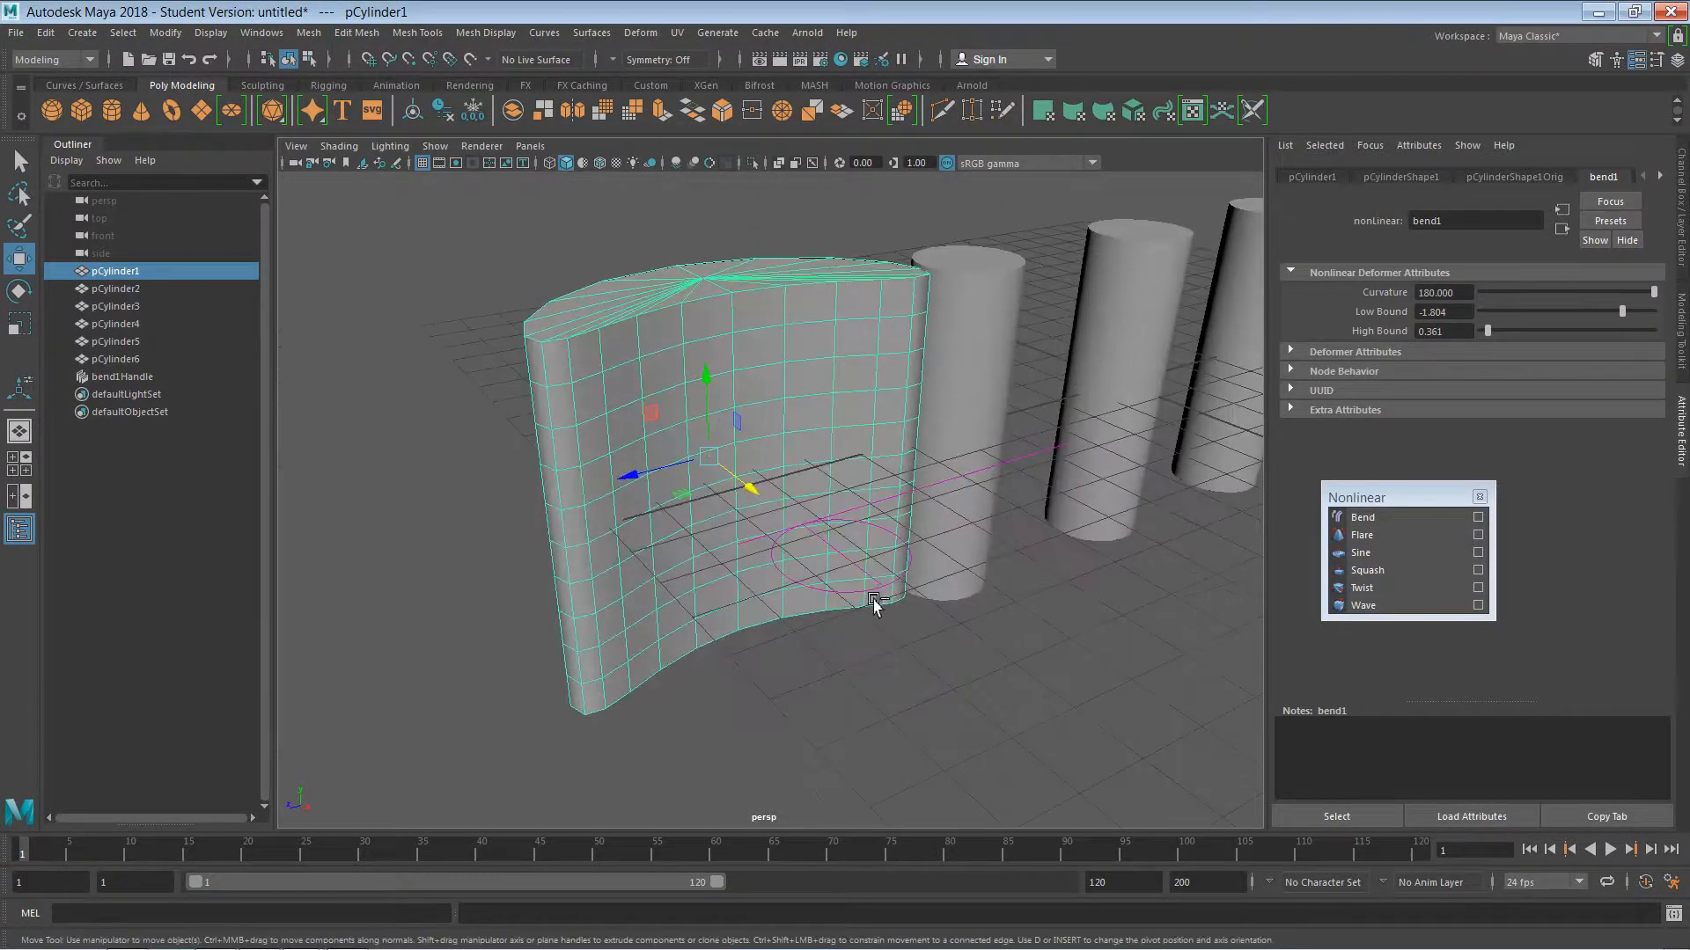
{"action": "key", "text": "ctrl+z"}
{"action": "key", "text": "ctrl+z"}
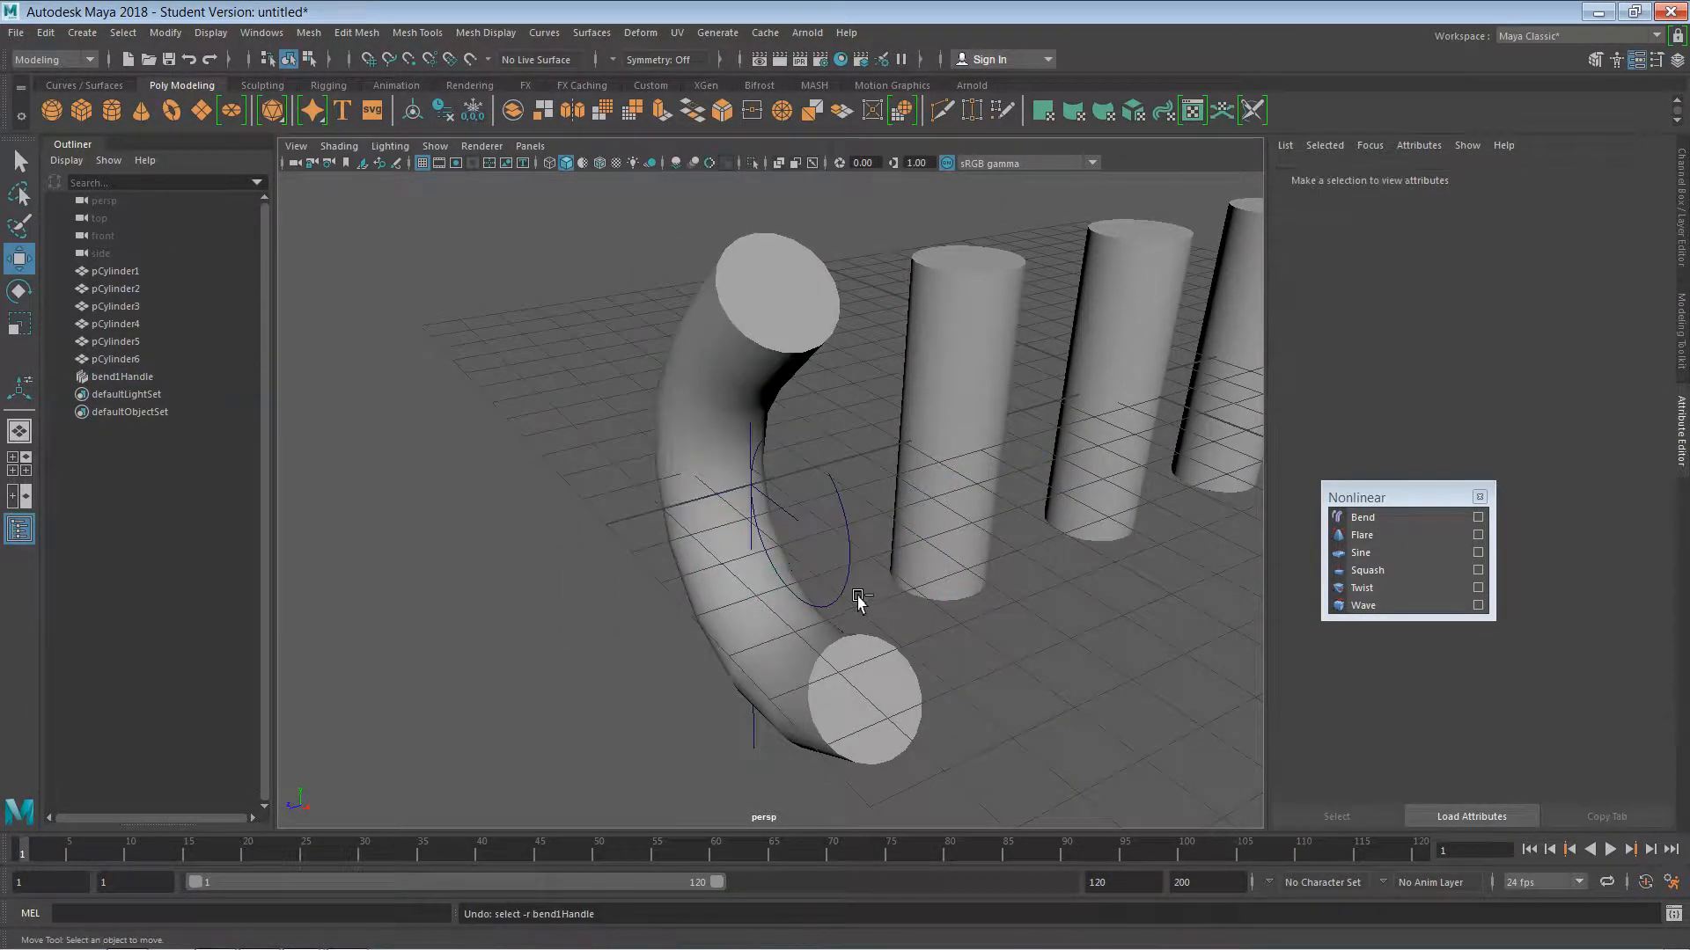
{"action": "left_click_drag", "start_coordinate": [1065, 616], "coordinate": [1007, 645], "text": "alt"}
{"action": "key", "text": "ctrl+z"}
{"action": "key", "text": "ctrl+z"}
{"action": "key", "text": "ctrl+z"}
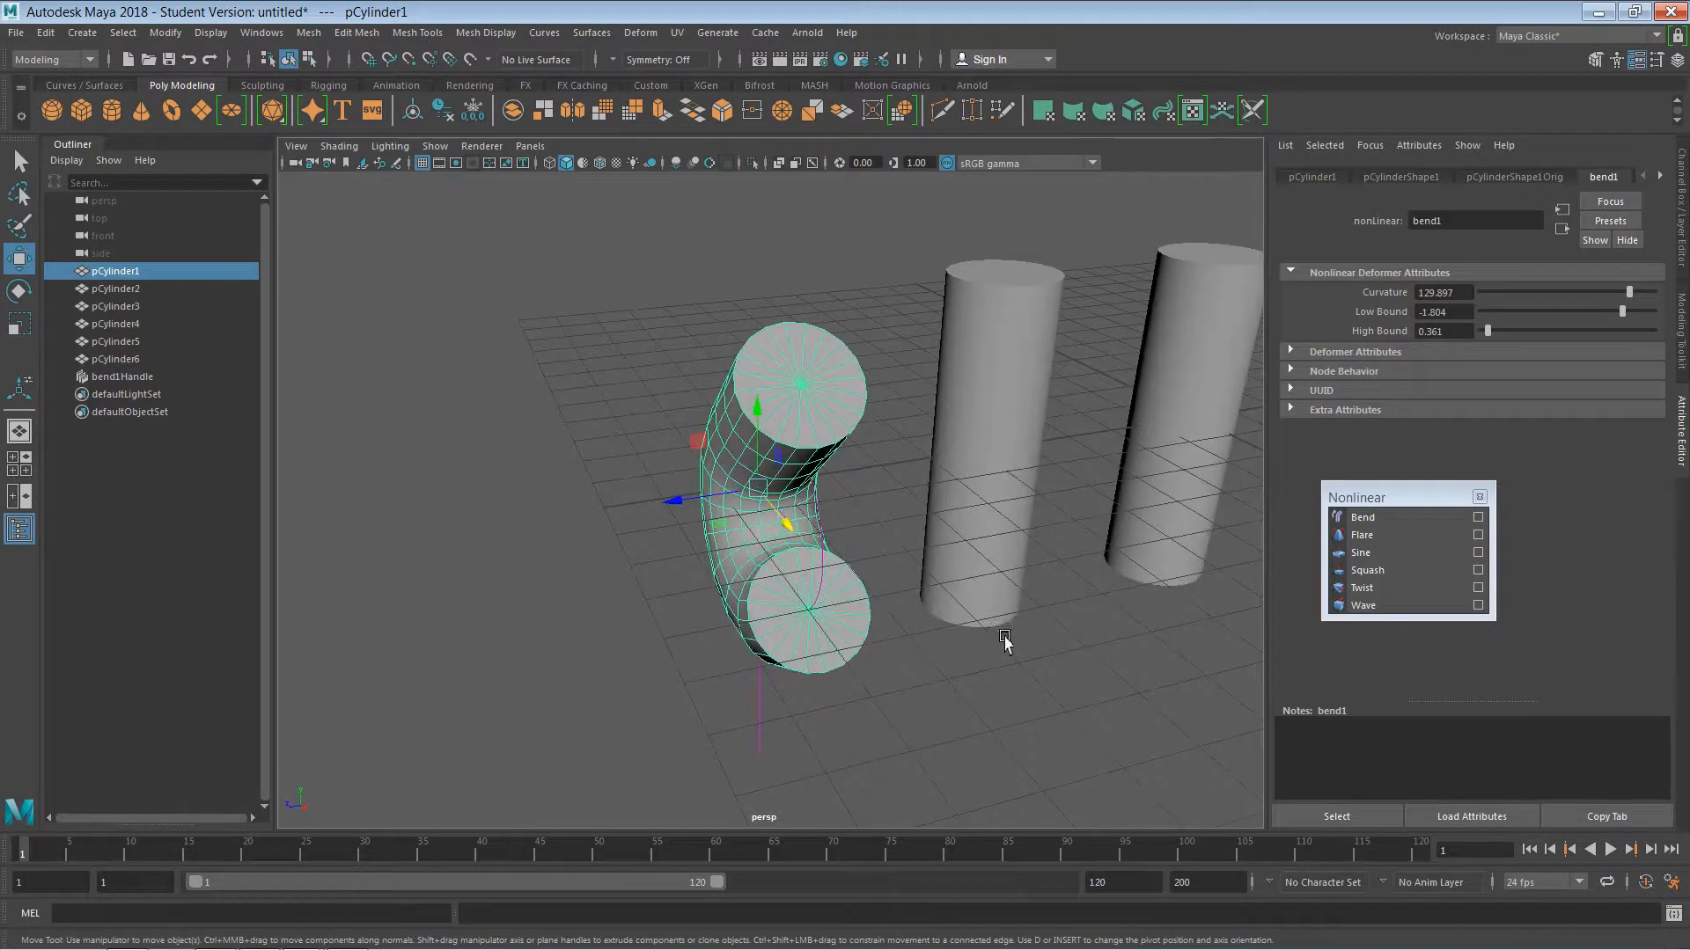
- Create a polygon cube and move it clear of the row of cylinders to about 17.85 in X
{"action": "right_click_drag", "start_coordinate": [1007, 645], "coordinate": [827, 599], "text": "alt"}
{"action": "middle_click_drag", "start_coordinate": [906, 664], "coordinate": [810, 510], "text": "alt"}
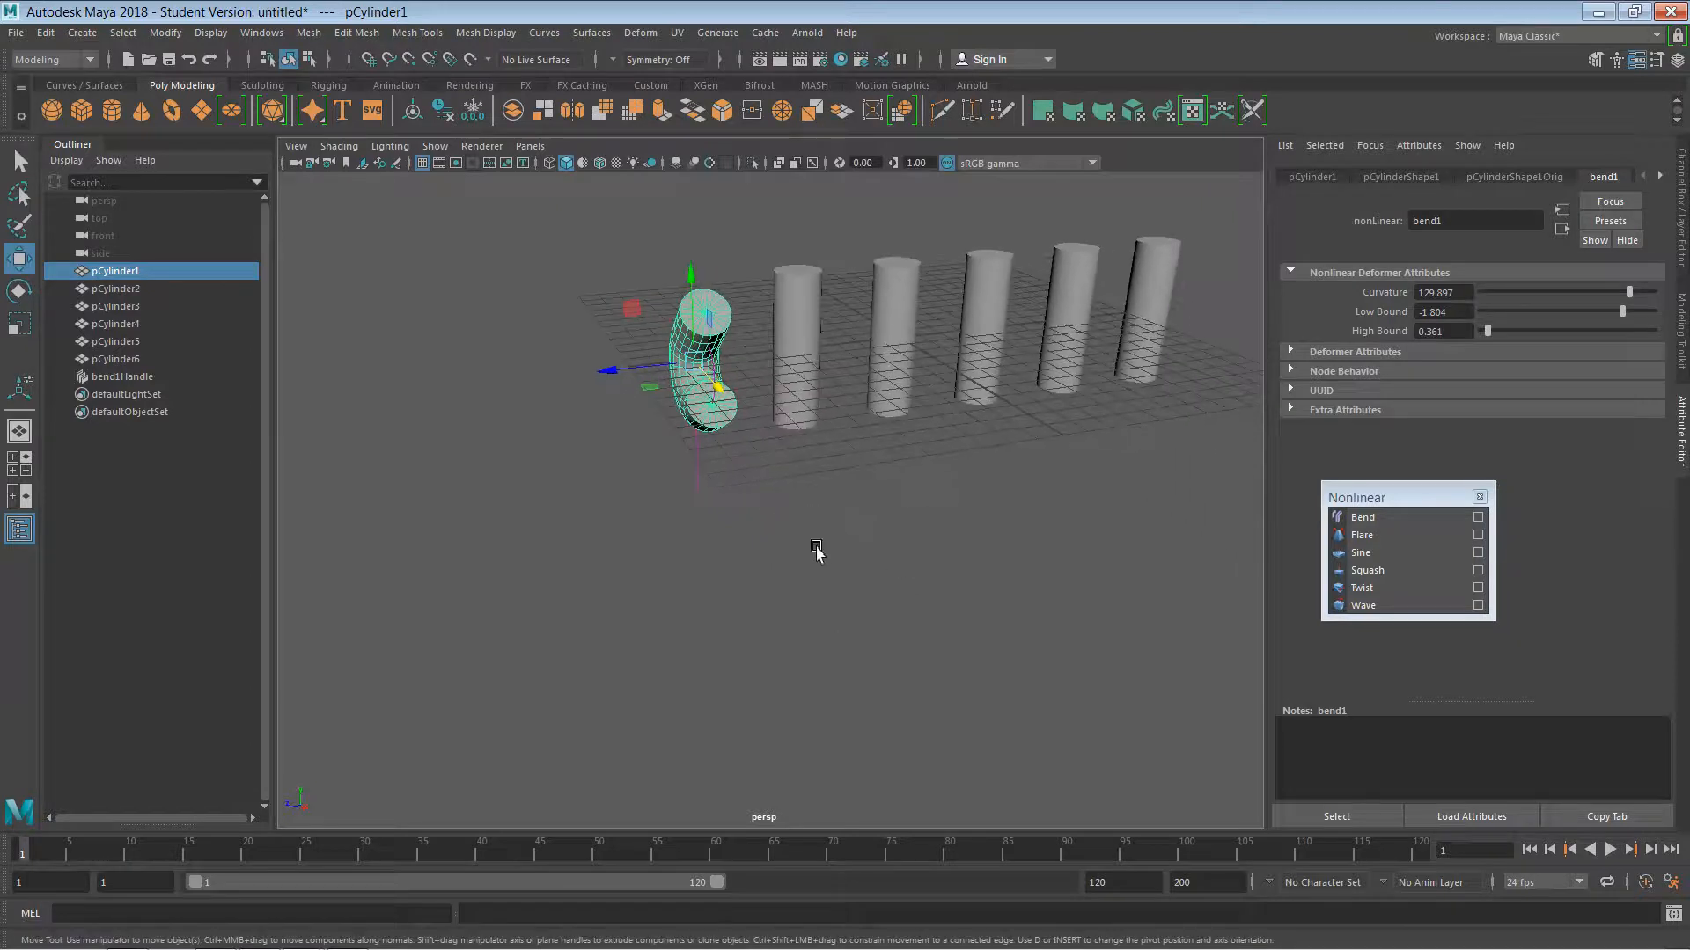
{"action": "left_click_drag", "start_coordinate": [764, 584], "coordinate": [797, 648], "text": "alt"}
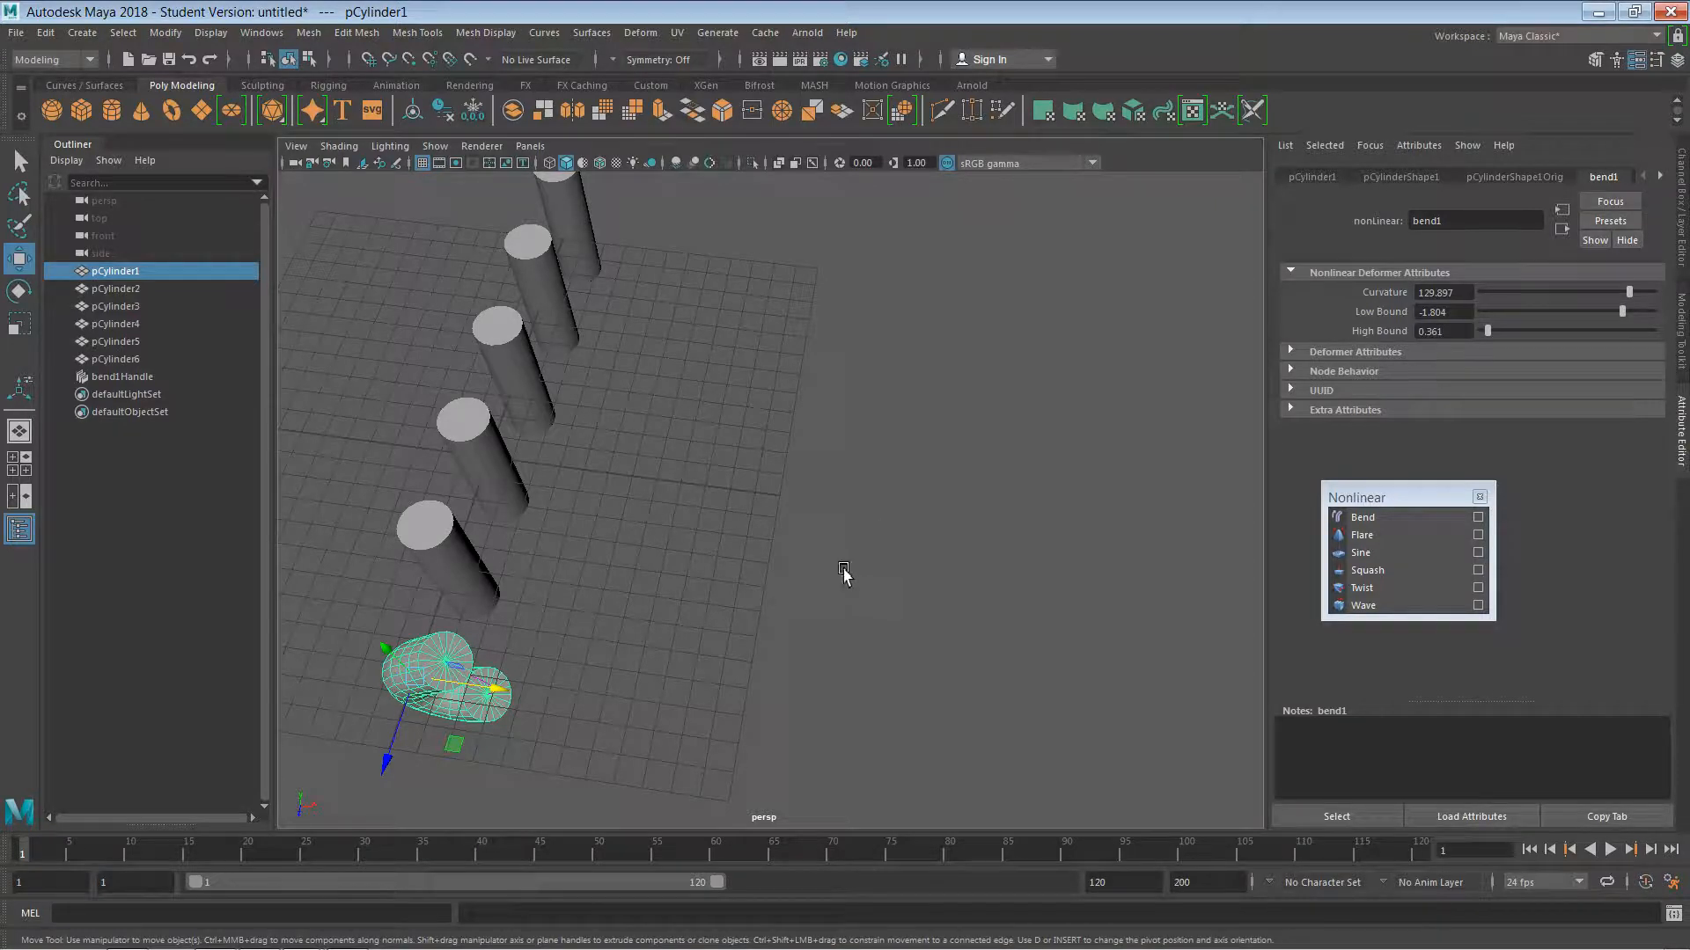
{"action": "left_click", "coordinate": [839, 500]}
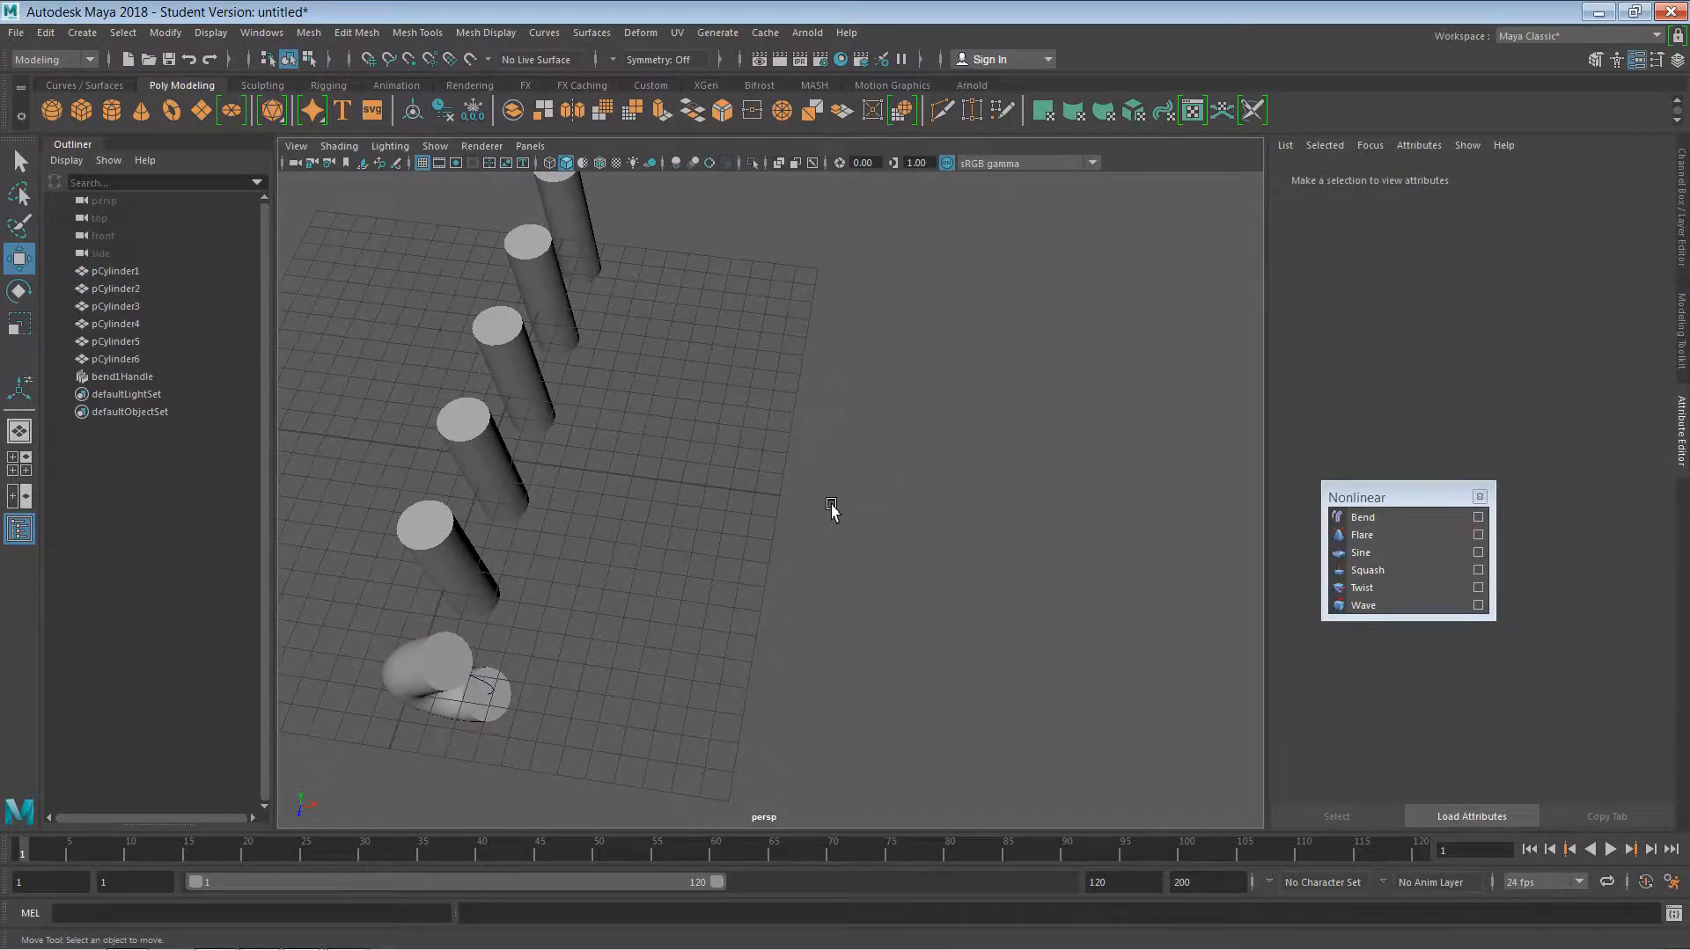
{"action": "mouse_move", "coordinate": [832, 508]}
{"action": "left_mouse_down", "text": "alt"}
{"action": "mouse_move", "coordinate": [758, 604]}
{"action": "mouse_move", "coordinate": [702, 546]}
{"action": "mouse_move", "coordinate": [769, 554]}
{"action": "mouse_move", "coordinate": [837, 605]}
{"action": "mouse_move", "coordinate": [825, 508]}
{"action": "left_mouse_up", "text": "alt"}
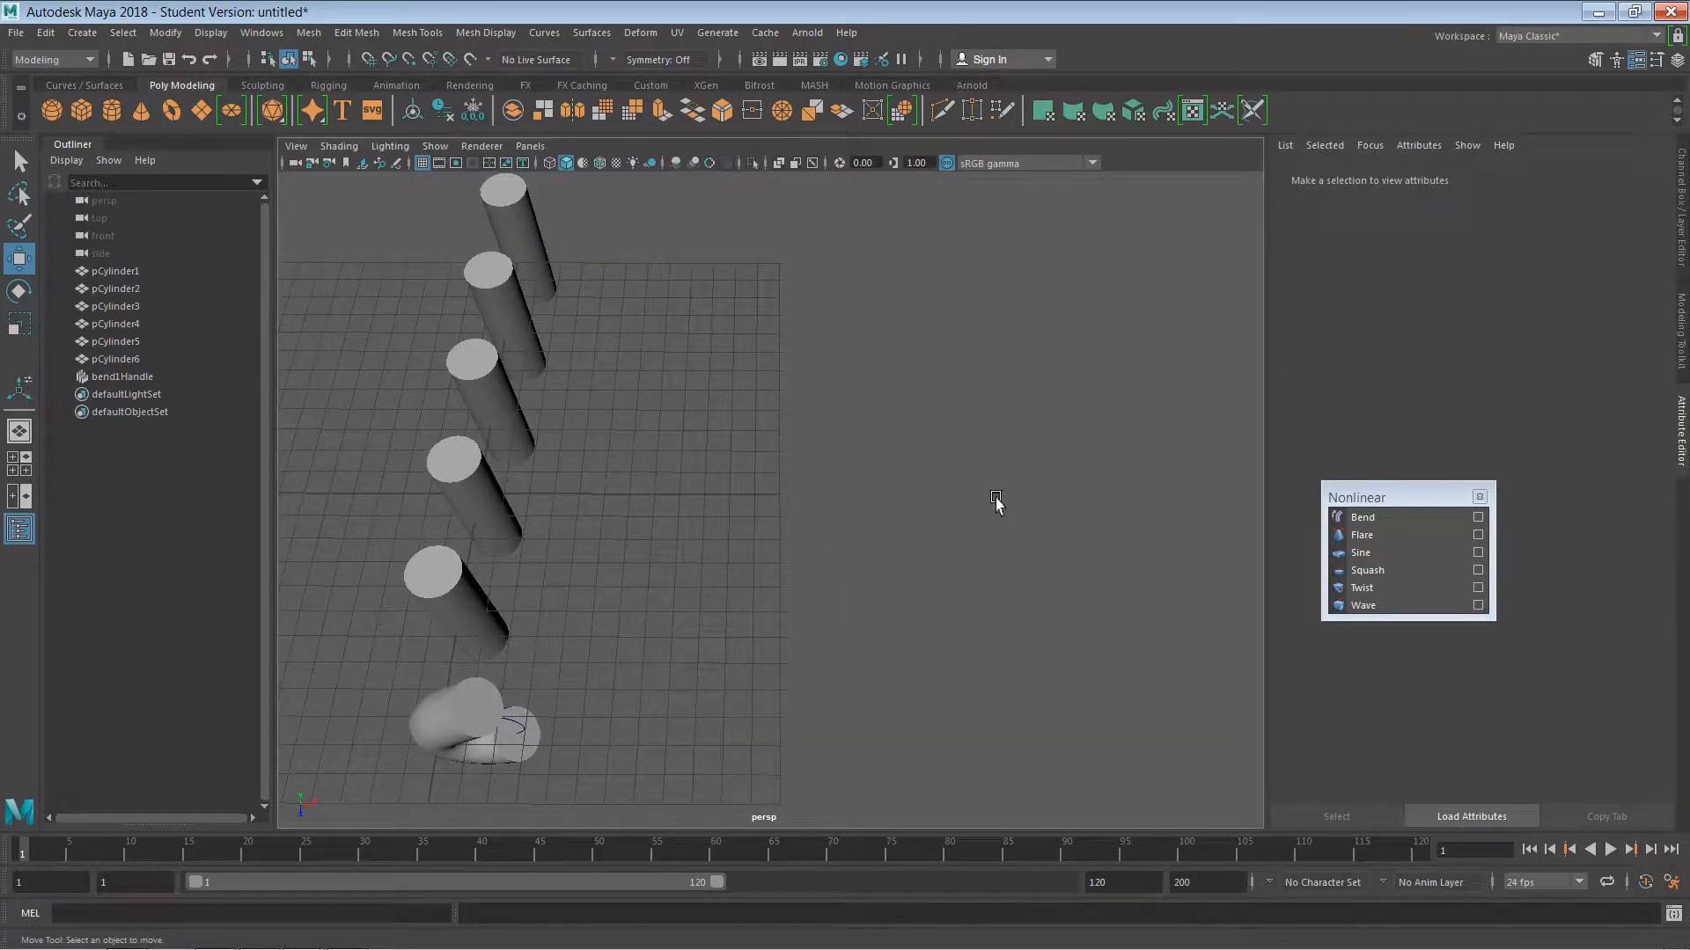
{"action": "left_click", "coordinate": [84, 117]}
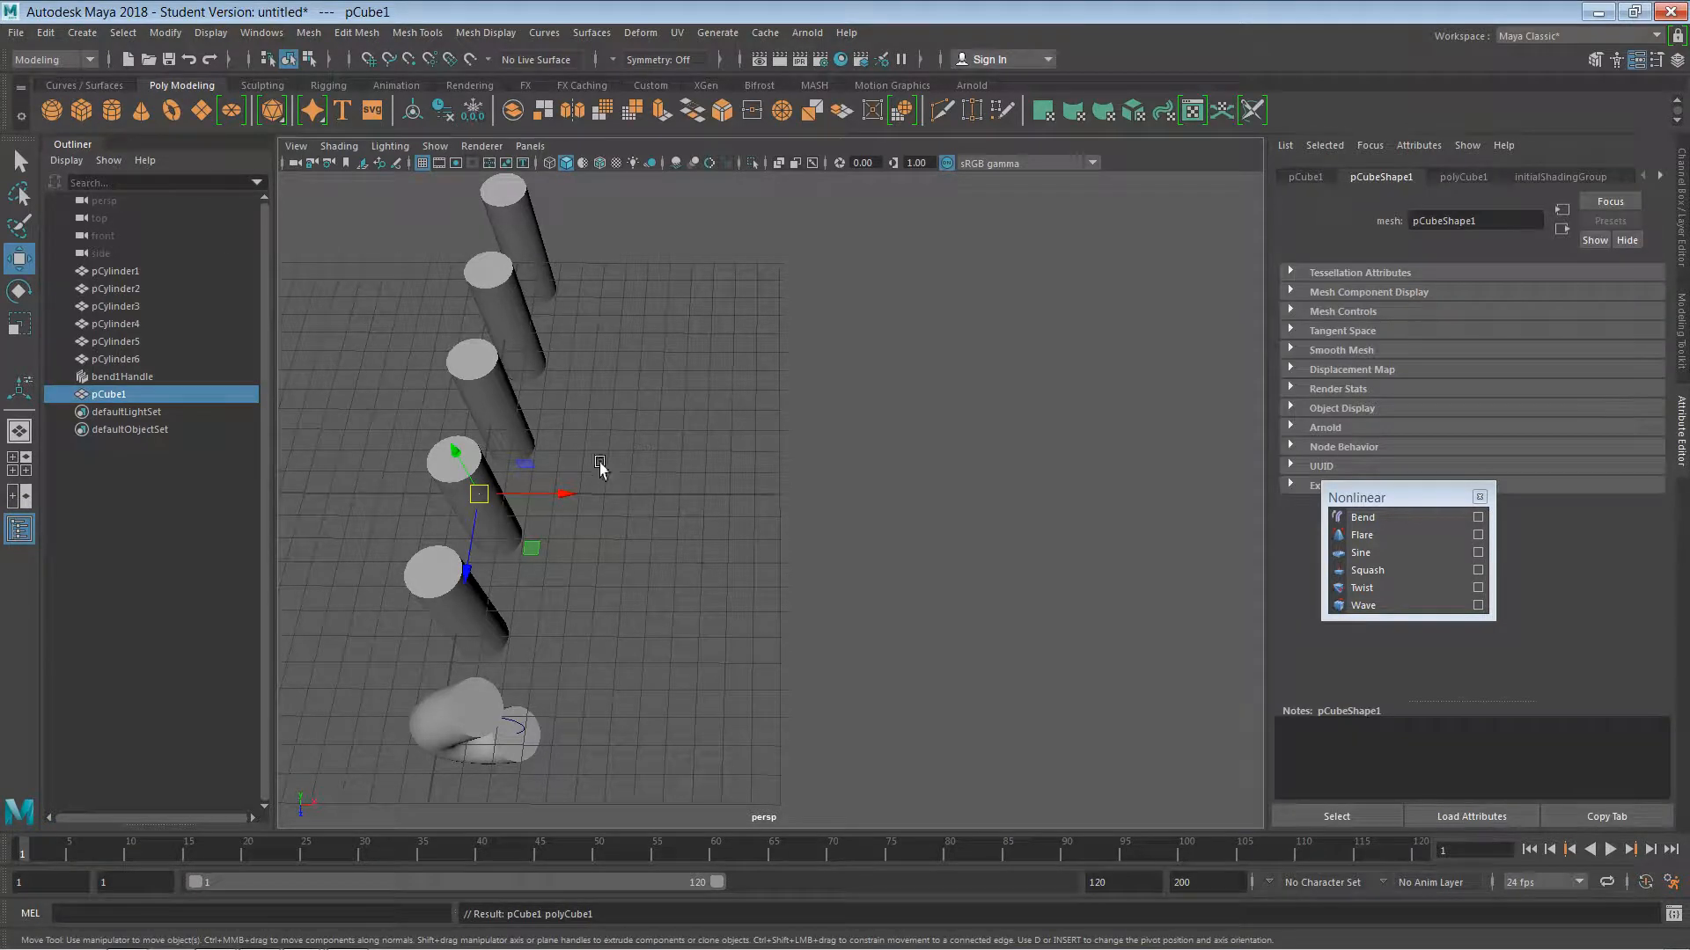
{"action": "left_click_drag", "start_coordinate": [560, 494], "coordinate": [1013, 521]}
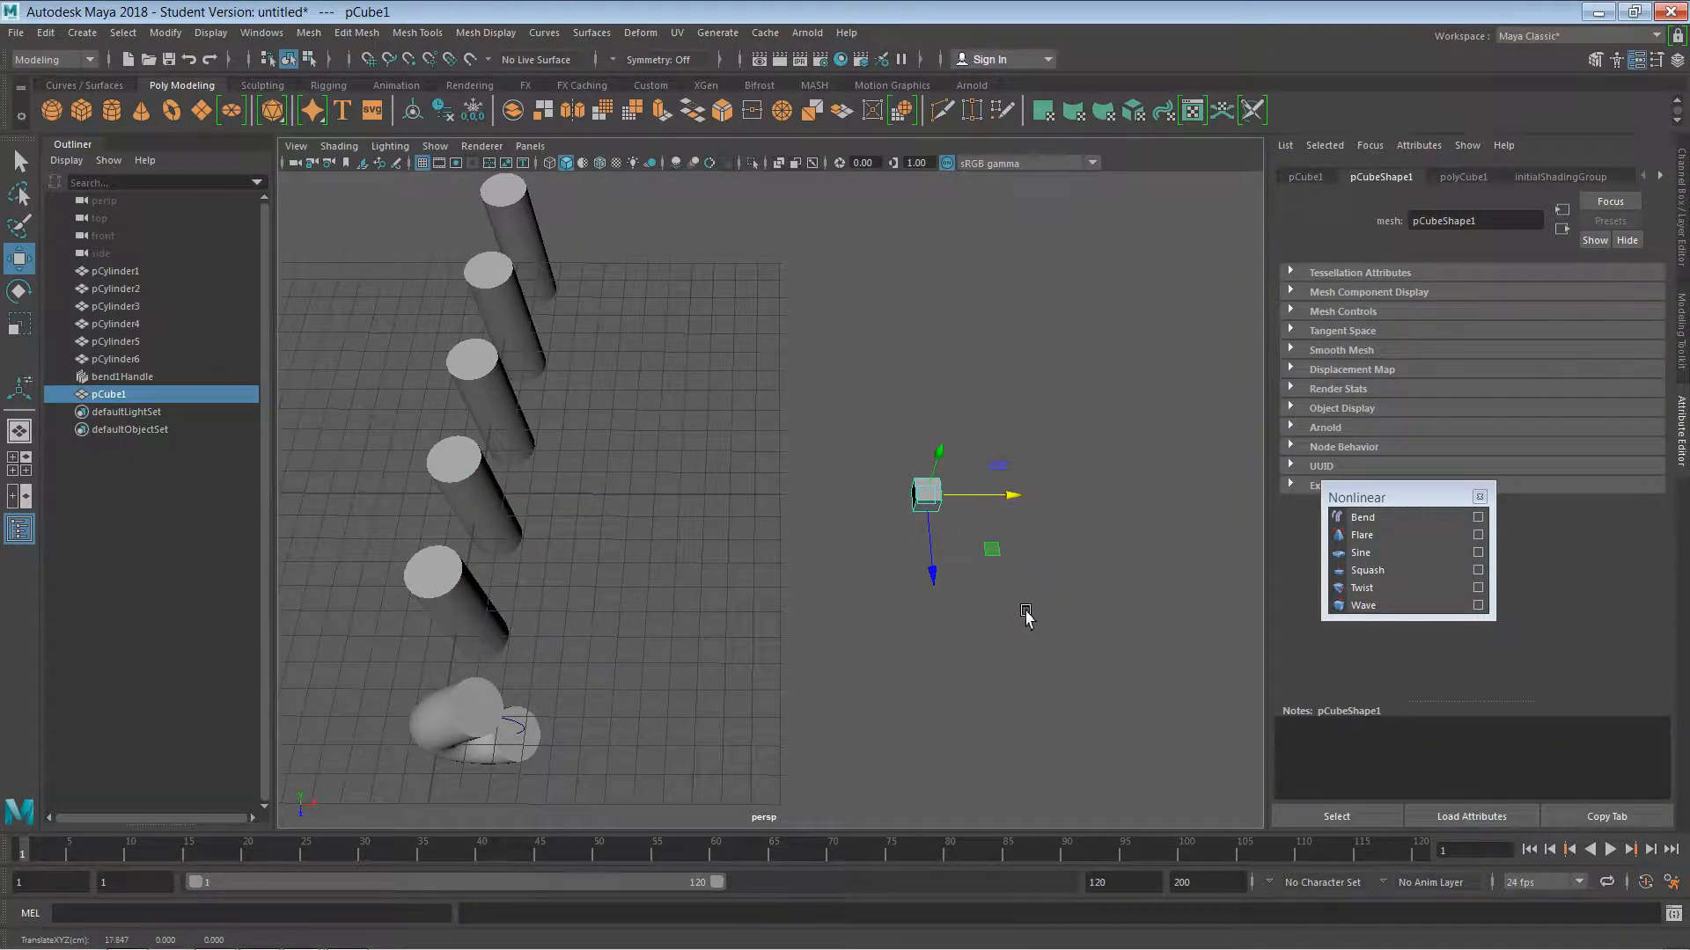
- Bevel the cube with Fraction 0.11, 5 Segments and Depth 1, and reselect the bevelled cube
{"action": "left_click_drag", "start_coordinate": [1022, 664], "coordinate": [871, 555], "text": "alt"}
{"action": "right_click_drag", "start_coordinate": [872, 554], "coordinate": [1165, 570], "text": "alt"}
{"action": "right_click_drag", "start_coordinate": [774, 554], "coordinate": [1088, 557], "text": "alt"}
{"action": "left_click_drag", "start_coordinate": [995, 559], "coordinate": [849, 581], "text": "alt"}
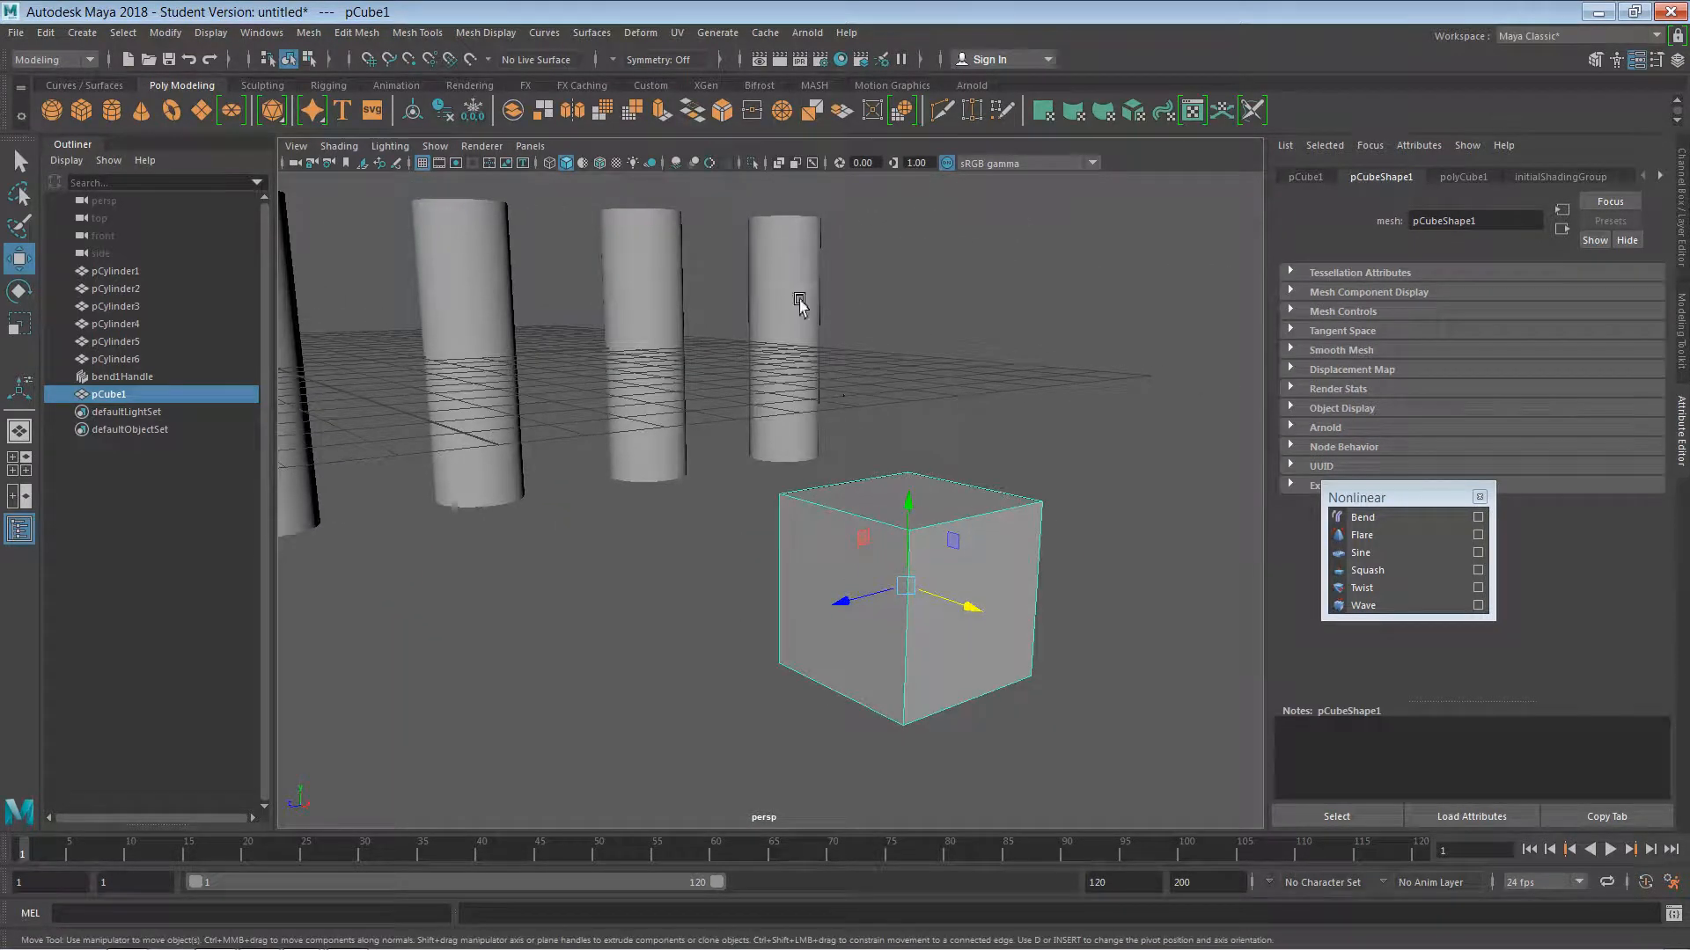
{"action": "left_click", "coordinate": [722, 110]}
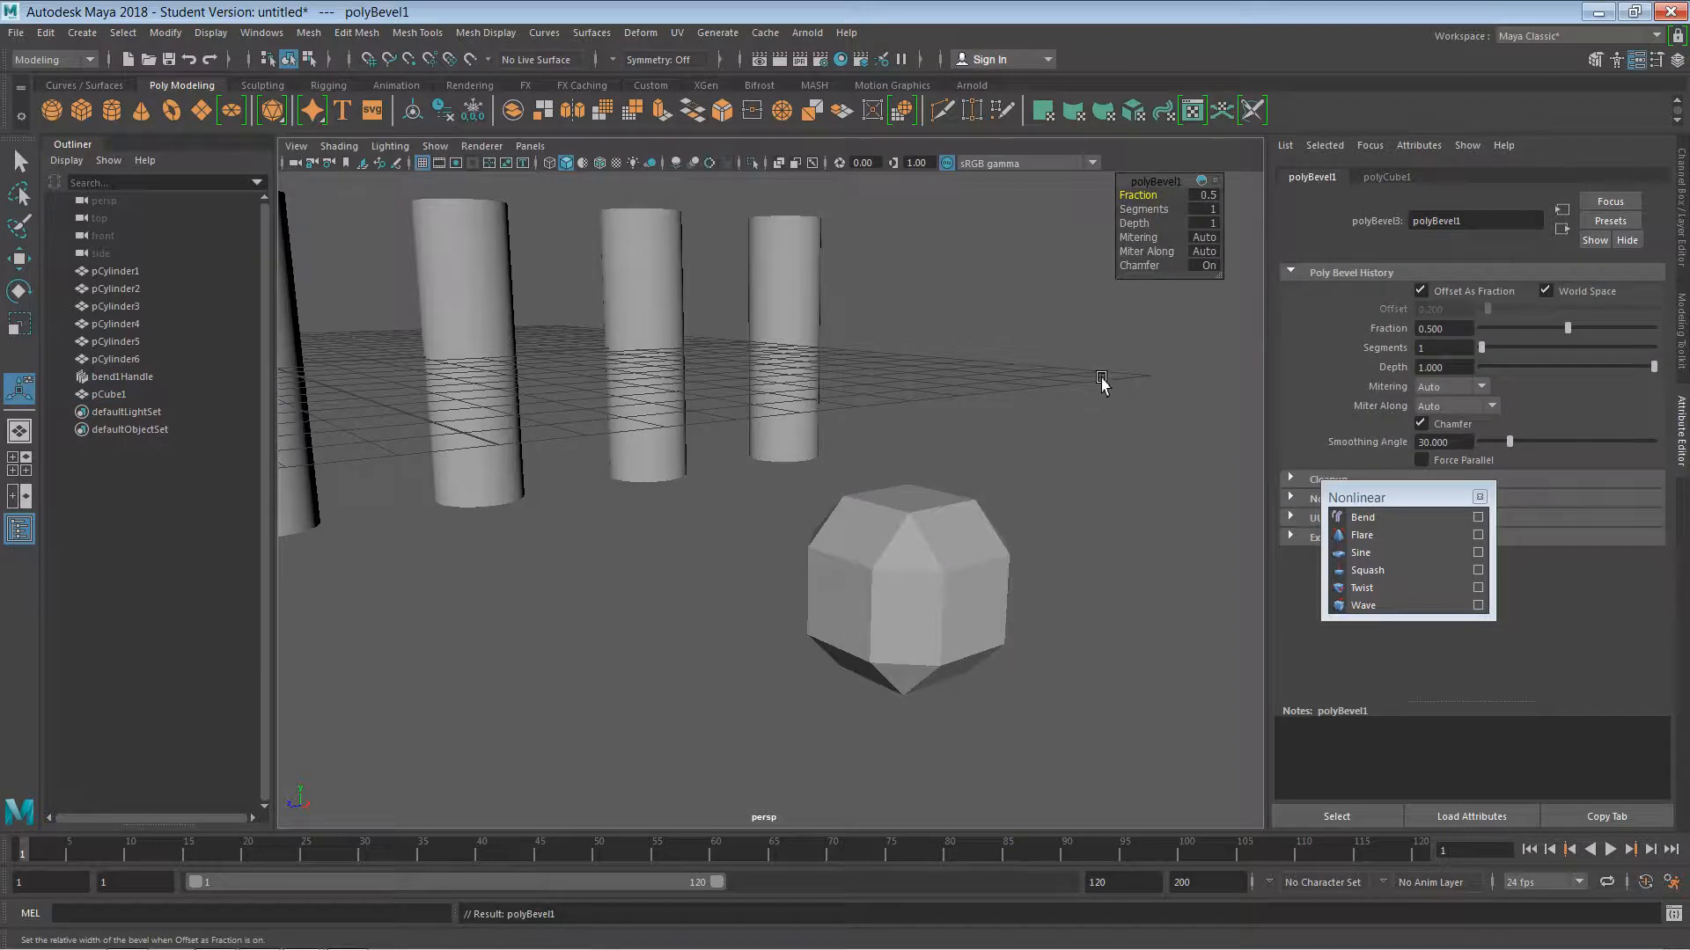
{"action": "middle_click_drag", "start_coordinate": [1146, 198], "coordinate": [1188, 212]}
{"action": "left_click", "coordinate": [1144, 209]}
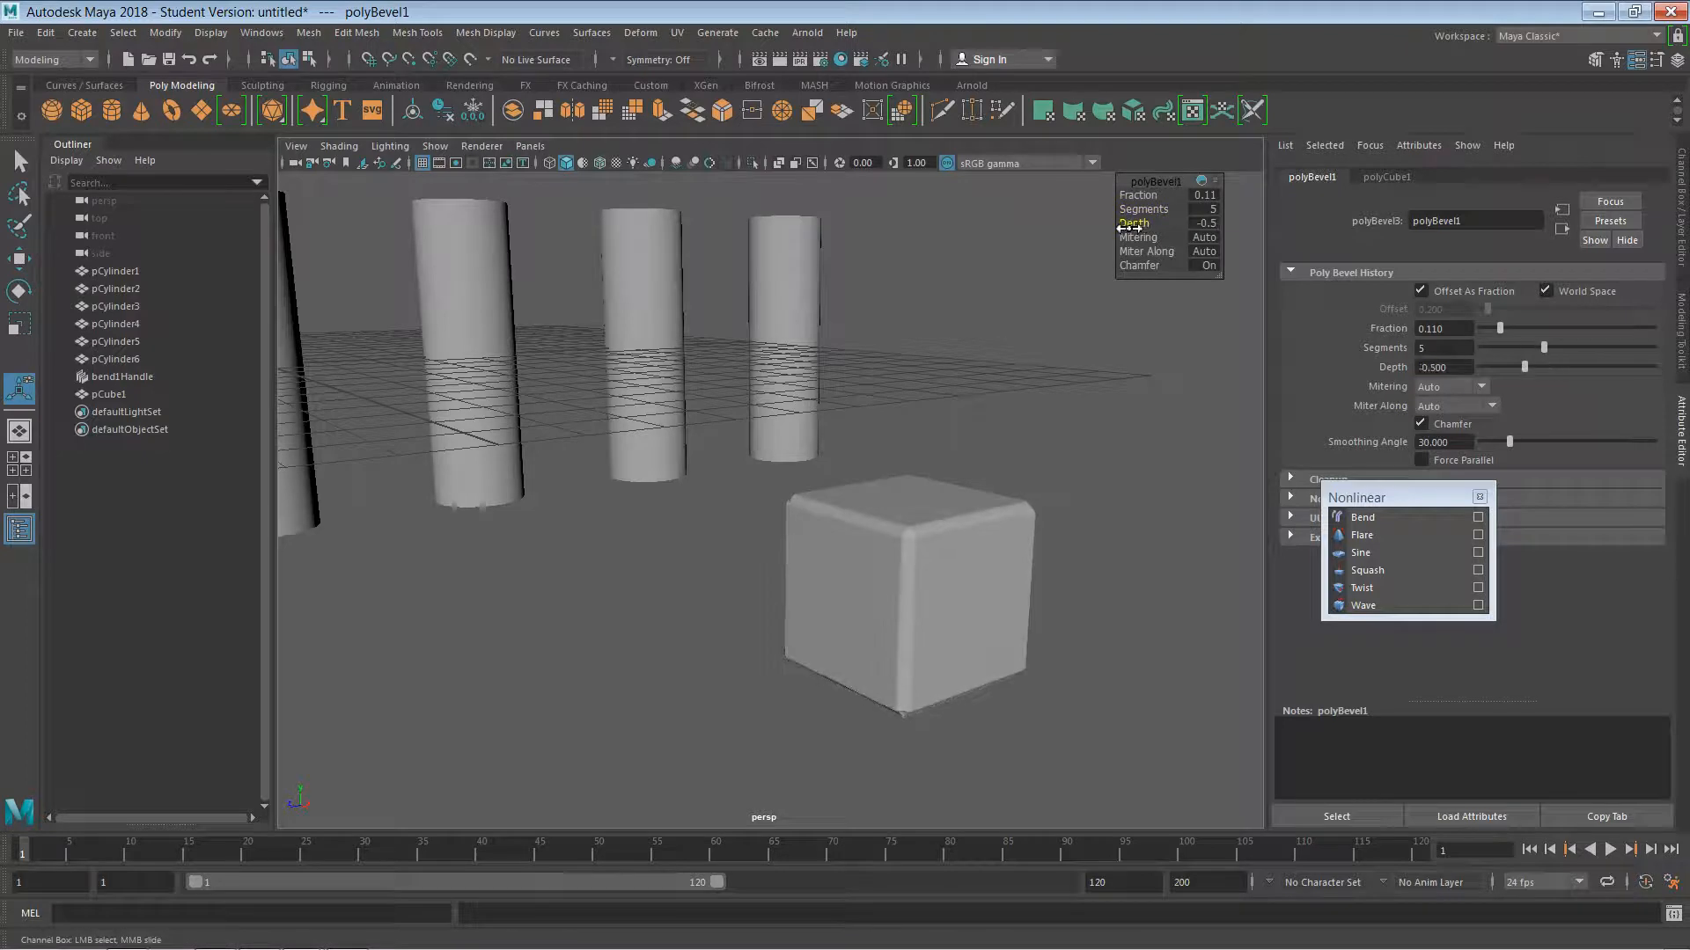
{"action": "left_click_drag", "start_coordinate": [1142, 228], "coordinate": [1141, 231]}
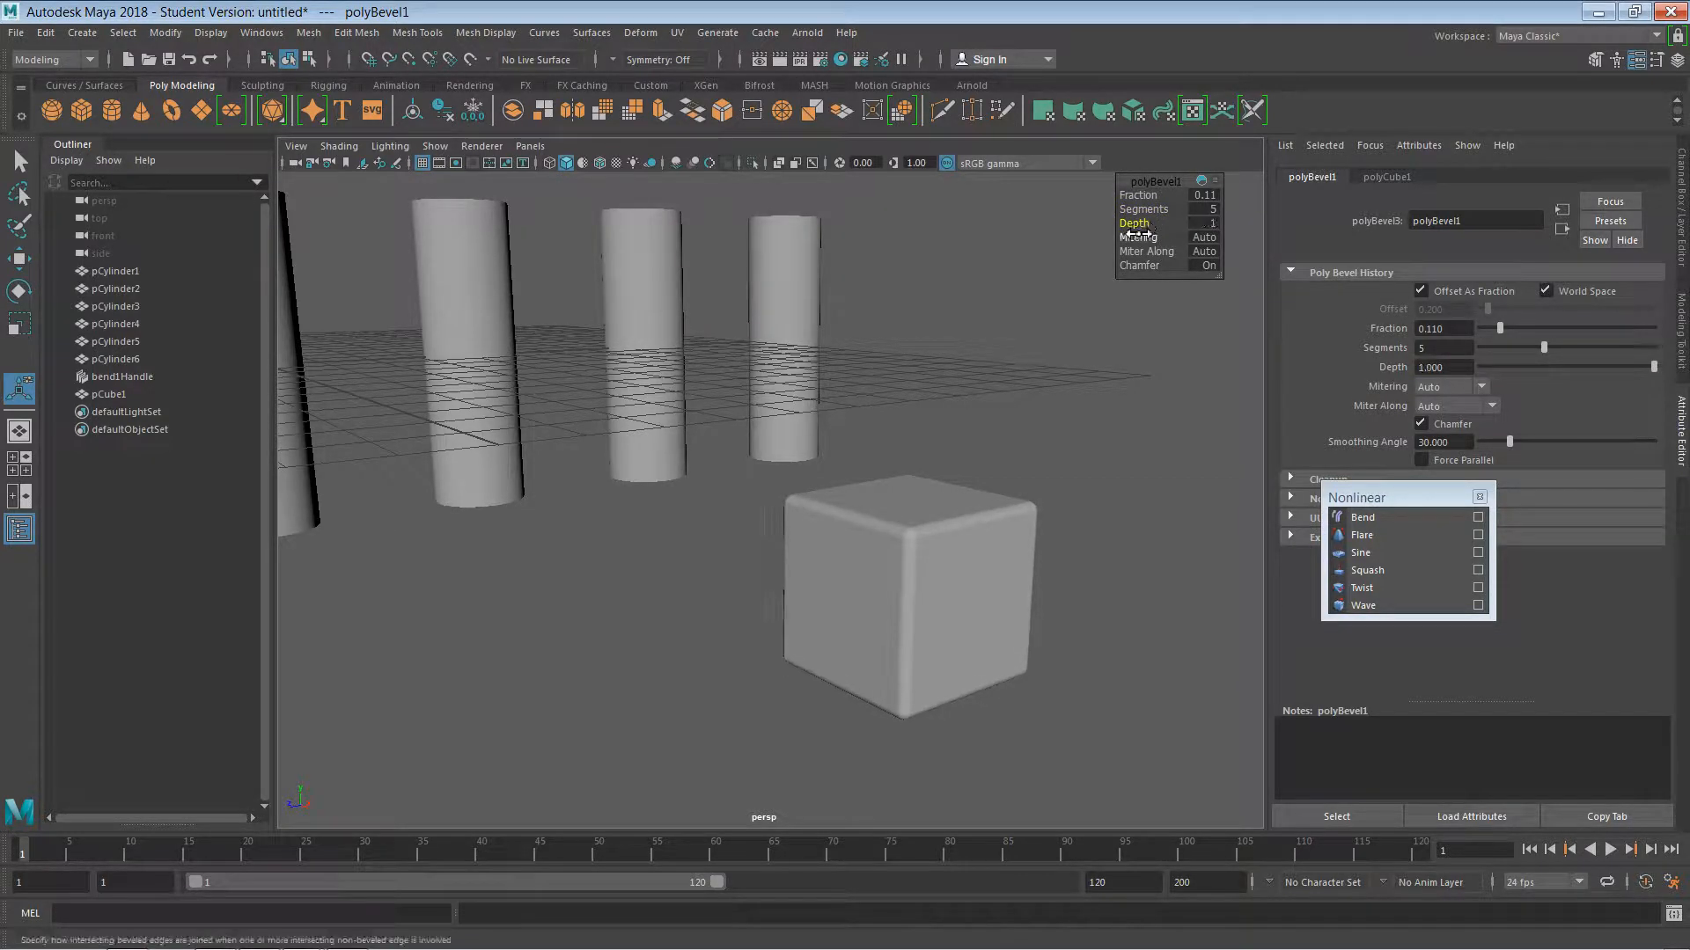
{"action": "left_click", "coordinate": [1039, 376]}
{"action": "left_click", "coordinate": [969, 536]}
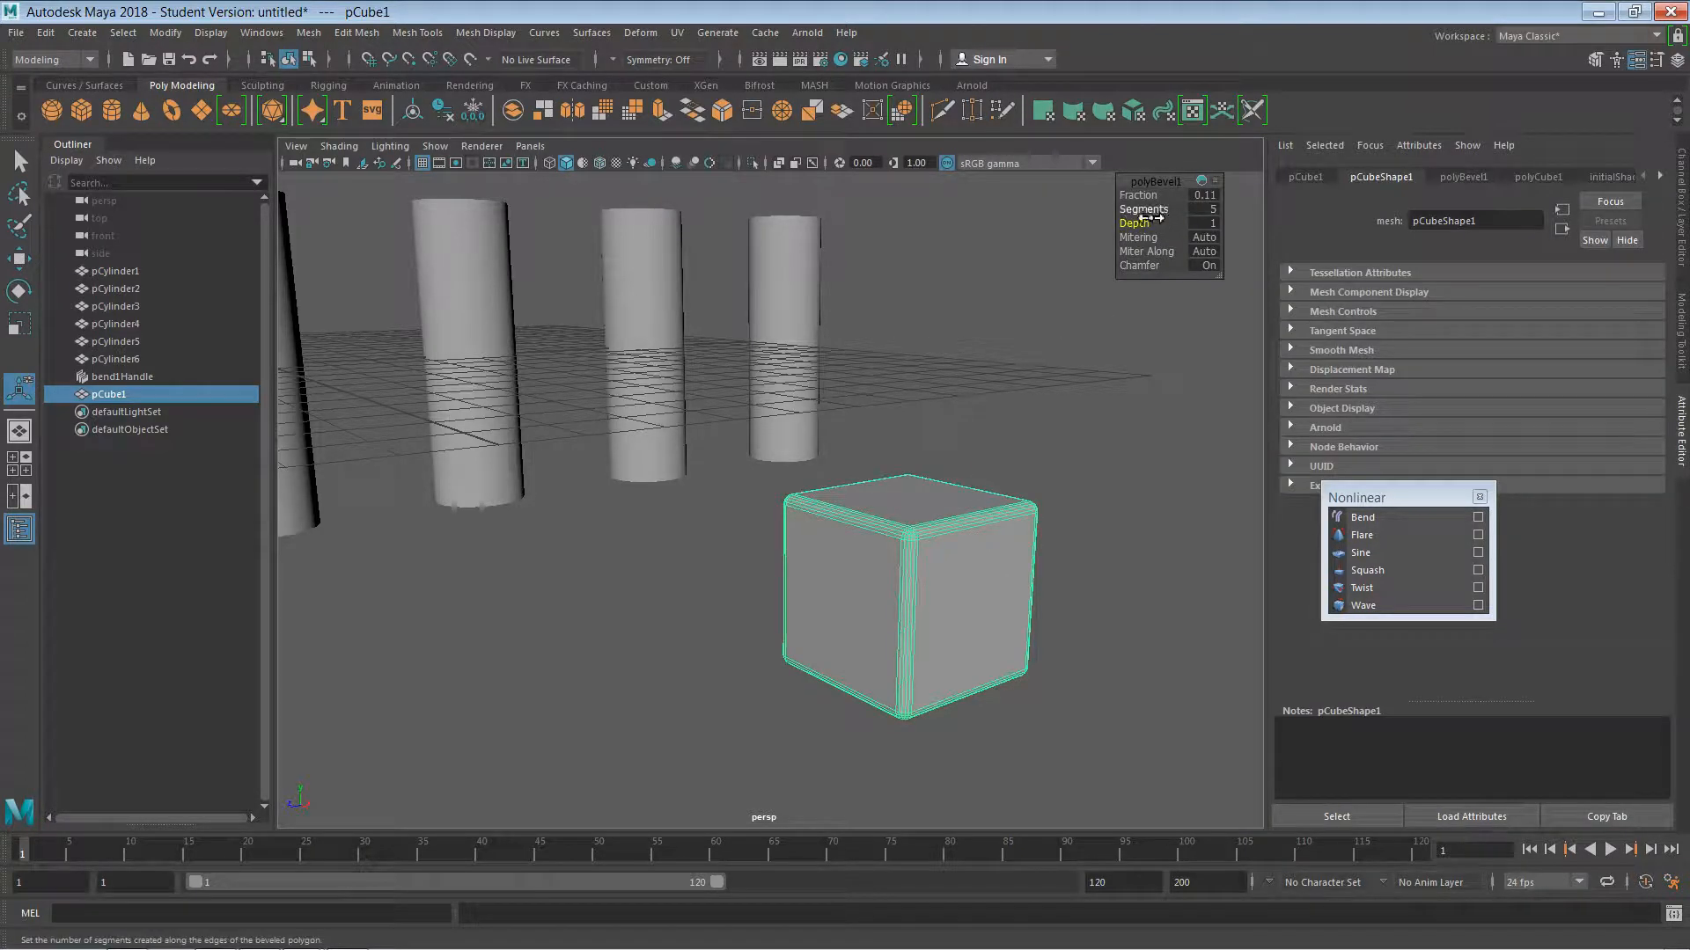
- Reduce the cube's bevel to 3 segments and smooth its mesh twice with 1 division each
{"action": "left_click_drag", "start_coordinate": [1139, 210], "coordinate": [1121, 210]}
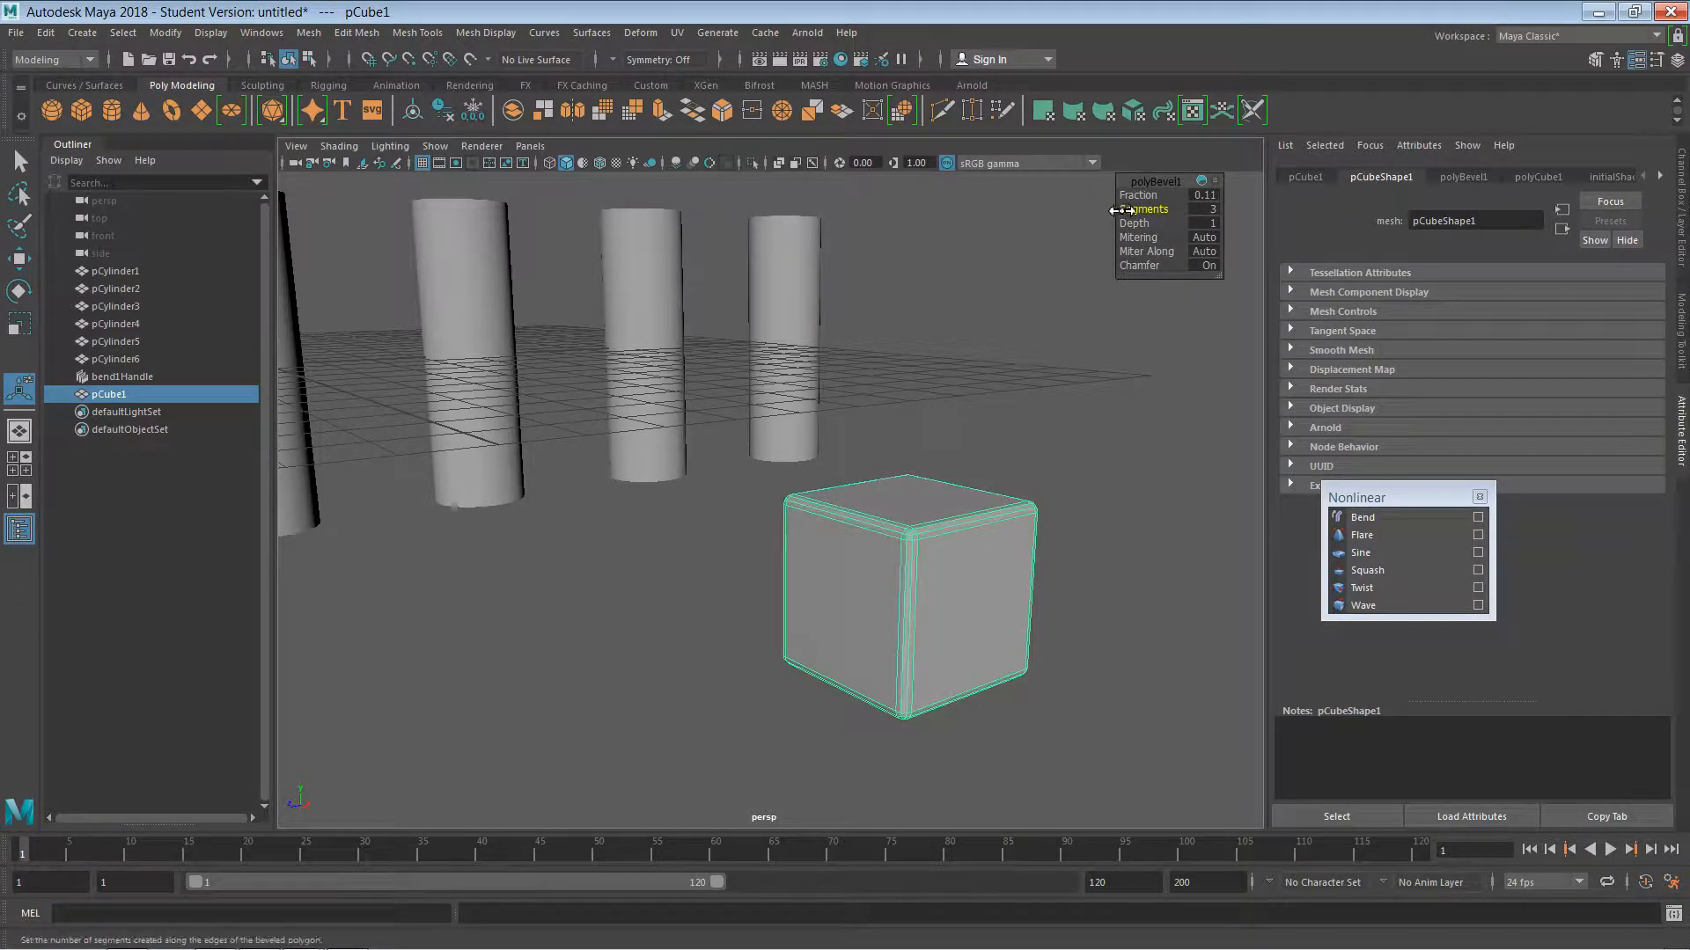
{"action": "left_click", "coordinate": [606, 114]}
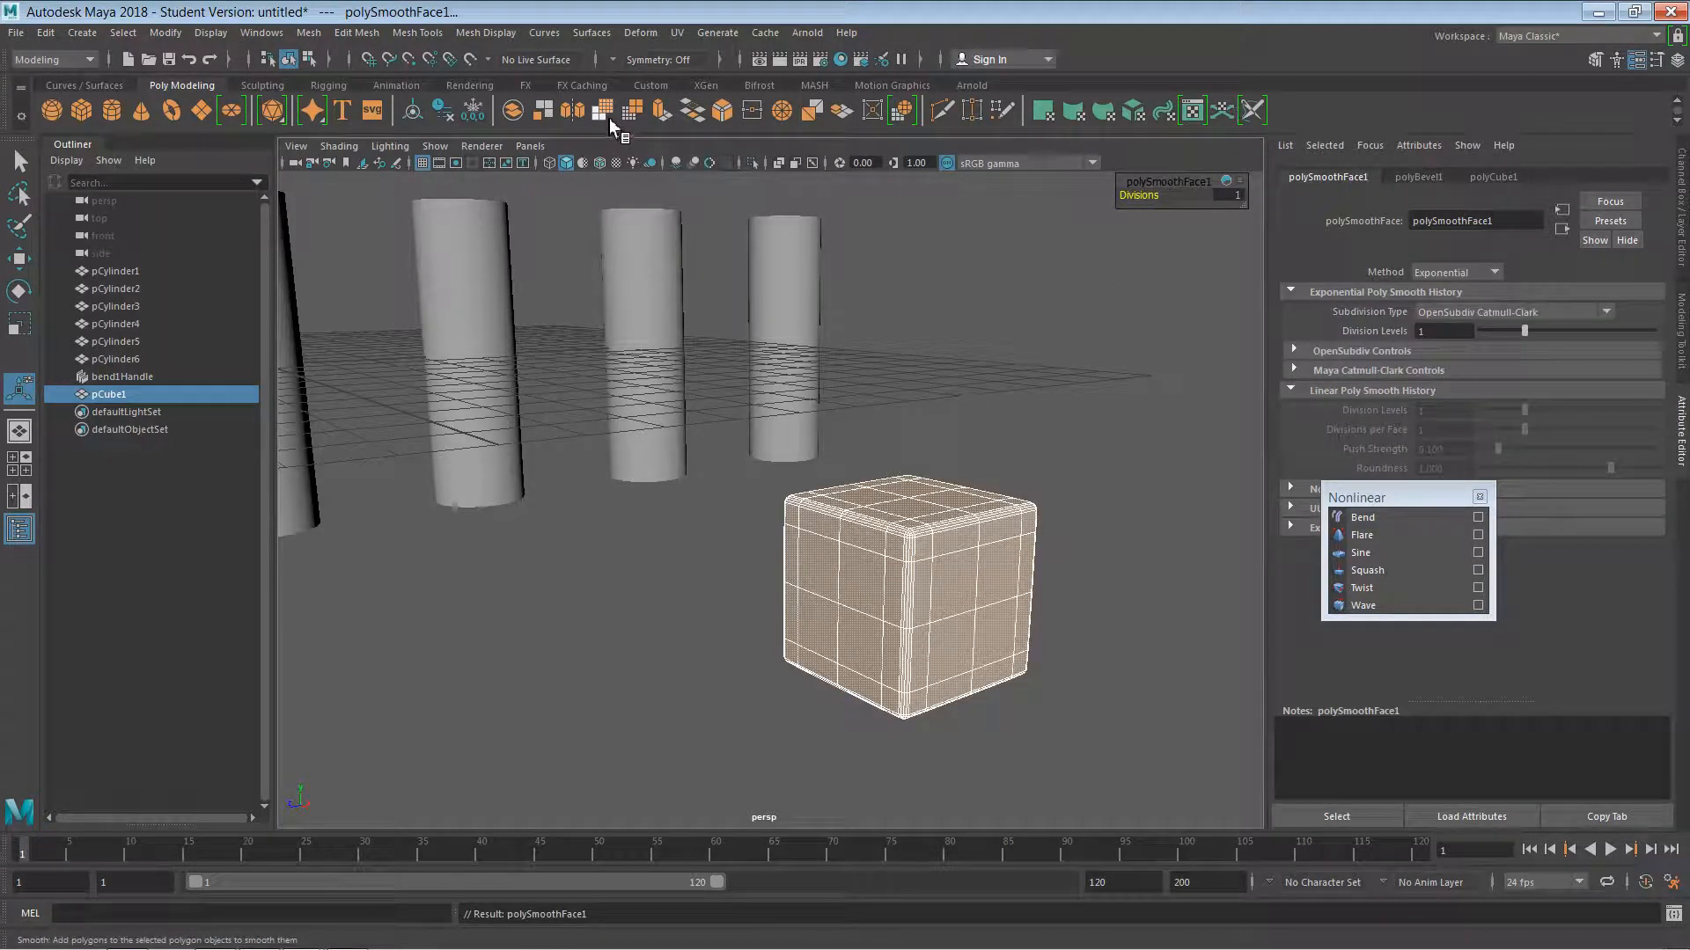
{"action": "left_click", "coordinate": [1126, 493]}
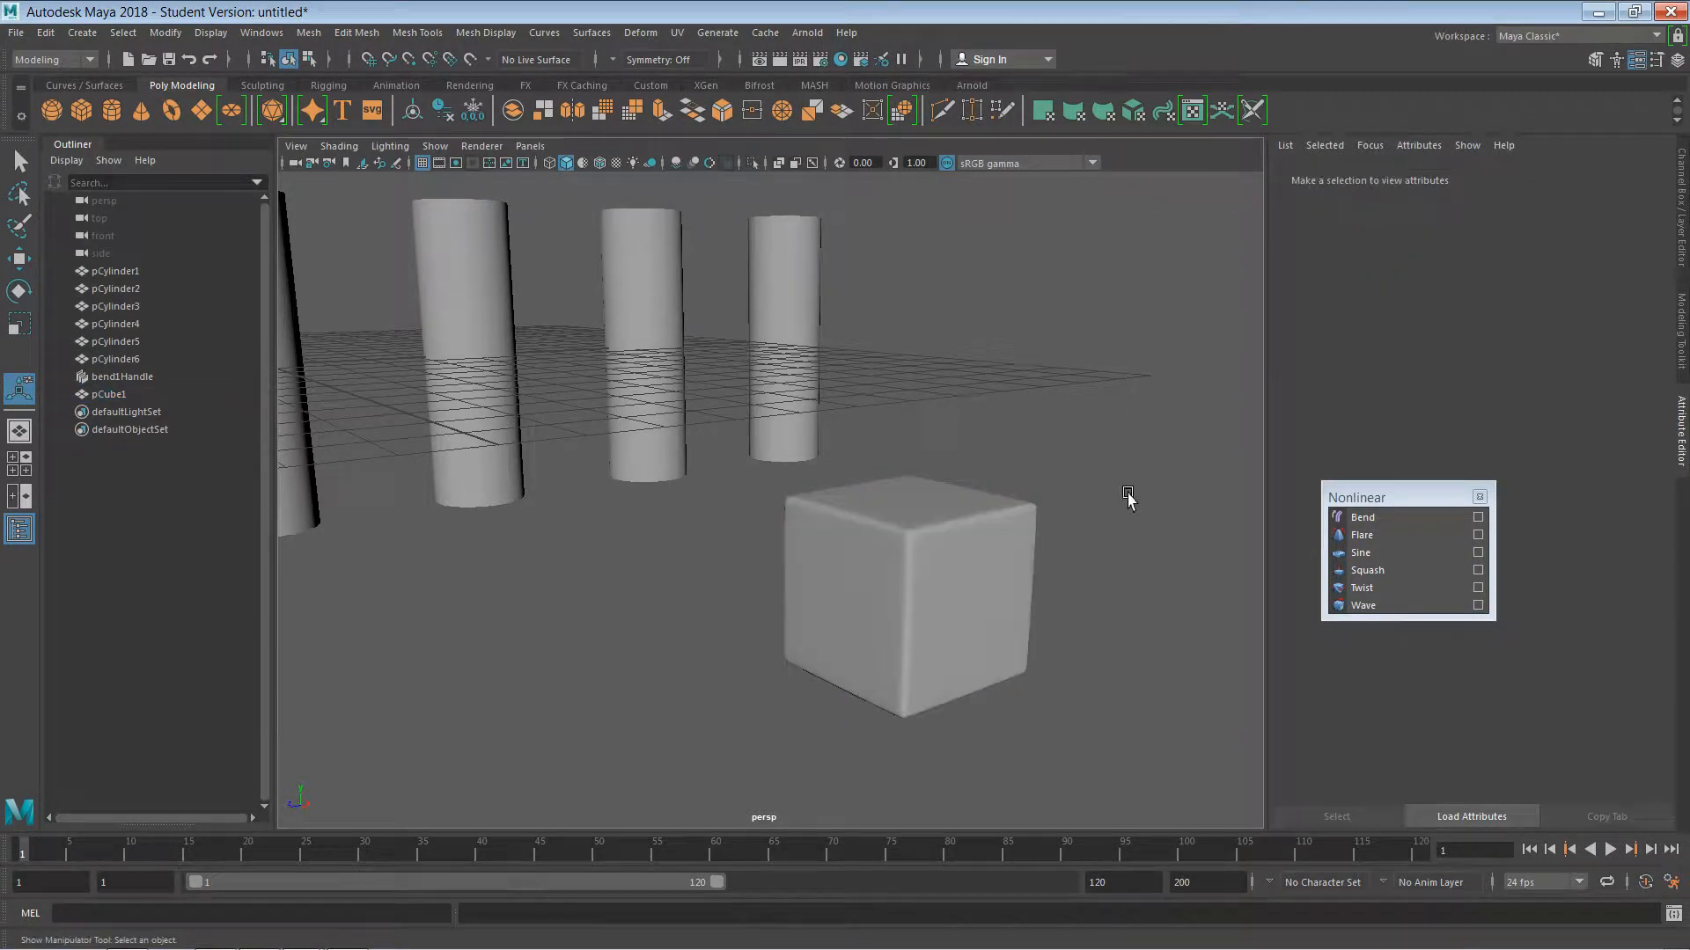
{"action": "left_click_drag", "start_coordinate": [1106, 591], "coordinate": [1045, 595], "text": "alt"}
{"action": "left_click_drag", "start_coordinate": [922, 526], "coordinate": [982, 486], "text": "alt"}
- Scale the cube into a flat slab at about 0.319 in Y and 1.354 in Z
{"action": "left_click", "coordinate": [943, 404]}
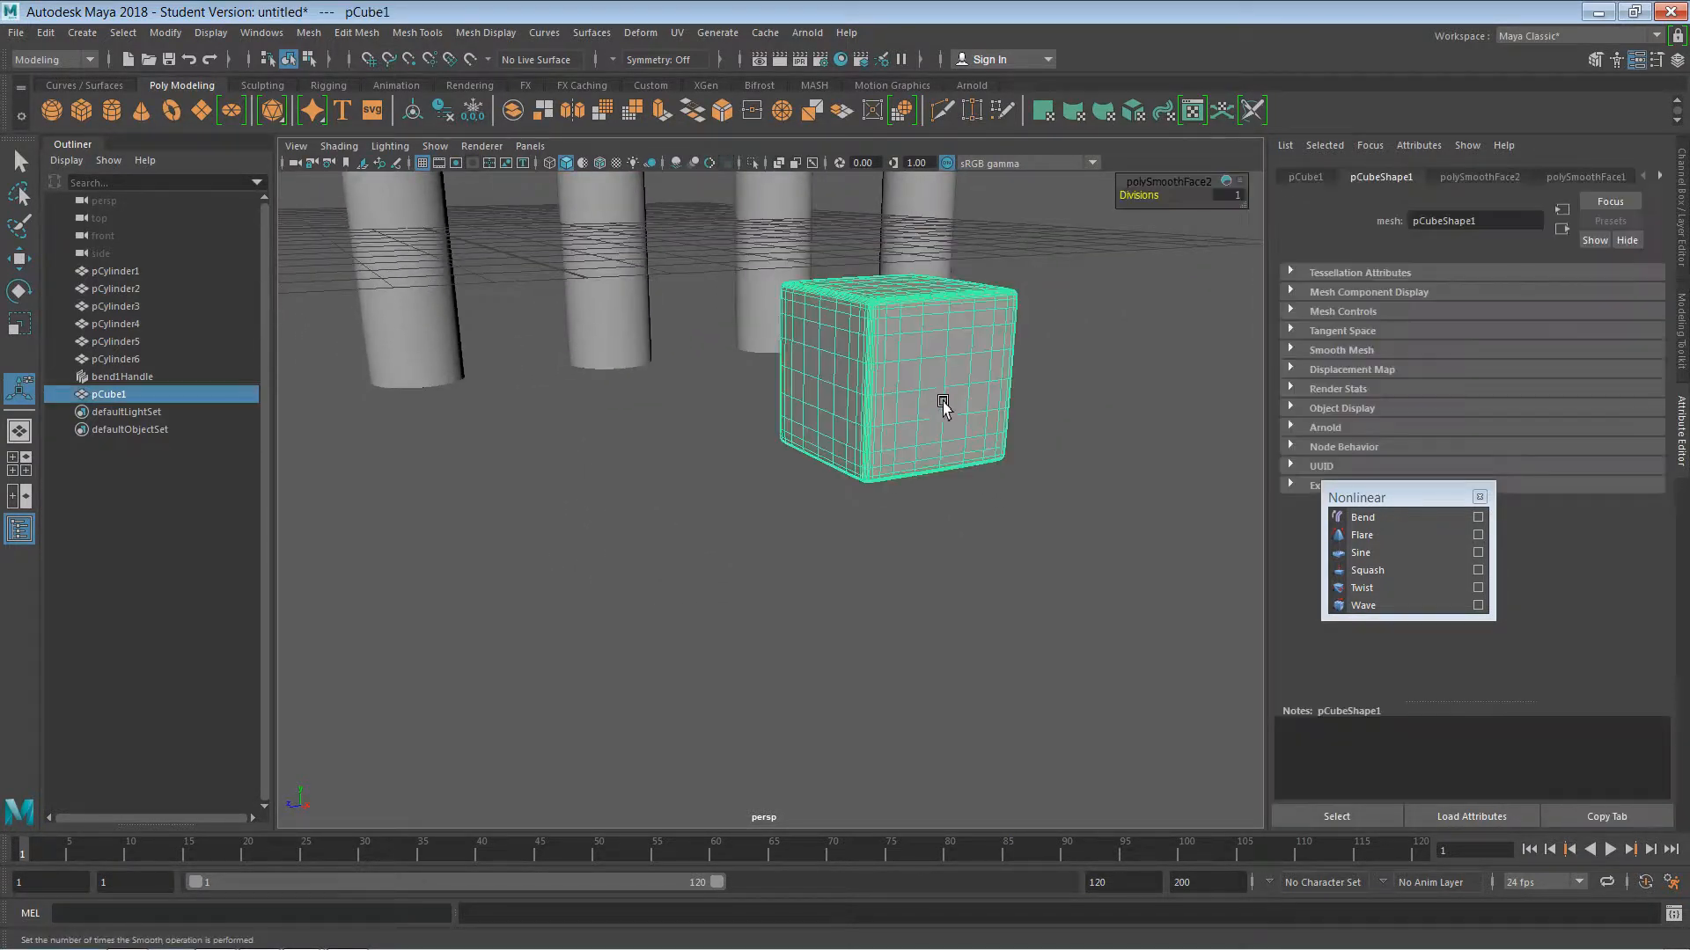
{"action": "key", "text": "r"}
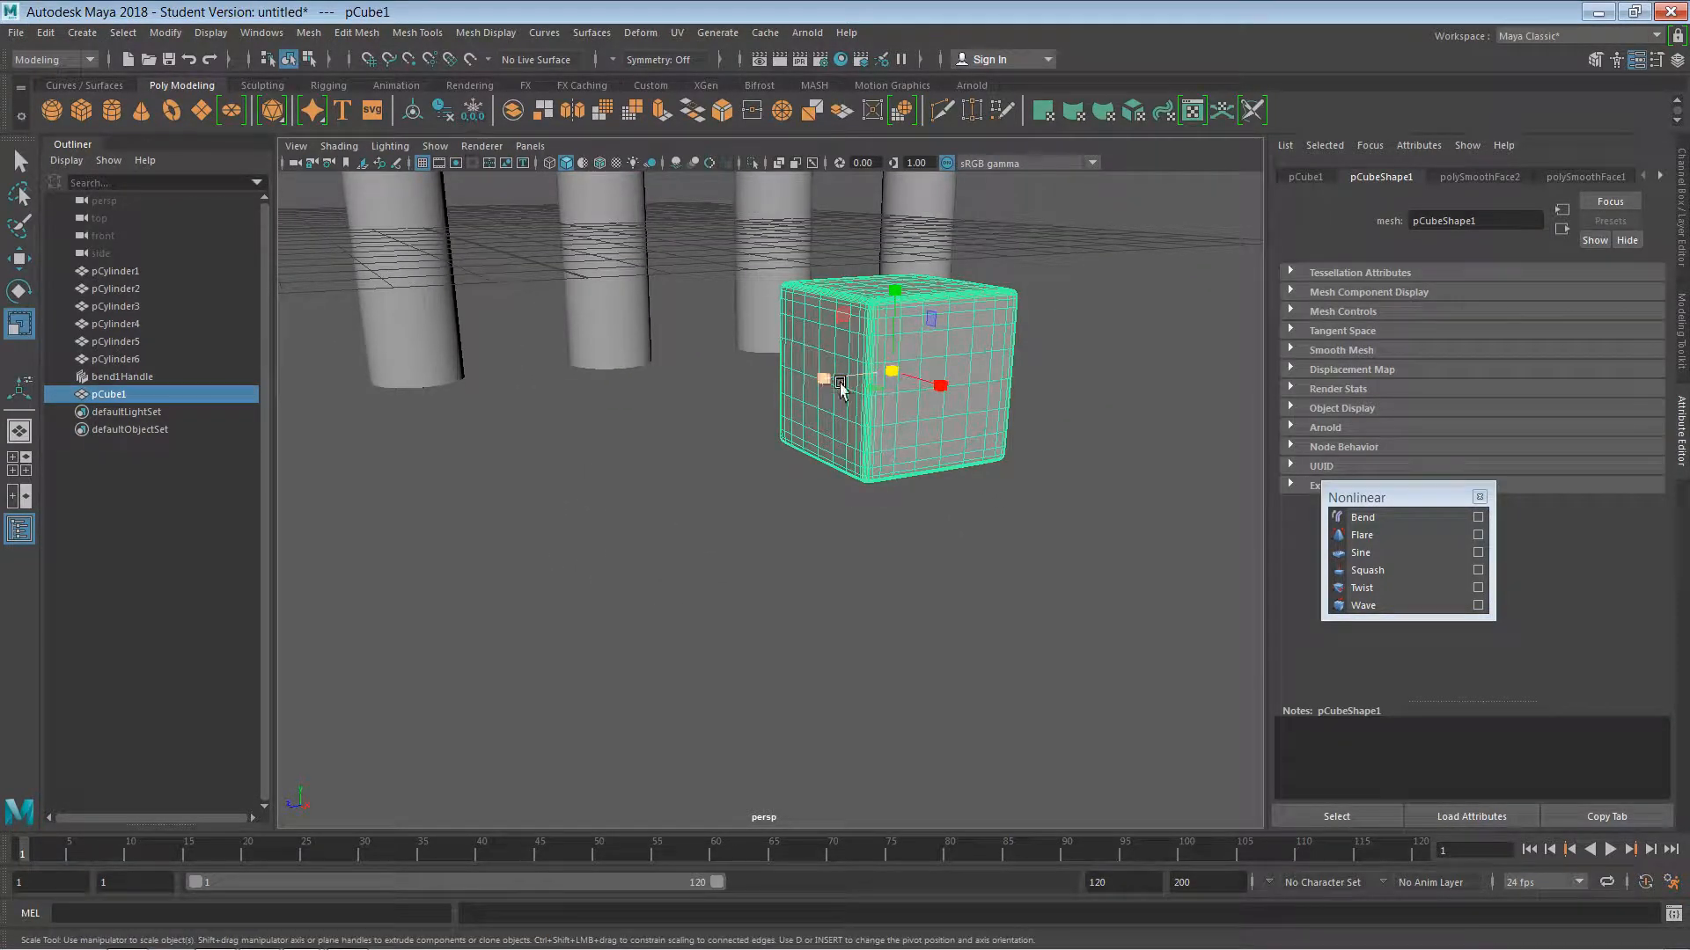
{"action": "mouse_move", "coordinate": [836, 387]}
{"action": "left_mouse_down"}
{"action": "mouse_move", "coordinate": [776, 396]}
{"action": "mouse_move", "coordinate": [807, 393]}
{"action": "left_mouse_up"}
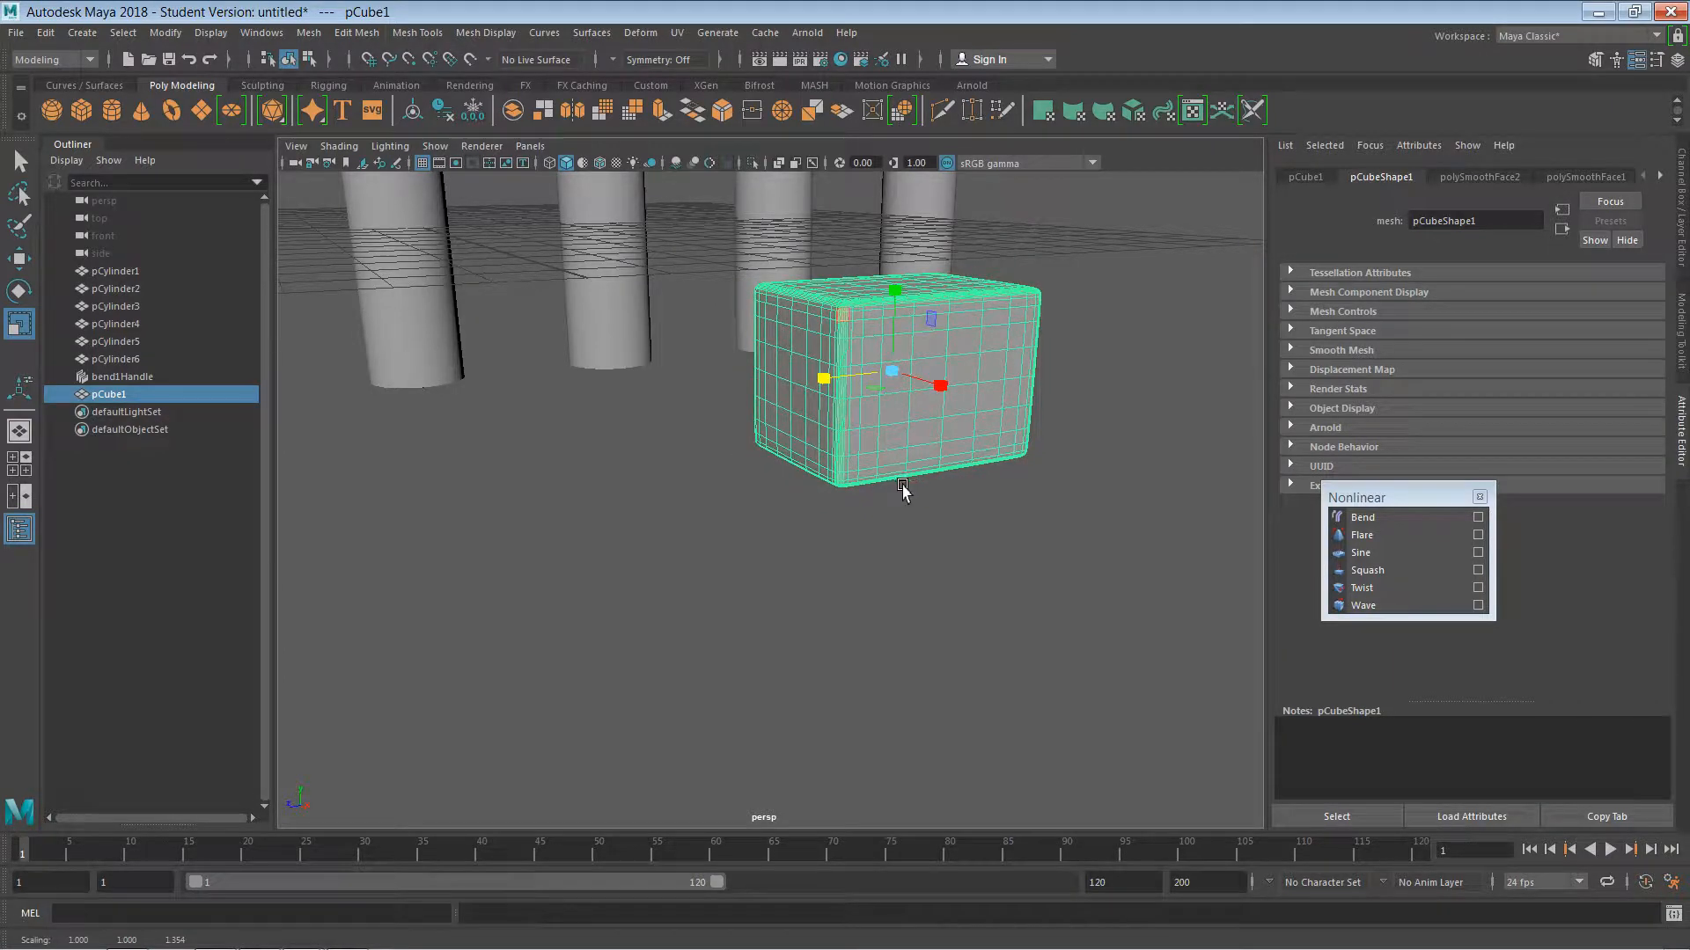
{"action": "left_click_drag", "start_coordinate": [894, 291], "coordinate": [894, 350]}
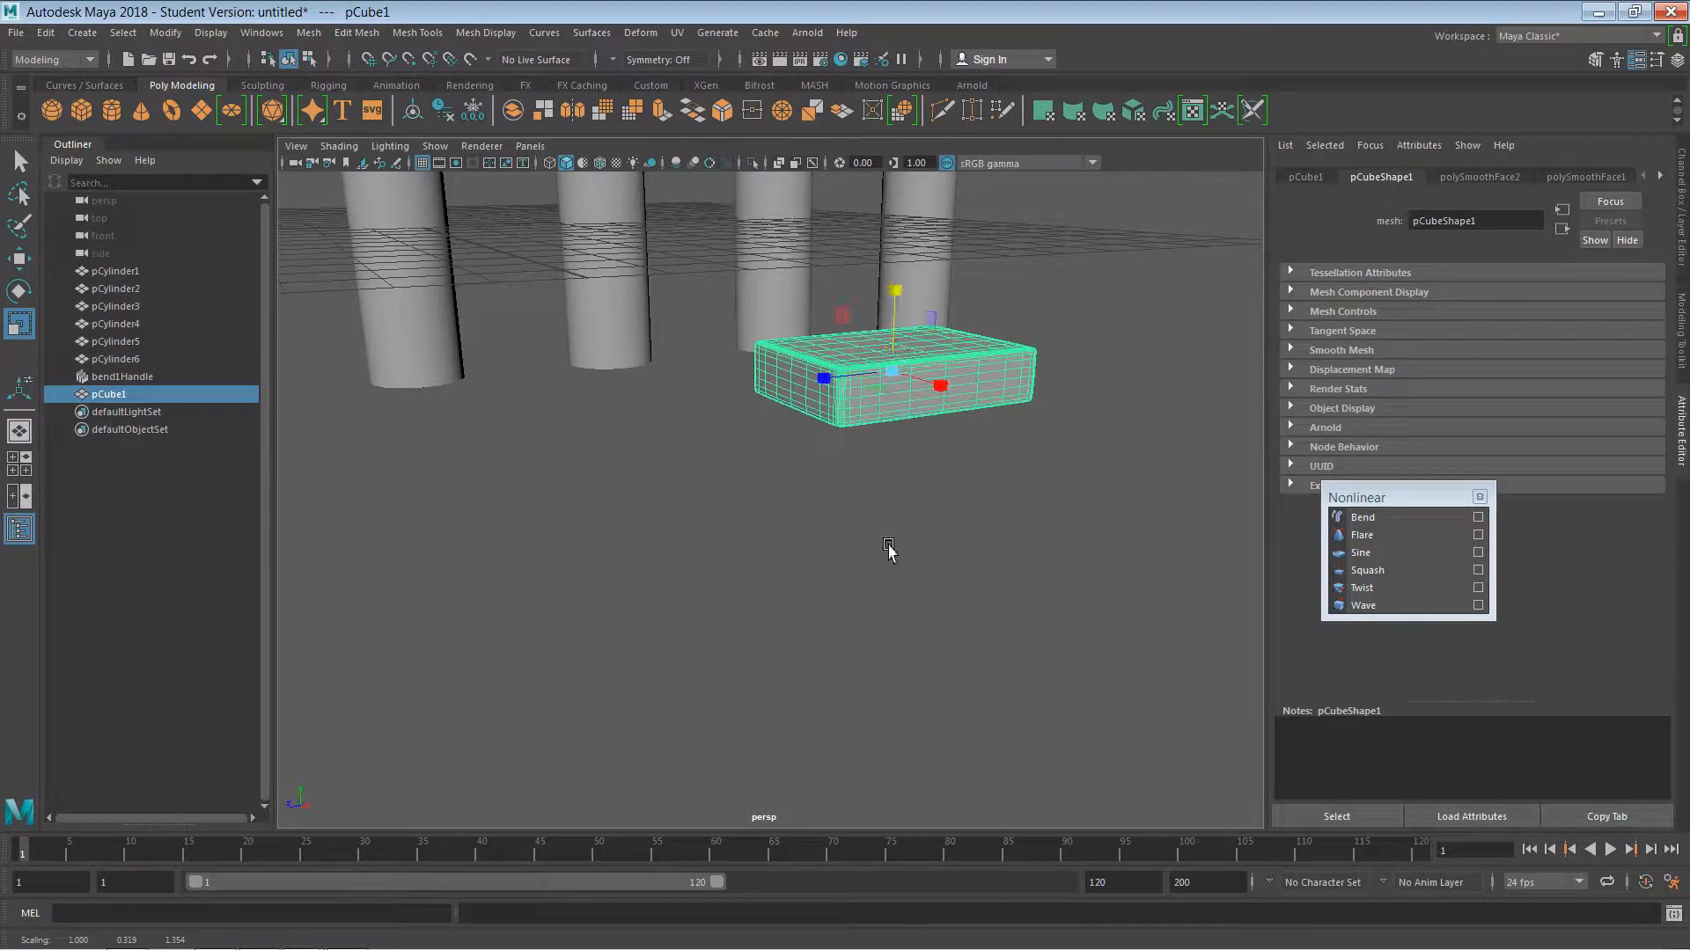
{"action": "left_click_drag", "start_coordinate": [889, 550], "coordinate": [792, 517], "text": "alt"}
{"action": "middle_click_drag", "start_coordinate": [792, 517], "coordinate": [858, 616], "text": "shift"}
{"action": "key", "text": "ctrl+shift+x"}
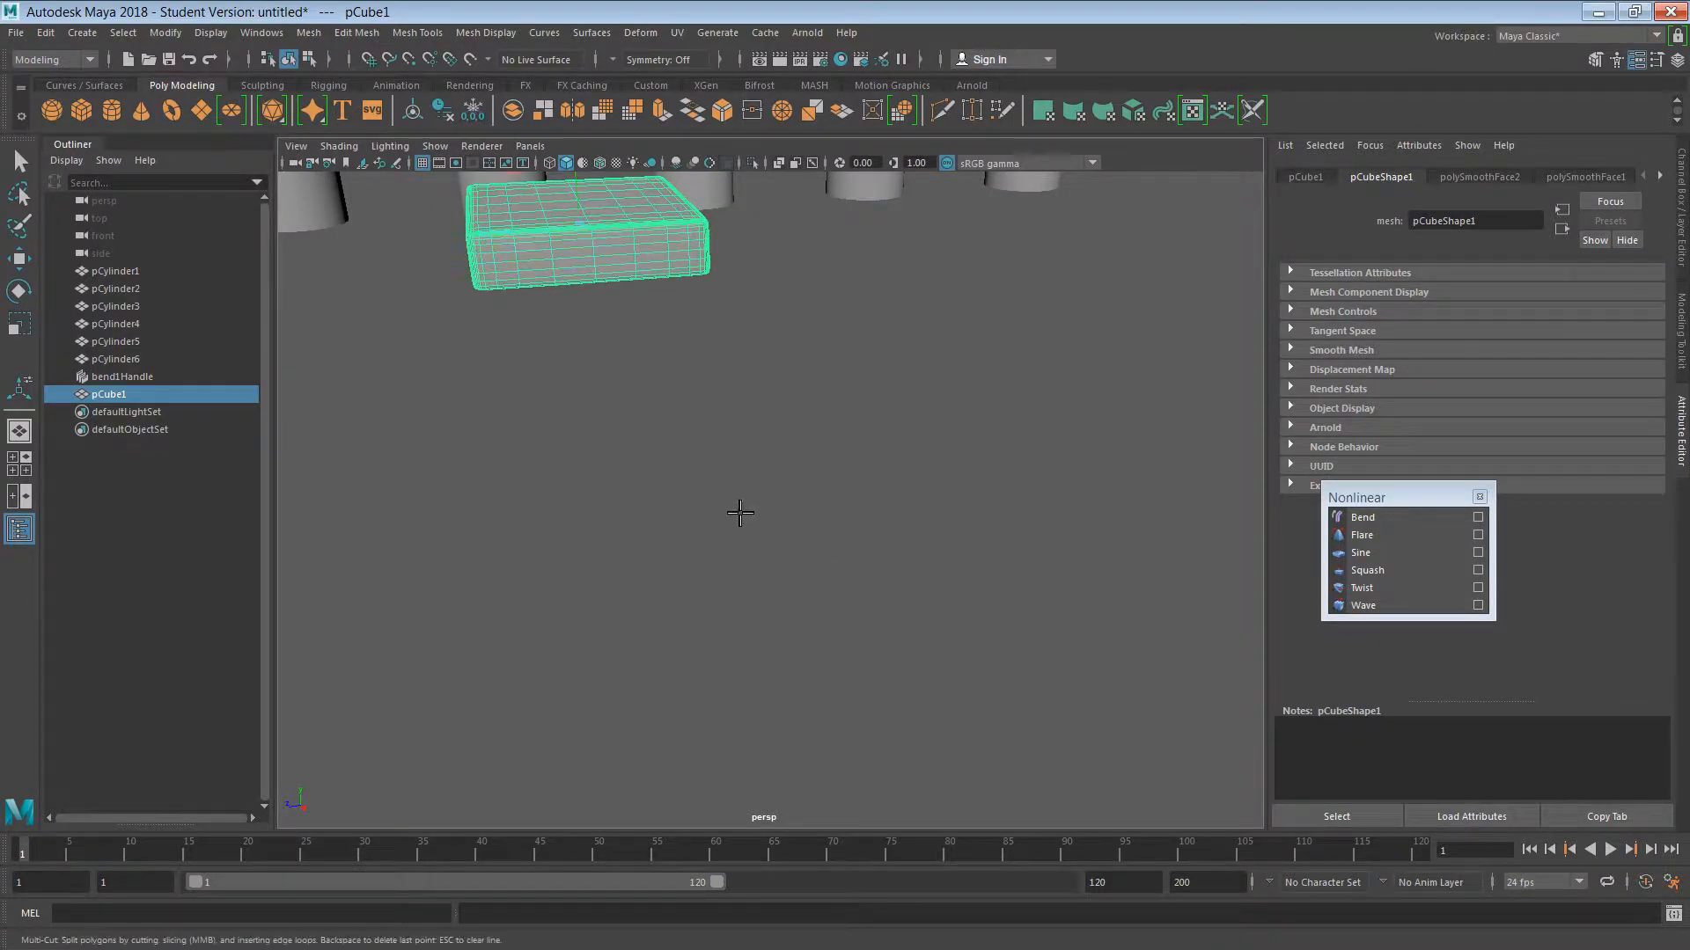
{"action": "right_click_drag", "start_coordinate": [740, 512], "coordinate": [701, 521], "text": "alt"}
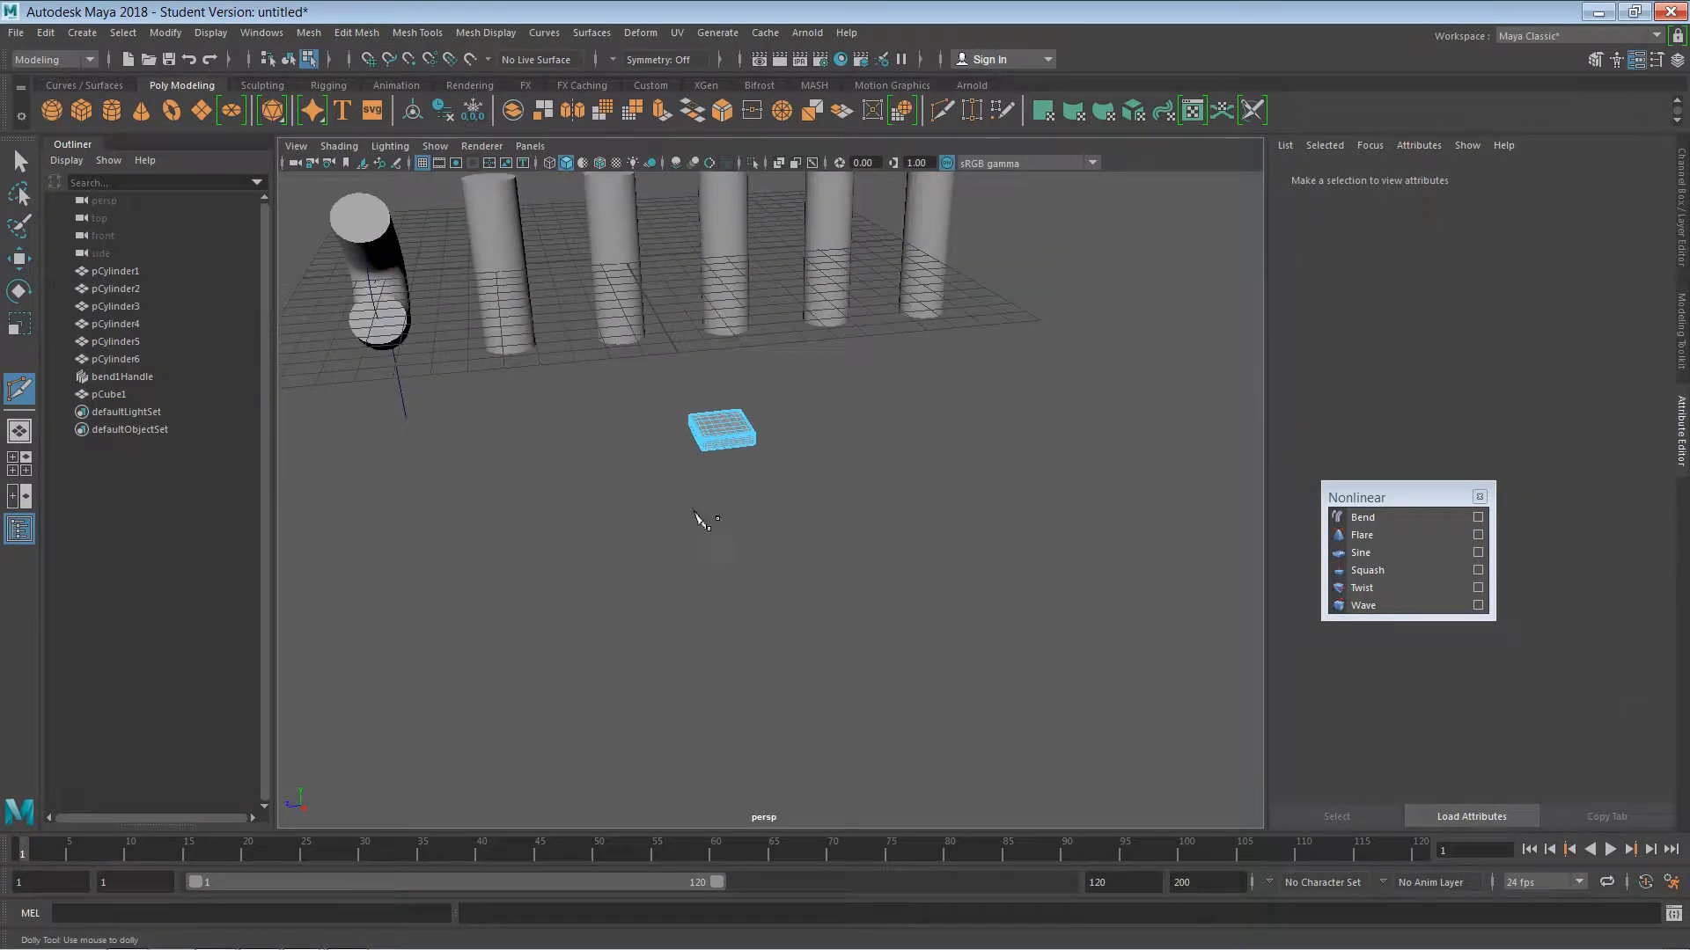
{"action": "left_click_drag", "start_coordinate": [702, 521], "coordinate": [778, 649], "text": "alt"}
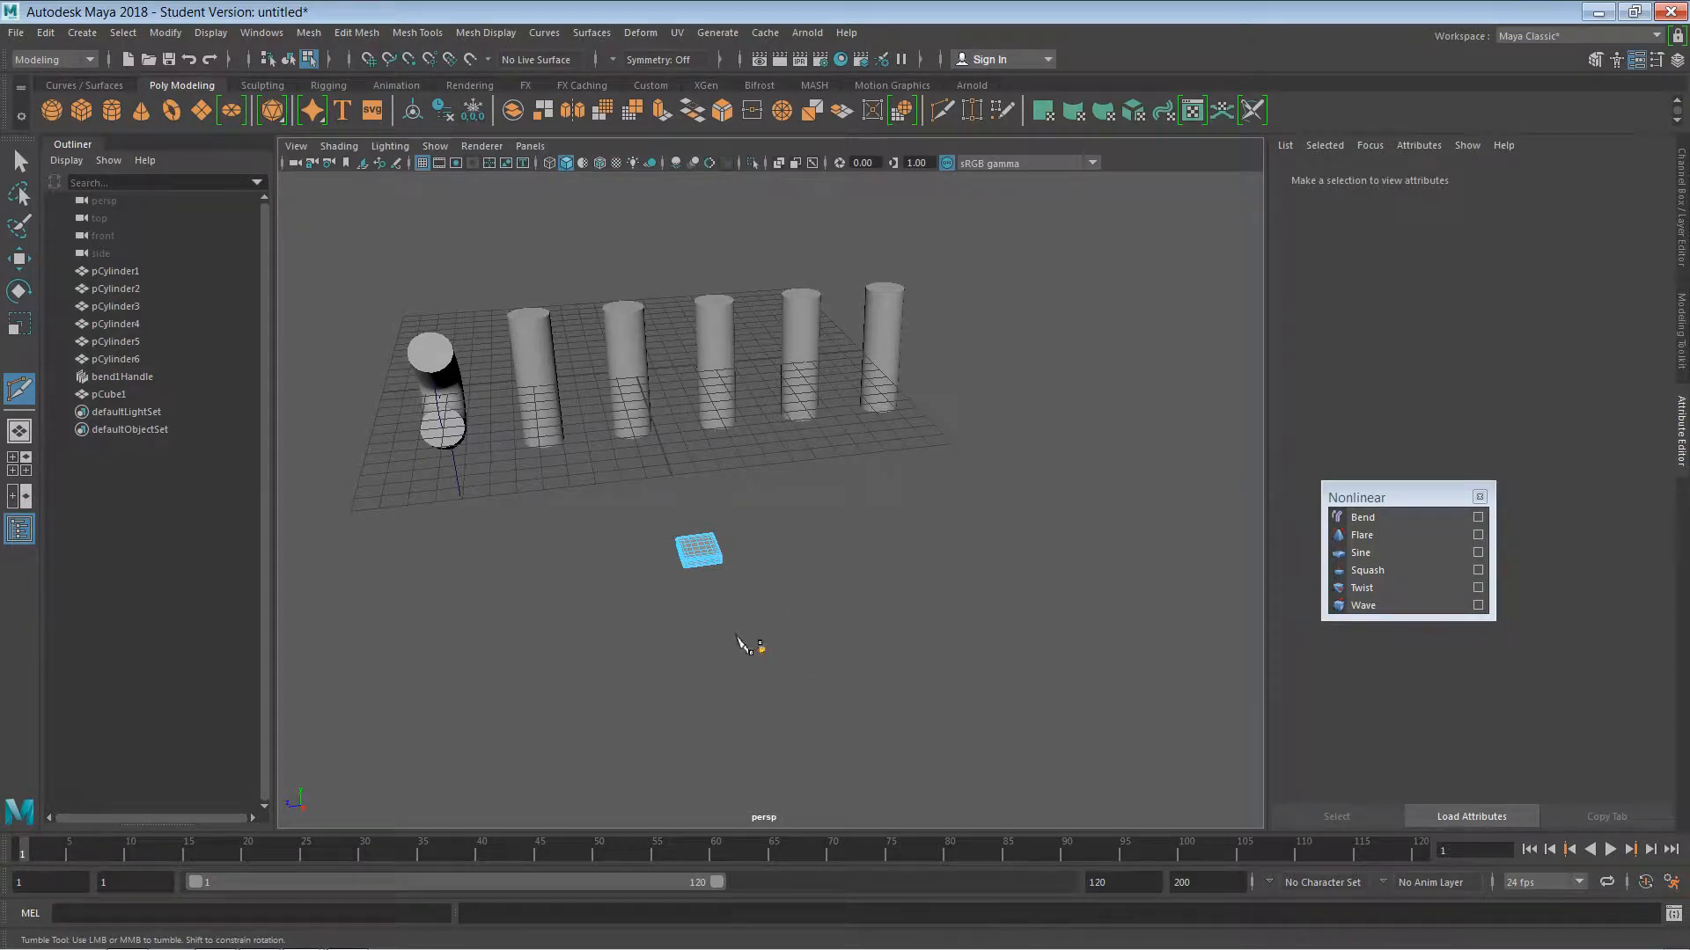
{"action": "key", "text": "w"}
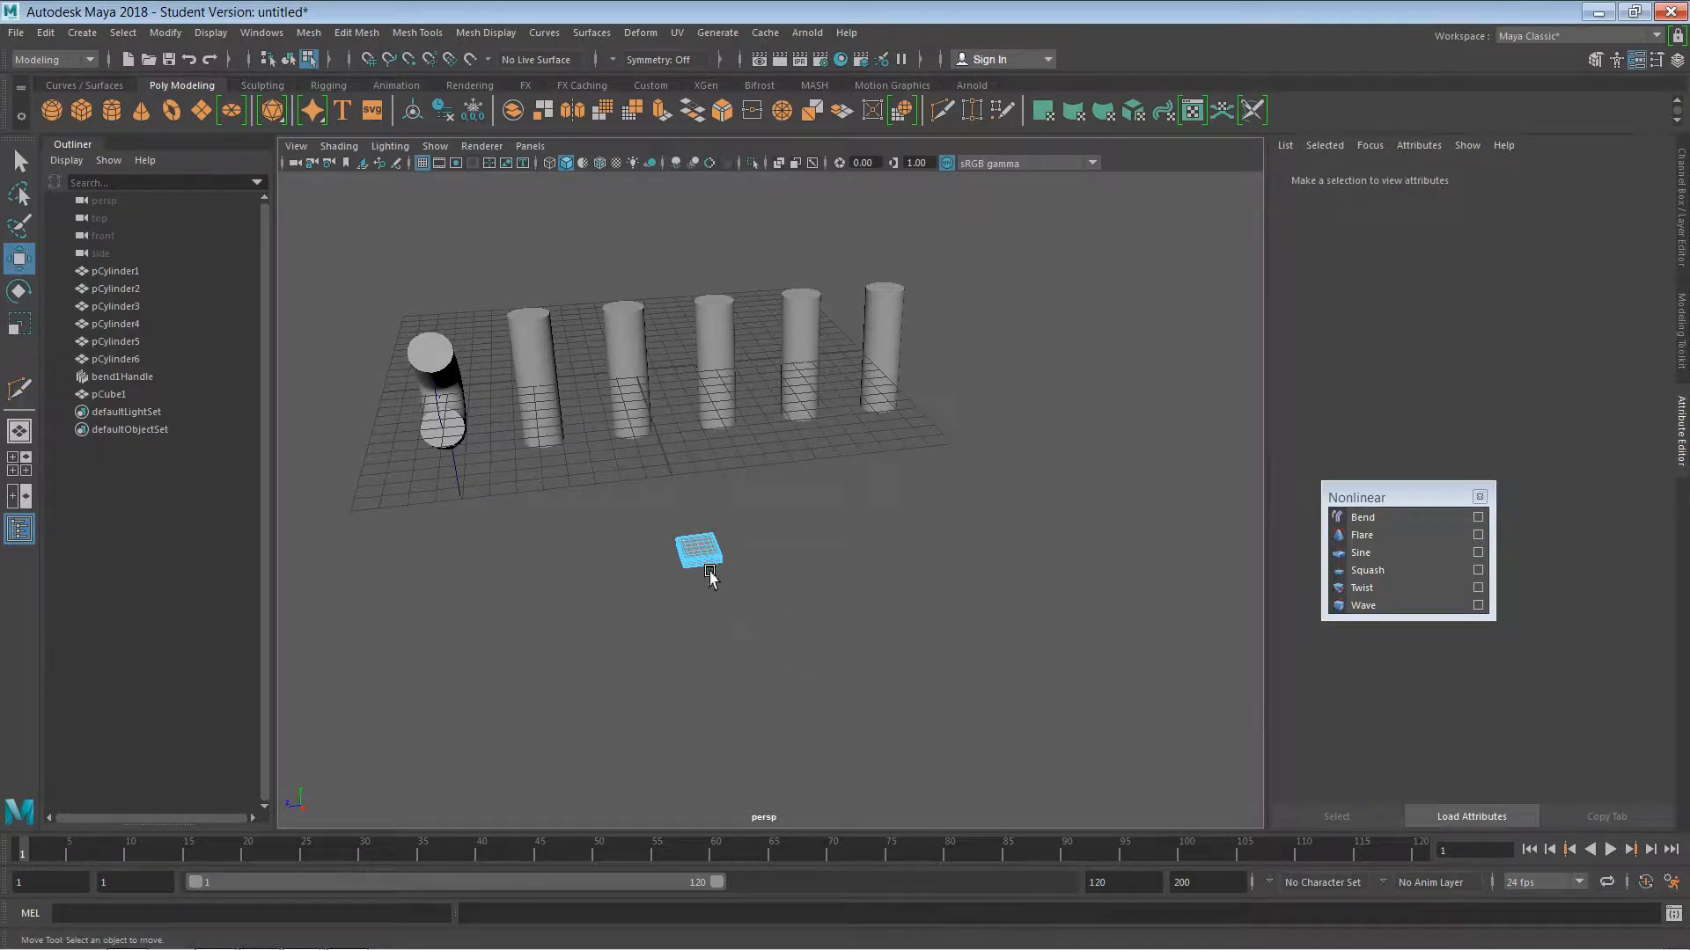
{"action": "left_click", "coordinate": [711, 572]}
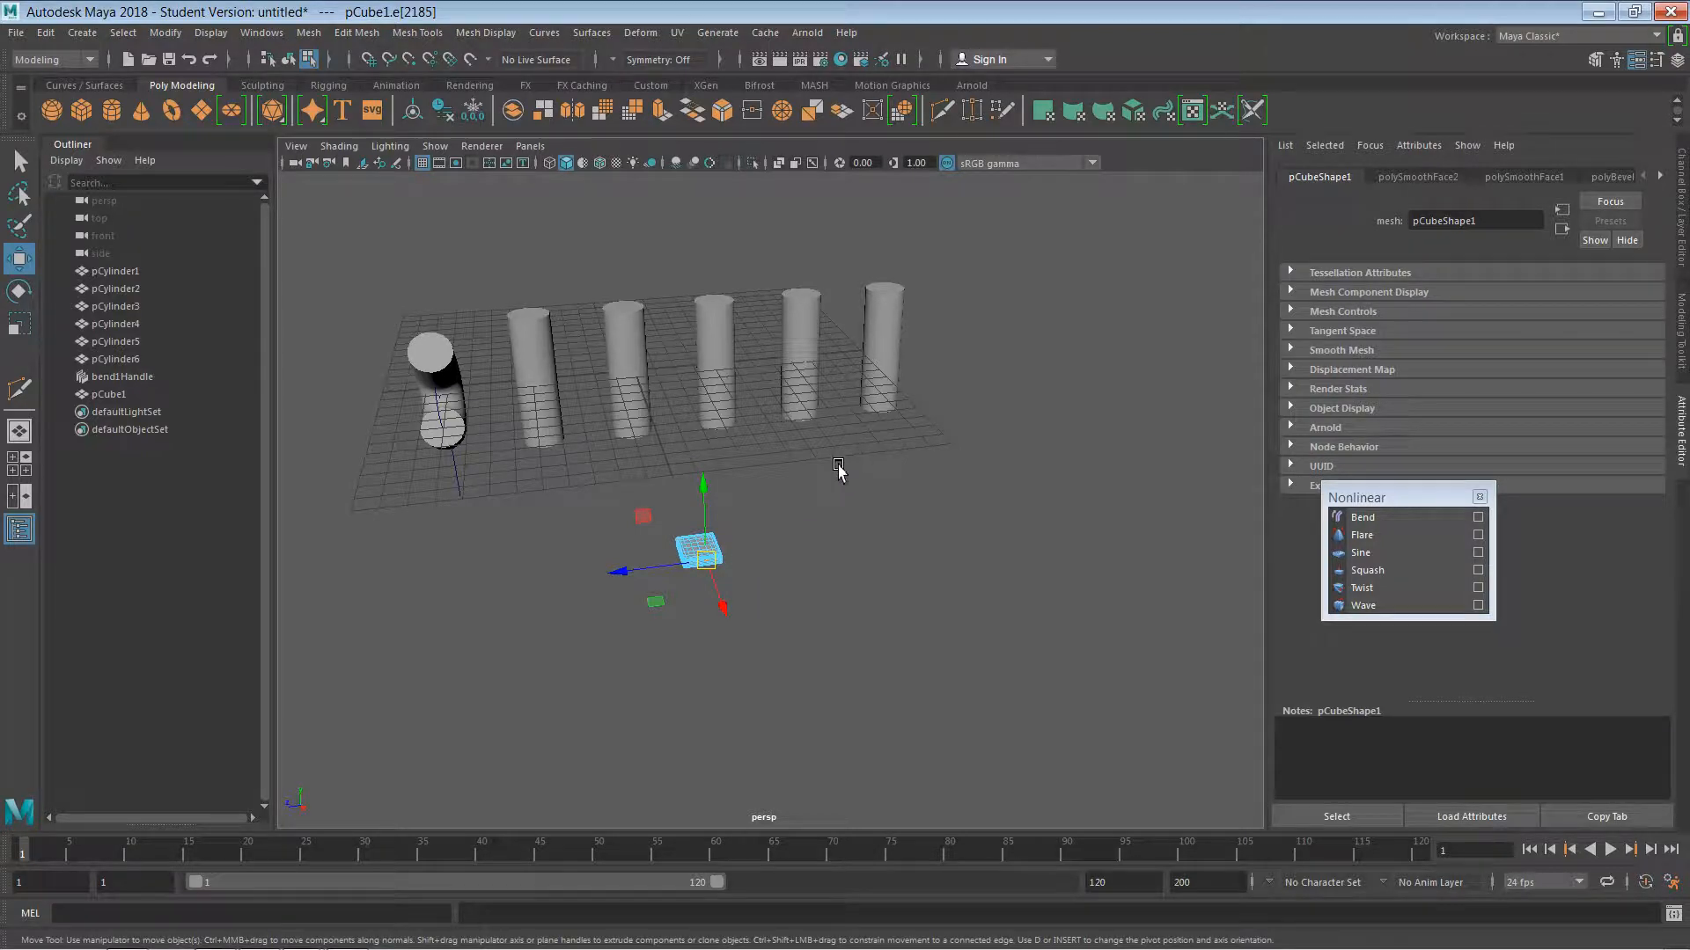
{"action": "key", "text": "F8"}
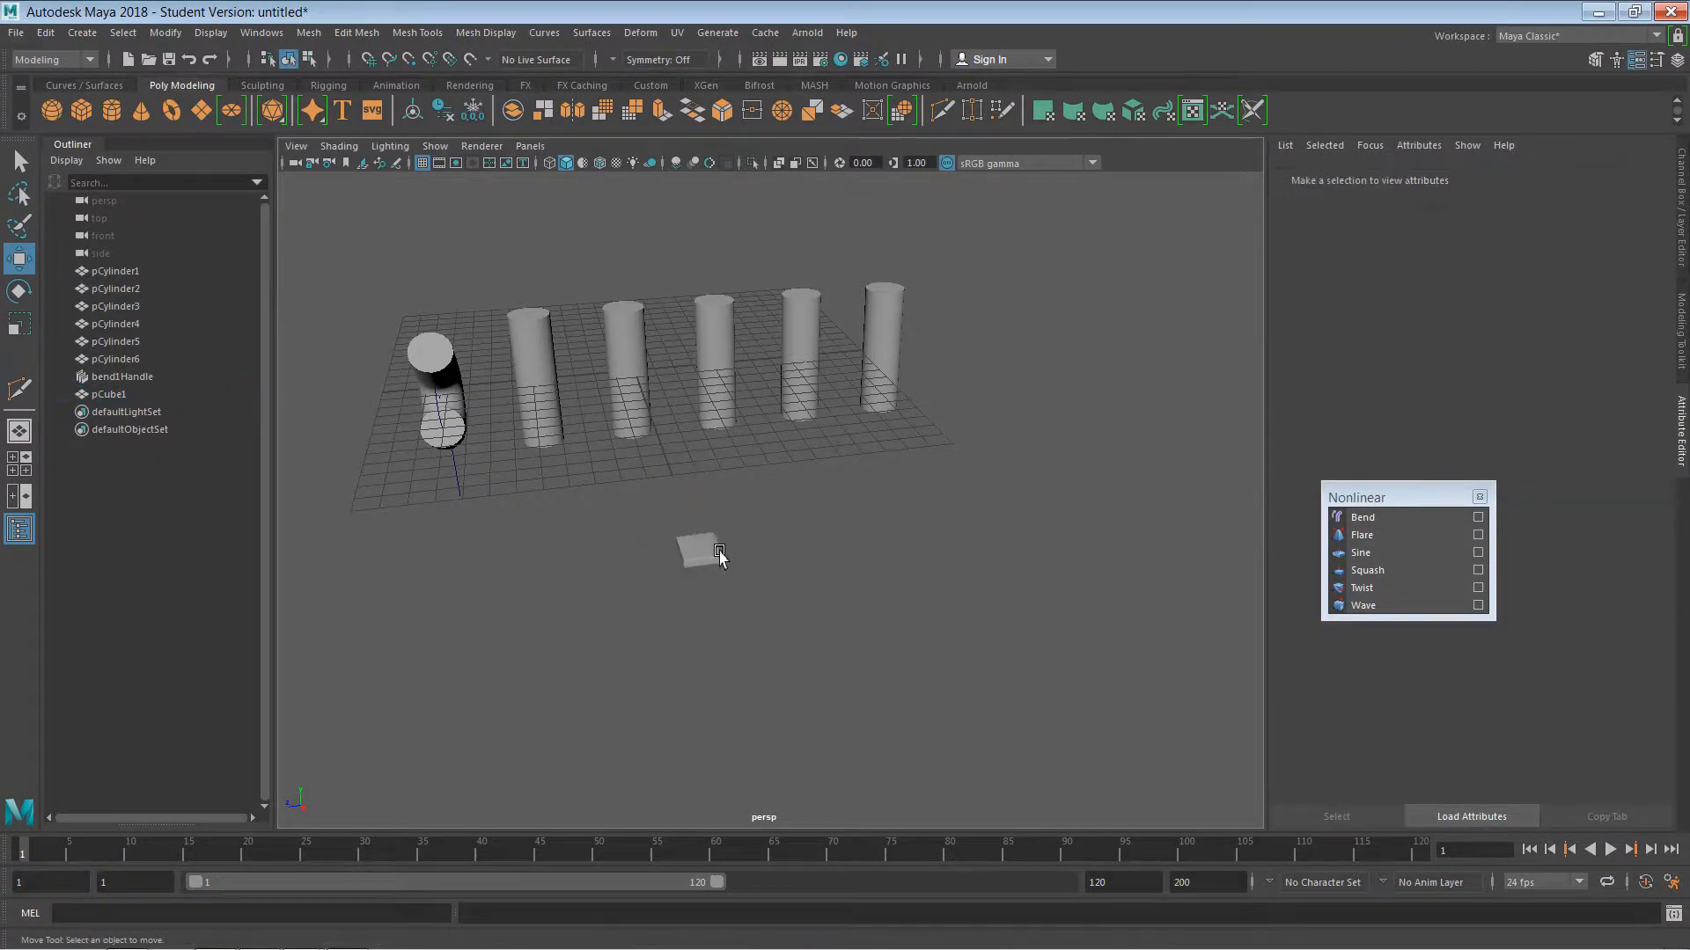
- Reselect the slab in front of the cylinders and display it with smooth mesh preview
{"action": "left_click_drag", "start_coordinate": [784, 629], "coordinate": [781, 607], "text": "alt"}
{"action": "right_click_drag", "start_coordinate": [780, 607], "coordinate": [889, 600], "text": "alt"}
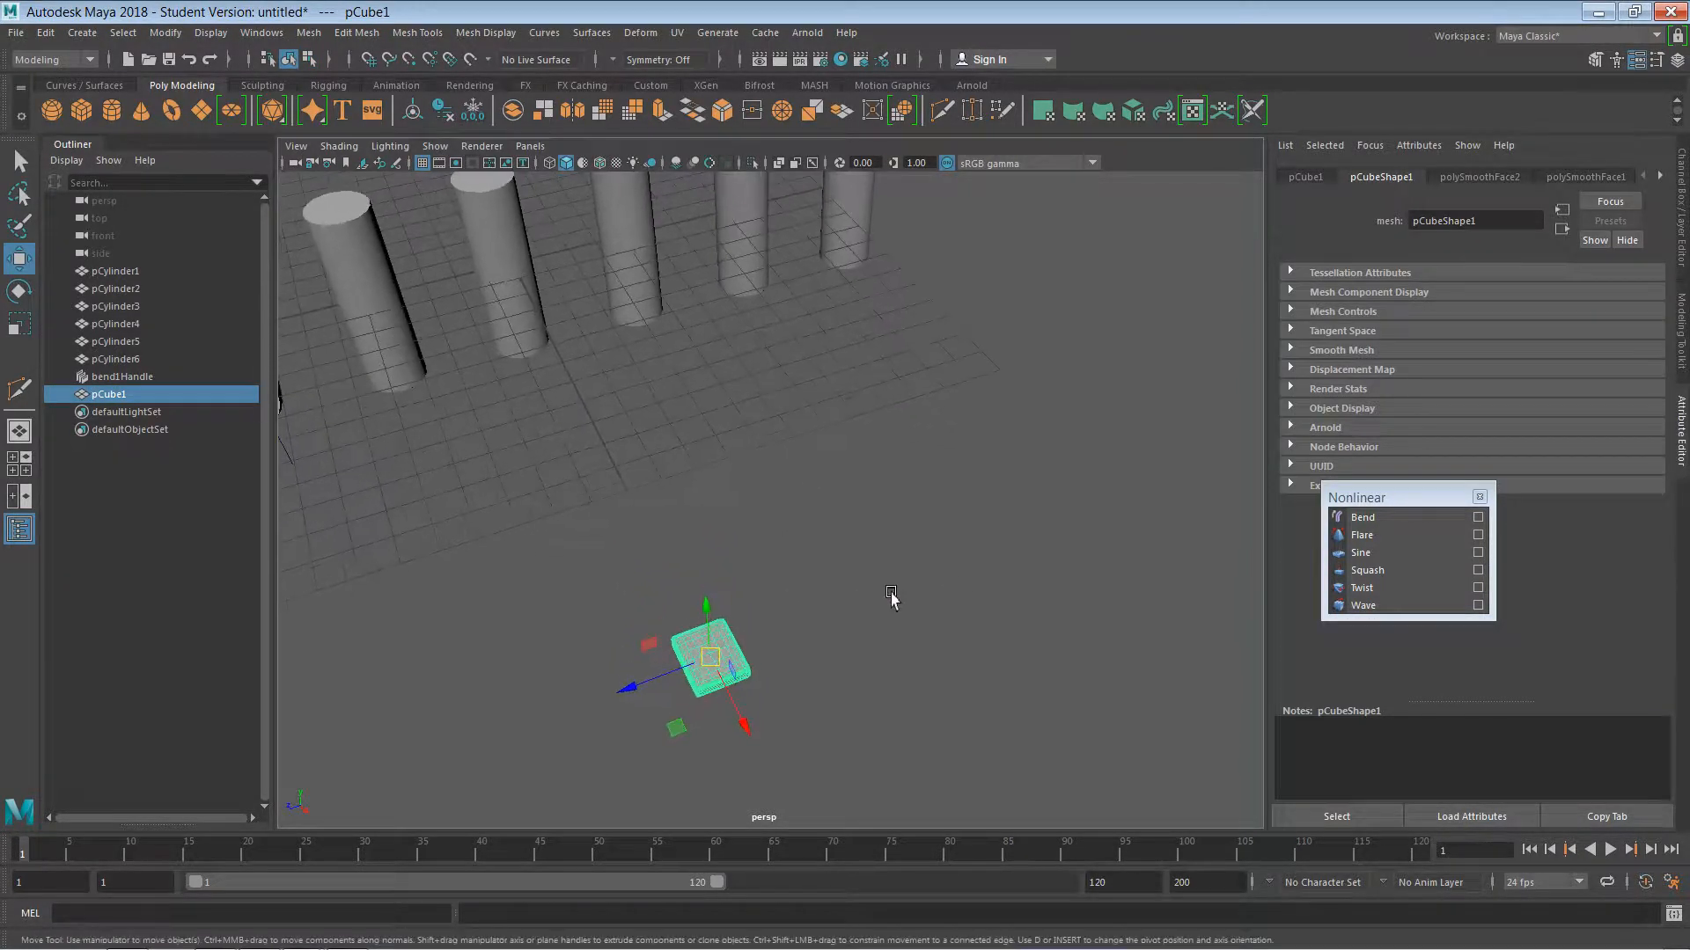
{"action": "middle_click_drag", "start_coordinate": [890, 599], "coordinate": [742, 556], "text": "alt"}
{"action": "key", "text": "3"}
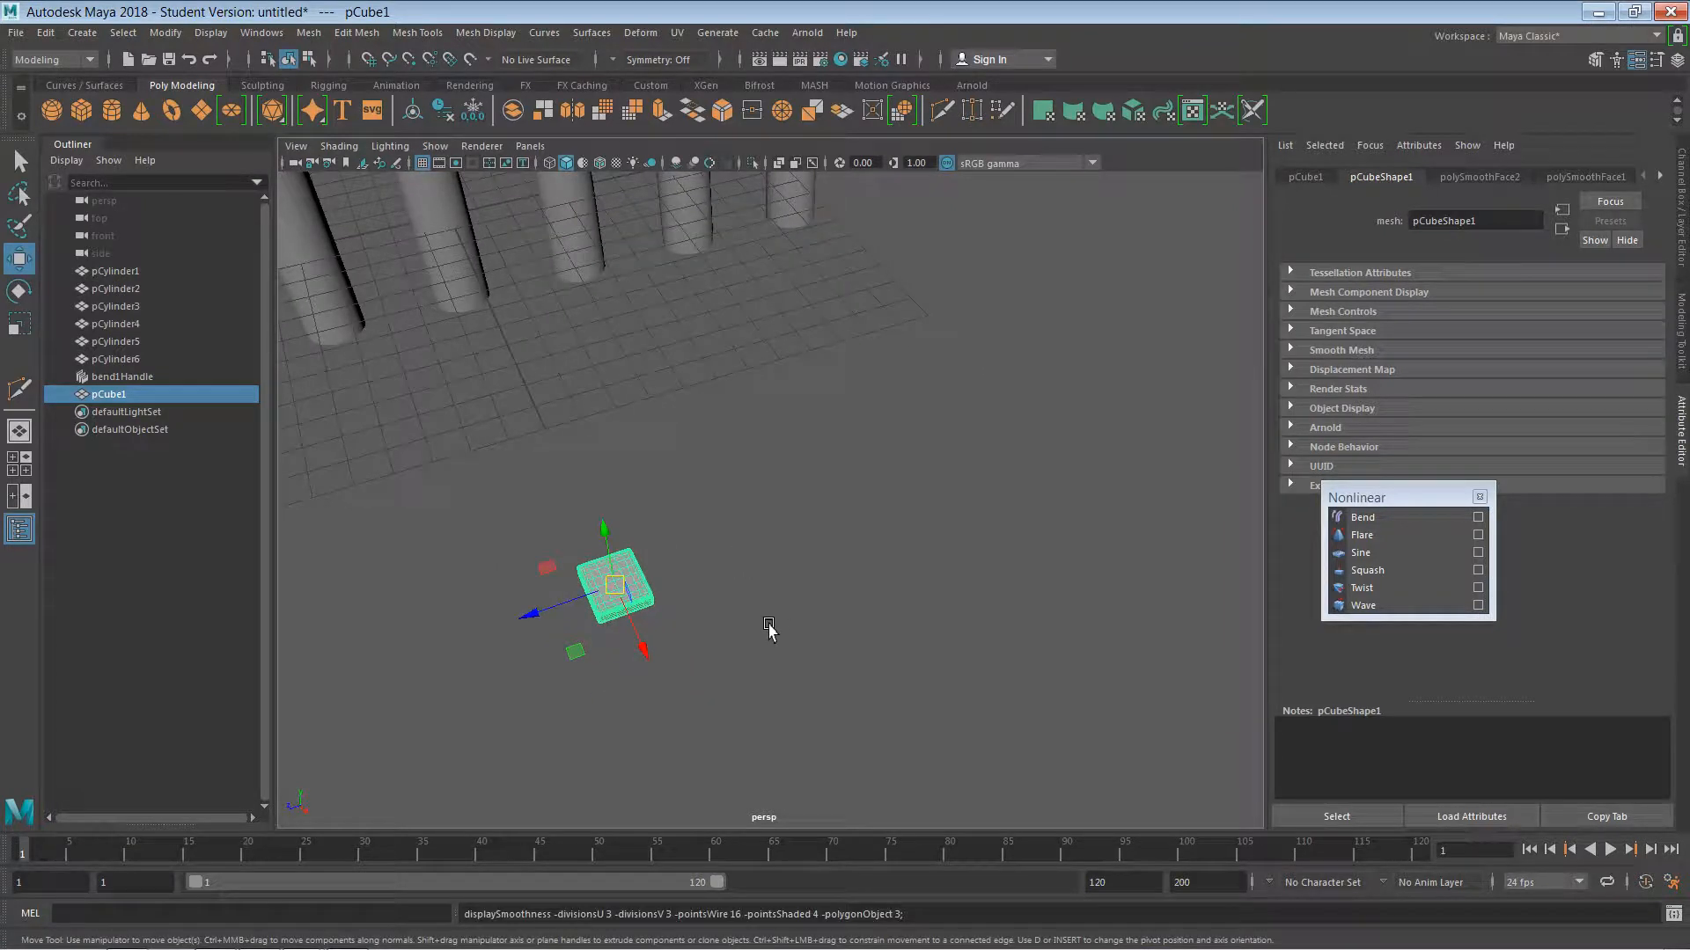
{"action": "left_click", "coordinate": [689, 607]}
{"action": "left_click", "coordinate": [636, 606]}
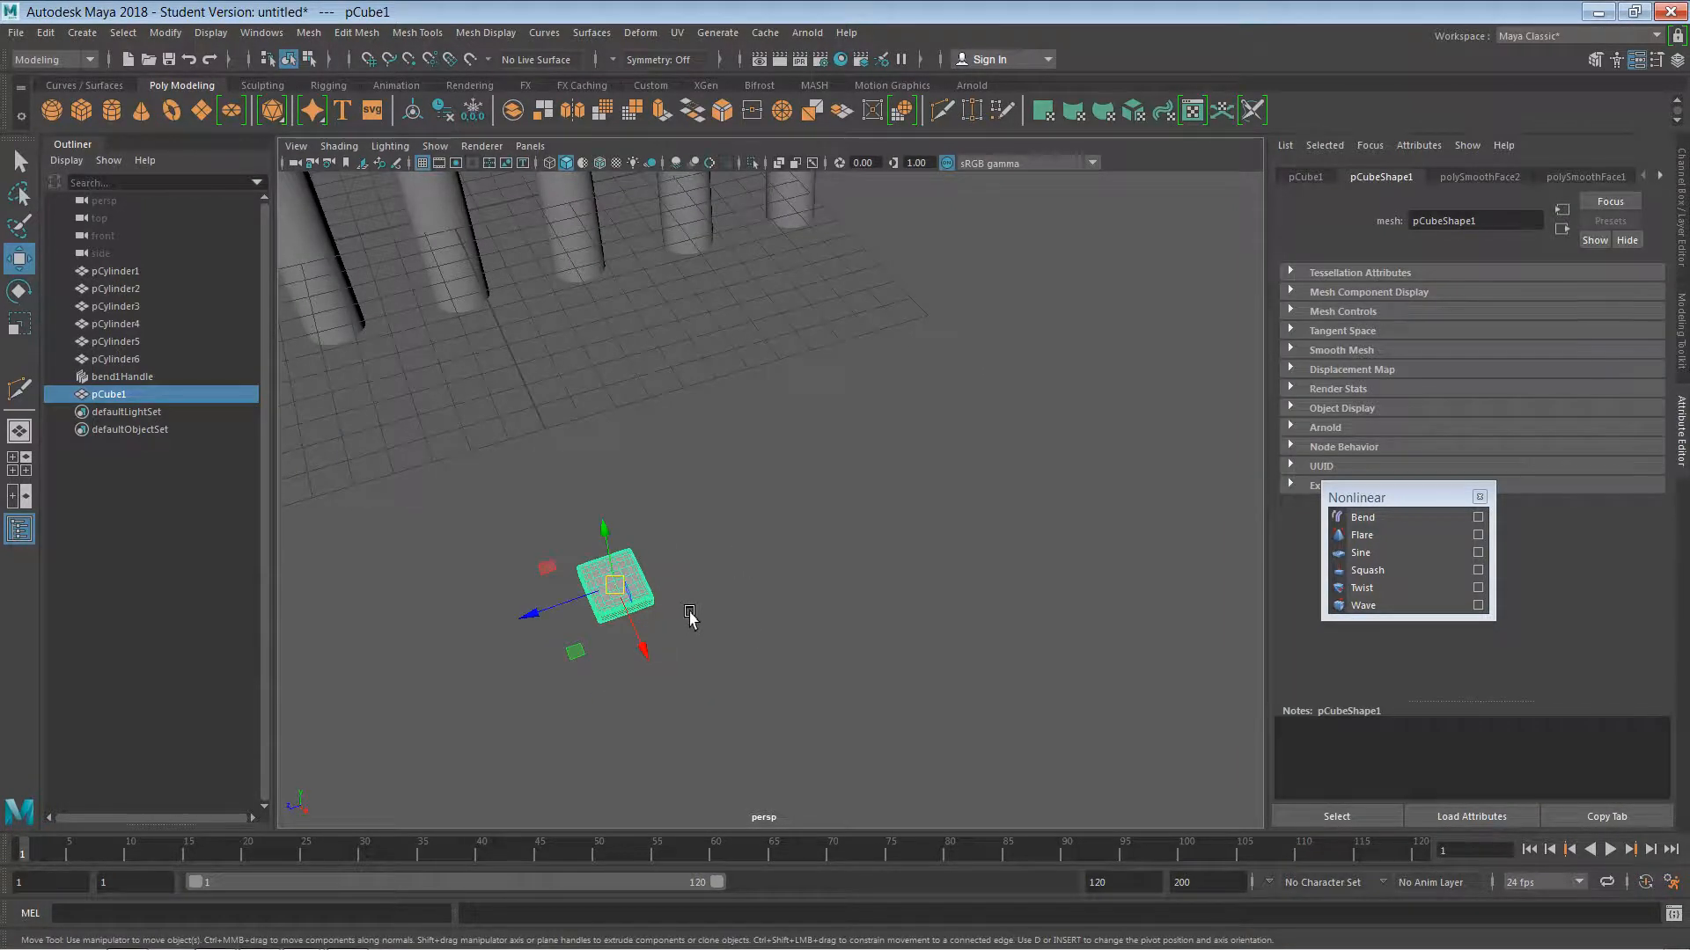
{"action": "left_click_drag", "start_coordinate": [719, 589], "coordinate": [711, 631], "text": "alt"}
{"action": "left_click", "coordinate": [711, 636]}
- Duplicate the slab, lengthen the copy along Z and place it beside the original at about -2.05 in Z
{"action": "left_click", "coordinate": [620, 572]}
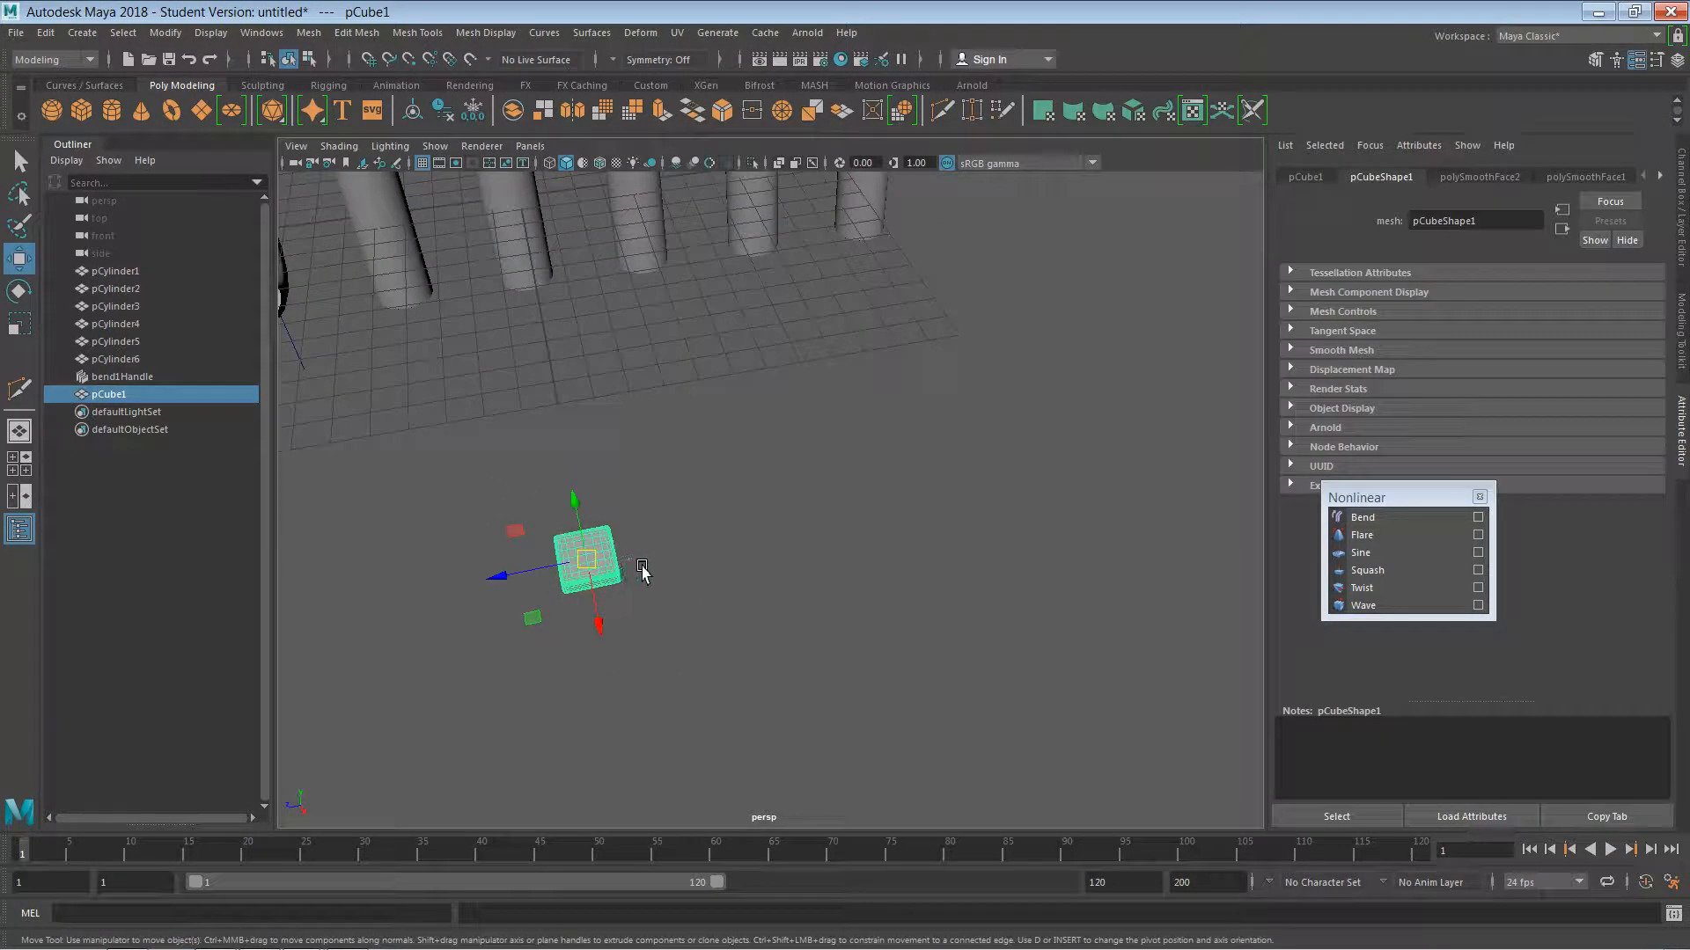
{"action": "key", "text": "ctrl+d"}
{"action": "left_click_drag", "start_coordinate": [543, 577], "coordinate": [616, 561]}
{"action": "key", "text": "r"}
{"action": "key", "text": "w"}
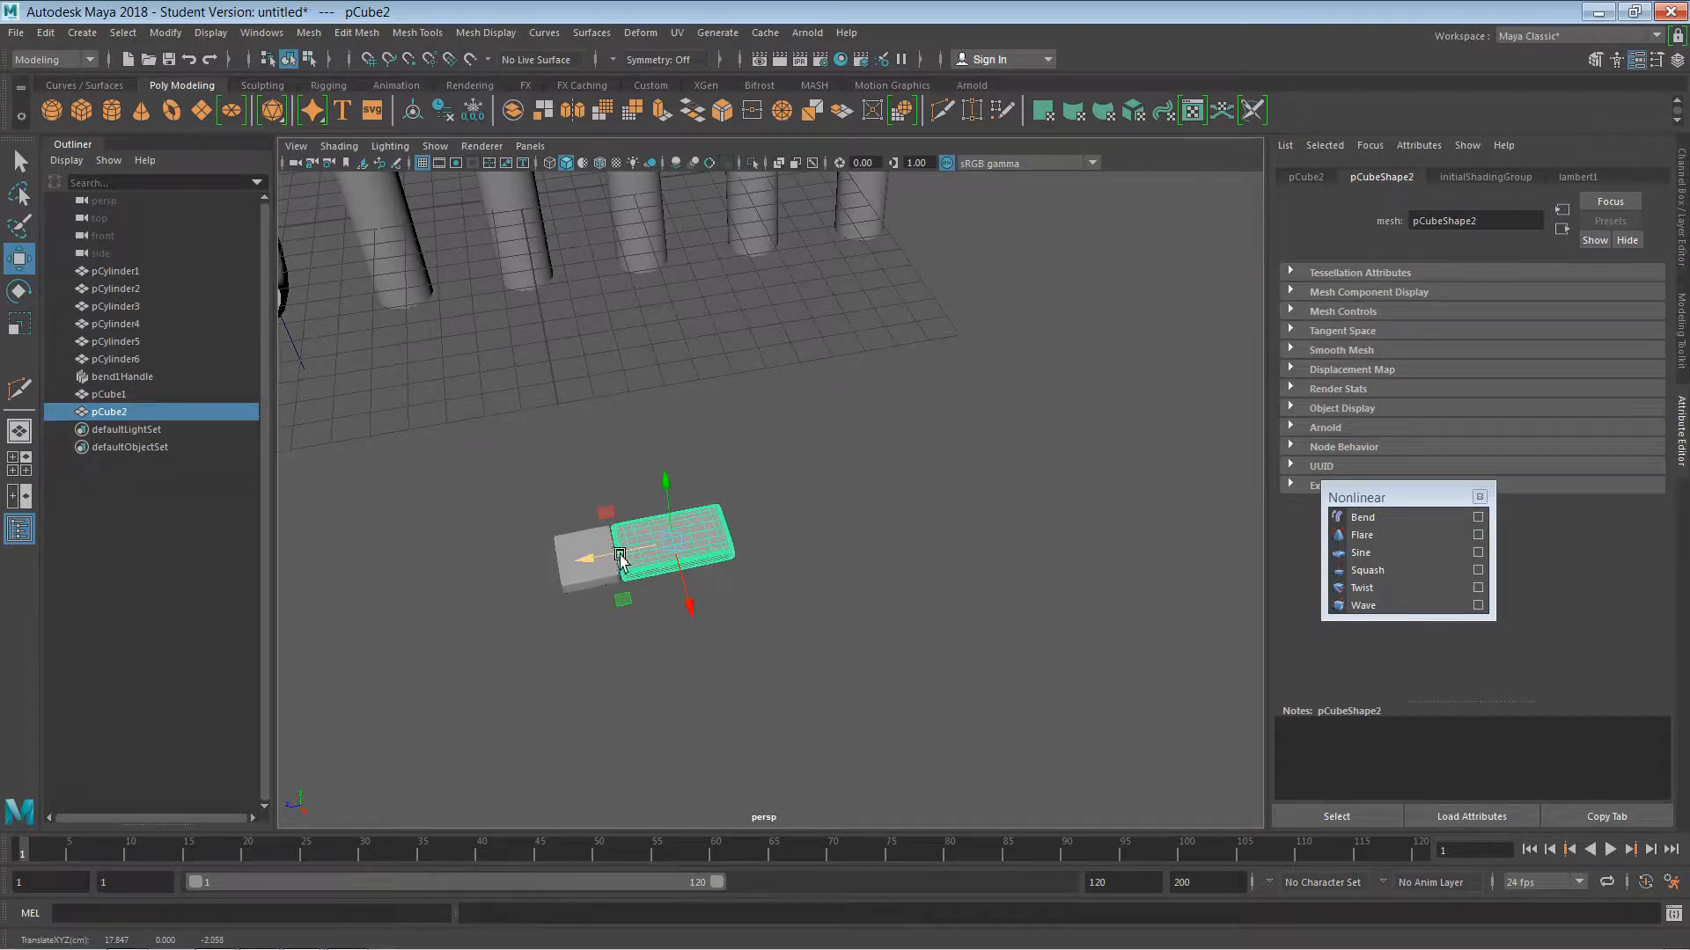
- Duplicate the short and long slabs together and move the copies along Z to continue the row
{"action": "left_click", "coordinate": [585, 576], "text": "shift"}
{"action": "key", "text": "ctrl+d"}
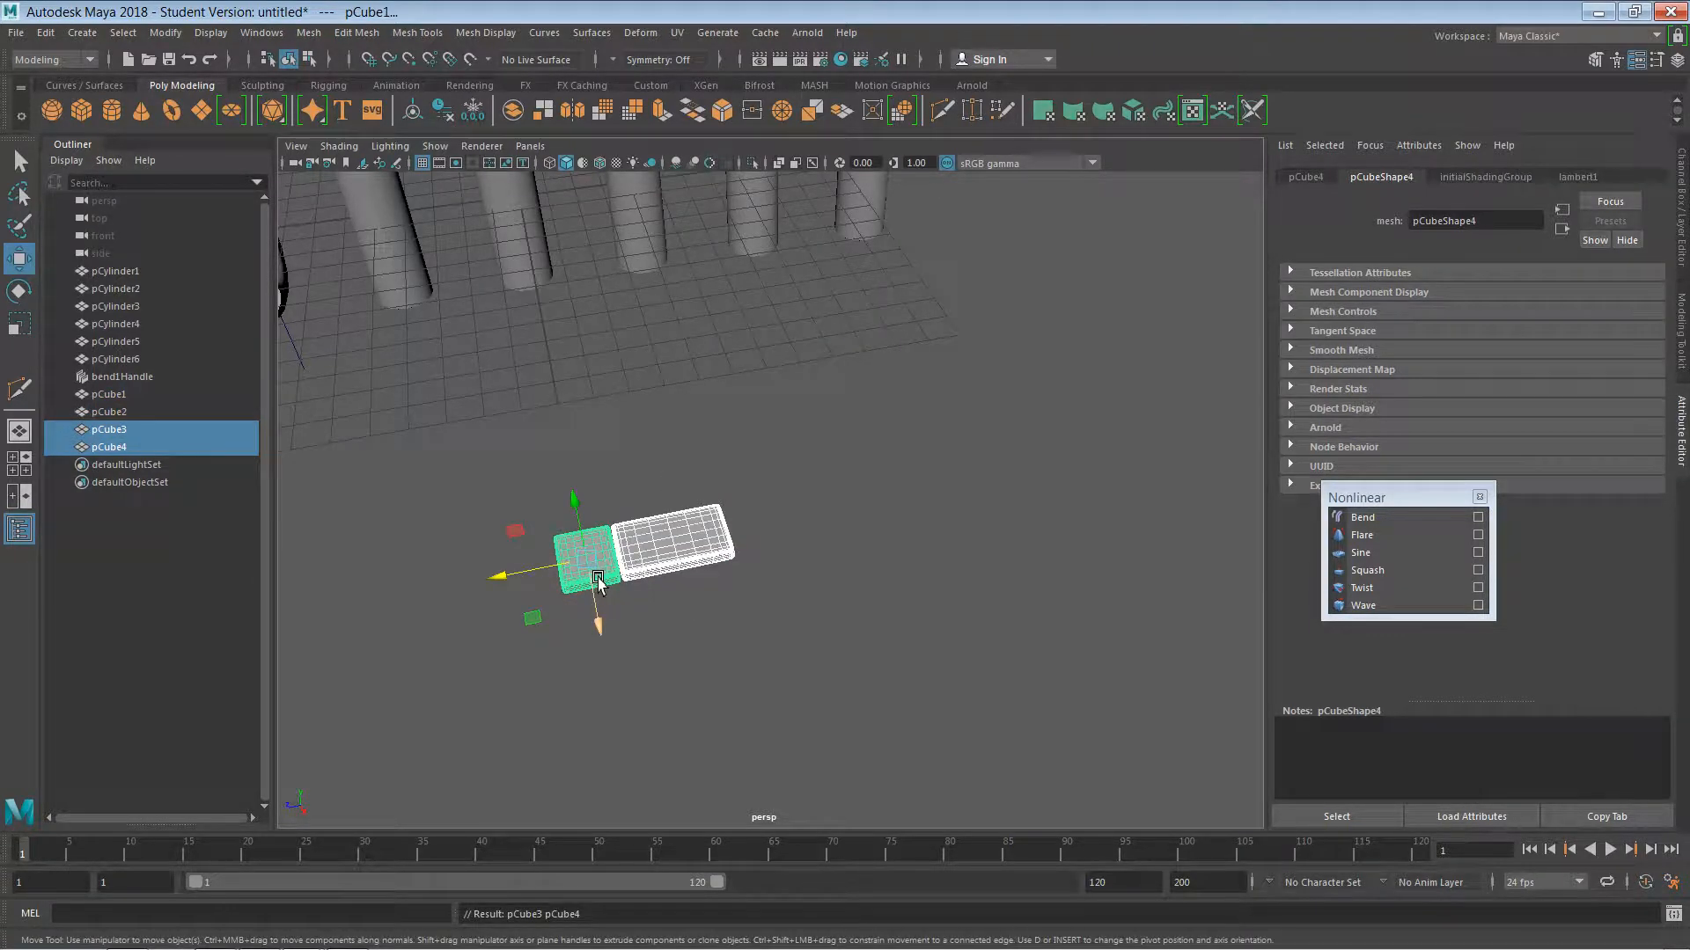
{"action": "left_click_drag", "start_coordinate": [546, 583], "coordinate": [857, 497]}
{"action": "left_click", "coordinate": [765, 612]}
- Add two more copies of the short slab at the row's end, shifting the first one back out of line
{"action": "left_click", "coordinate": [744, 528]}
{"action": "key", "text": "ctrl+d"}
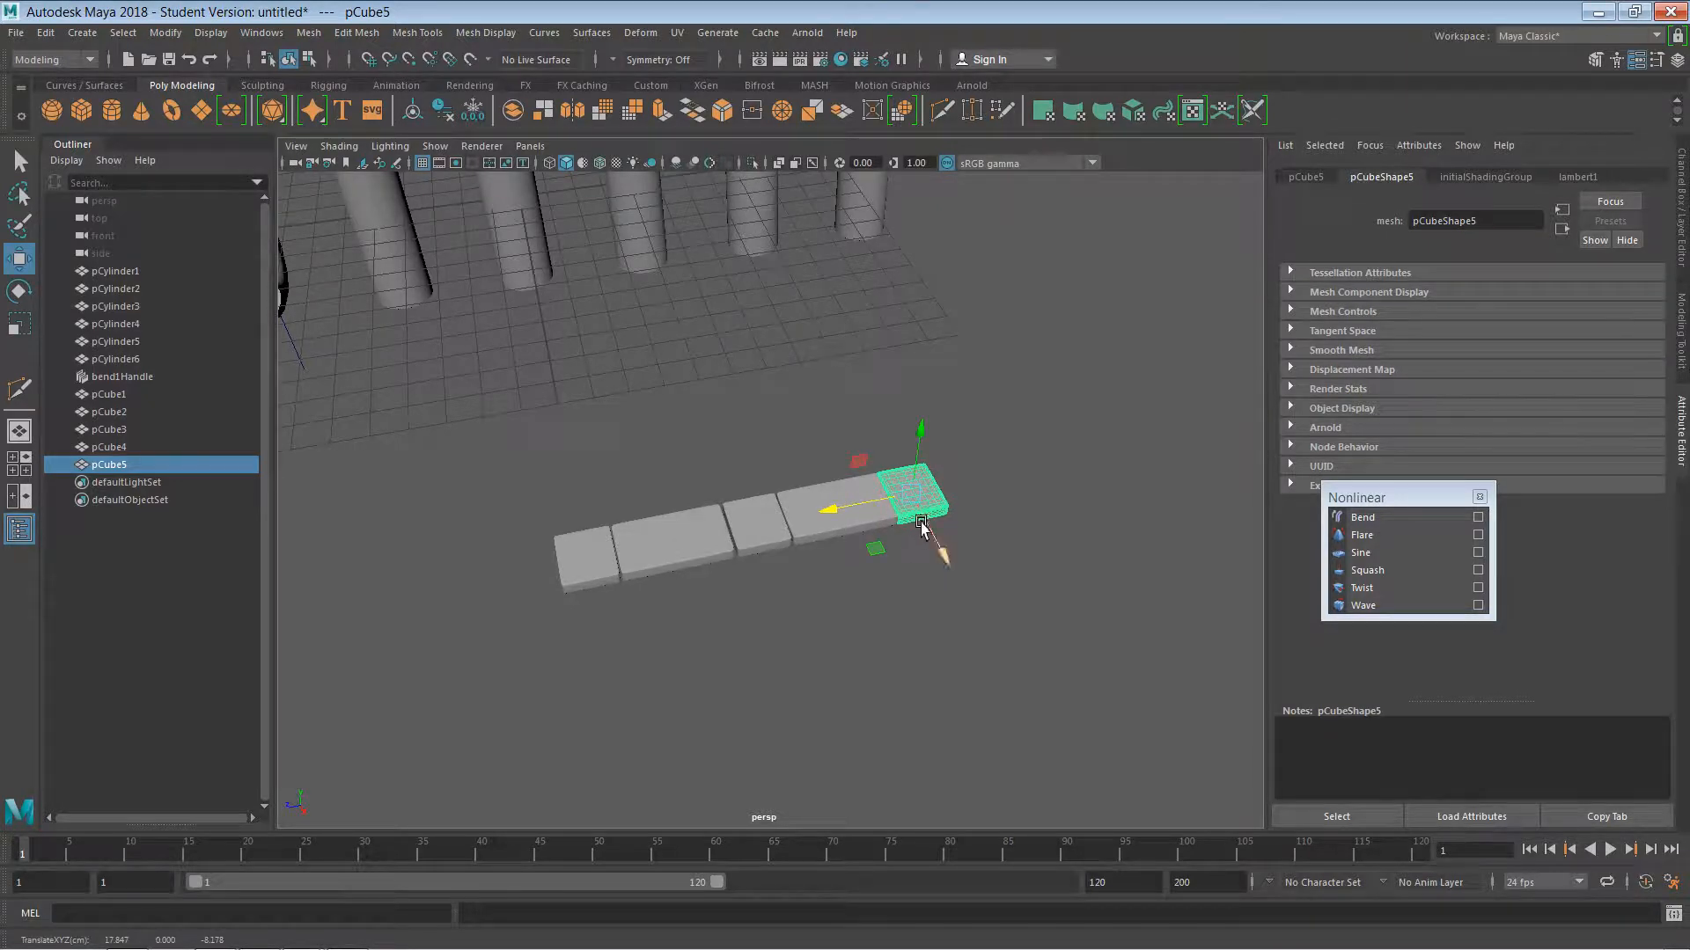
{"action": "left_click", "coordinate": [886, 625]}
{"action": "left_click", "coordinate": [913, 516]}
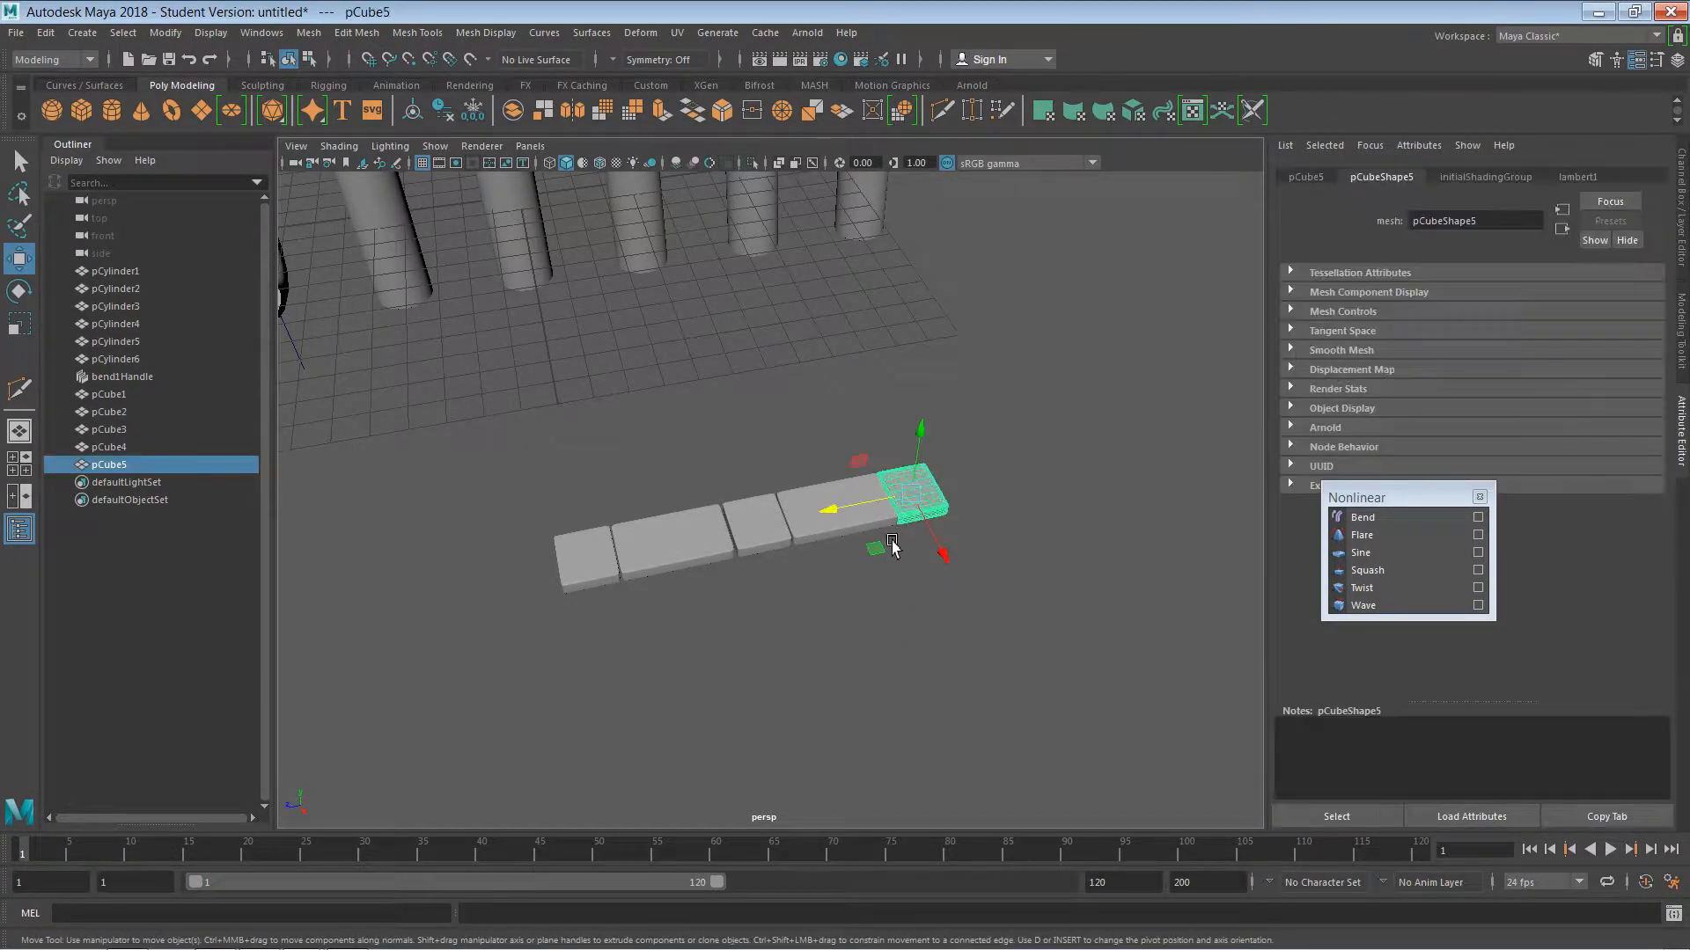
{"action": "key", "text": "ctrl+d"}
{"action": "mouse_move", "coordinate": [835, 507]}
{"action": "left_mouse_down"}
{"action": "mouse_move", "coordinate": [904, 484]}
{"action": "mouse_move", "coordinate": [868, 506]}
{"action": "left_mouse_up"}
{"action": "left_click", "coordinate": [888, 519]}
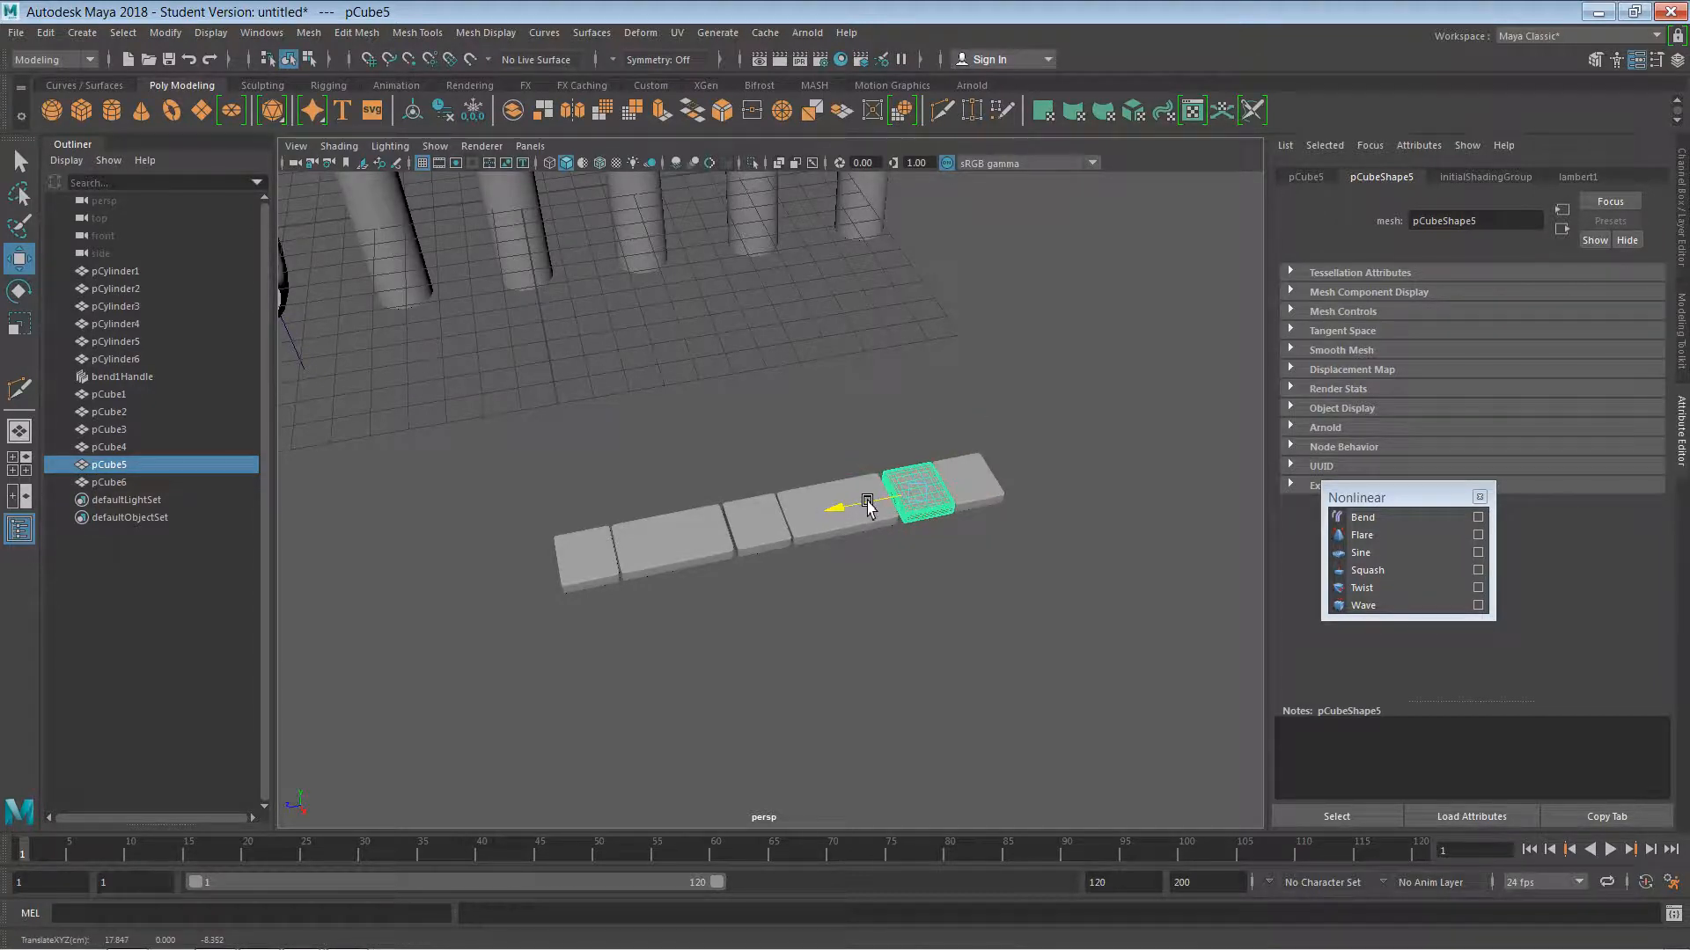
{"action": "left_click_drag", "start_coordinate": [947, 548], "coordinate": [937, 533]}
{"action": "left_click", "coordinate": [986, 526]}
- Rotate the middle short slab slightly and the first long slab about 2.8 degrees around Y
{"action": "left_click", "coordinate": [881, 533]}
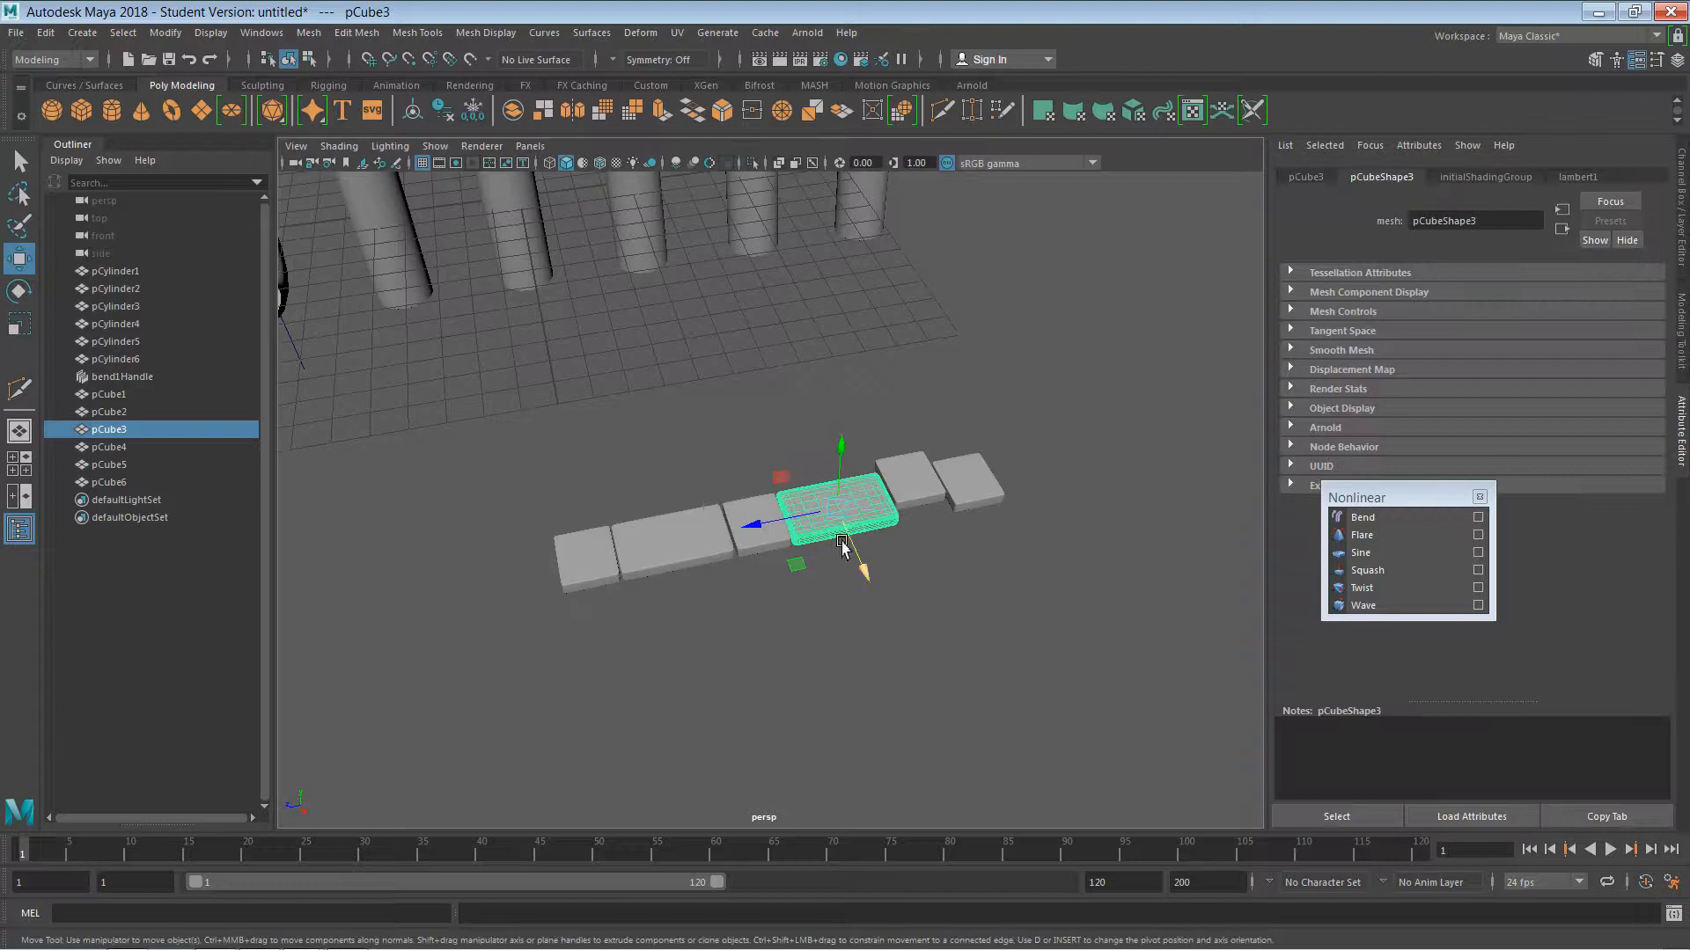
{"action": "left_click", "coordinate": [780, 544]}
{"action": "key", "text": "e"}
{"action": "left_click_drag", "start_coordinate": [774, 574], "coordinate": [790, 584]}
{"action": "left_click", "coordinate": [811, 587]}
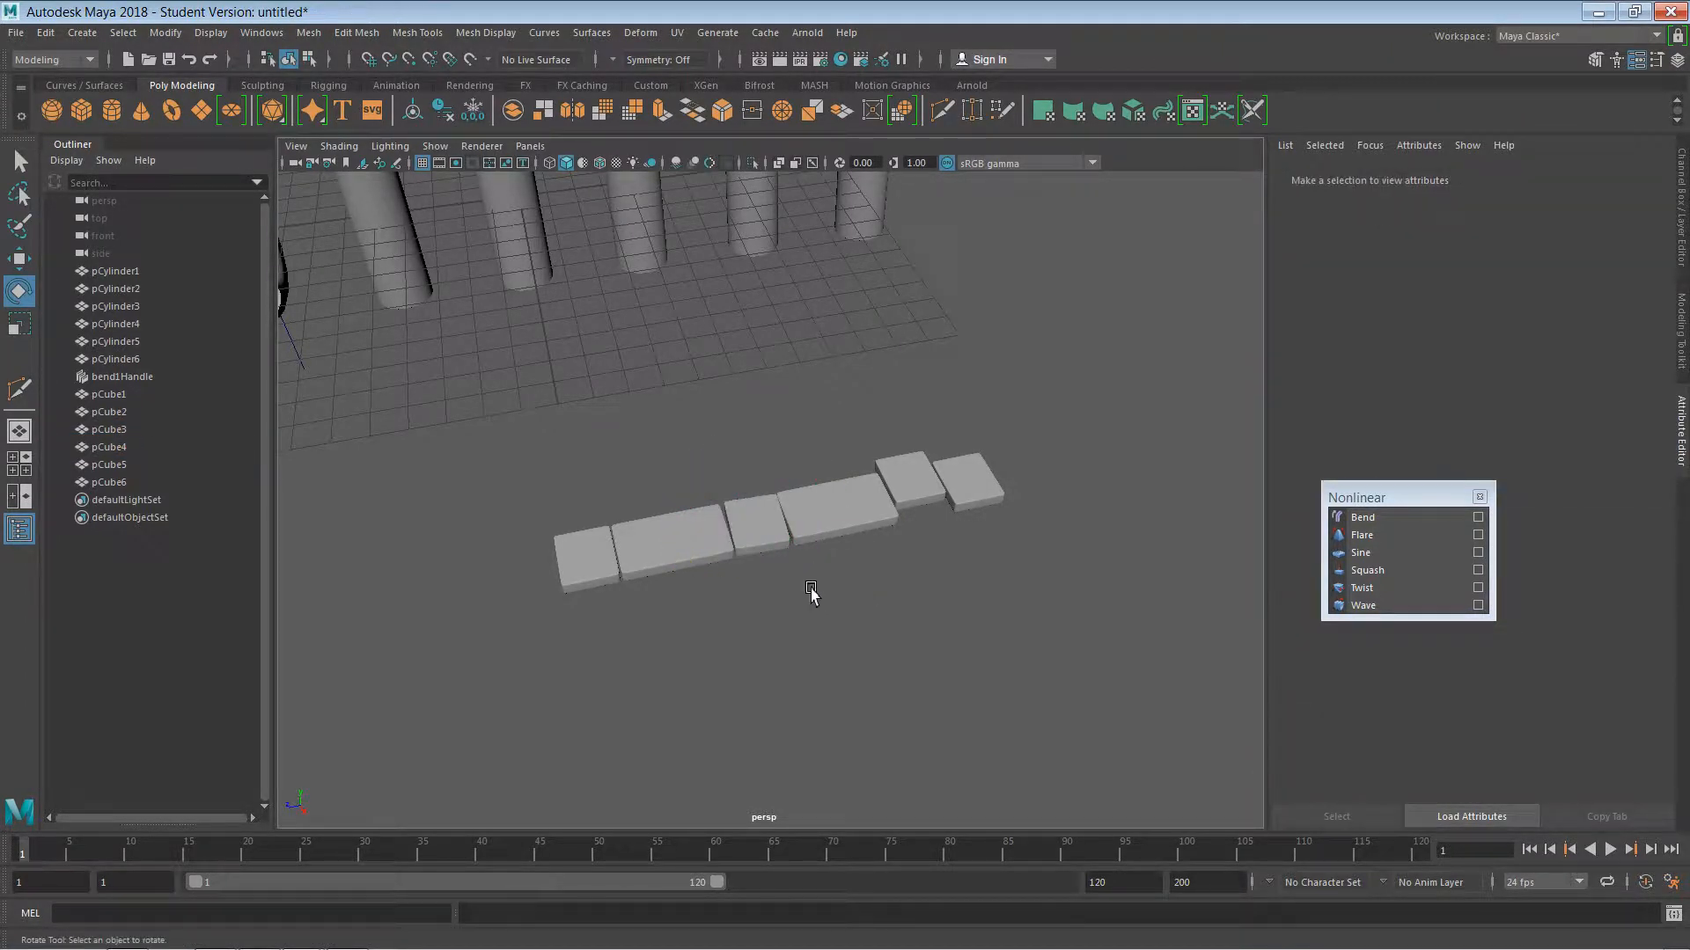
{"action": "left_click", "coordinate": [704, 552]}
{"action": "left_click_drag", "start_coordinate": [727, 570], "coordinate": [732, 581]}
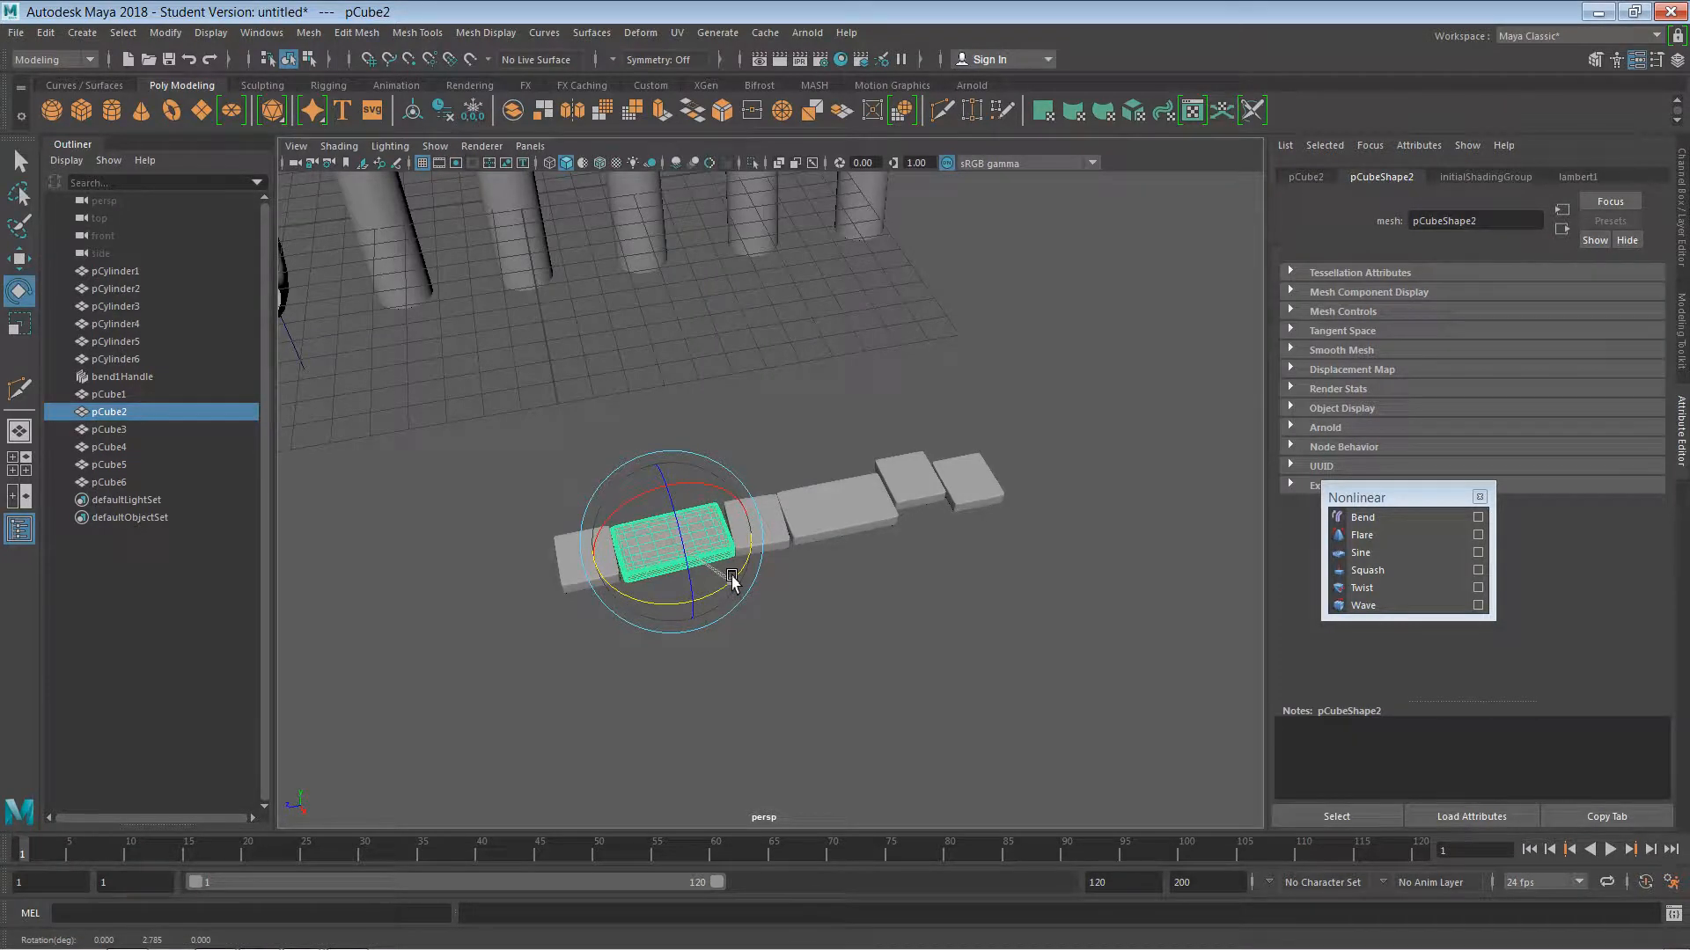
{"action": "left_click", "coordinate": [715, 586]}
- Tilt the first short slab so that it rests unevenly against its neighbour
{"action": "left_click", "coordinate": [619, 578]}
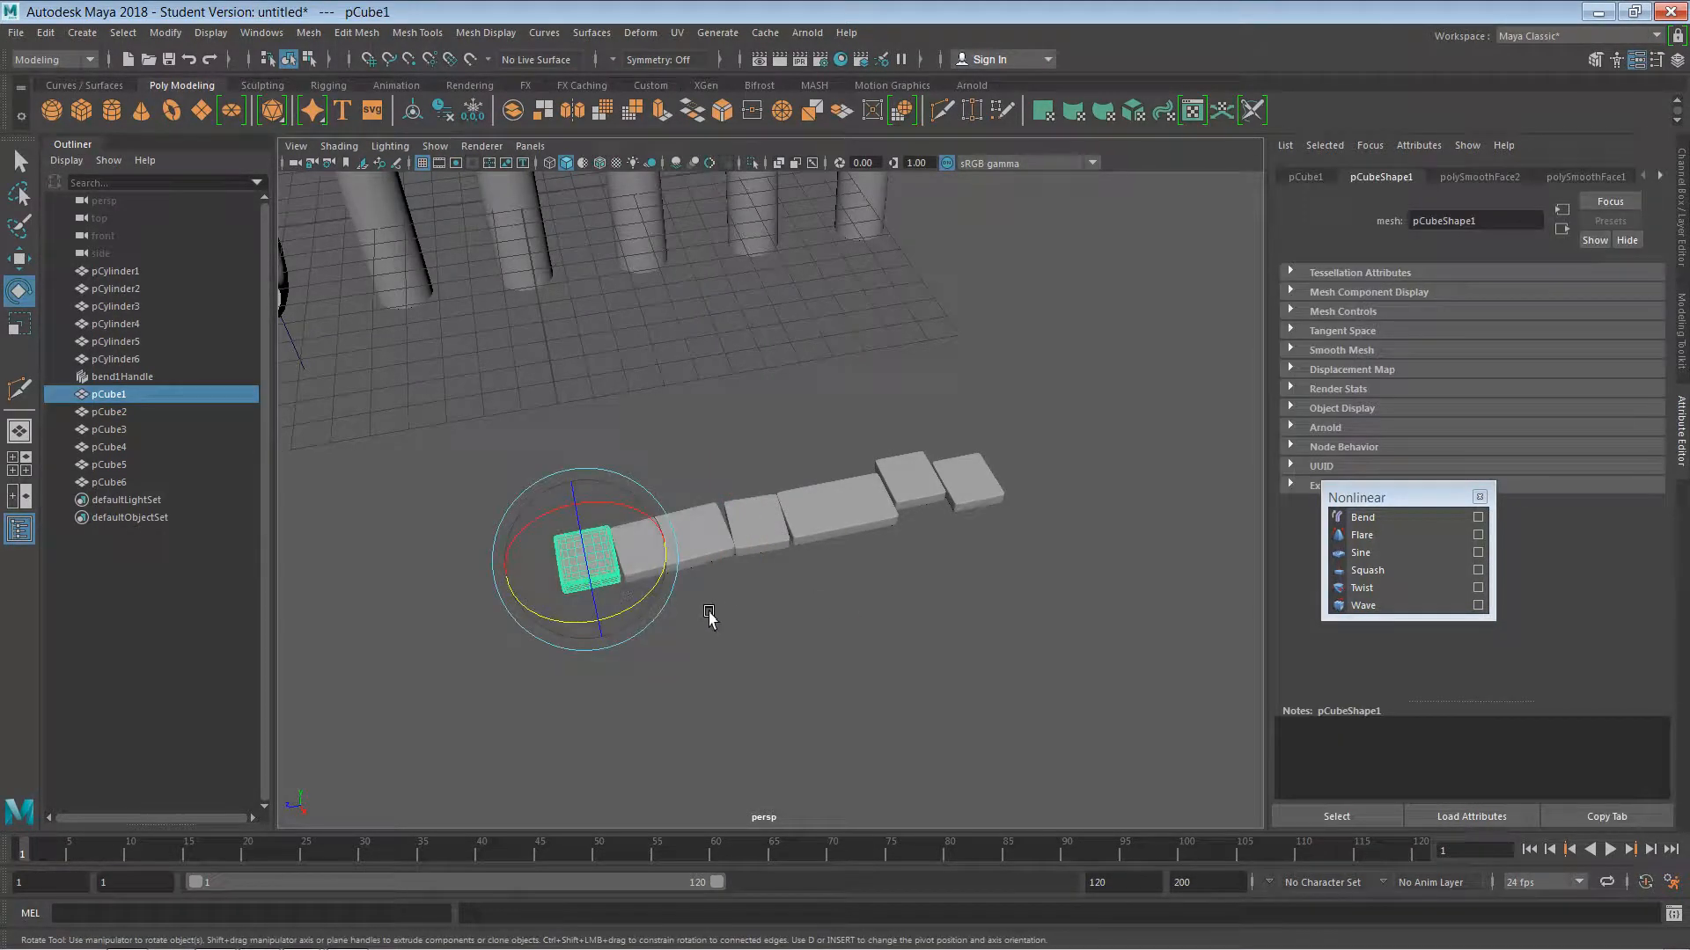
{"action": "left_click_drag", "start_coordinate": [776, 674], "coordinate": [709, 563], "text": "alt"}
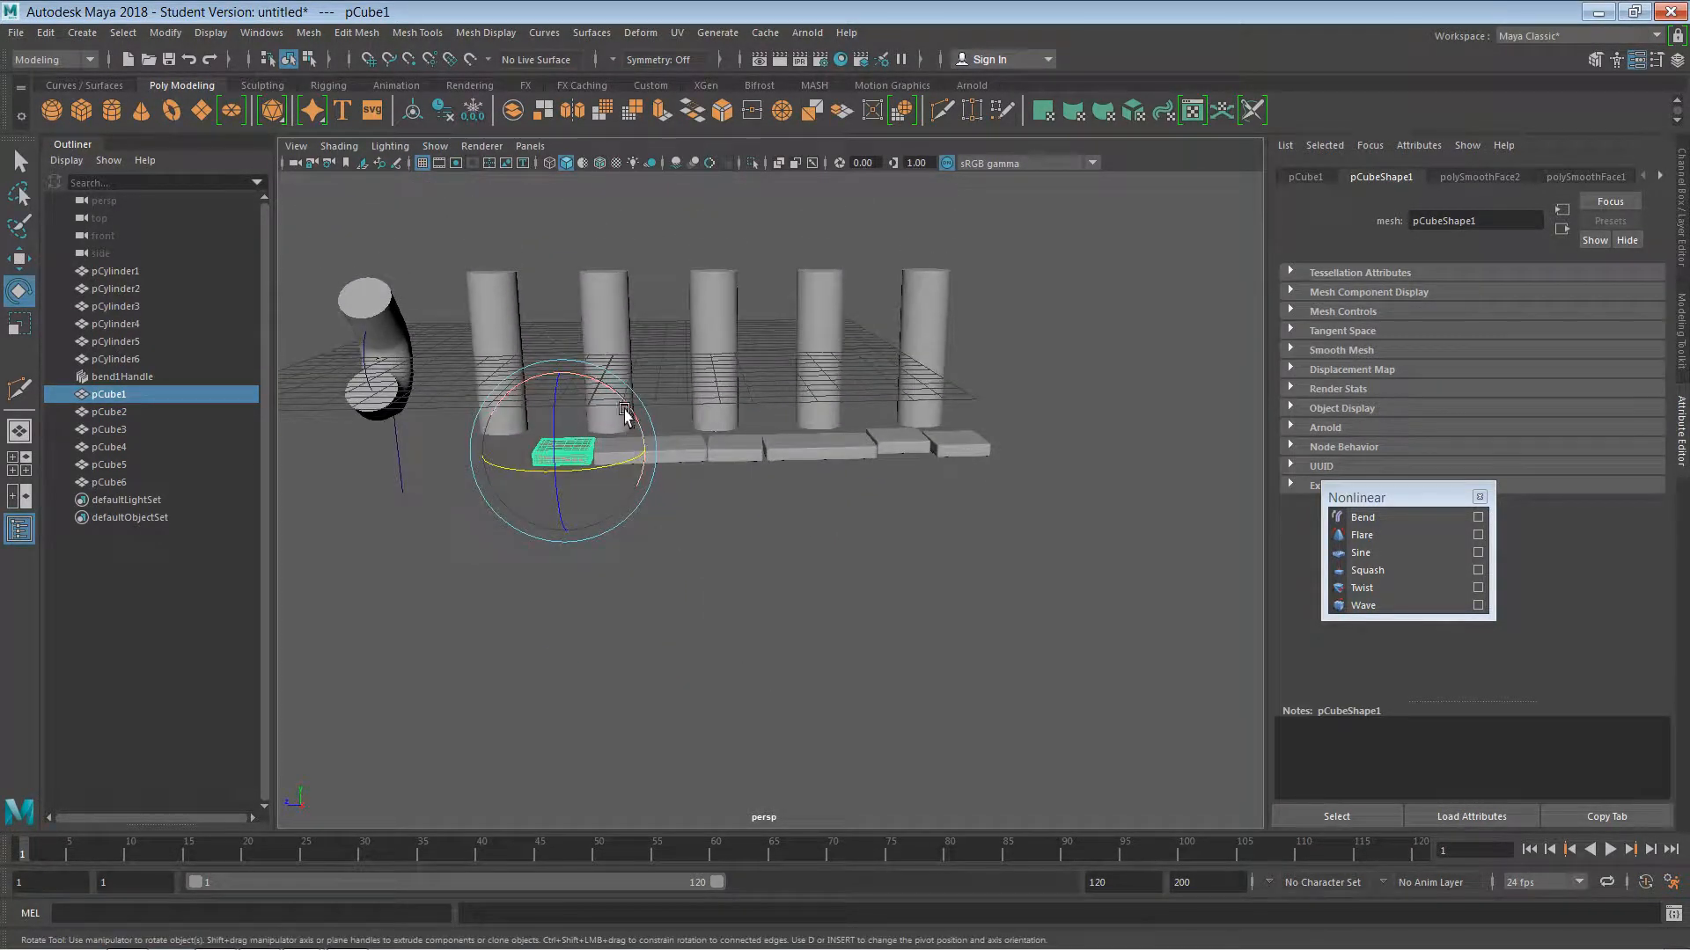
{"action": "left_click_drag", "start_coordinate": [639, 418], "coordinate": [557, 454]}
{"action": "key", "text": "w"}
{"action": "left_click", "coordinate": [735, 588]}
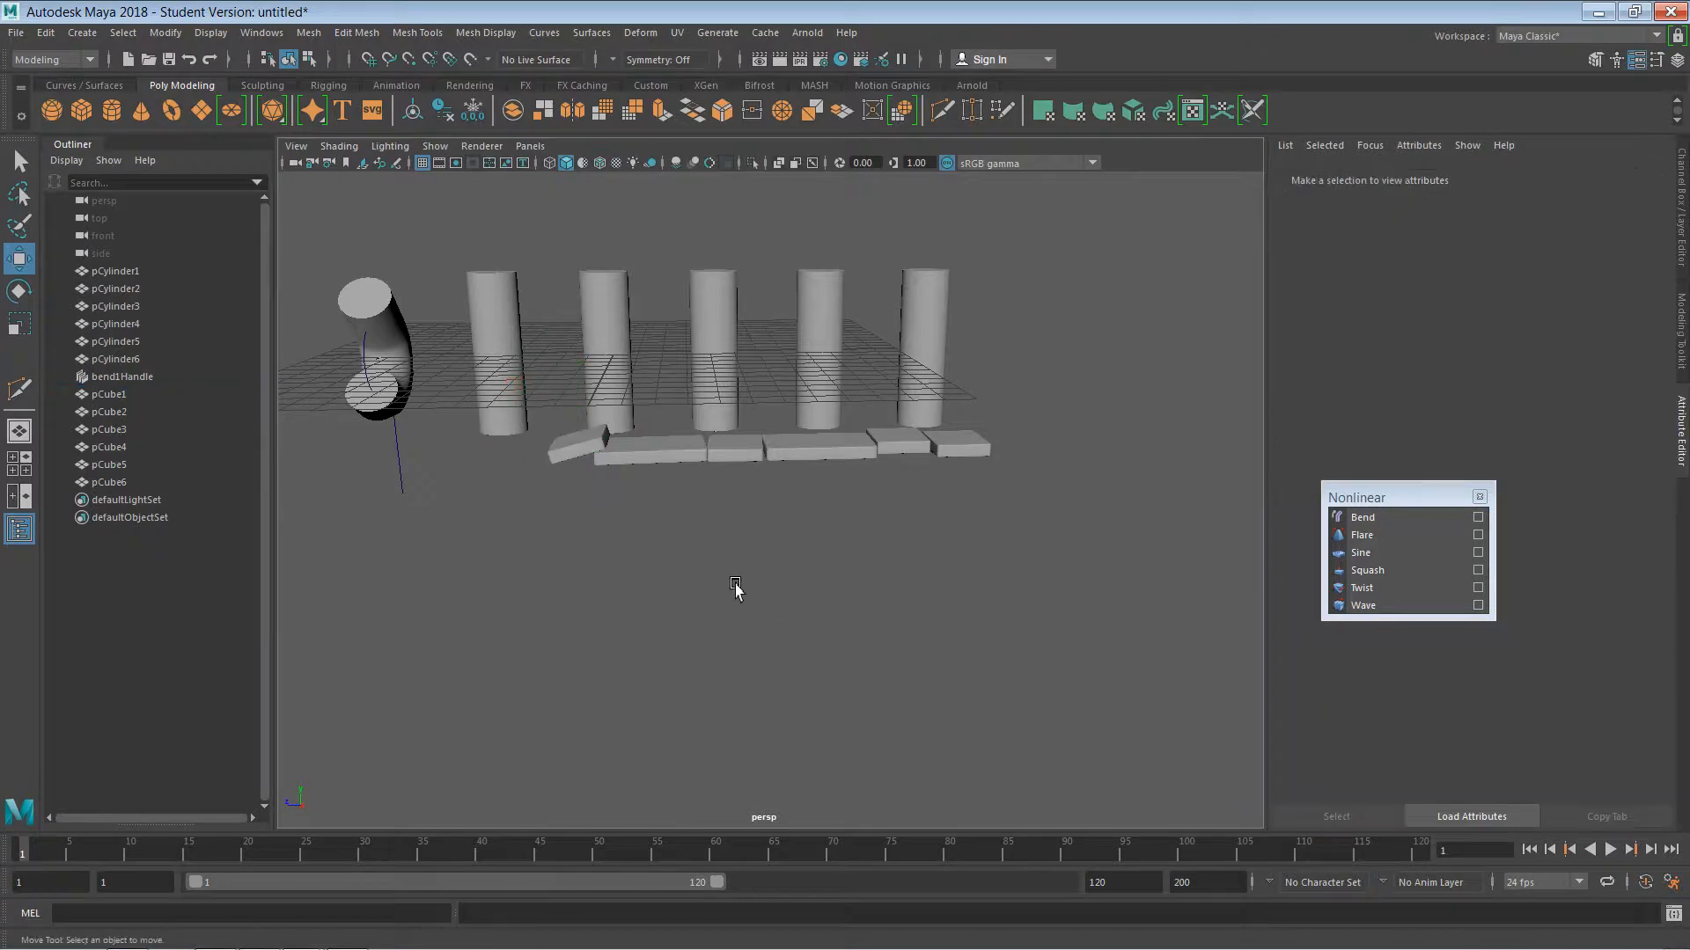
- Duplicate all six slabs and move the copies along Z to double the row's length
{"action": "left_click_drag", "start_coordinate": [758, 617], "coordinate": [756, 666], "text": "alt"}
{"action": "left_click_drag", "start_coordinate": [478, 456], "coordinate": [1029, 597]}
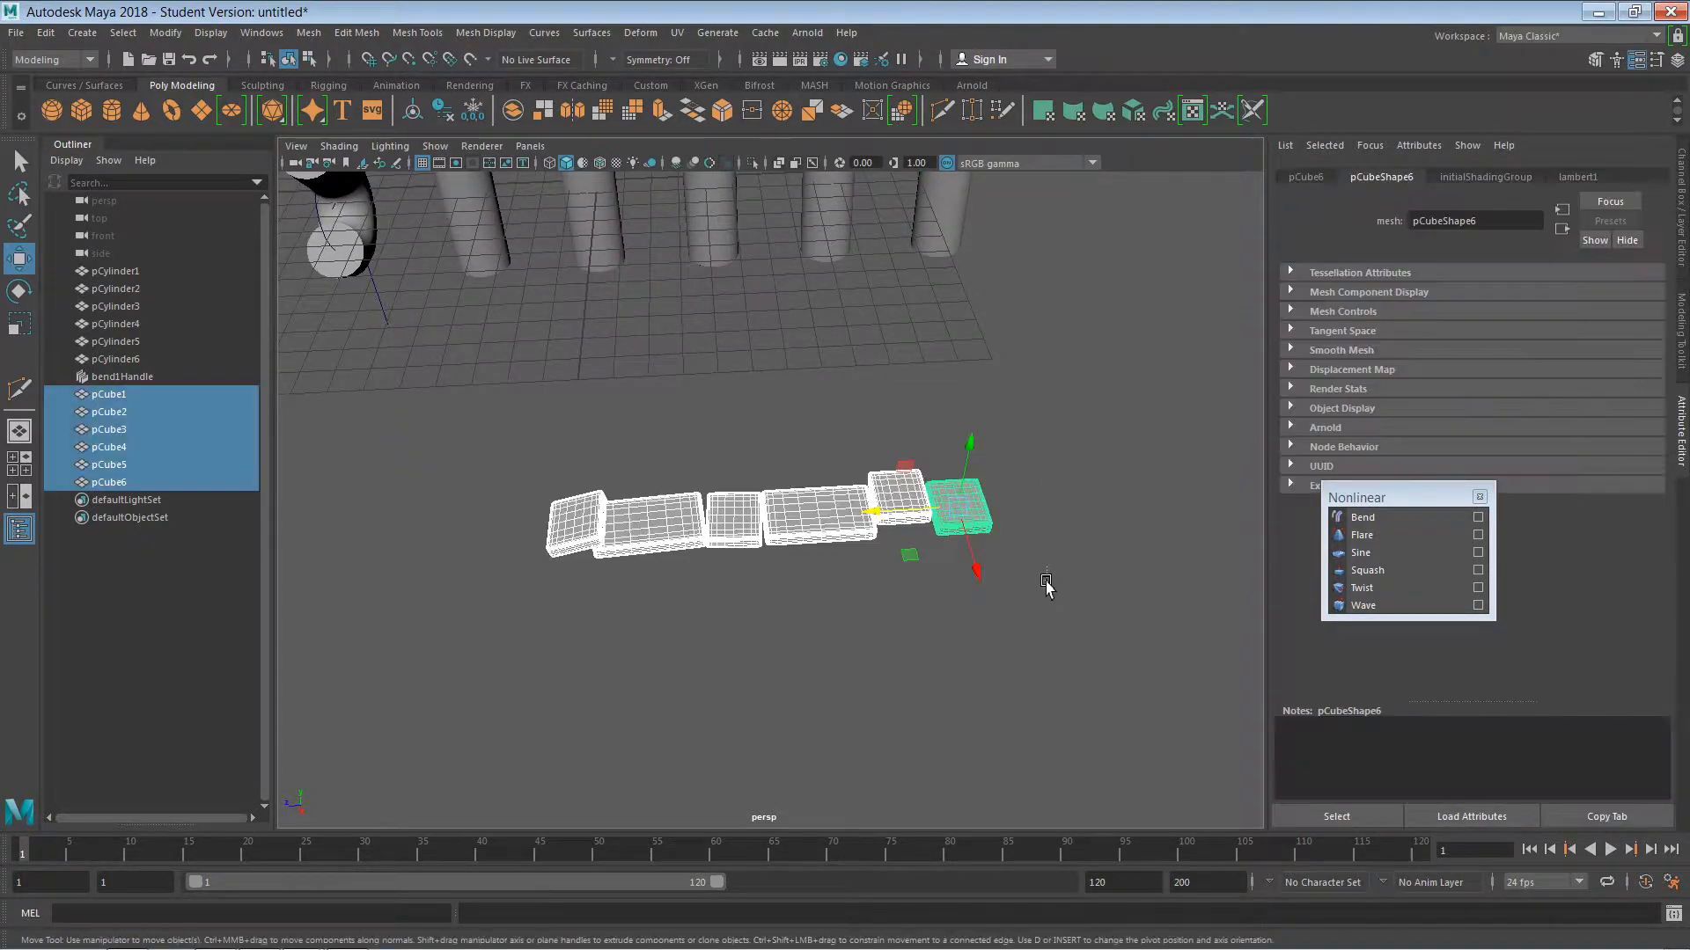
{"action": "key", "text": "ctrl+d"}
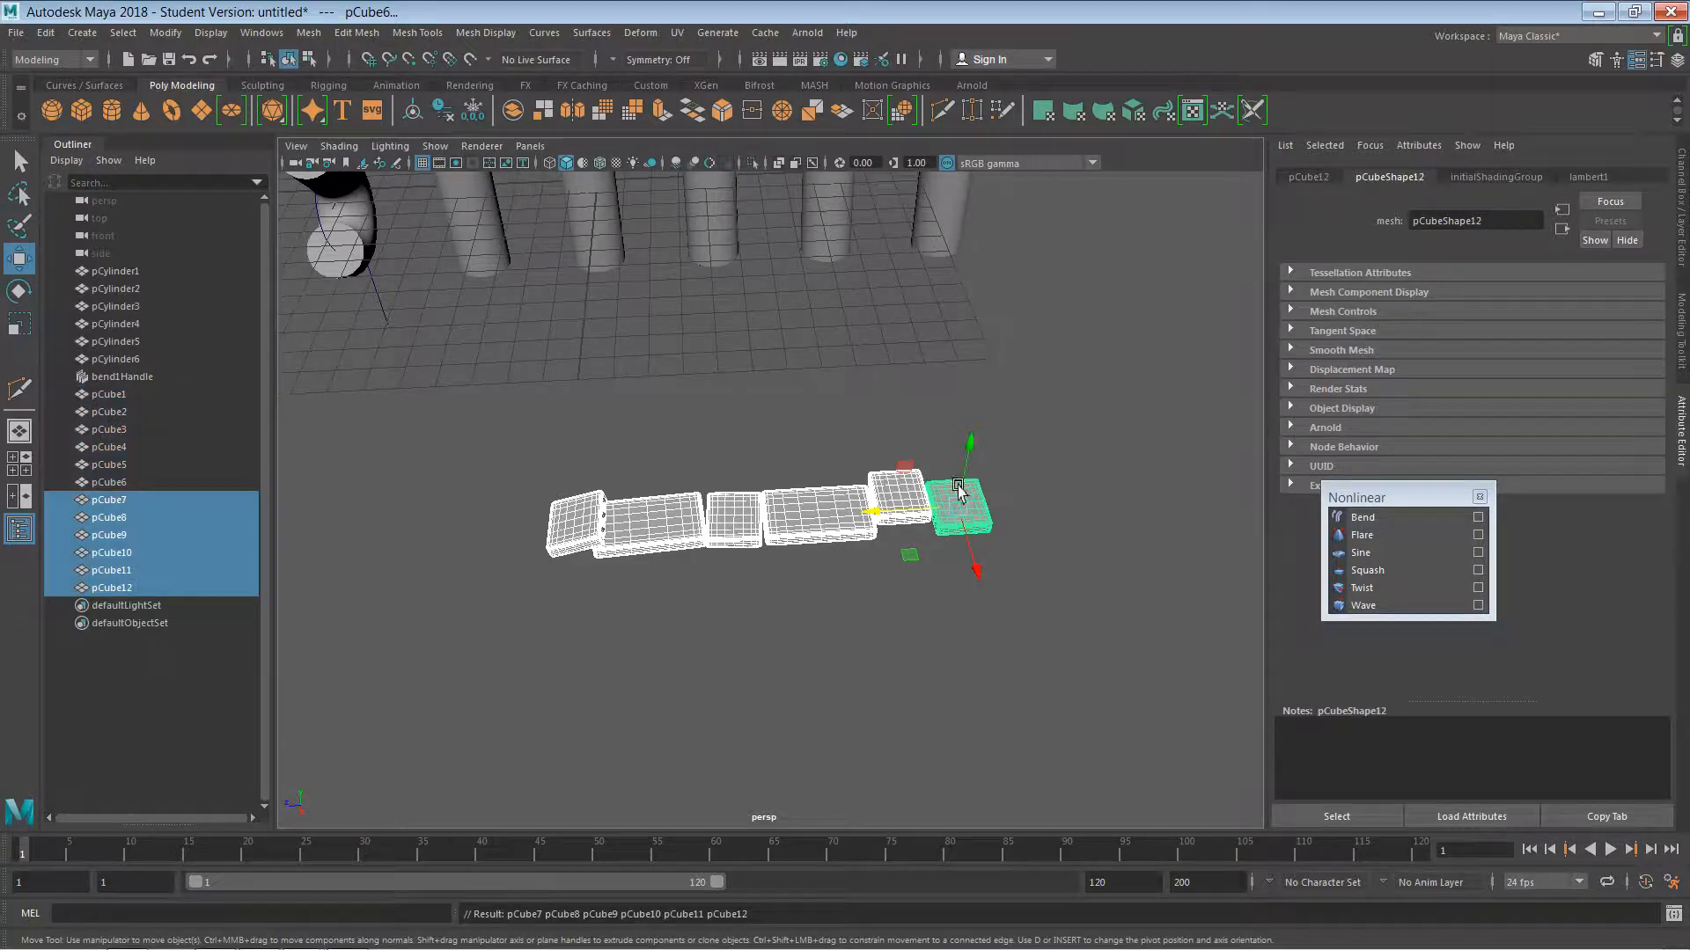
{"action": "left_click_drag", "start_coordinate": [921, 515], "coordinate": [1337, 458]}
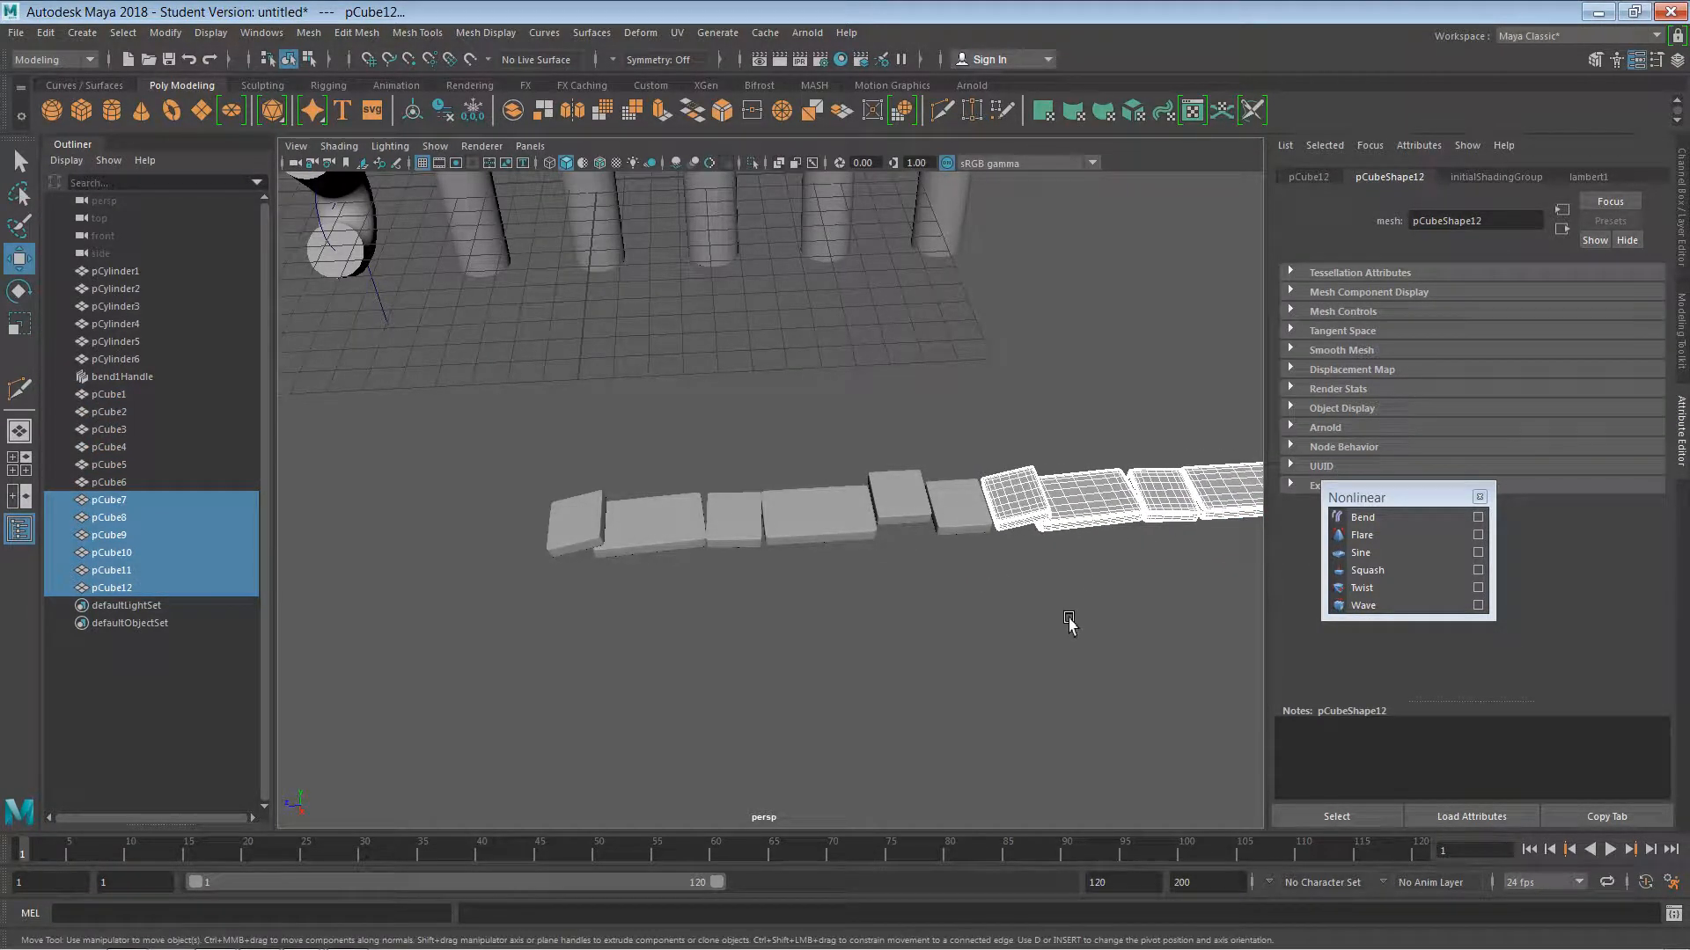
- Duplicate the twelve-slab row as a second row in front, offset lengthwise, at about 19.47 in X and -15.35 in Z
{"action": "right_click_drag", "start_coordinate": [1071, 621], "coordinate": [714, 656], "text": "alt"}
{"action": "middle_click_drag", "start_coordinate": [916, 611], "coordinate": [723, 659], "text": "alt"}
{"action": "left_click", "coordinate": [723, 662]}
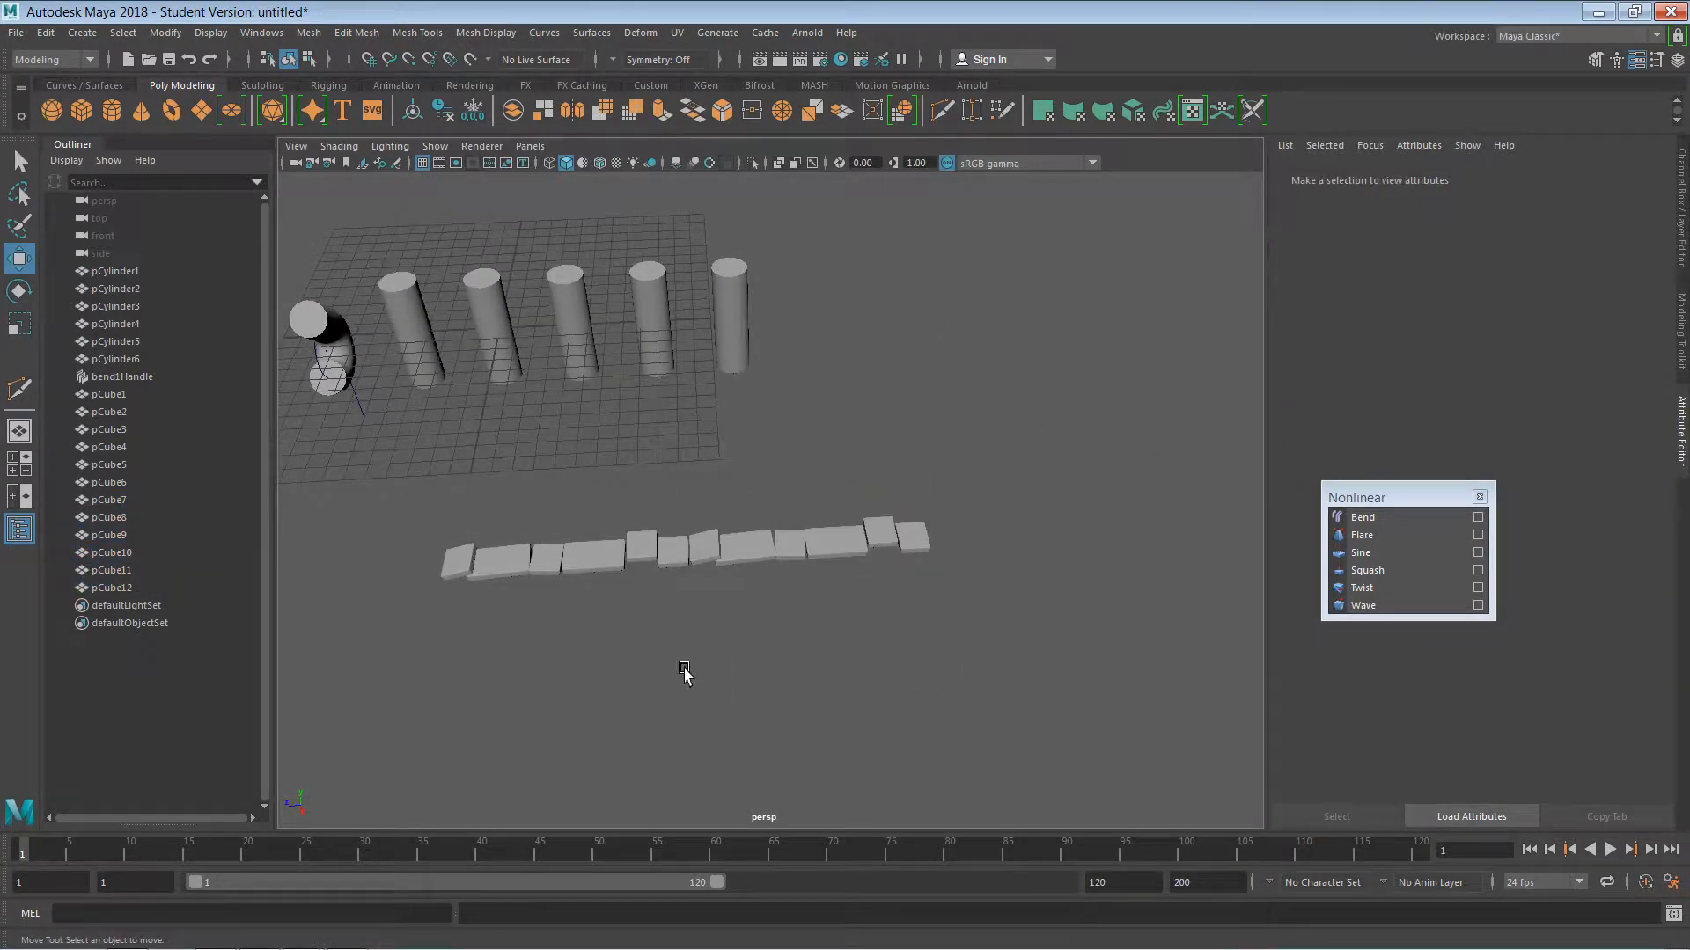
{"action": "left_click_drag", "start_coordinate": [407, 526], "coordinate": [943, 622]}
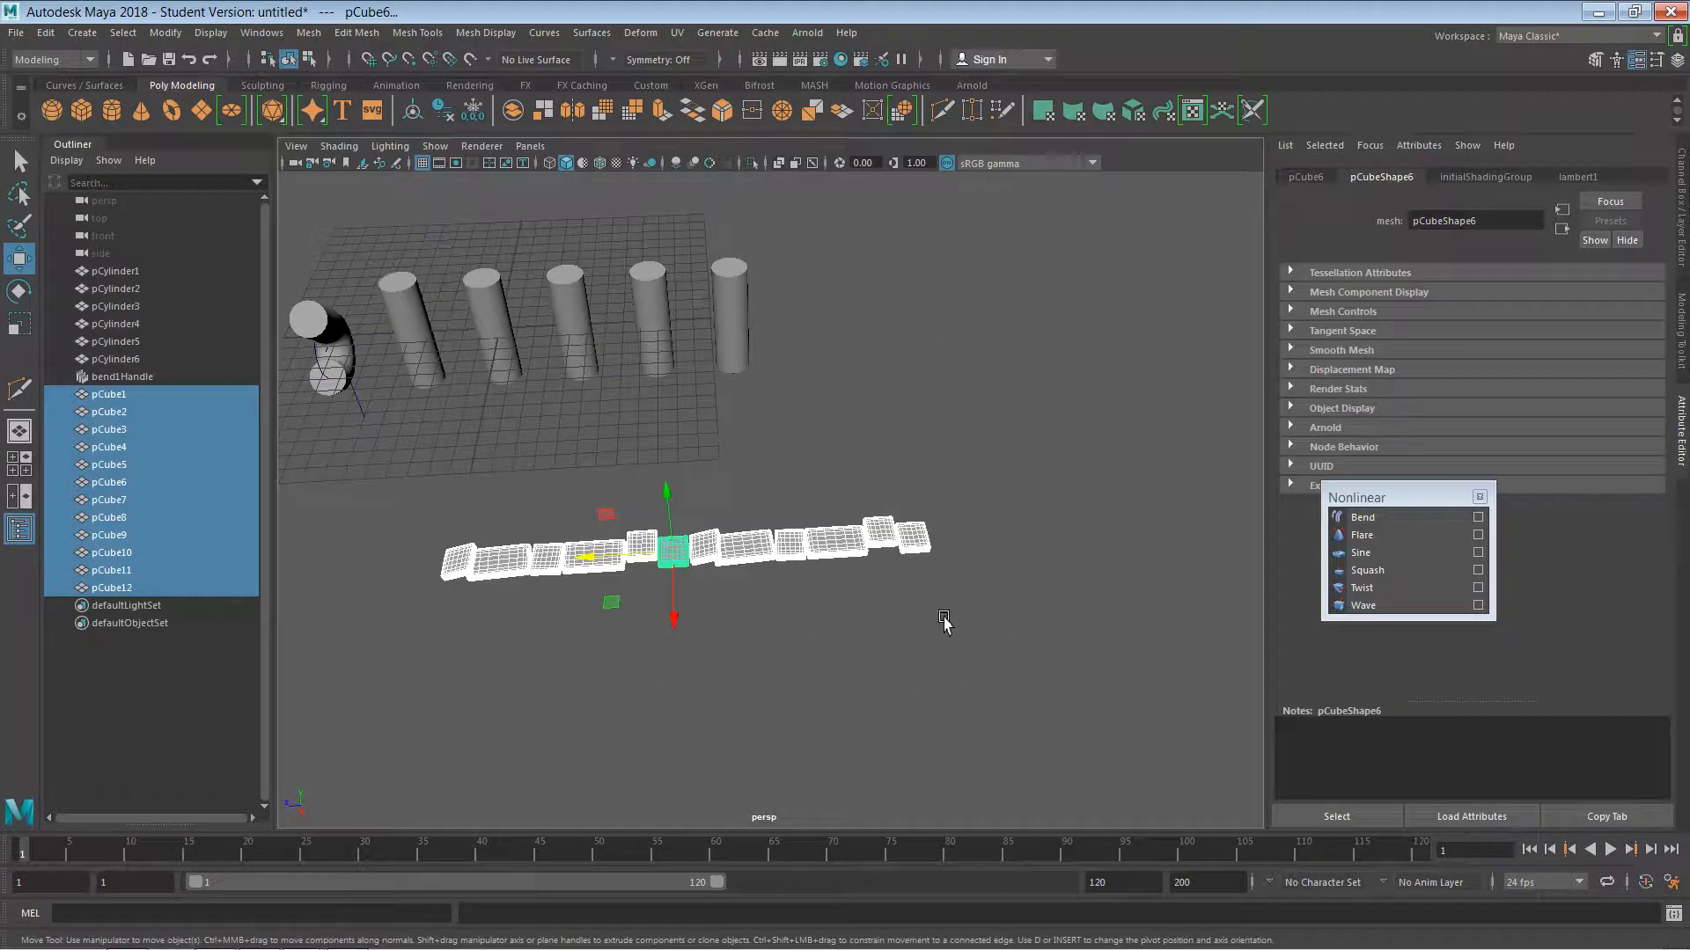
{"action": "key", "text": "ctrl+d"}
{"action": "left_click_drag", "start_coordinate": [675, 613], "coordinate": [670, 578]}
{"action": "left_click_drag", "start_coordinate": [664, 515], "coordinate": [810, 646]}
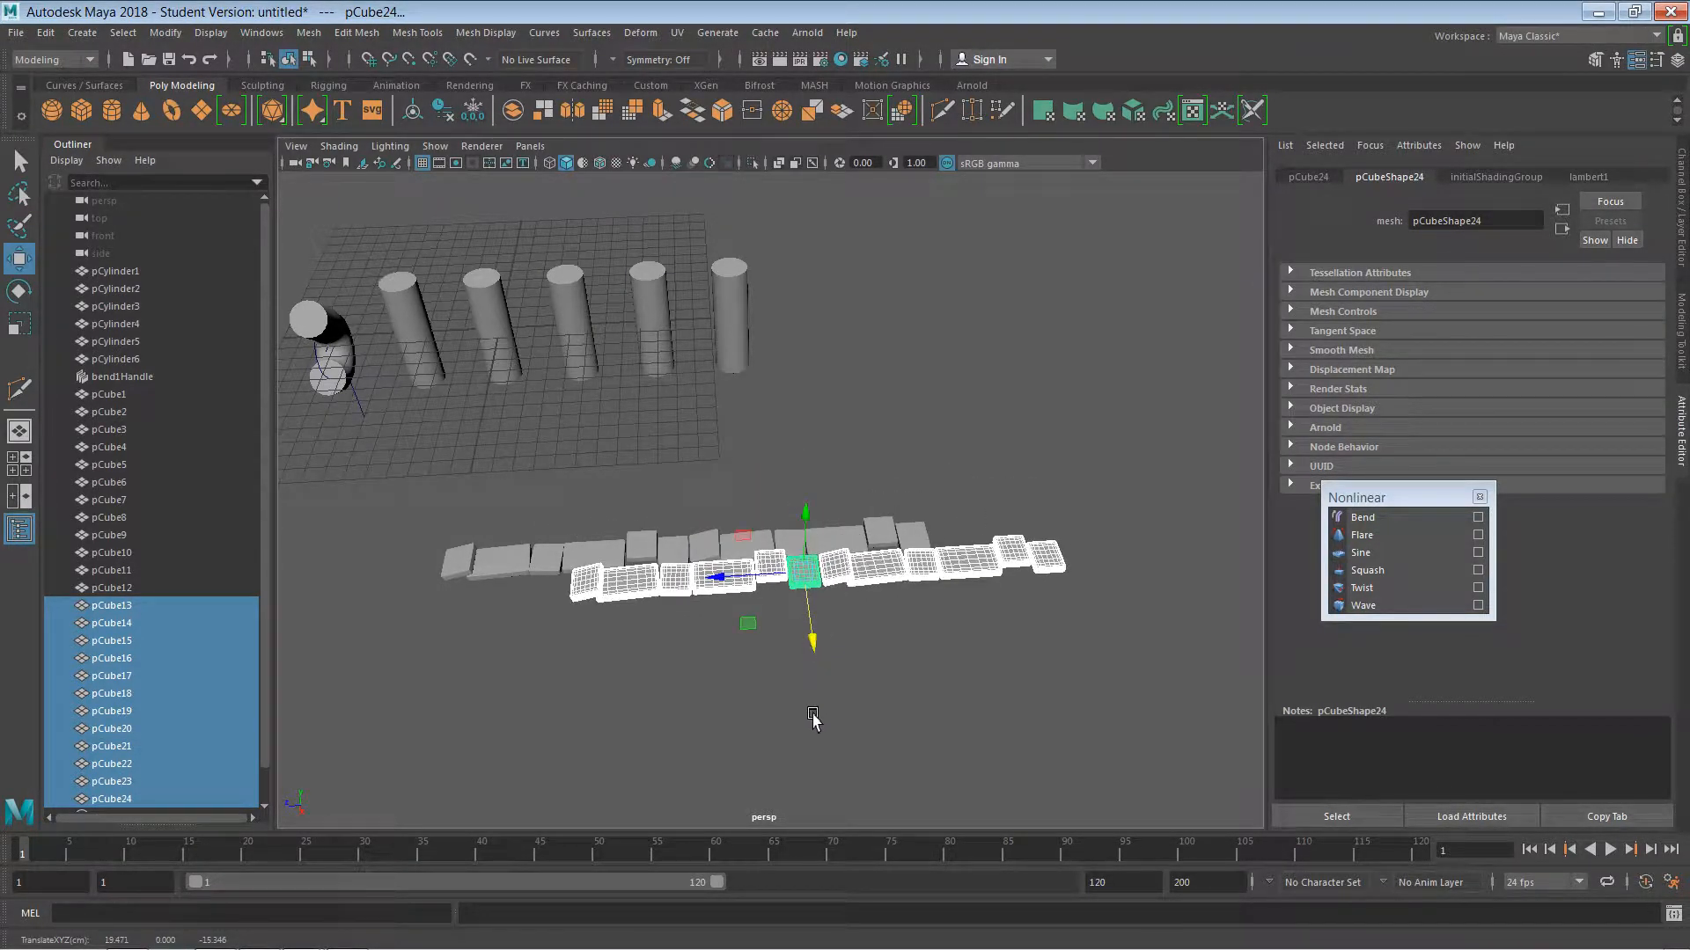
{"action": "left_click", "coordinate": [827, 704]}
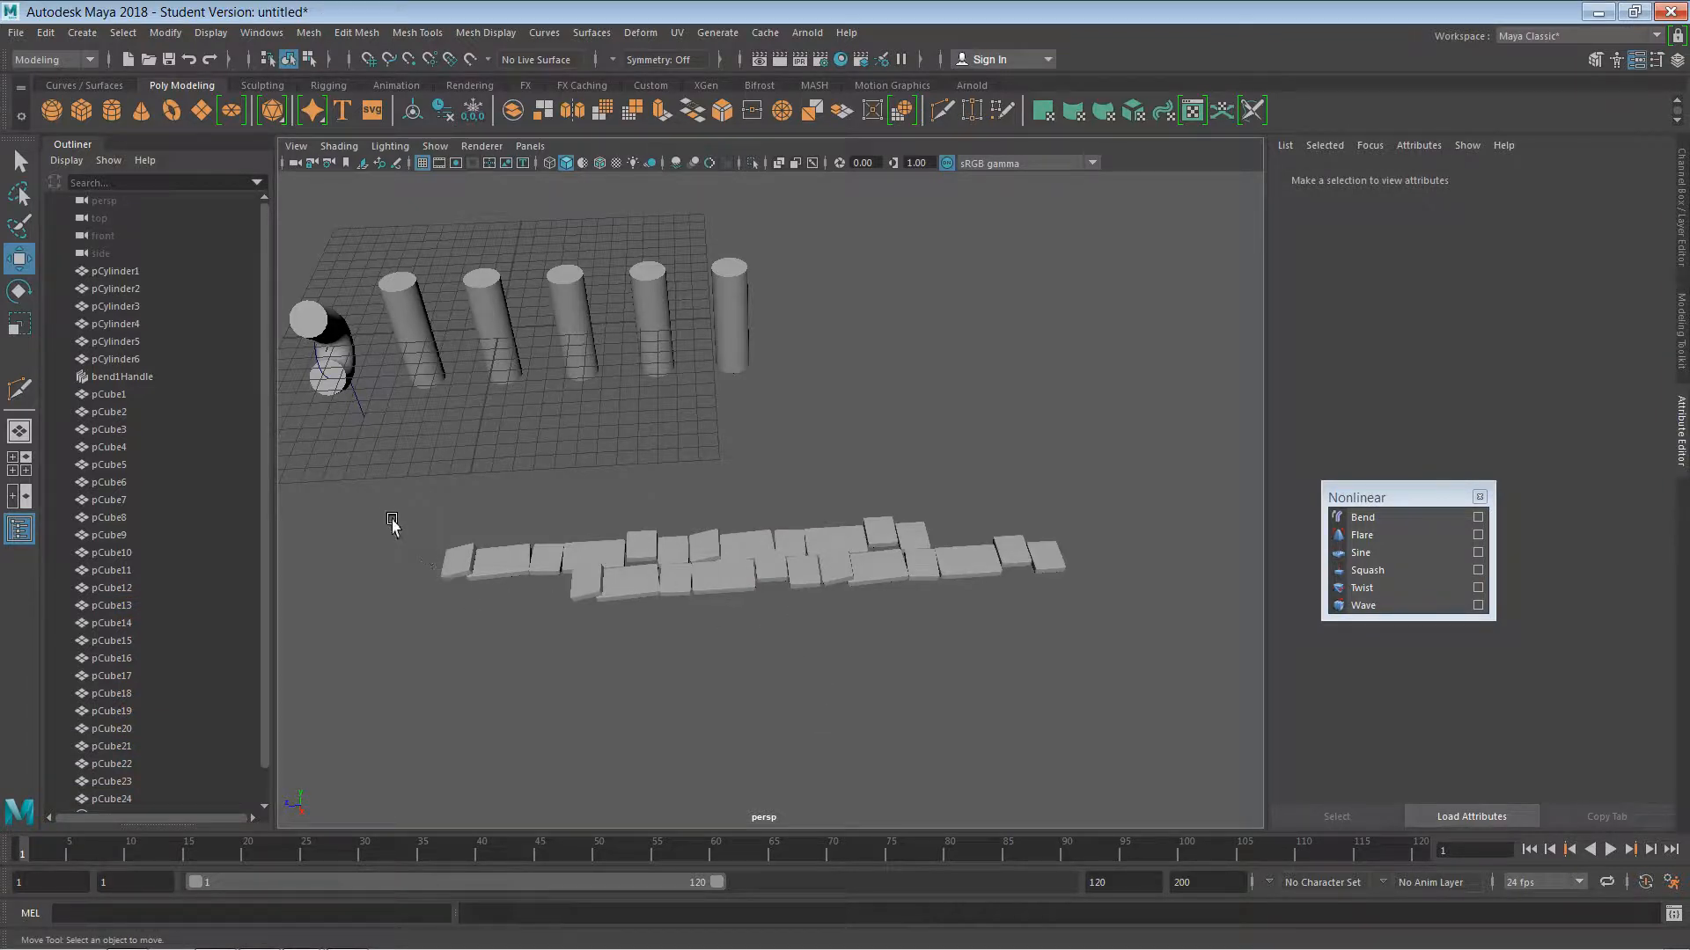
- Duplicate all 24 slabs and move the copies in front of the existing rows, offset lengthwise along Z
{"action": "left_click_drag", "start_coordinate": [392, 521], "coordinate": [1088, 621]}
{"action": "left_click", "coordinate": [1015, 666]}
{"action": "left_click_drag", "start_coordinate": [377, 513], "coordinate": [1144, 616]}
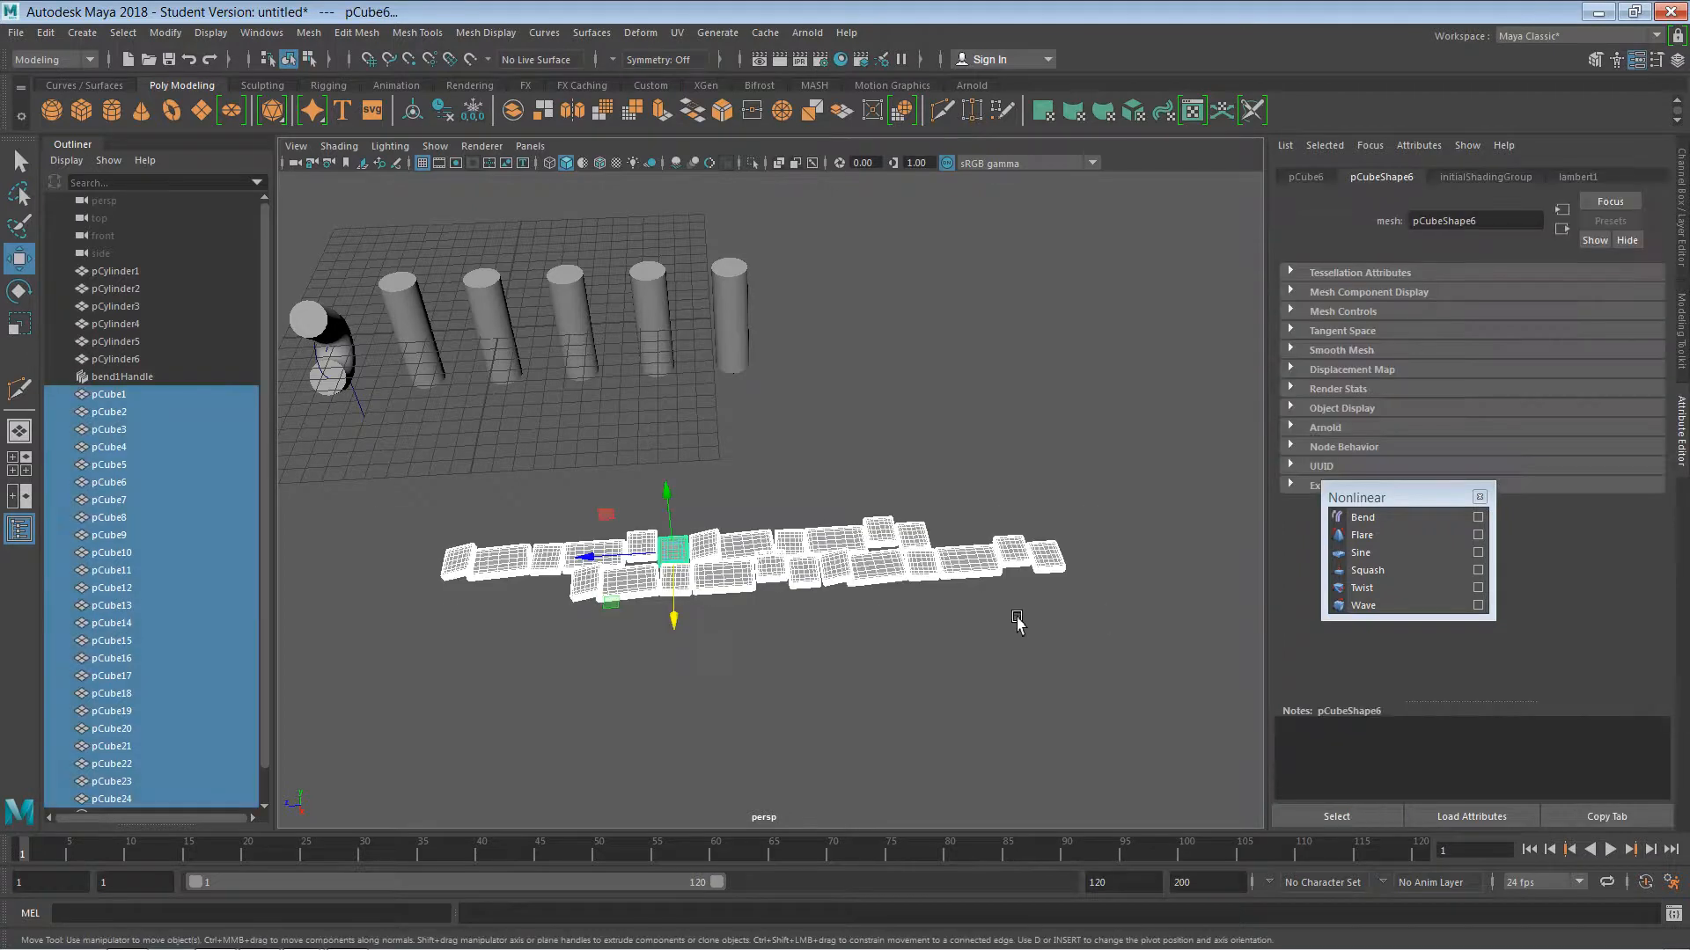
{"action": "key", "text": "ctrl+d"}
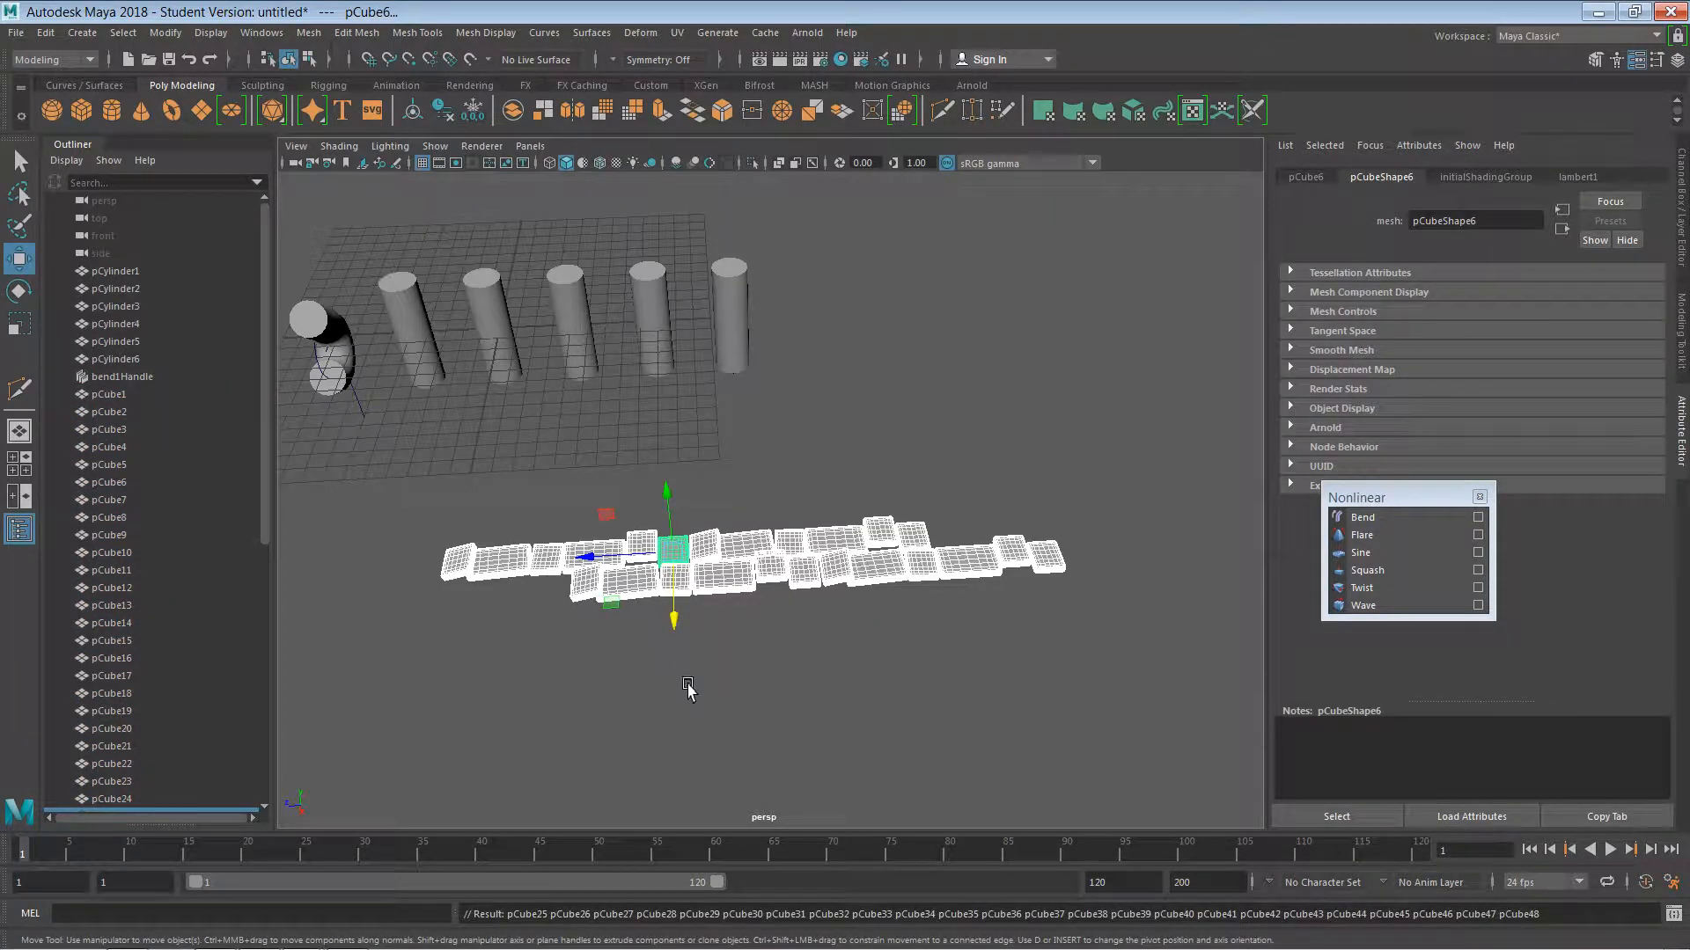
{"action": "left_click_drag", "start_coordinate": [673, 620], "coordinate": [674, 682]}
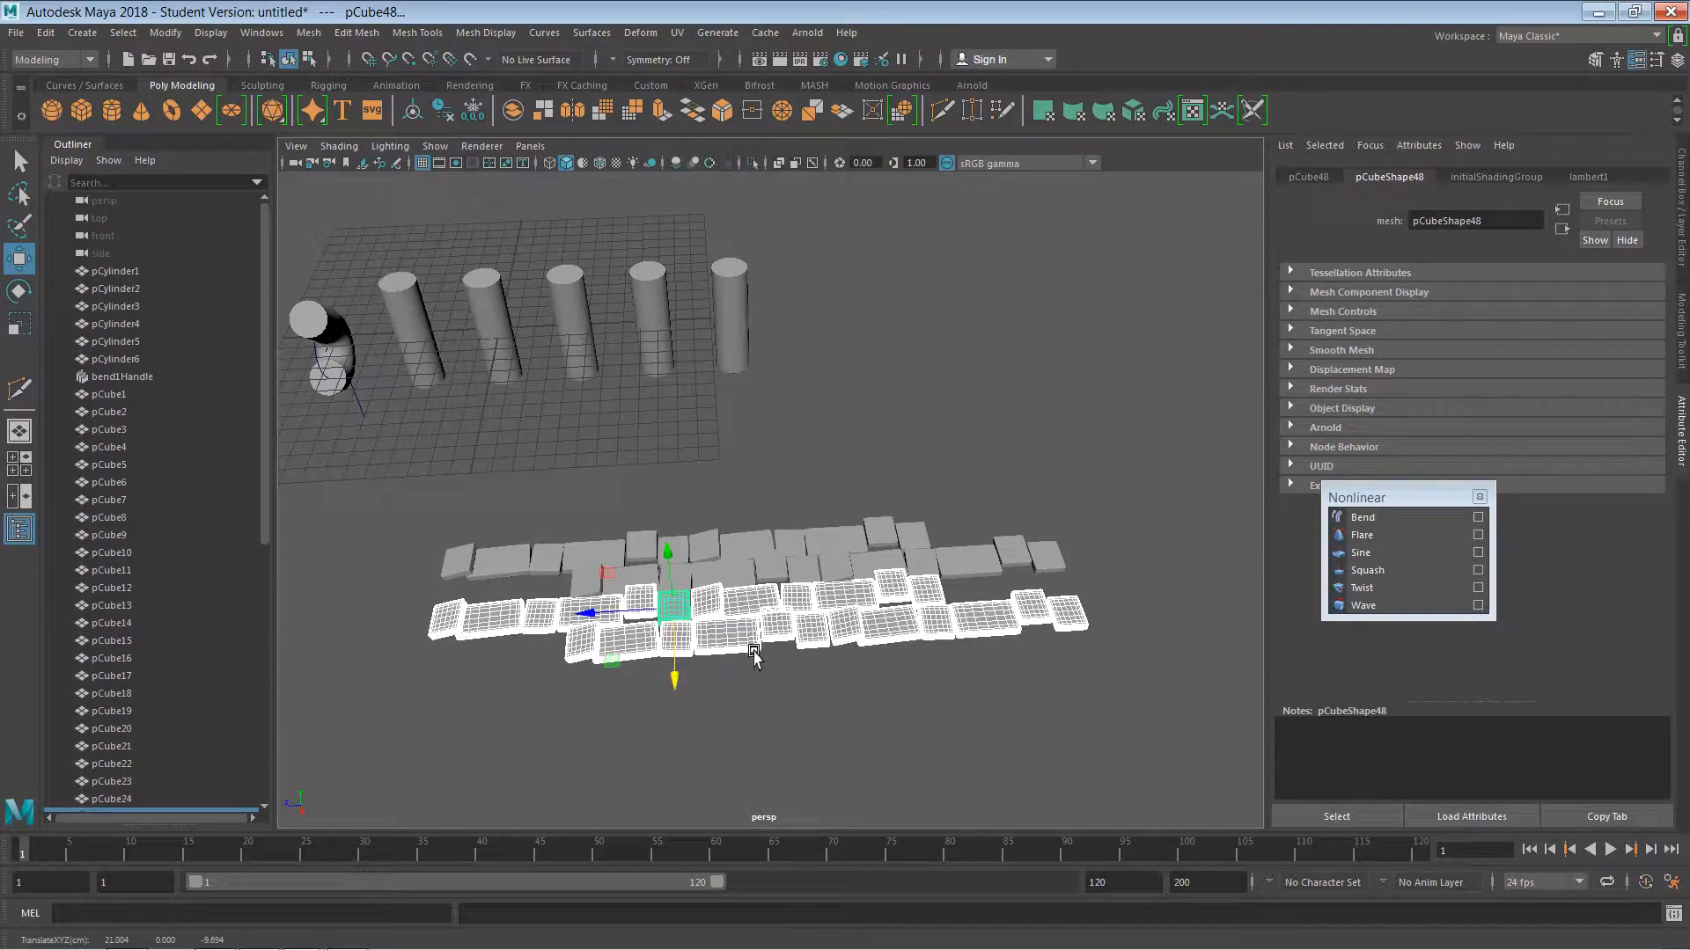
{"action": "left_click_drag", "start_coordinate": [677, 622], "coordinate": [583, 616]}
{"action": "left_click_drag", "start_coordinate": [628, 684], "coordinate": [627, 692]}
{"action": "left_click", "coordinate": [690, 753]}
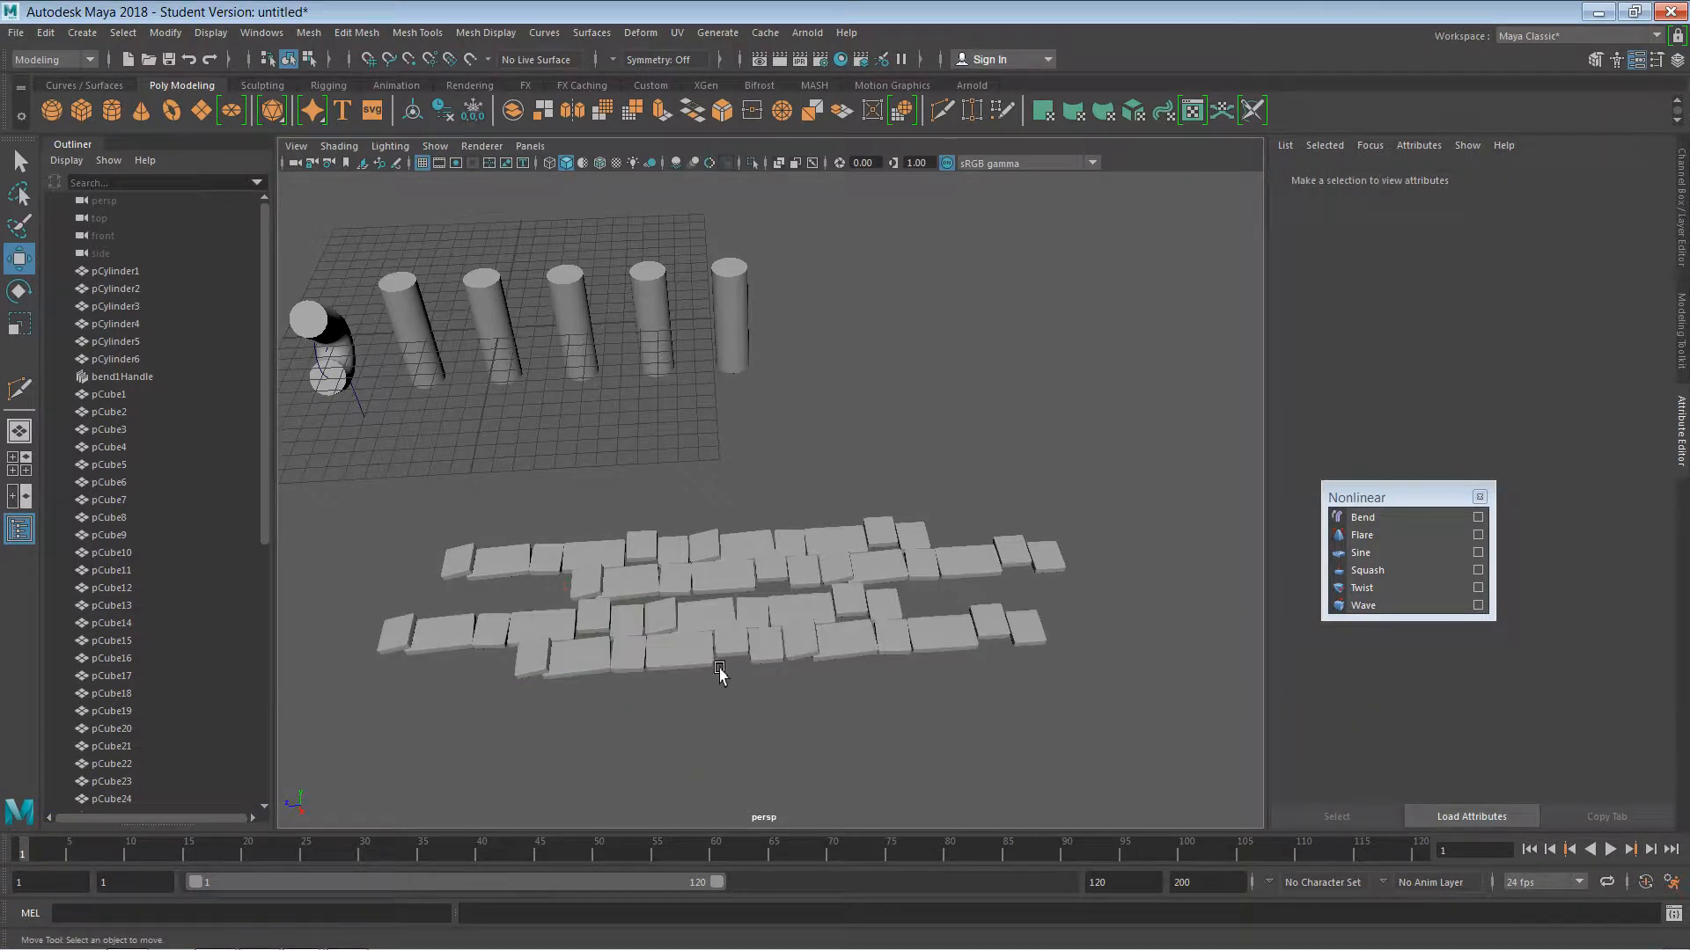
- Shift a long slab and a short slab in the copied rows slightly along X, and push a short slab near the end backward
{"action": "left_click", "coordinate": [704, 618]}
{"action": "left_click_drag", "start_coordinate": [705, 619], "coordinate": [625, 696]}
{"action": "left_click", "coordinate": [737, 743]}
{"action": "left_click", "coordinate": [627, 620]}
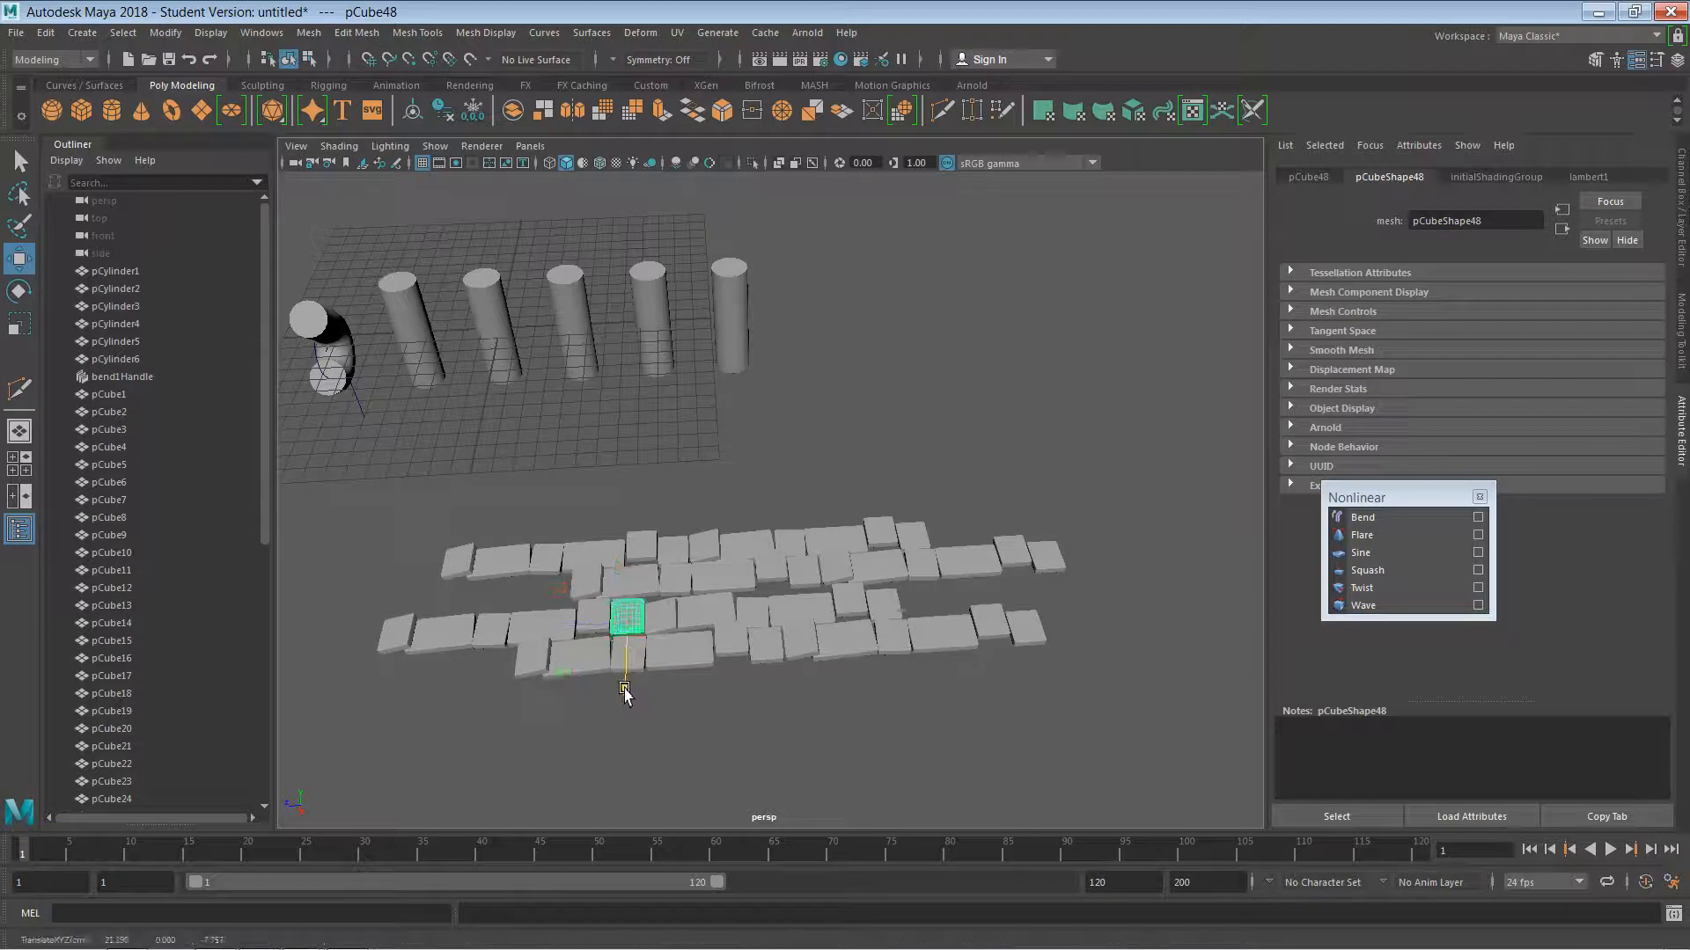
{"action": "left_click", "coordinate": [481, 627]}
{"action": "left_click_drag", "start_coordinate": [484, 696], "coordinate": [491, 652]}
{"action": "left_click", "coordinate": [516, 726]}
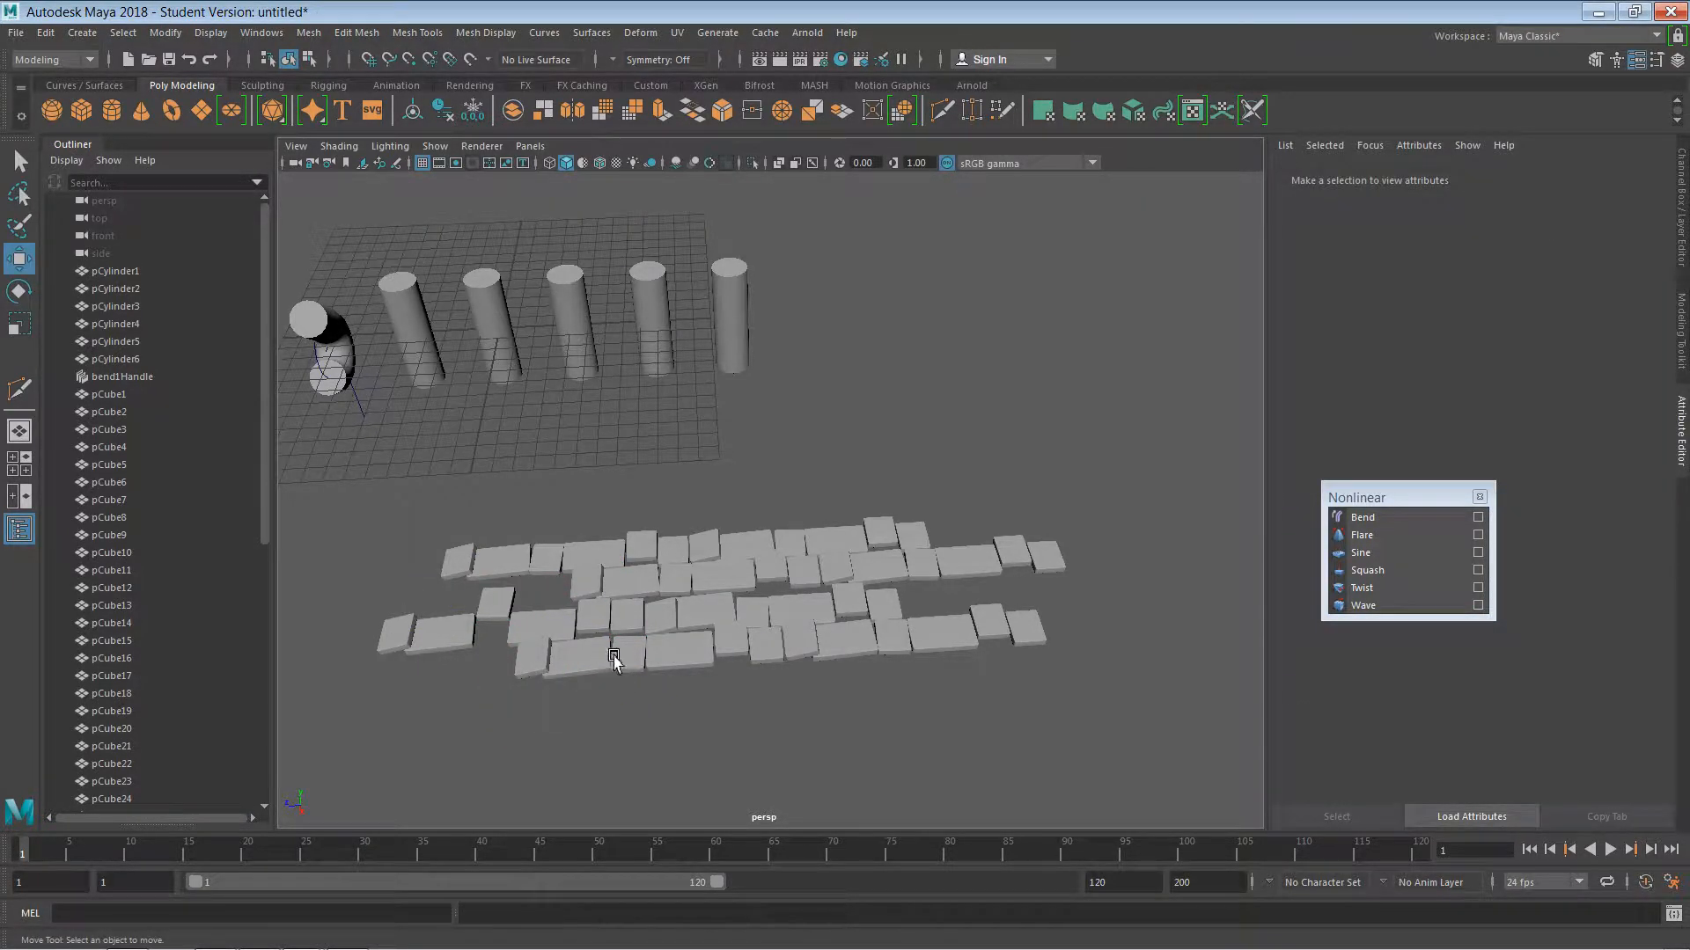
- Push the last long slab and the end short slab of the copied rows backward, and pull a front-row long slab forward
{"action": "left_click", "coordinate": [960, 648]}
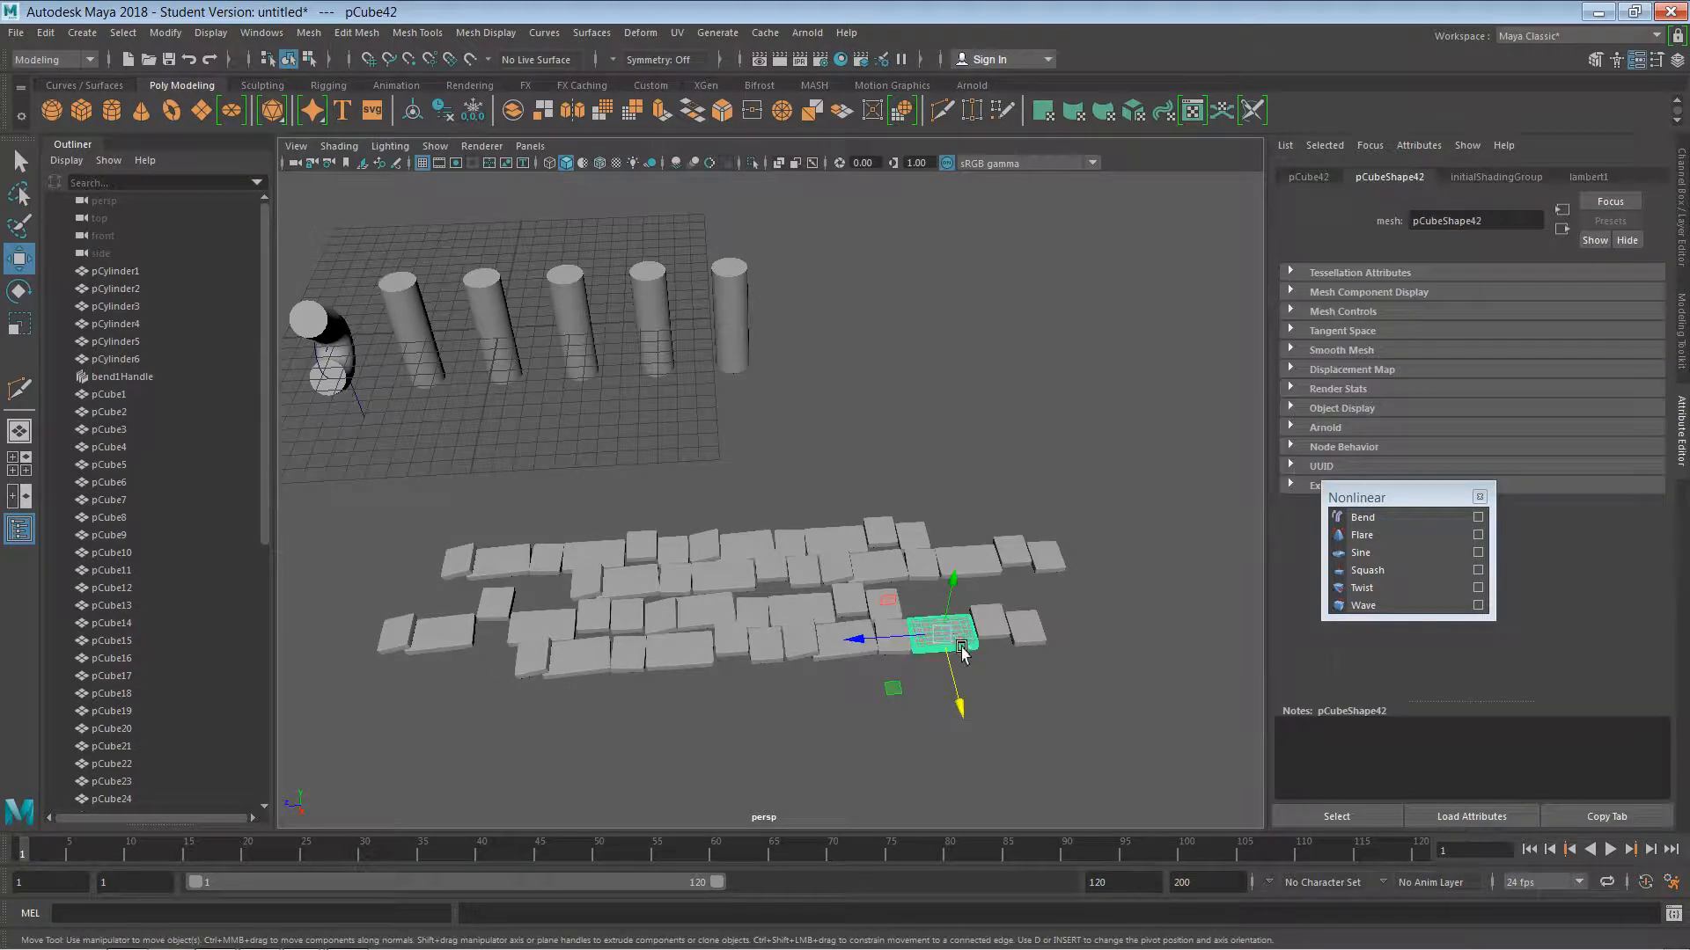
{"action": "left_click_drag", "start_coordinate": [966, 704], "coordinate": [1030, 671]}
{"action": "left_click", "coordinate": [996, 705]}
{"action": "left_click", "coordinate": [1027, 634]}
{"action": "left_click", "coordinate": [994, 695]}
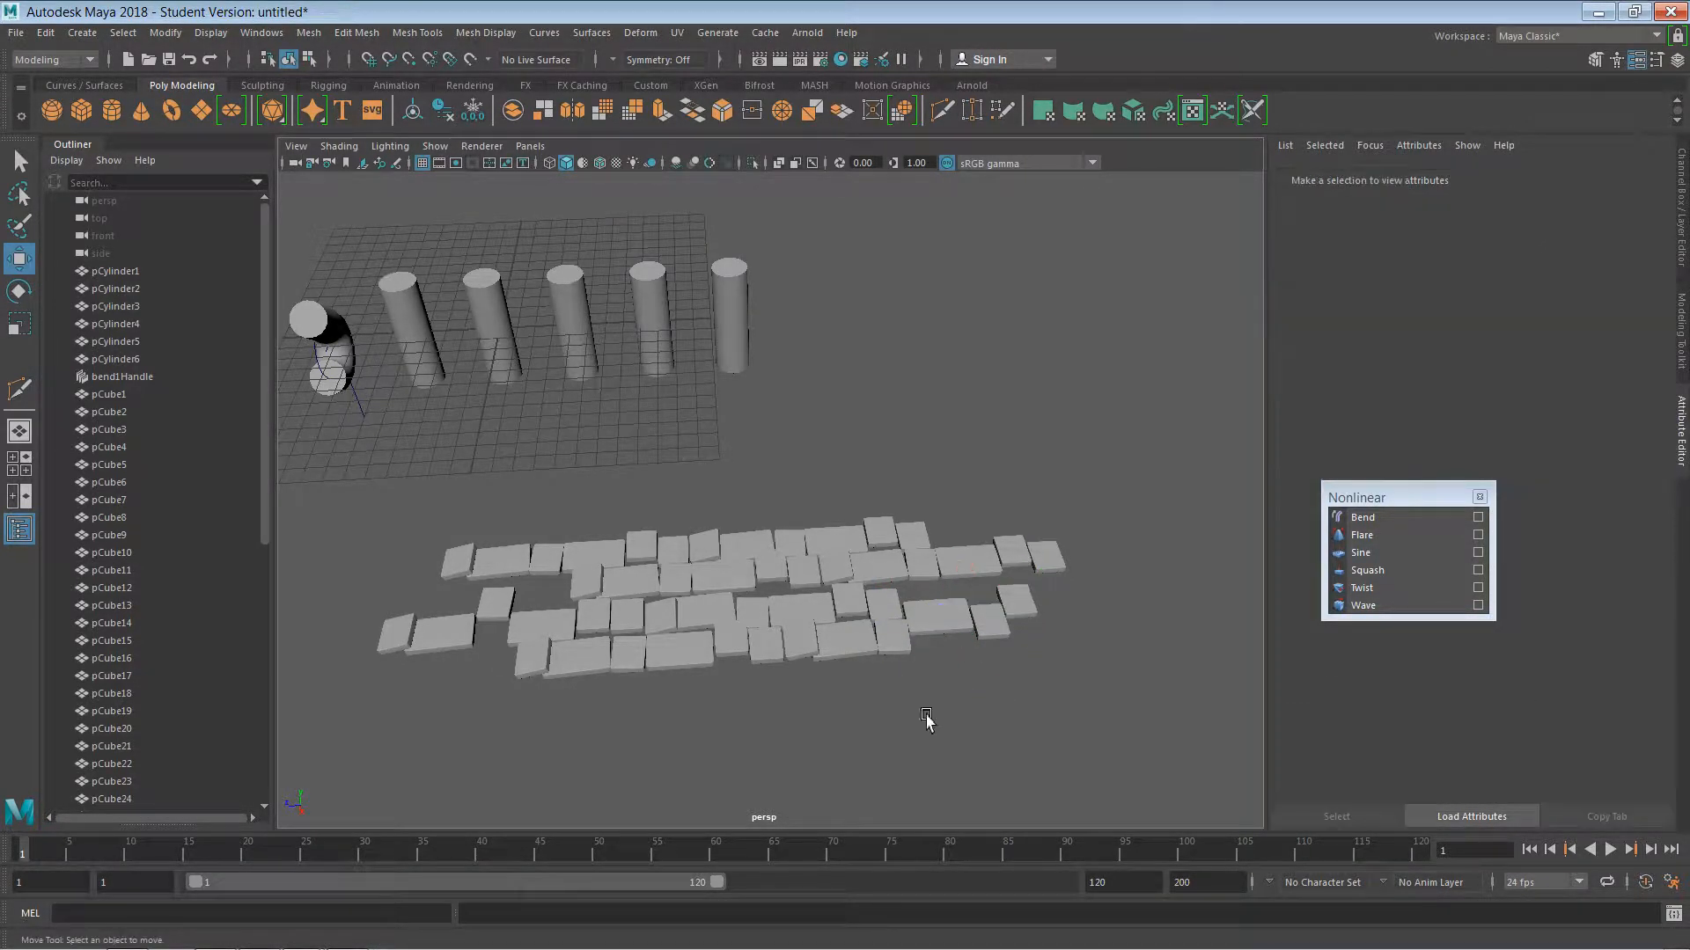
{"action": "left_click", "coordinate": [850, 674]}
{"action": "left_click_drag", "start_coordinate": [860, 687], "coordinate": [859, 716]}
{"action": "left_click", "coordinate": [915, 729]}
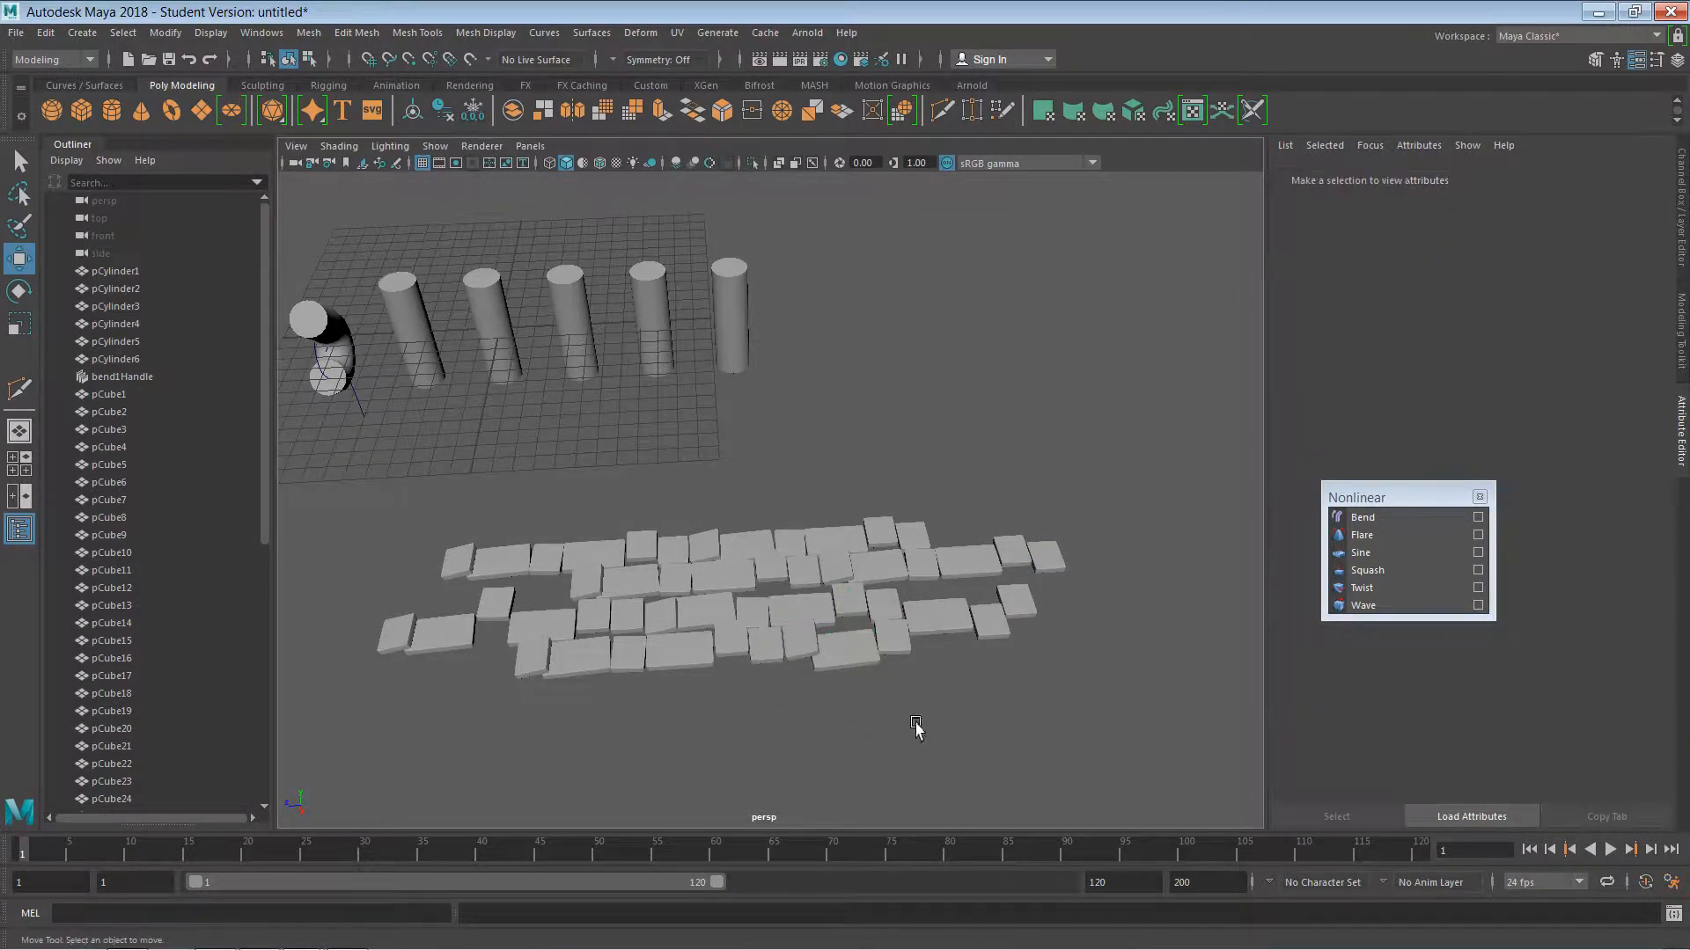
- Pull a long slab and its neighbouring short slab in the front row slightly forward to stagger the edge
{"action": "left_click", "coordinate": [689, 658]}
{"action": "left_click_drag", "start_coordinate": [684, 704], "coordinate": [627, 732]}
{"action": "left_click", "coordinate": [777, 739]}
{"action": "left_click", "coordinate": [616, 666]}
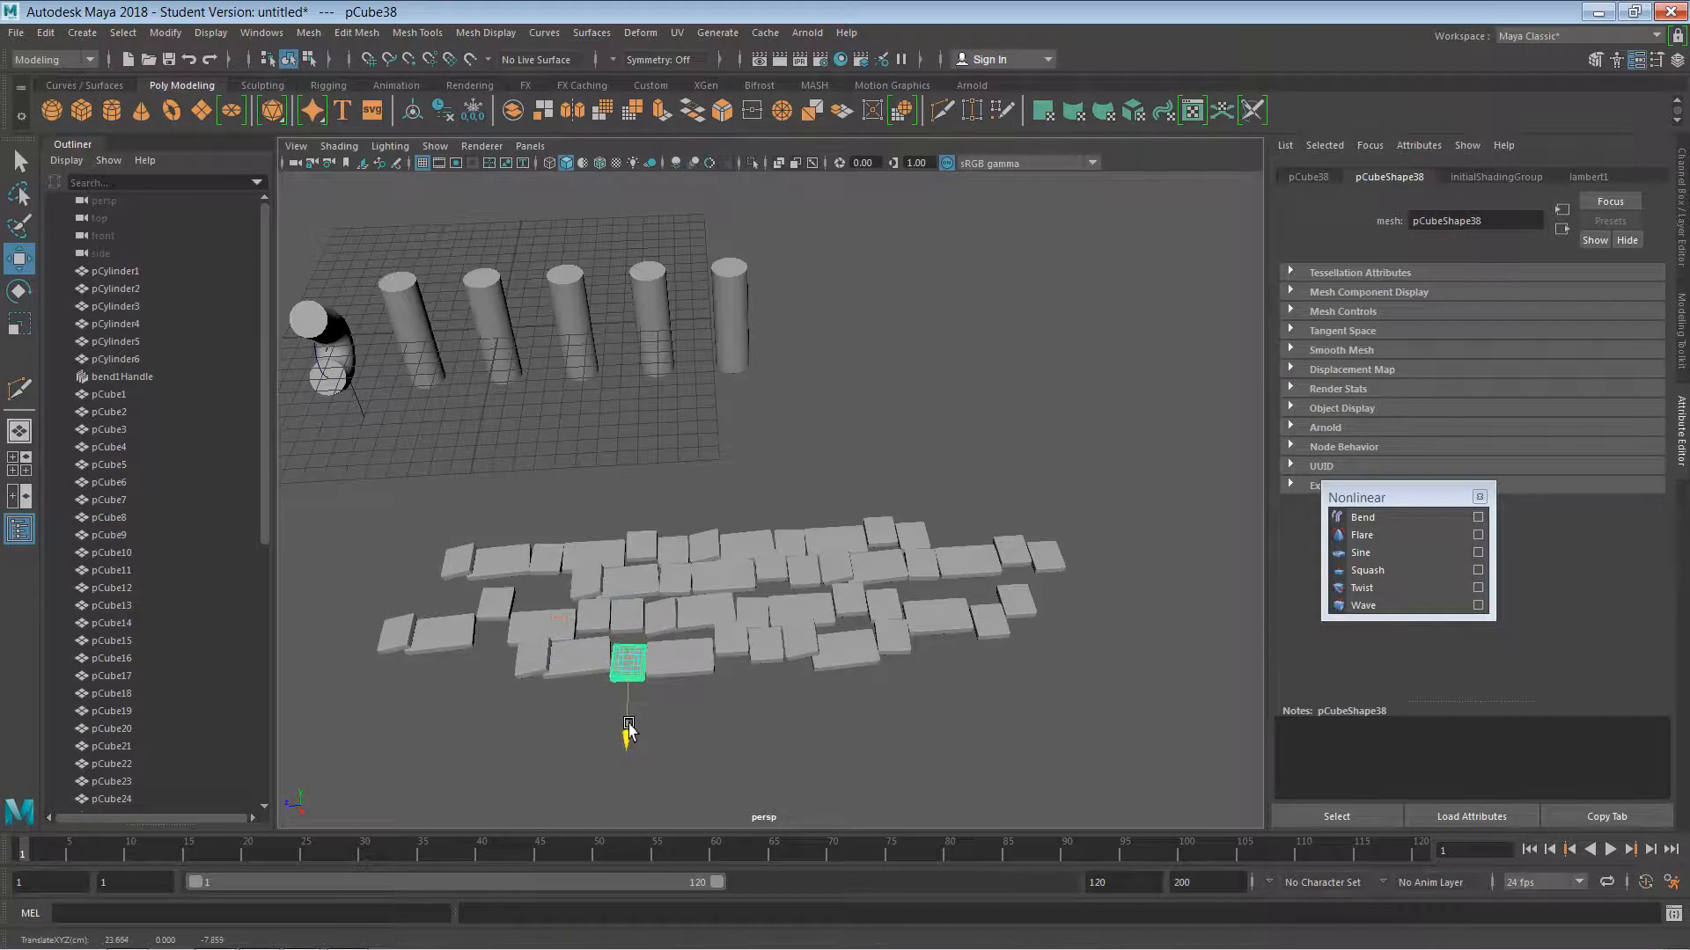
{"action": "left_click", "coordinate": [713, 738]}
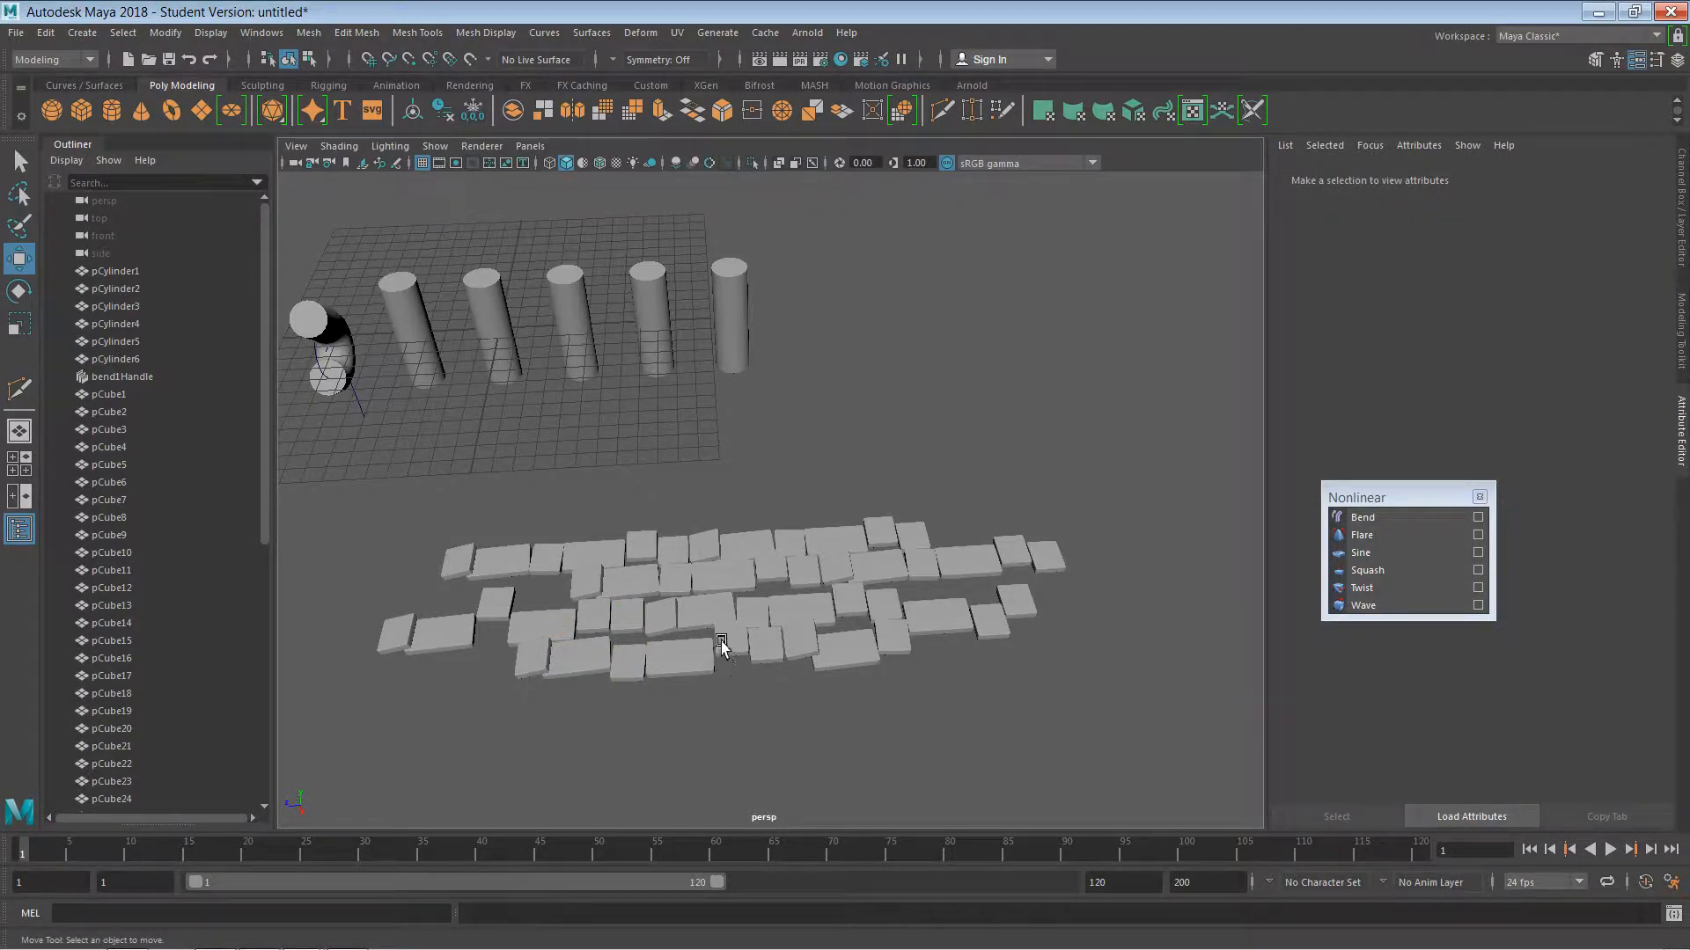
- Select the three end slabs of the copied rows and move them forward to about 25.5 in X and -23.9 in Z
{"action": "left_click_drag", "start_coordinate": [314, 512], "coordinate": [1127, 697]}
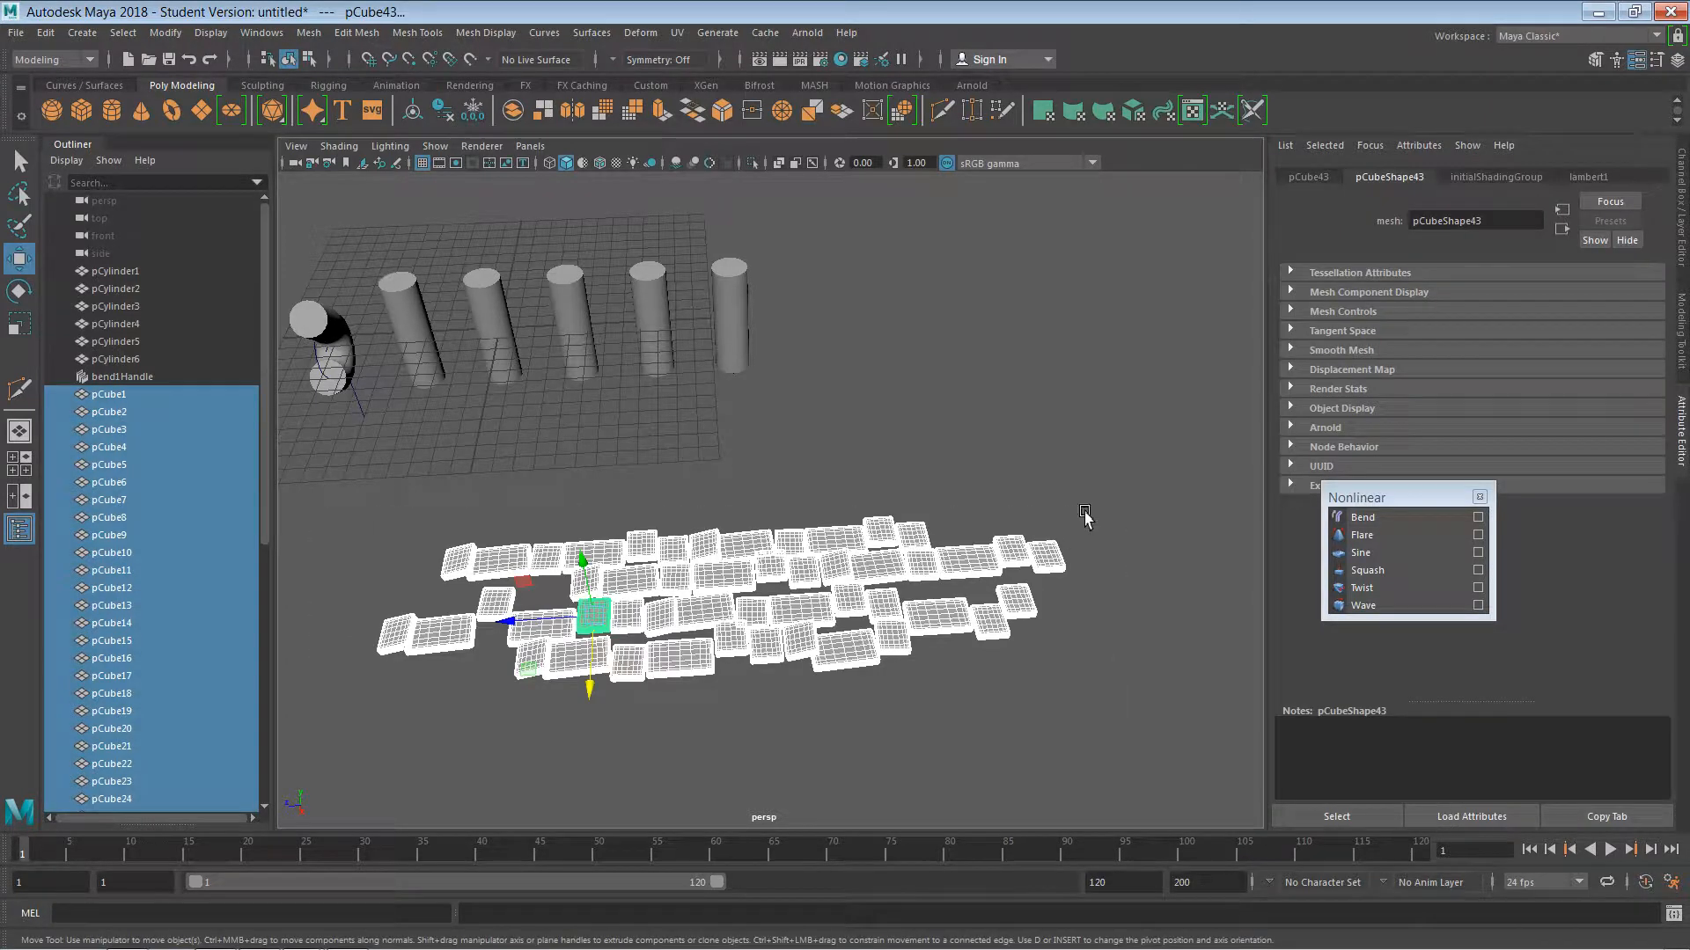
{"action": "left_click", "coordinate": [1092, 640]}
{"action": "left_click", "coordinate": [1019, 604]}
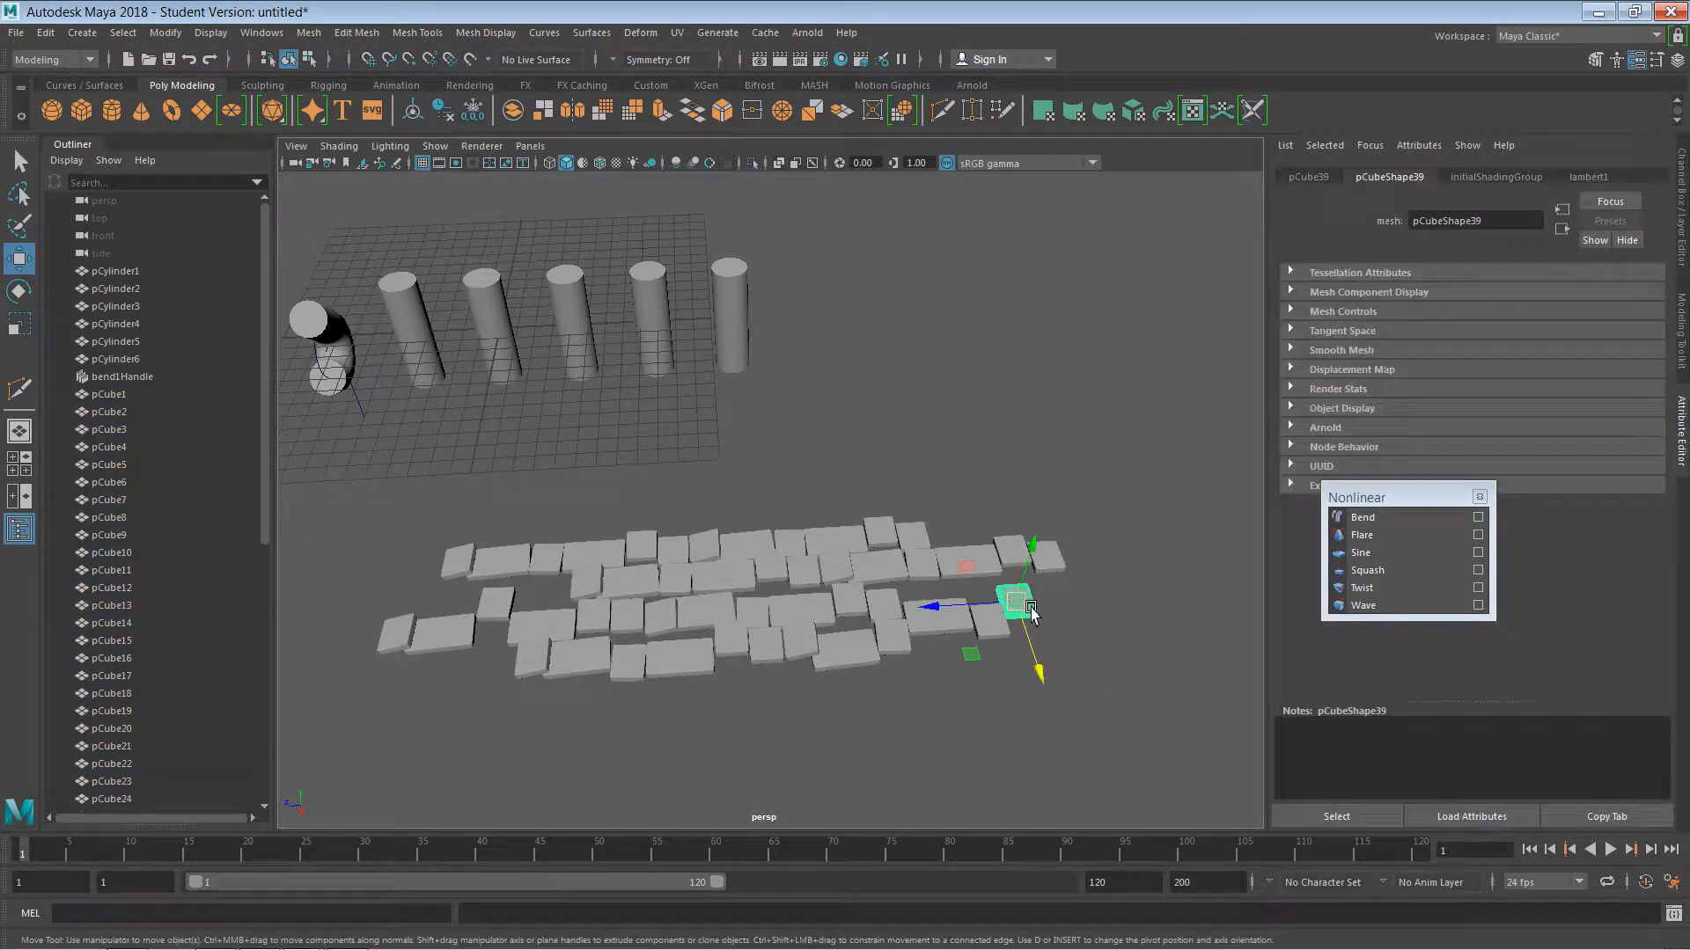
{"action": "left_click", "coordinate": [961, 630]}
{"action": "left_click", "coordinate": [984, 628]}
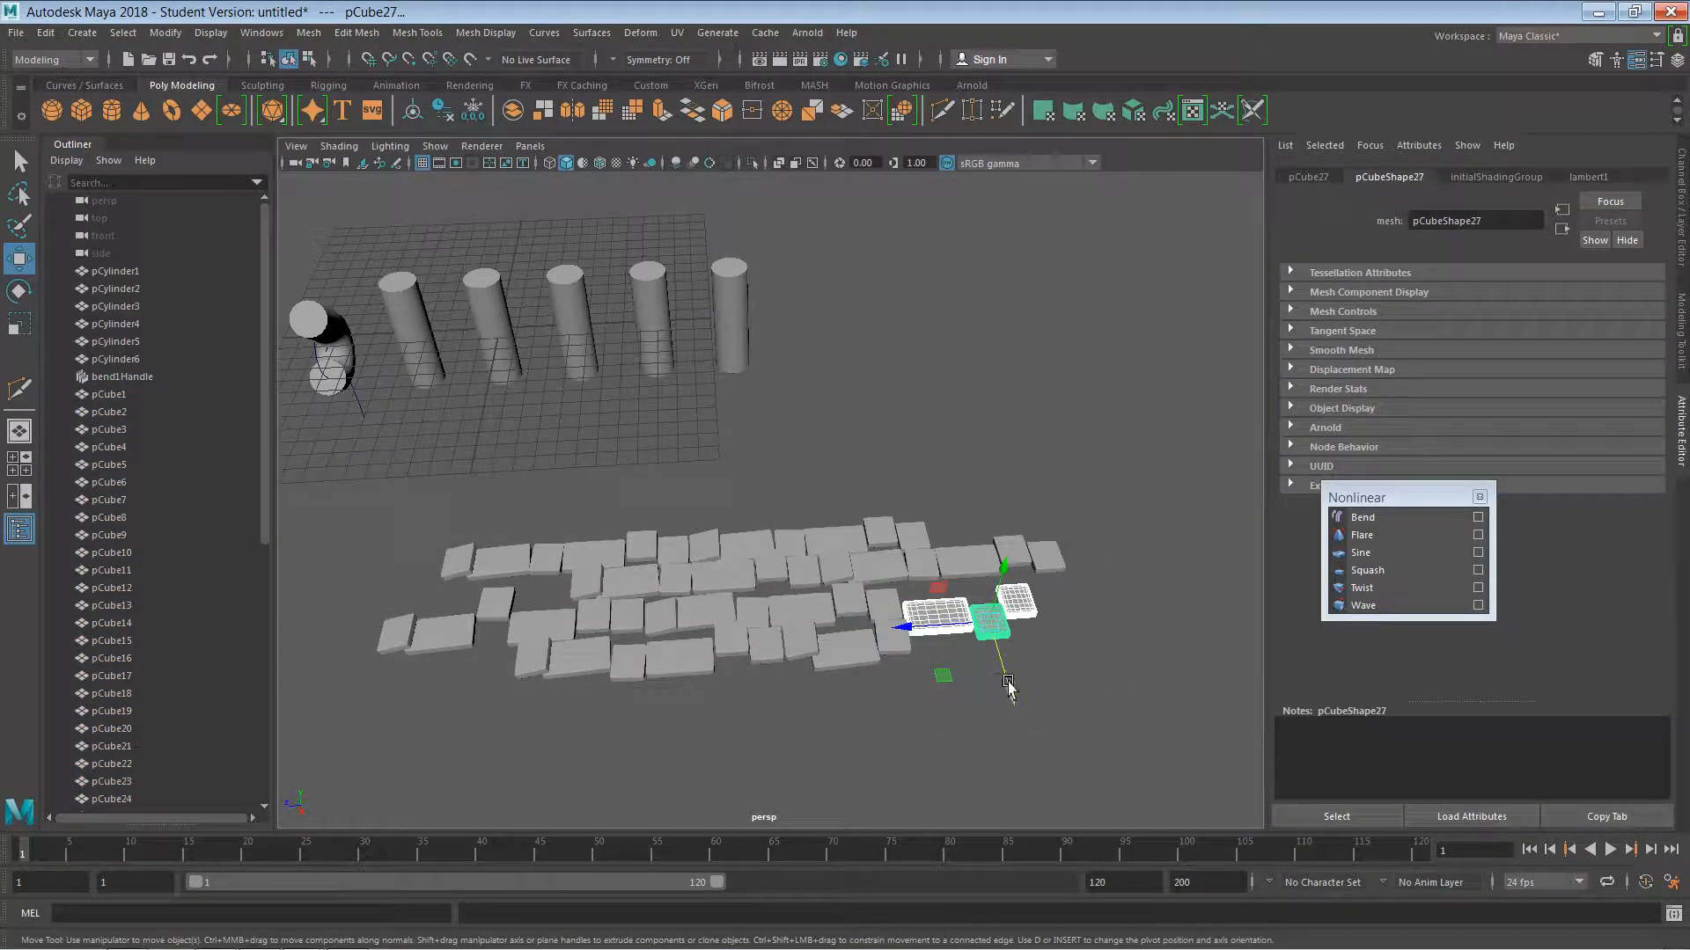
{"action": "left_click_drag", "start_coordinate": [1008, 682], "coordinate": [959, 679]}
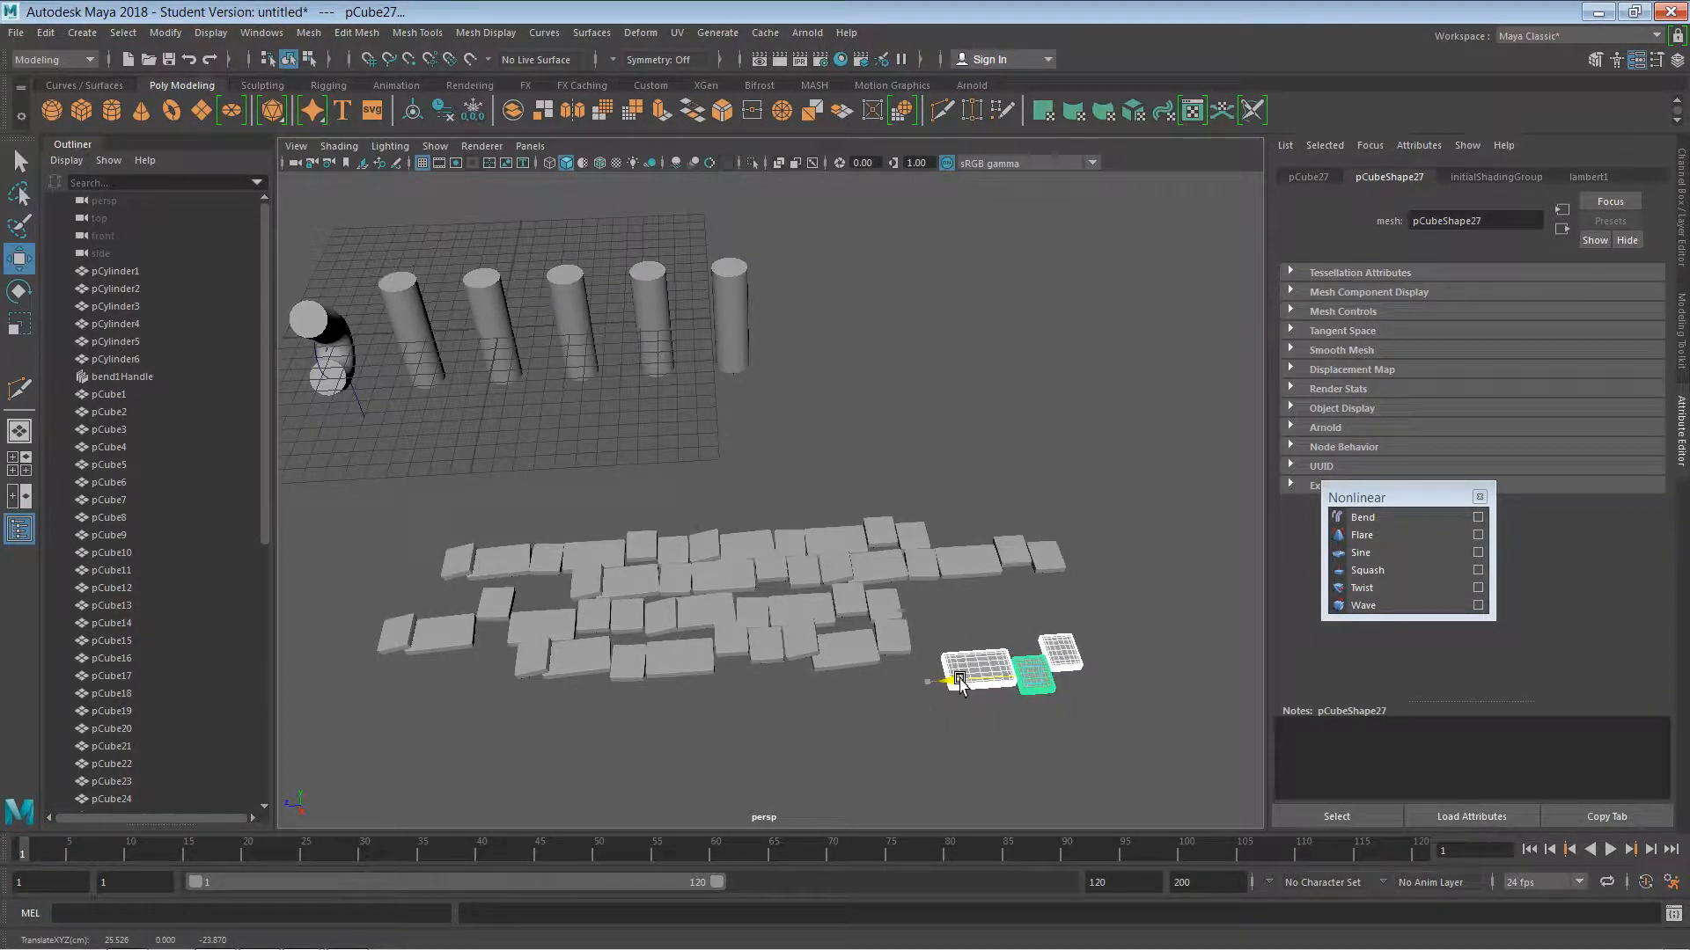
{"action": "left_click", "coordinate": [950, 770]}
- Duplicate the long slab of the detached group and place the copy before the front row, at about 25.1 in X and -13.8 in Z
{"action": "left_click", "coordinate": [994, 680]}
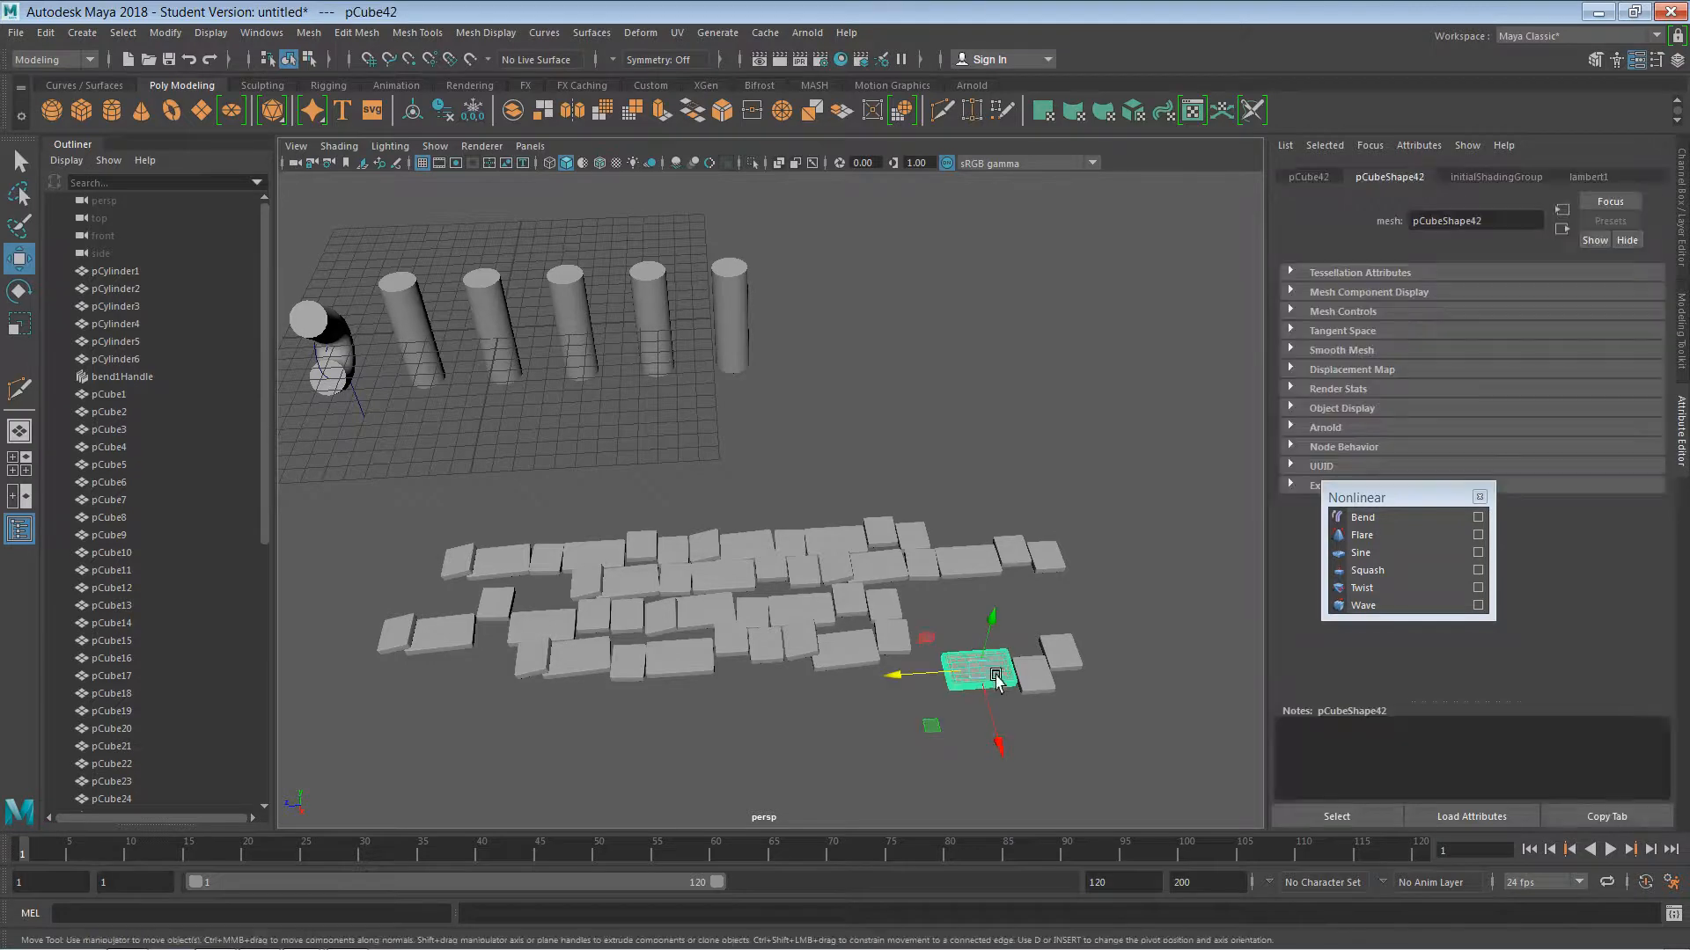
{"action": "left_click_drag", "start_coordinate": [910, 685], "coordinate": [712, 688], "text": "shift"}
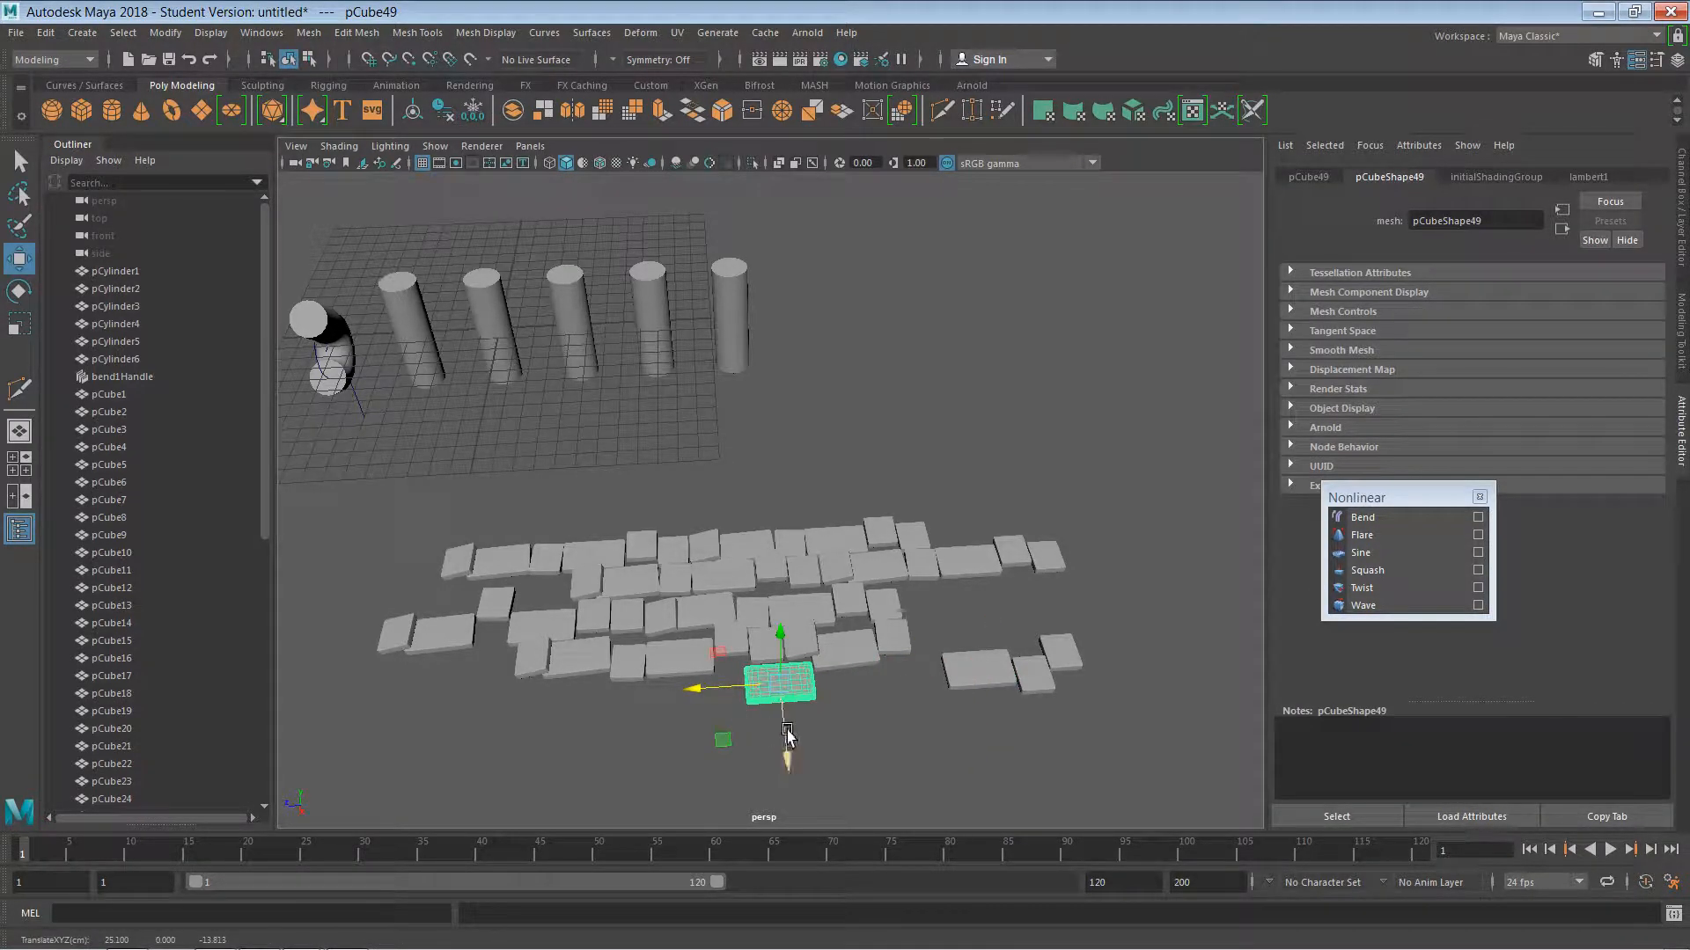
{"action": "left_click", "coordinate": [878, 743]}
- Select every slab of the stone path and combine them into a single mesh
{"action": "scroll", "coordinate": [907, 735], "scroll_direction": "down", "scroll_amount": 3}
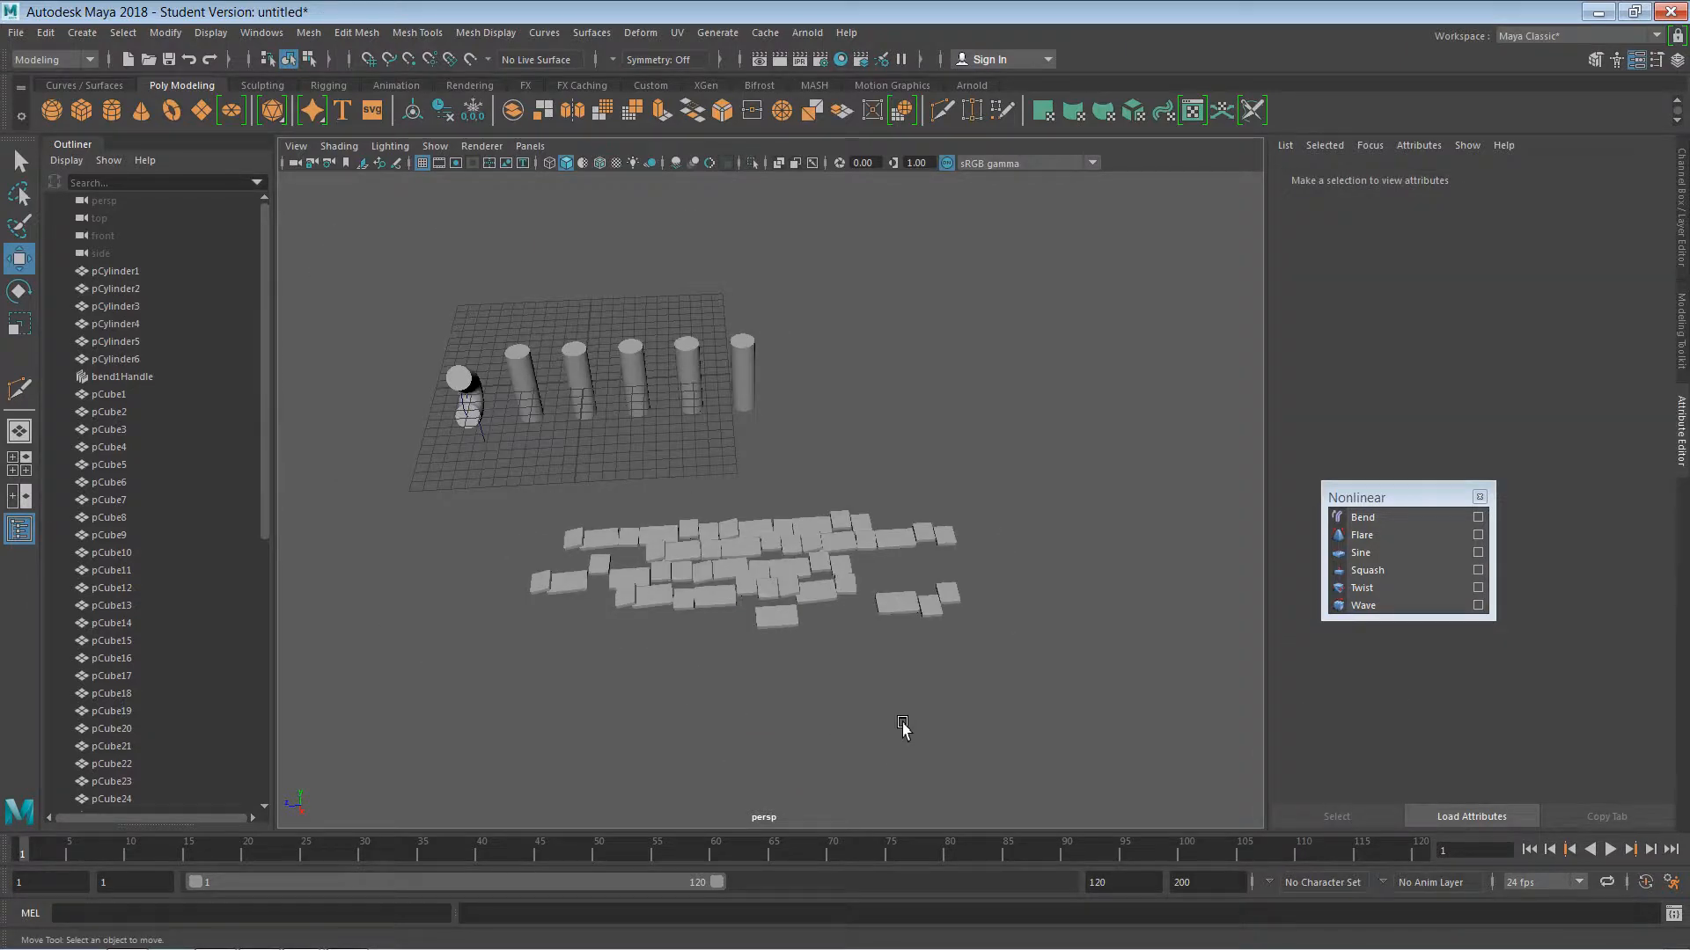
{"action": "left_click_drag", "start_coordinate": [870, 730], "coordinate": [876, 747], "text": "alt"}
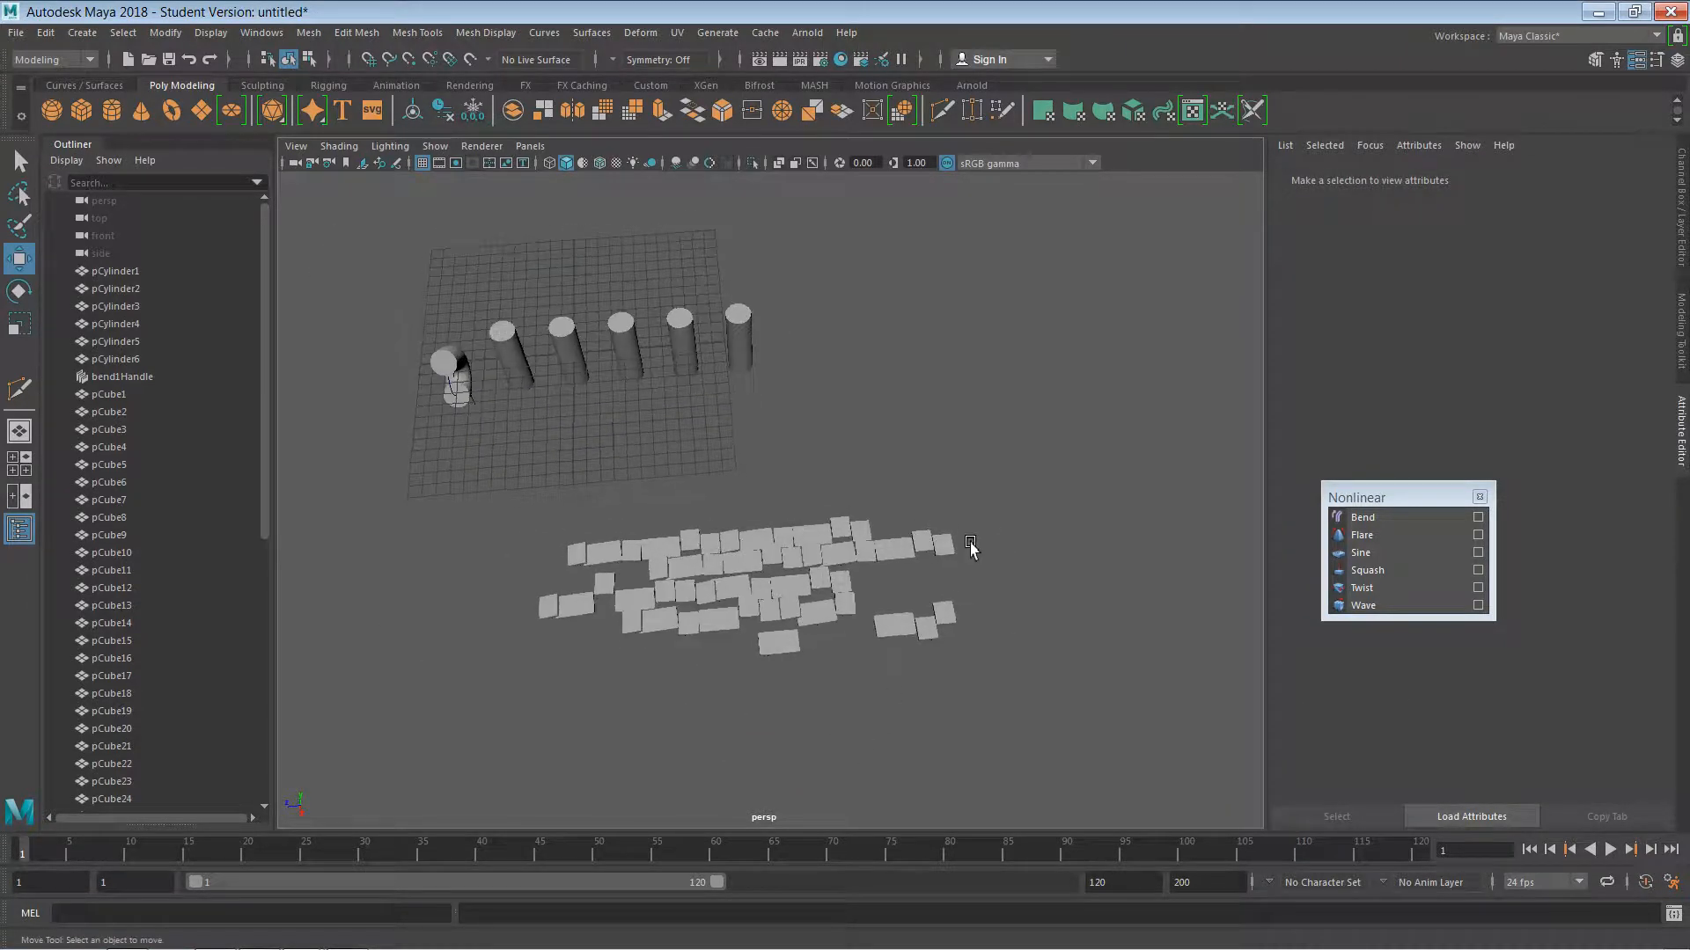
{"action": "left_click_drag", "start_coordinate": [981, 477], "coordinate": [545, 706]}
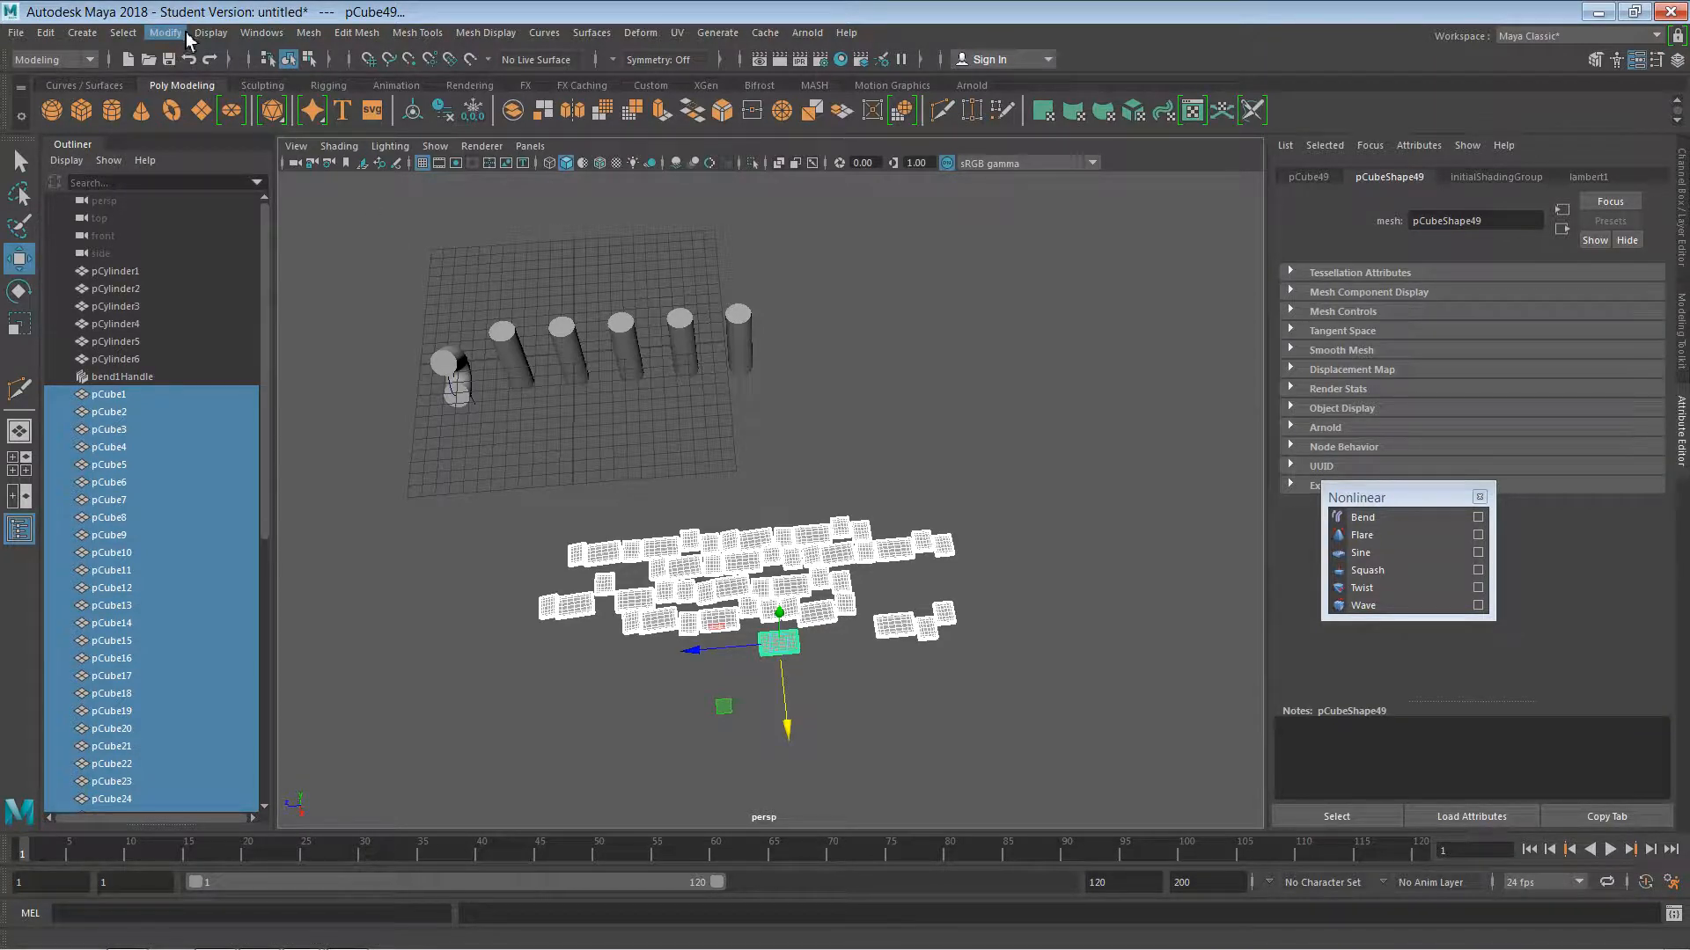
{"action": "left_click", "coordinate": [311, 35]}
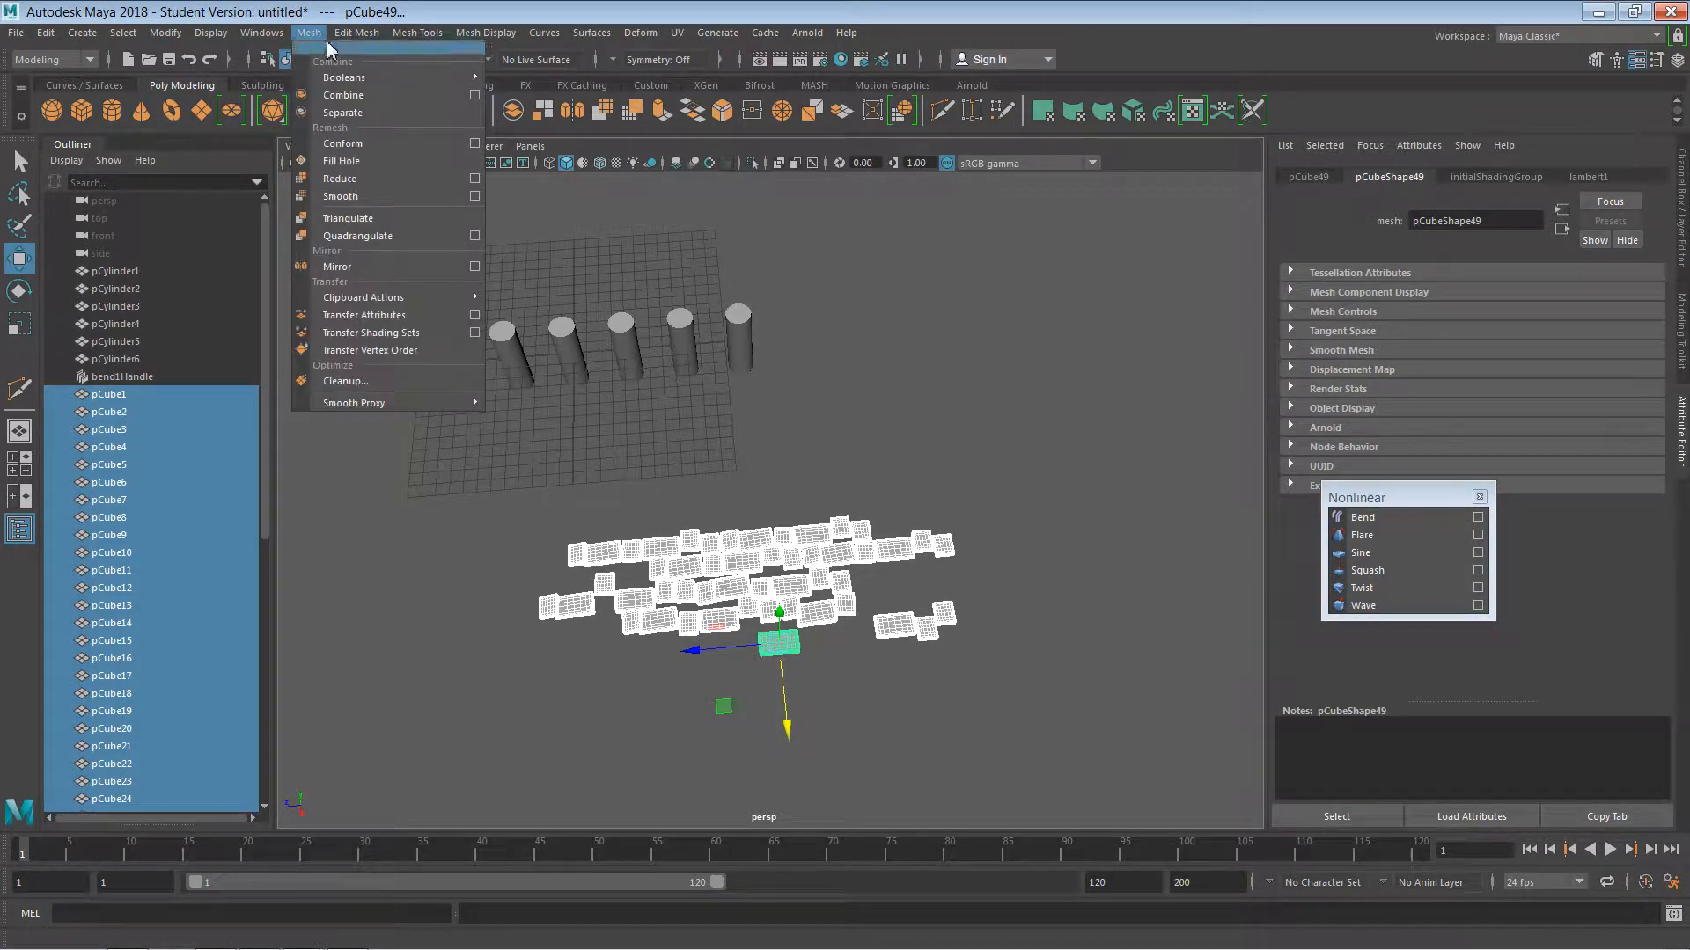
{"action": "left_click", "coordinate": [357, 102]}
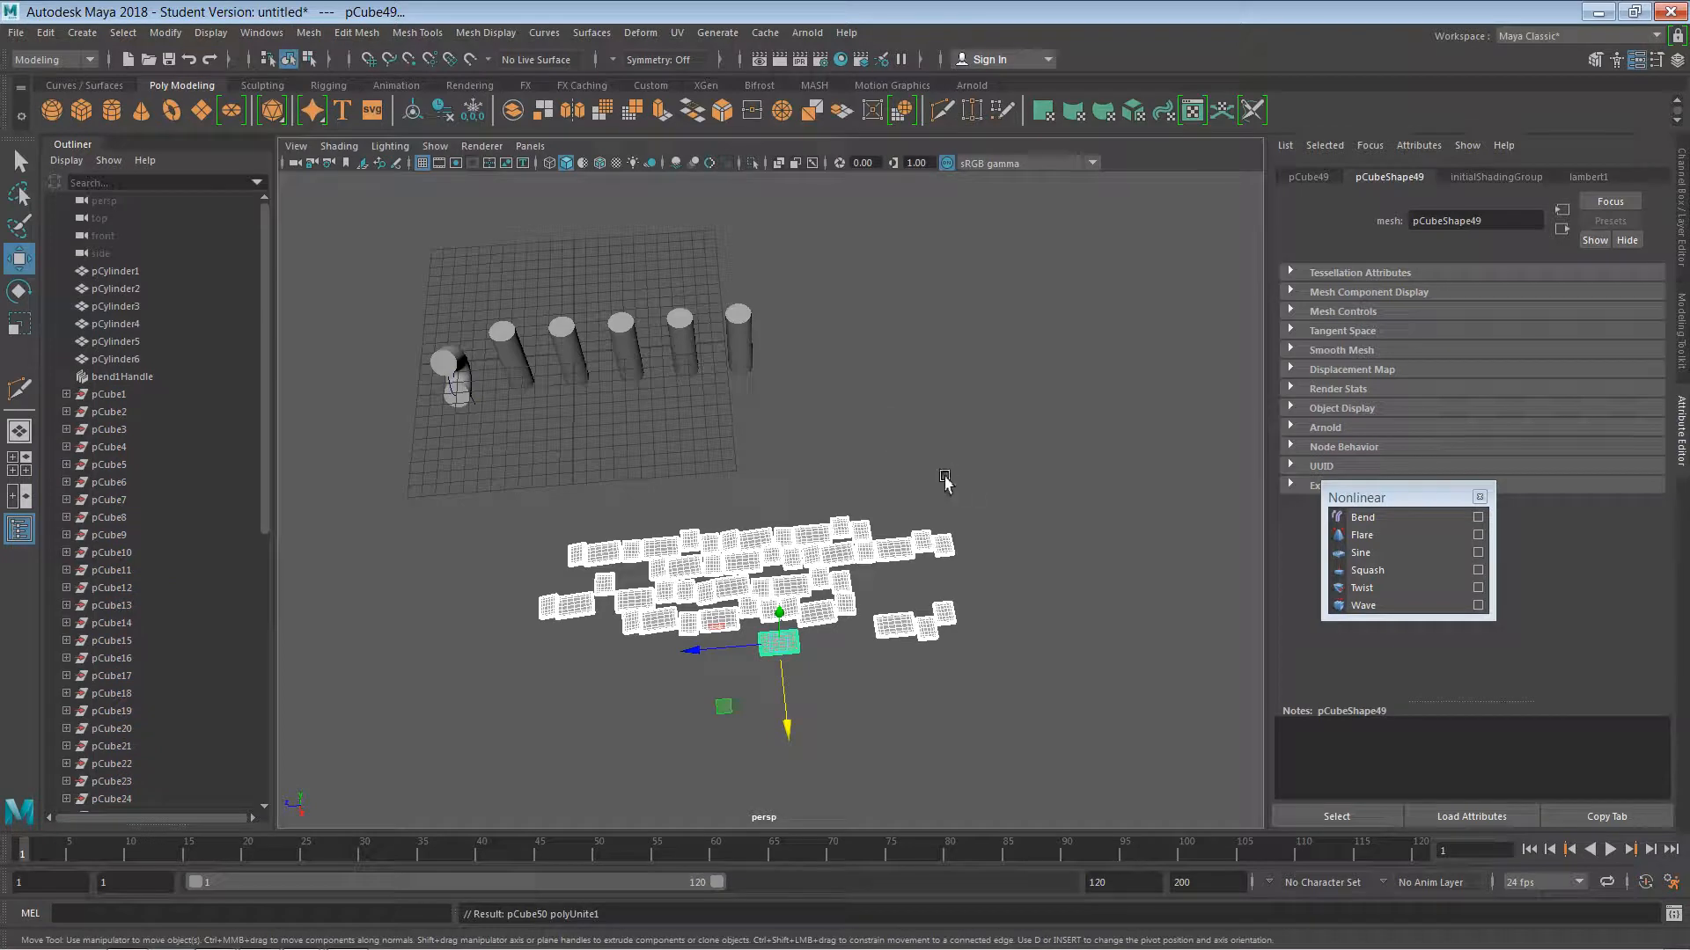
- Delete the combined stone path's construction history and select the remaining mesh
{"action": "left_click", "coordinate": [1001, 525]}
{"action": "left_click", "coordinate": [797, 546]}
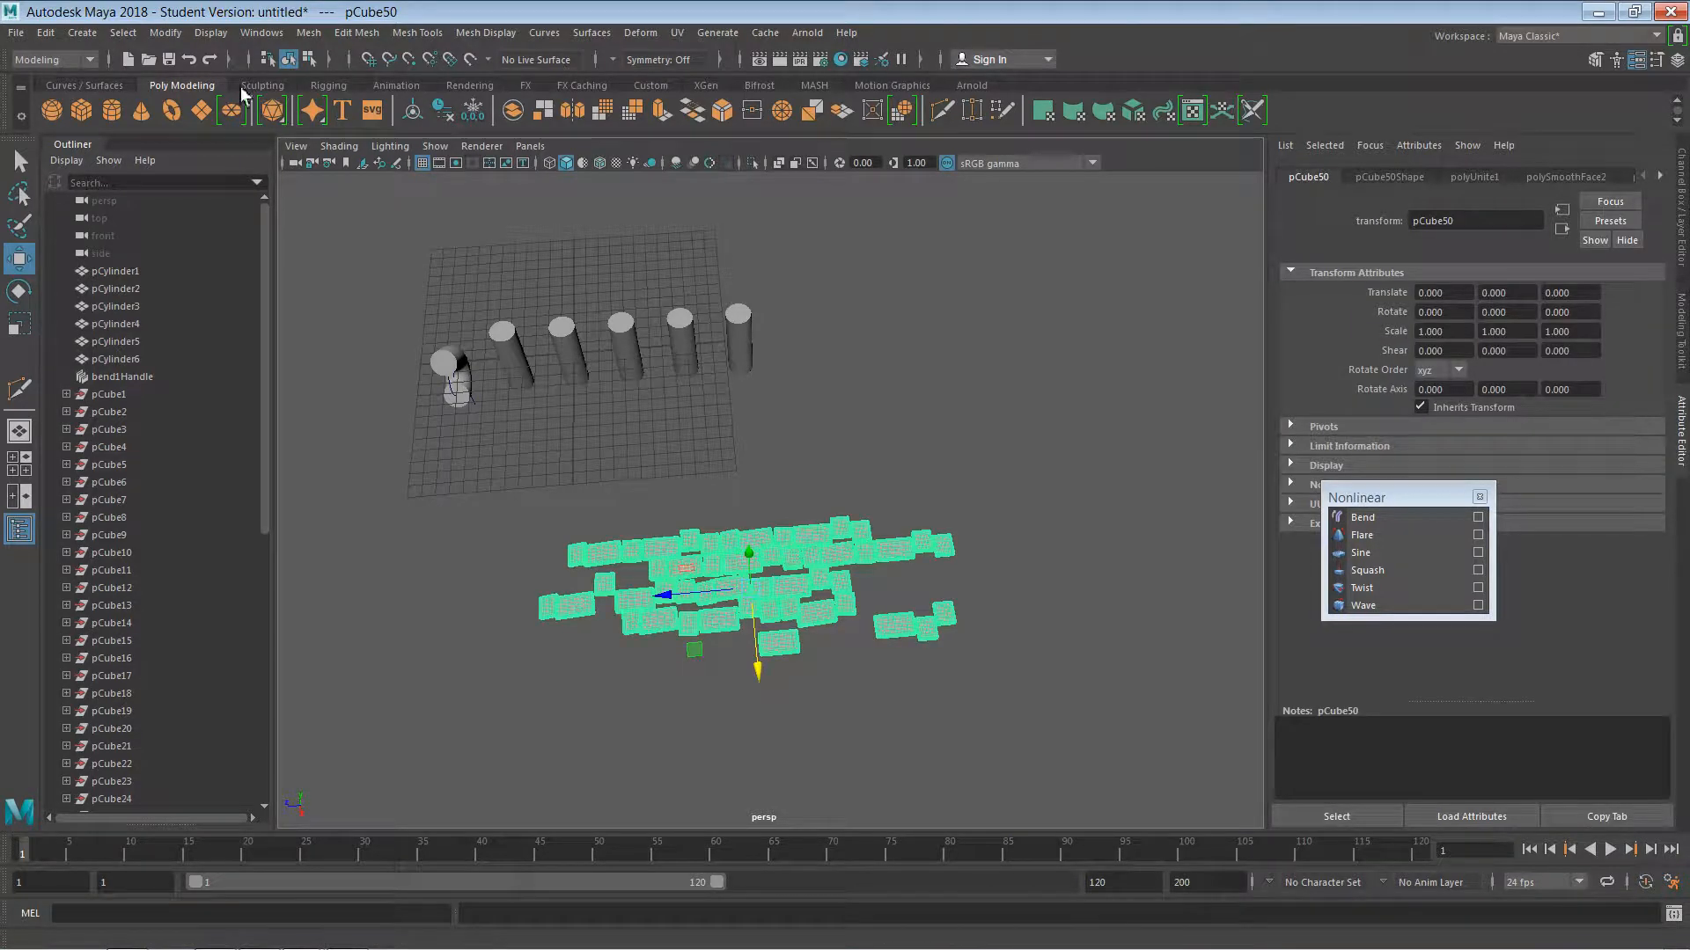
{"action": "left_click", "coordinate": [56, 37]}
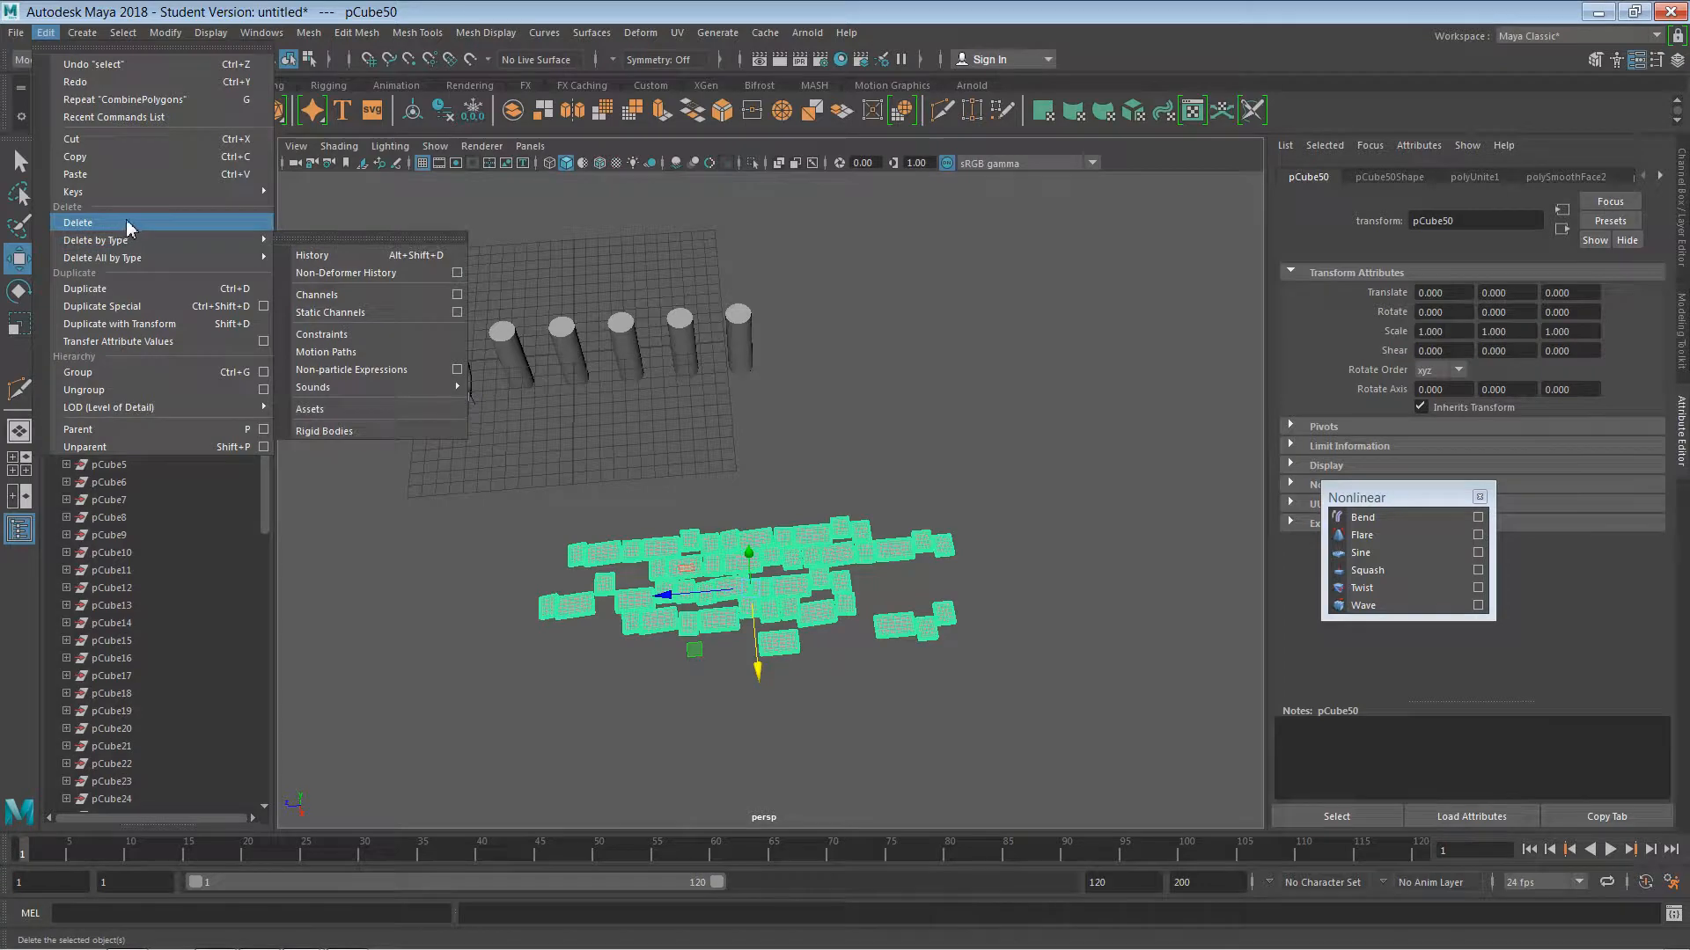
{"action": "left_click", "coordinate": [348, 257]}
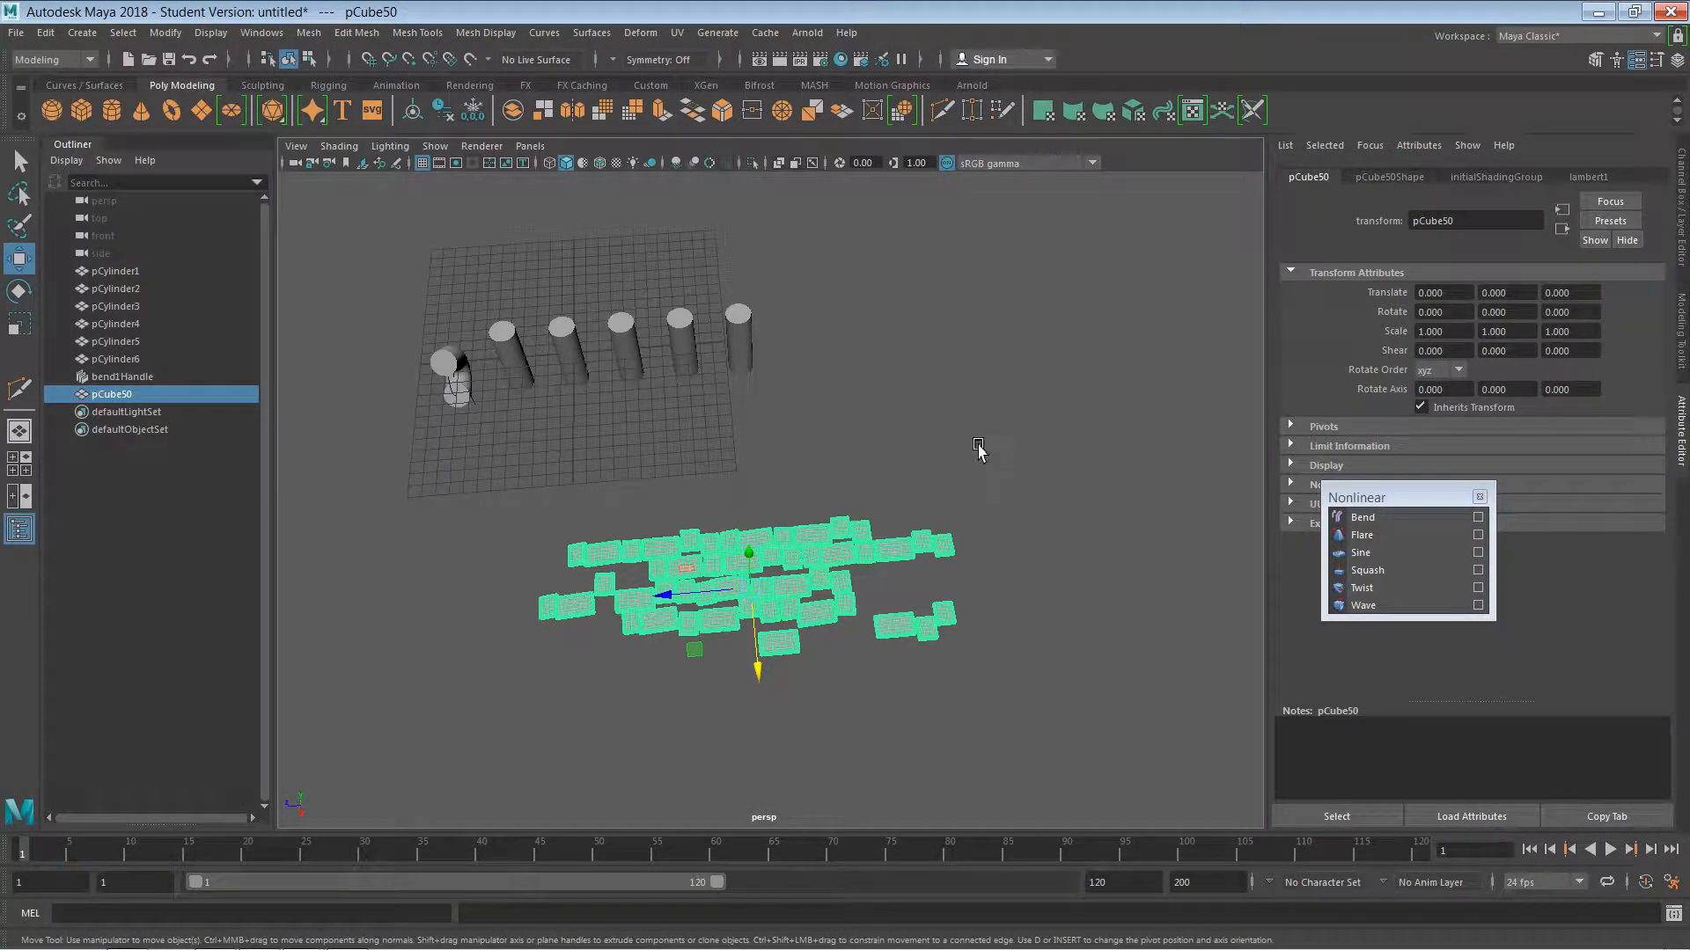
{"action": "left_click", "coordinate": [132, 574]}
{"action": "left_click", "coordinate": [136, 395]}
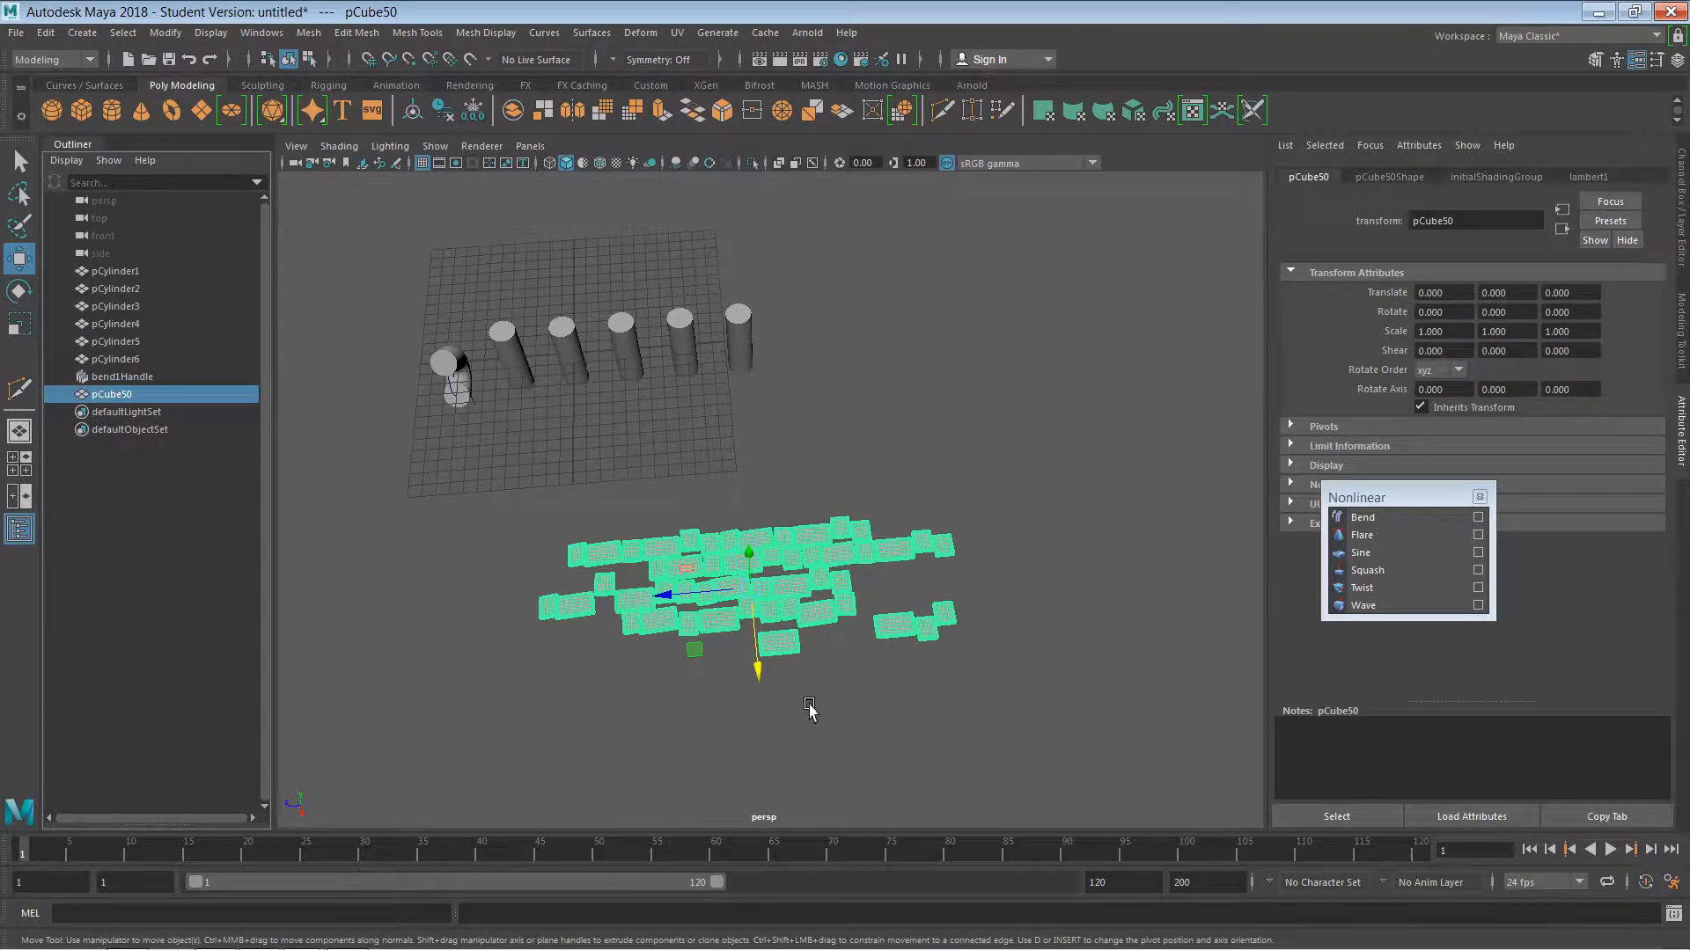
- Apply a Bend deformer to the combined stone path and inspect its handle from several angles
{"action": "left_click_drag", "start_coordinate": [803, 695], "coordinate": [812, 695], "text": "alt"}
{"action": "left_click", "coordinate": [857, 712]}
{"action": "left_click", "coordinate": [787, 601]}
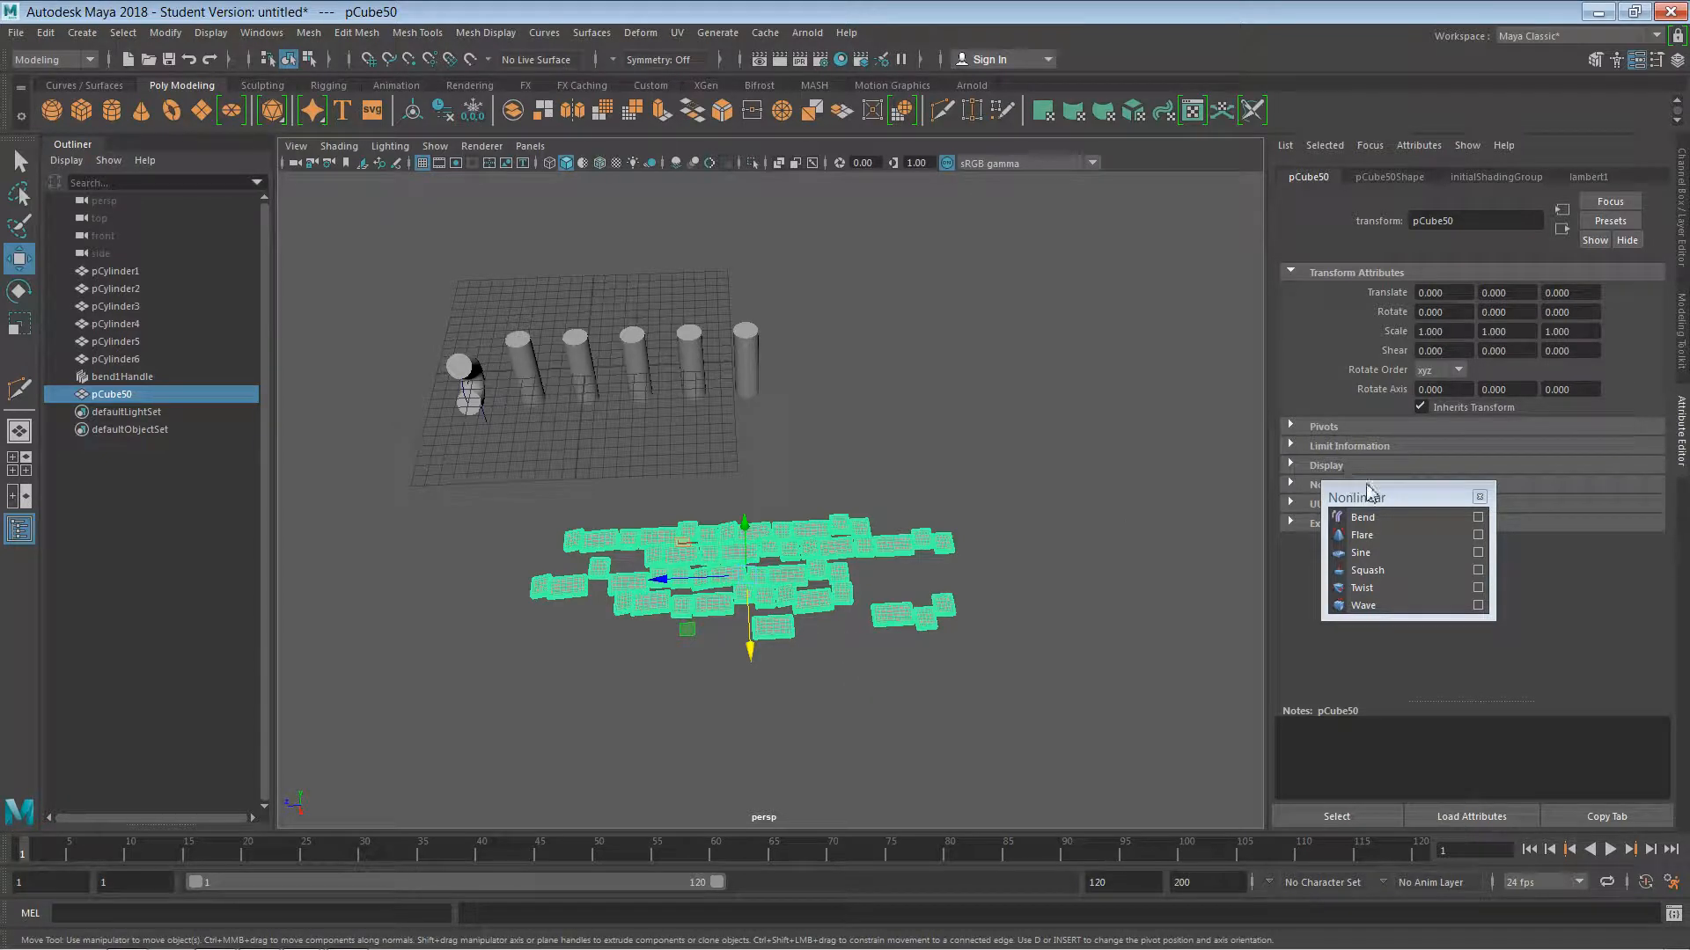
{"action": "left_click", "coordinate": [1369, 526]}
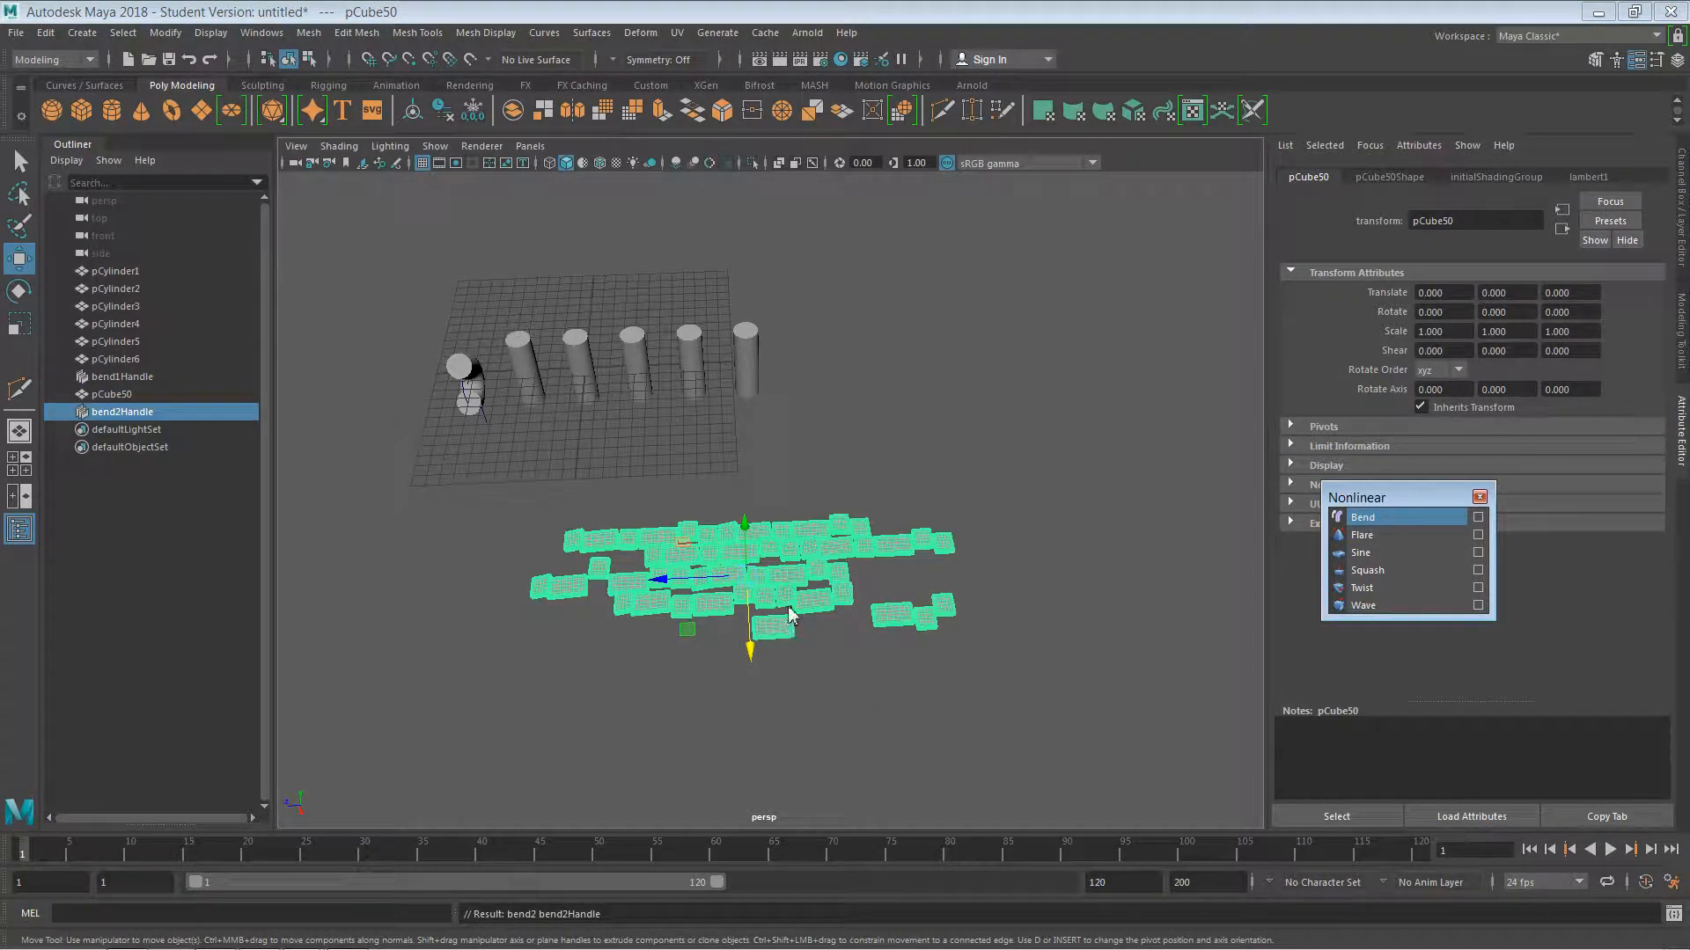
{"action": "left_click_drag", "start_coordinate": [815, 651], "coordinate": [830, 667], "text": "alt"}
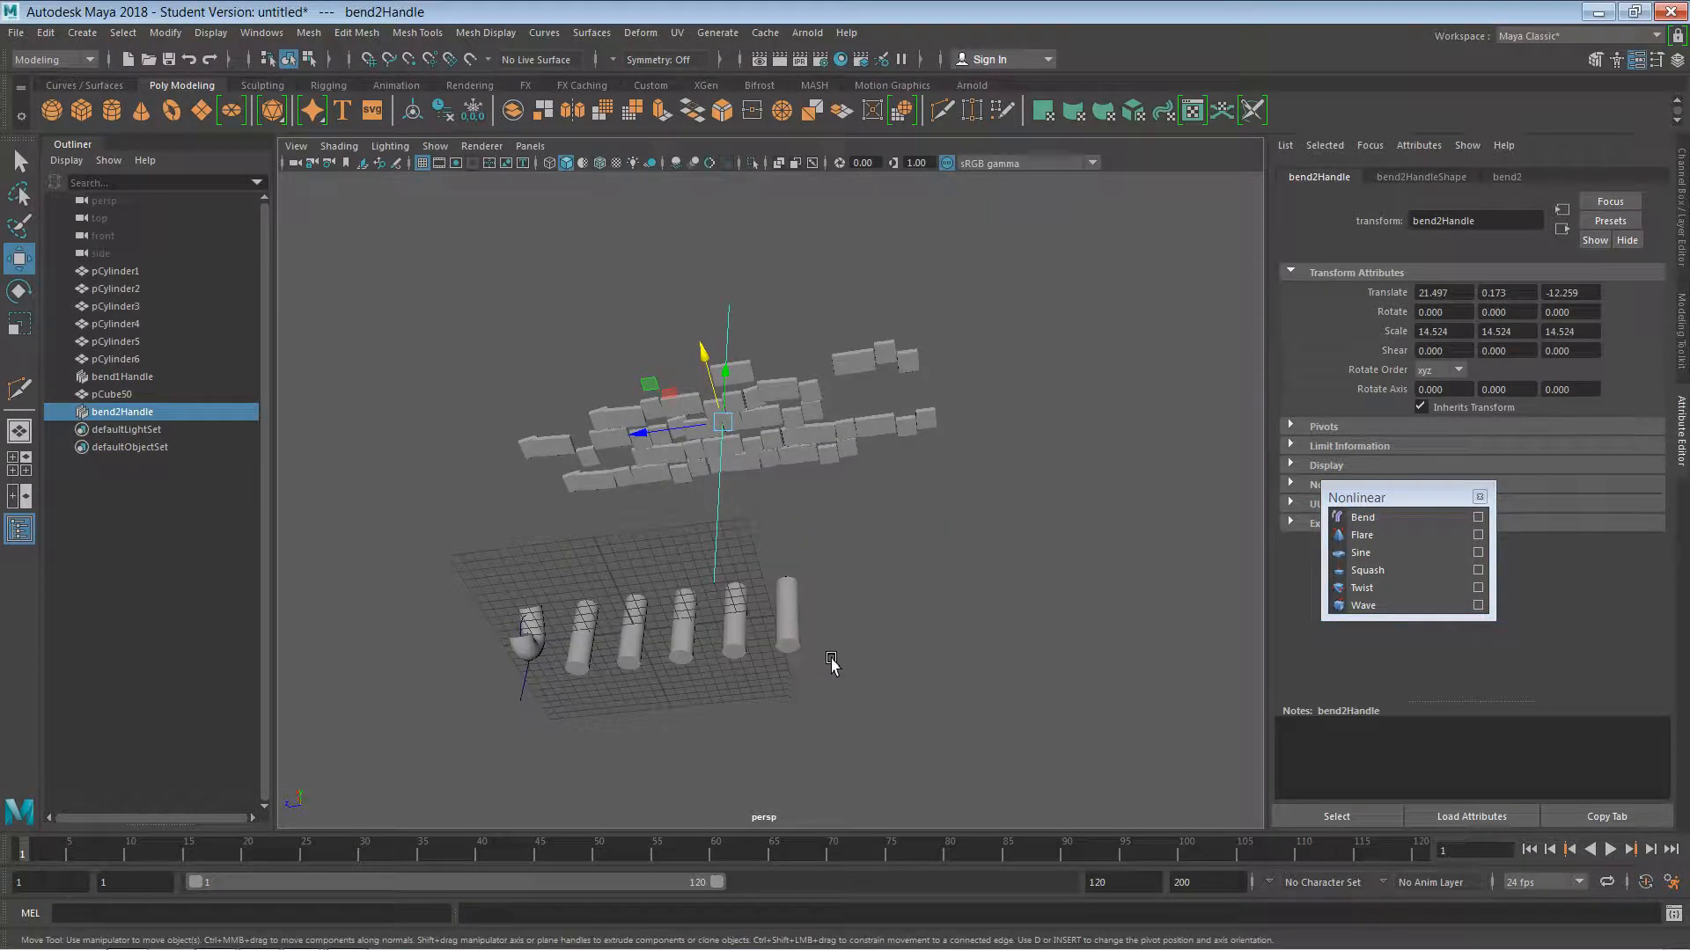
{"action": "left_click_drag", "start_coordinate": [832, 603], "coordinate": [906, 673], "text": "alt"}
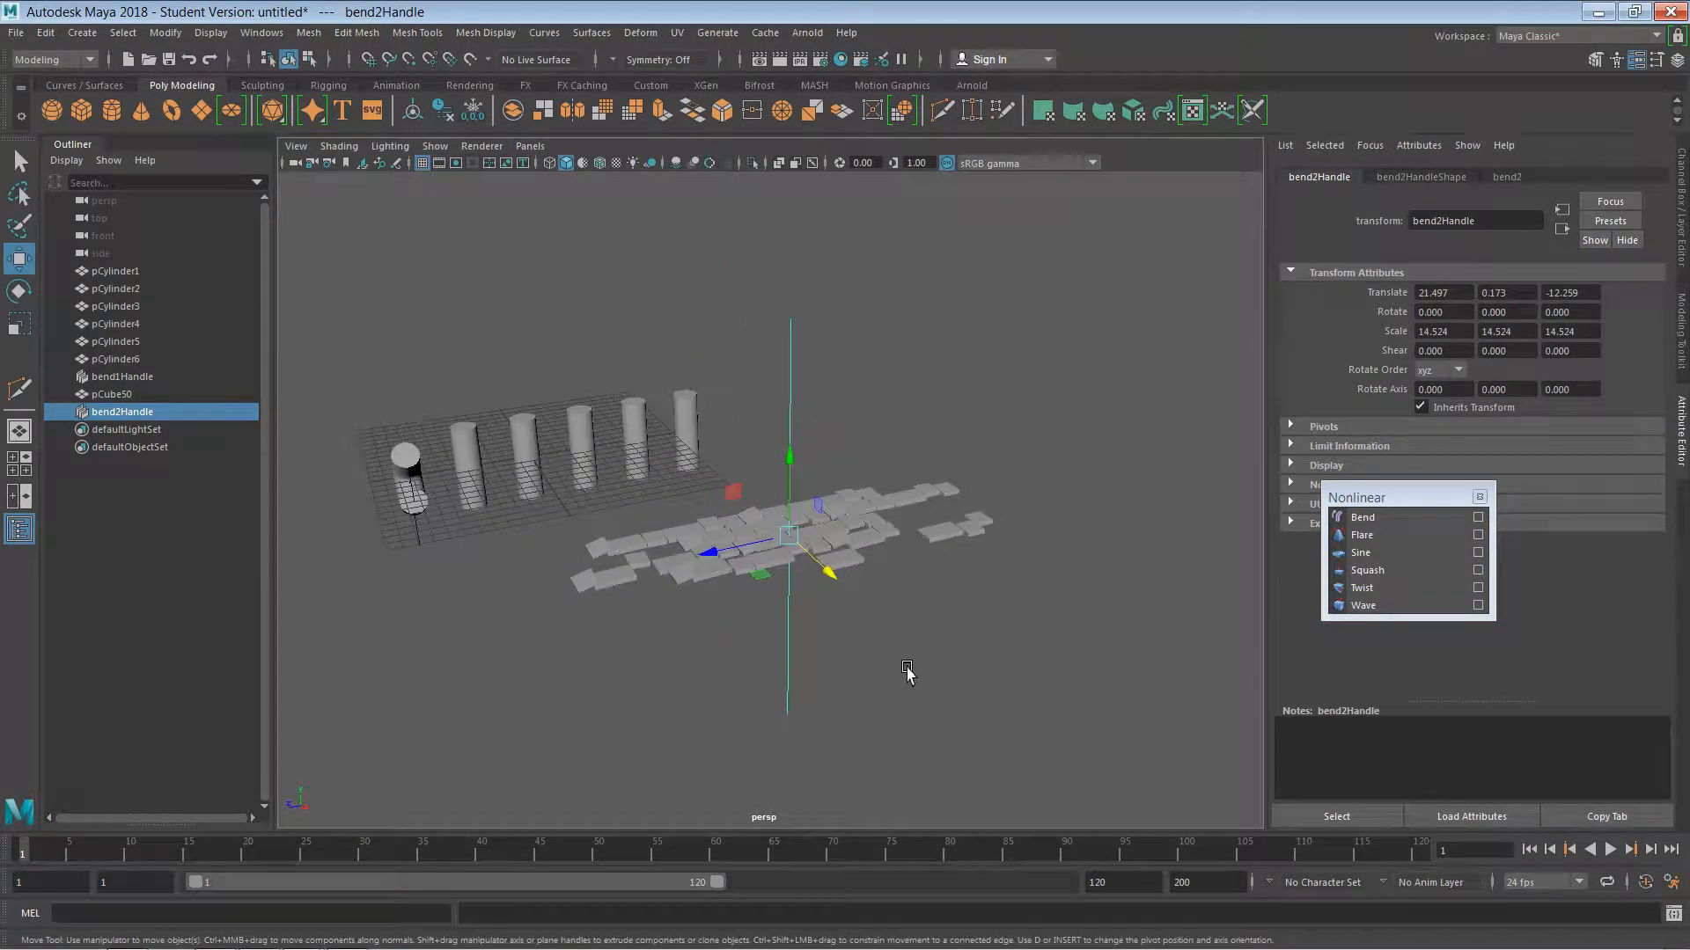
{"action": "right_click_drag", "start_coordinate": [886, 639], "coordinate": [1109, 651], "text": "alt"}
{"action": "mouse_move", "coordinate": [933, 649]}
{"action": "right_mouse_down", "text": "alt"}
{"action": "mouse_move", "coordinate": [1093, 667]}
{"action": "mouse_move", "coordinate": [907, 645]}
{"action": "right_mouse_up", "text": "alt"}
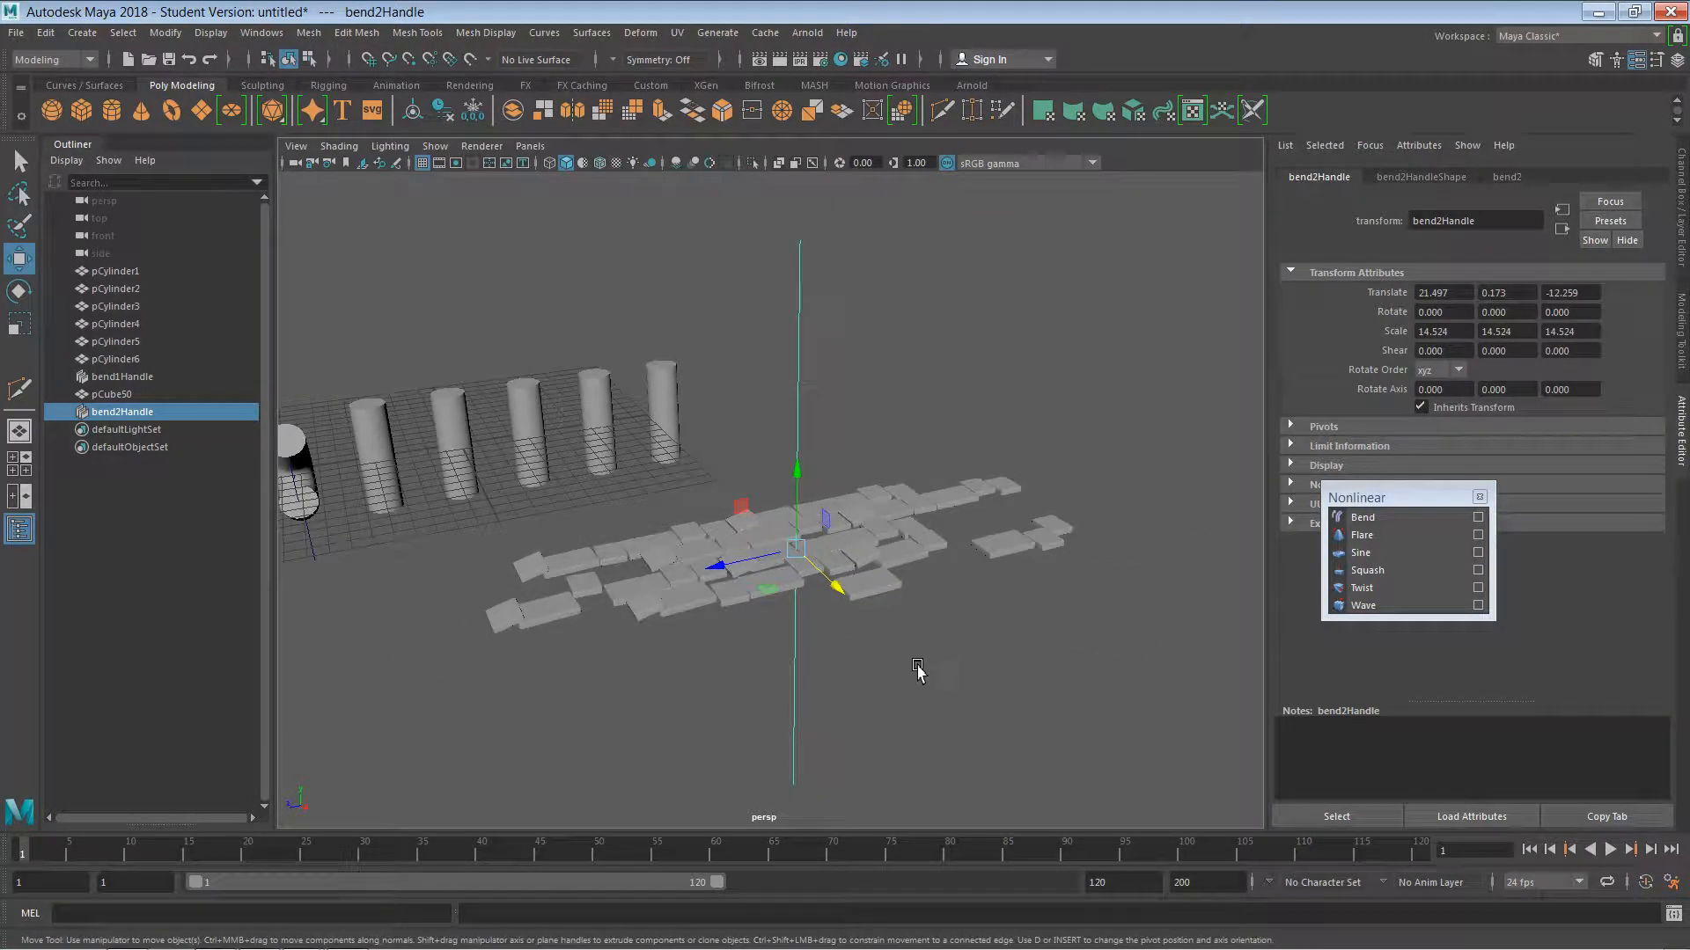
{"action": "left_click_drag", "start_coordinate": [917, 670], "coordinate": [792, 679], "text": "alt"}
- Open the stone path's bend2 attributes, try out the Curvature, and select the deformer handle
{"action": "left_click", "coordinate": [836, 561]}
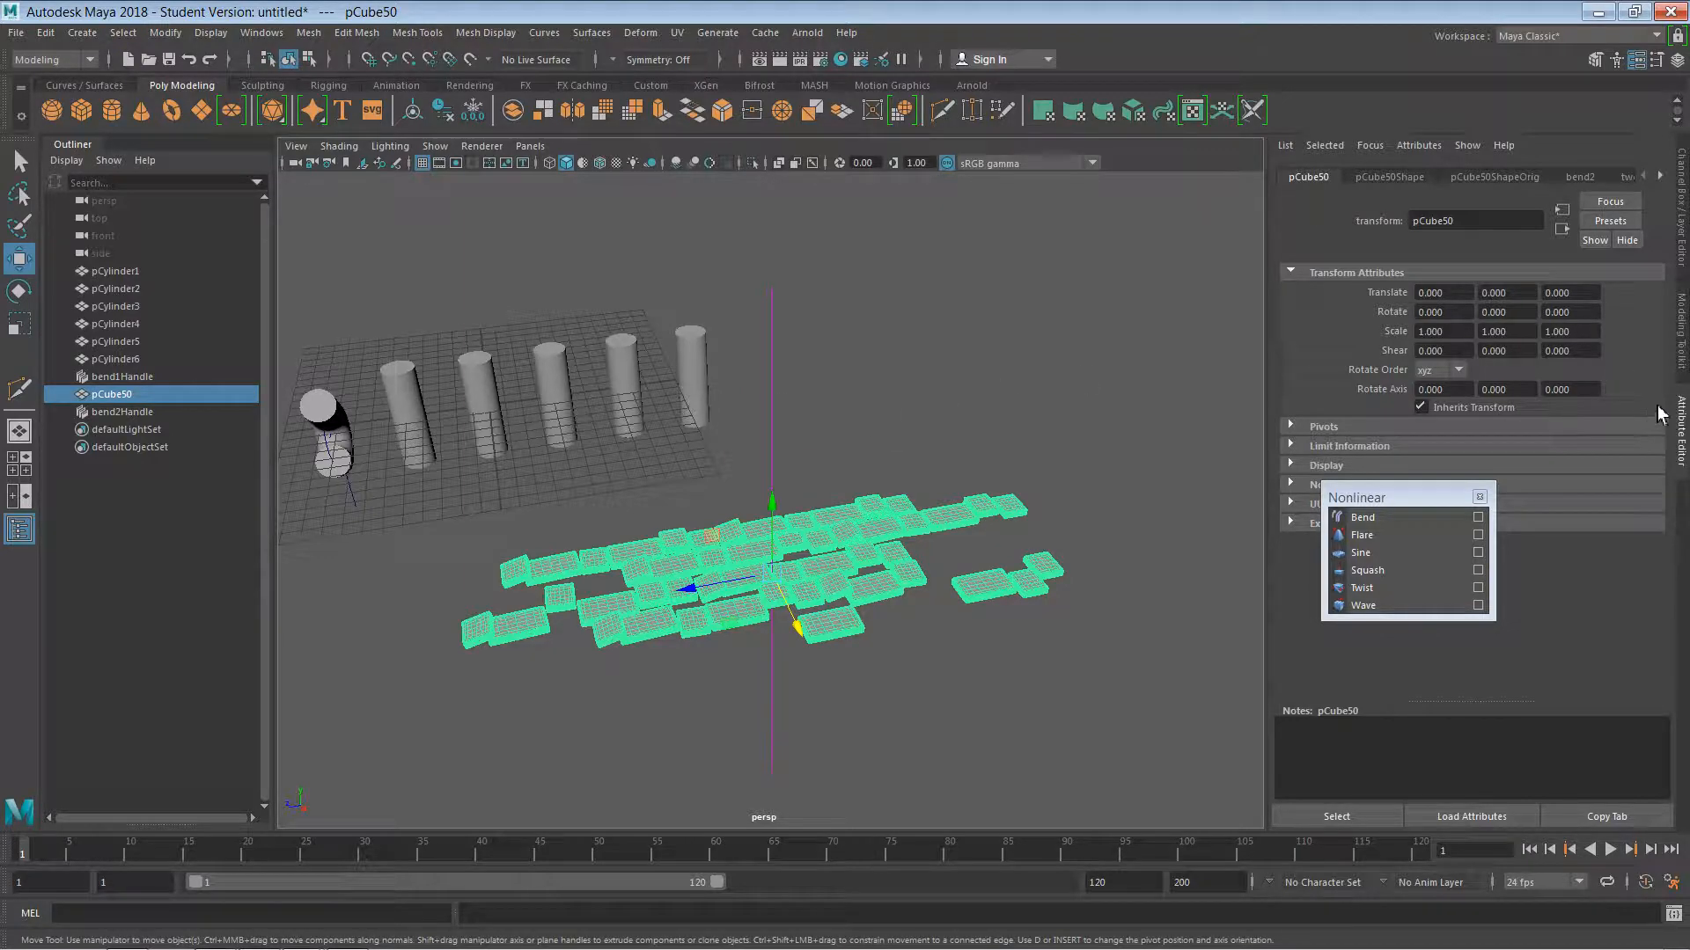
{"action": "left_click", "coordinate": [1683, 345]}
{"action": "left_click", "coordinate": [1681, 436]}
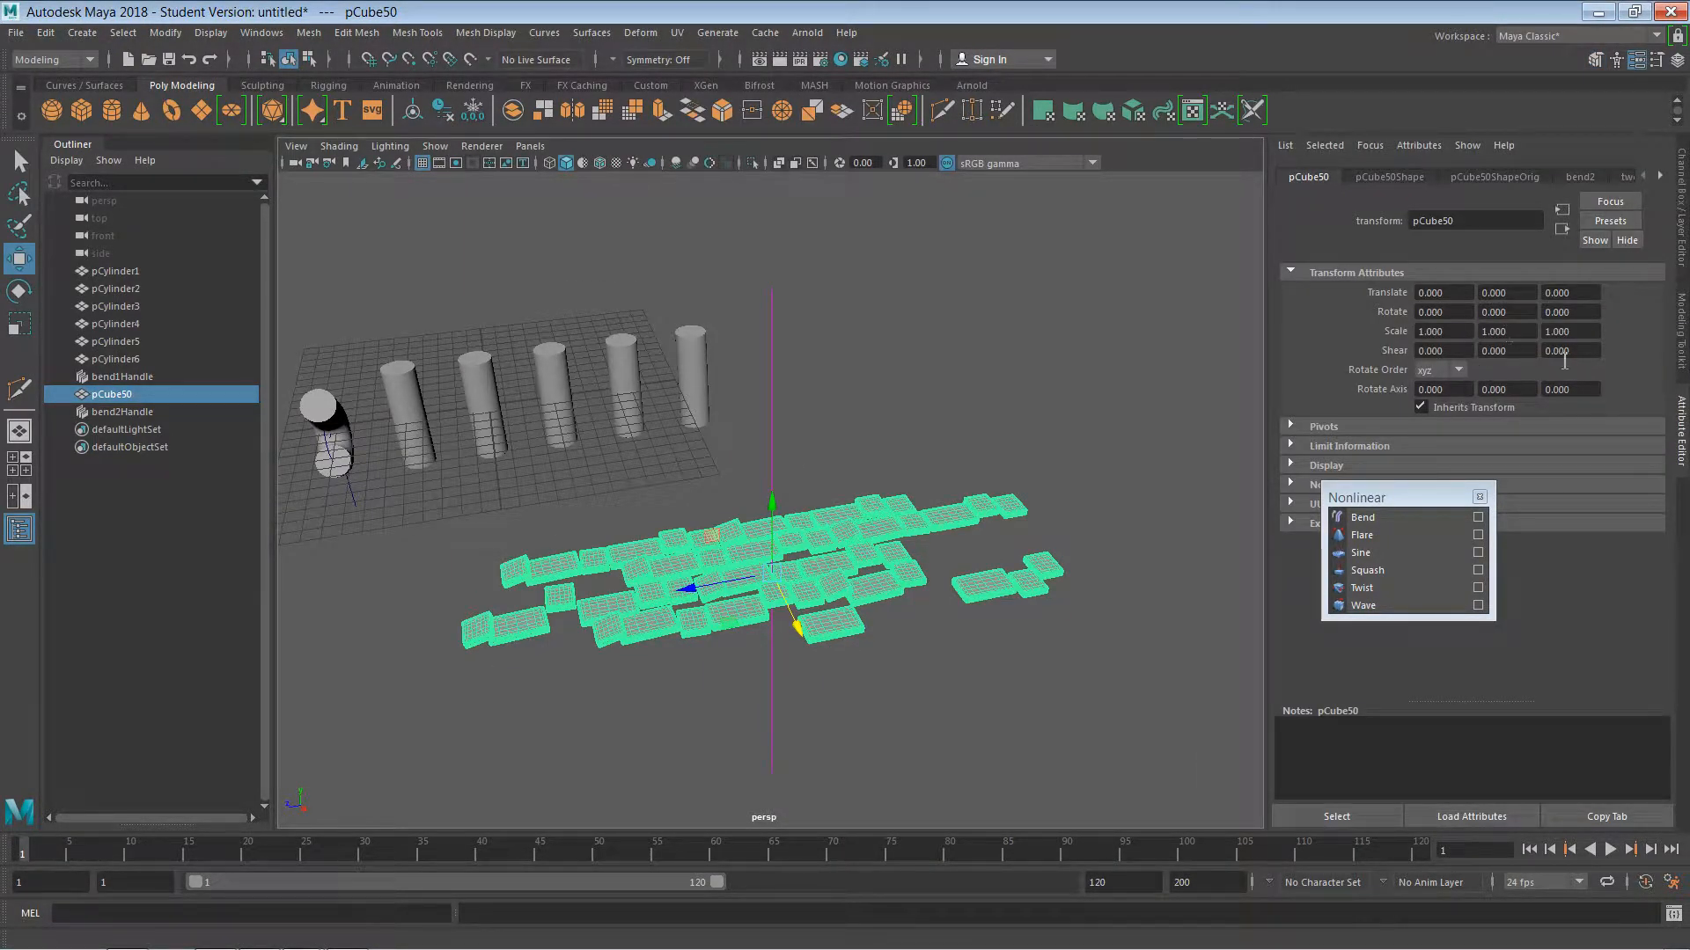
{"action": "left_click", "coordinate": [1579, 178]}
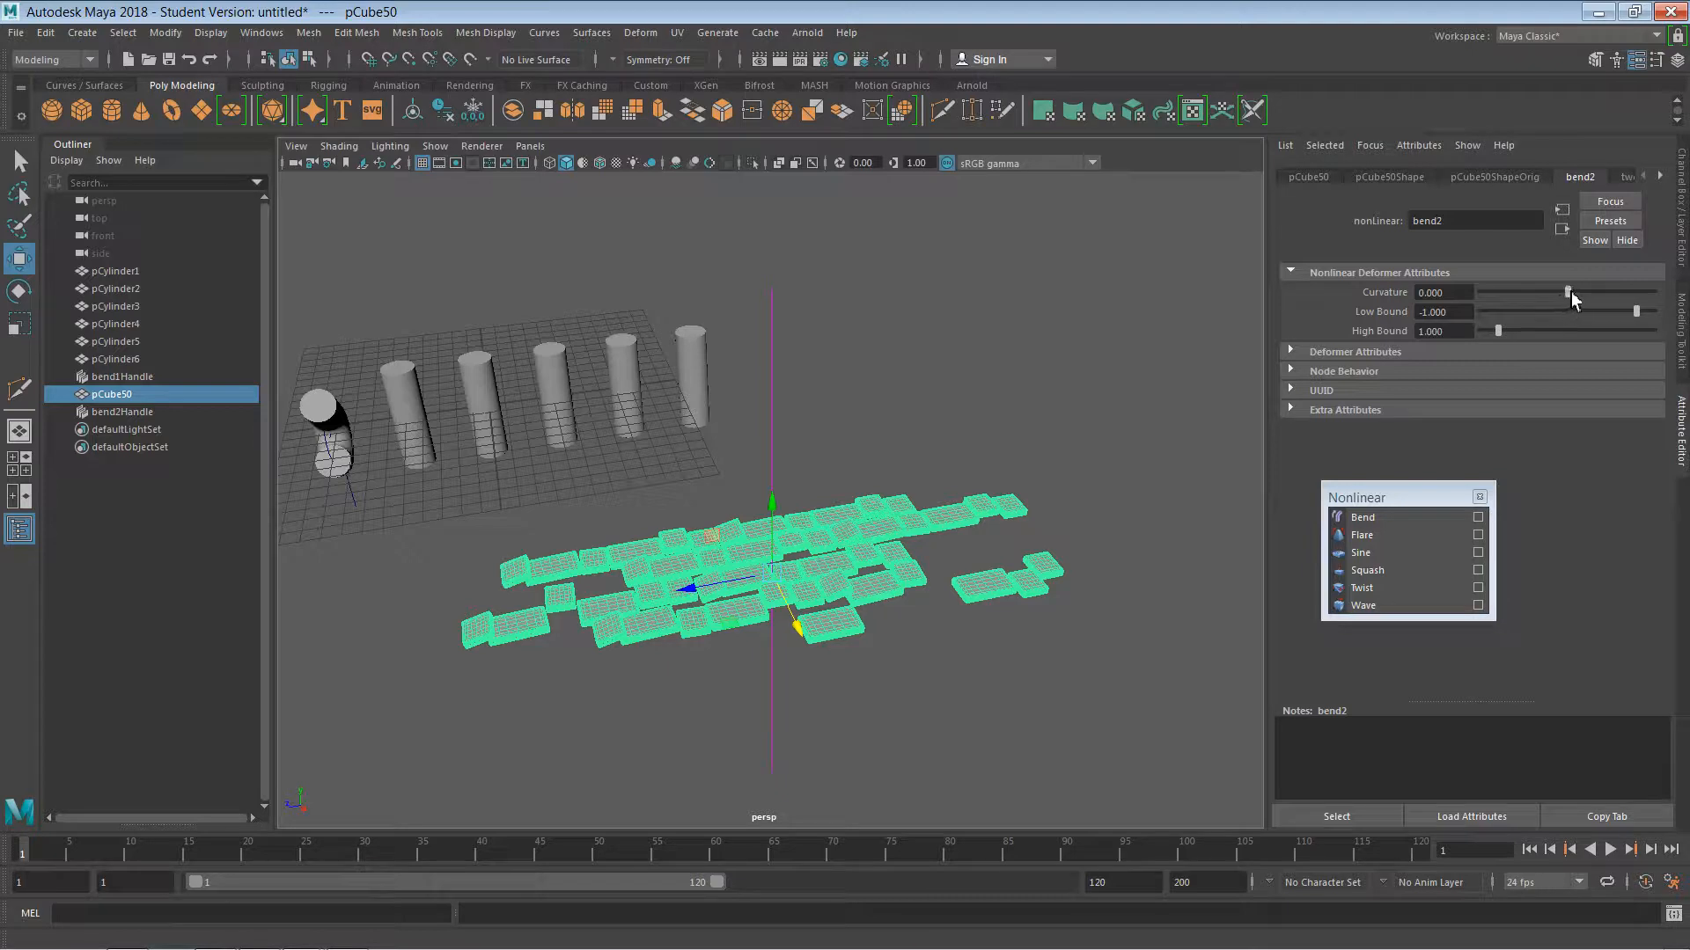
{"action": "mouse_move", "coordinate": [1571, 293]}
{"action": "left_mouse_down"}
{"action": "mouse_move", "coordinate": [1601, 292]}
{"action": "mouse_move", "coordinate": [1448, 307]}
{"action": "mouse_move", "coordinate": [1571, 294]}
{"action": "left_mouse_up"}
{"action": "left_click", "coordinate": [774, 396]}
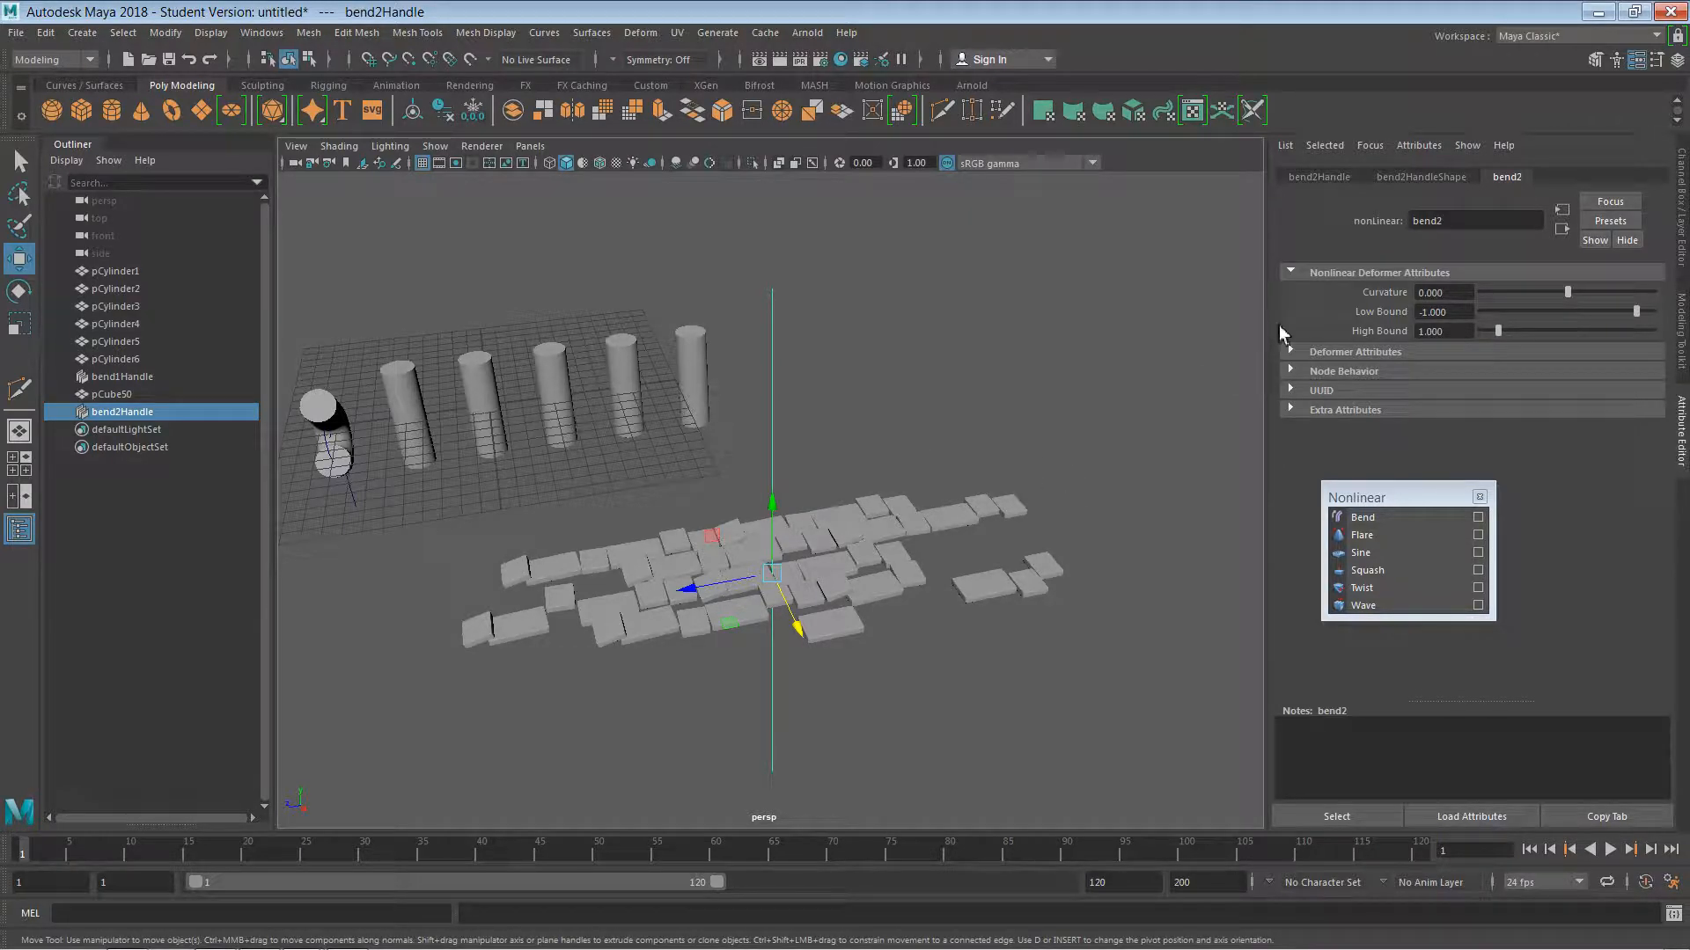
- Set the stone path's bend handle to 90 in Rotate X and move it along X to about 25.03
{"action": "left_click", "coordinate": [795, 396]}
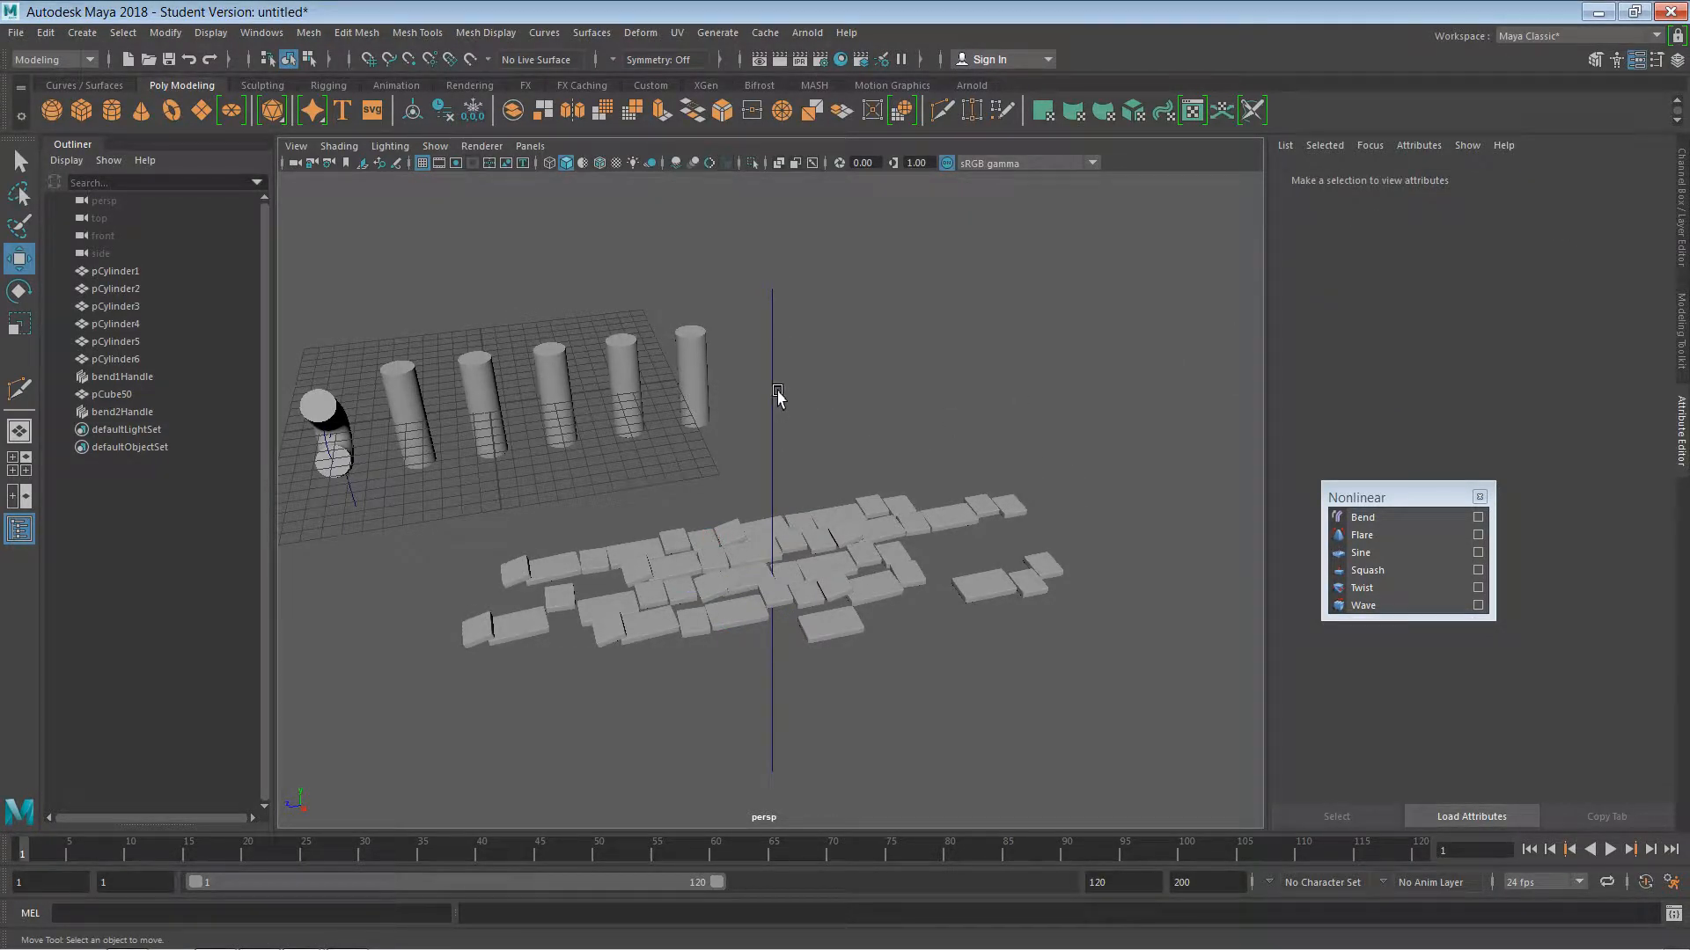
{"action": "left_click", "coordinate": [773, 402]}
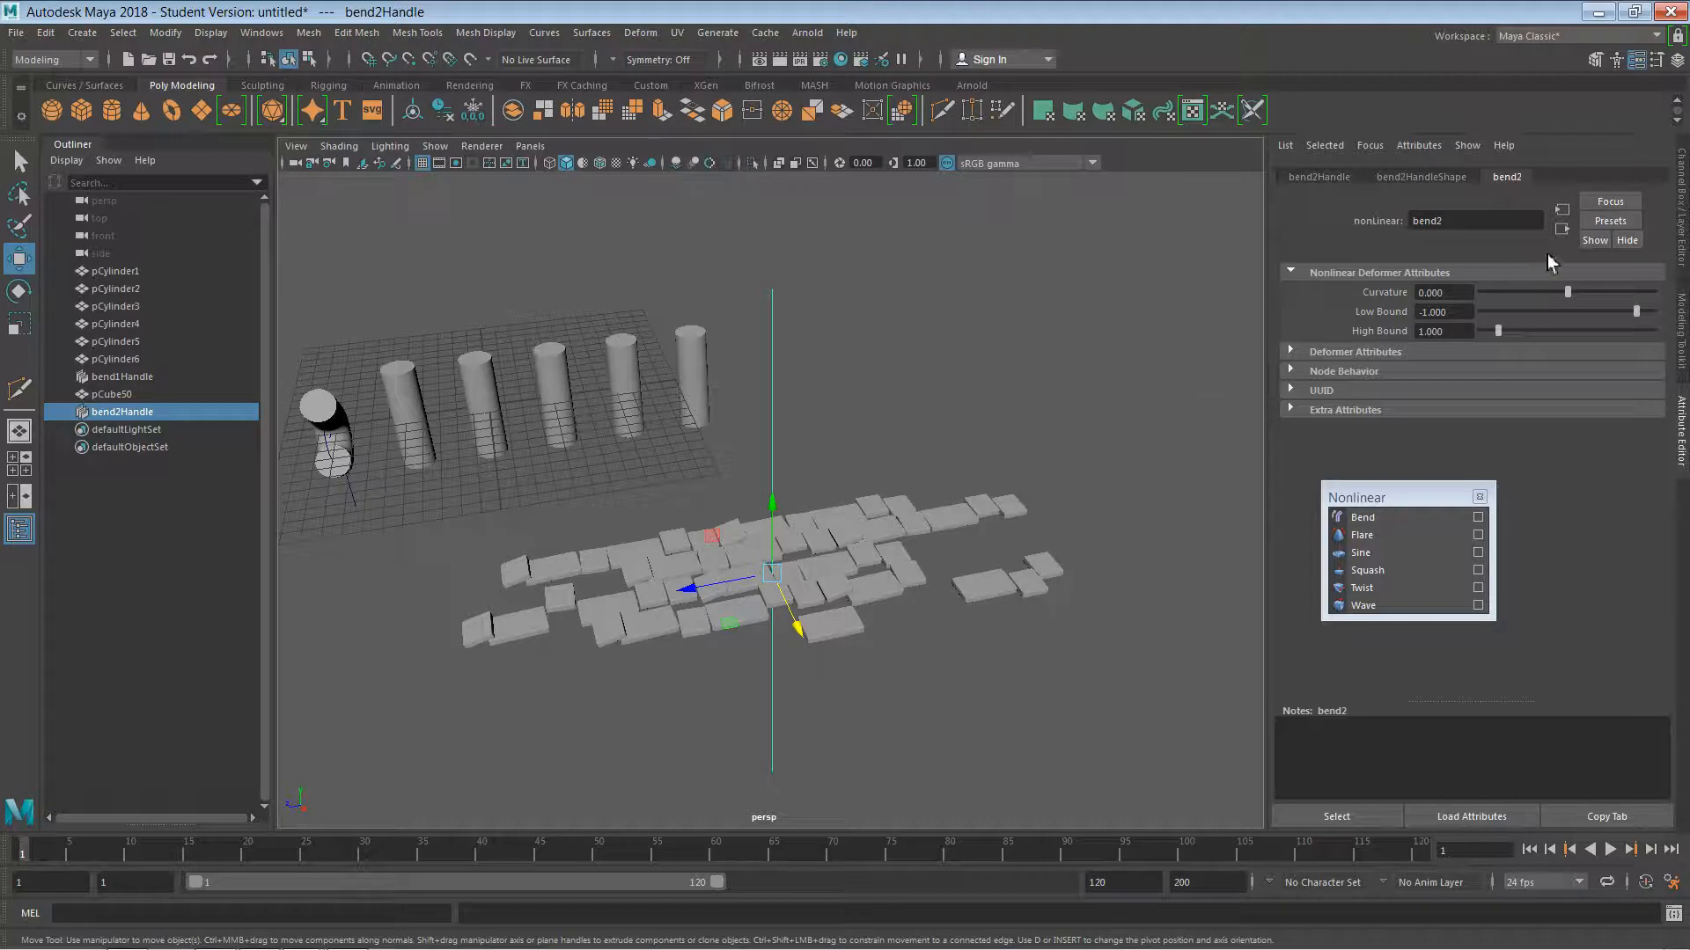
{"action": "left_click", "coordinate": [1681, 176]}
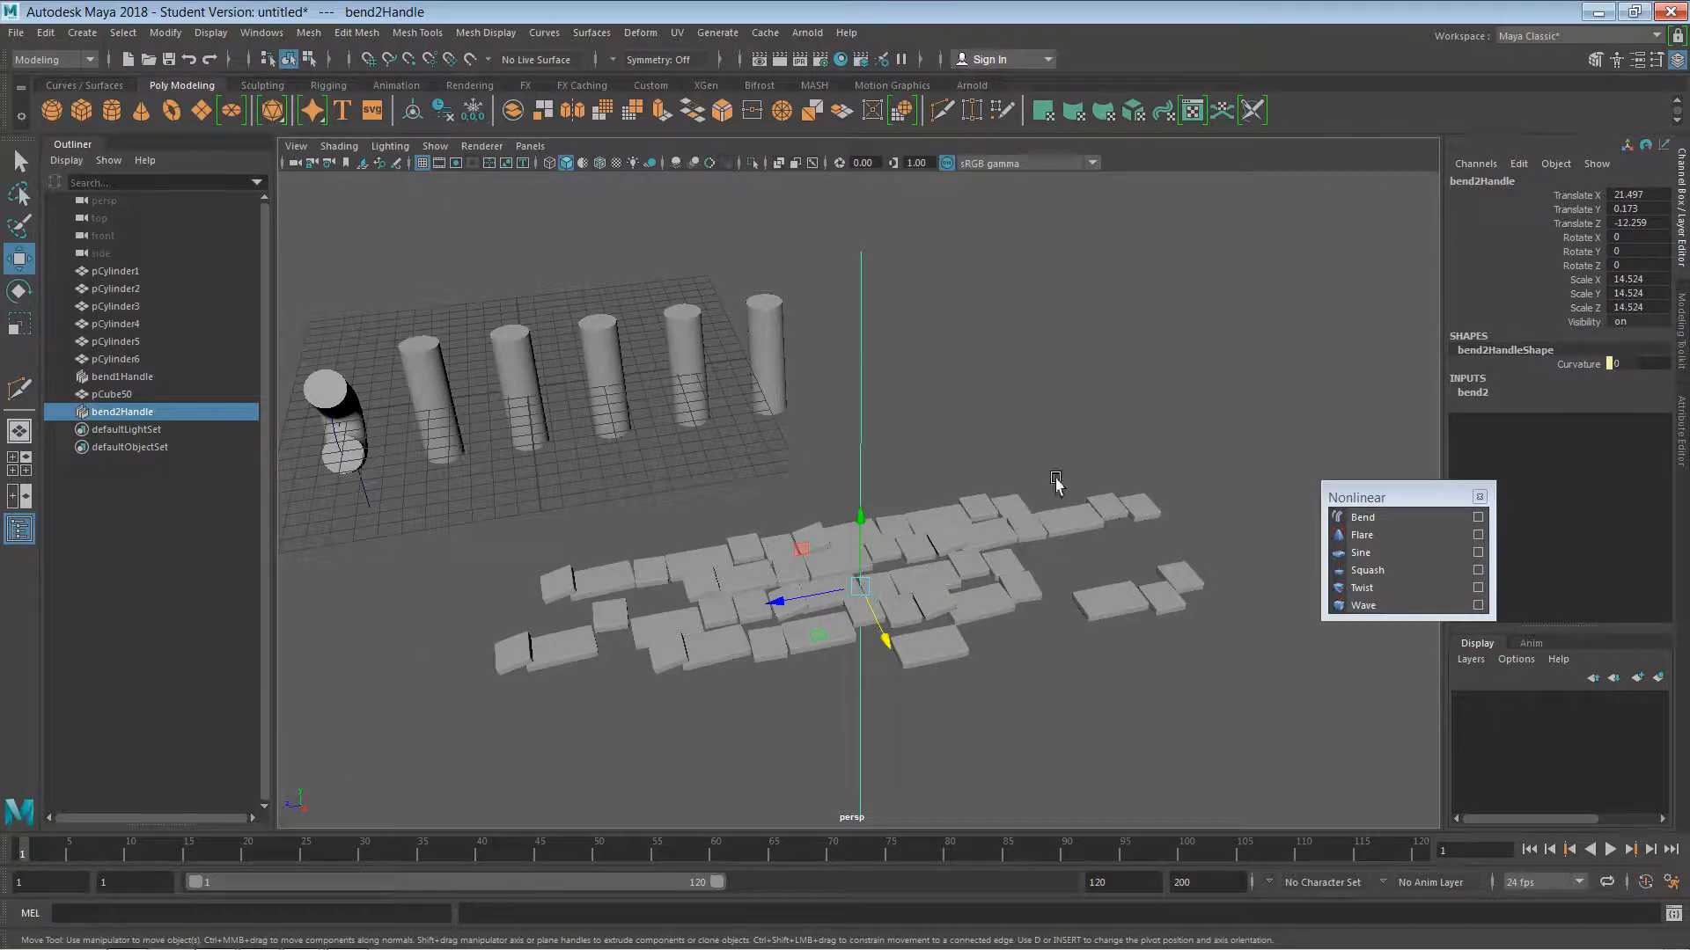
{"action": "double_click", "coordinate": [1646, 239]}
{"action": "type", "text": "90"}
{"action": "key", "text": "Return"}
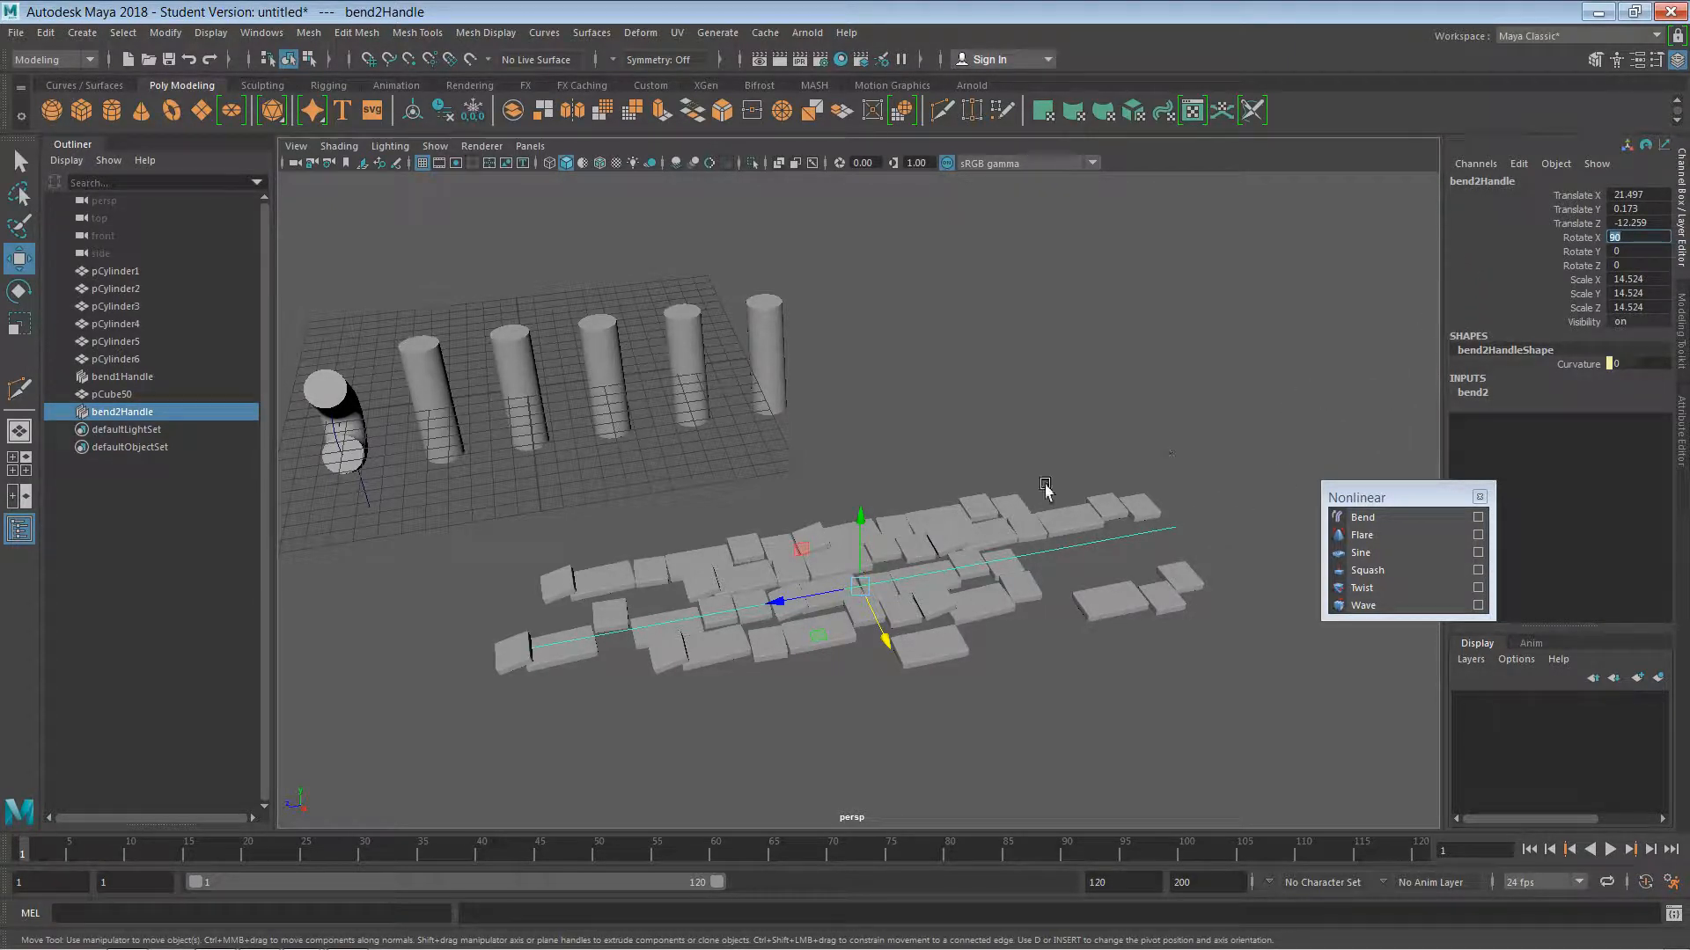
{"action": "left_click_drag", "start_coordinate": [885, 636], "coordinate": [916, 701]}
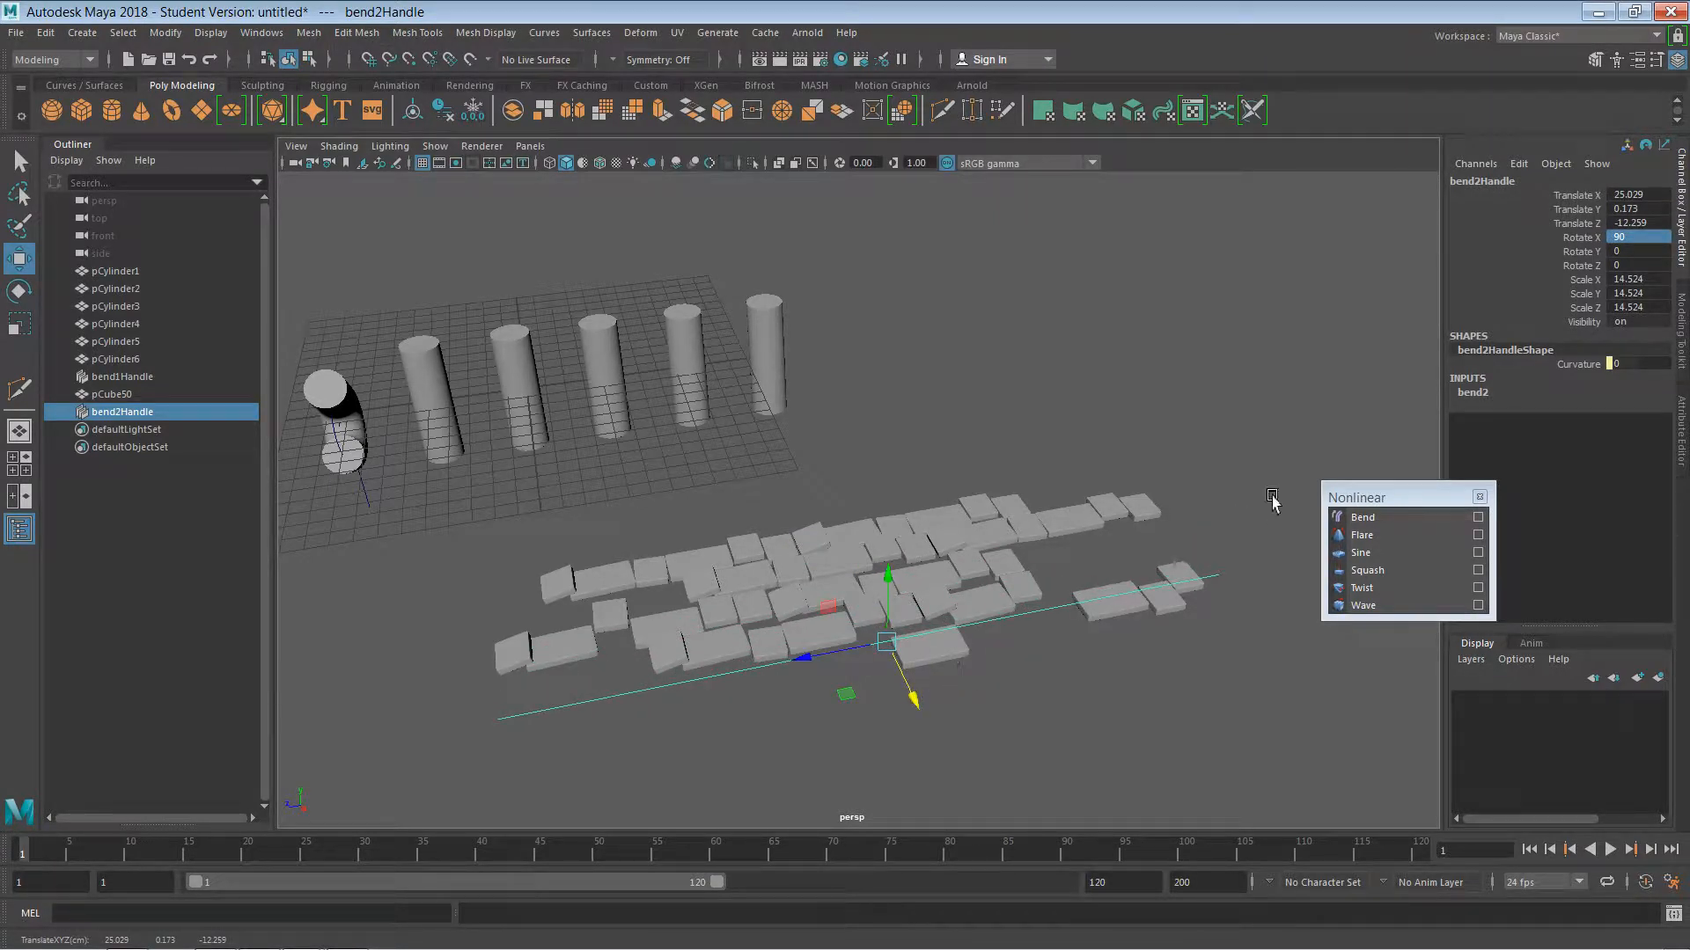
- Select the stone path and raise its bend2 Curvature to 180 to wrap the slabs into rings
{"action": "left_click", "coordinate": [1100, 457]}
{"action": "left_click", "coordinate": [1045, 530]}
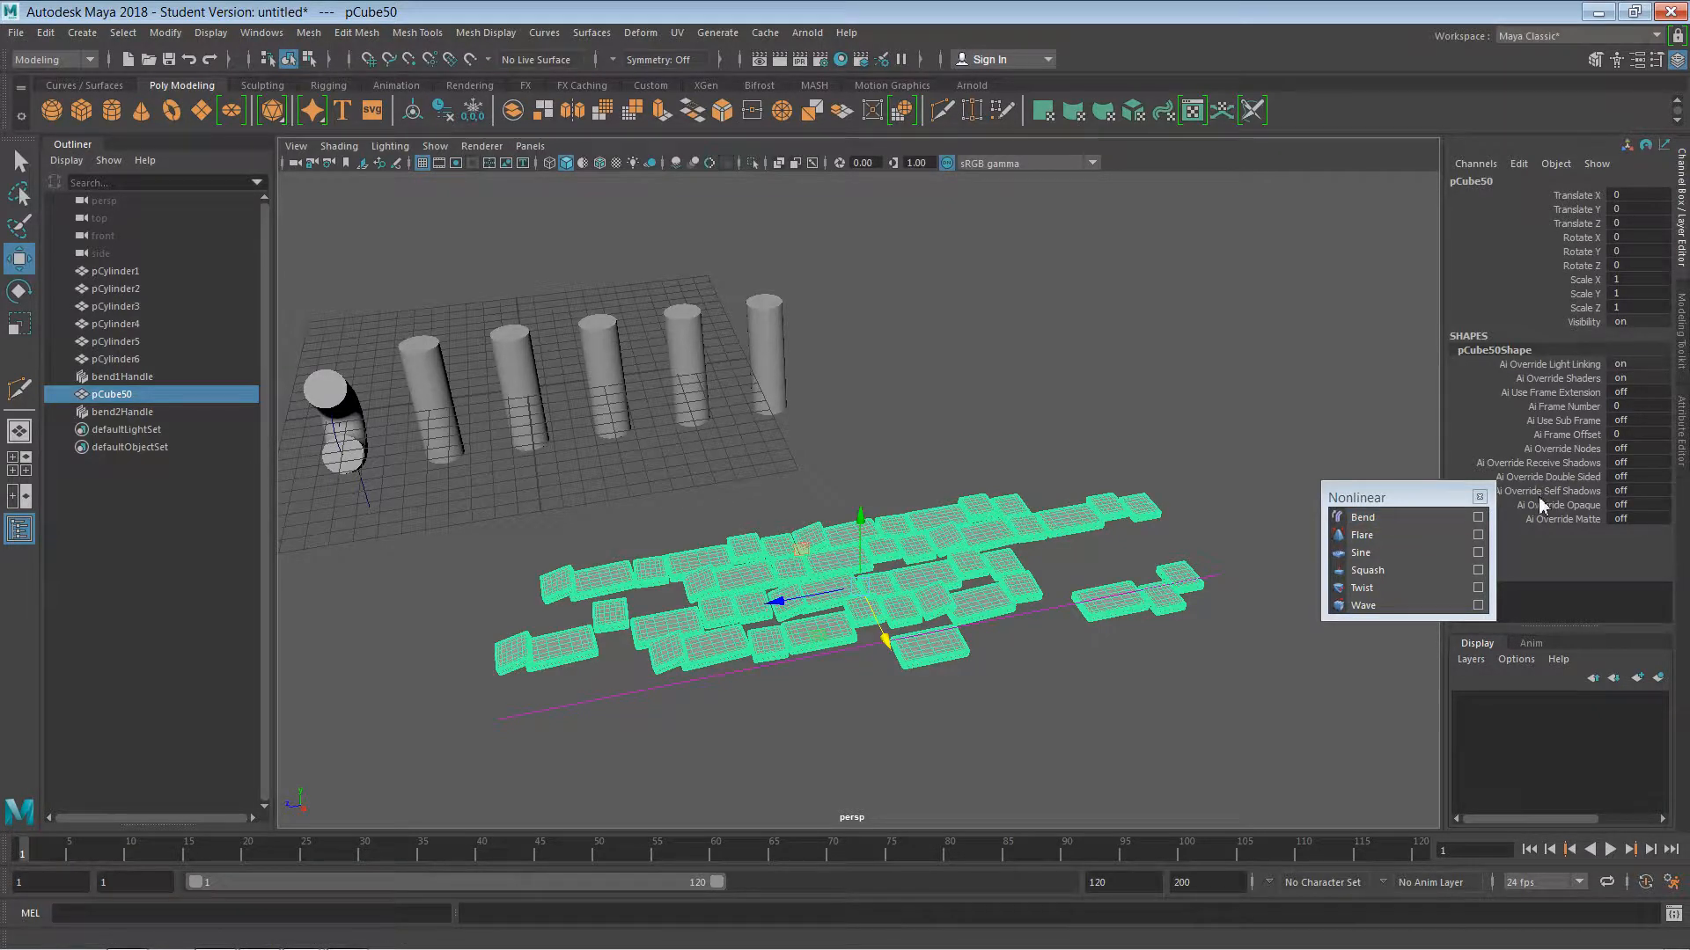
{"action": "left_click", "coordinate": [1681, 433]}
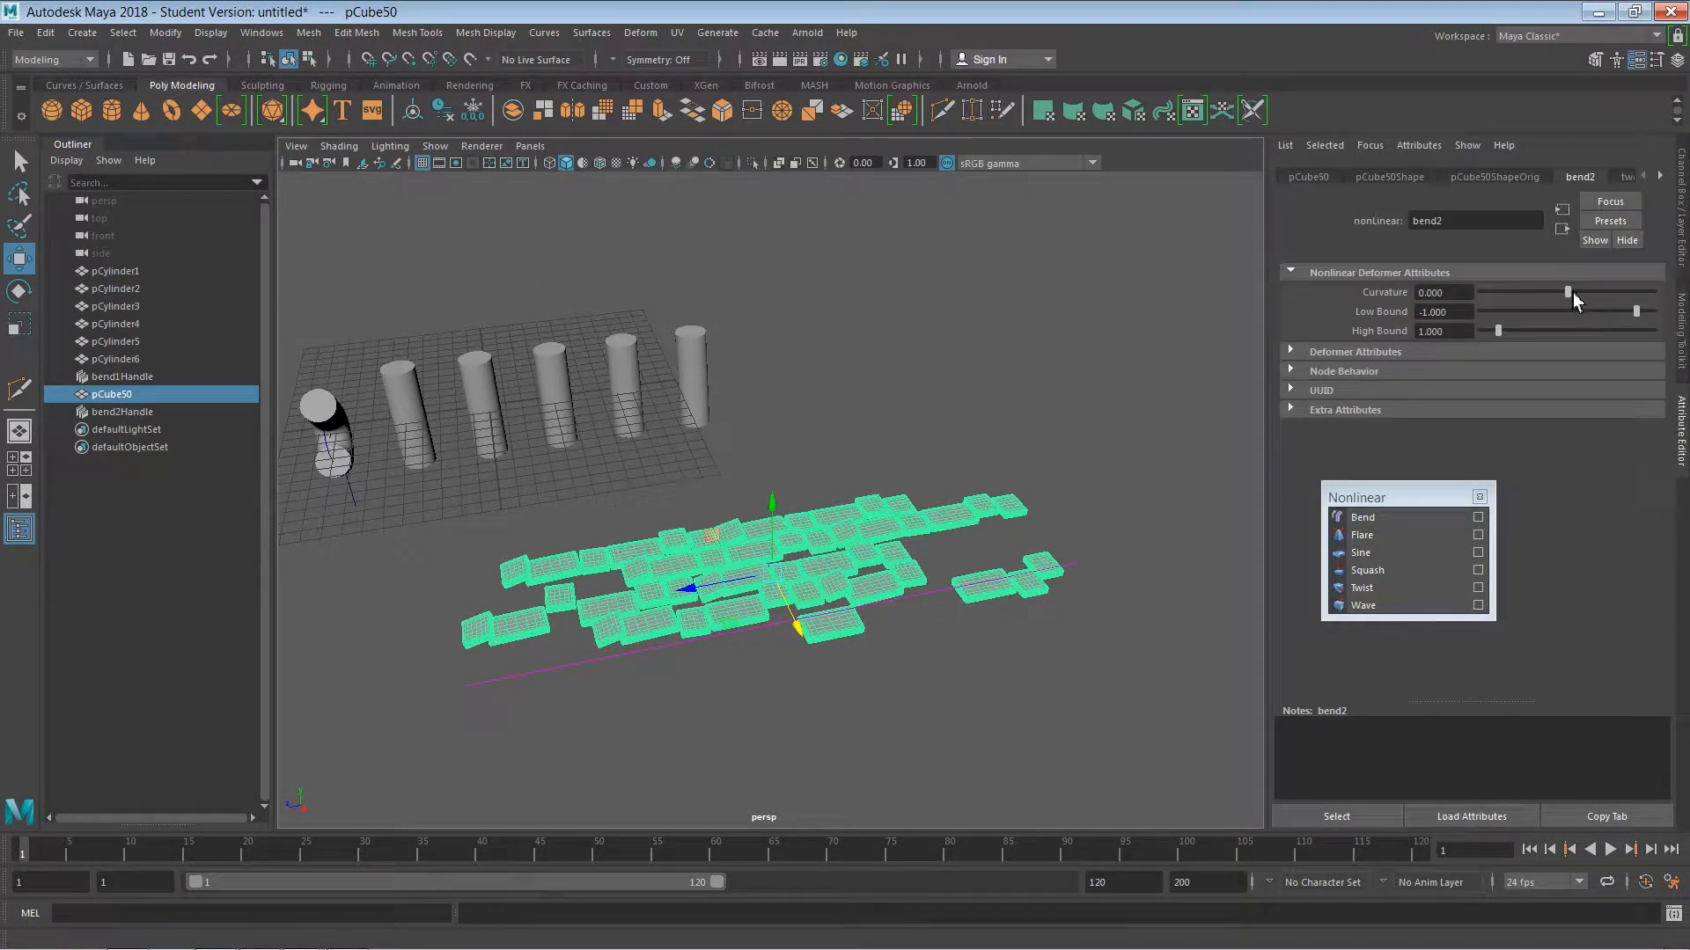
{"action": "left_click_drag", "start_coordinate": [1574, 294], "coordinate": [1663, 337]}
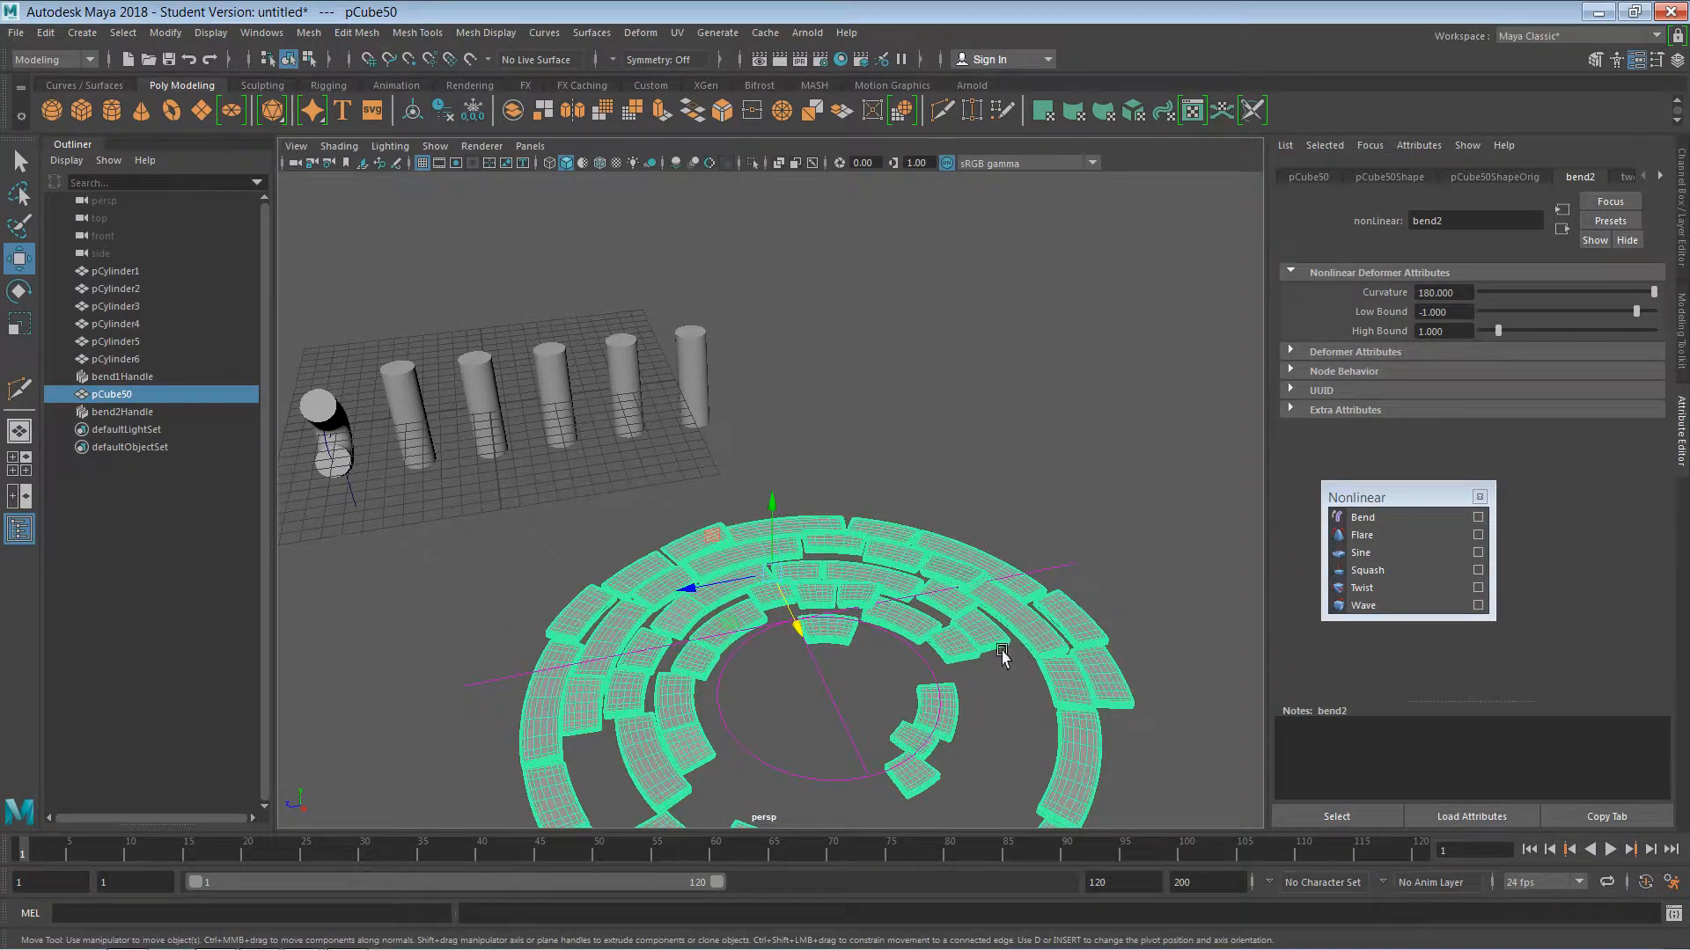
{"action": "middle_click_drag", "start_coordinate": [997, 643], "coordinate": [922, 530], "text": "alt"}
{"action": "left_click", "coordinate": [1050, 623]}
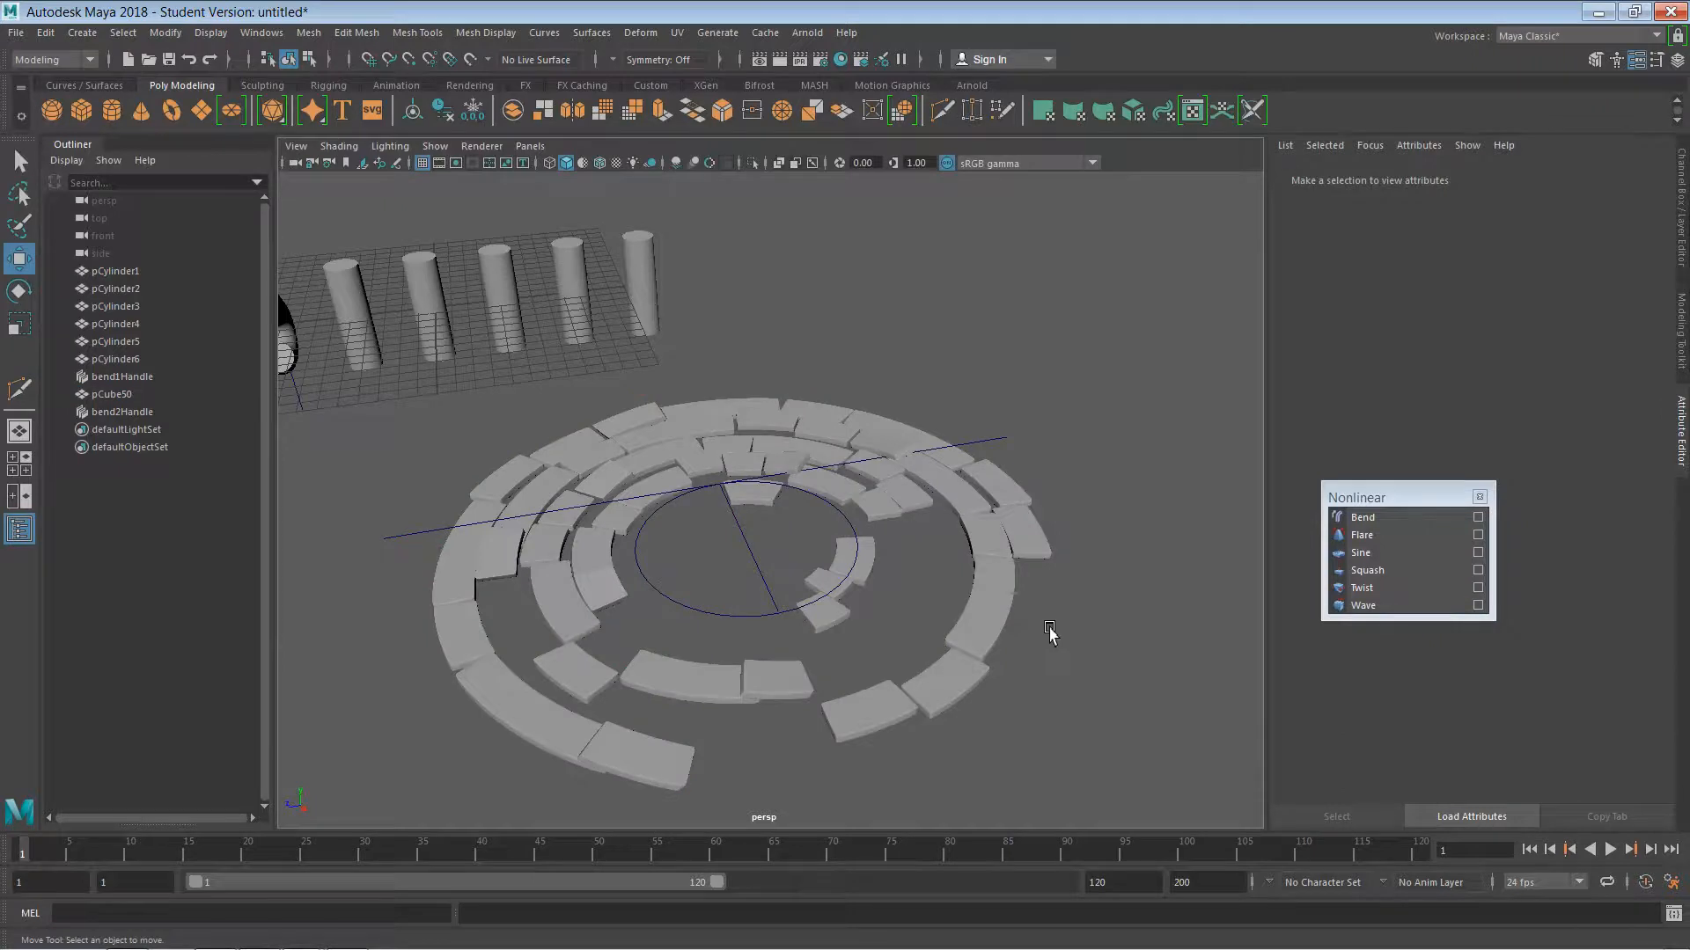
{"action": "mouse_move", "coordinate": [1051, 627]}
{"action": "left_mouse_down", "text": "alt"}
{"action": "mouse_move", "coordinate": [1067, 593]}
{"action": "mouse_move", "coordinate": [1105, 616]}
{"action": "mouse_move", "coordinate": [1053, 648]}
{"action": "left_mouse_up", "text": "alt"}
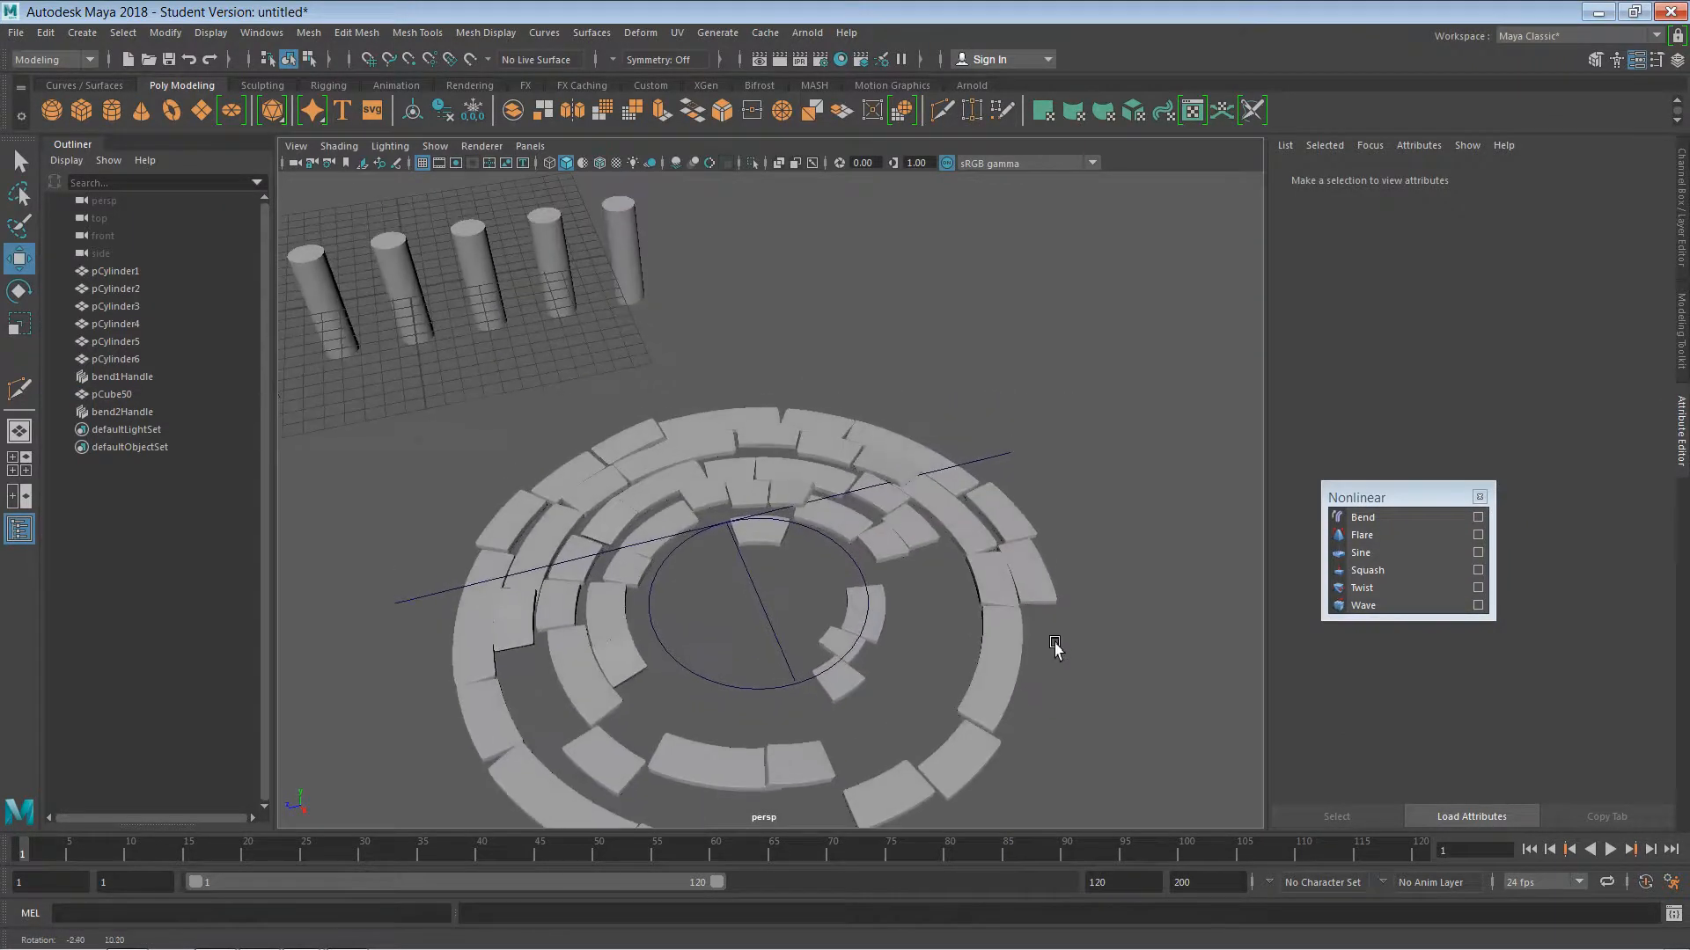
- Delete the bent stone path's construction history to bake in the circular shape
{"action": "left_click", "coordinate": [633, 550]}
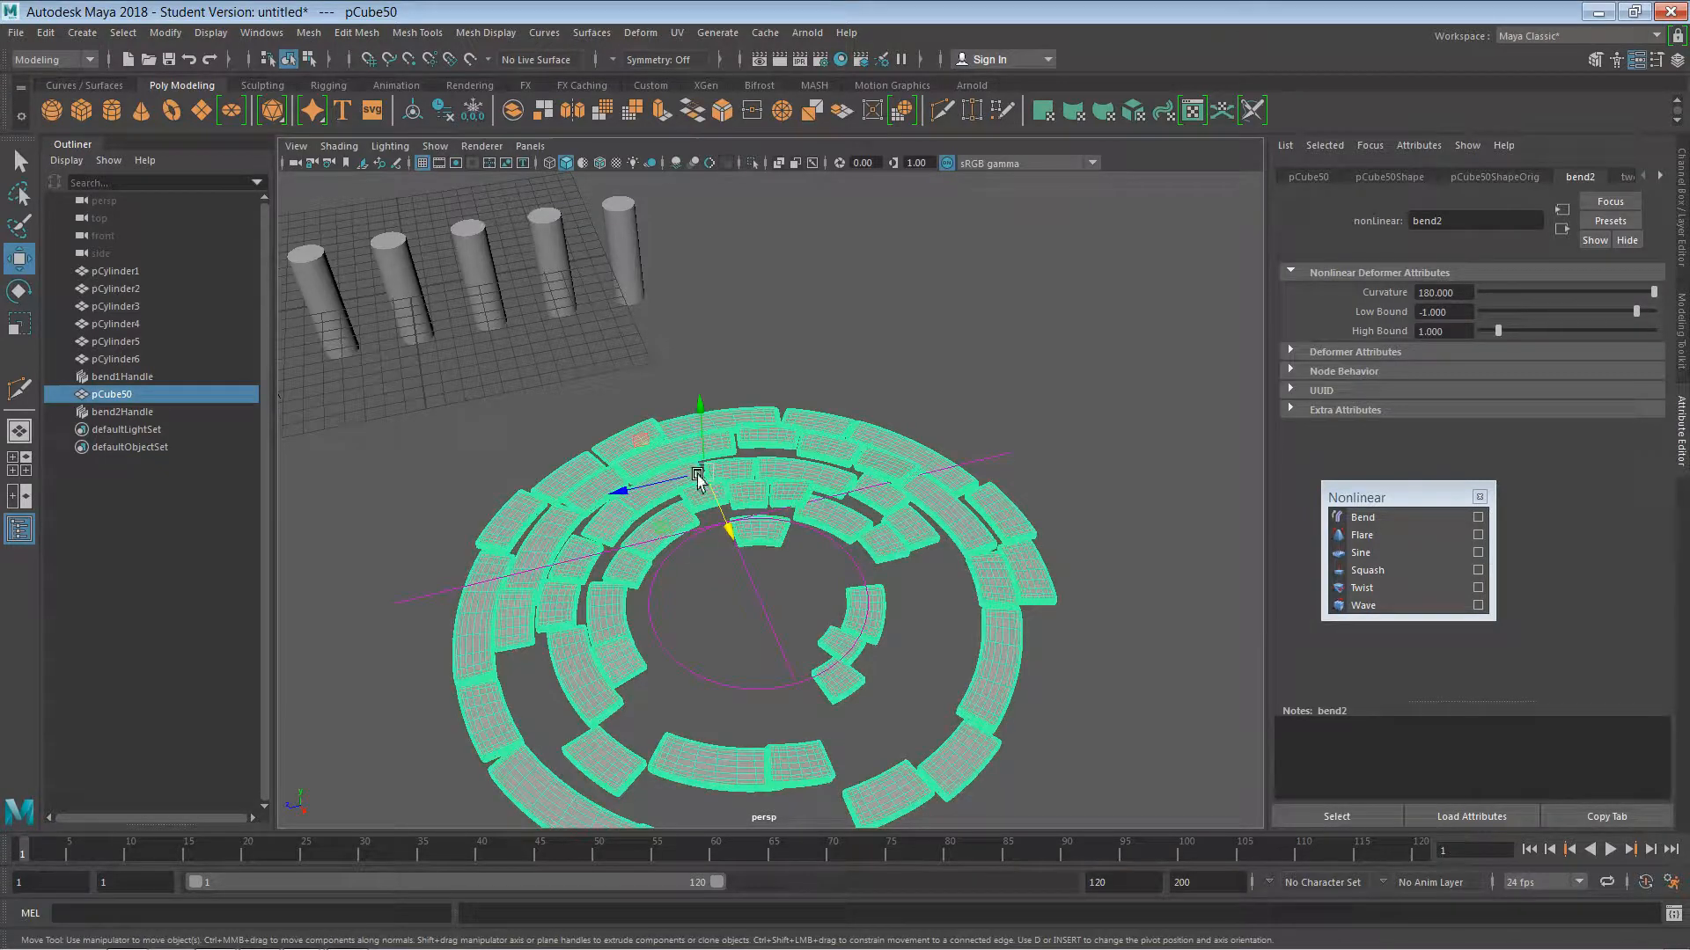
{"action": "left_click_drag", "start_coordinate": [697, 475], "coordinate": [728, 539]}
{"action": "left_click", "coordinate": [1066, 410]}
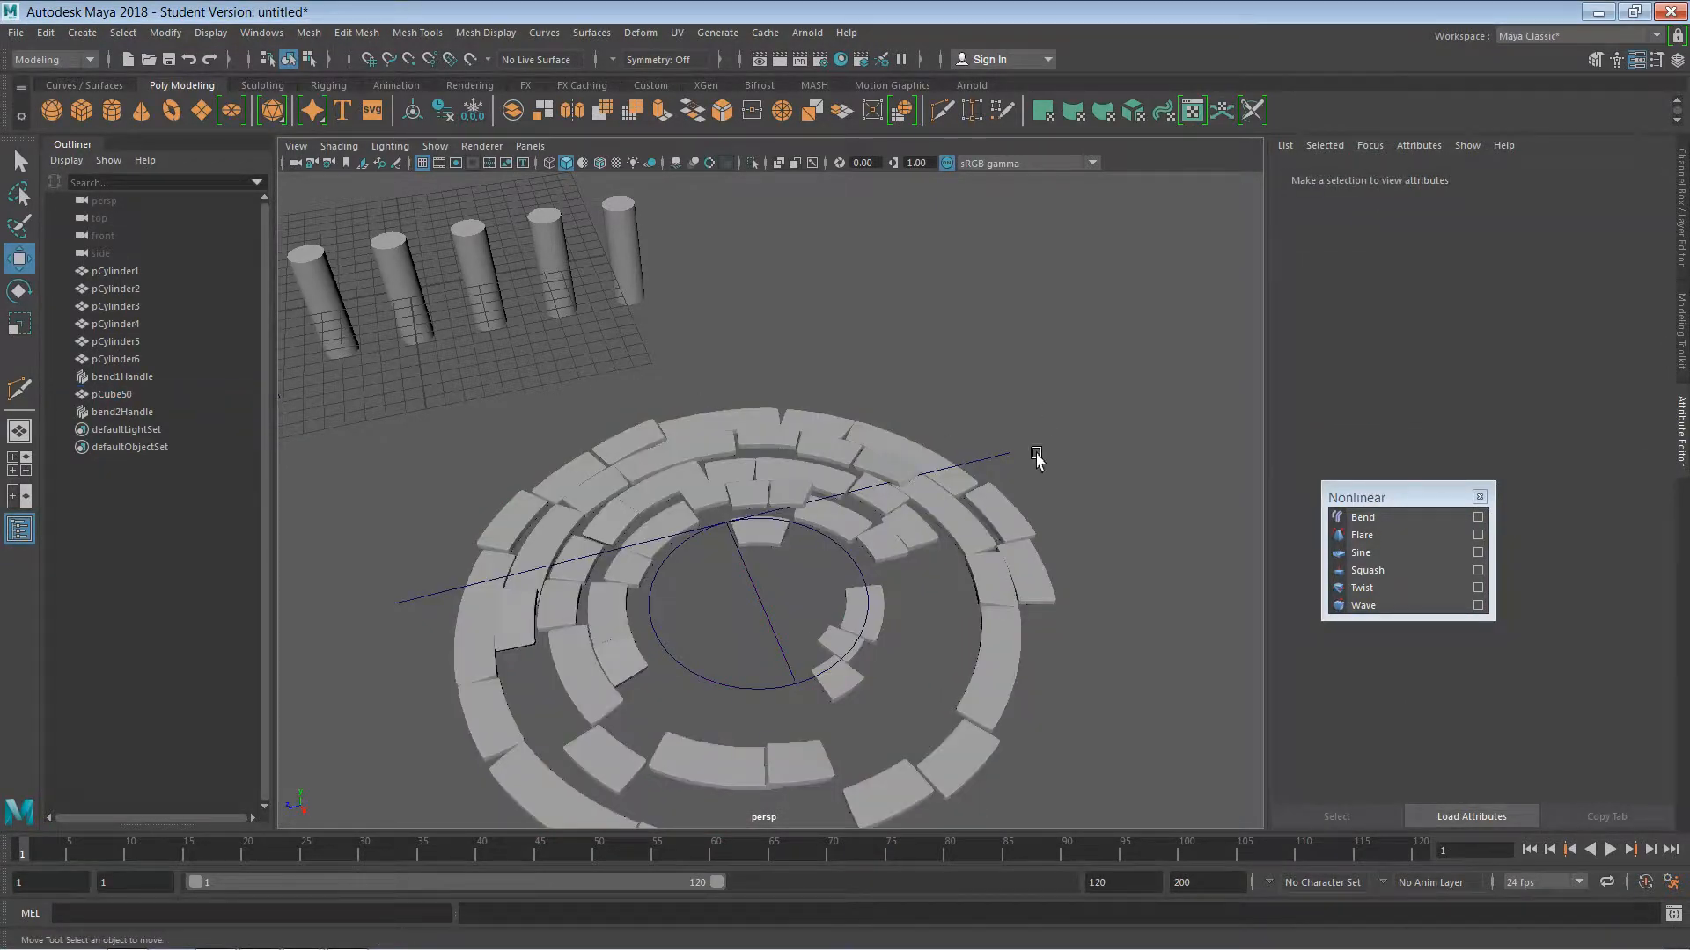
{"action": "left_click", "coordinate": [970, 509]}
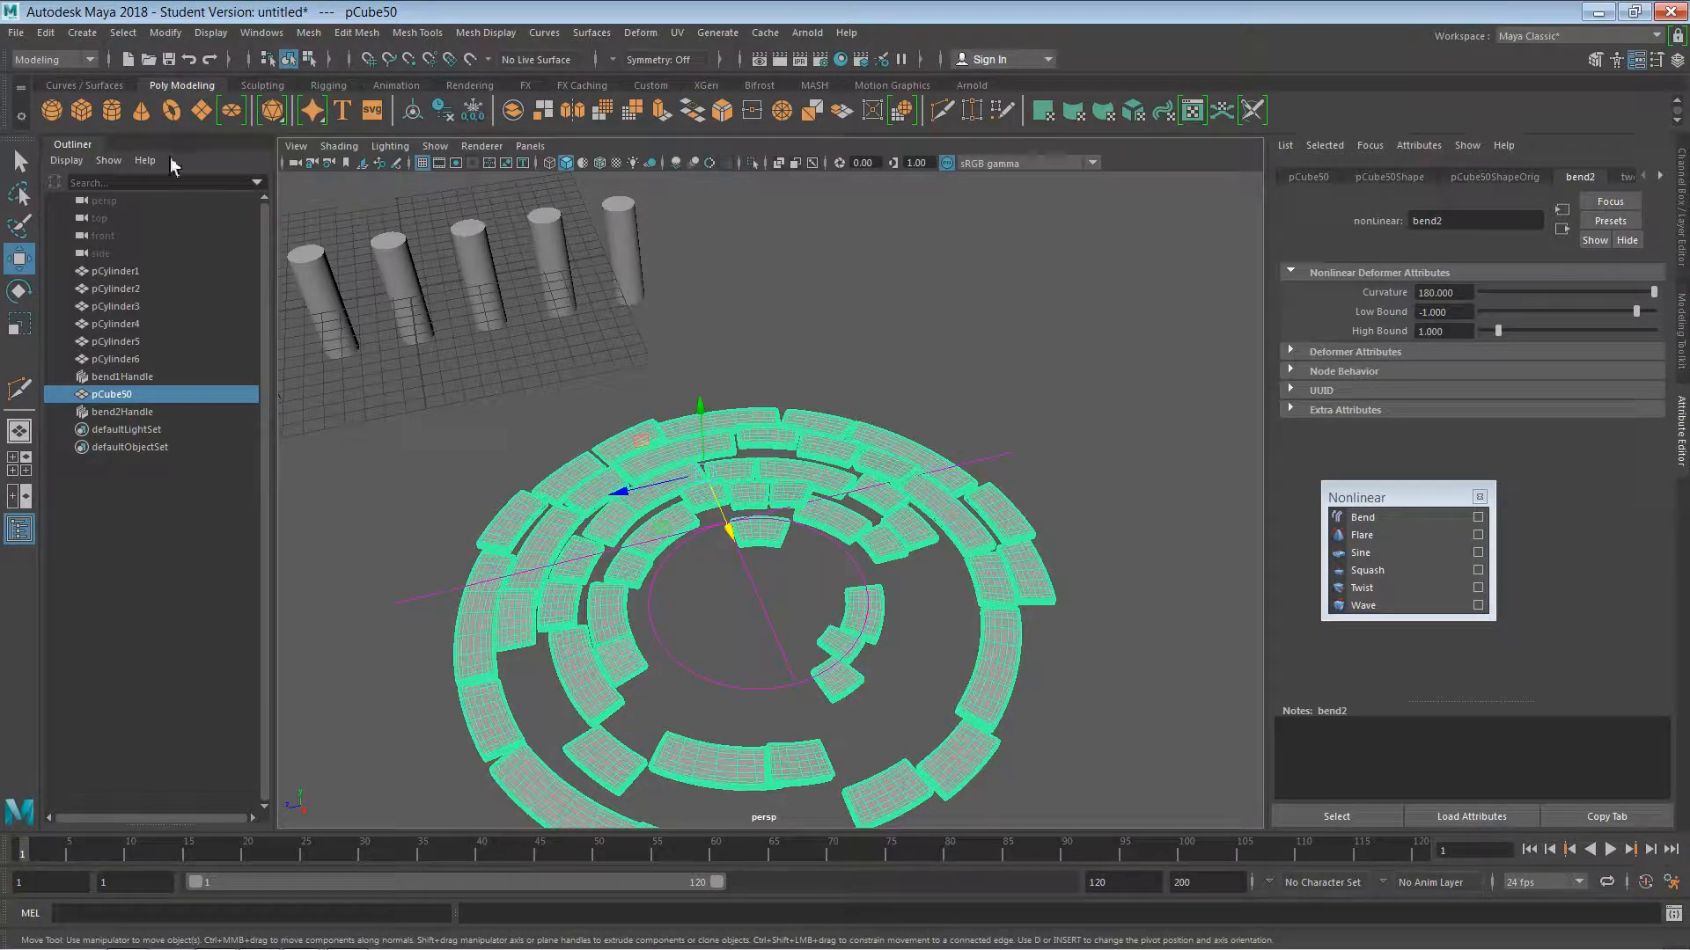
{"action": "left_click", "coordinate": [57, 39]}
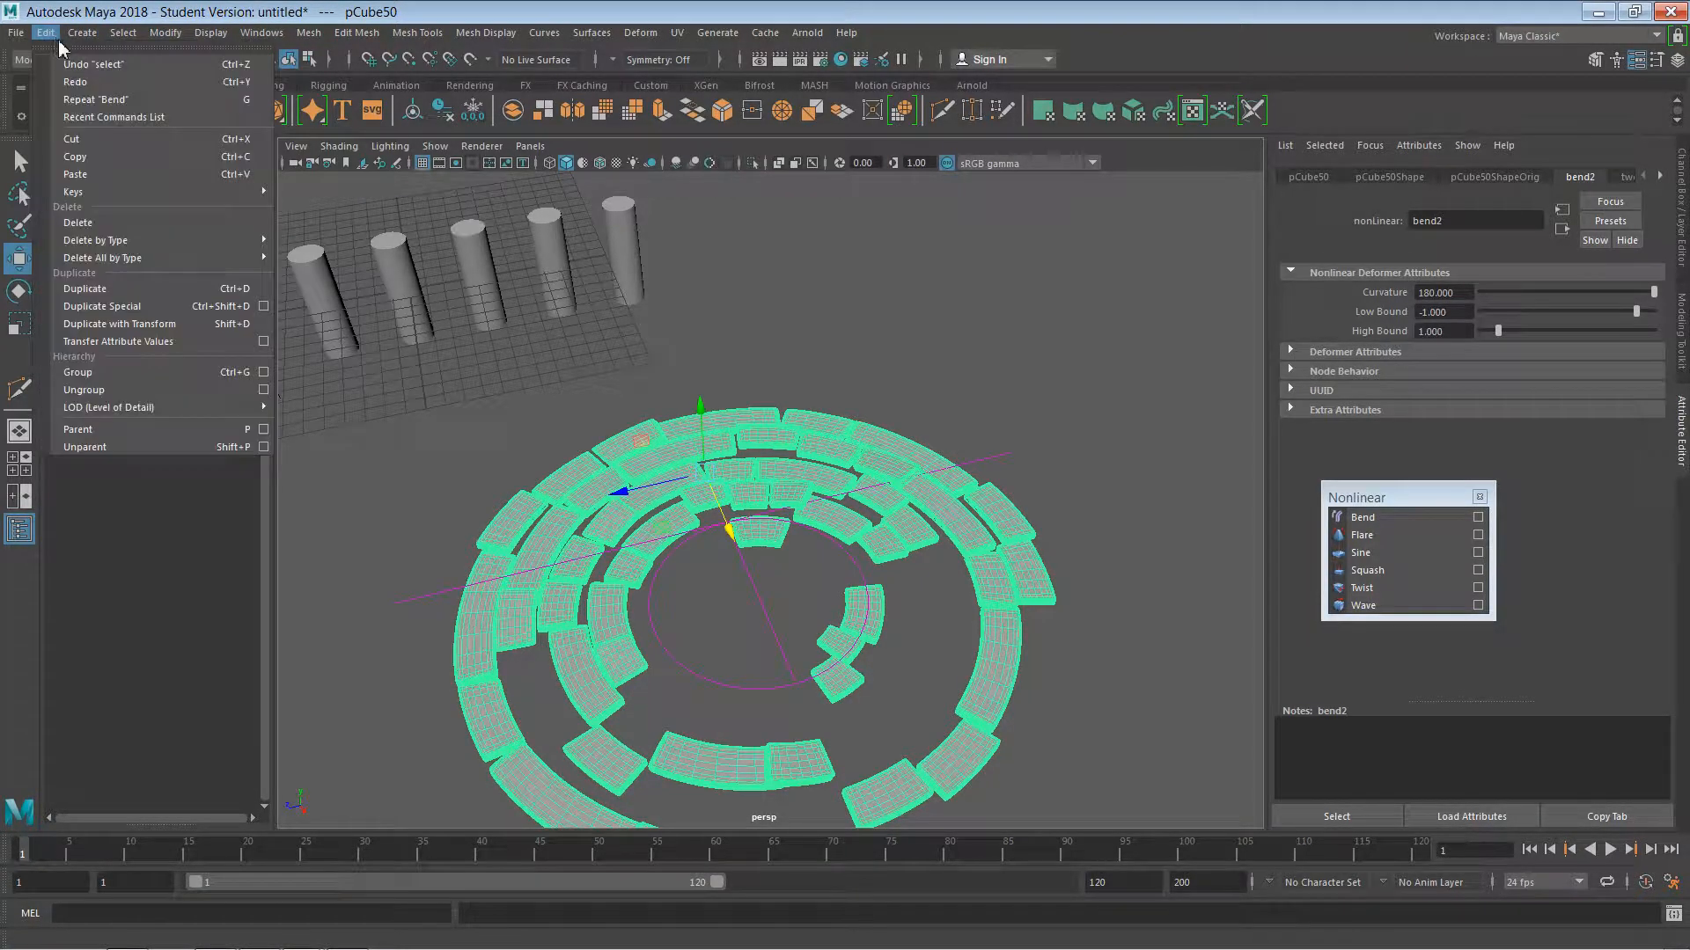
{"action": "mouse_move", "coordinate": [158, 238]}
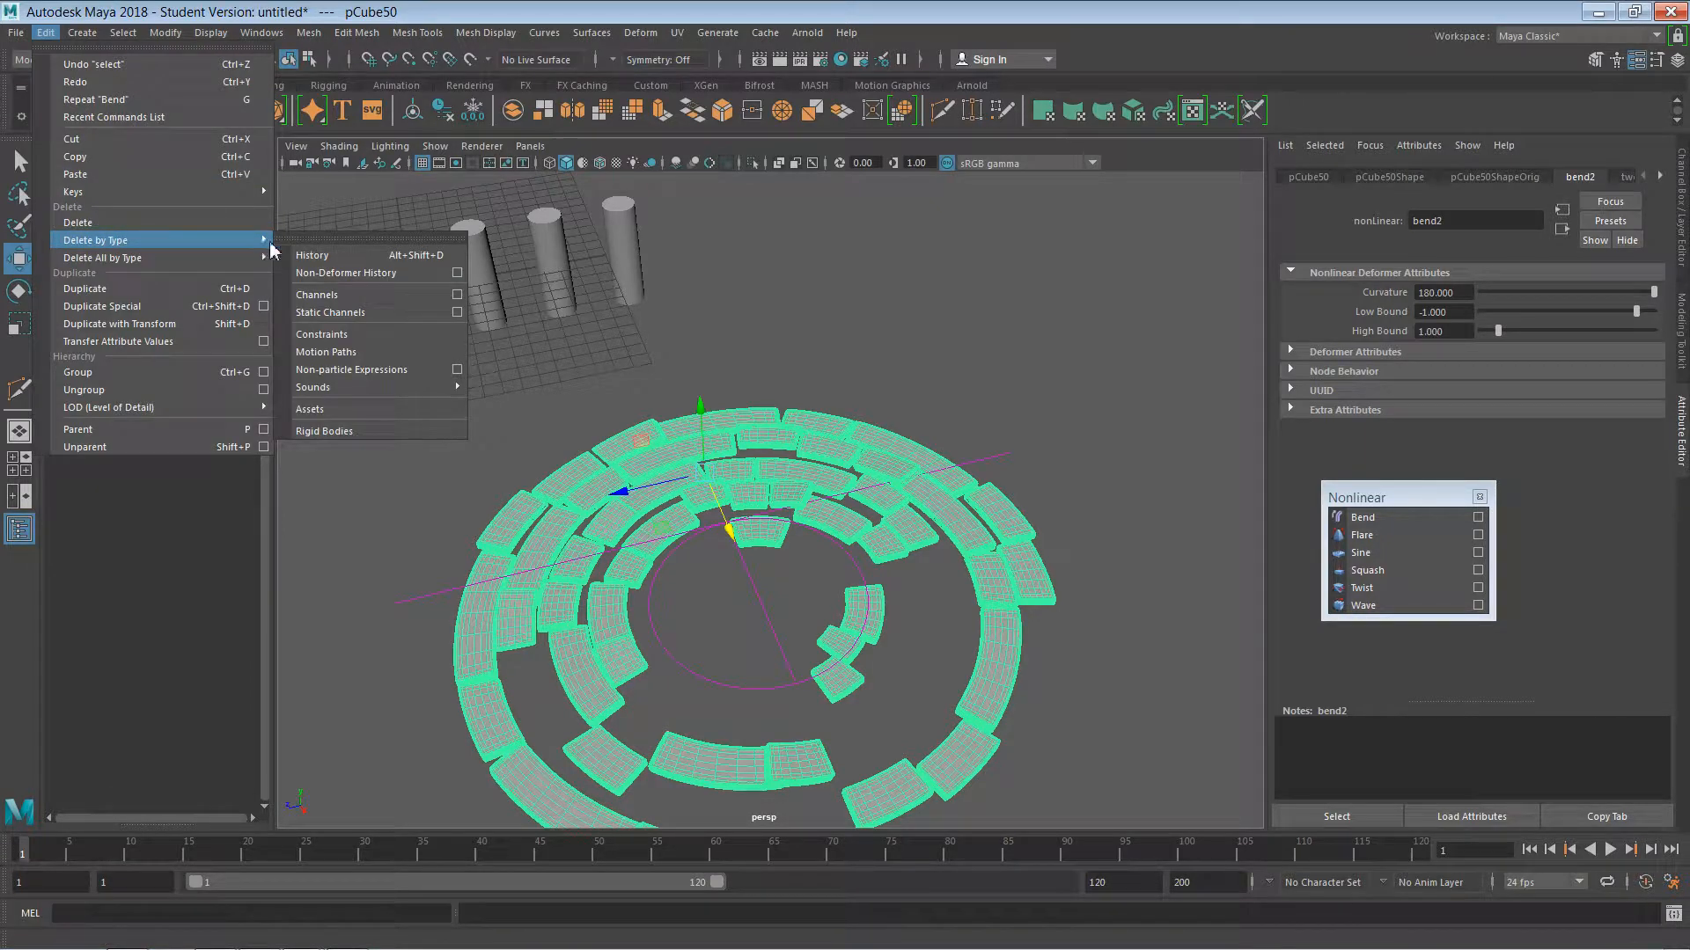
{"action": "left_click", "coordinate": [336, 261]}
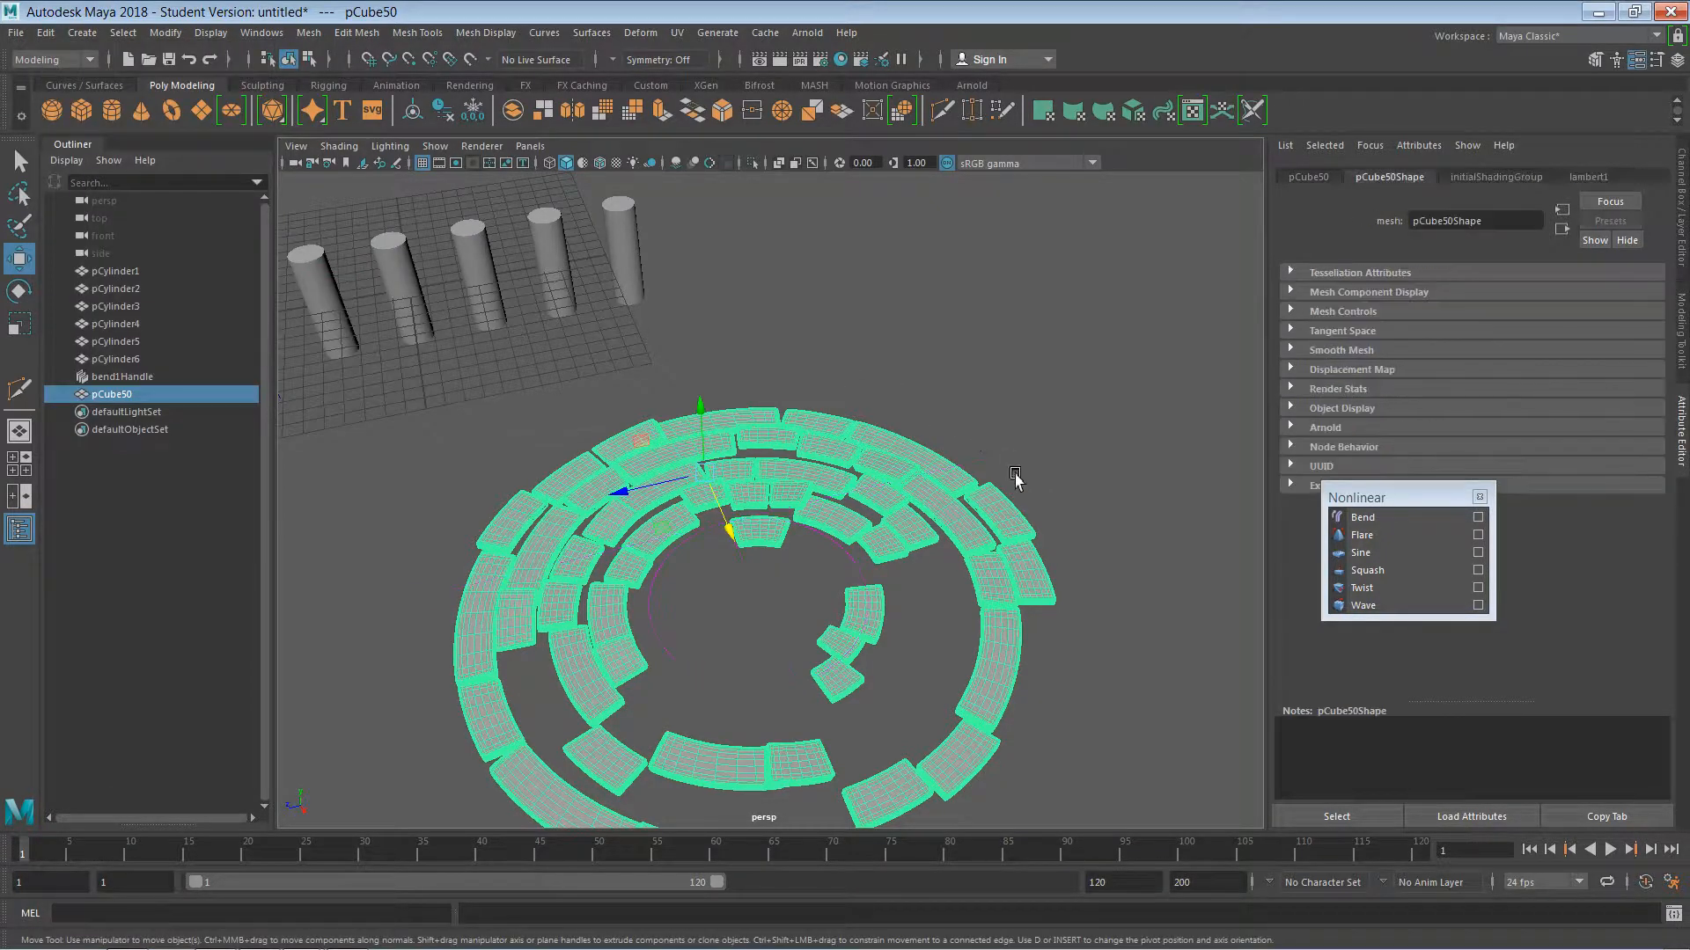
- Examine the baked circular stone floor from several angles, both selected and unselected
{"action": "left_click_drag", "start_coordinate": [1047, 625], "coordinate": [1041, 589], "text": "alt"}
{"action": "left_click", "coordinate": [959, 632]}
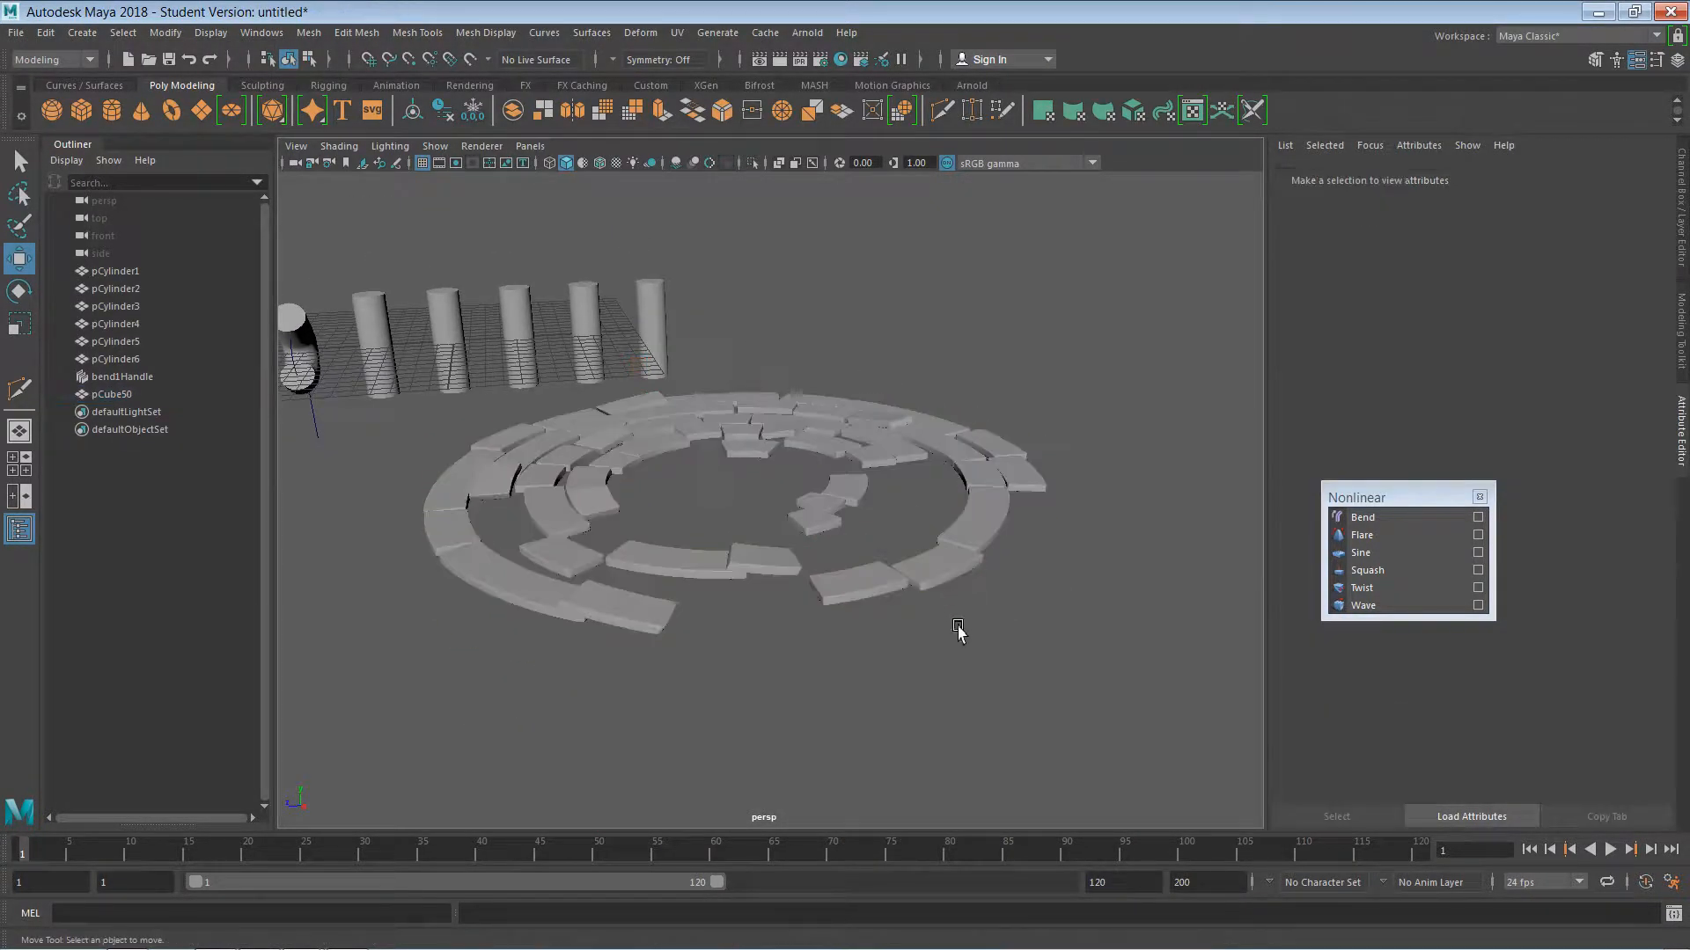
{"action": "left_click", "coordinate": [907, 591]}
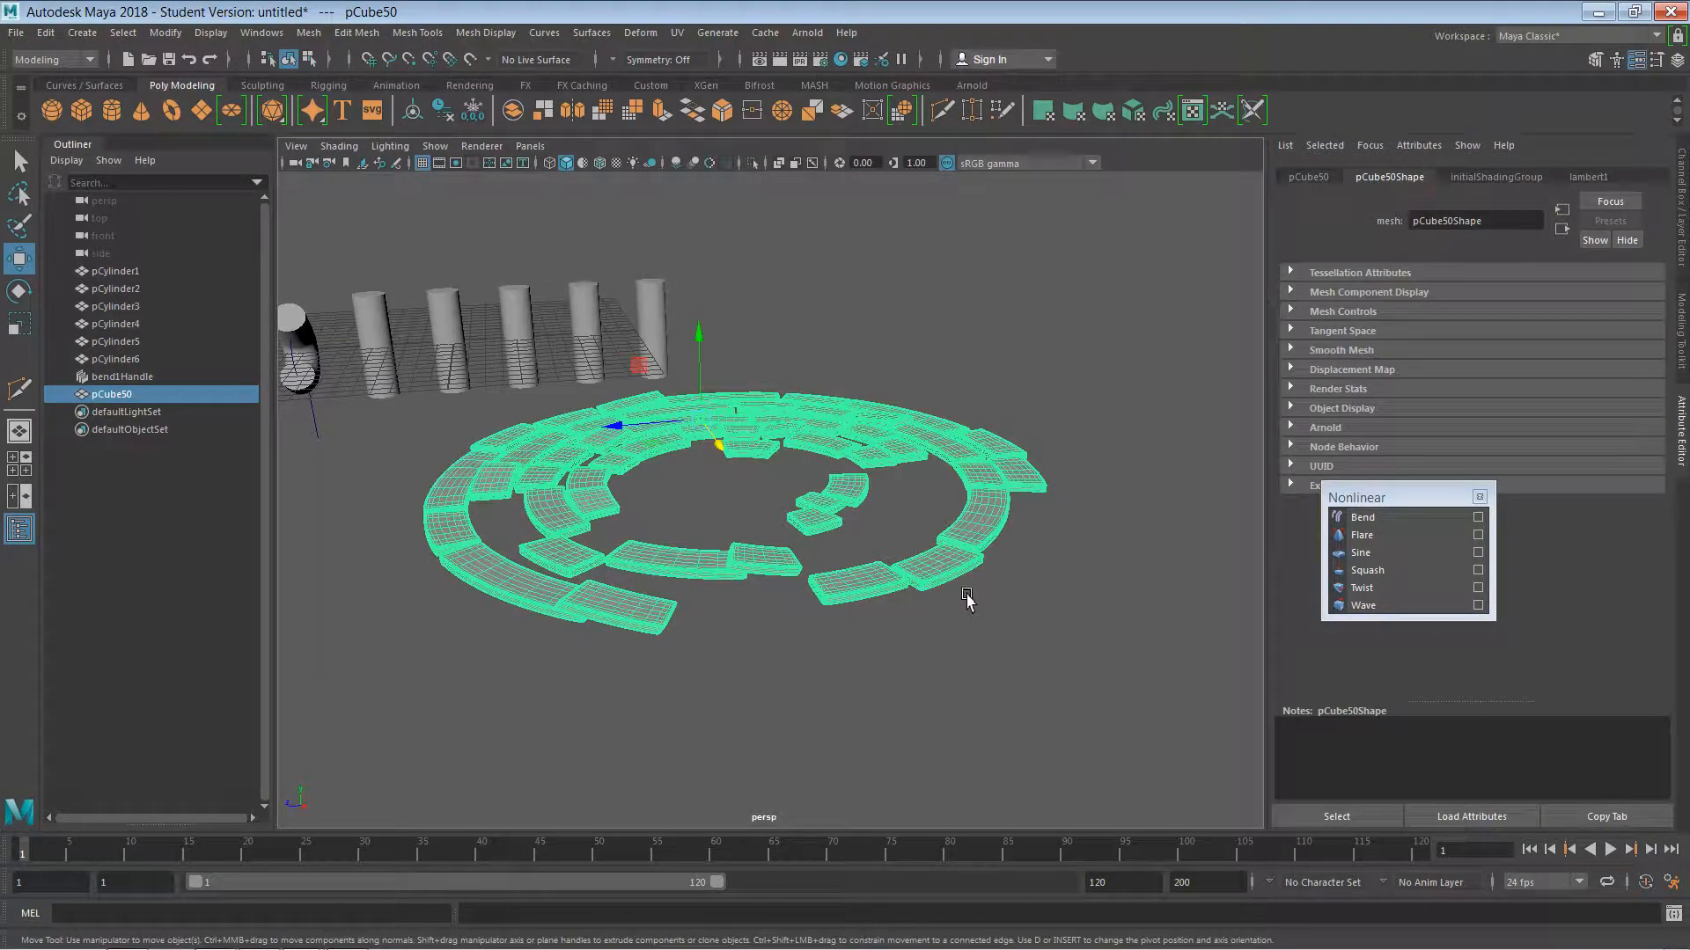
{"action": "left_click", "coordinate": [994, 620]}
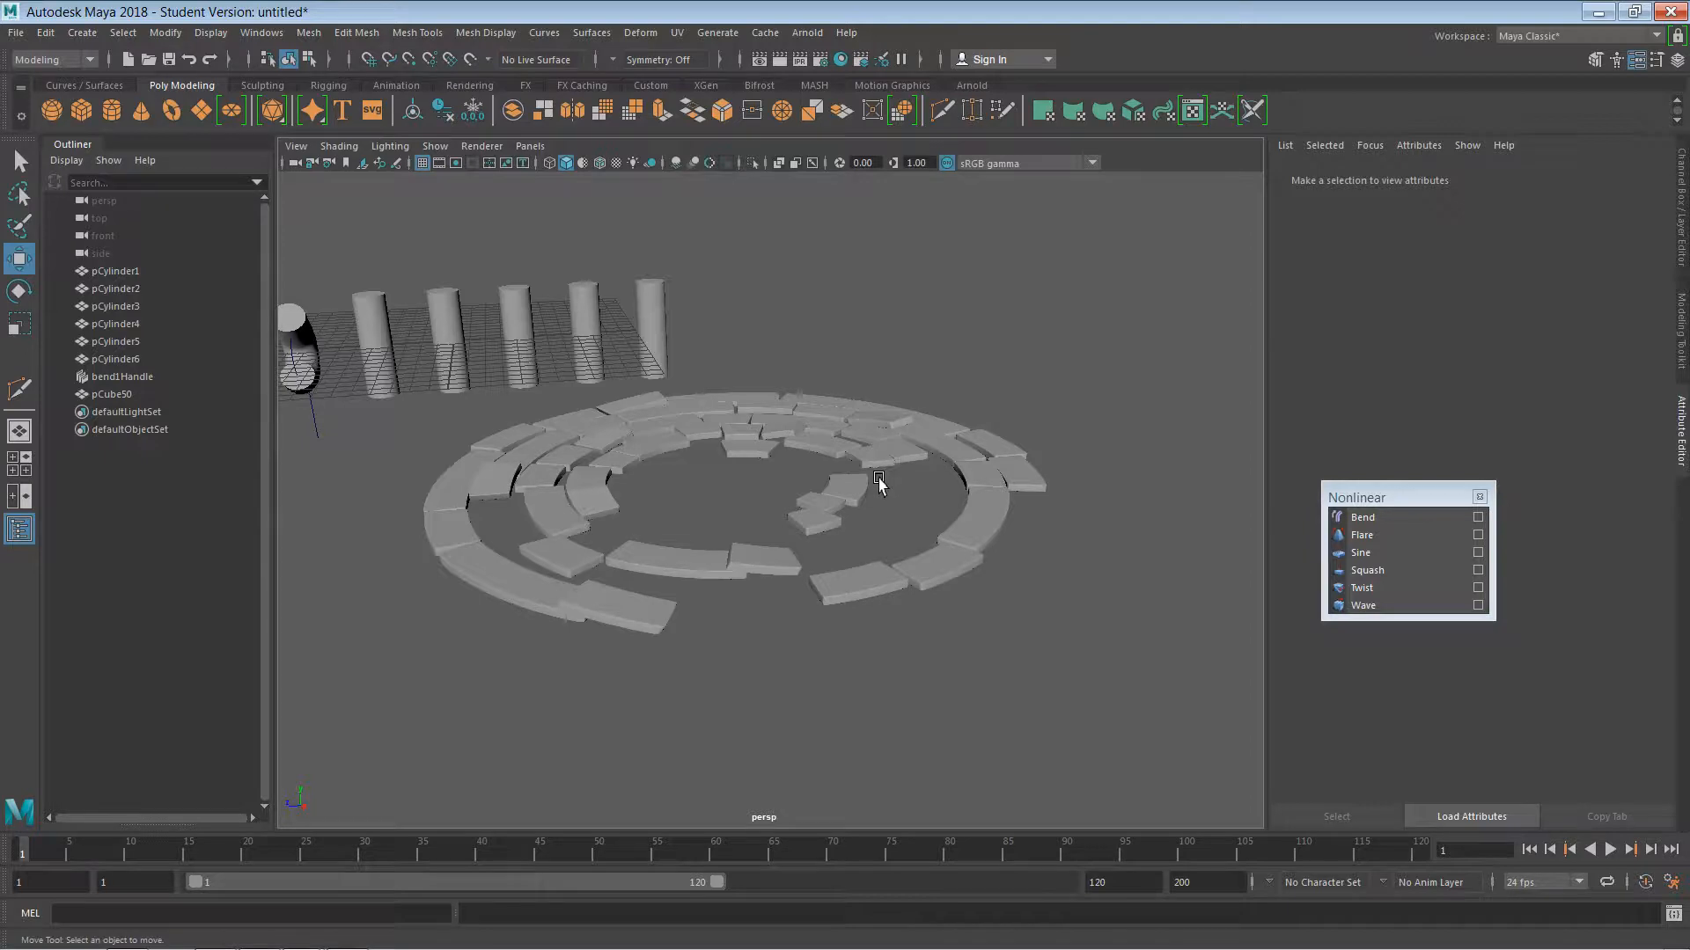
{"action": "left_click", "coordinate": [858, 436]}
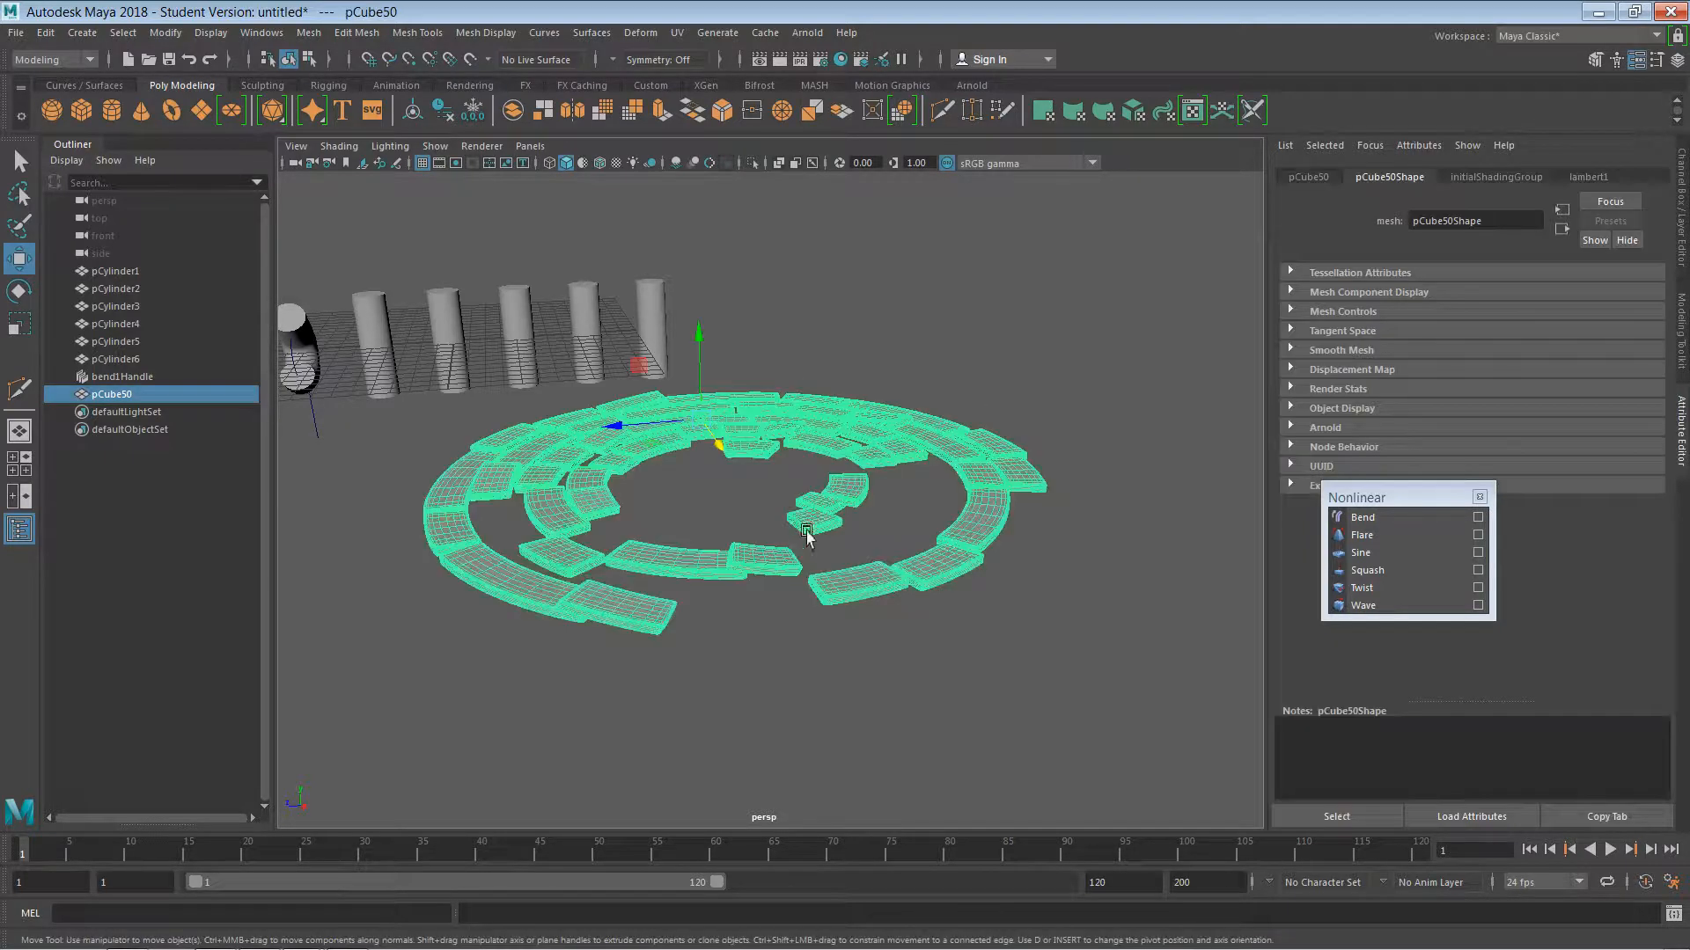
{"action": "left_click_drag", "start_coordinate": [722, 685], "coordinate": [711, 717], "text": "alt"}
{"action": "left_click_drag", "start_coordinate": [1045, 691], "coordinate": [982, 677], "text": "alt"}
{"action": "left_click", "coordinate": [982, 678]}
{"action": "left_click", "coordinate": [843, 598]}
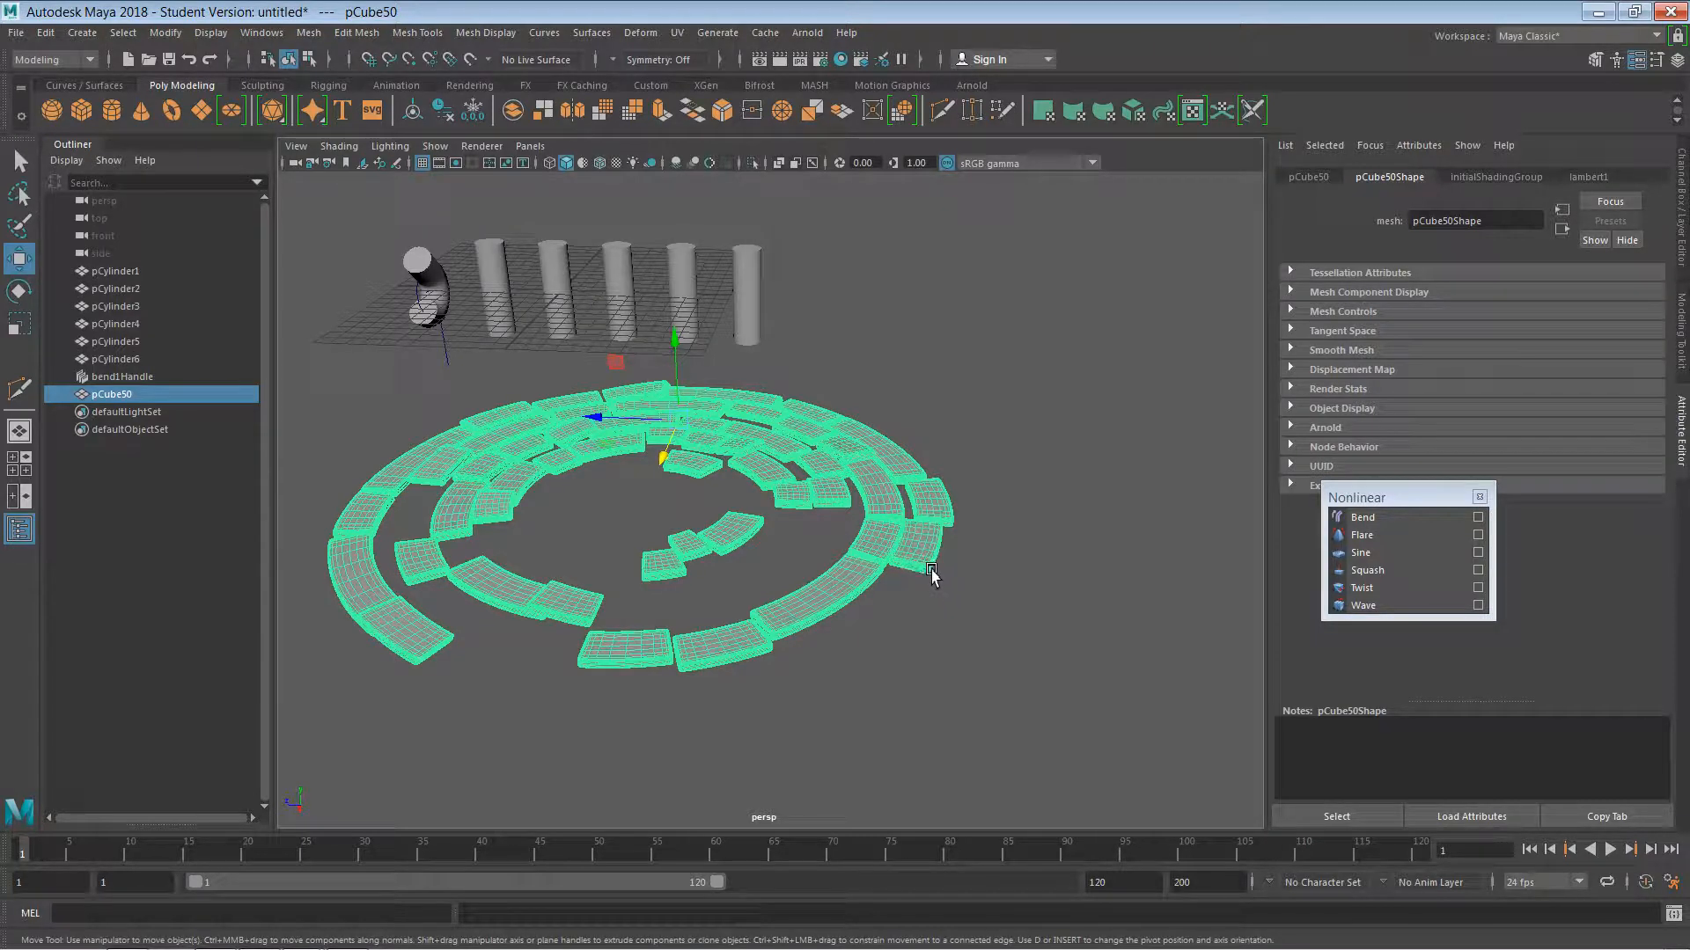
{"action": "left_click", "coordinate": [906, 640]}
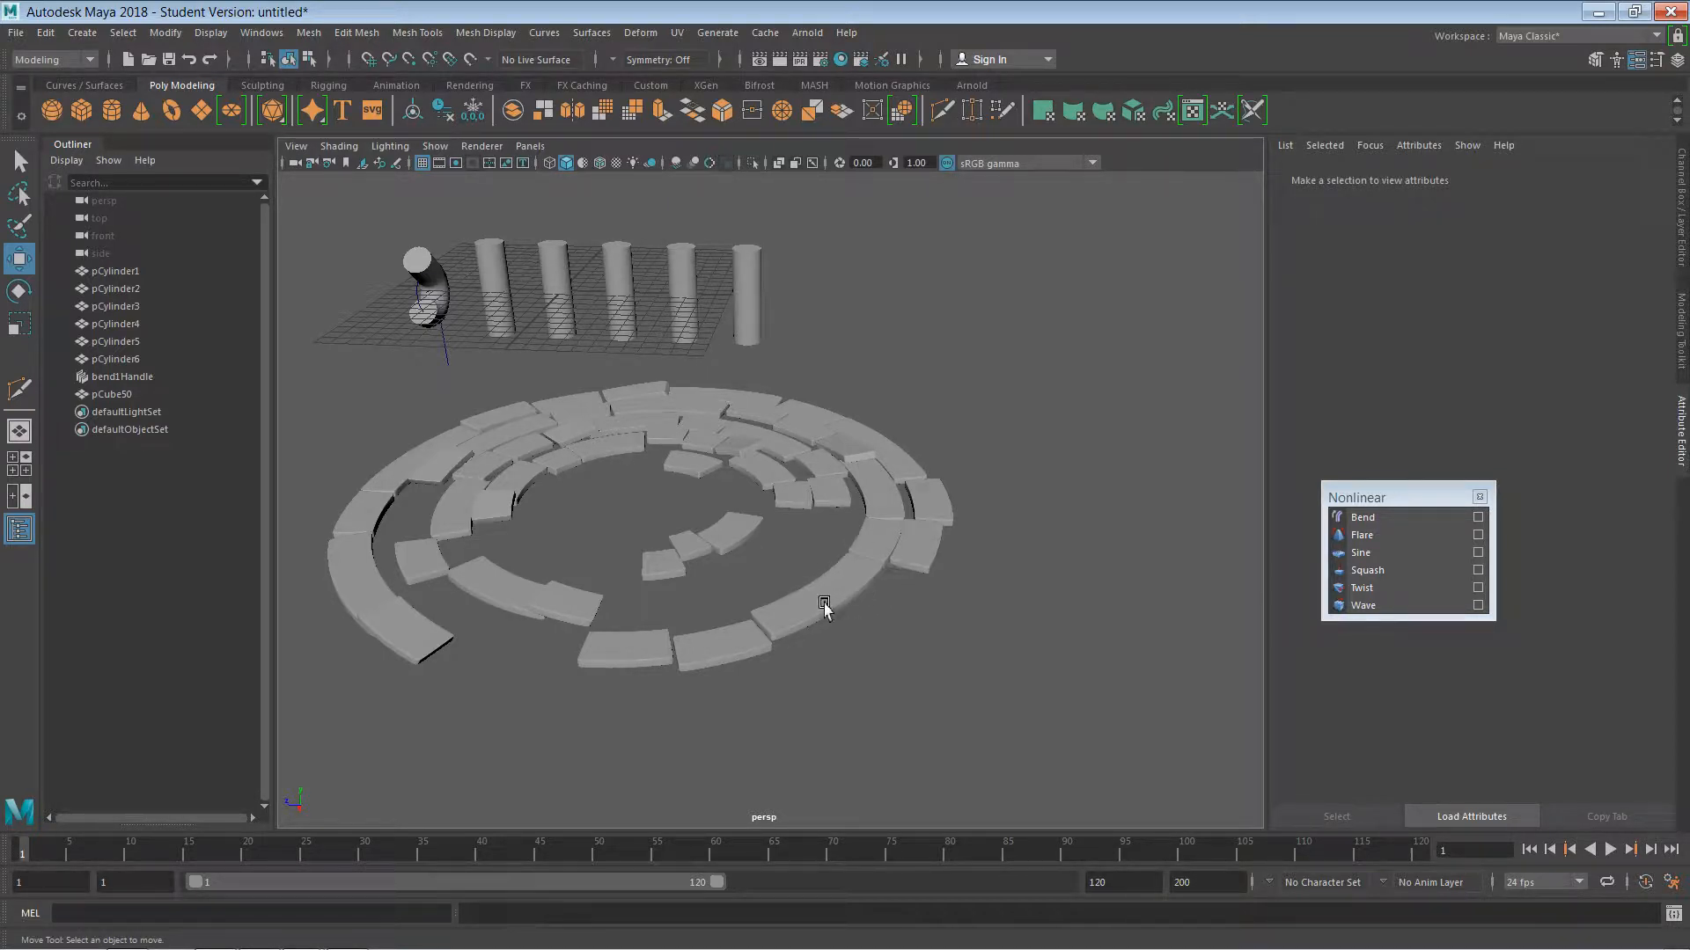
- Hide the circular stone floor and rename it as bend_floor
{"action": "left_click", "coordinate": [701, 568]}
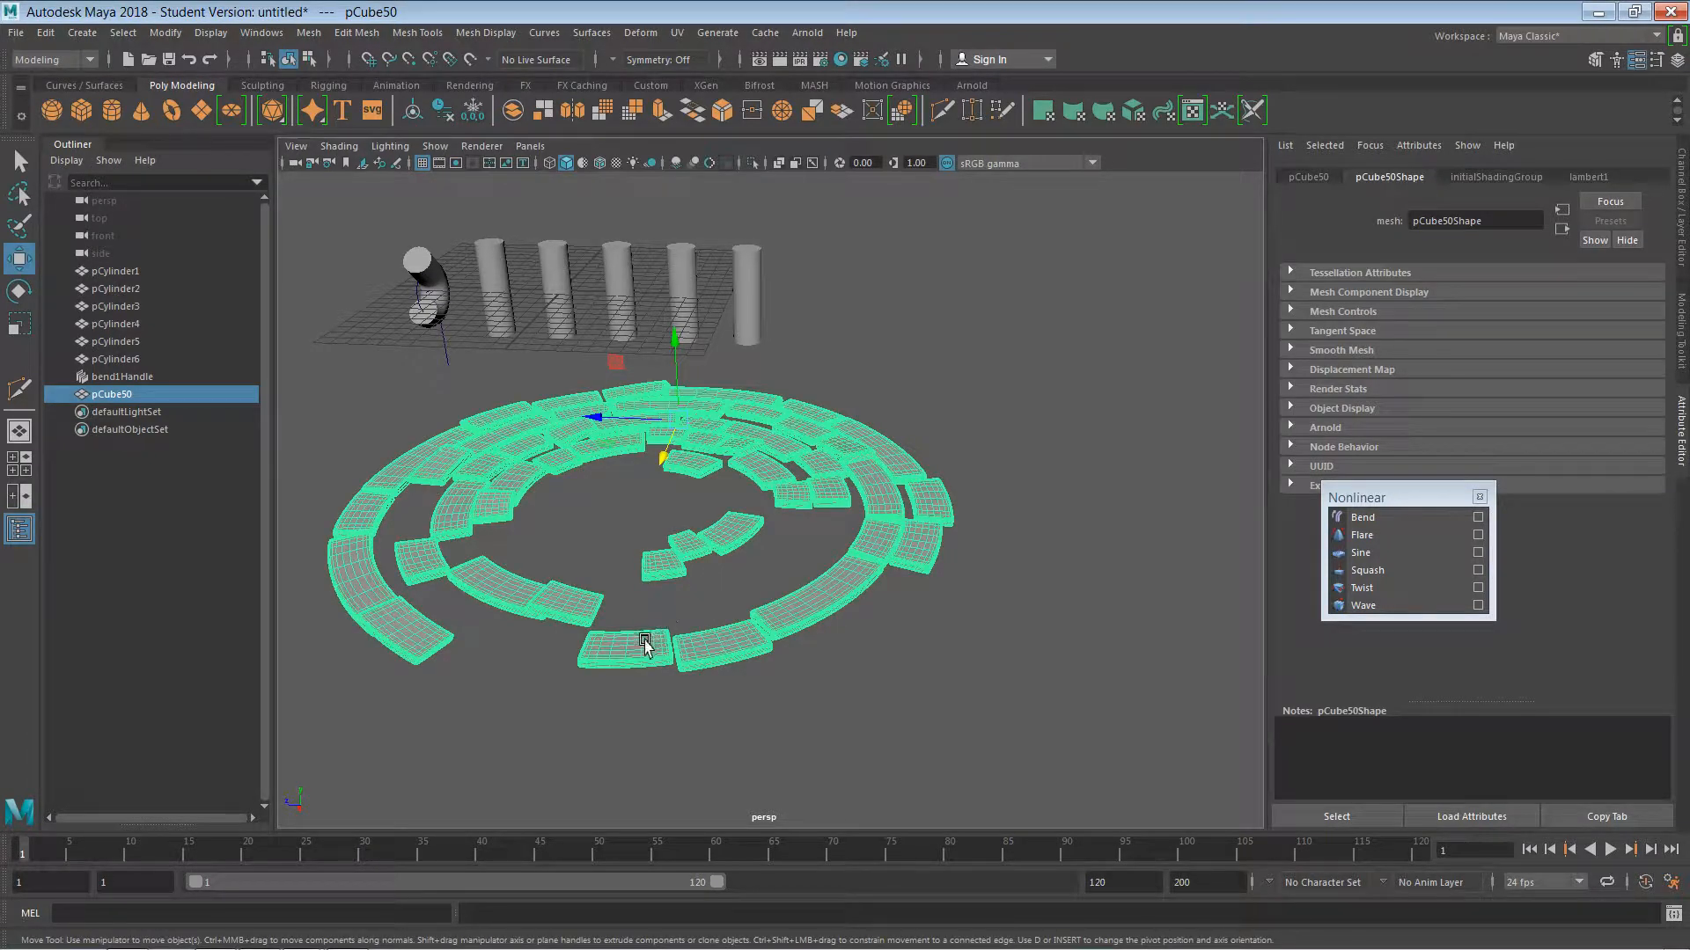
{"action": "key", "text": "ctrl+h"}
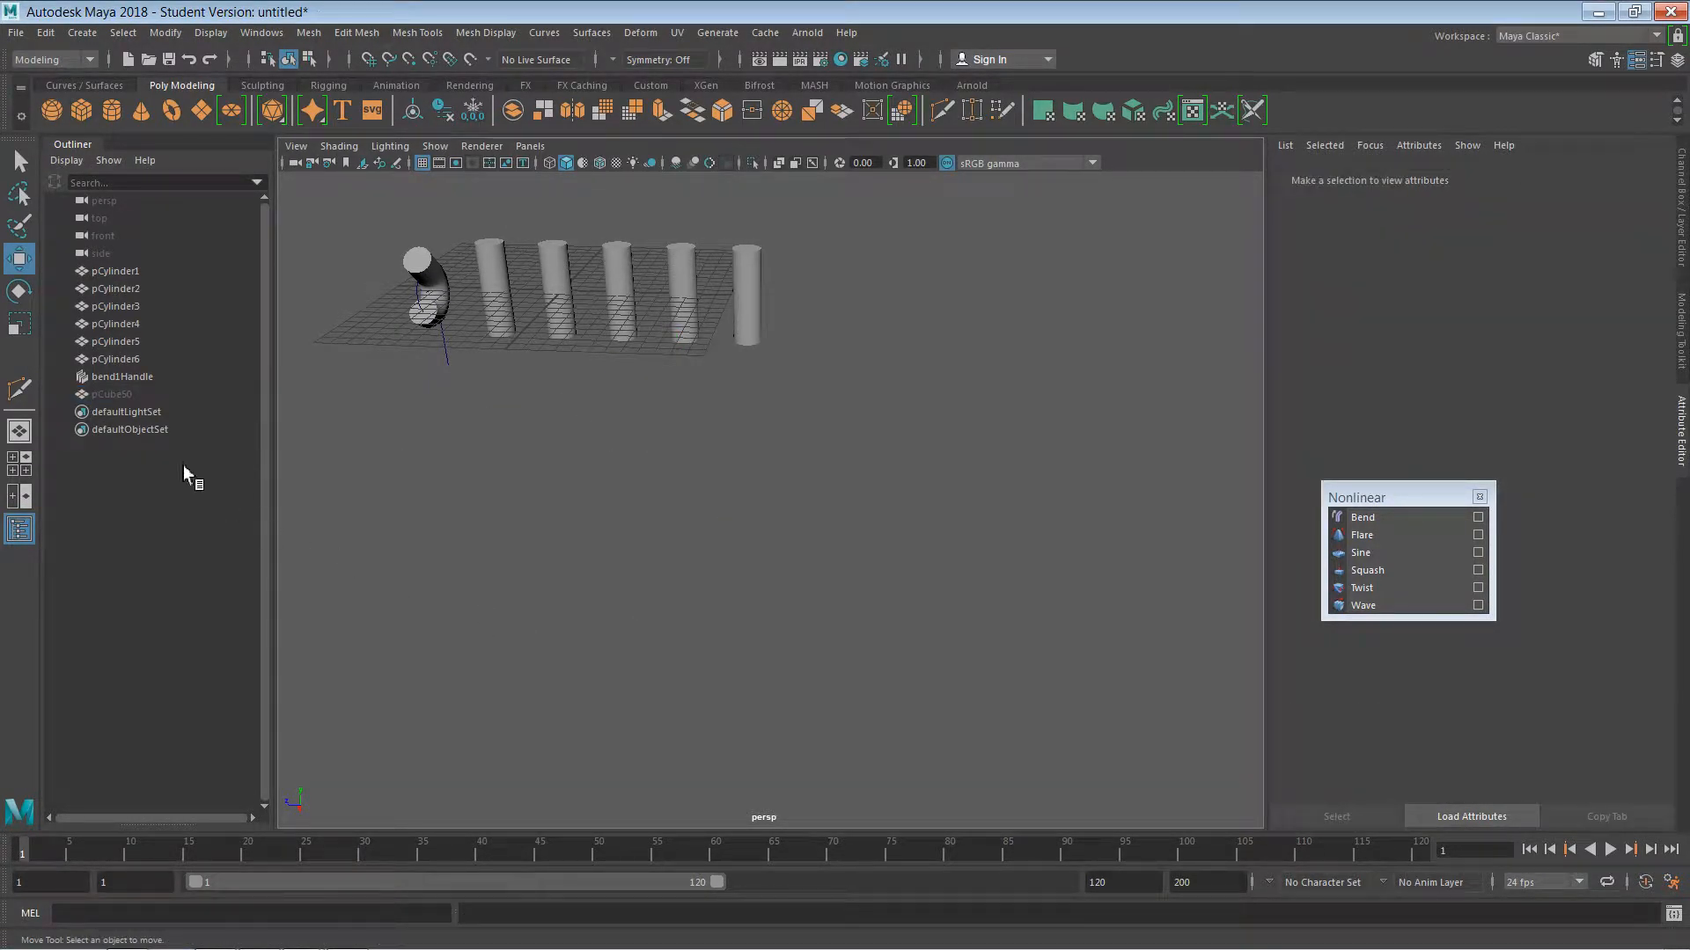
{"action": "double_click", "coordinate": [122, 395]}
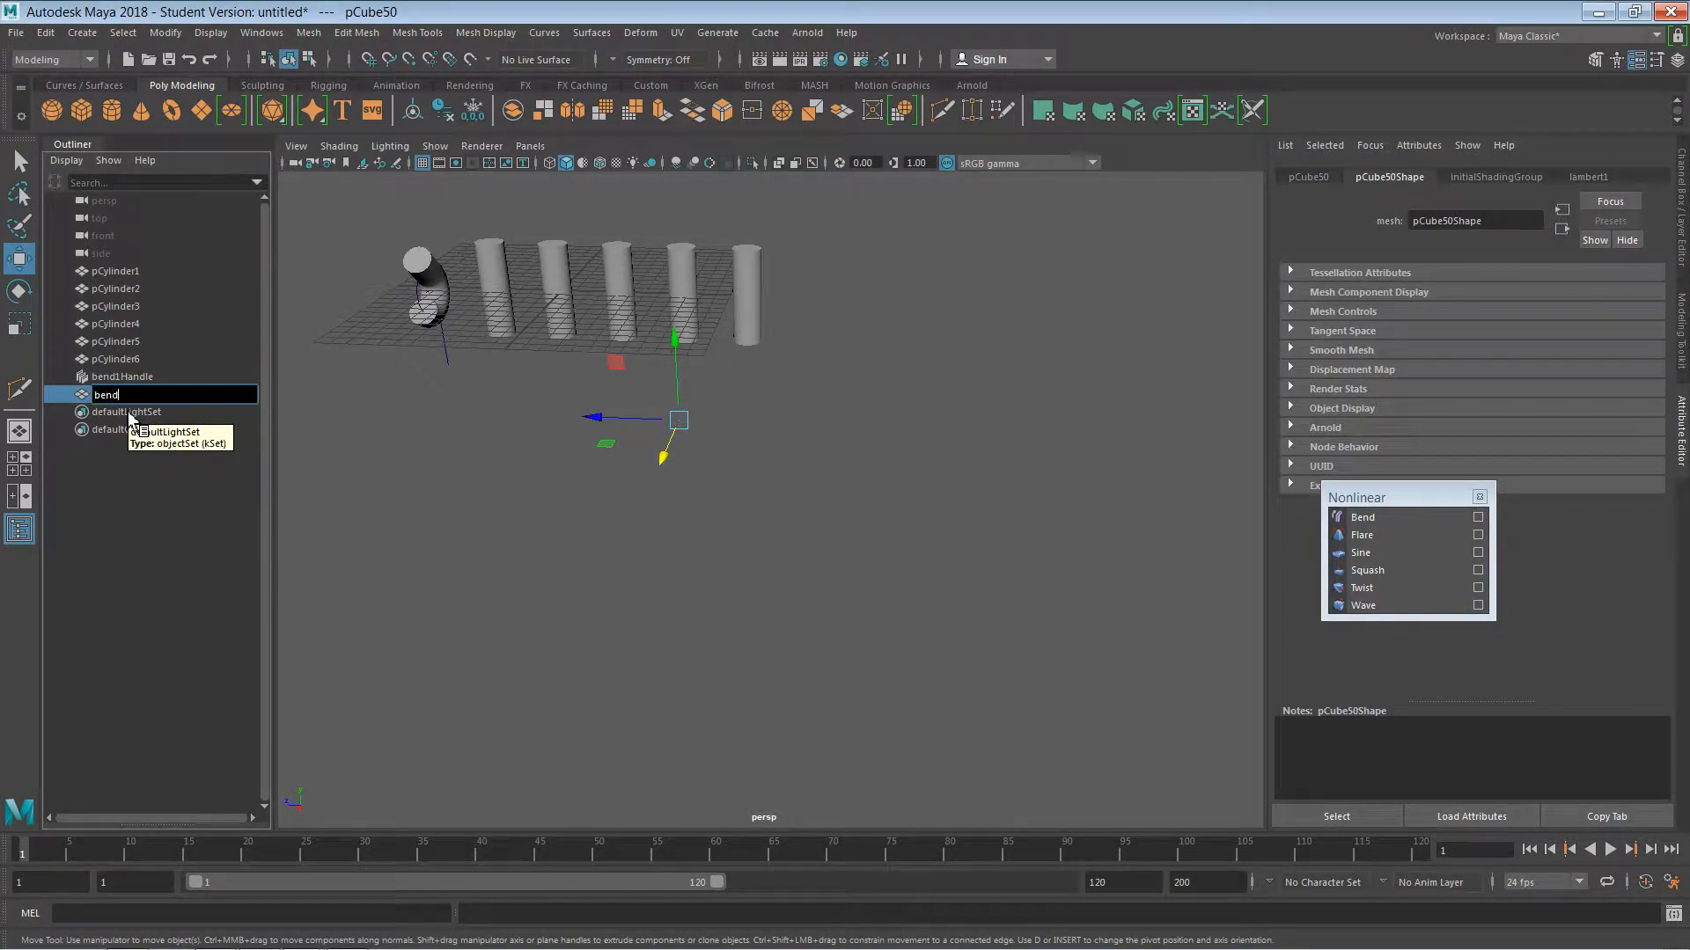
{"action": "type", "text": "bend_floor"}
{"action": "key", "text": "Return"}
- Rename the bent first cylinder as cybend
{"action": "middle_click_drag", "start_coordinate": [519, 476], "coordinate": [709, 669], "text": "alt"}
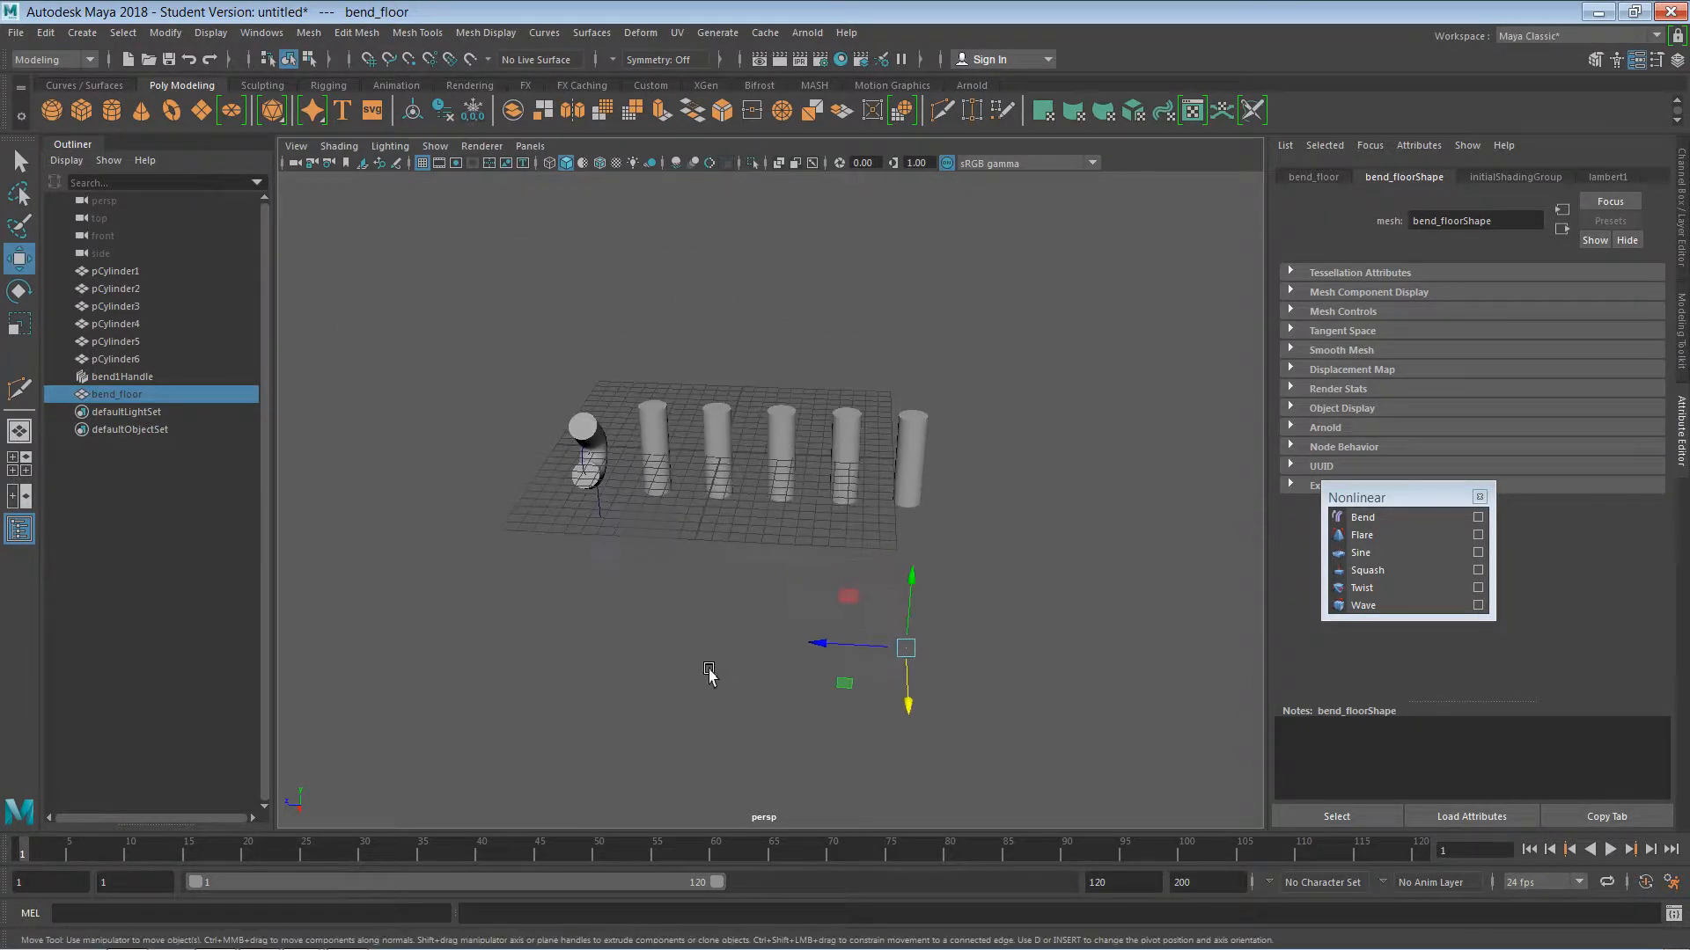
{"action": "left_click", "coordinate": [613, 614]}
{"action": "right_click_drag", "start_coordinate": [624, 627], "coordinate": [713, 611], "text": "alt"}
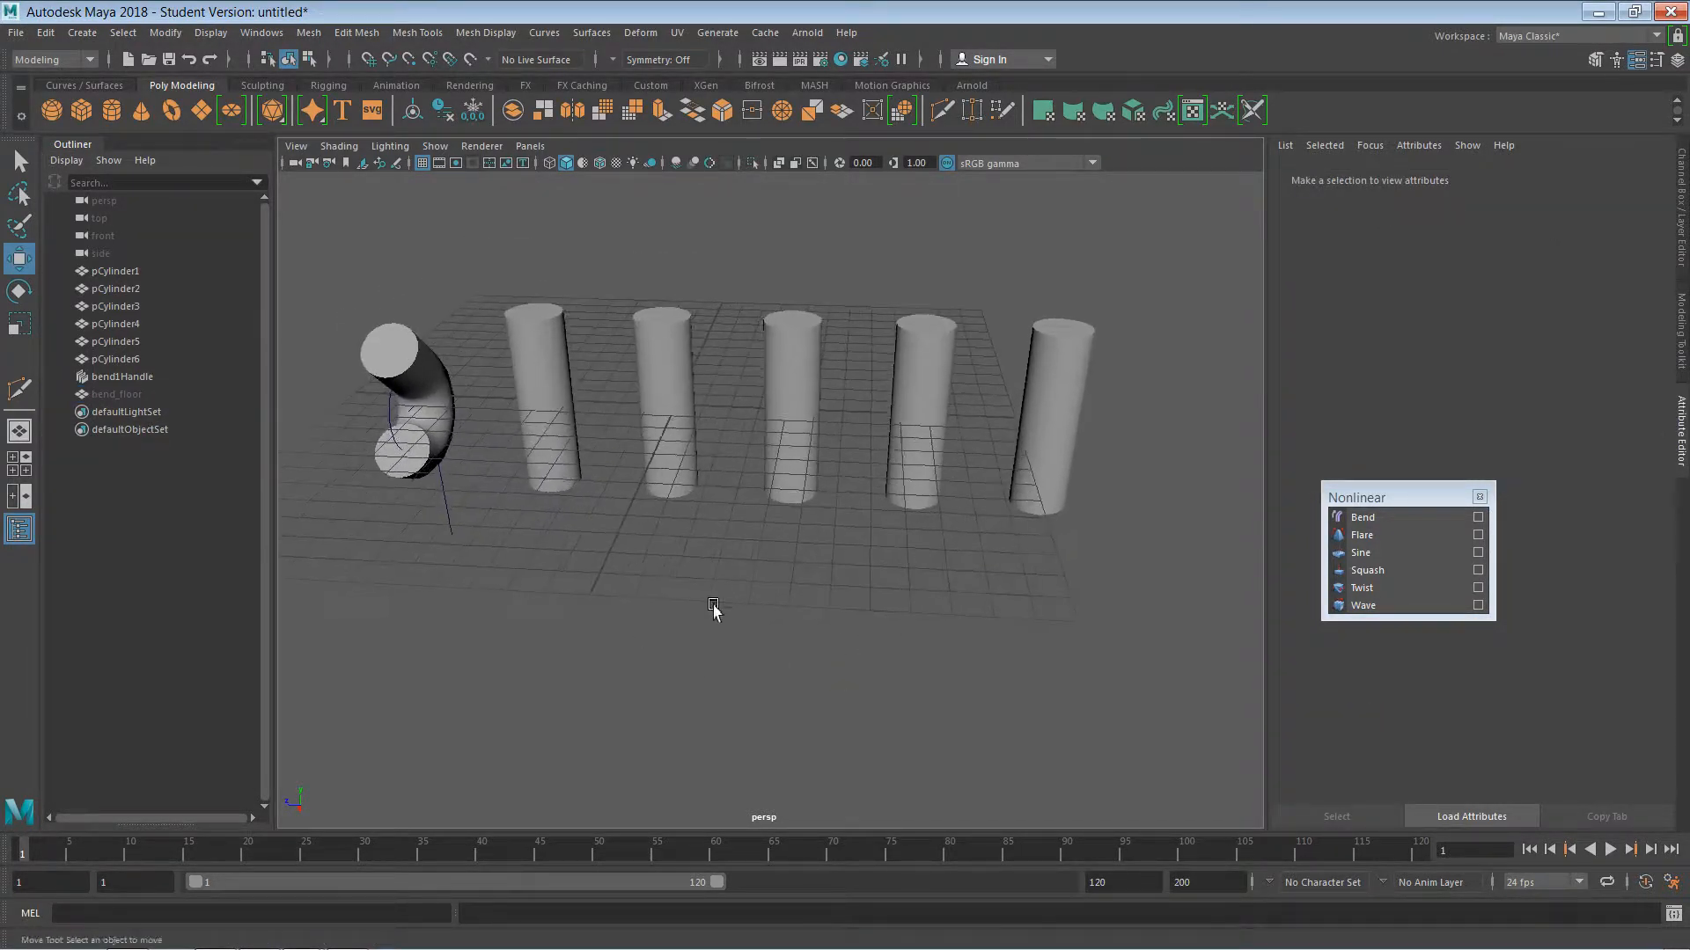
{"action": "middle_click_drag", "start_coordinate": [679, 656], "coordinate": [766, 732], "text": "alt"}
{"action": "left_click_drag", "start_coordinate": [636, 701], "coordinate": [677, 688], "text": "alt"}
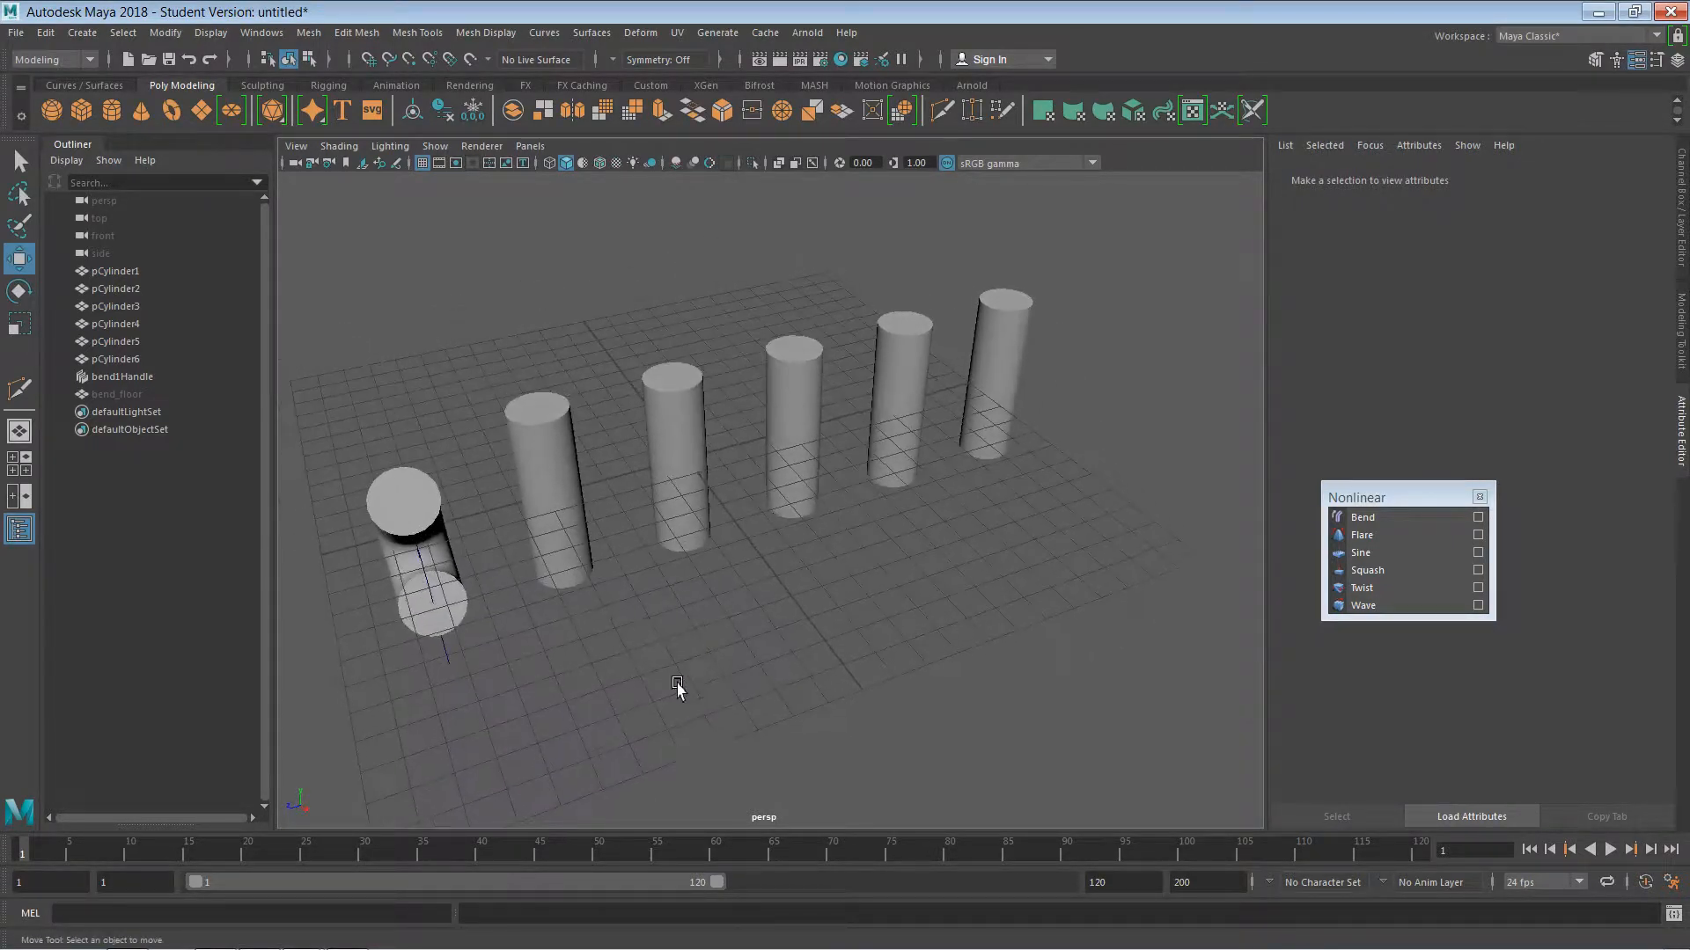
{"action": "left_click", "coordinate": [554, 437]}
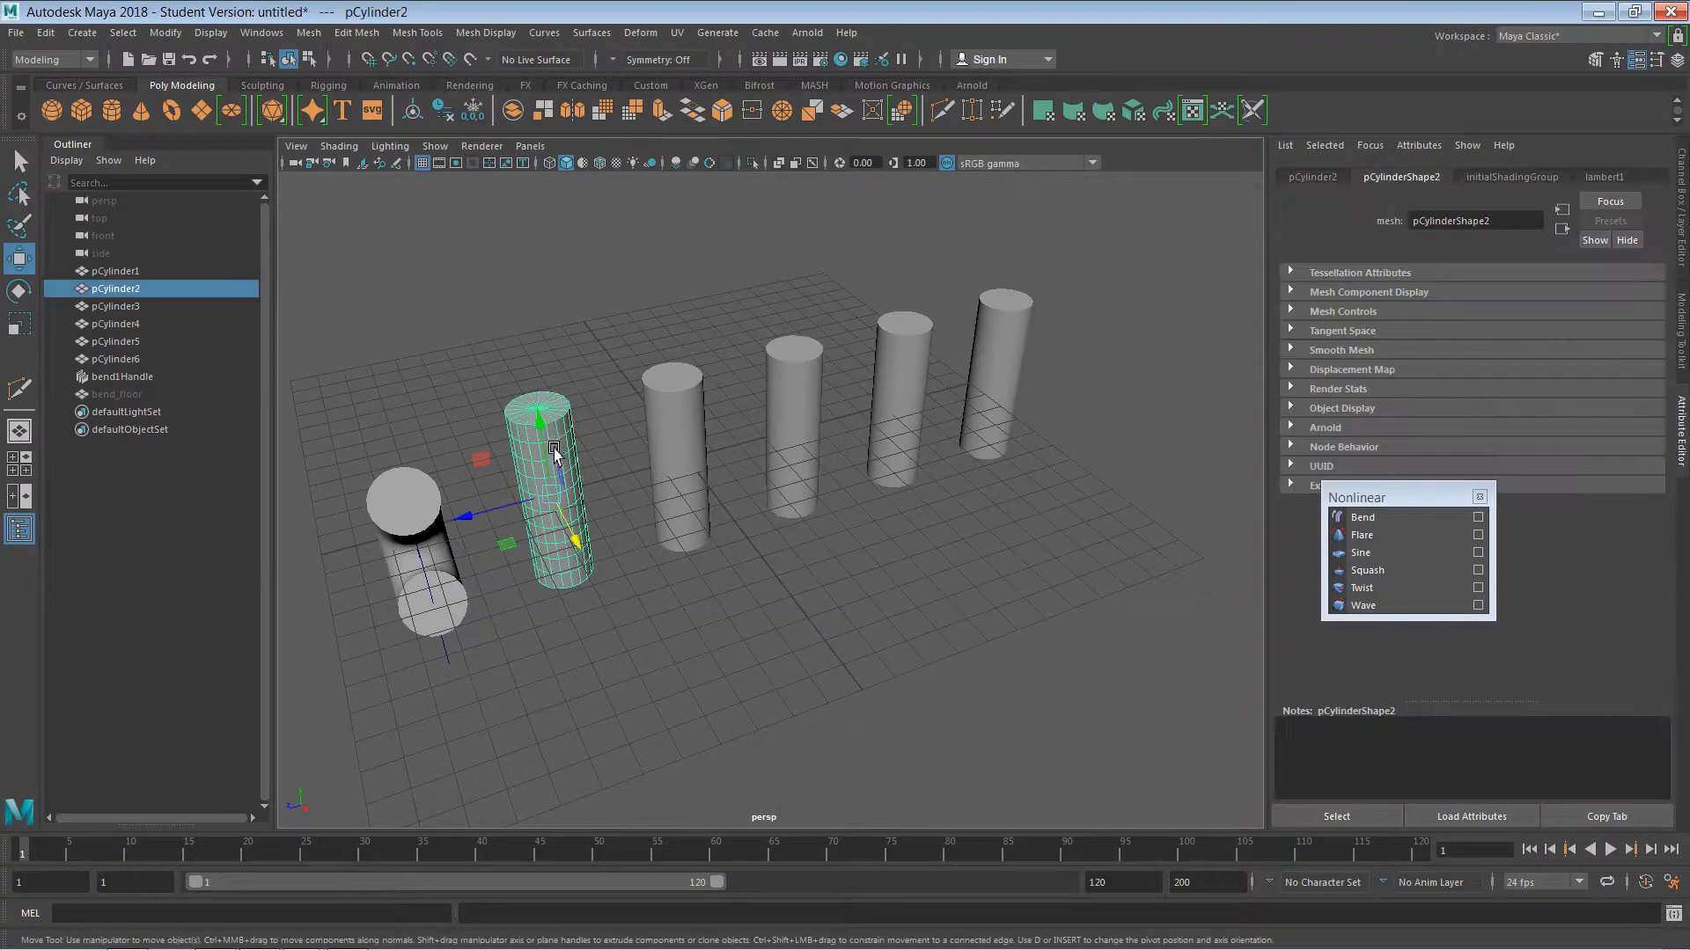
{"action": "left_click", "coordinate": [123, 272]}
{"action": "double_click", "coordinate": [124, 273]}
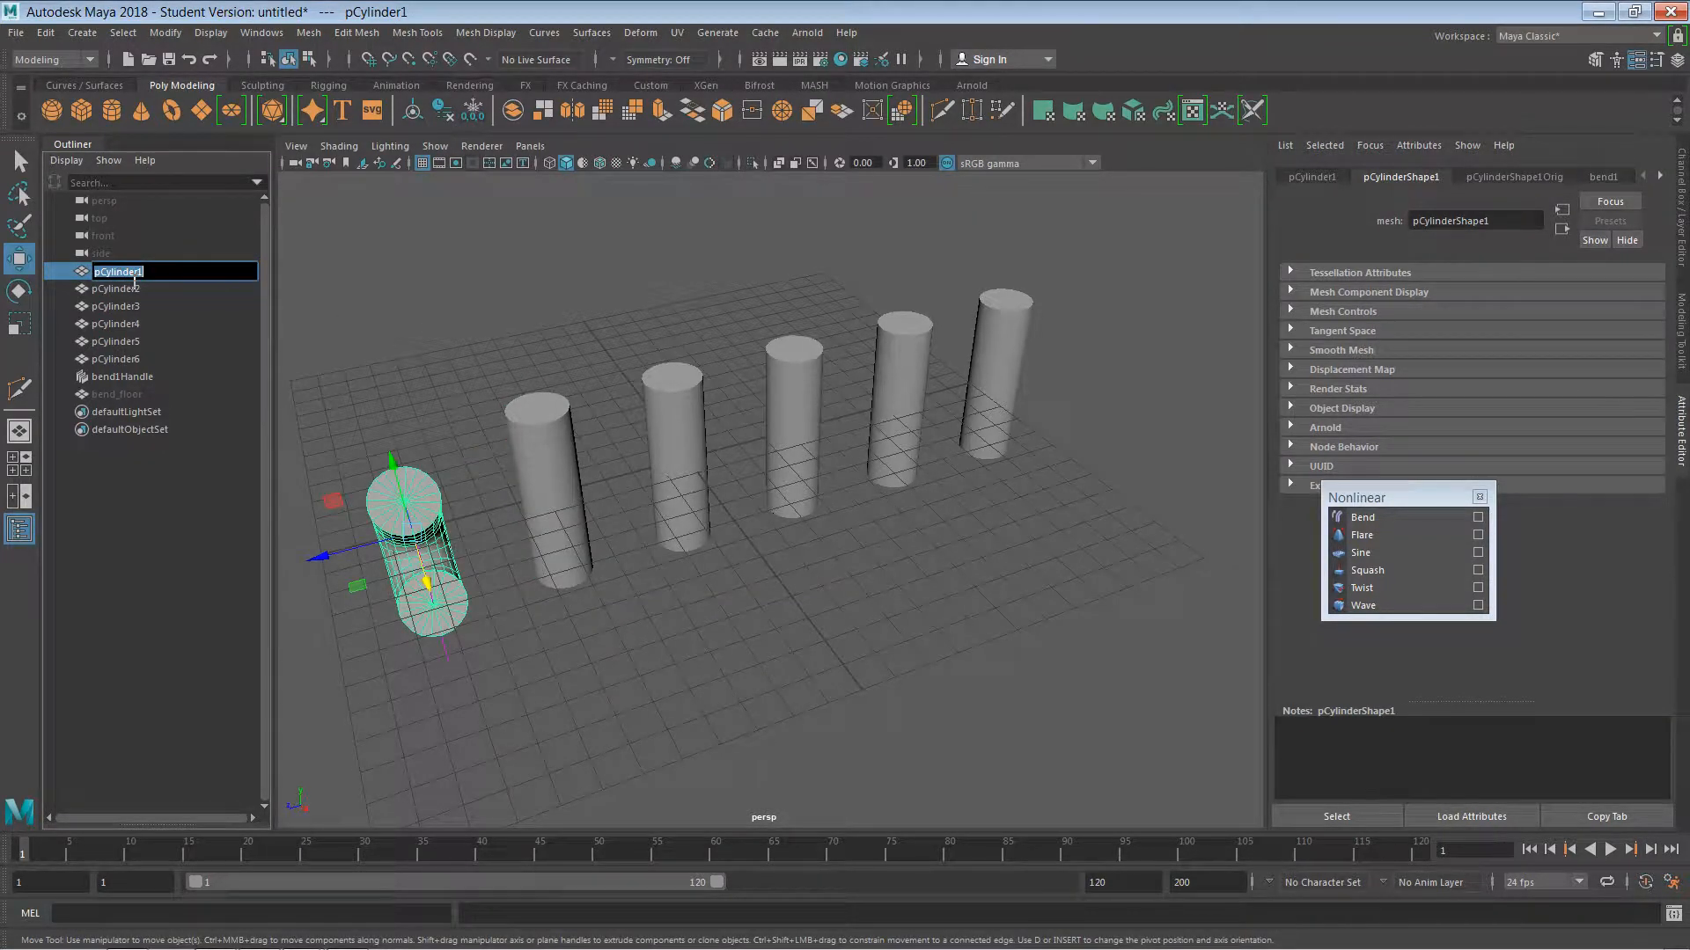
{"action": "type", "text": "d"}
{"action": "type", "text": "ybend"}
{"action": "key", "text": "Return"}
- Rename the second cylinder as cyflare and open the creation options of the Flare deformer for it
{"action": "left_click", "coordinate": [132, 306]}
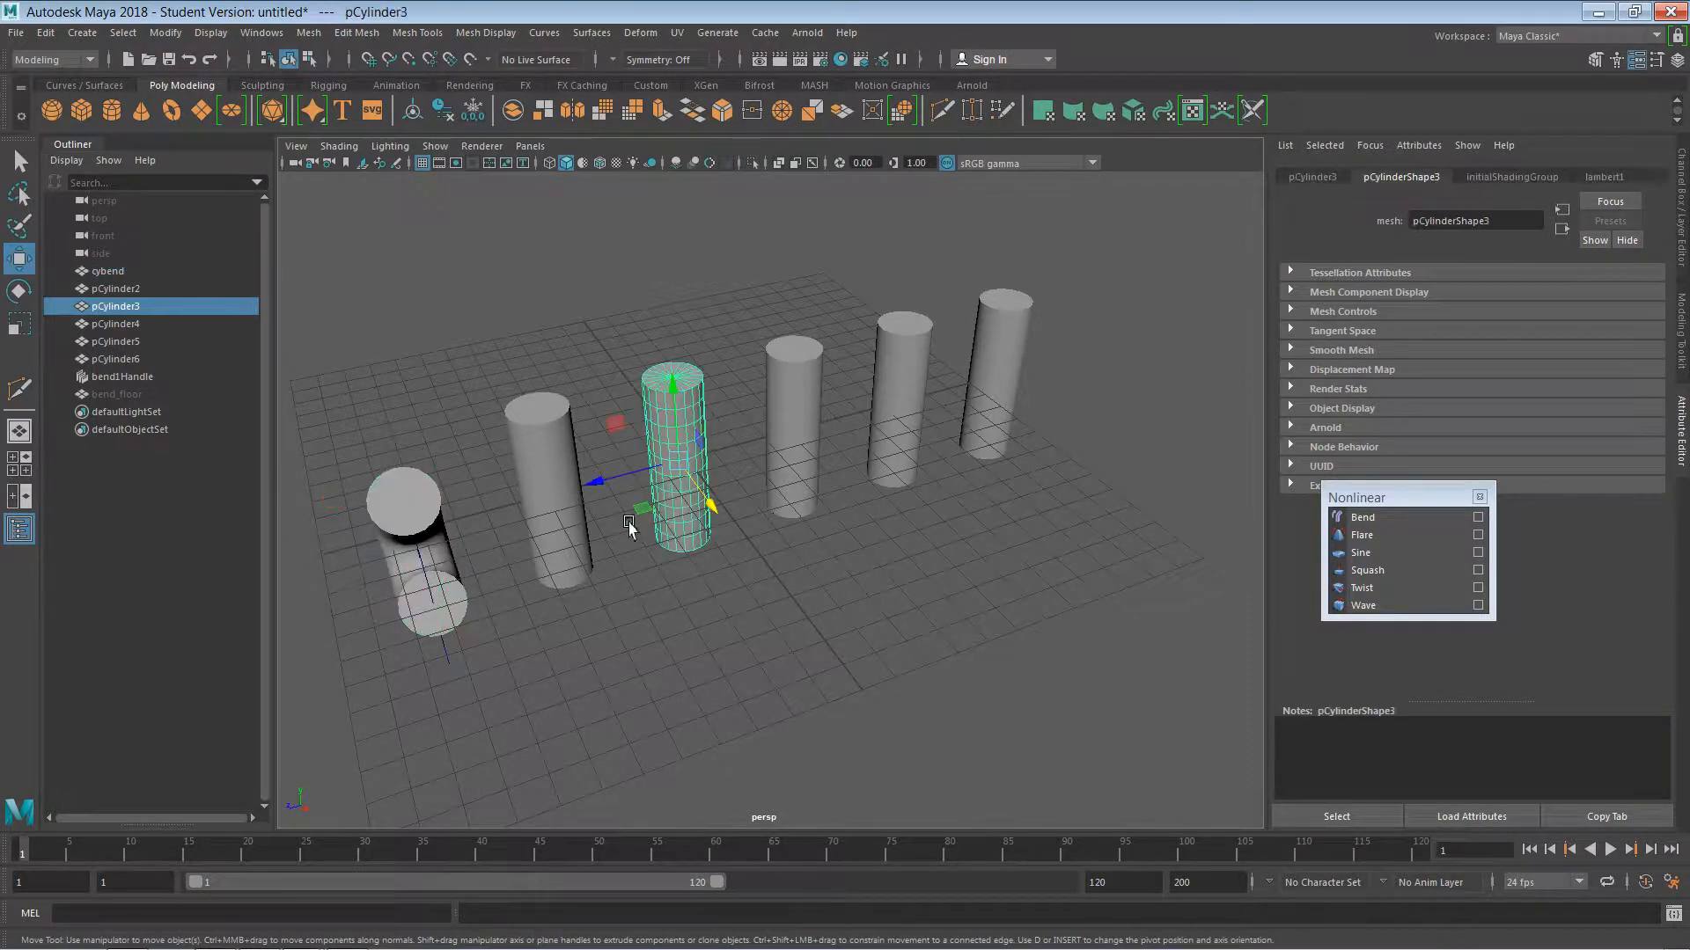
{"action": "left_click", "coordinate": [568, 500]}
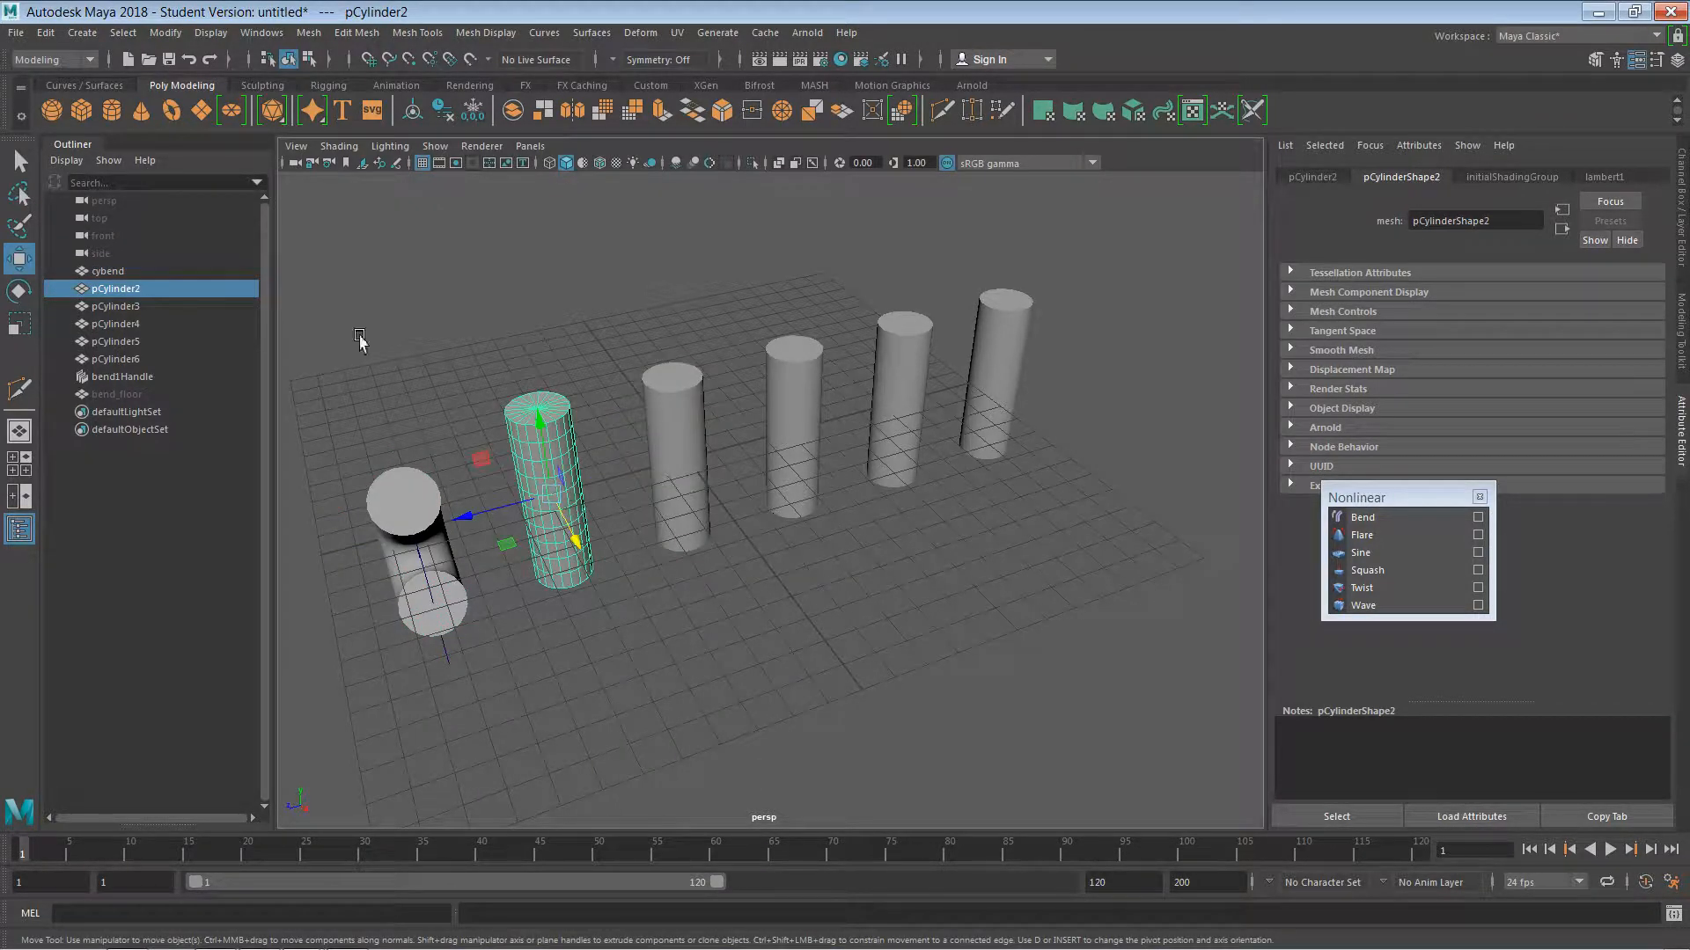
{"action": "double_click", "coordinate": [134, 290]}
{"action": "type", "text": "cyfl"}
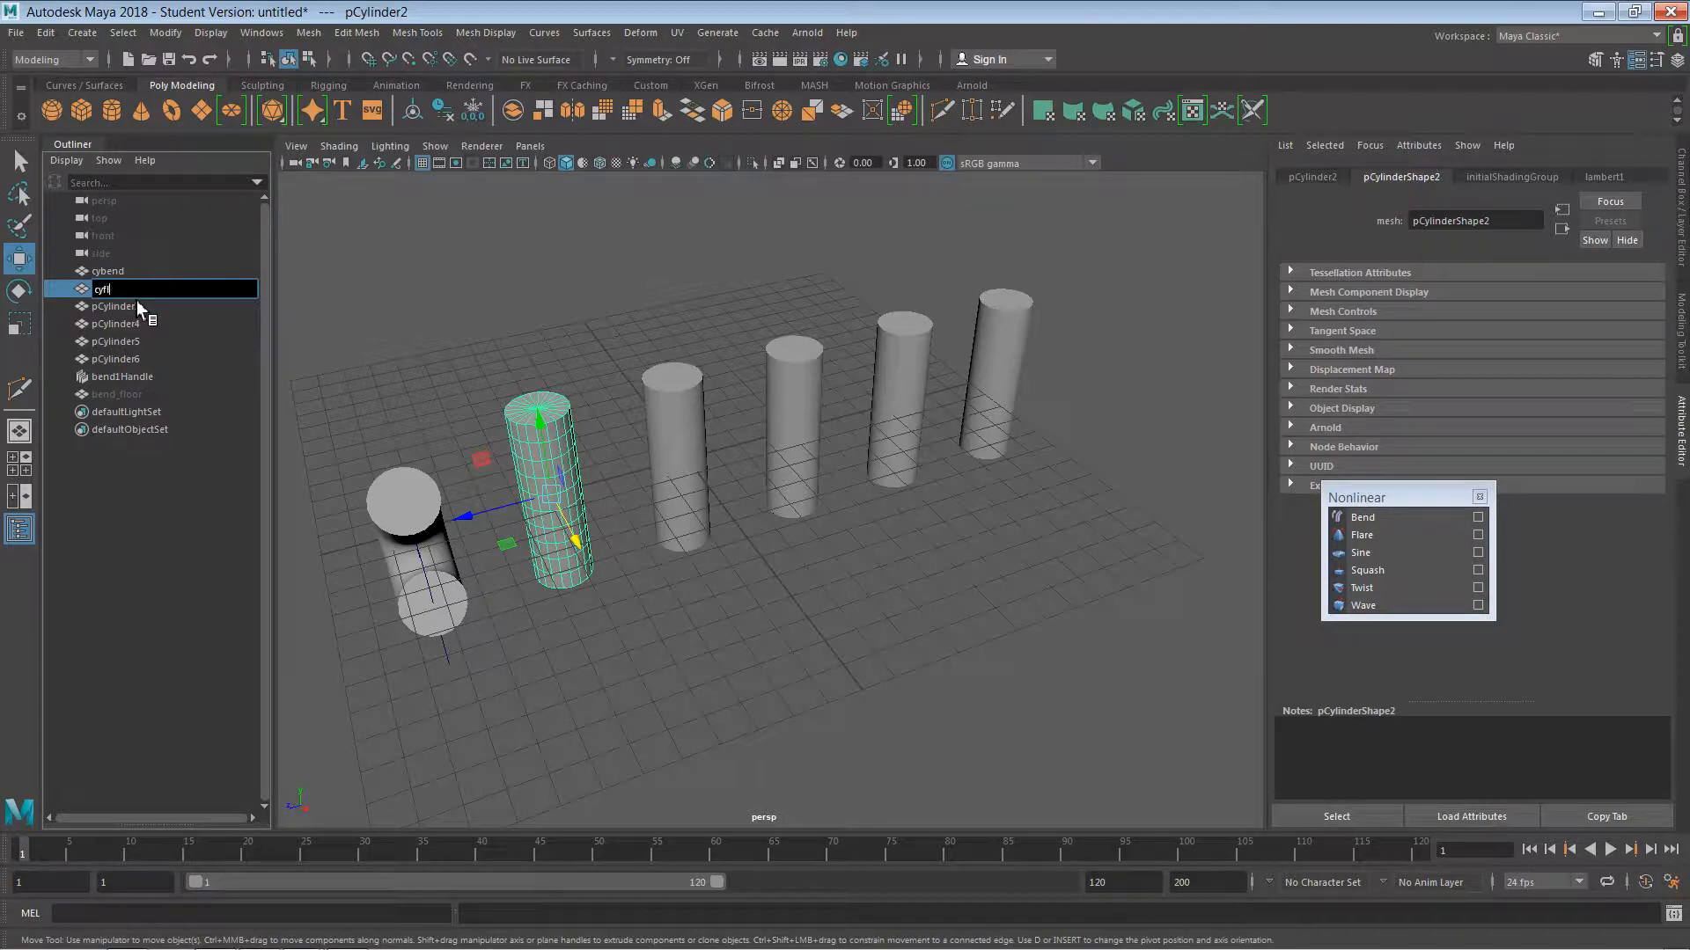
{"action": "type", "text": "are"}
{"action": "key", "text": "Return"}
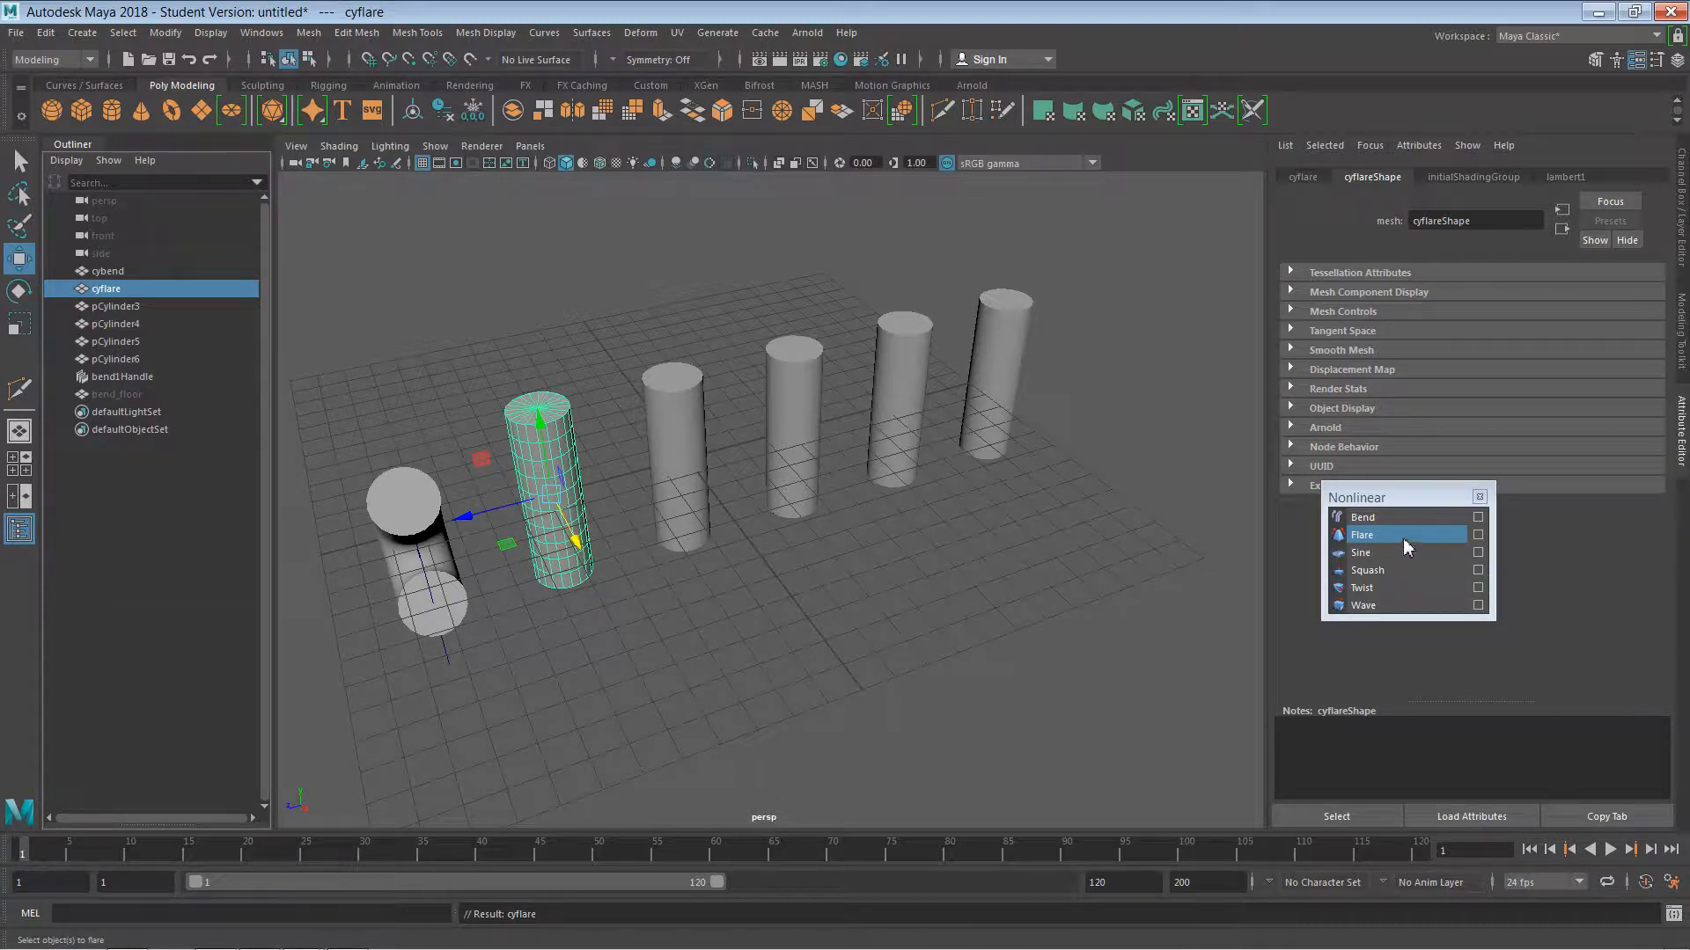
{"action": "left_click", "coordinate": [1478, 536]}
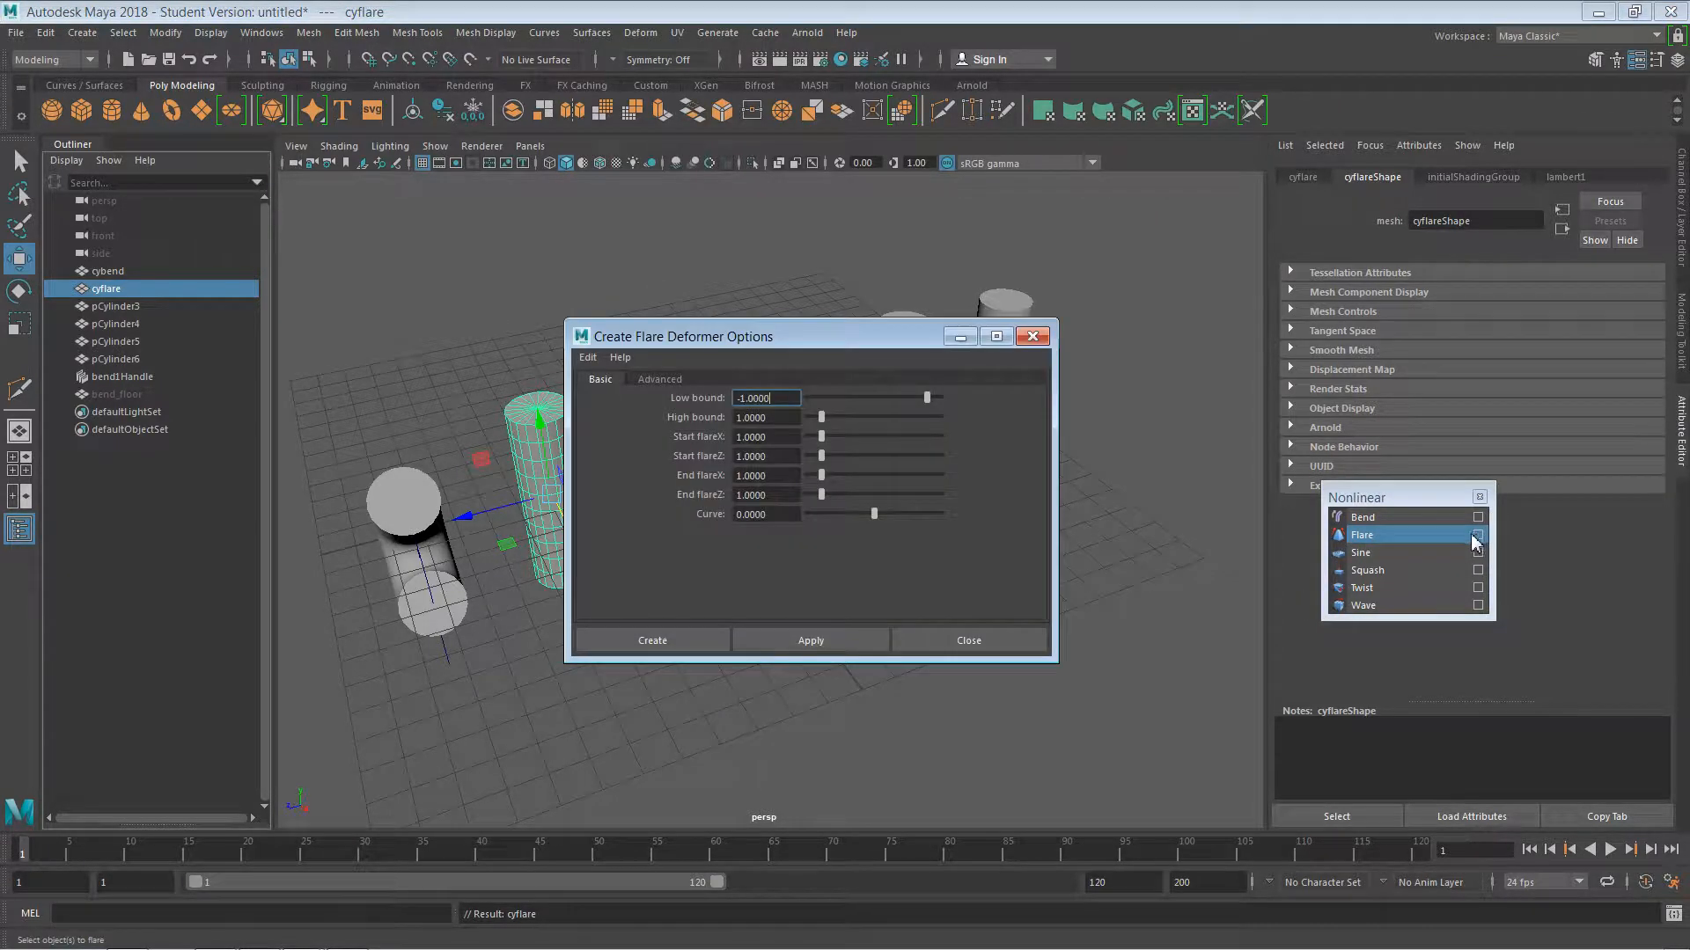
- Close the Flare creation options, apply the default Flare deformer to cyflare and show the flare's deformer attributes
{"action": "left_click_drag", "start_coordinate": [888, 342], "coordinate": [1255, 264]}
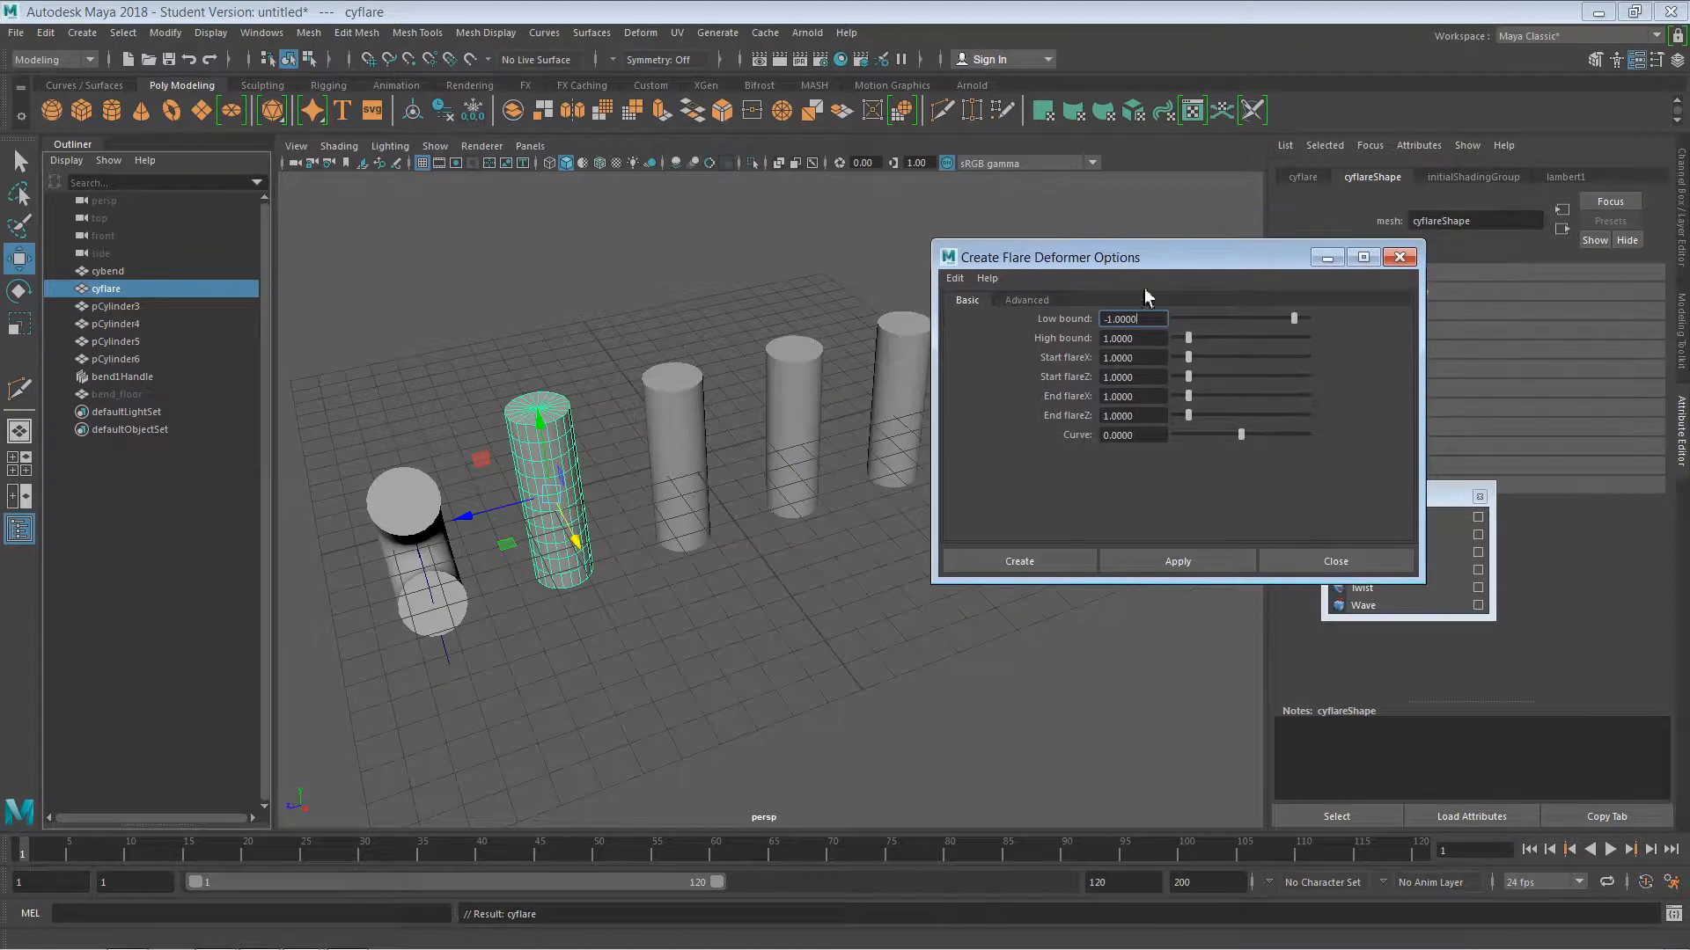
{"action": "left_click", "coordinate": [1399, 258]}
{"action": "left_click", "coordinate": [1386, 536]}
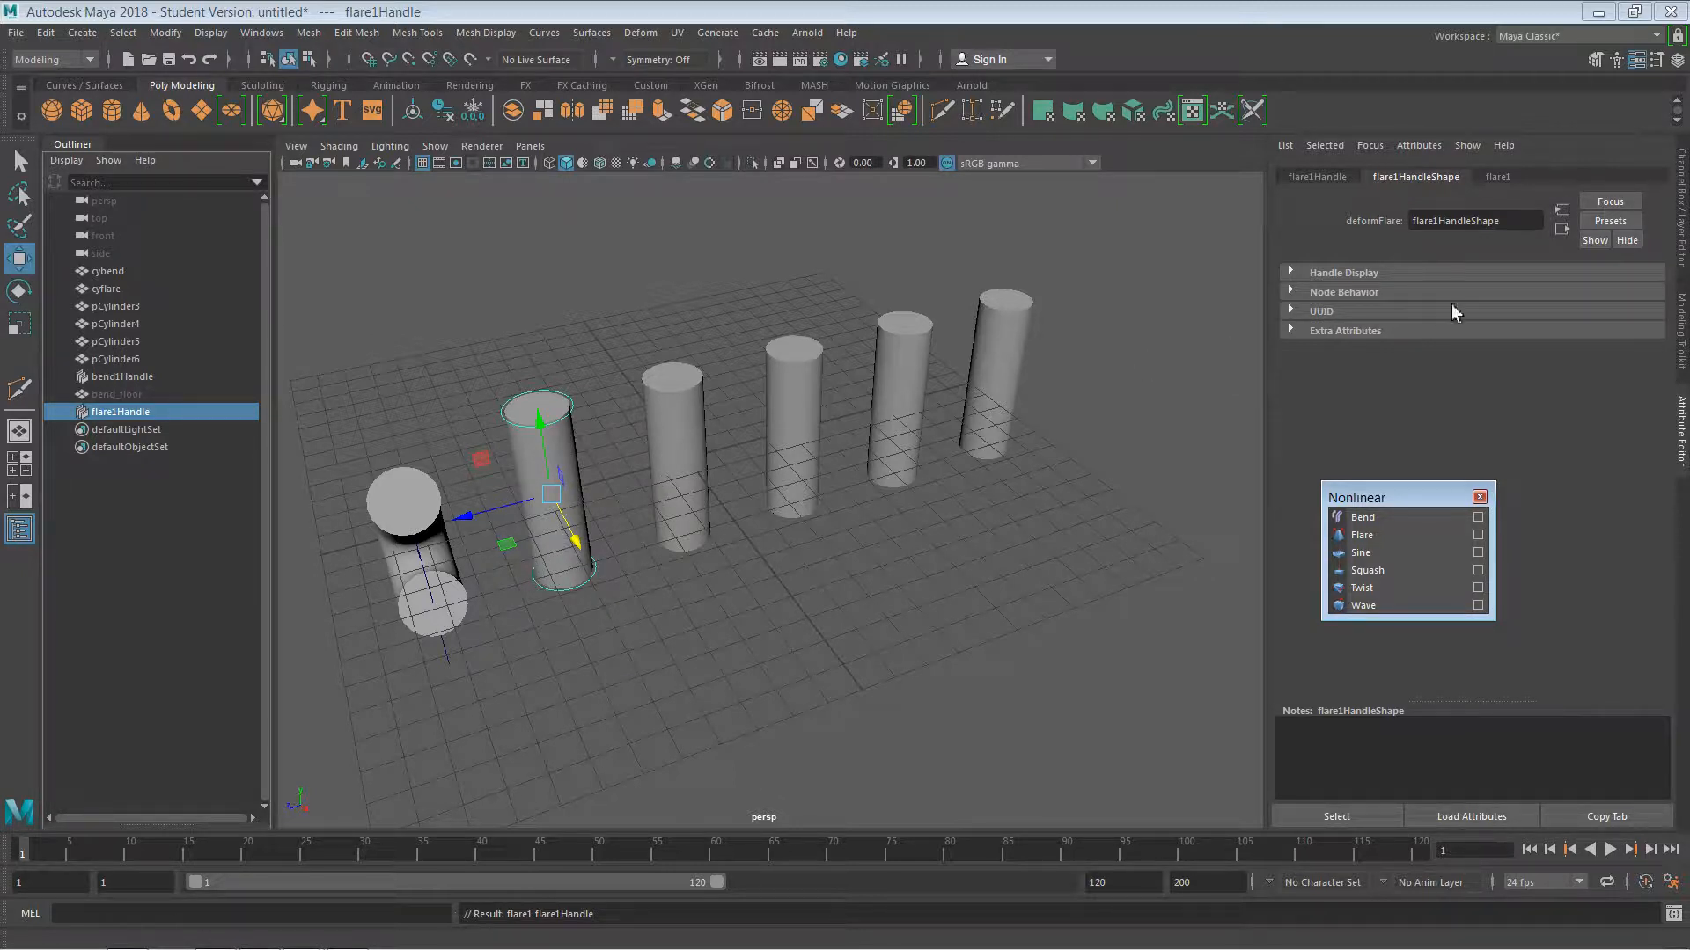
{"action": "left_click", "coordinate": [1498, 177]}
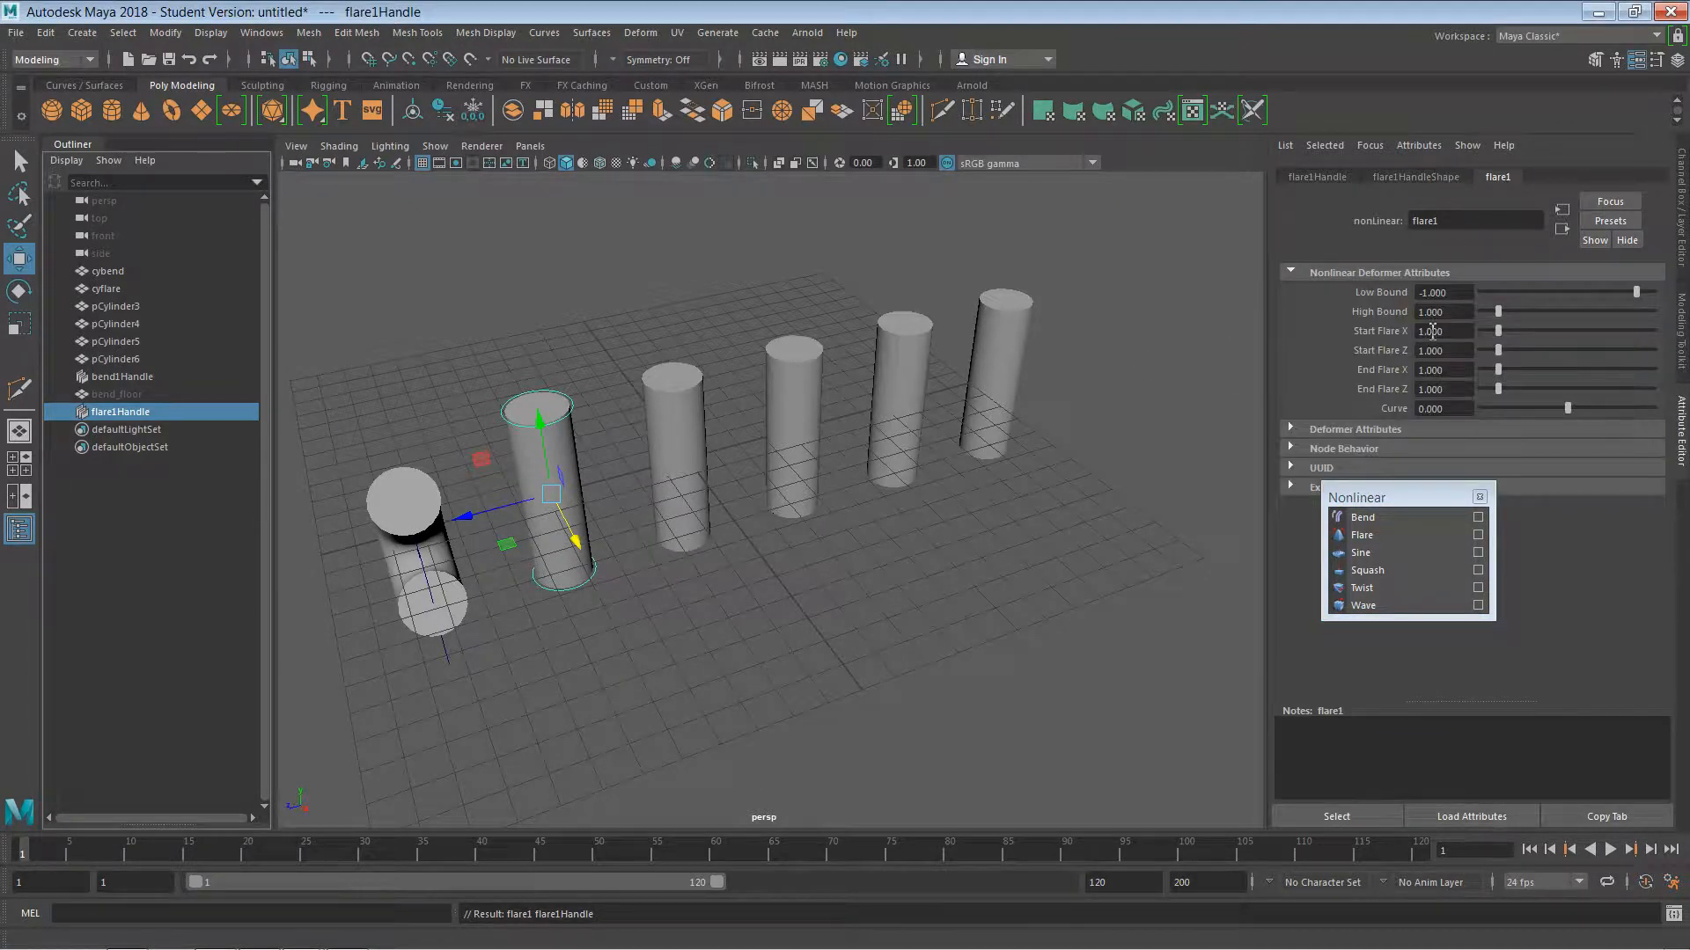
- Try different bounds on the flare, resetting the Low Bound to -1 and the High Bound to 1
{"action": "left_click_drag", "start_coordinate": [1632, 292], "coordinate": [1625, 290]}
{"action": "left_click_drag", "start_coordinate": [1505, 310], "coordinate": [1501, 309]}
{"action": "left_click", "coordinate": [1457, 315]}
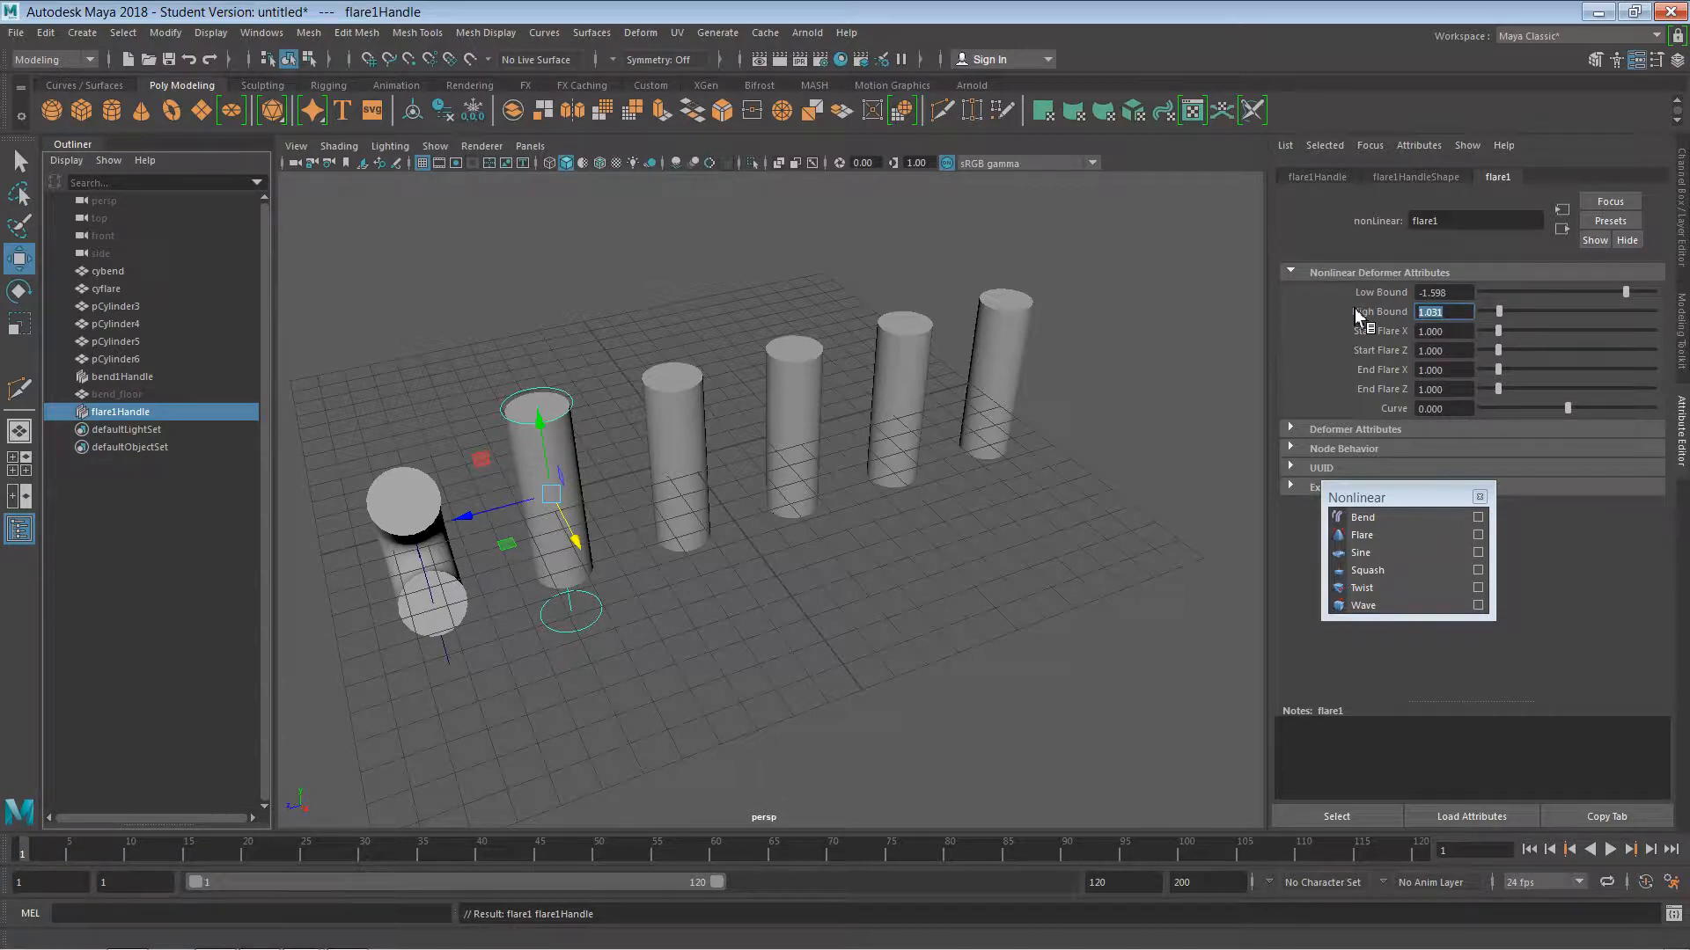
{"action": "left_click", "coordinate": [1457, 292]}
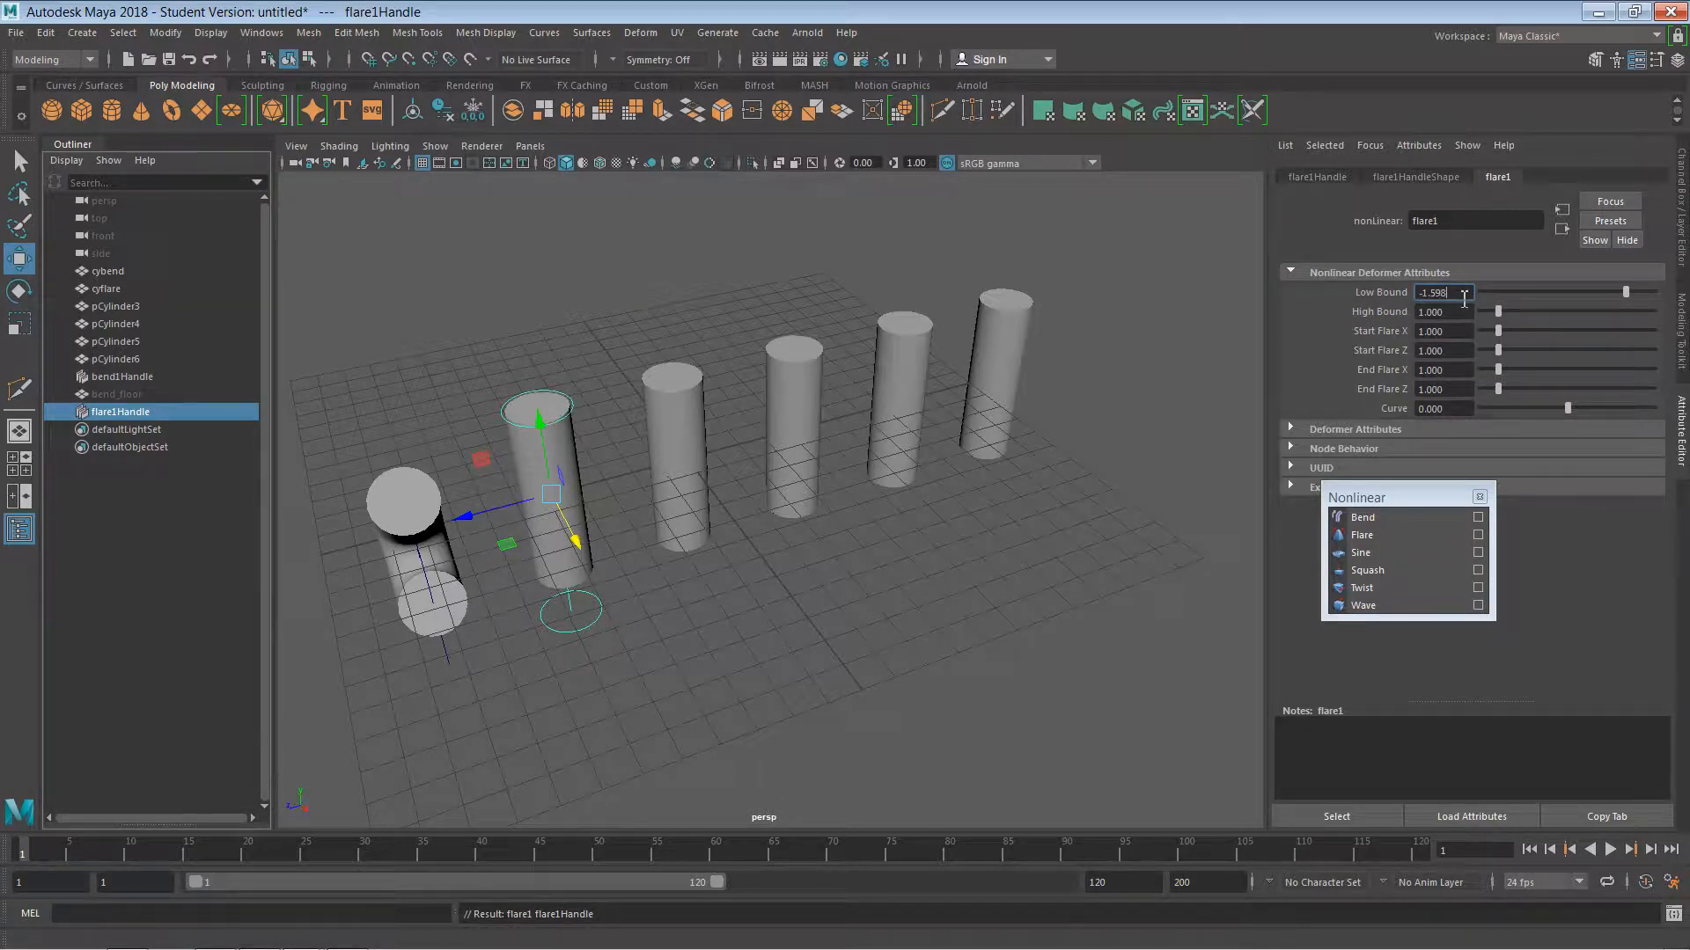
{"action": "type", "text": "1"}
{"action": "key", "text": "Return"}
{"action": "left_click_drag", "start_coordinate": [1654, 292], "coordinate": [1641, 293]}
- Widen the base of the flared cylinder with Start Flare X at about 3.093 and Start Flare Z at about 2.938
{"action": "left_click_drag", "start_coordinate": [1503, 334], "coordinate": [1513, 333]}
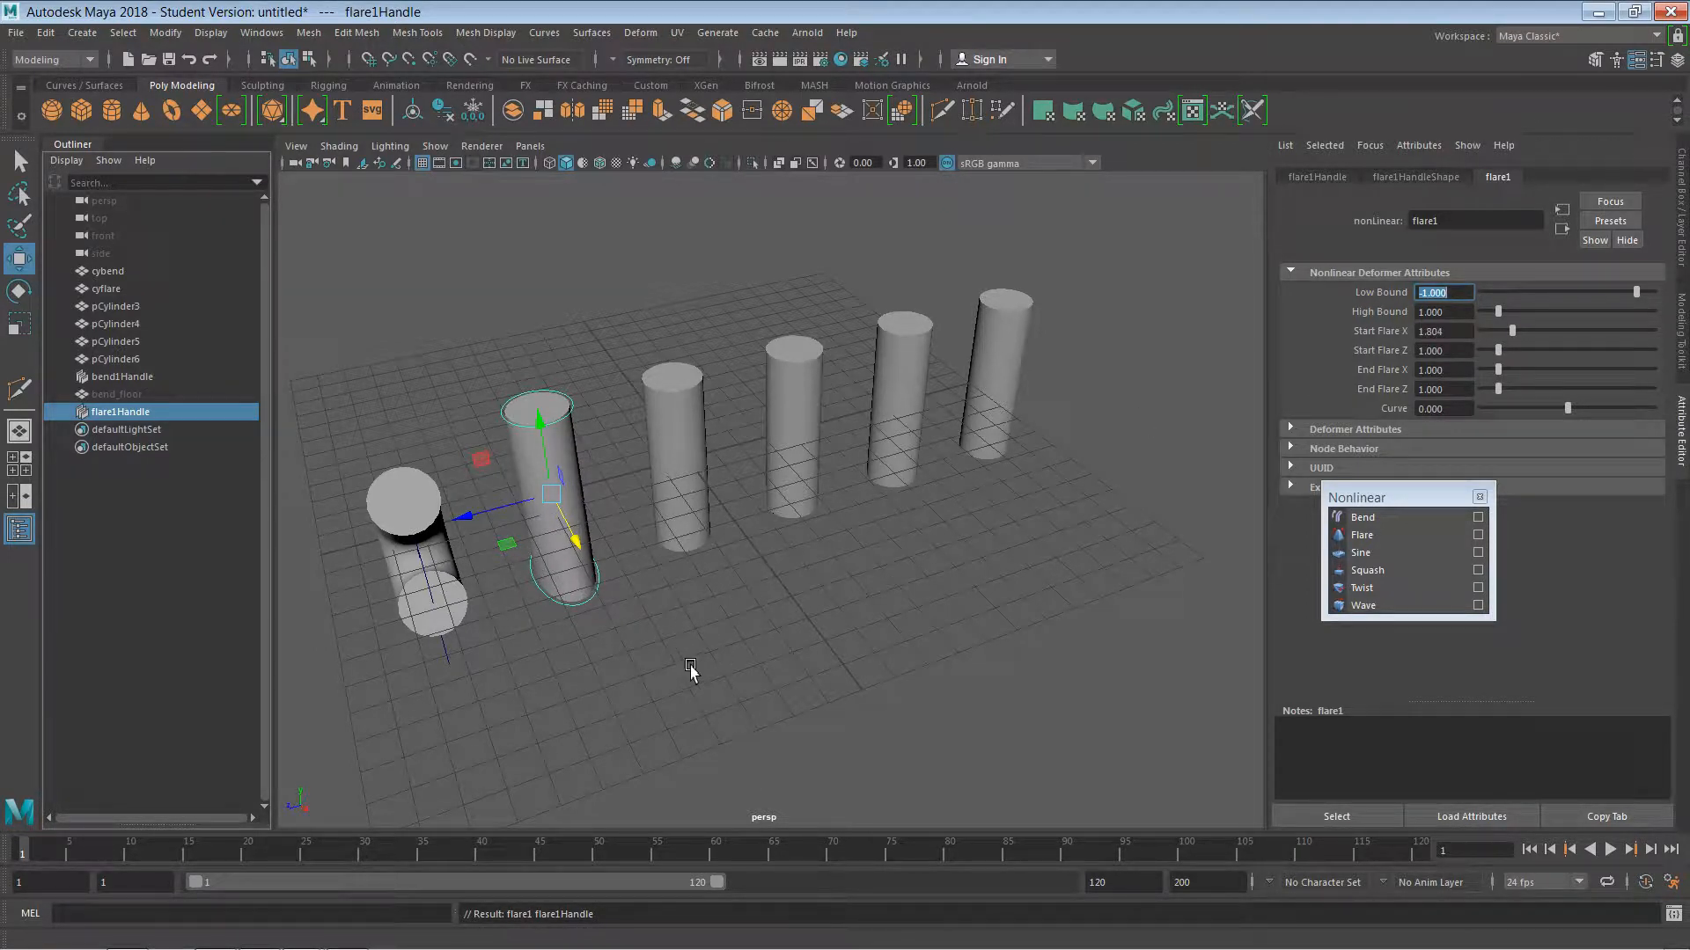
{"action": "left_click_drag", "start_coordinate": [690, 670], "coordinate": [705, 604], "text": "alt"}
{"action": "scroll", "coordinate": [709, 616], "scroll_direction": "up", "scroll_amount": 3}
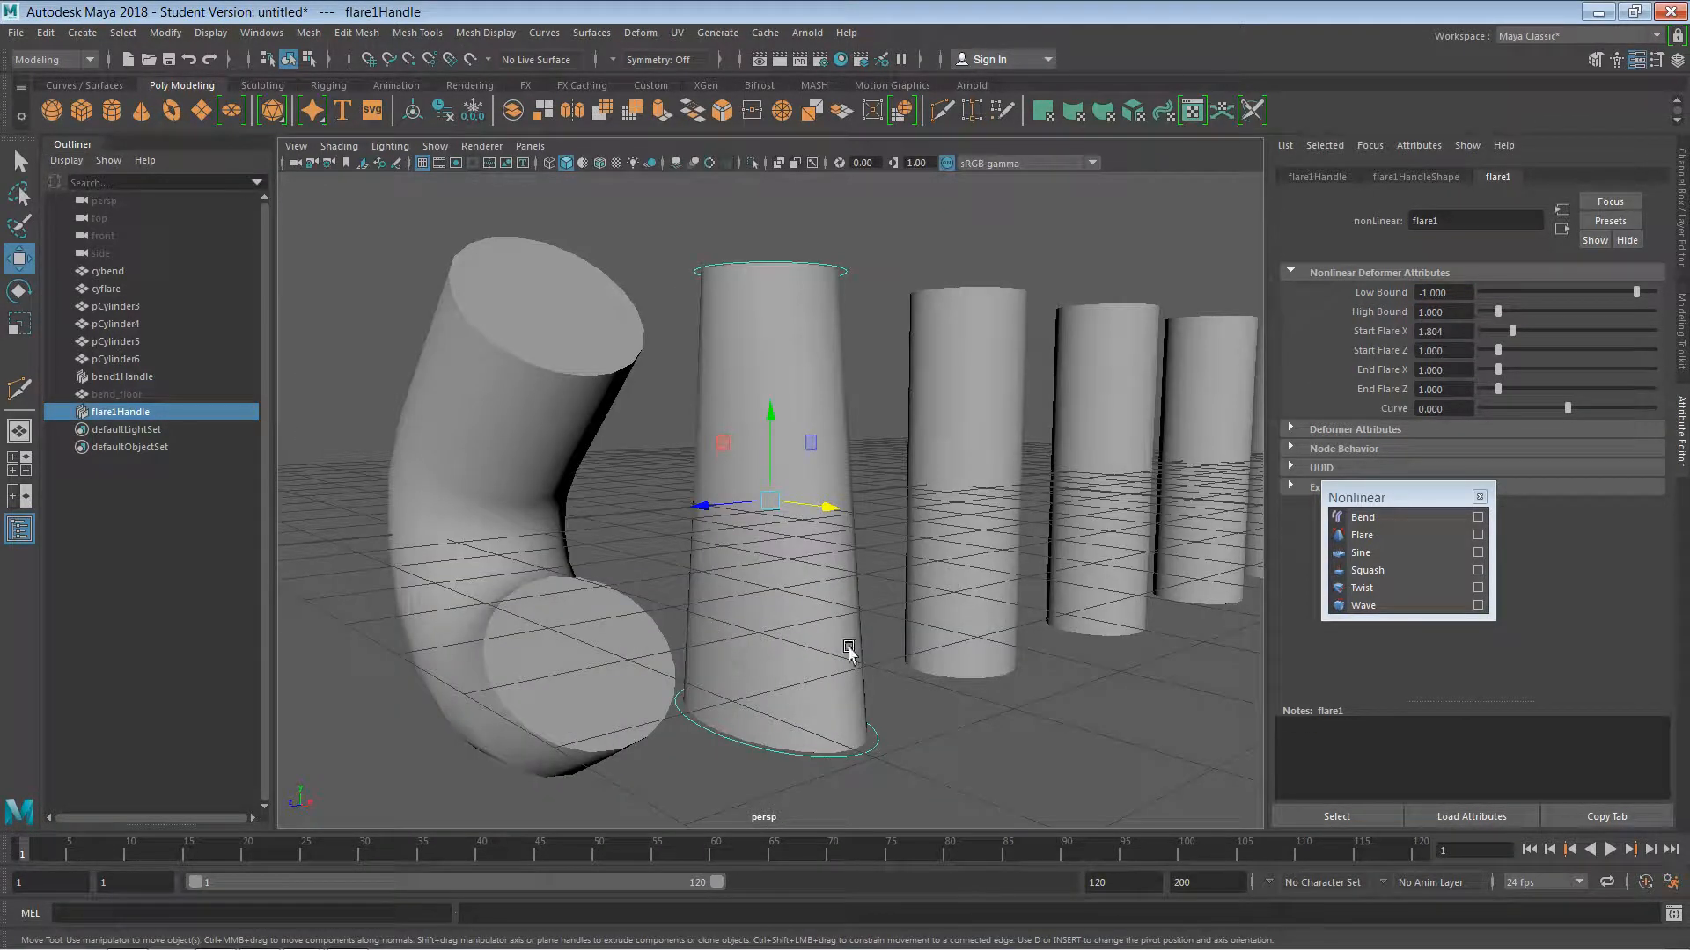
{"action": "left_click_drag", "start_coordinate": [848, 651], "coordinate": [917, 556], "text": "alt"}
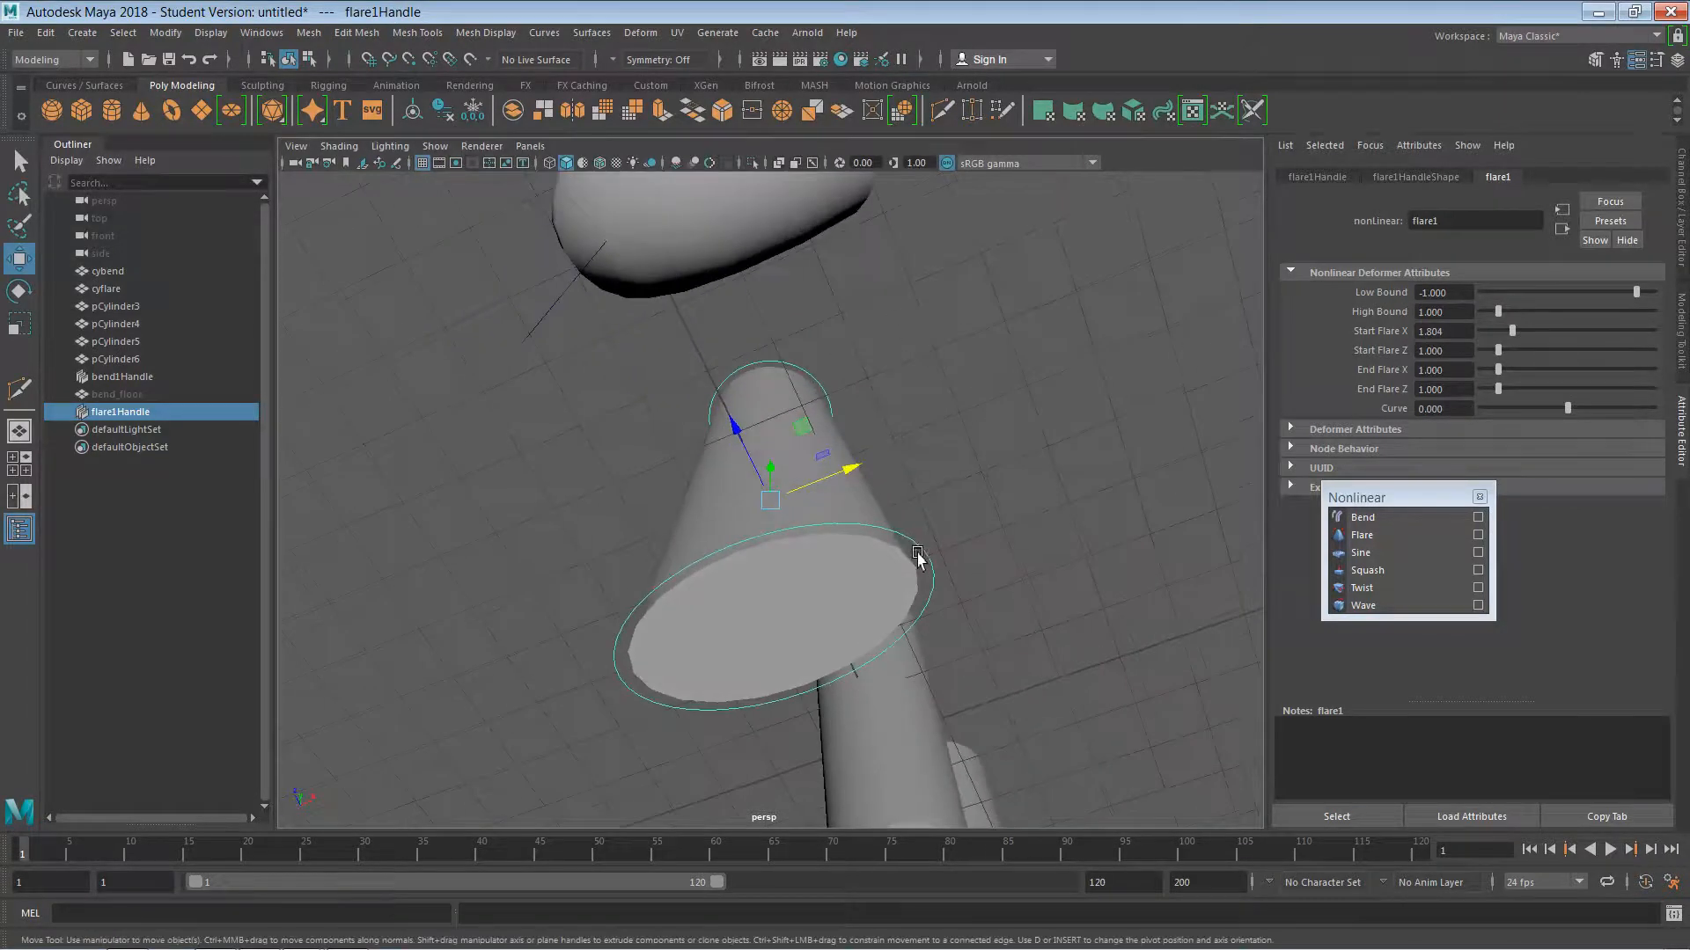
{"action": "mouse_move", "coordinate": [1519, 330]}
{"action": "left_mouse_down"}
{"action": "mouse_move", "coordinate": [1536, 330]}
{"action": "mouse_move", "coordinate": [1519, 352]}
{"action": "mouse_move", "coordinate": [1533, 350]}
{"action": "left_mouse_up"}
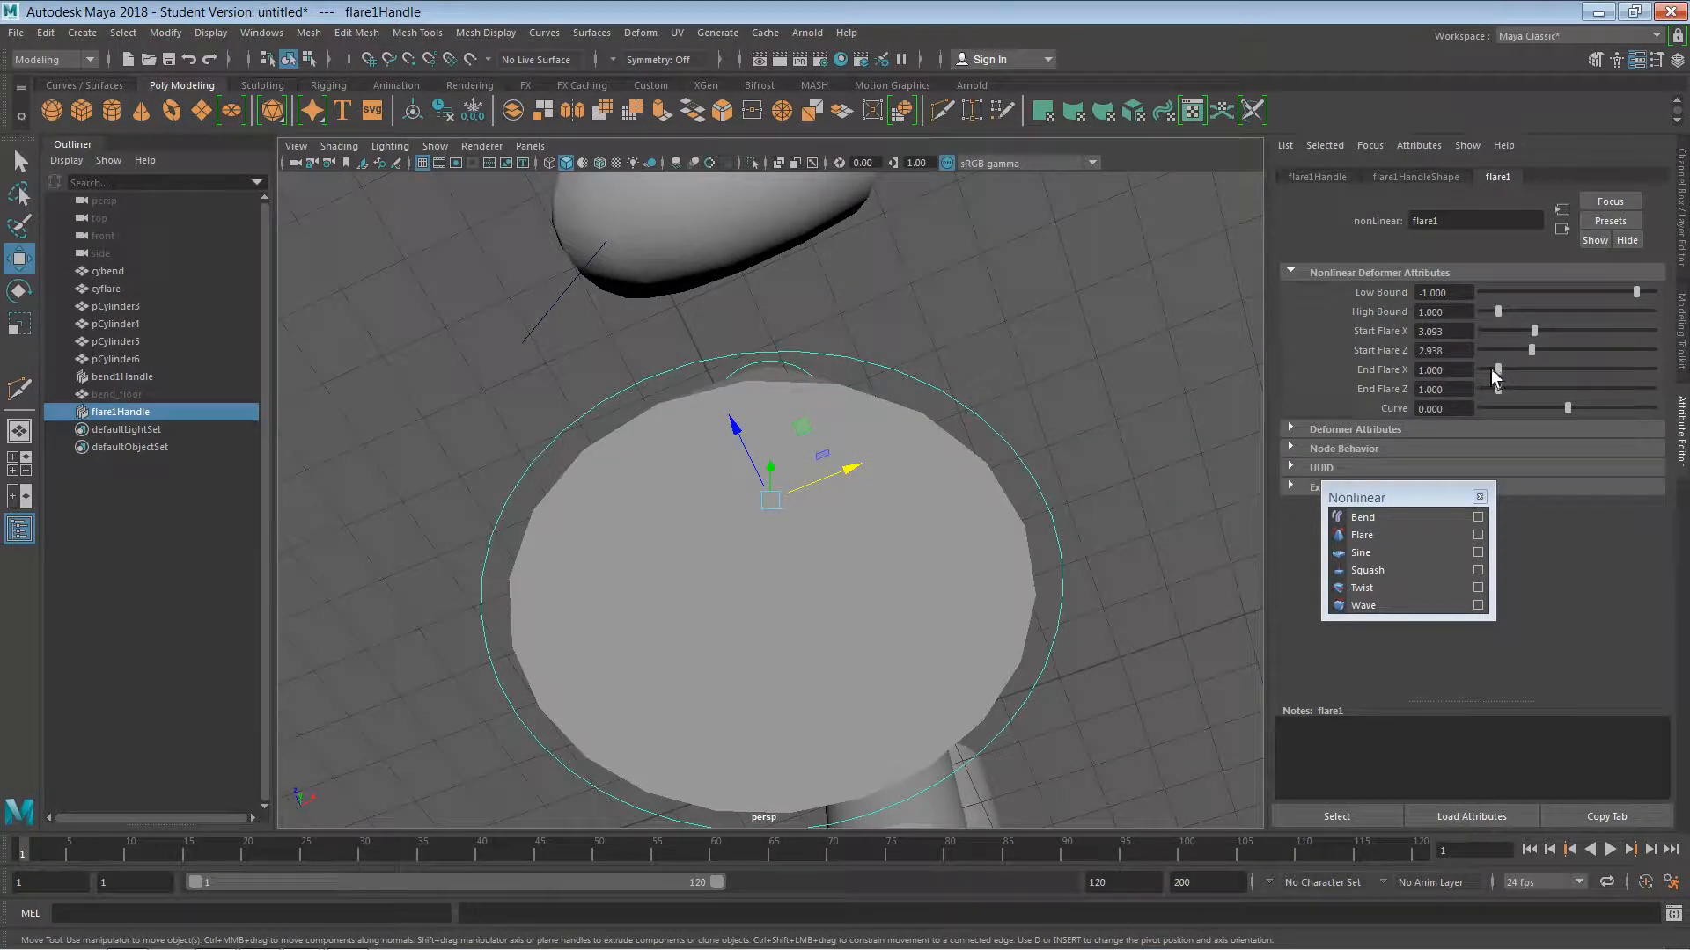
{"action": "left_click_drag", "start_coordinate": [965, 483], "coordinate": [867, 561], "text": "alt"}
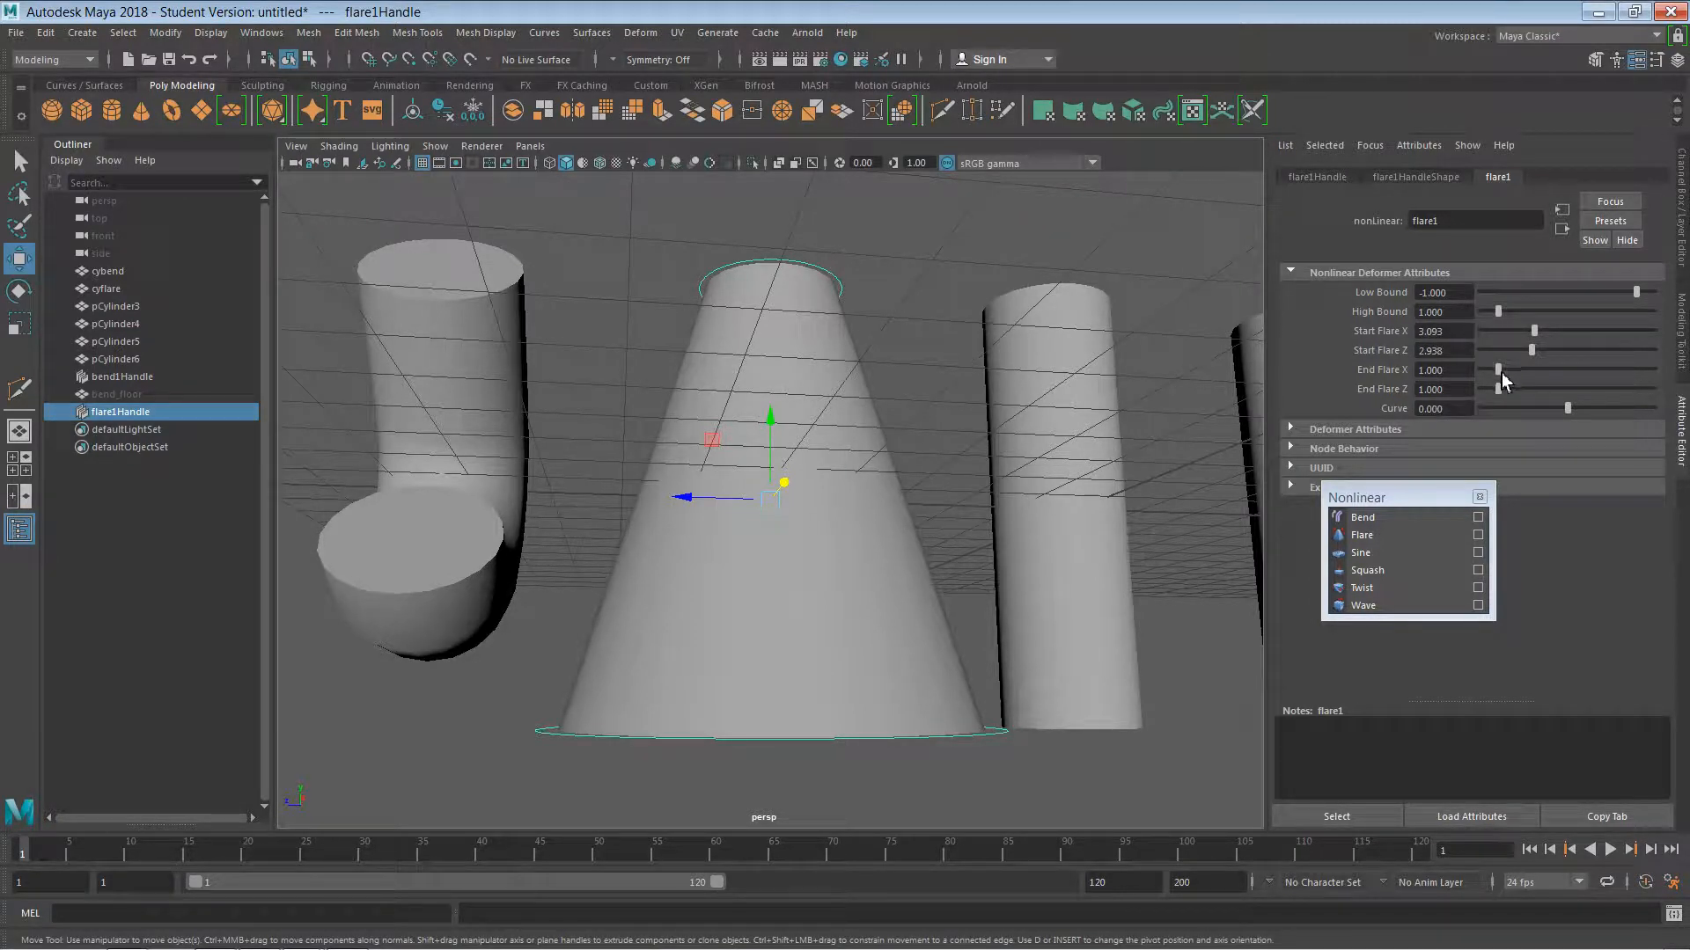
- Set the flare's End Flare X to about 1.495, End Flare Z to about 0.825 and Curve to about 0.278
{"action": "left_click_drag", "start_coordinate": [1501, 372], "coordinate": [1559, 403]}
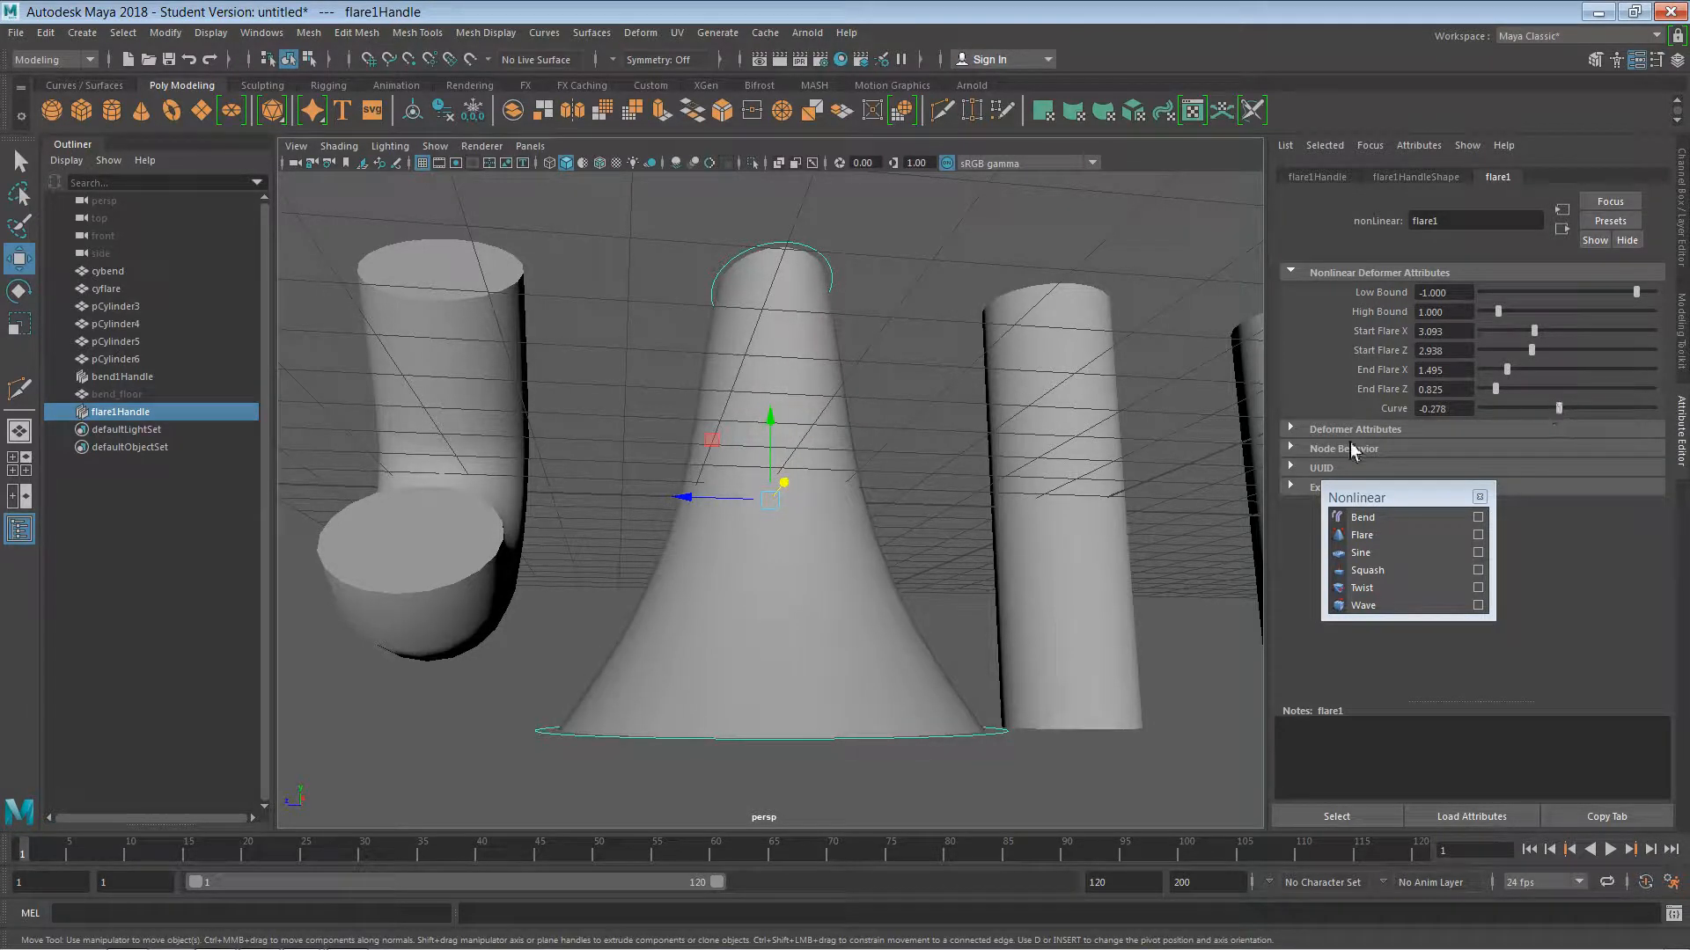
{"action": "left_click_drag", "start_coordinate": [1012, 509], "coordinate": [1002, 561], "text": "alt"}
{"action": "mouse_move", "coordinate": [968, 502]}
{"action": "middle_mouse_down", "text": "shift"}
{"action": "mouse_move", "coordinate": [941, 450]}
{"action": "mouse_move", "coordinate": [945, 484]}
{"action": "middle_mouse_up", "text": "shift"}
{"action": "key", "text": "ctrl+z"}
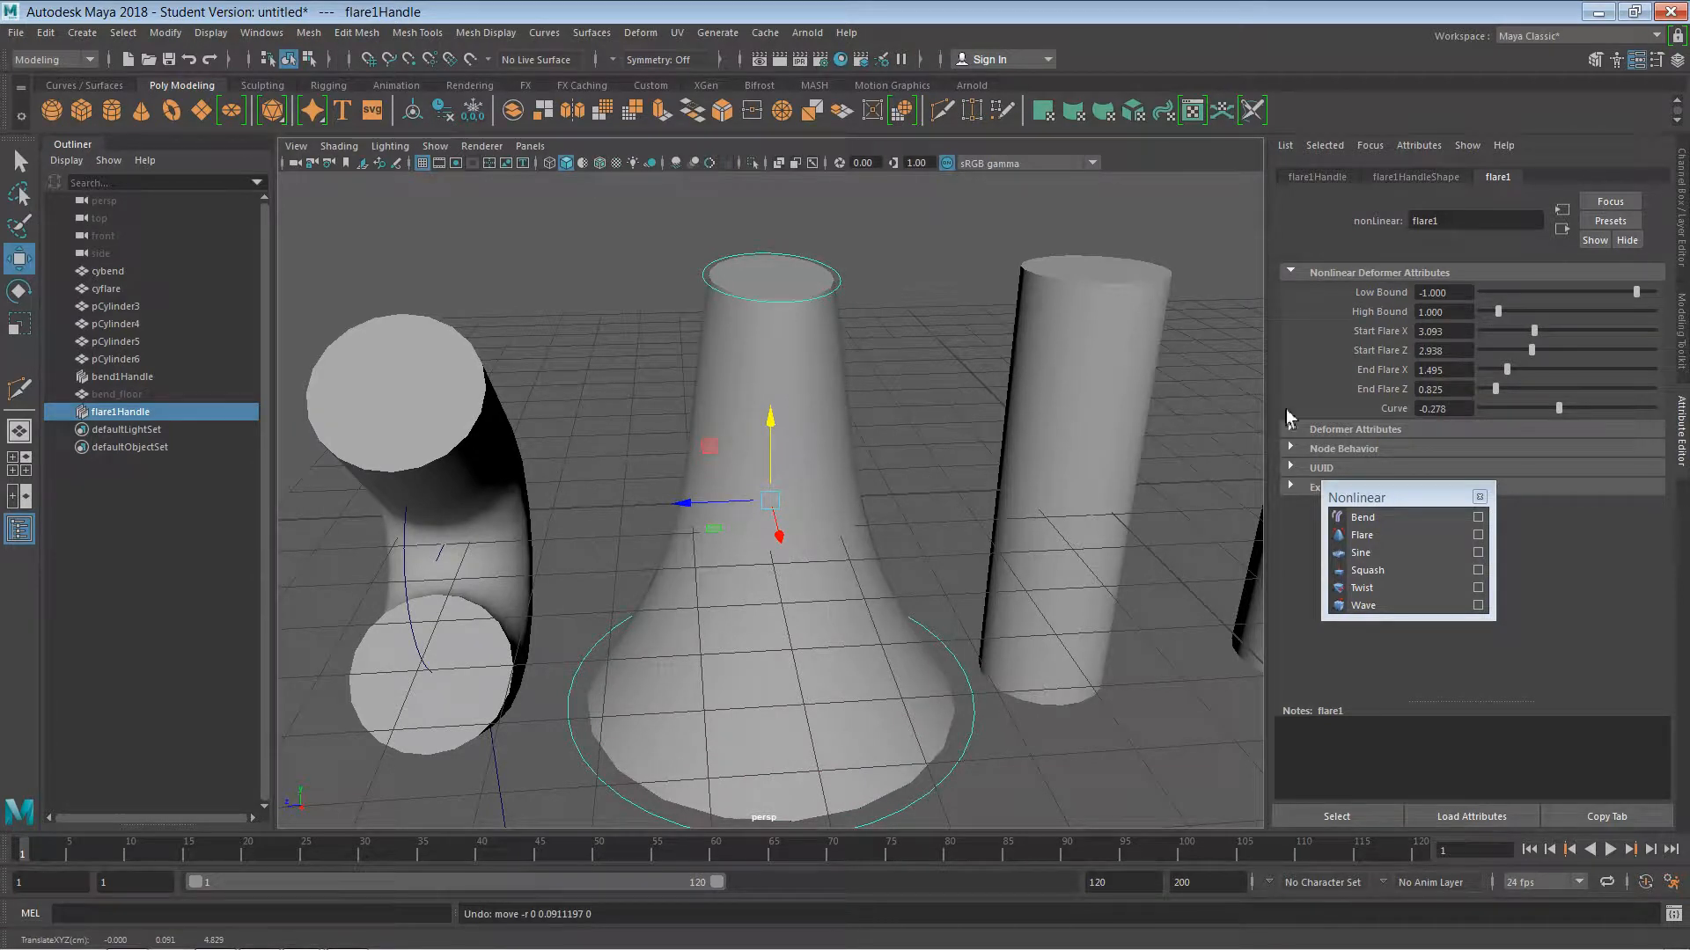
{"action": "mouse_move", "coordinate": [1565, 404]}
{"action": "left_mouse_down"}
{"action": "mouse_move", "coordinate": [1539, 408]}
{"action": "mouse_move", "coordinate": [1591, 400]}
{"action": "mouse_move", "coordinate": [1545, 393]}
{"action": "mouse_move", "coordinate": [1576, 396]}
{"action": "left_mouse_up"}
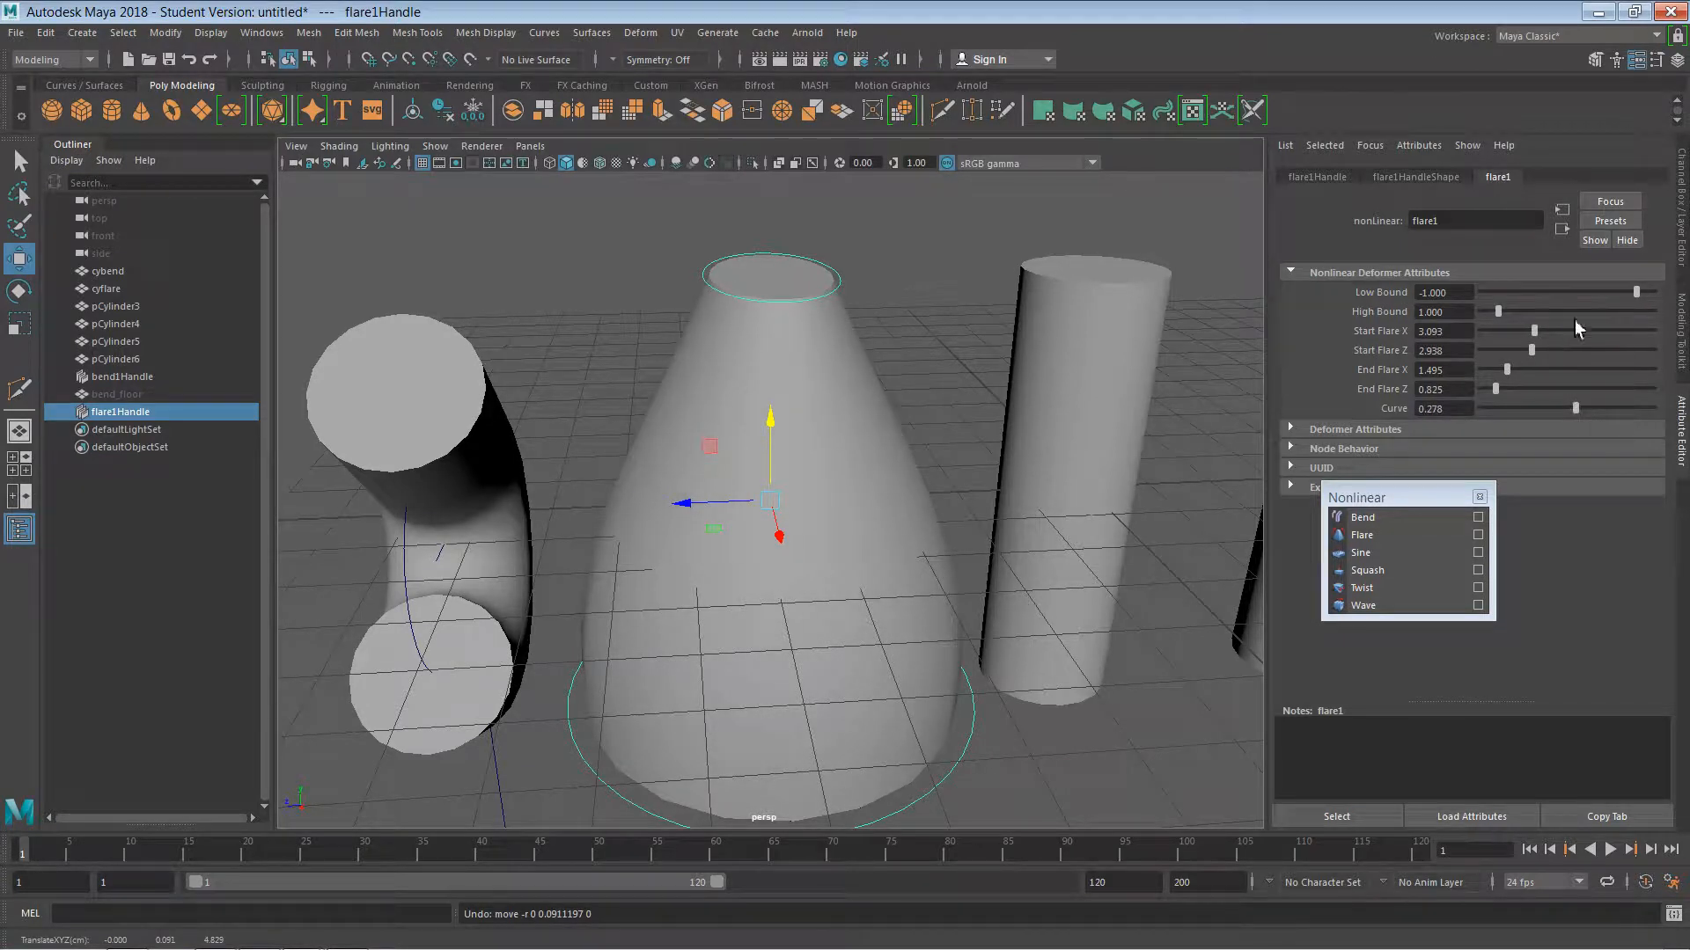
- Set the flare's Low Bound to about -8.505, Start Flare X to 1.443, Start Flare Z to 2.577 and Curve to -1.206
{"action": "left_click_drag", "start_coordinate": [1636, 297], "coordinate": [1596, 297]}
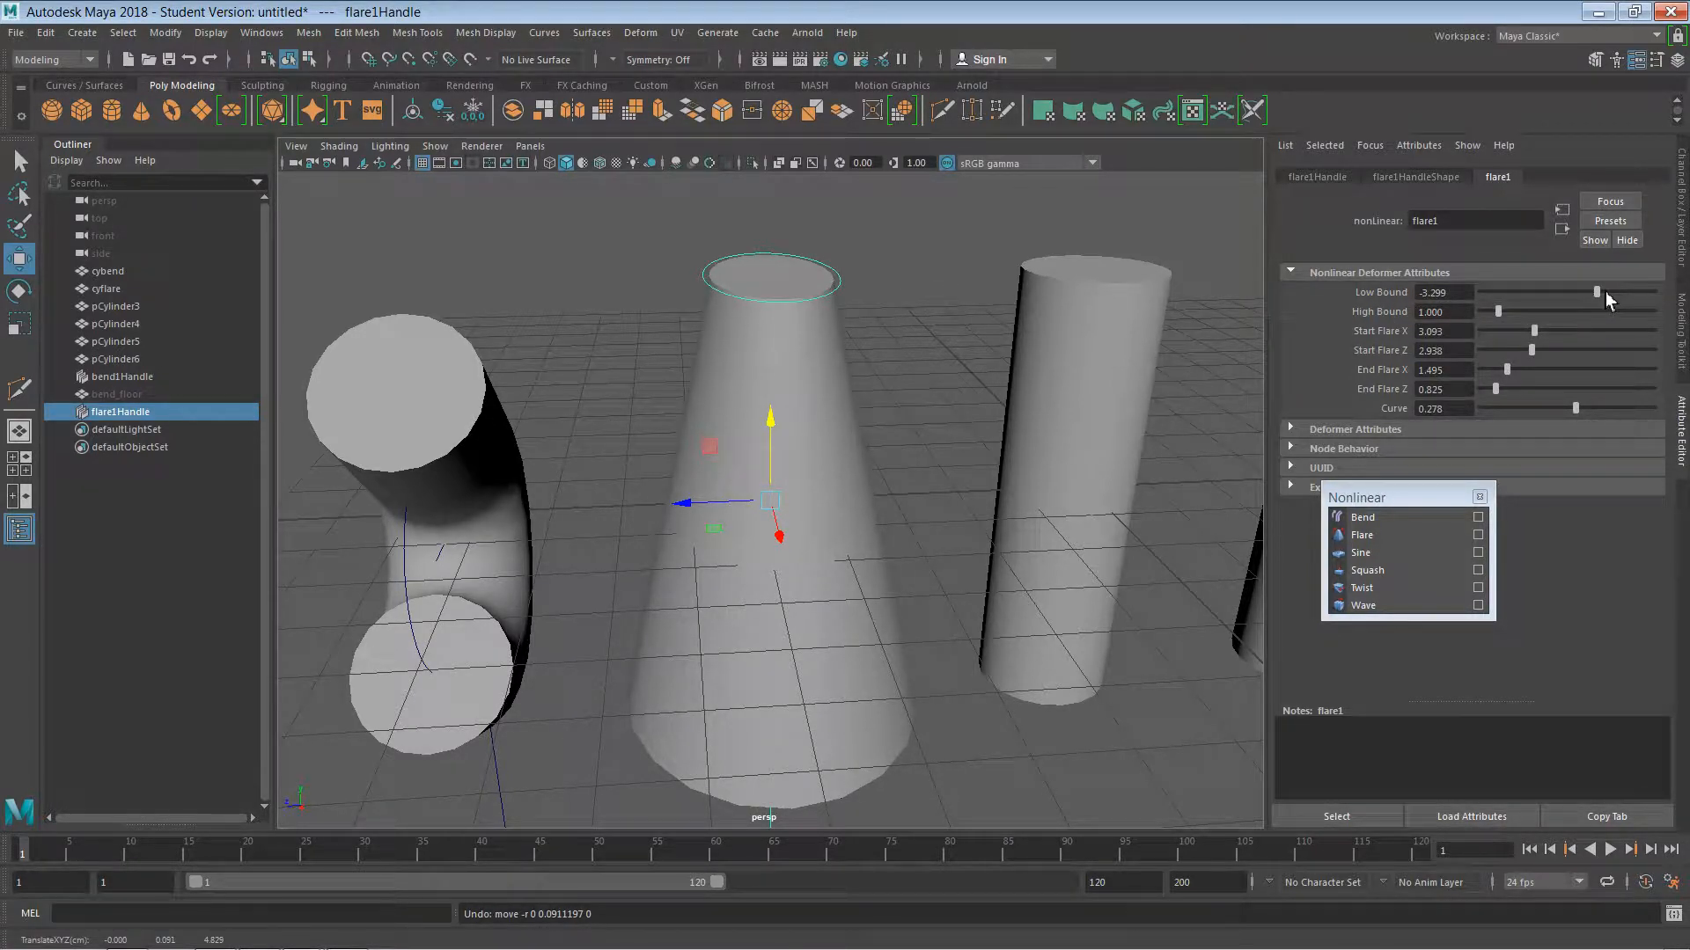
{"action": "left_click_drag", "start_coordinate": [1605, 292], "coordinate": [1453, 279]}
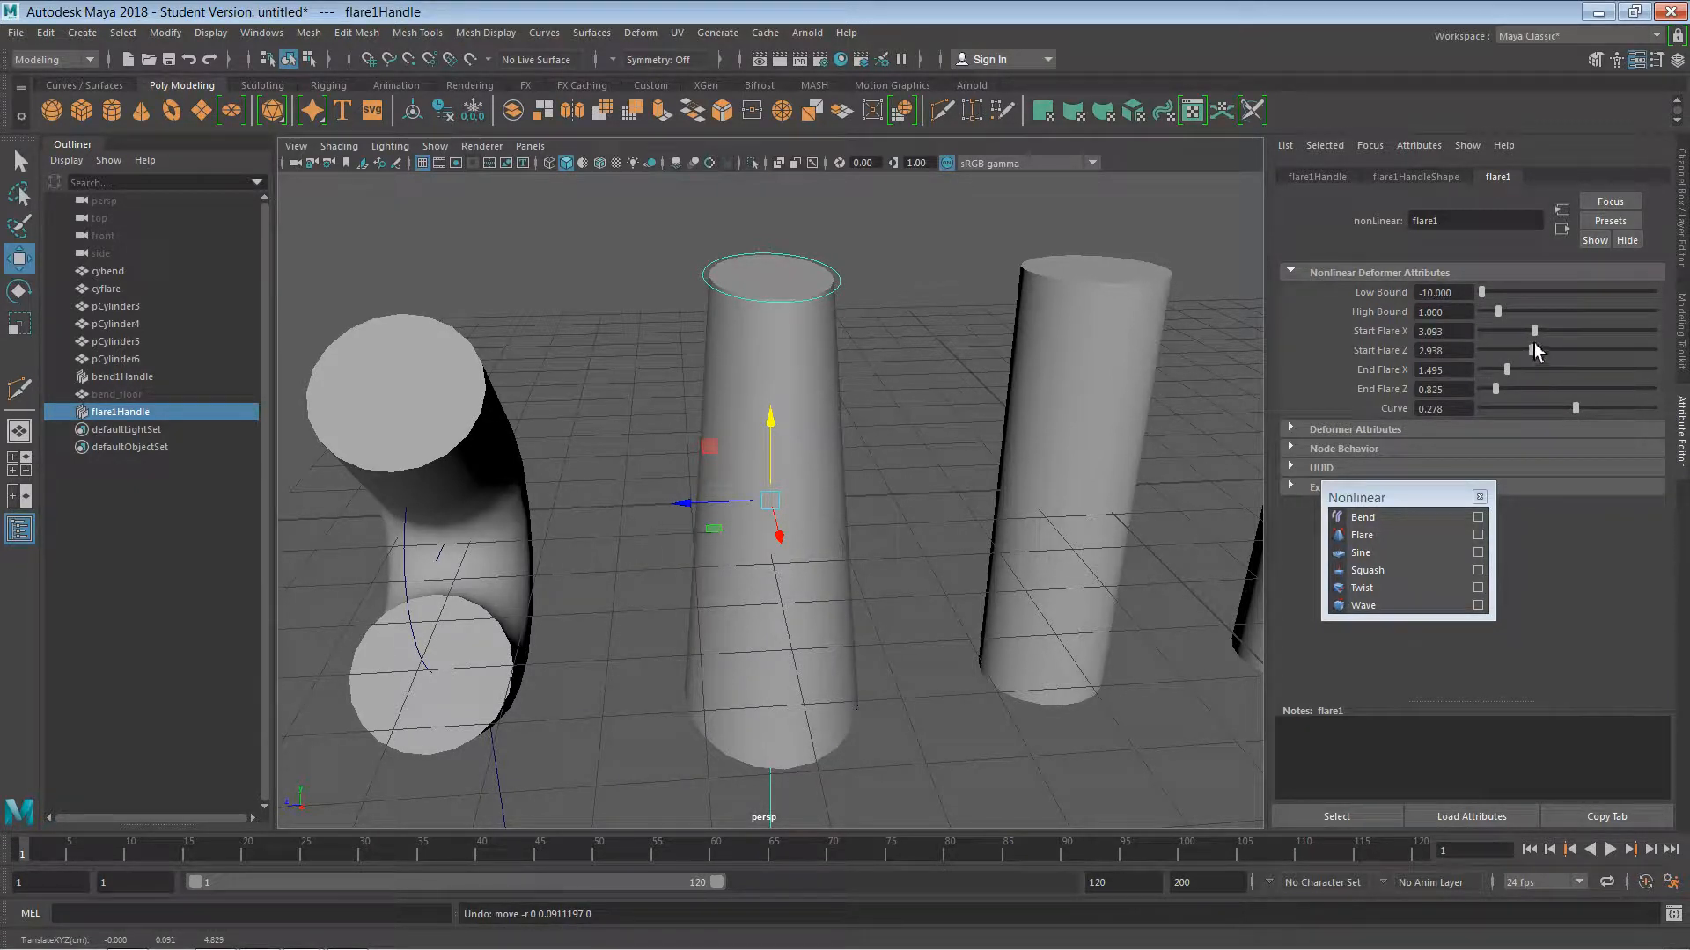
{"action": "left_click_drag", "start_coordinate": [1536, 334], "coordinate": [1531, 409]}
{"action": "left_click_drag", "start_coordinate": [1481, 292], "coordinate": [1506, 343]}
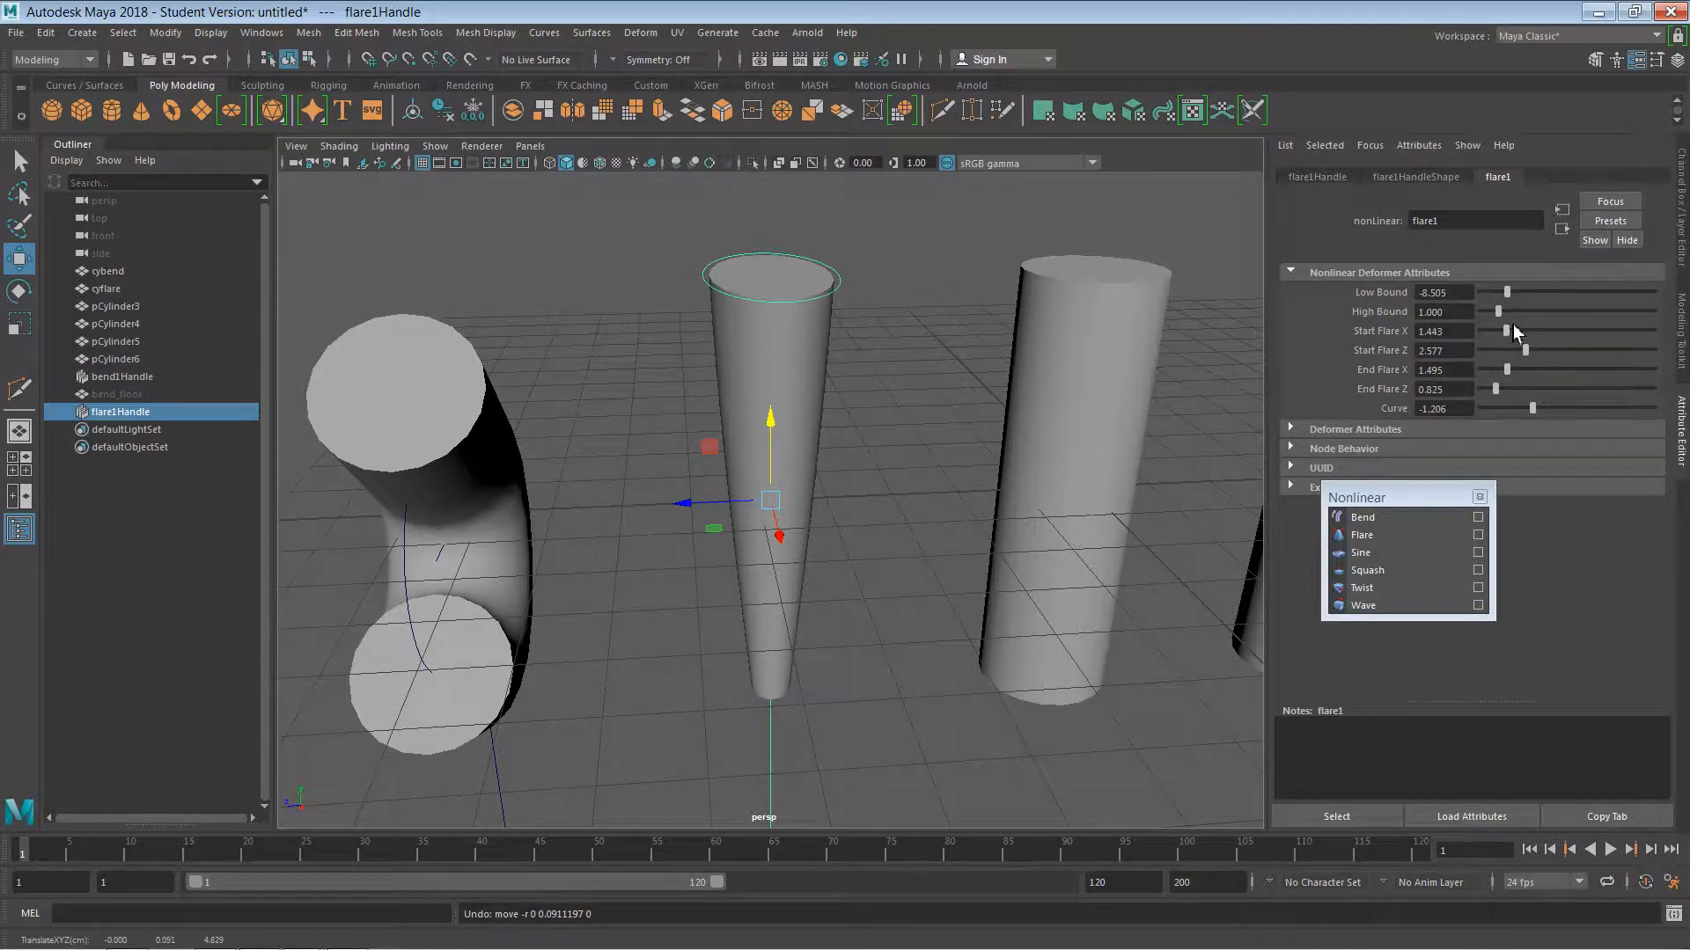
- Set the flare's Low Bound and High Bound to 0, Start Flare X to about 1.546 and End Flare Z to about 1.289
{"action": "left_click_drag", "start_coordinate": [1513, 301], "coordinate": [1658, 292]}
{"action": "left_click_drag", "start_coordinate": [1509, 317], "coordinate": [1475, 317]}
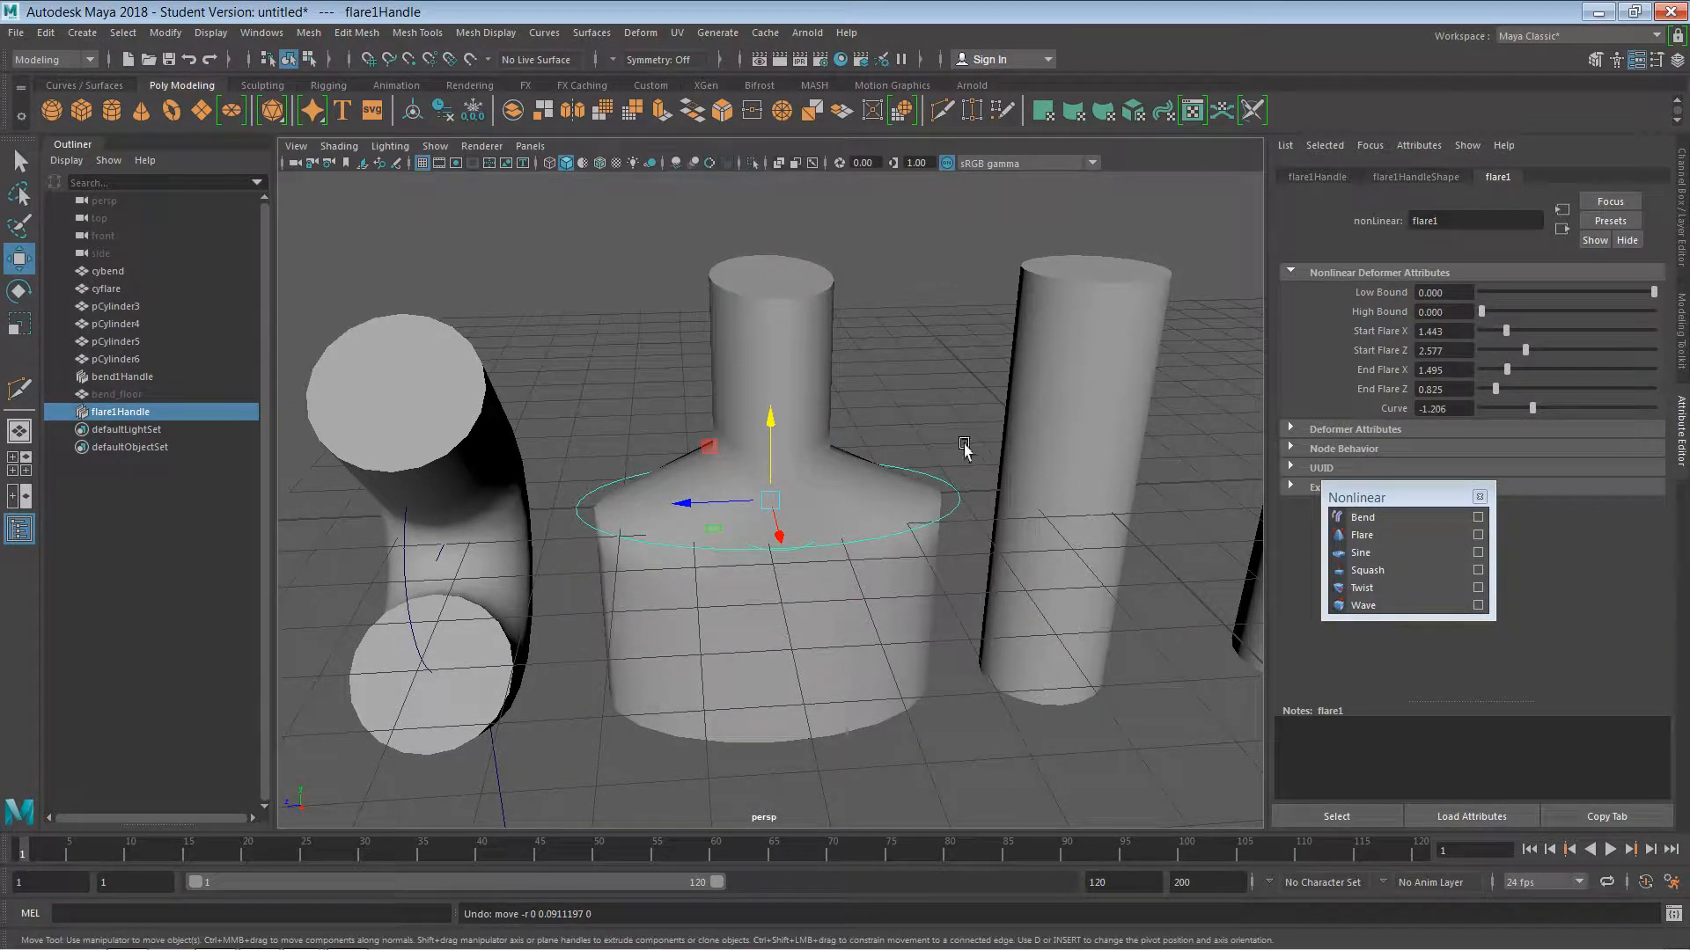
{"action": "mouse_move", "coordinate": [837, 554]}
{"action": "left_mouse_down", "text": "alt"}
{"action": "mouse_move", "coordinate": [928, 539]}
{"action": "mouse_move", "coordinate": [977, 592]}
{"action": "mouse_move", "coordinate": [959, 625]}
{"action": "mouse_move", "coordinate": [844, 585]}
{"action": "left_mouse_up", "text": "alt"}
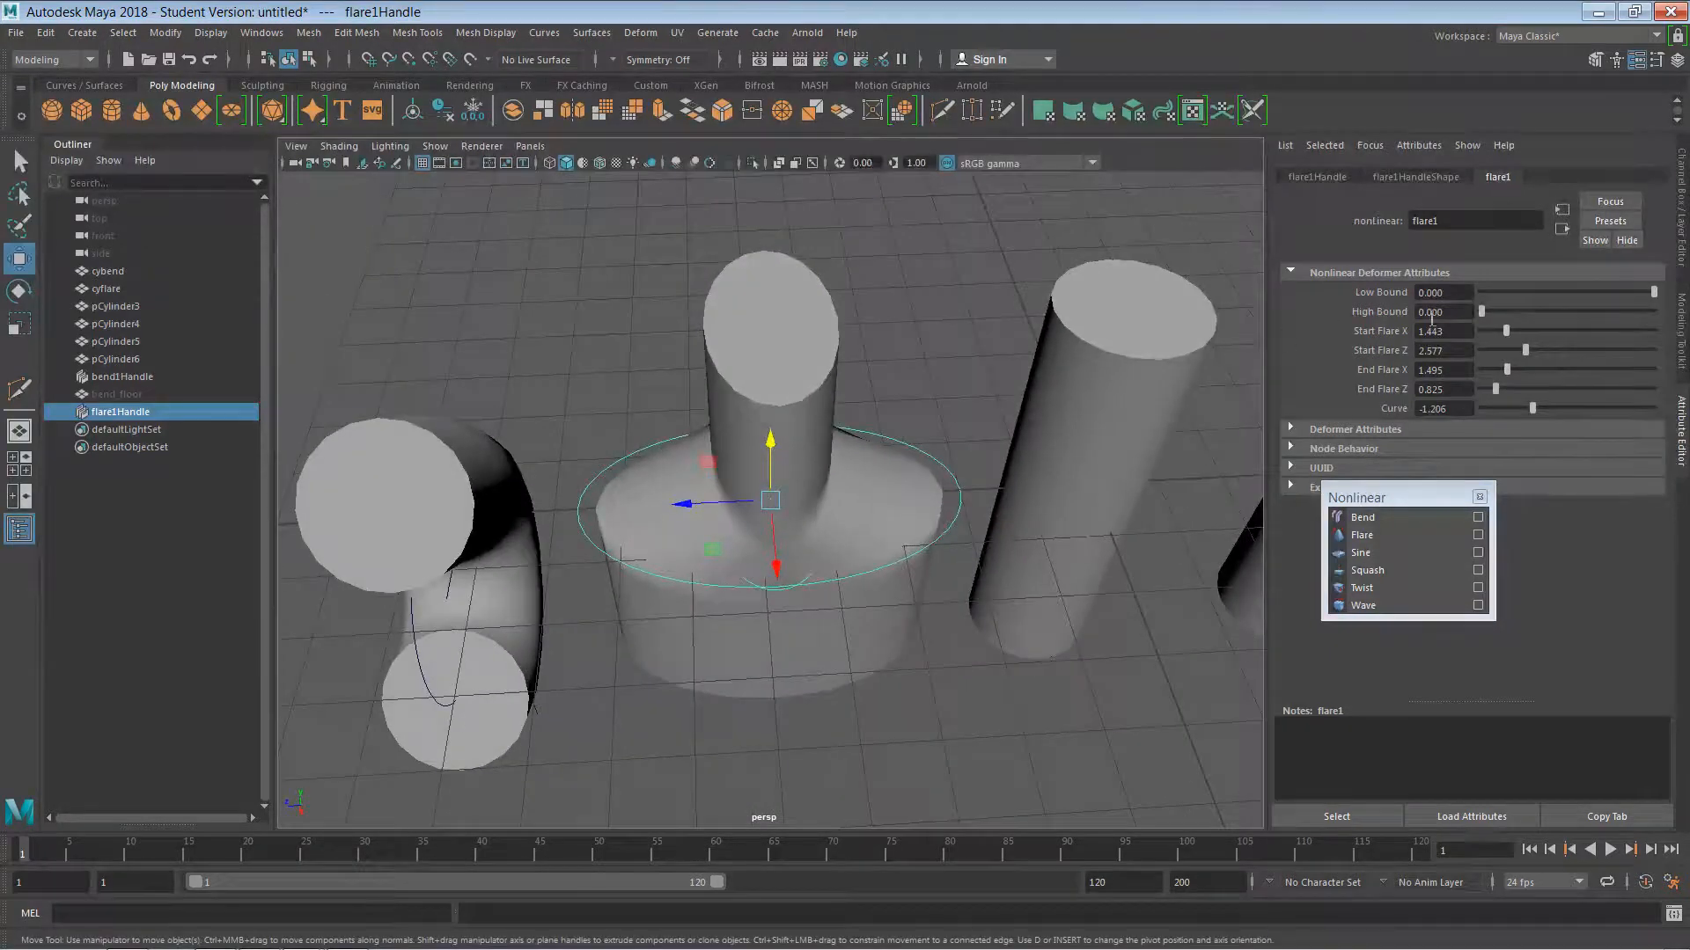
{"action": "left_click_drag", "start_coordinate": [1502, 395], "coordinate": [1478, 311]}
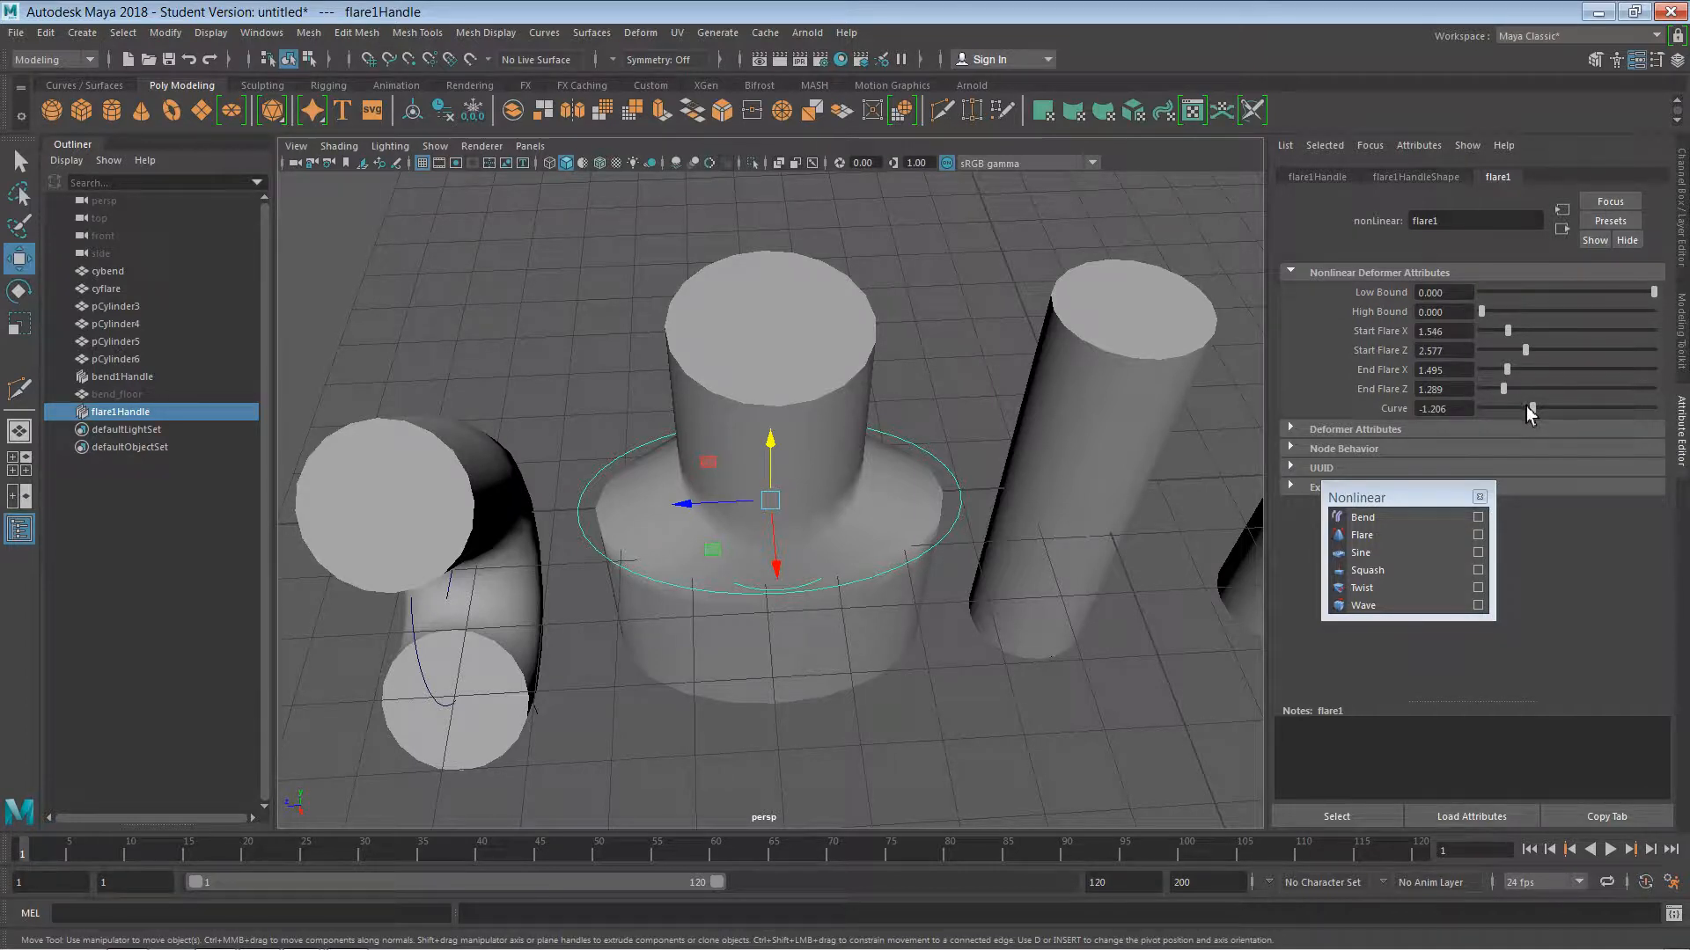
- Shape the flared cylinder into a vase with High Bound about 1.392, Low Bound about -0.206 and Curve about -0.619
{"action": "left_click_drag", "start_coordinate": [1533, 410], "coordinate": [1587, 404]}
{"action": "left_click_drag", "start_coordinate": [1491, 313], "coordinate": [1507, 324]}
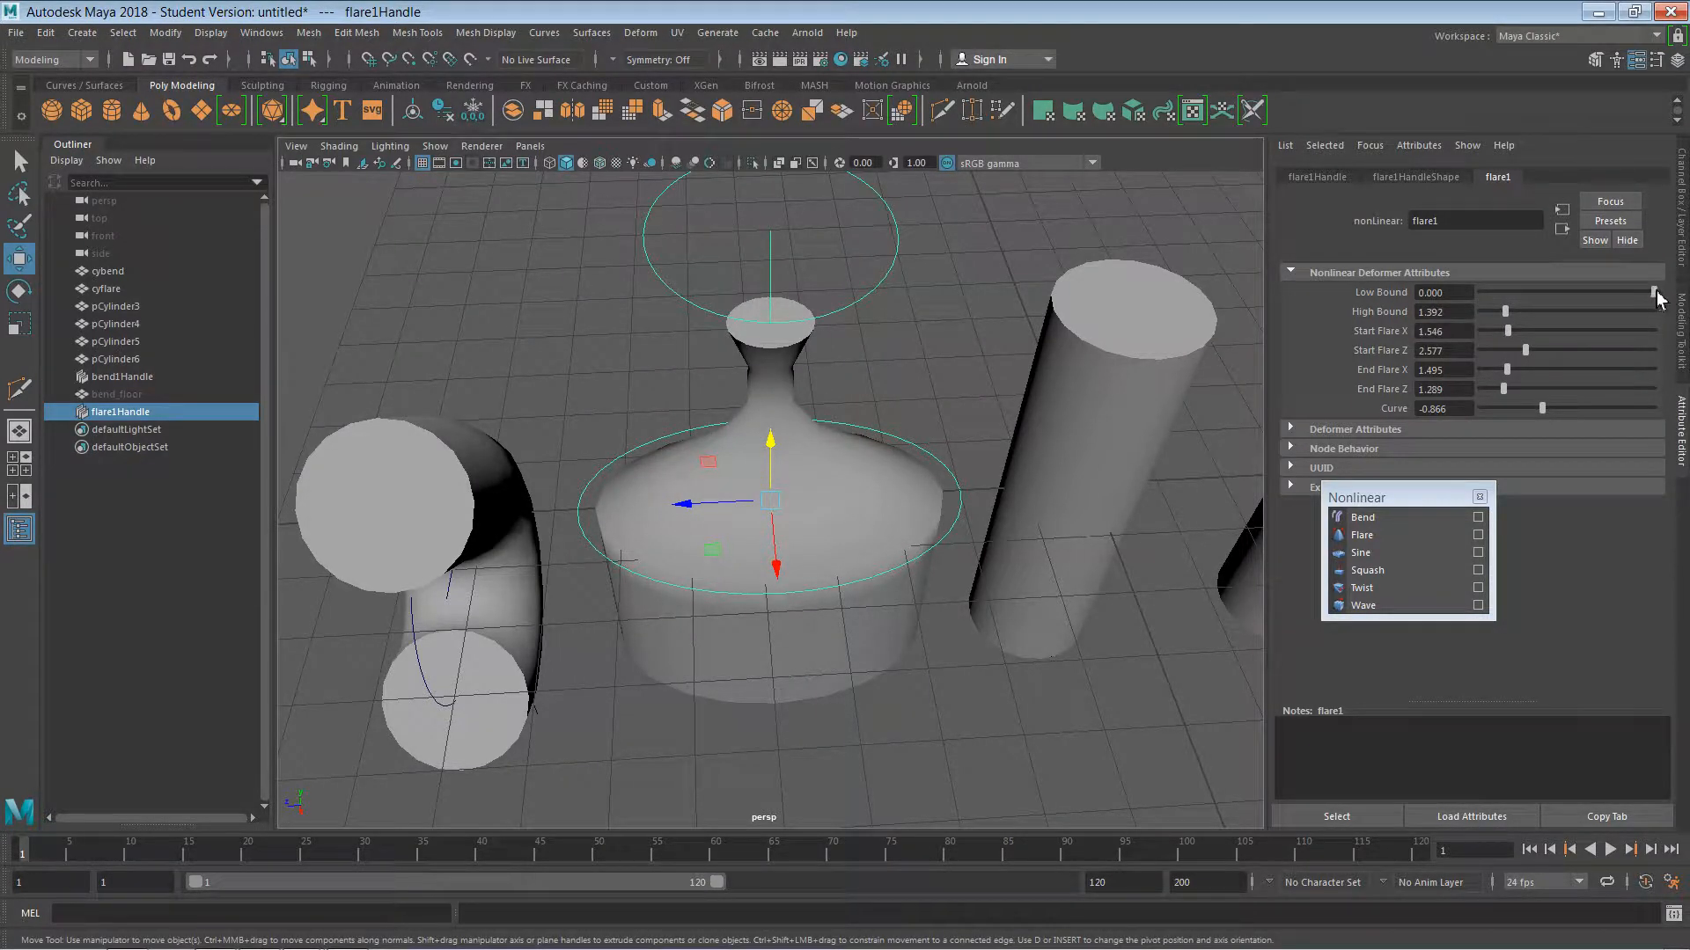
{"action": "left_click_drag", "start_coordinate": [1657, 299], "coordinate": [1655, 299]}
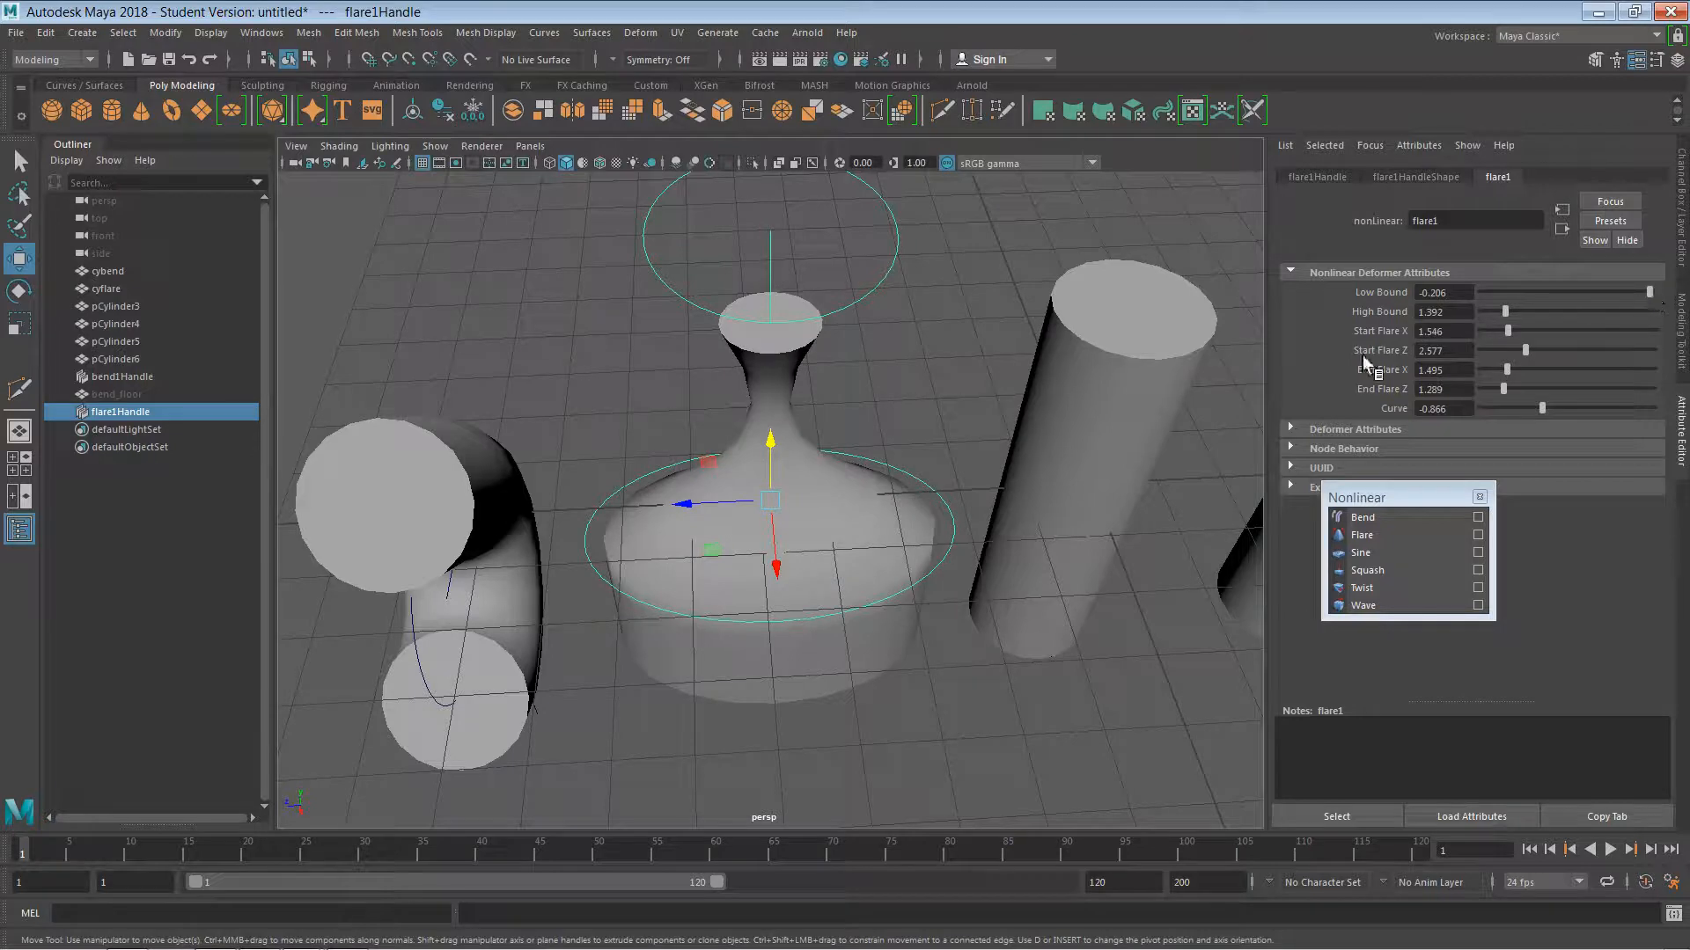
{"action": "left_click_drag", "start_coordinate": [1003, 733], "coordinate": [1163, 497], "text": "alt"}
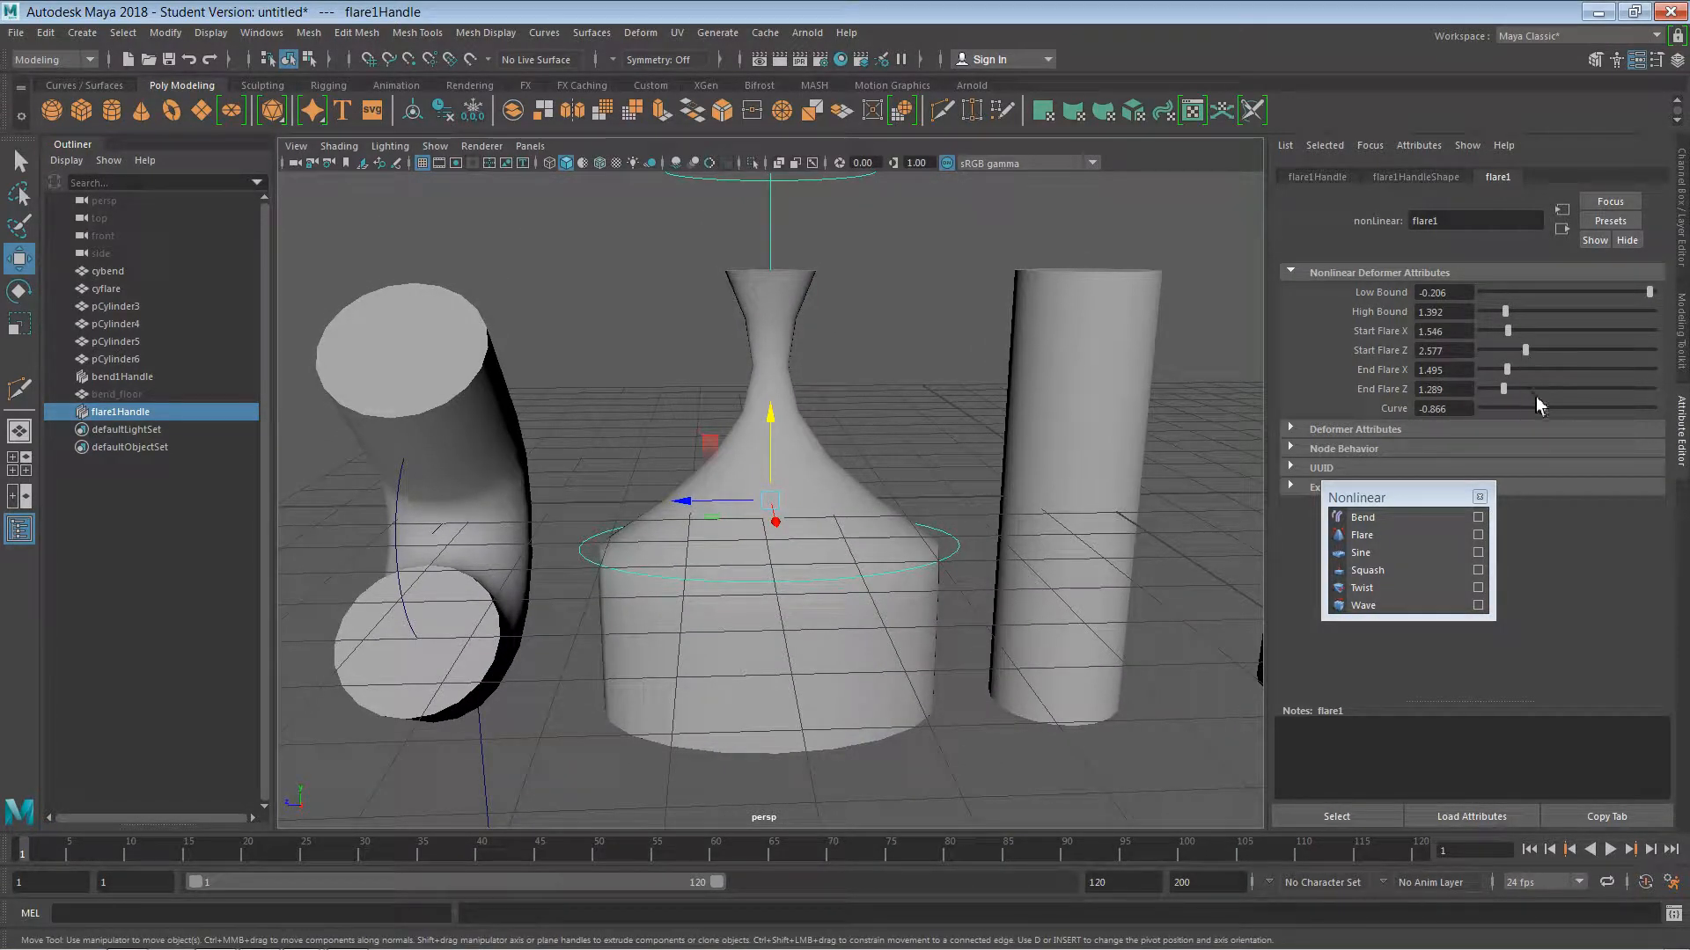
{"action": "left_click_drag", "start_coordinate": [1544, 409], "coordinate": [1550, 408]}
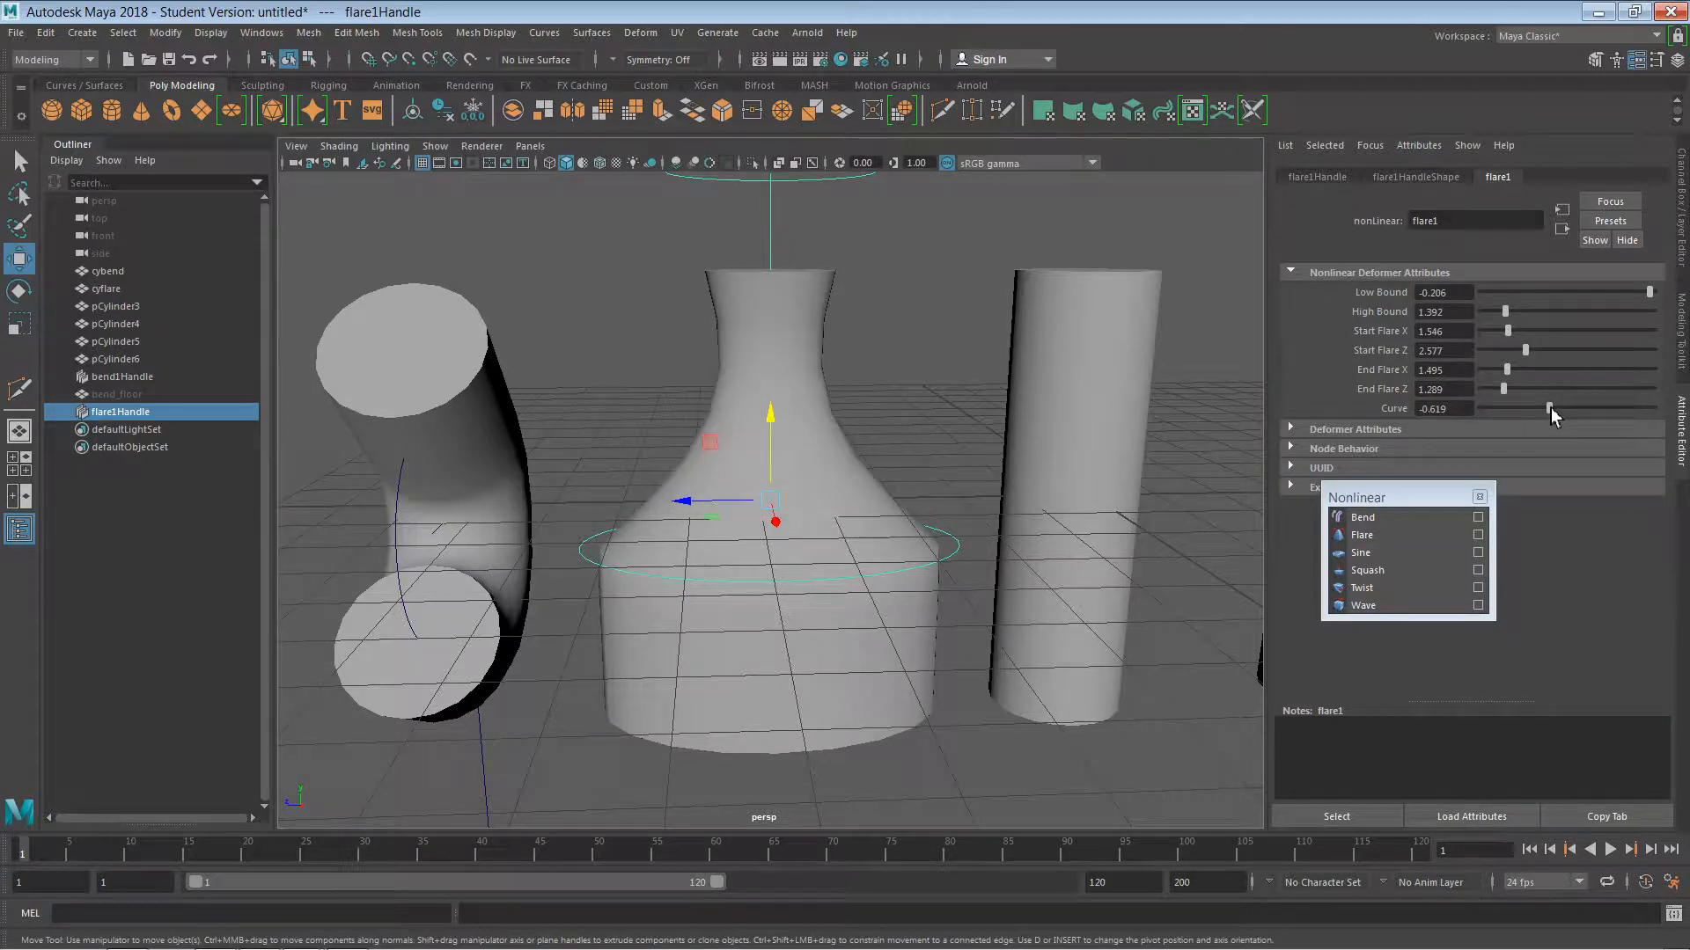
{"action": "left_click_drag", "start_coordinate": [922, 484], "coordinate": [992, 612], "text": "alt"}
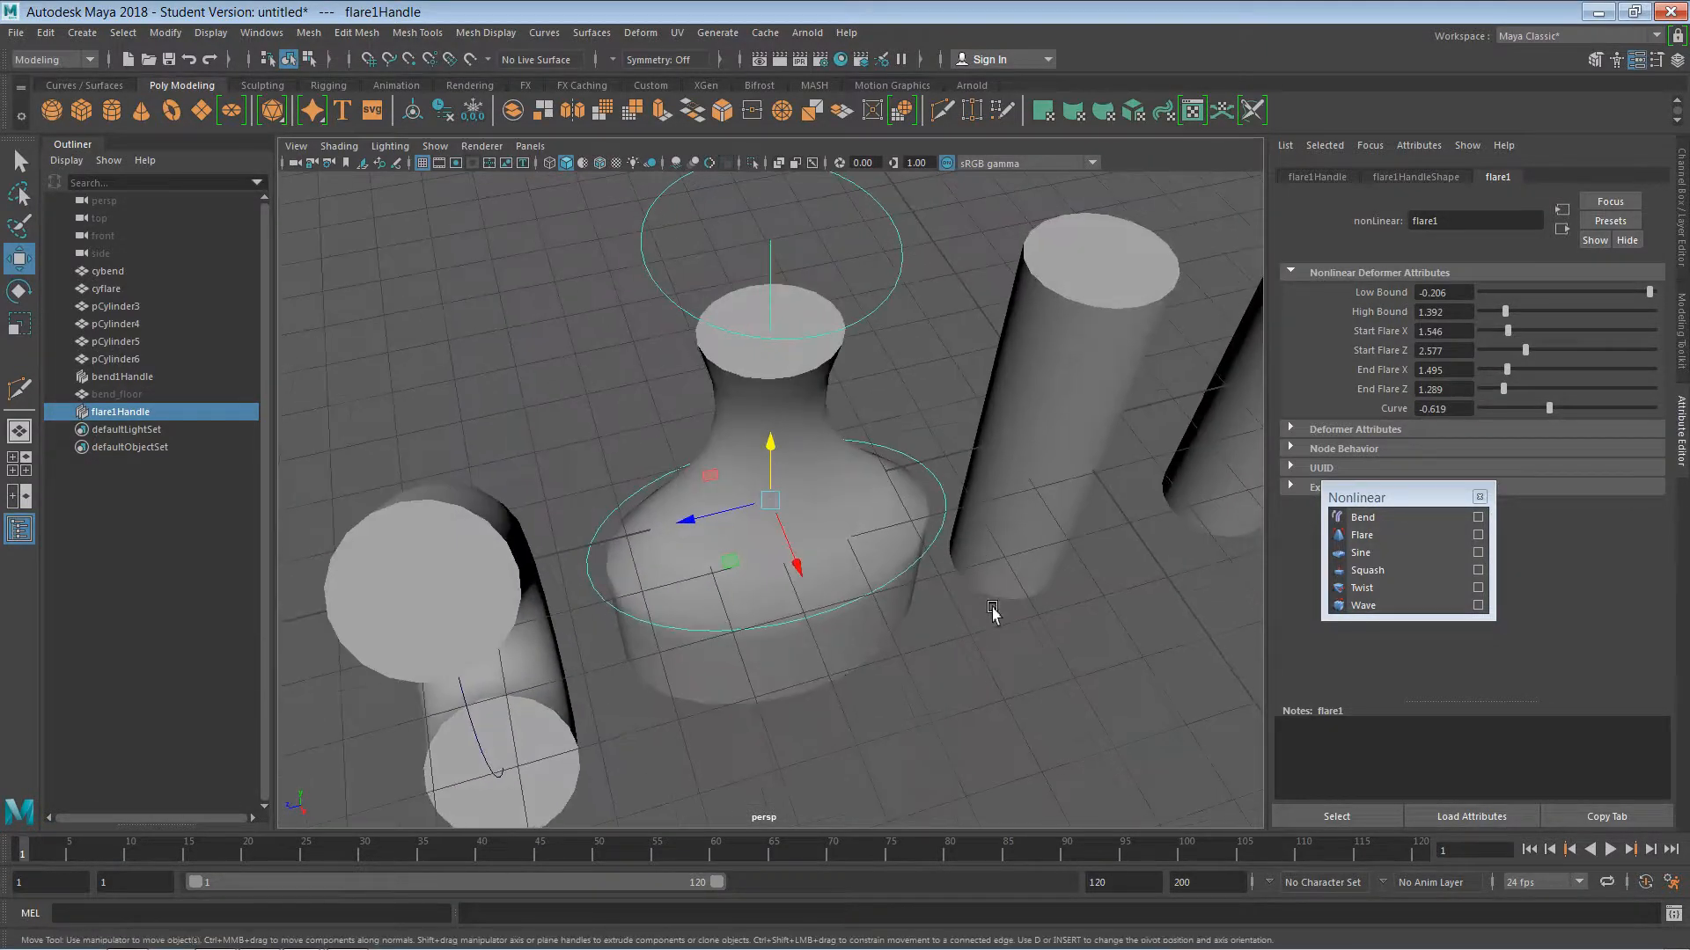
- Select the flared cylinder cyflare and rotate it about 2° around the Z axis
{"action": "left_click", "coordinate": [992, 611]}
{"action": "left_click", "coordinate": [769, 437]}
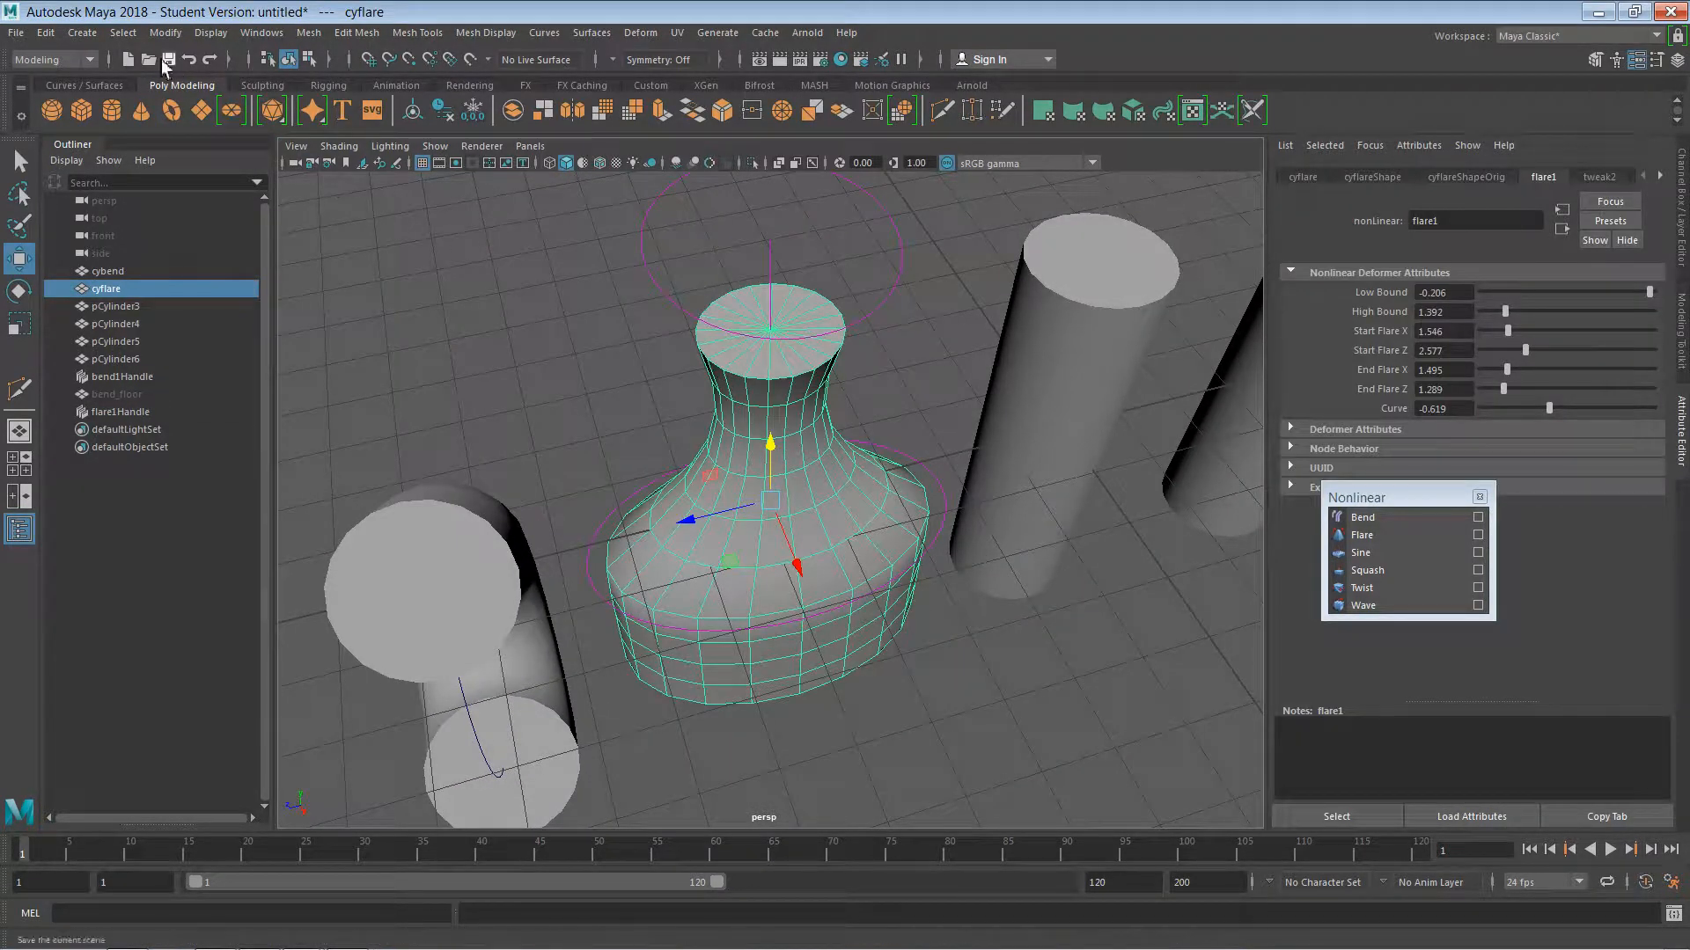
{"action": "key", "text": "e"}
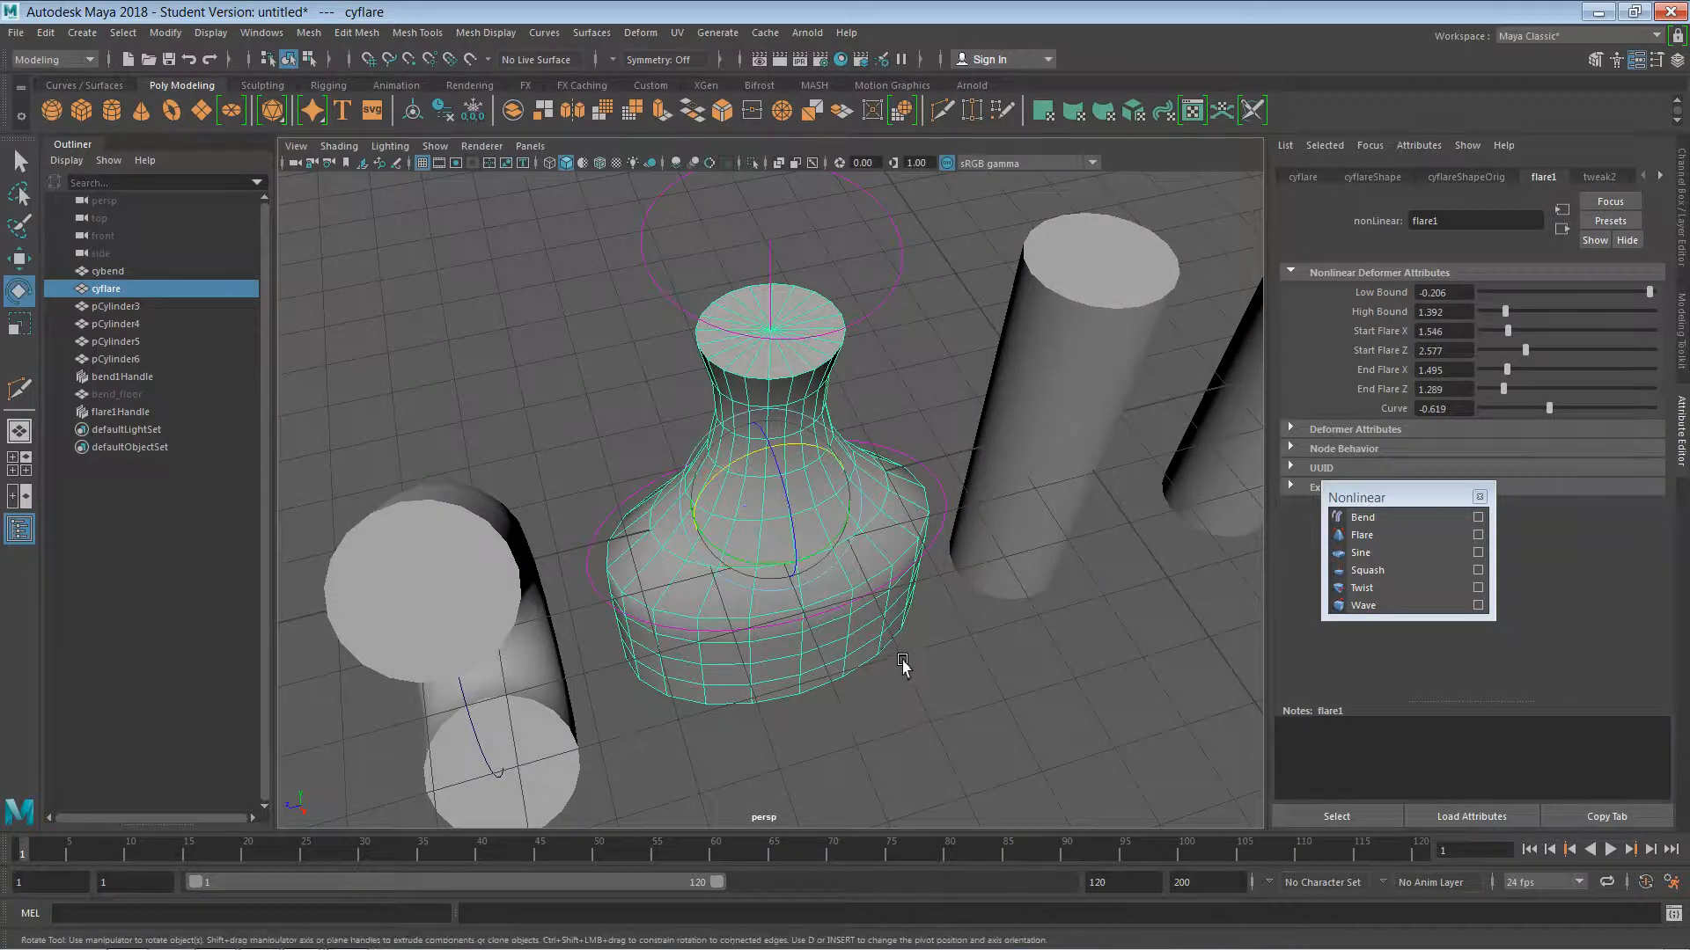
{"action": "left_click_drag", "start_coordinate": [778, 466], "coordinate": [759, 388]}
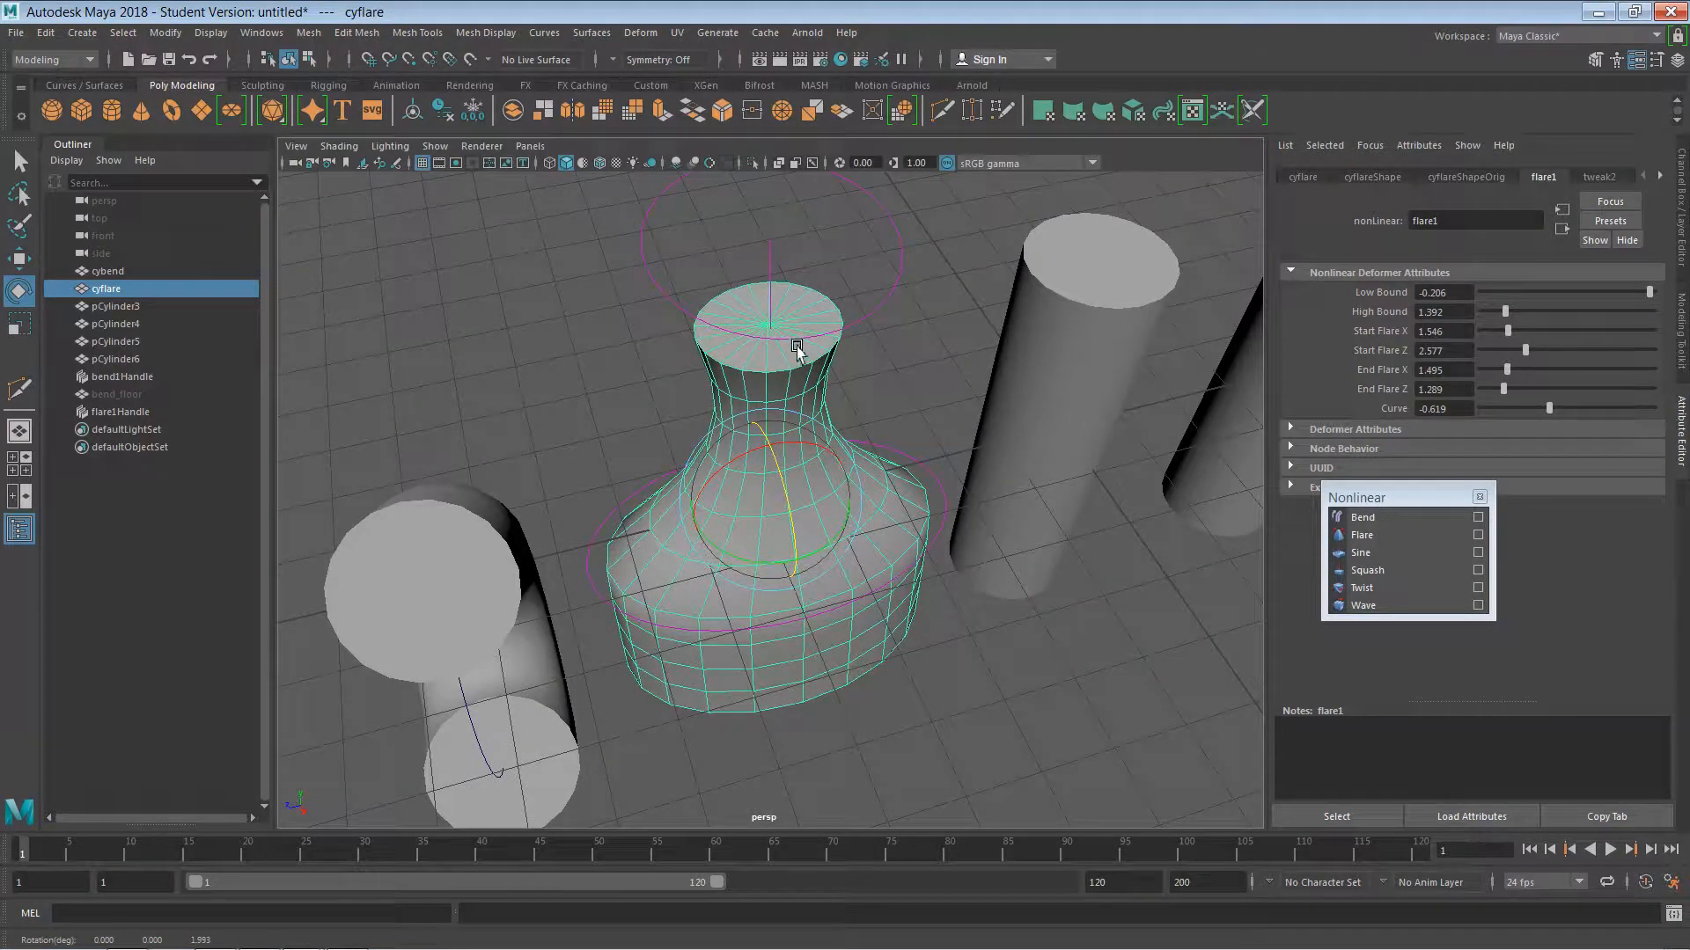
- Delete the construction history of the flared cylinder cyflare to bake its vase shape
{"action": "left_click", "coordinate": [877, 689]}
{"action": "left_click", "coordinate": [743, 412]}
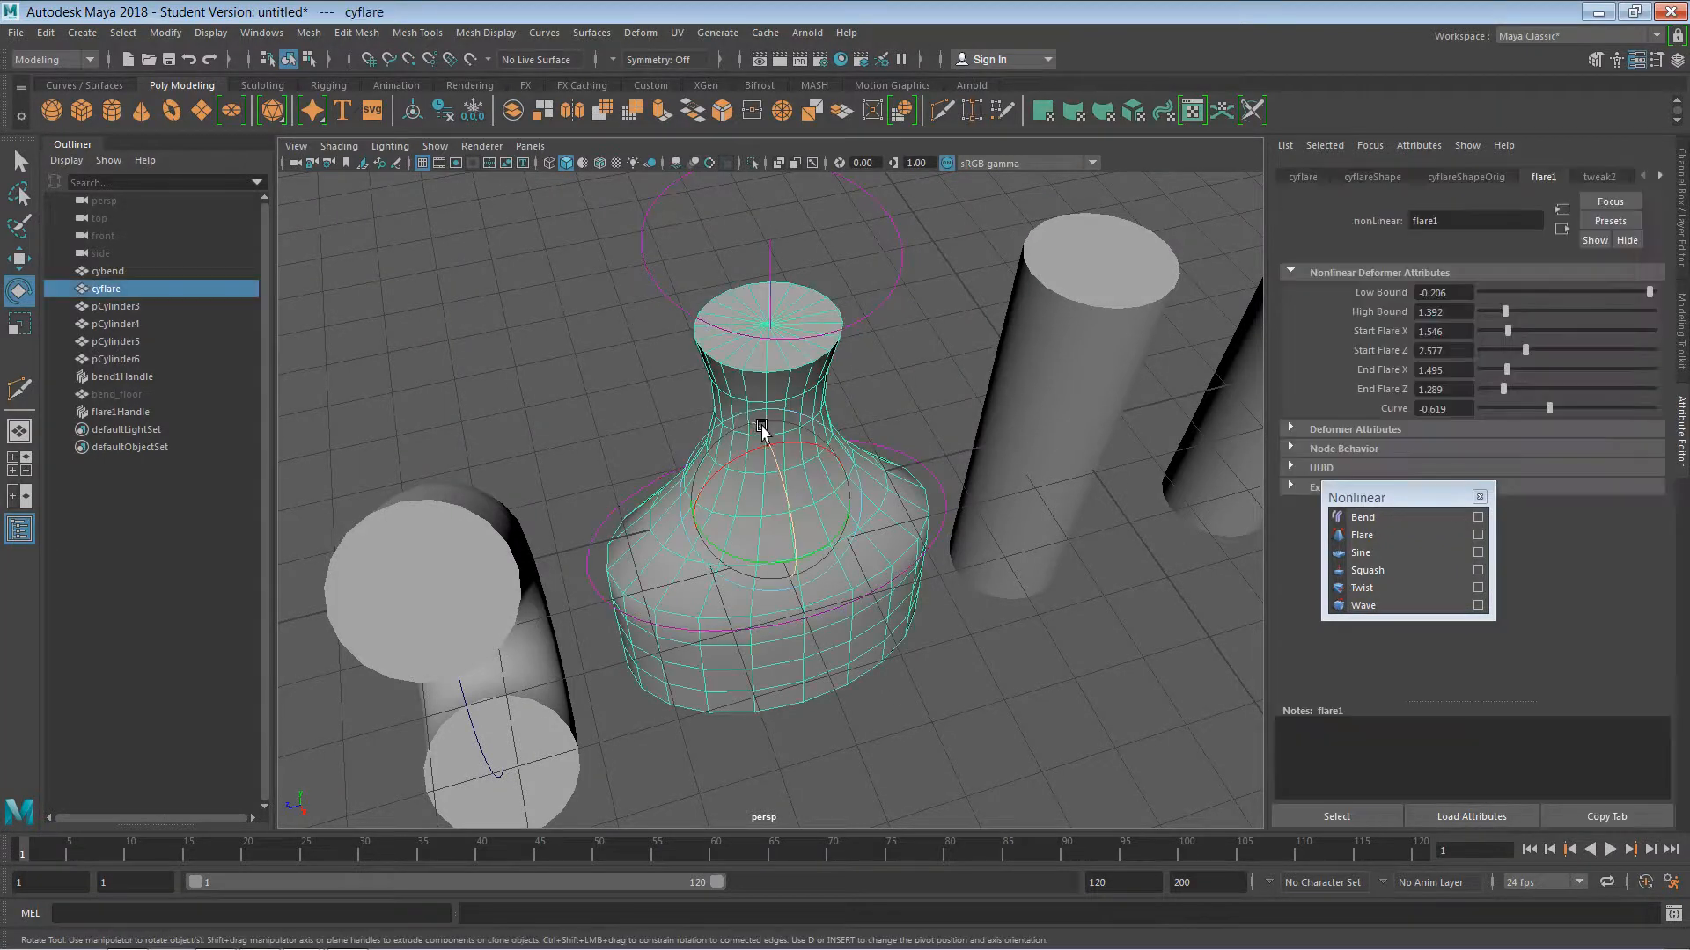
{"action": "left_click", "coordinate": [48, 32]}
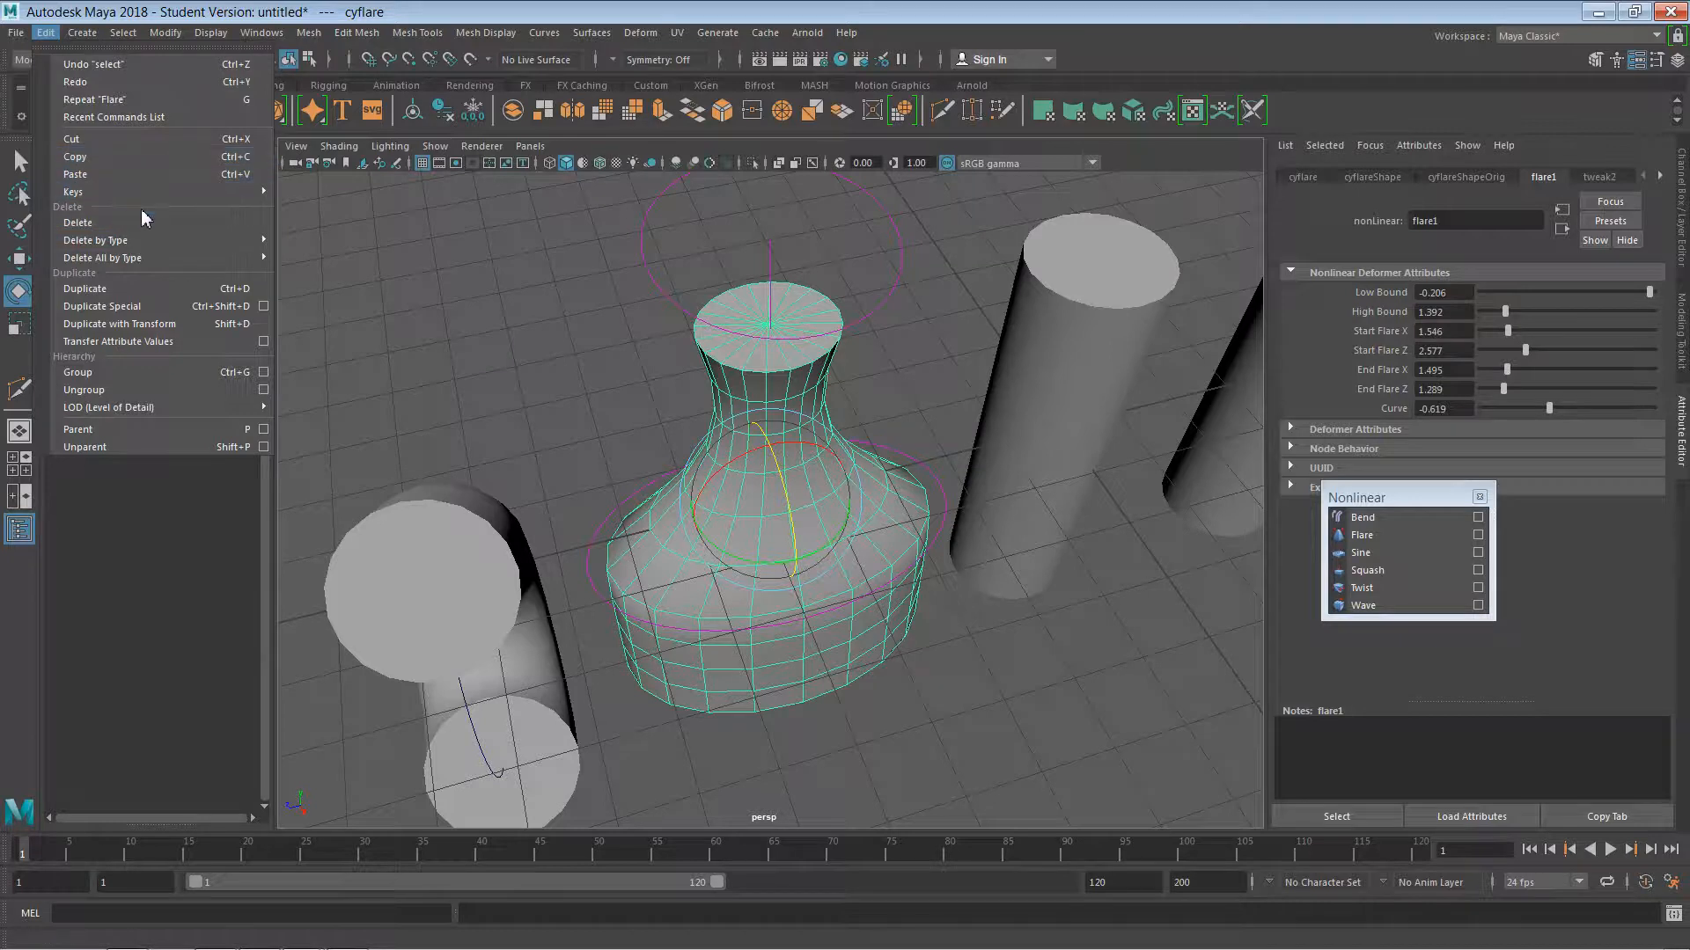
{"action": "mouse_move", "coordinate": [148, 241]}
{"action": "left_click", "coordinate": [345, 257]}
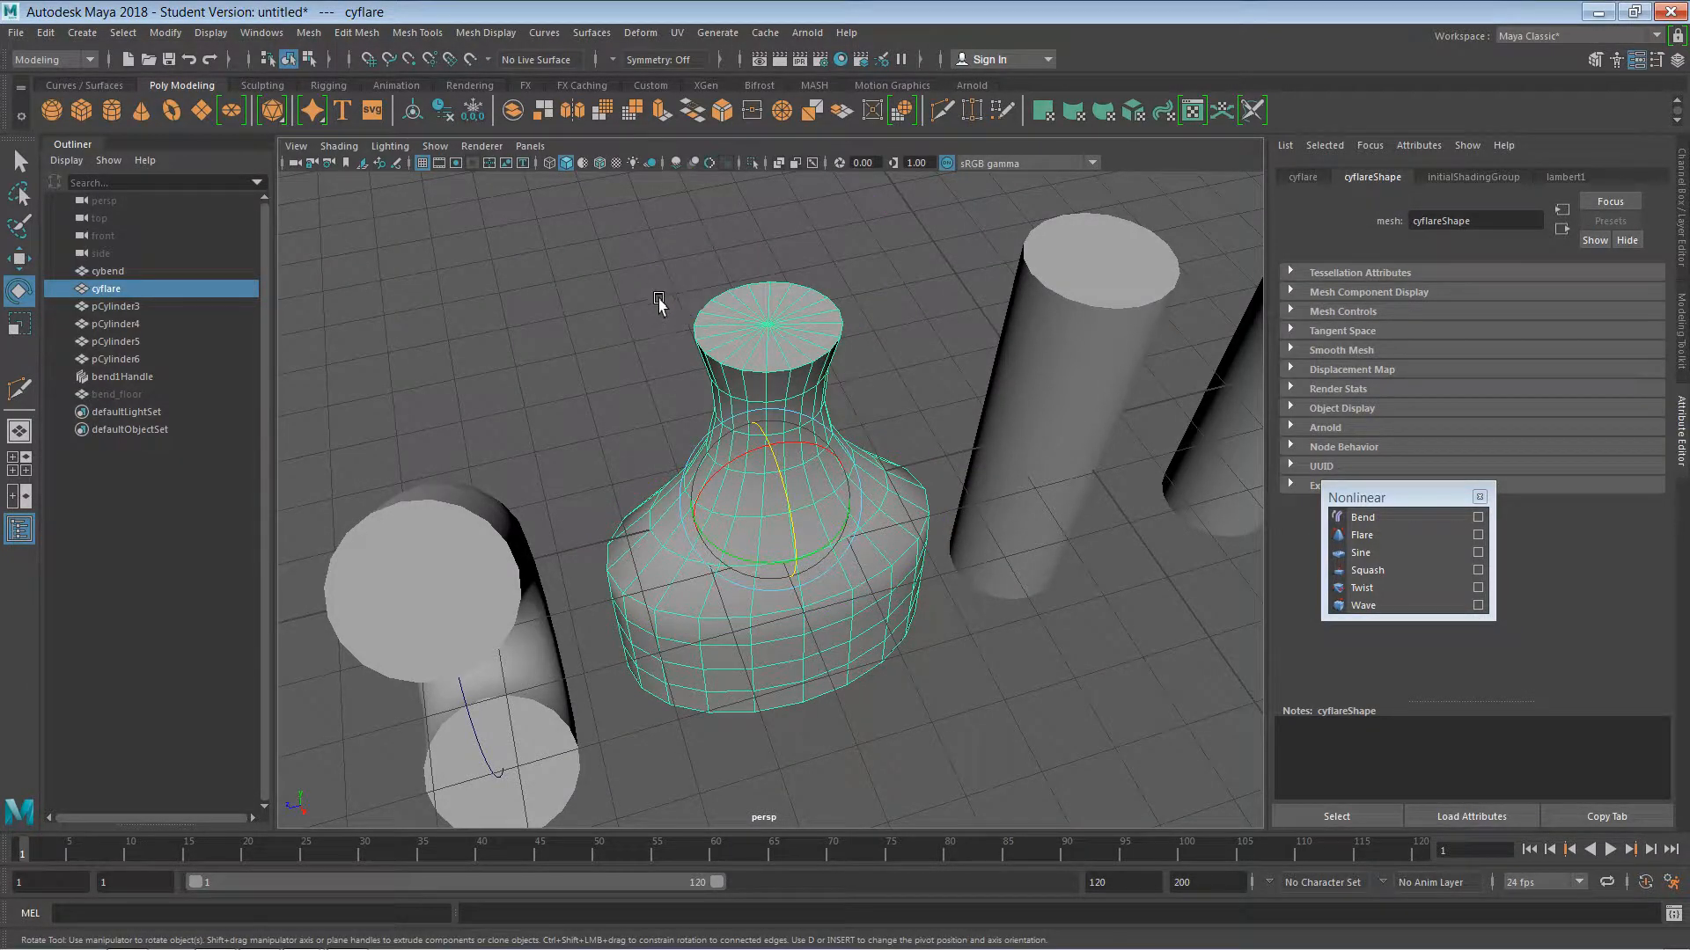
{"action": "left_click", "coordinate": [659, 304]}
{"action": "left_click", "coordinate": [741, 354]}
- Apply the Sine deformer to the third cylinder, next to the vase, and show the sine's deformer attributes
{"action": "scroll", "coordinate": [902, 613], "scroll_direction": "up", "scroll_amount": 3}
{"action": "middle_click_drag", "start_coordinate": [902, 613], "coordinate": [780, 592], "text": "alt"}
{"action": "left_click_drag", "start_coordinate": [901, 643], "coordinate": [830, 604], "text": "alt"}
{"action": "middle_click_drag", "start_coordinate": [943, 600], "coordinate": [850, 676], "text": "alt"}
{"action": "mouse_move", "coordinate": [850, 676]}
{"action": "left_mouse_down", "text": "alt"}
{"action": "mouse_move", "coordinate": [882, 687]}
{"action": "mouse_move", "coordinate": [860, 675]}
{"action": "left_mouse_up", "text": "alt"}
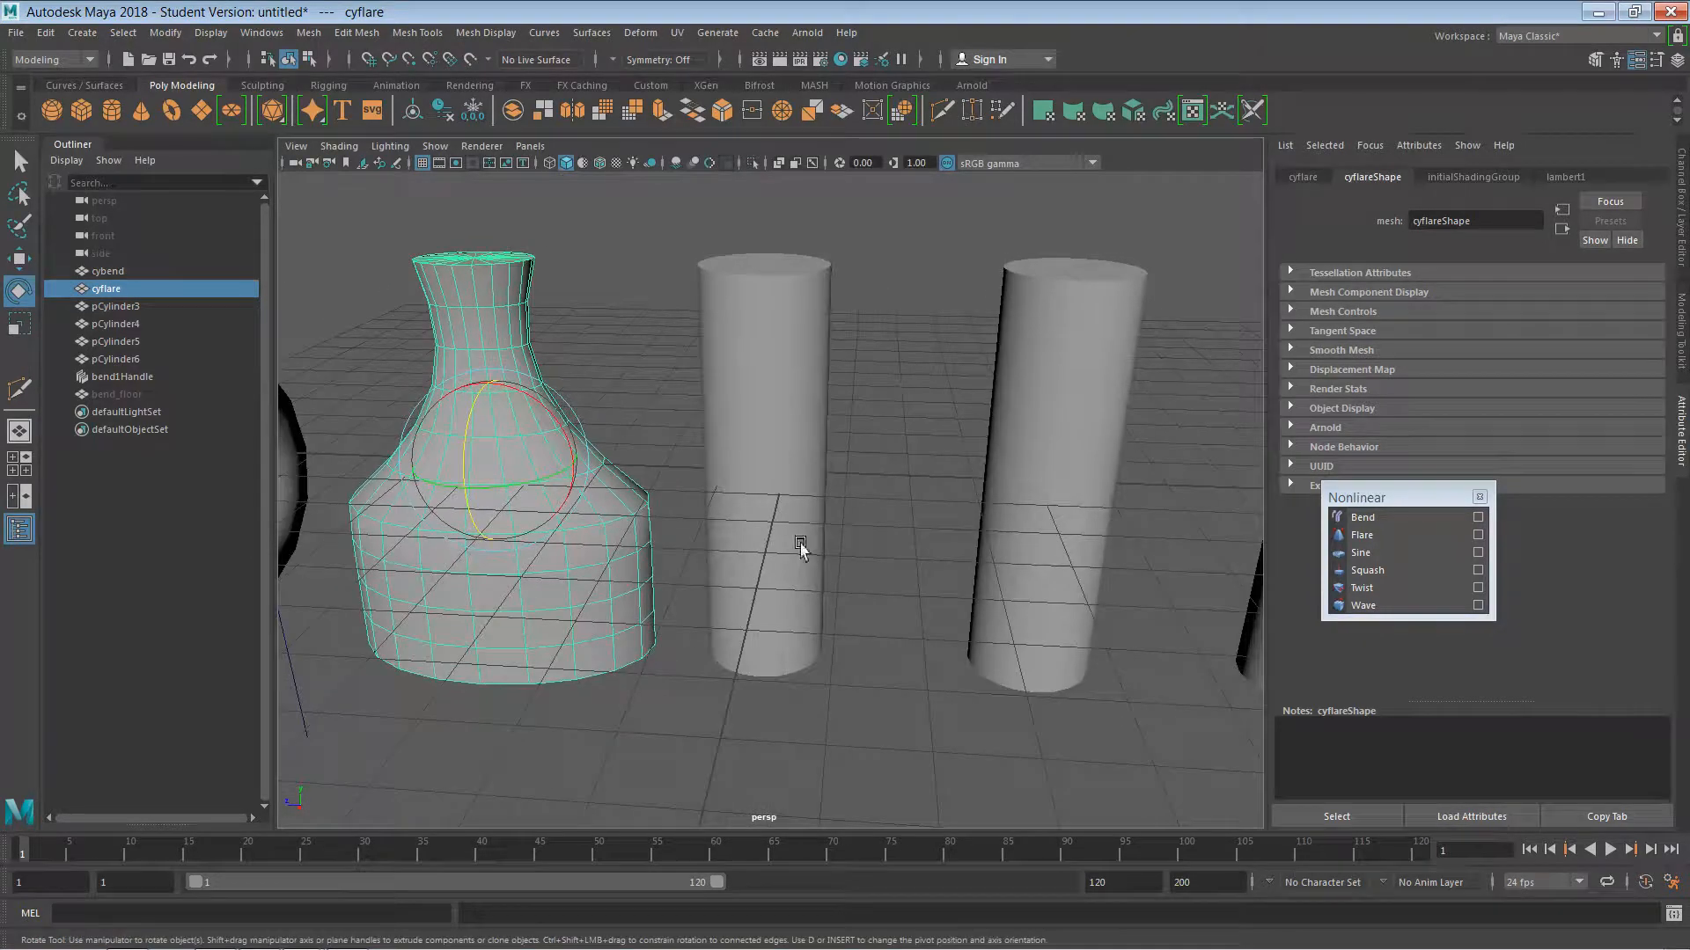
{"action": "left_click", "coordinate": [790, 486]}
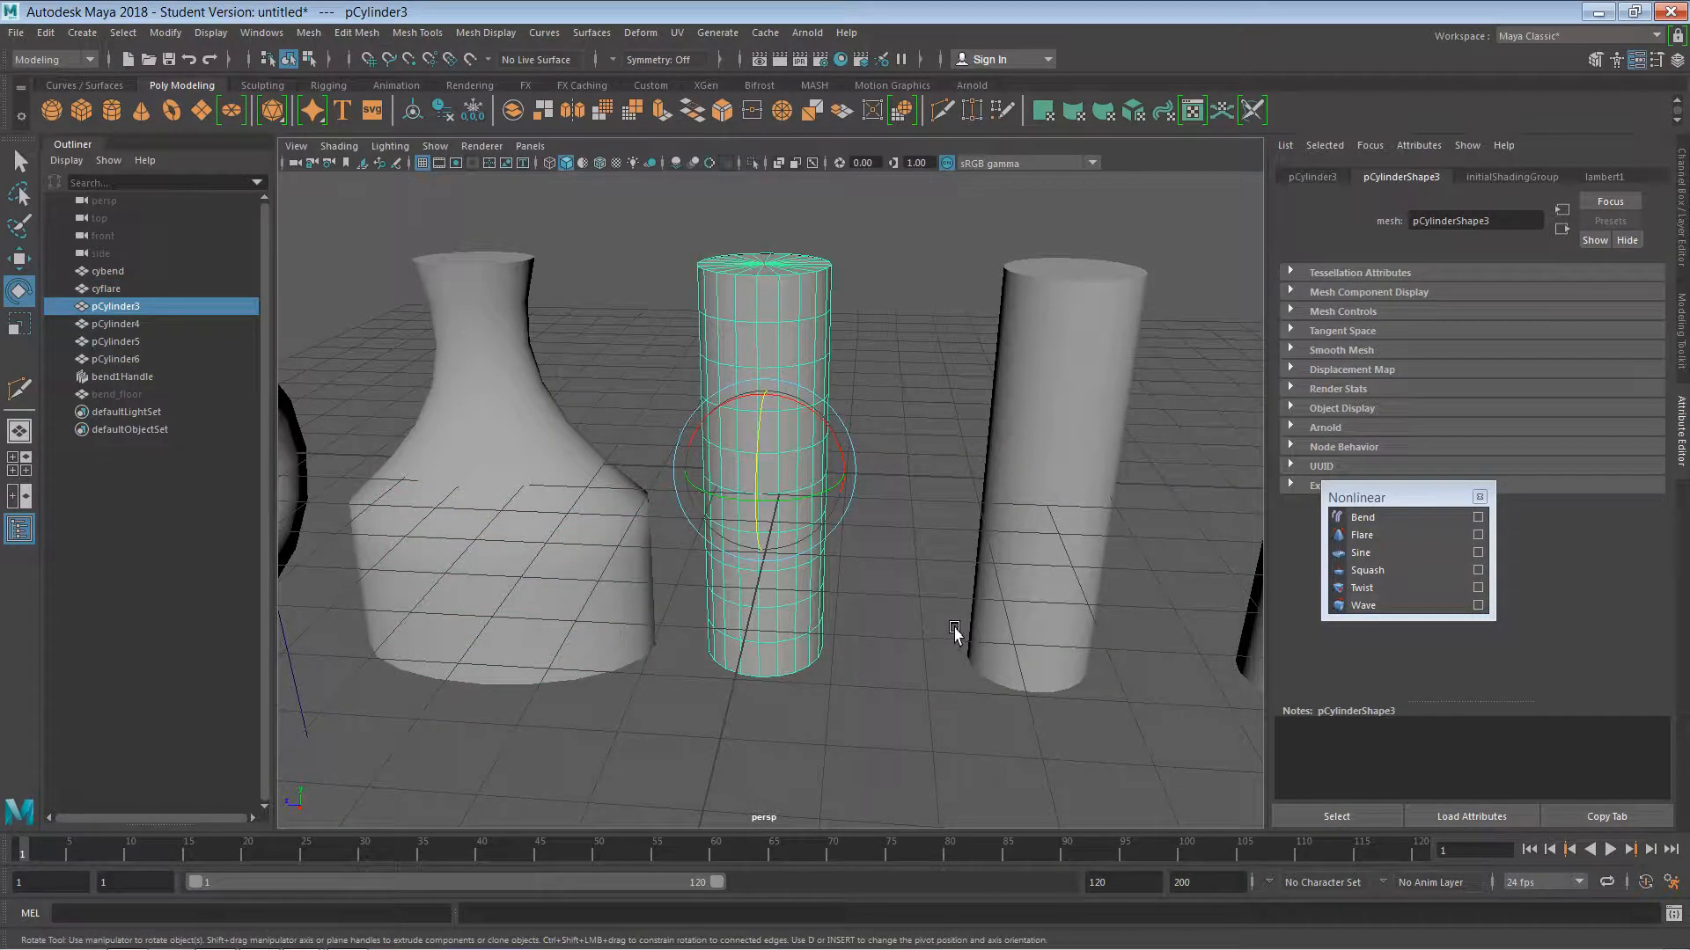
{"action": "left_click", "coordinate": [1374, 556]}
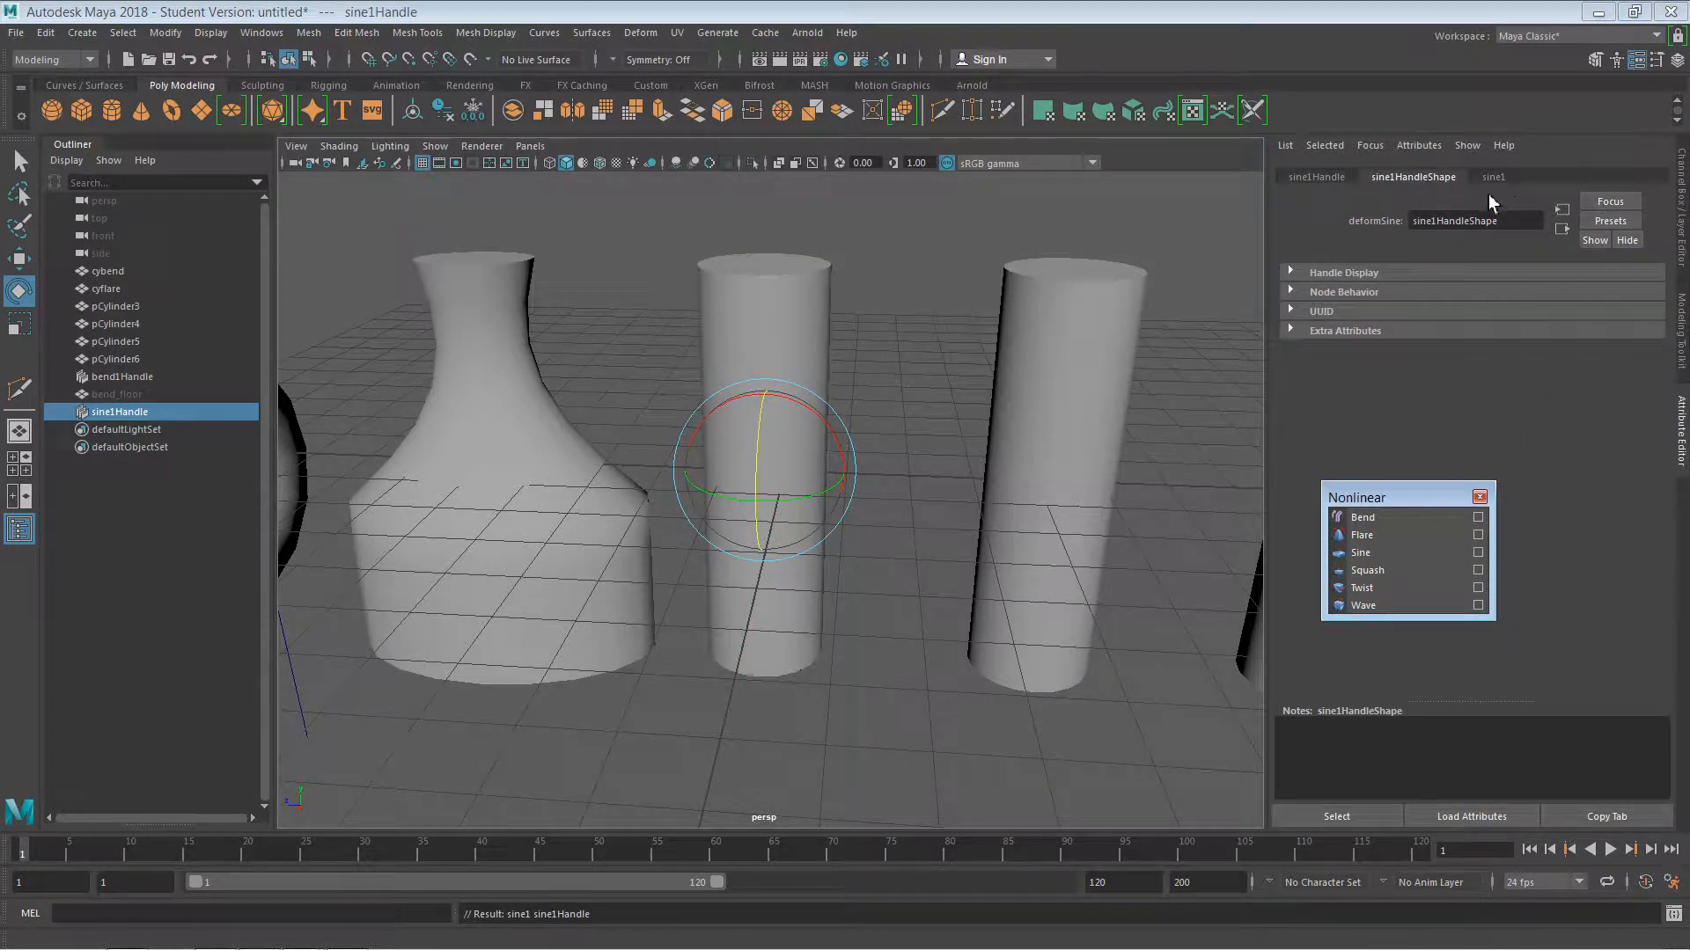
{"action": "left_click", "coordinate": [1493, 179]}
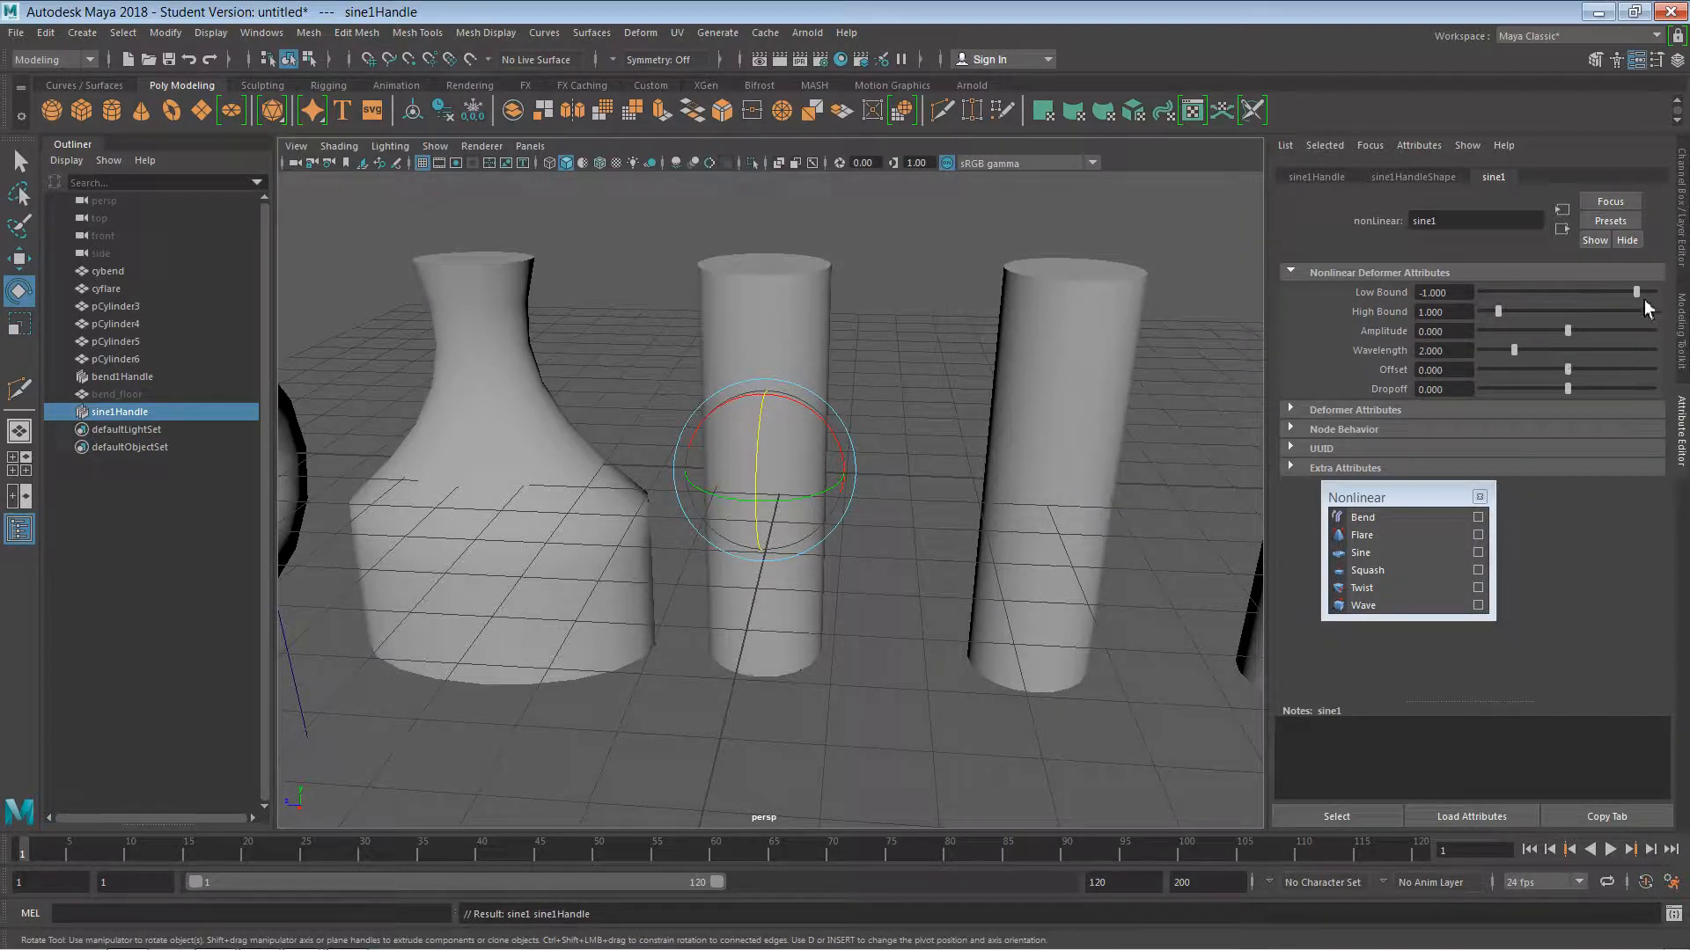
- Set the third cylinder's sine deformer to Low Bound about -1.392, Amplitude about -0.155 and Wavelength about 1.784
{"action": "left_click_drag", "start_coordinate": [1636, 293], "coordinate": [1579, 334]}
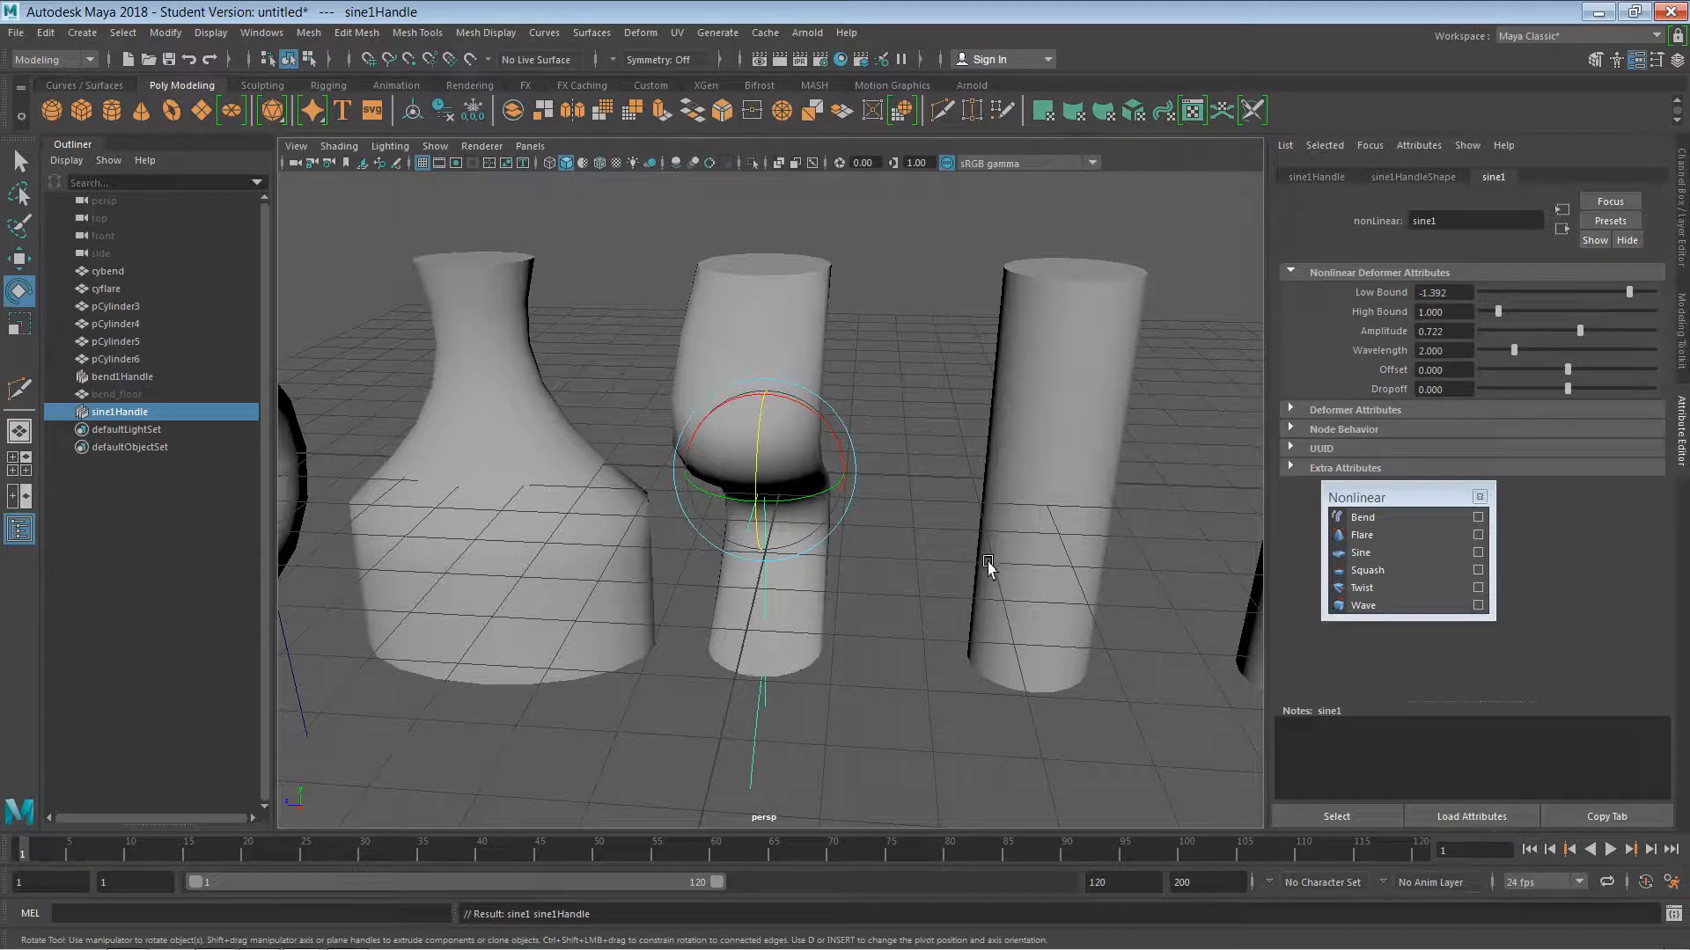
{"action": "left_click_drag", "start_coordinate": [988, 567], "coordinate": [1076, 482], "text": "alt"}
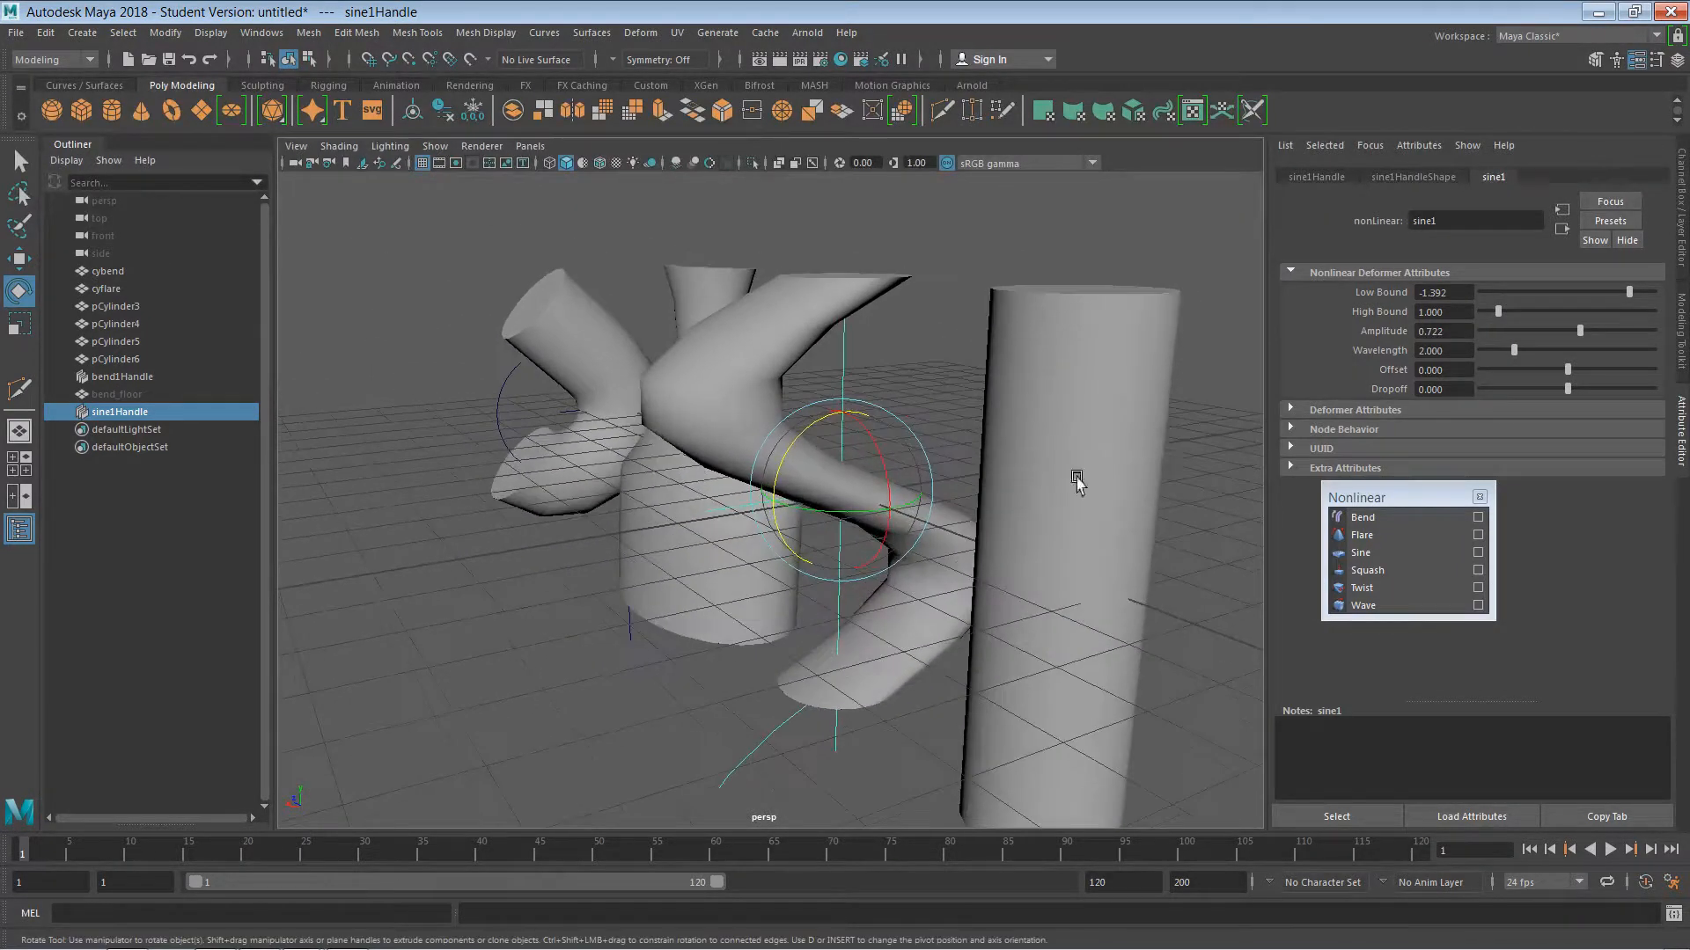
{"action": "left_click_drag", "start_coordinate": [1584, 333], "coordinate": [1510, 352]}
{"action": "left_click", "coordinate": [758, 690]}
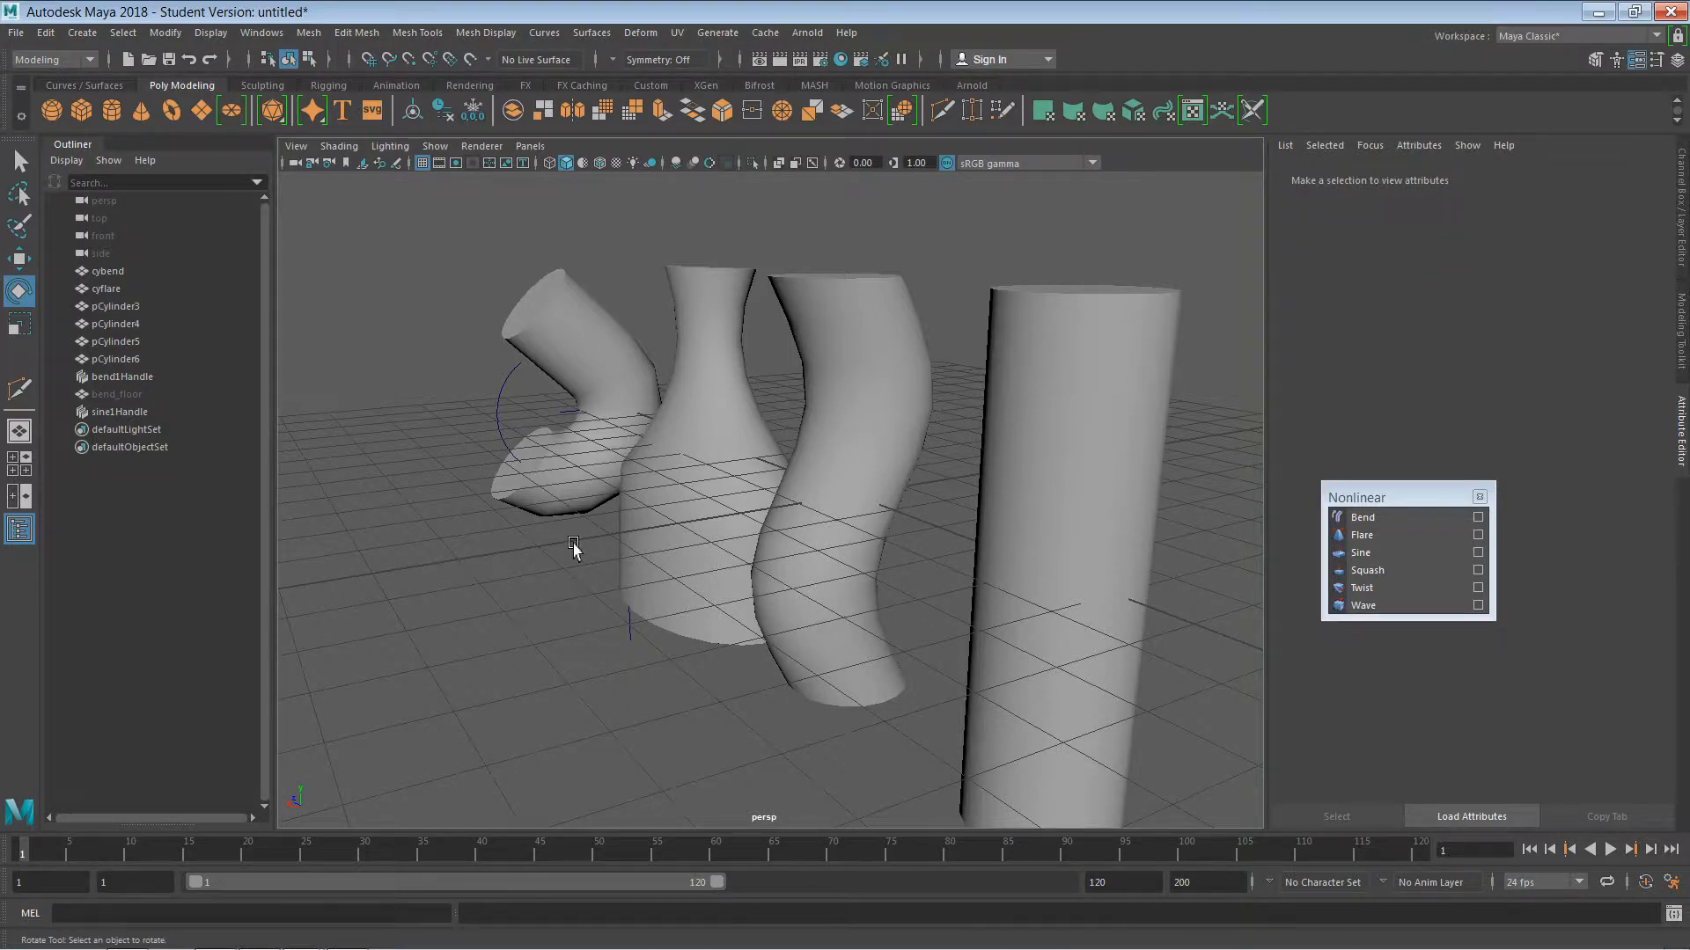
- Shift the sine handle vertically along the third cylinder and set the sine's Dropoff to about -0.722
{"action": "left_click", "coordinate": [114, 412]}
{"action": "key", "text": "w"}
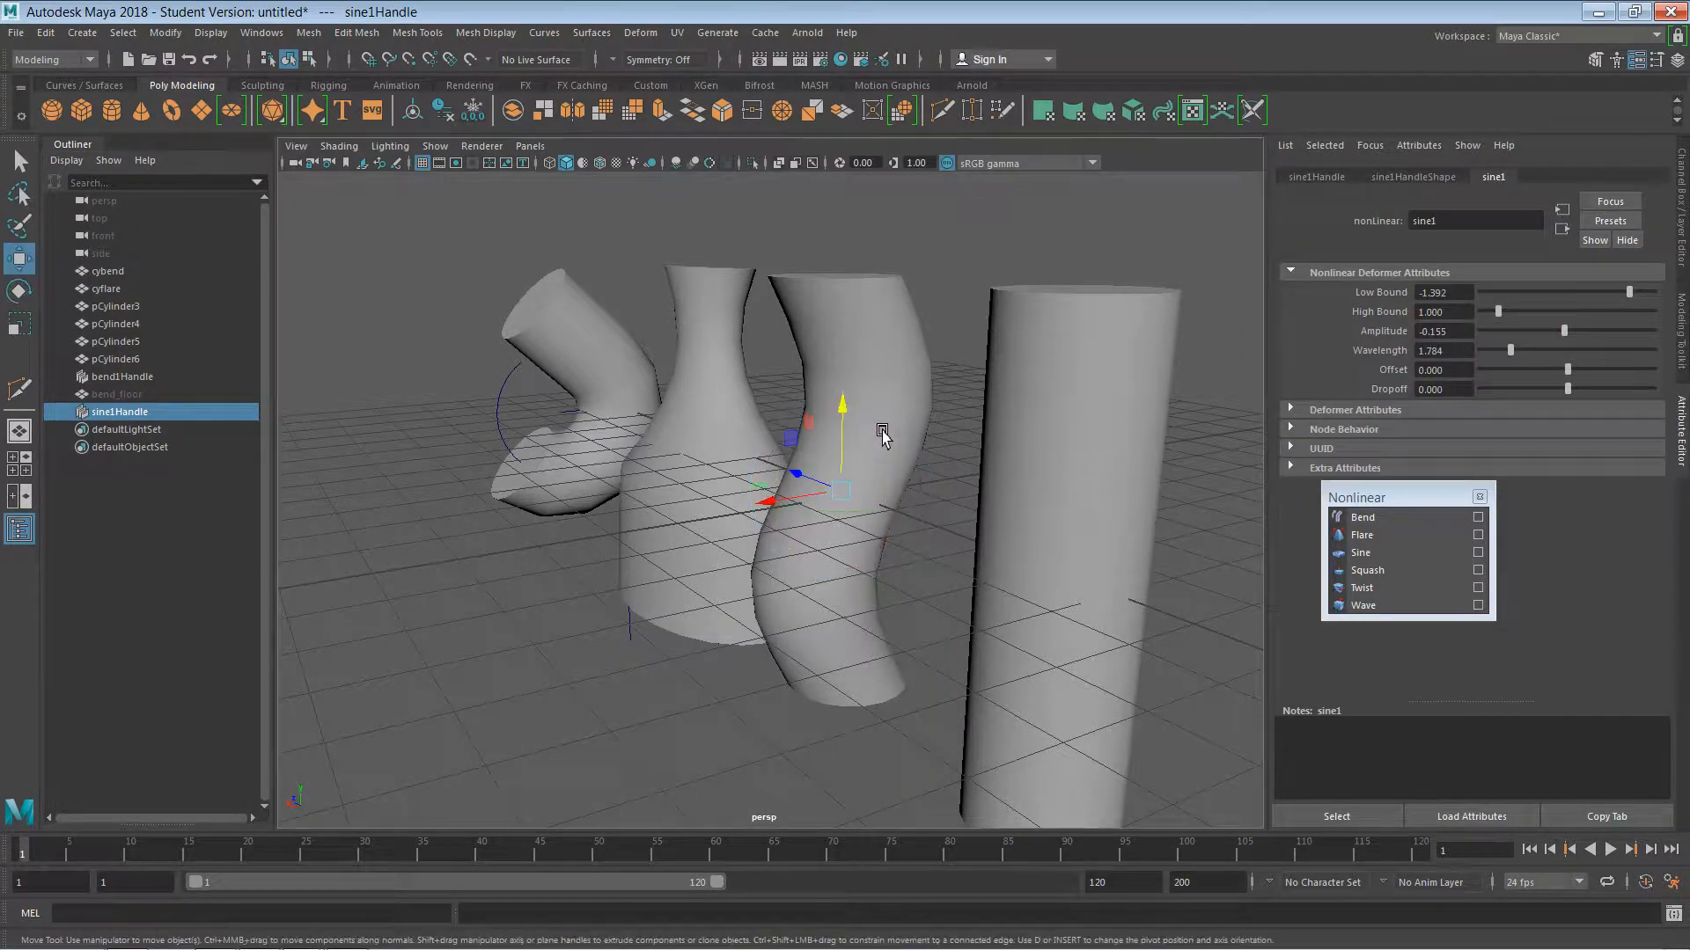
{"action": "mouse_move", "coordinate": [848, 408]}
{"action": "left_mouse_down"}
{"action": "mouse_move", "coordinate": [826, 308]}
{"action": "mouse_move", "coordinate": [847, 189]}
{"action": "mouse_move", "coordinate": [867, 691]}
{"action": "mouse_move", "coordinate": [828, 400]}
{"action": "mouse_move", "coordinate": [836, 197]}
{"action": "mouse_move", "coordinate": [842, 273]}
{"action": "left_mouse_up"}
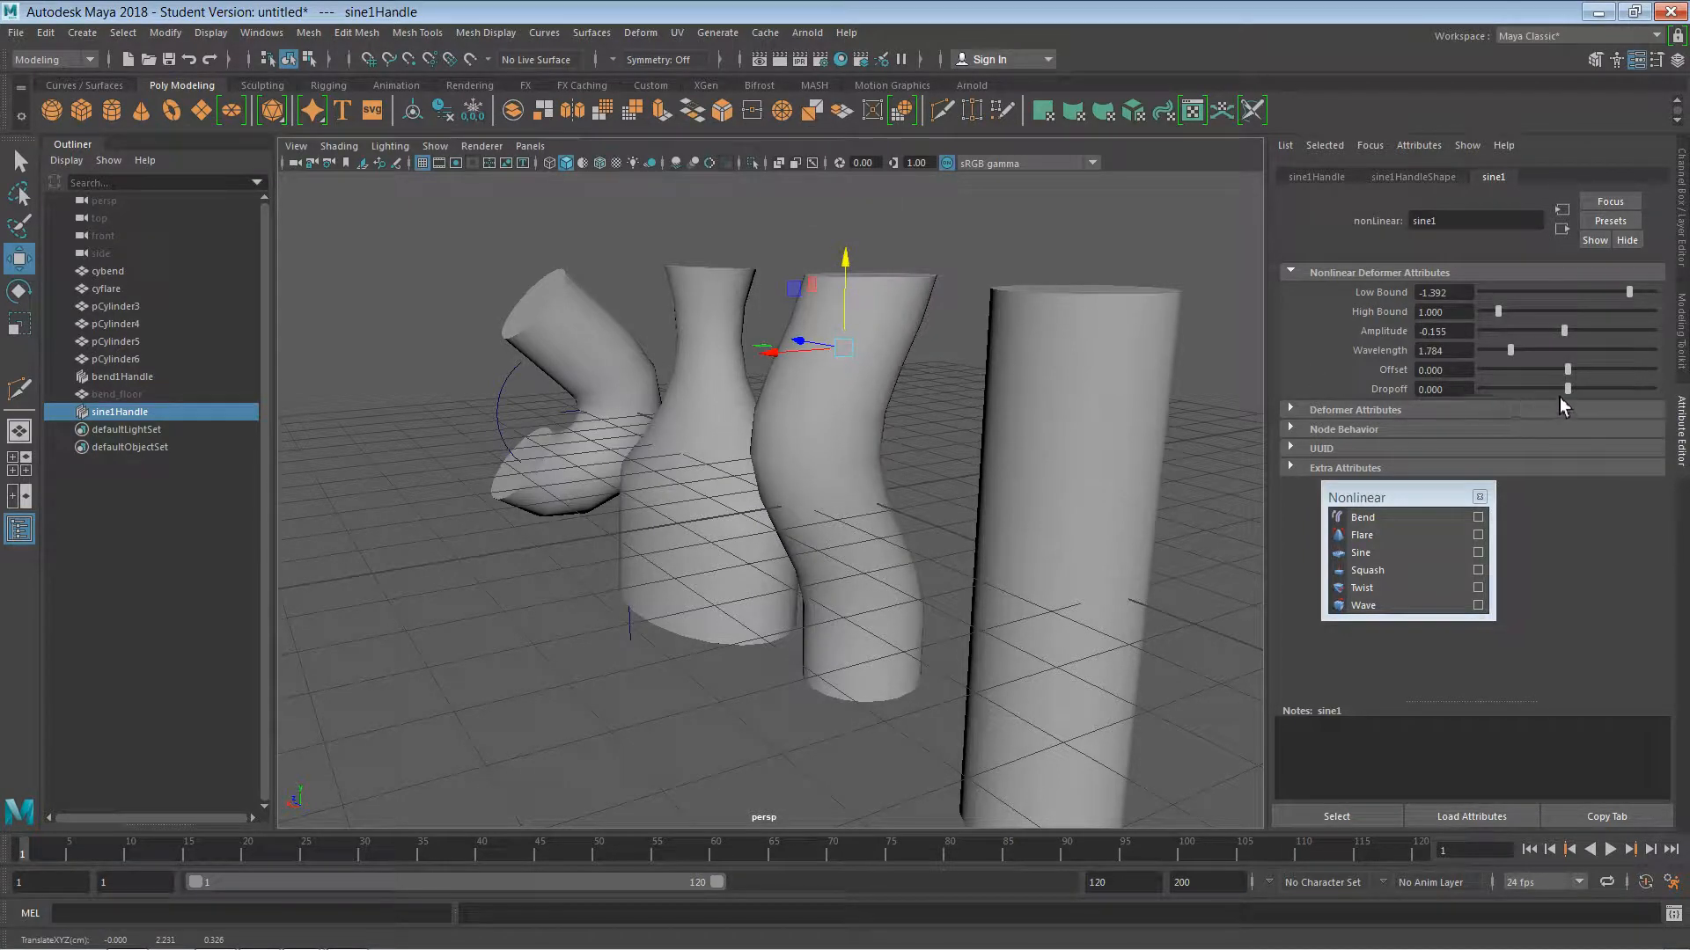
{"action": "left_click_drag", "start_coordinate": [1570, 388], "coordinate": [1505, 390]}
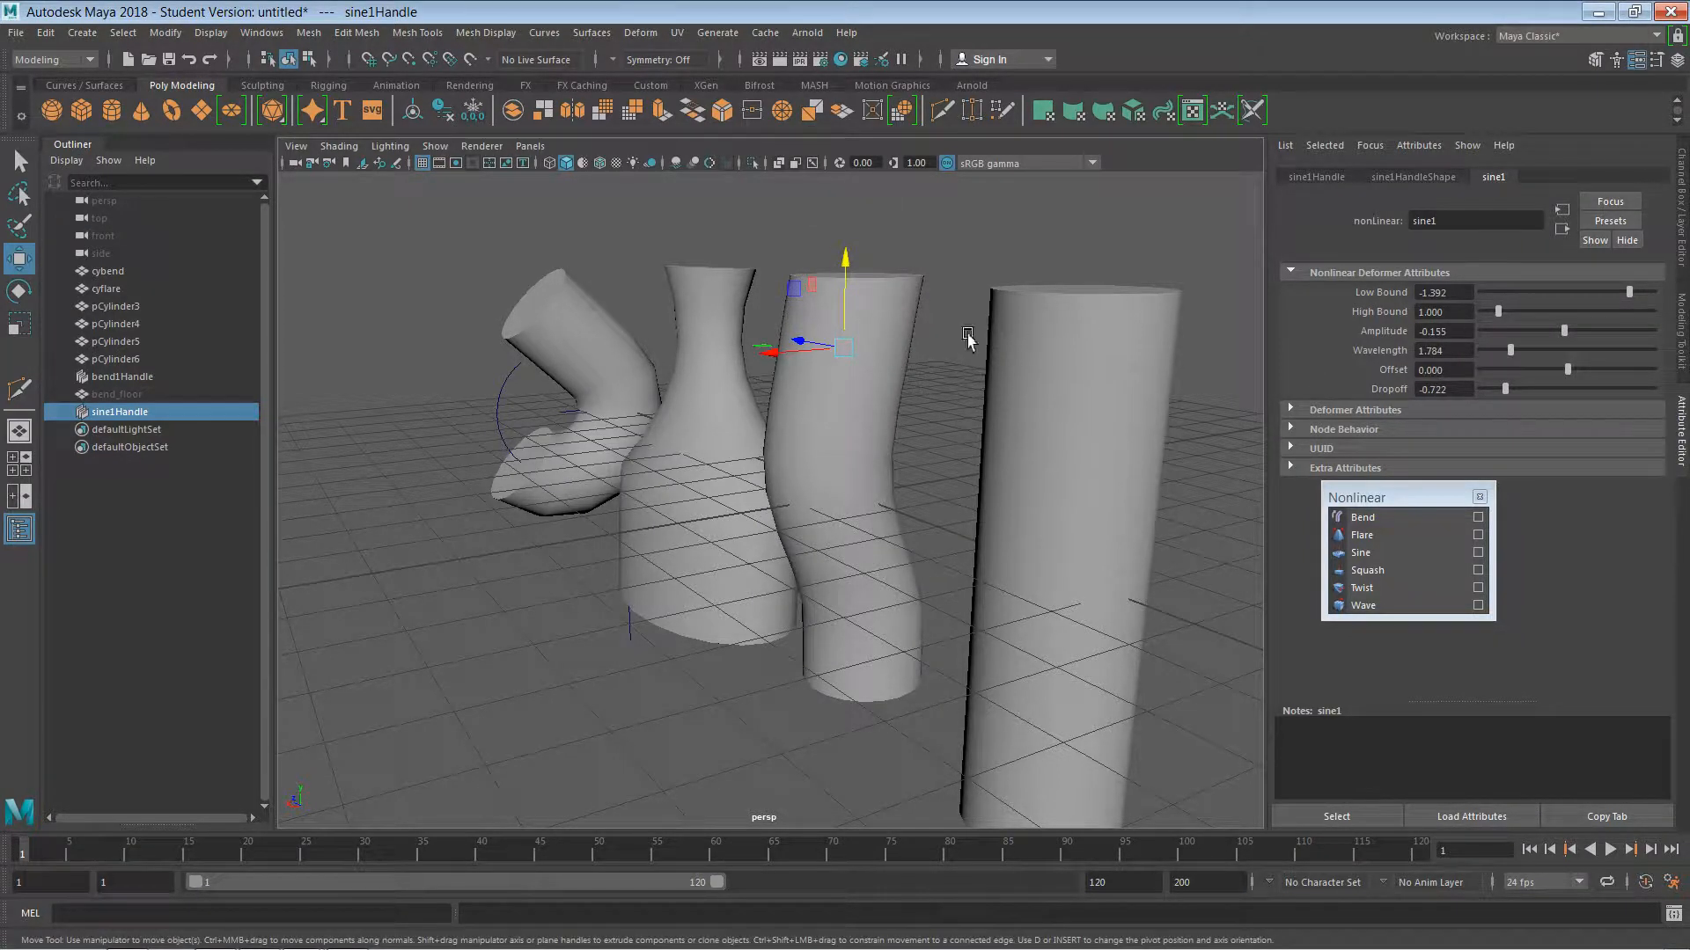
{"action": "mouse_move", "coordinate": [850, 268]}
{"action": "left_mouse_down"}
{"action": "mouse_move", "coordinate": [871, 500]}
{"action": "mouse_move", "coordinate": [854, 695]}
{"action": "mouse_move", "coordinate": [816, 276]}
{"action": "mouse_move", "coordinate": [847, 352]}
{"action": "left_mouse_up"}
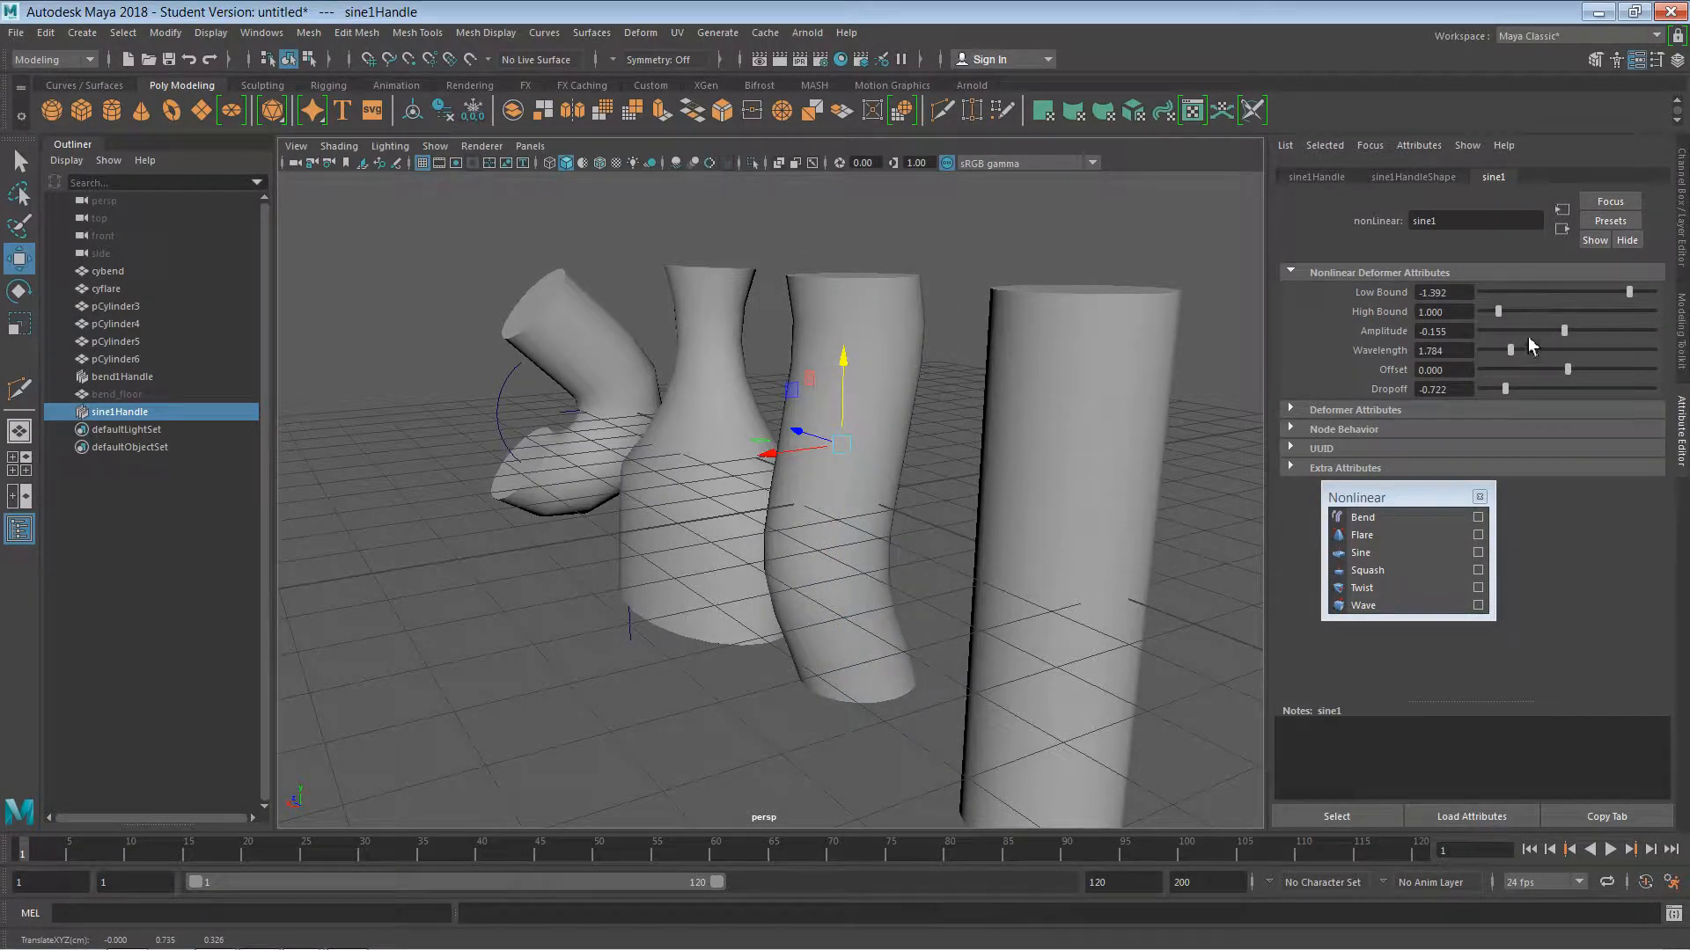
- Set the sine's Wavelength to about 0.814 and show the third cylinder in smooth mesh preview
{"action": "mouse_move", "coordinate": [1515, 350]}
{"action": "left_mouse_down"}
{"action": "mouse_move", "coordinate": [1539, 347]}
{"action": "mouse_move", "coordinate": [1496, 350]}
{"action": "left_mouse_up"}
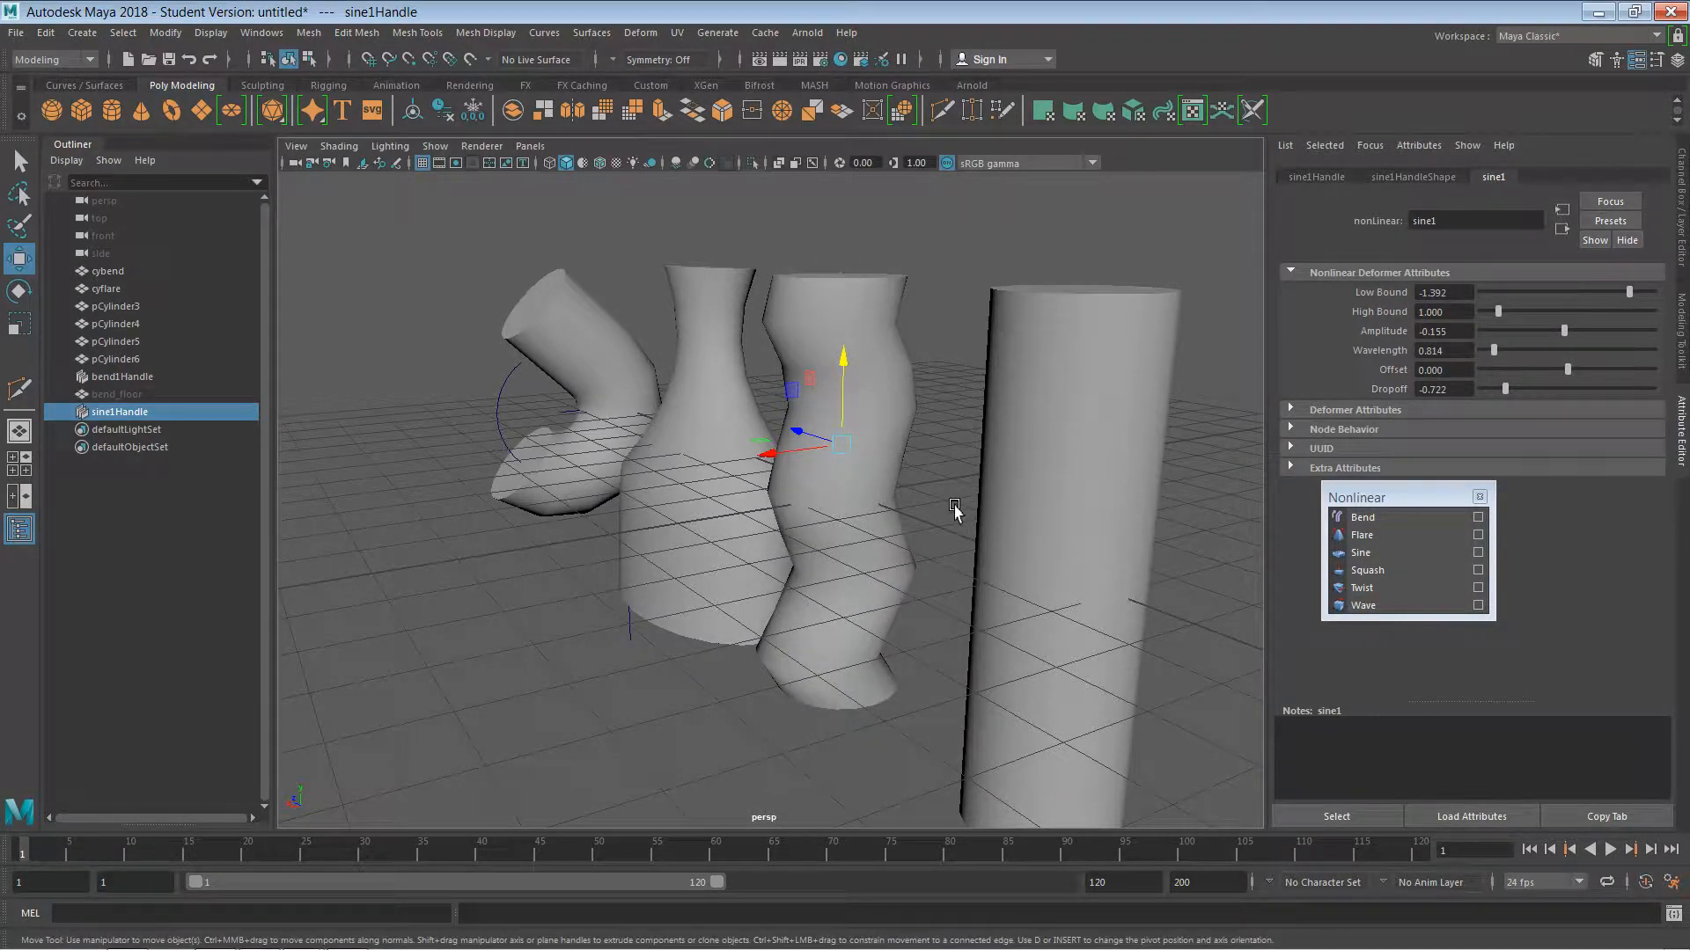
{"action": "left_click", "coordinate": [885, 499]}
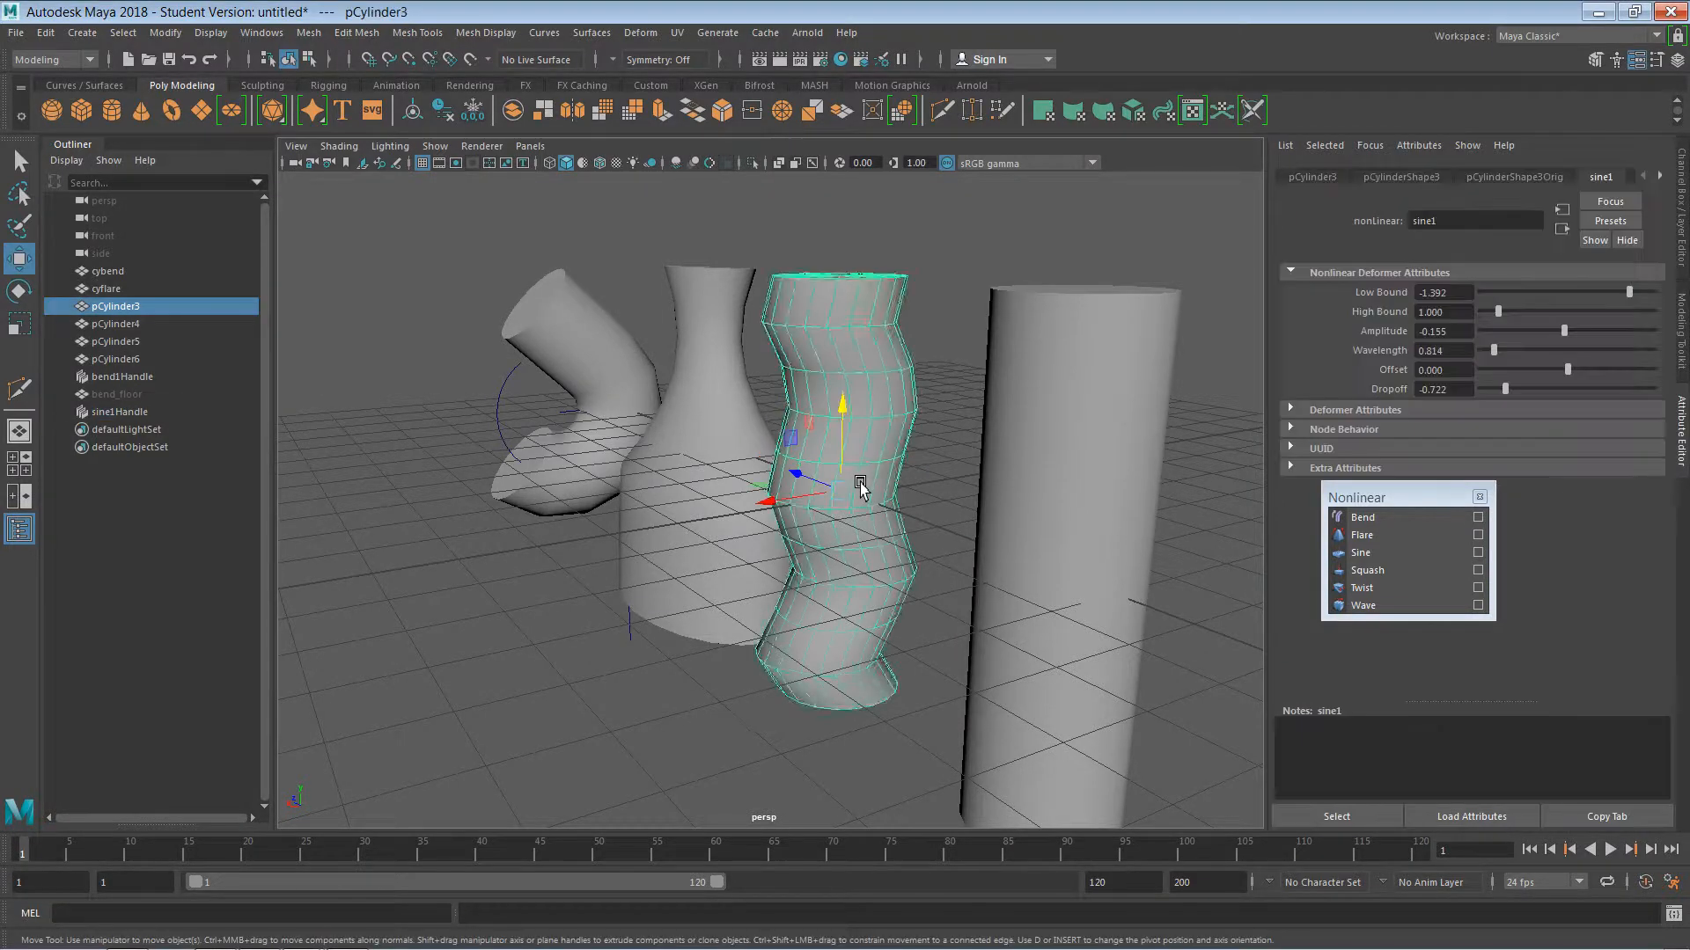
{"action": "key", "text": "3"}
{"action": "left_click", "coordinate": [941, 457]}
{"action": "left_click", "coordinate": [865, 496]}
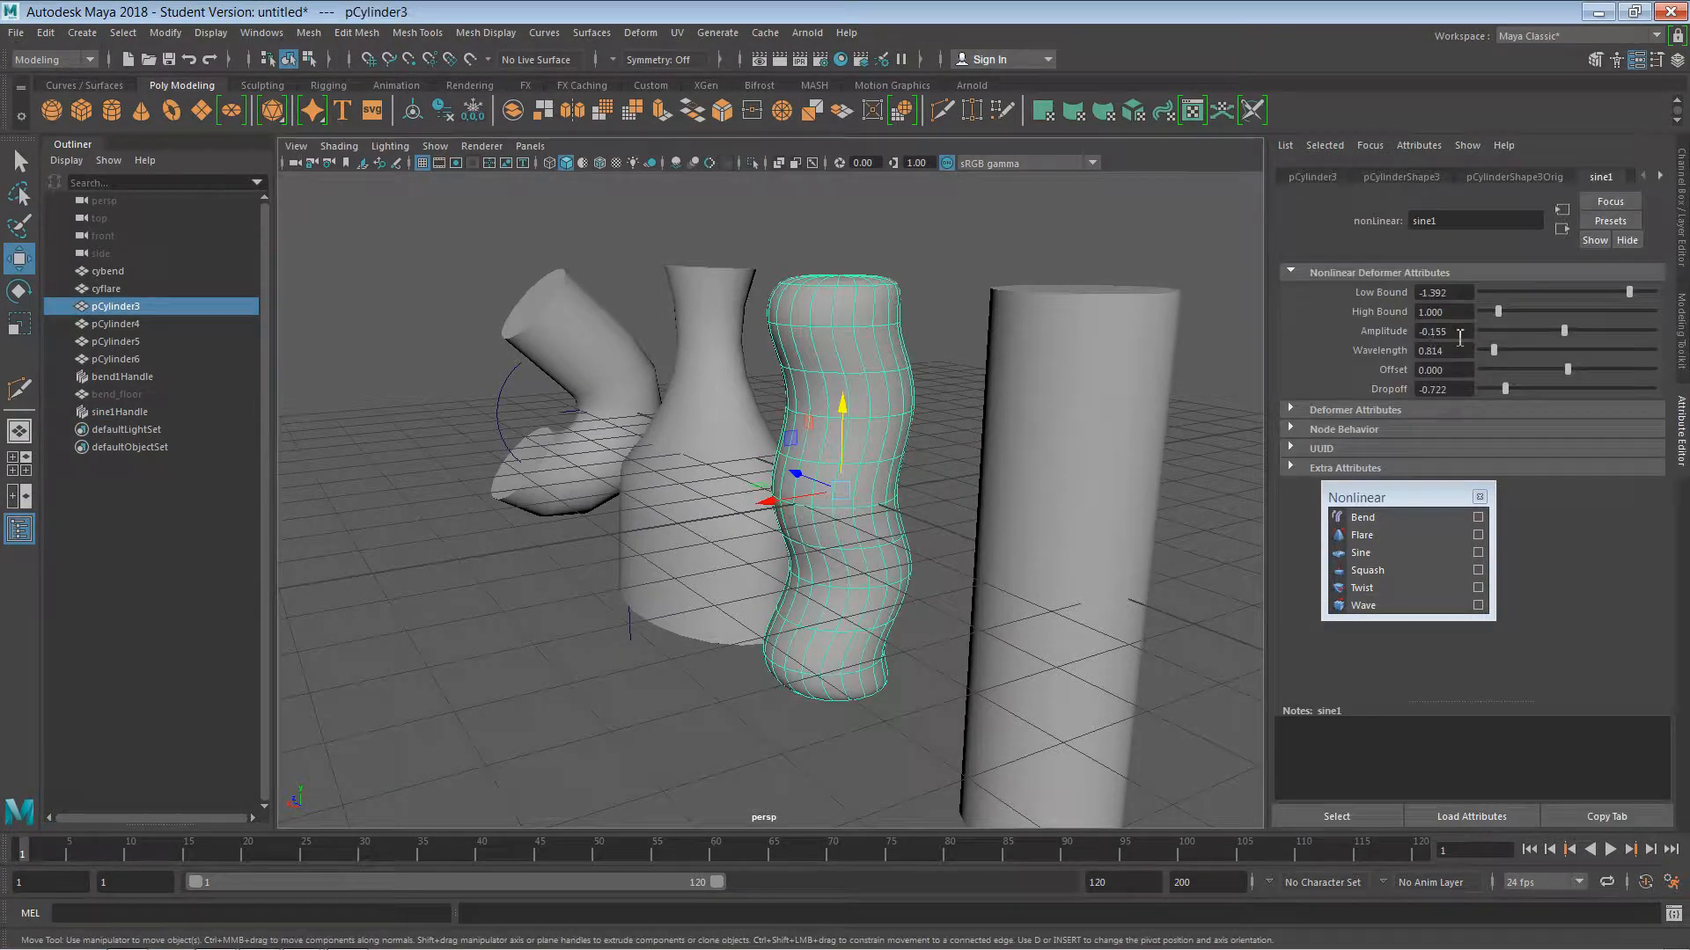
- Set the third cylinder's sine to High Bound about 2.423, Amplitude about -0.309 and Offset about 1.649, and clear the selection
{"action": "left_click_drag", "start_coordinate": [1498, 311], "coordinate": [1559, 333]}
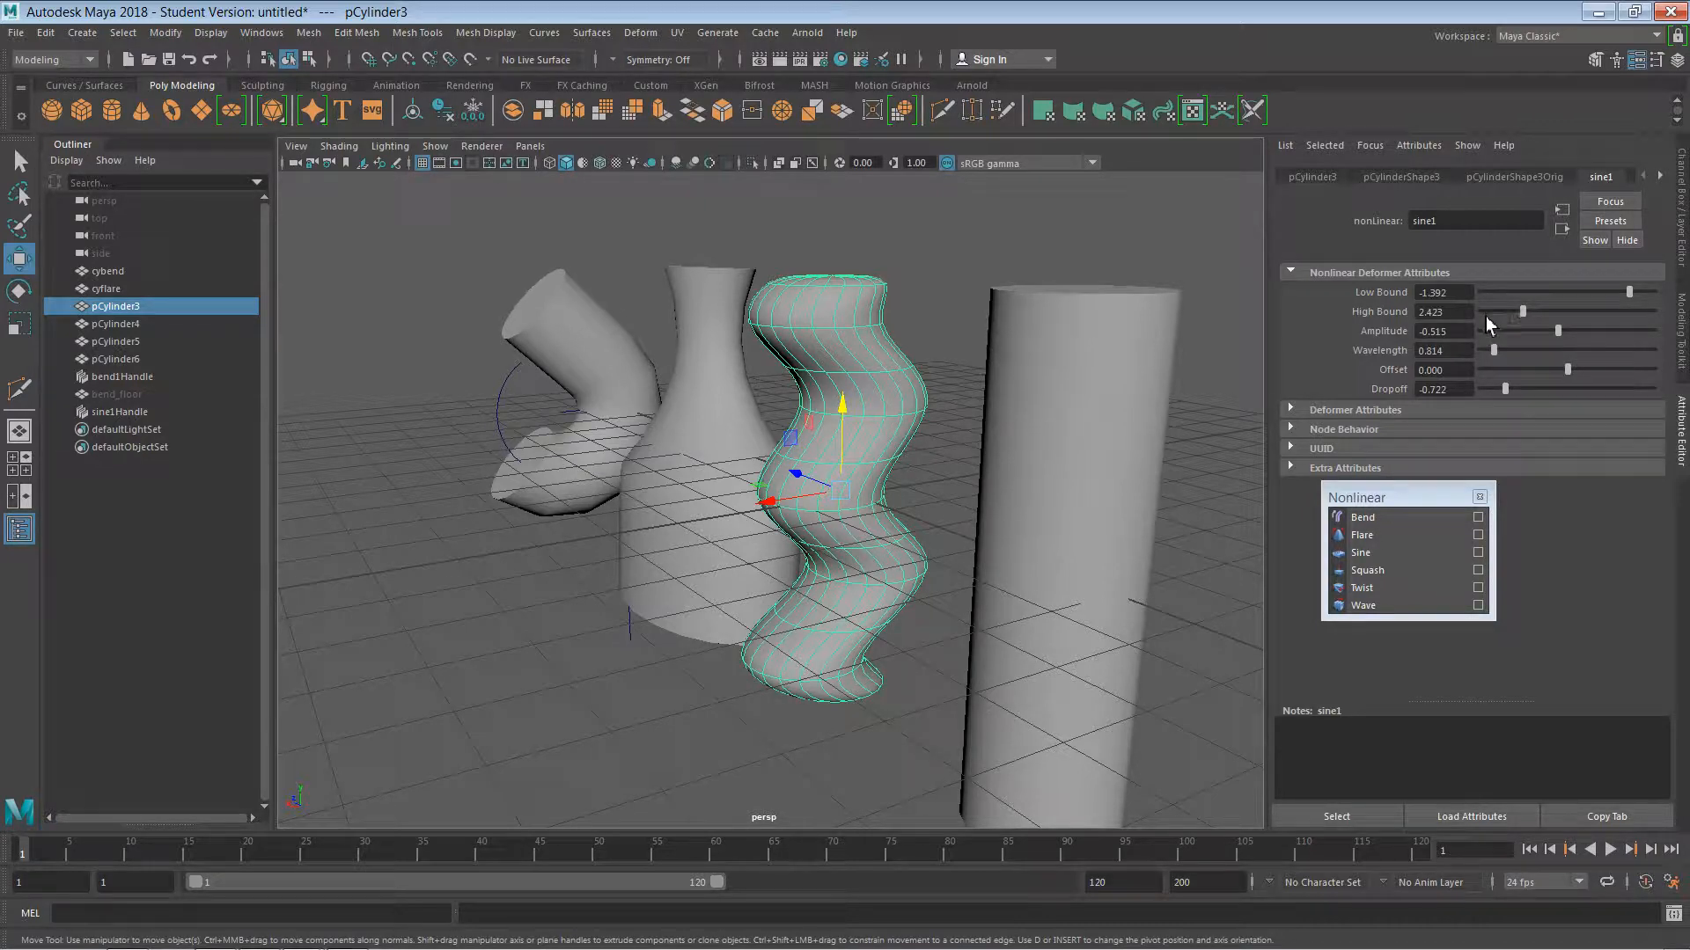
{"action": "mouse_move", "coordinate": [1567, 368]}
{"action": "left_mouse_down"}
{"action": "mouse_move", "coordinate": [1487, 373]}
{"action": "mouse_move", "coordinate": [1533, 369]}
{"action": "mouse_move", "coordinate": [1553, 331]}
{"action": "mouse_move", "coordinate": [1567, 329]}
{"action": "mouse_move", "coordinate": [1540, 366]}
{"action": "mouse_move", "coordinate": [1575, 351]}
{"action": "left_mouse_up"}
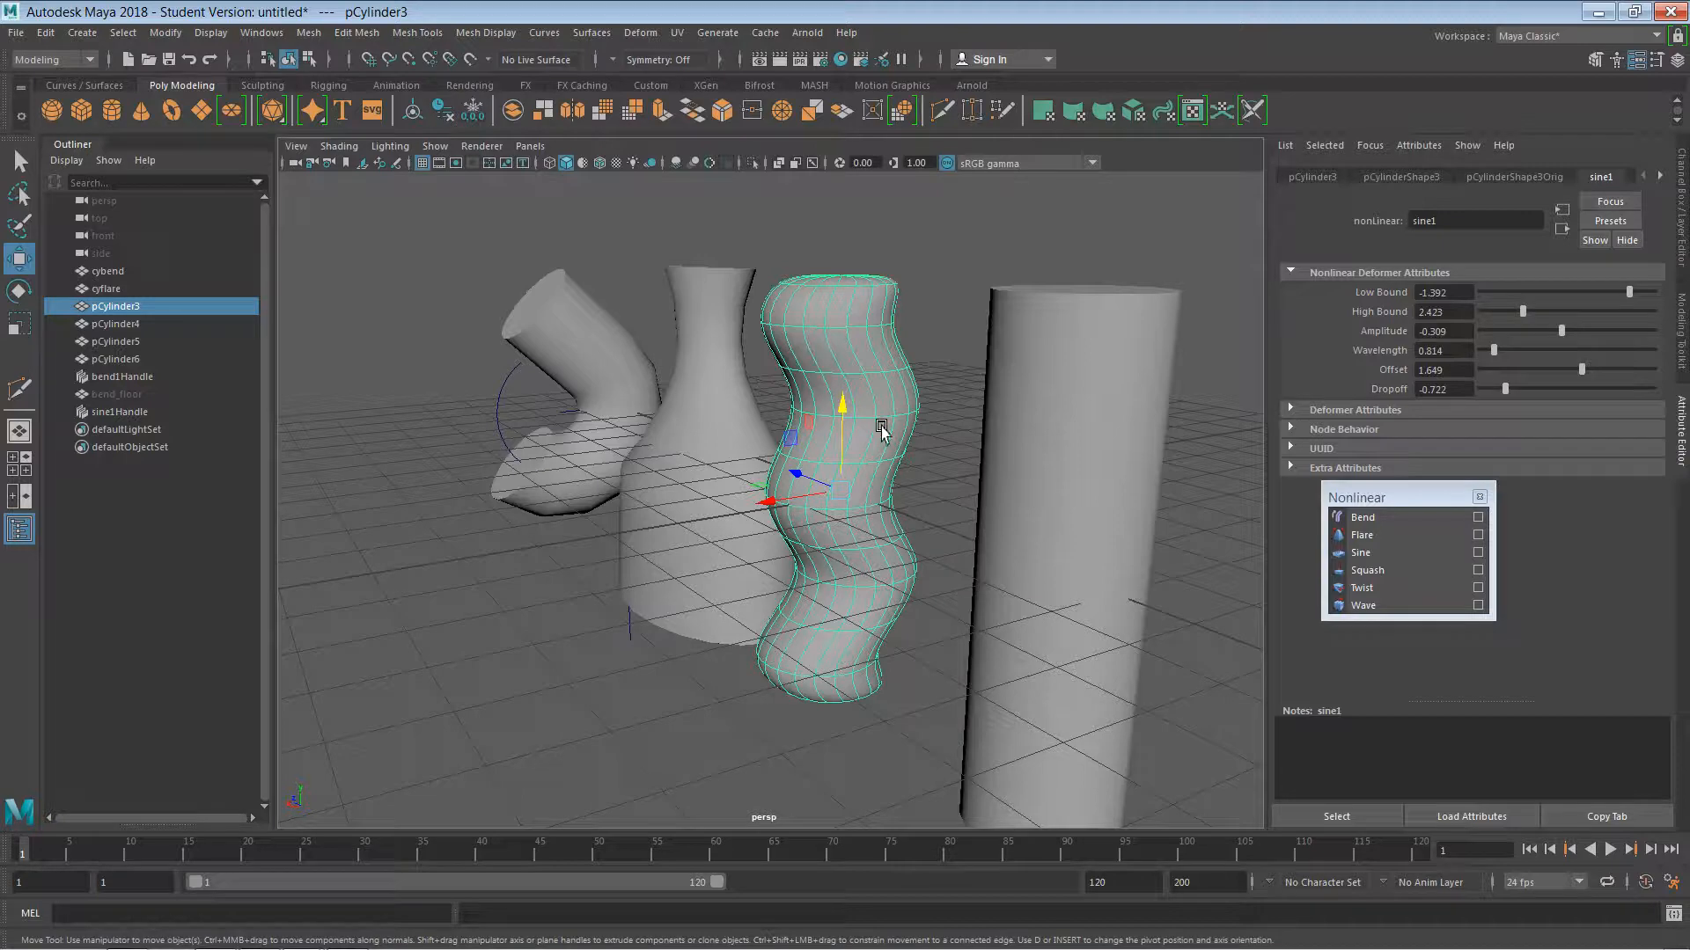
{"action": "scroll", "coordinate": [728, 566], "scroll_direction": "down", "scroll_amount": 4}
{"action": "scroll", "coordinate": [682, 563], "scroll_direction": "down", "scroll_amount": 4}
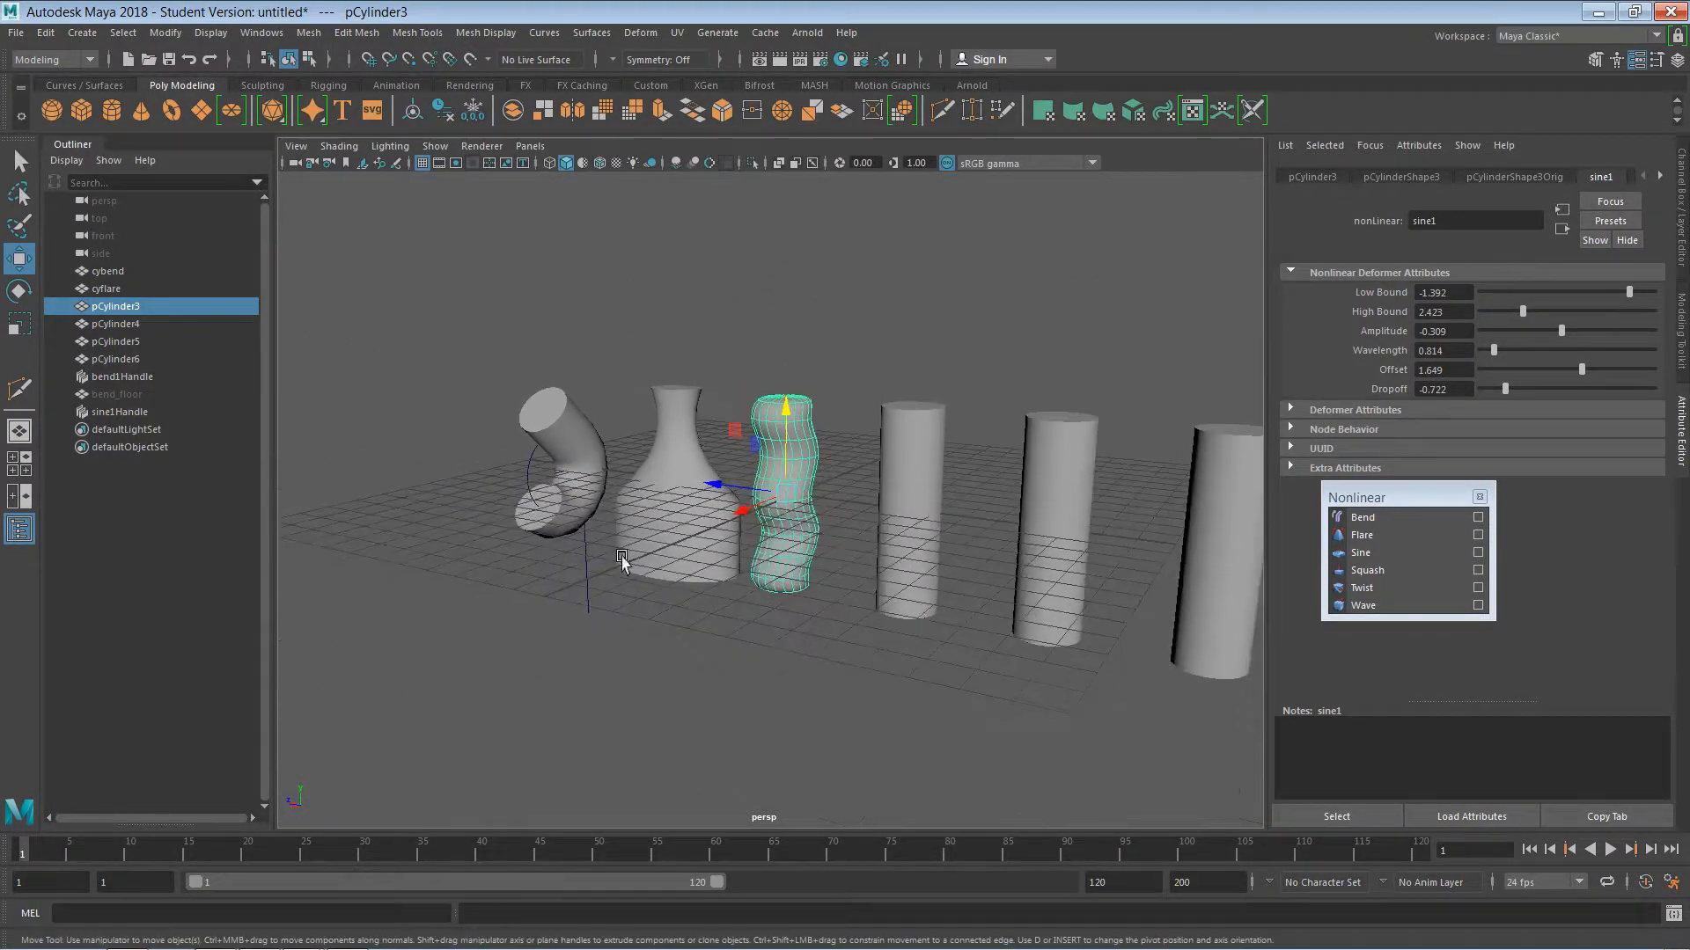
{"action": "left_click_drag", "start_coordinate": [672, 588], "coordinate": [694, 573], "text": "alt"}
{"action": "right_click_drag", "start_coordinate": [820, 557], "coordinate": [615, 562], "text": "alt"}
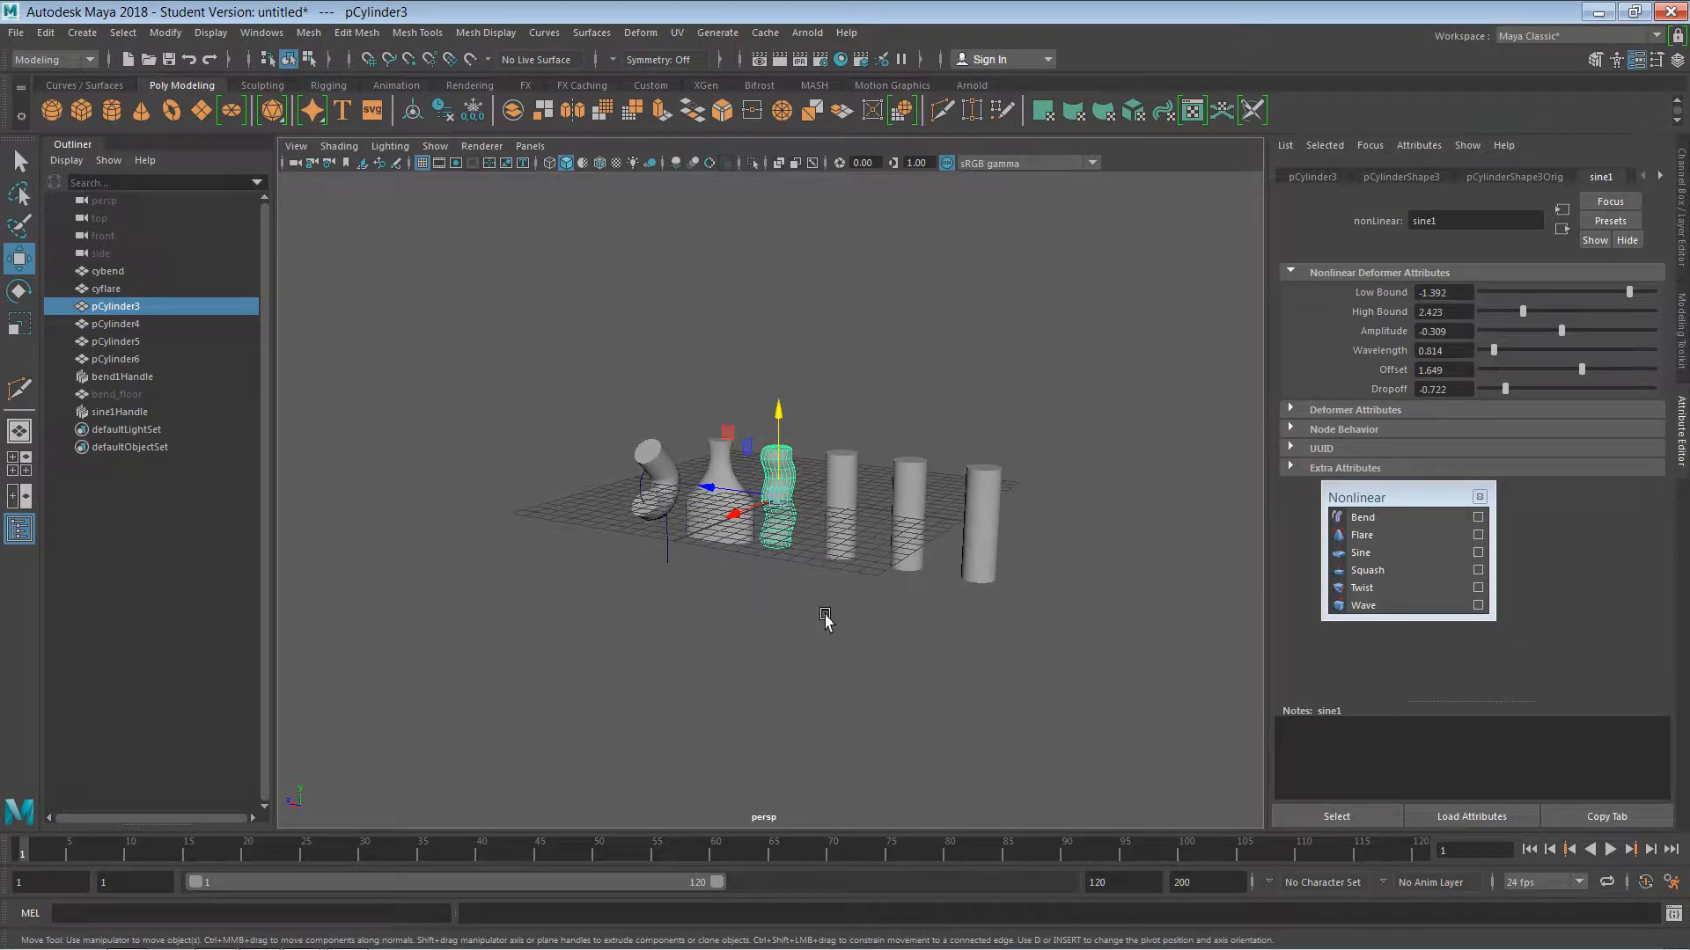
{"action": "left_click_drag", "start_coordinate": [824, 616], "coordinate": [798, 648], "text": "alt"}
{"action": "left_click", "coordinate": [797, 652]}
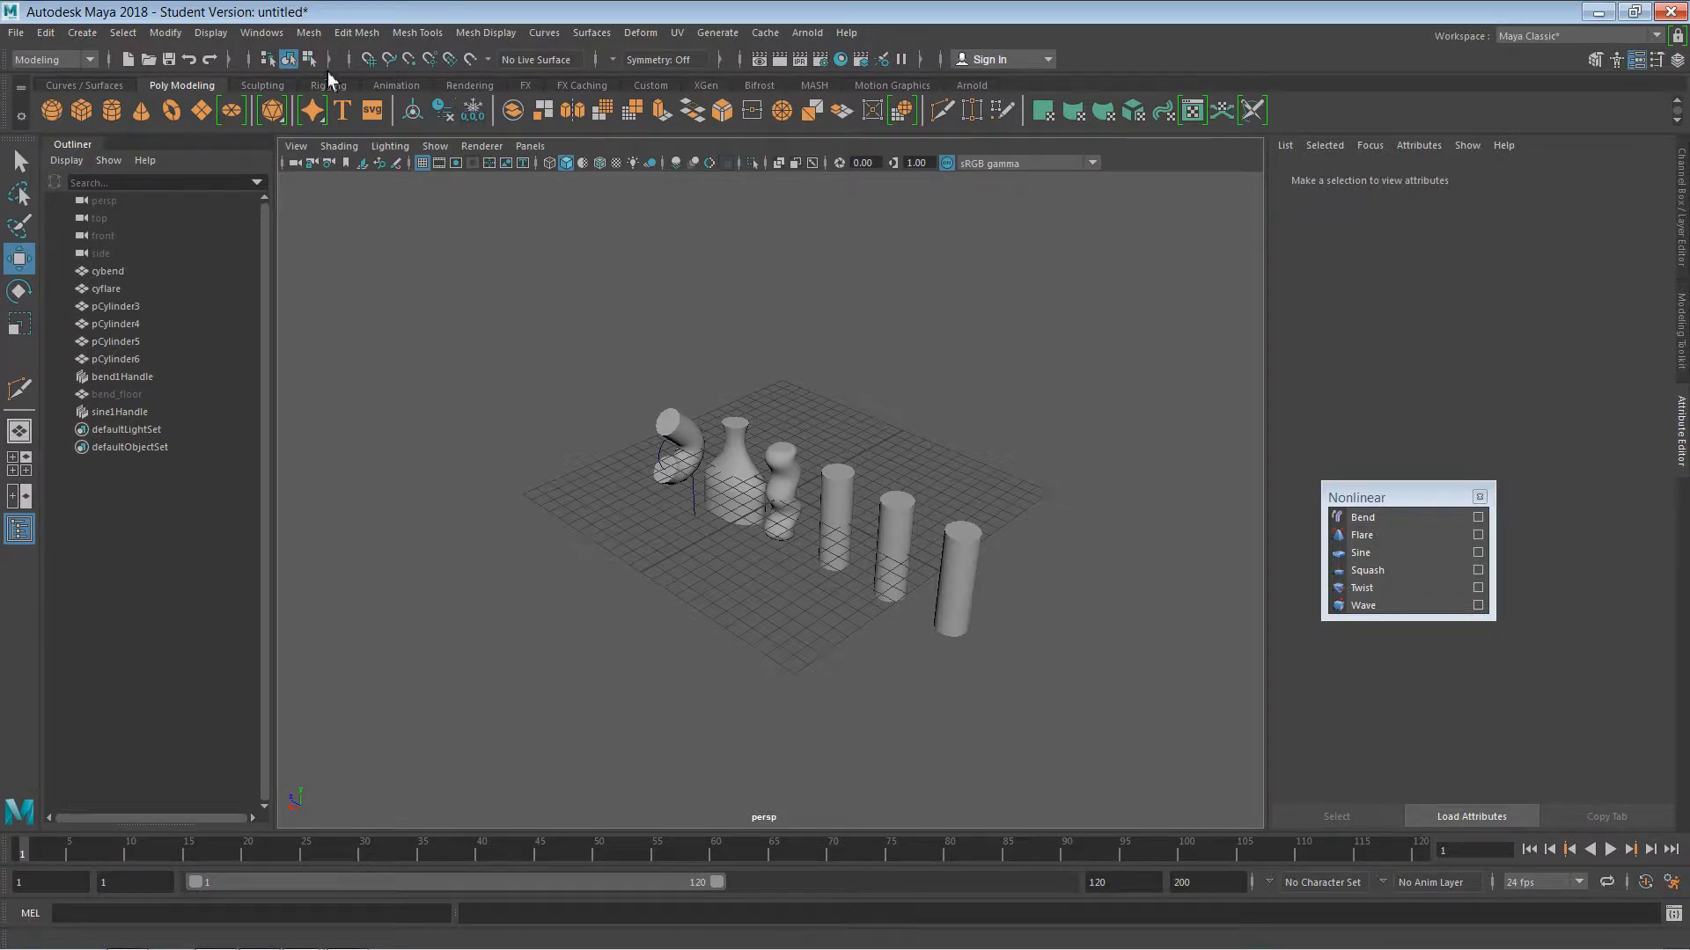
- Import BigFish.ma from the Content Browser's Animals sculpting base meshes into the scene and close the browser
{"action": "left_click", "coordinate": [262, 33]}
{"action": "mouse_move", "coordinate": [339, 119]}
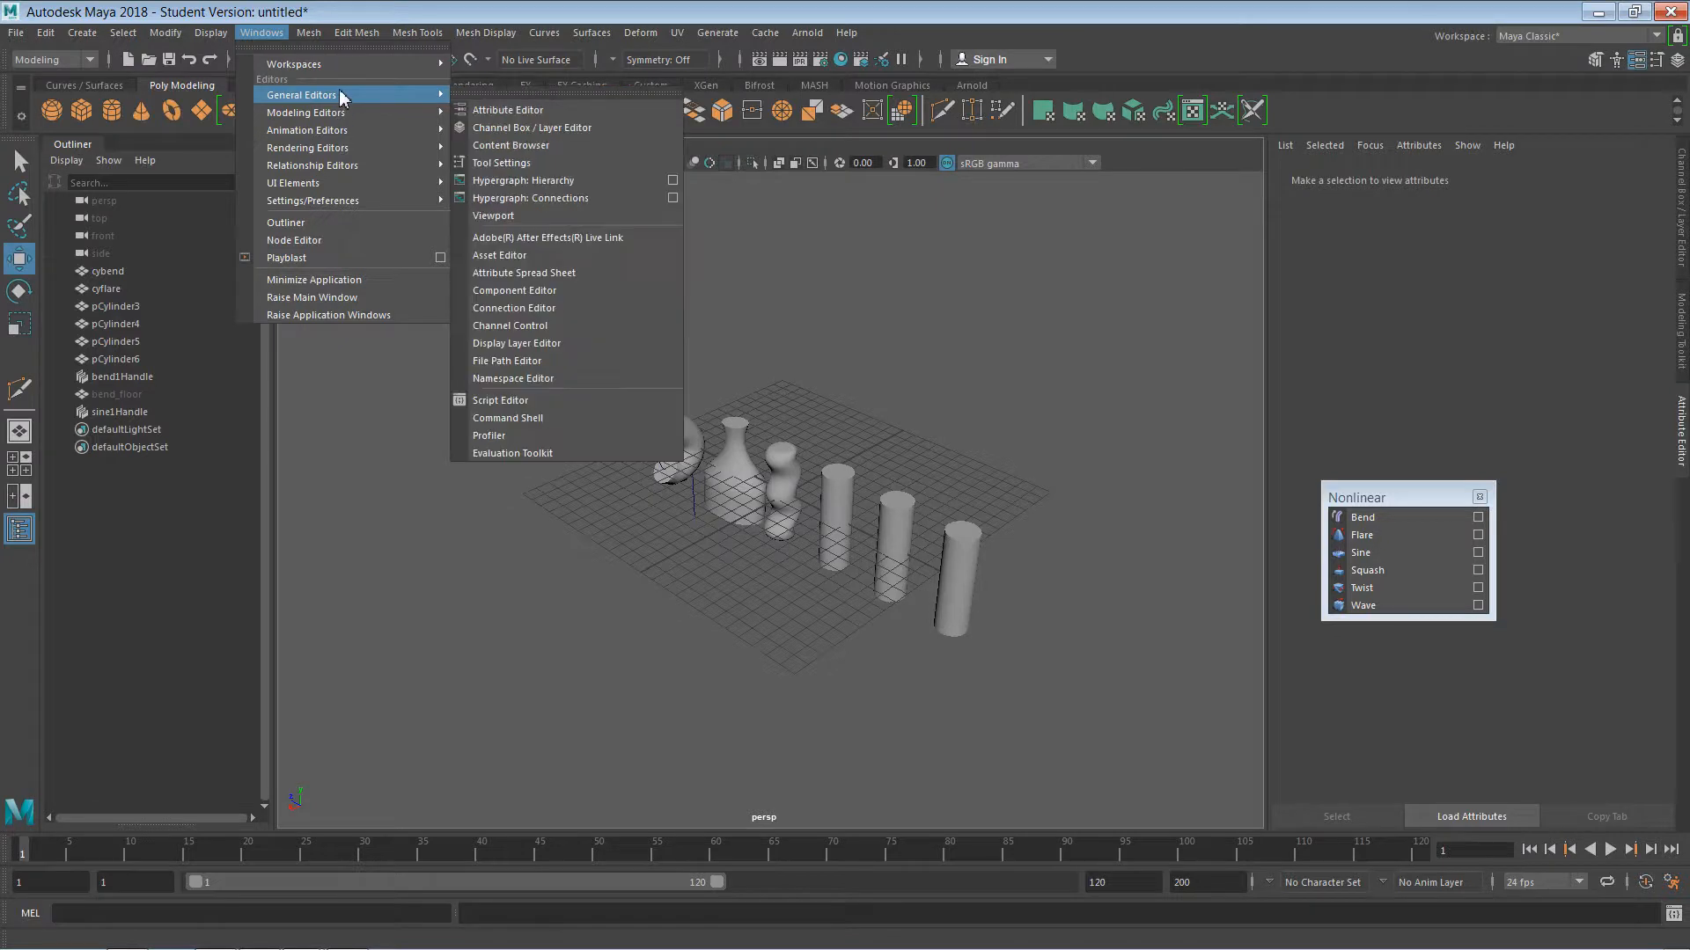
{"action": "left_click", "coordinate": [511, 145]}
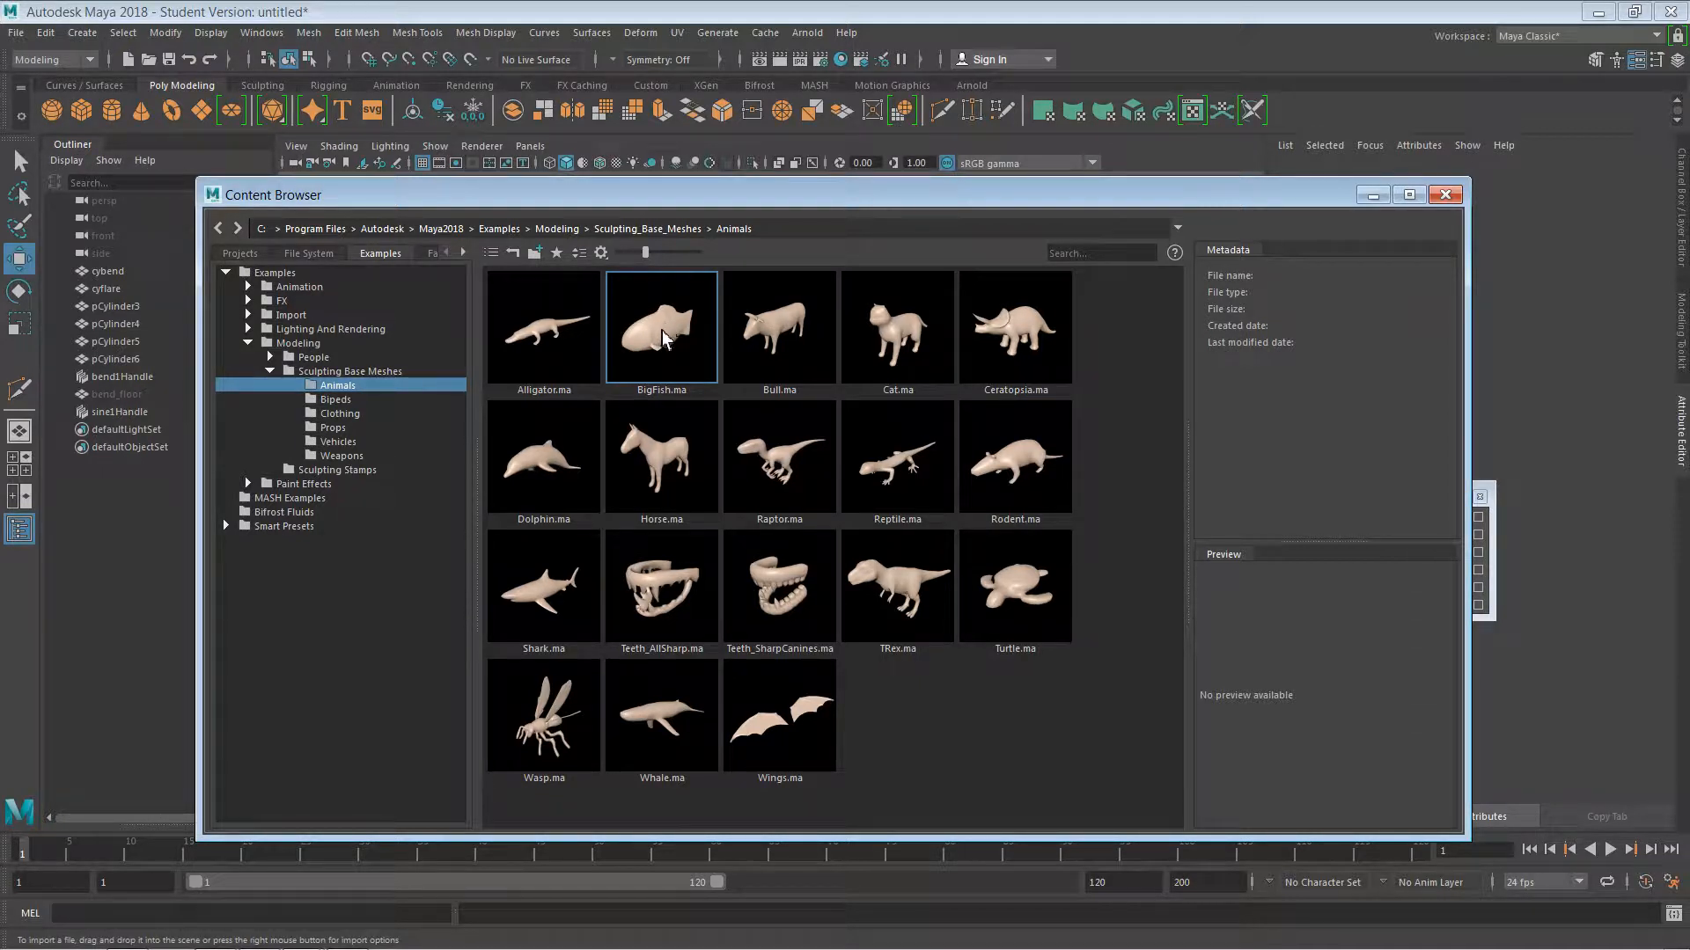
{"action": "left_click", "coordinate": [655, 328]}
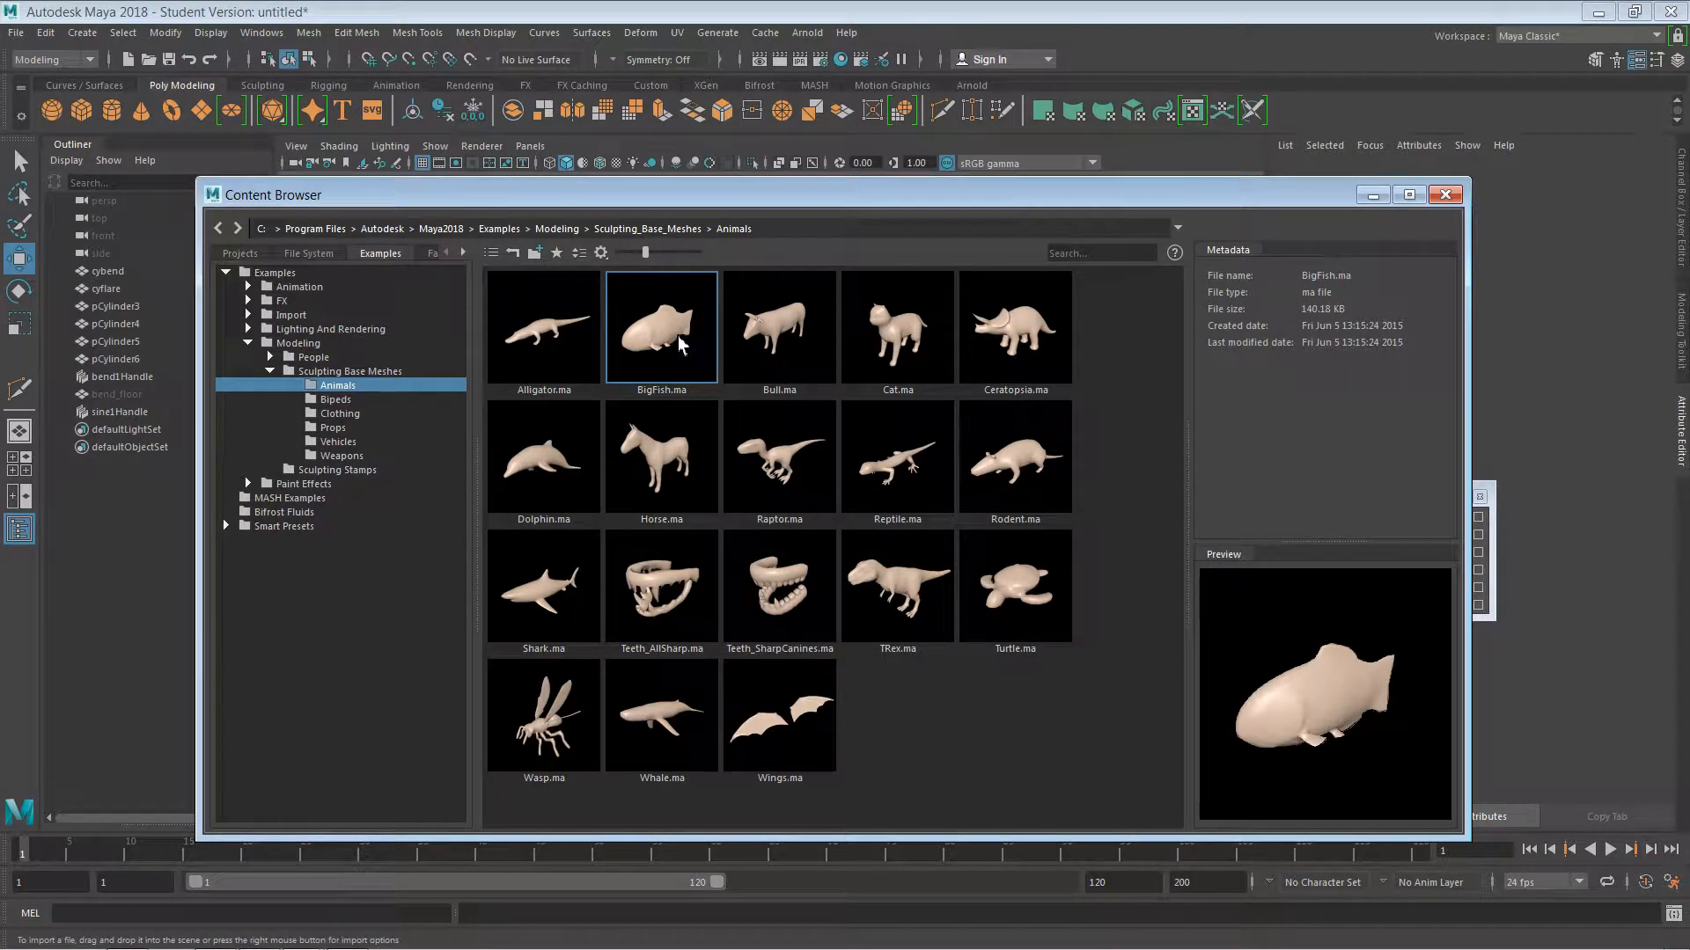
{"action": "left_click_drag", "start_coordinate": [946, 196], "coordinate": [785, 501]}
{"action": "left_click_drag", "start_coordinate": [504, 651], "coordinate": [477, 347]}
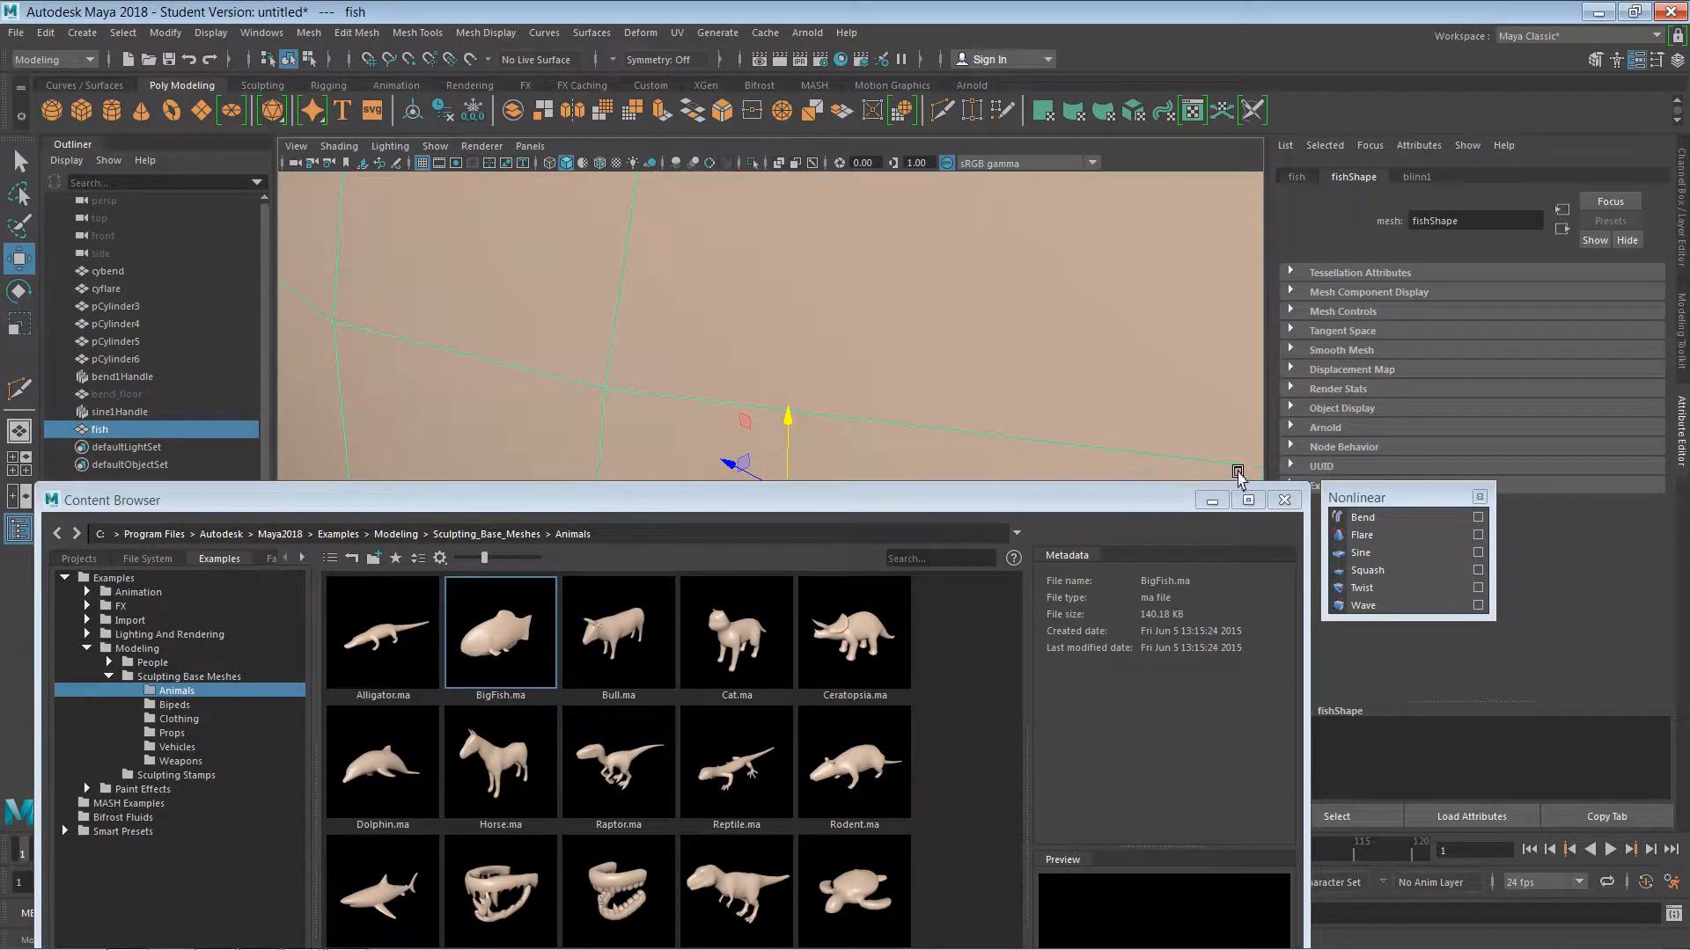
{"action": "left_click", "coordinate": [1284, 500]}
- Scale the imported fish down uniformly to about 0.078 so that it suits the size of the cylinders
{"action": "scroll", "coordinate": [1041, 588], "scroll_direction": "down", "scroll_amount": 3}
{"action": "scroll", "coordinate": [1041, 588], "scroll_direction": "down", "scroll_amount": 5}
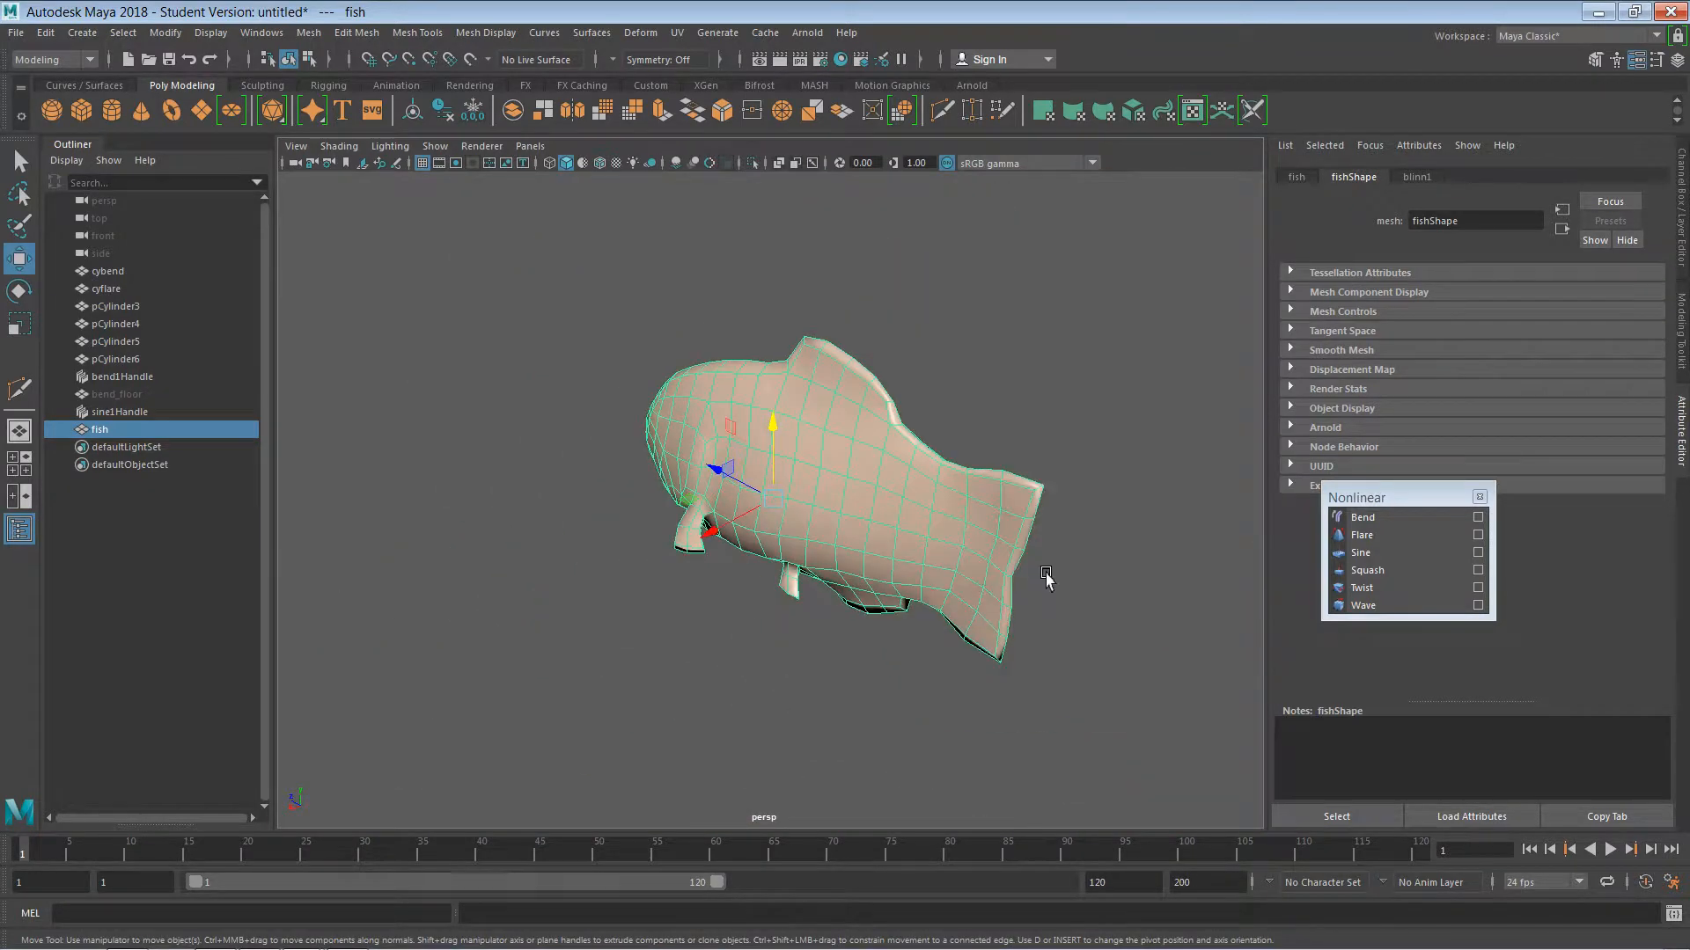
{"action": "scroll", "coordinate": [1041, 588], "scroll_direction": "up", "scroll_amount": 1}
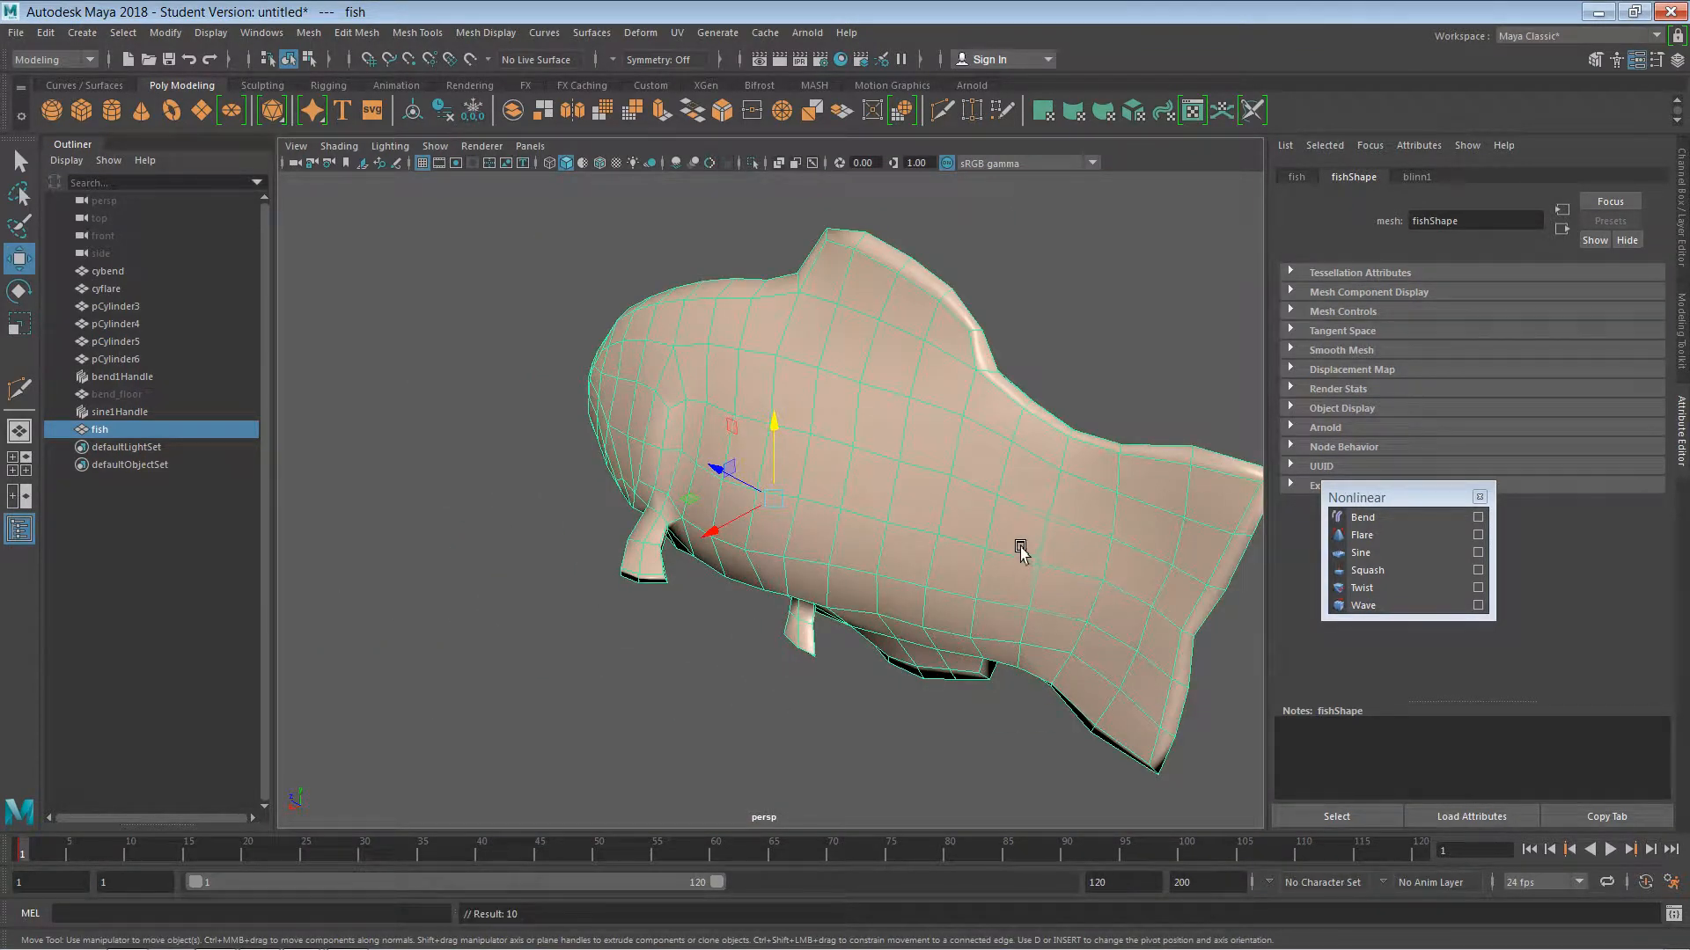
{"action": "key", "text": "r"}
{"action": "left_click_drag", "start_coordinate": [773, 499], "coordinate": [451, 414]}
{"action": "key", "text": "f"}
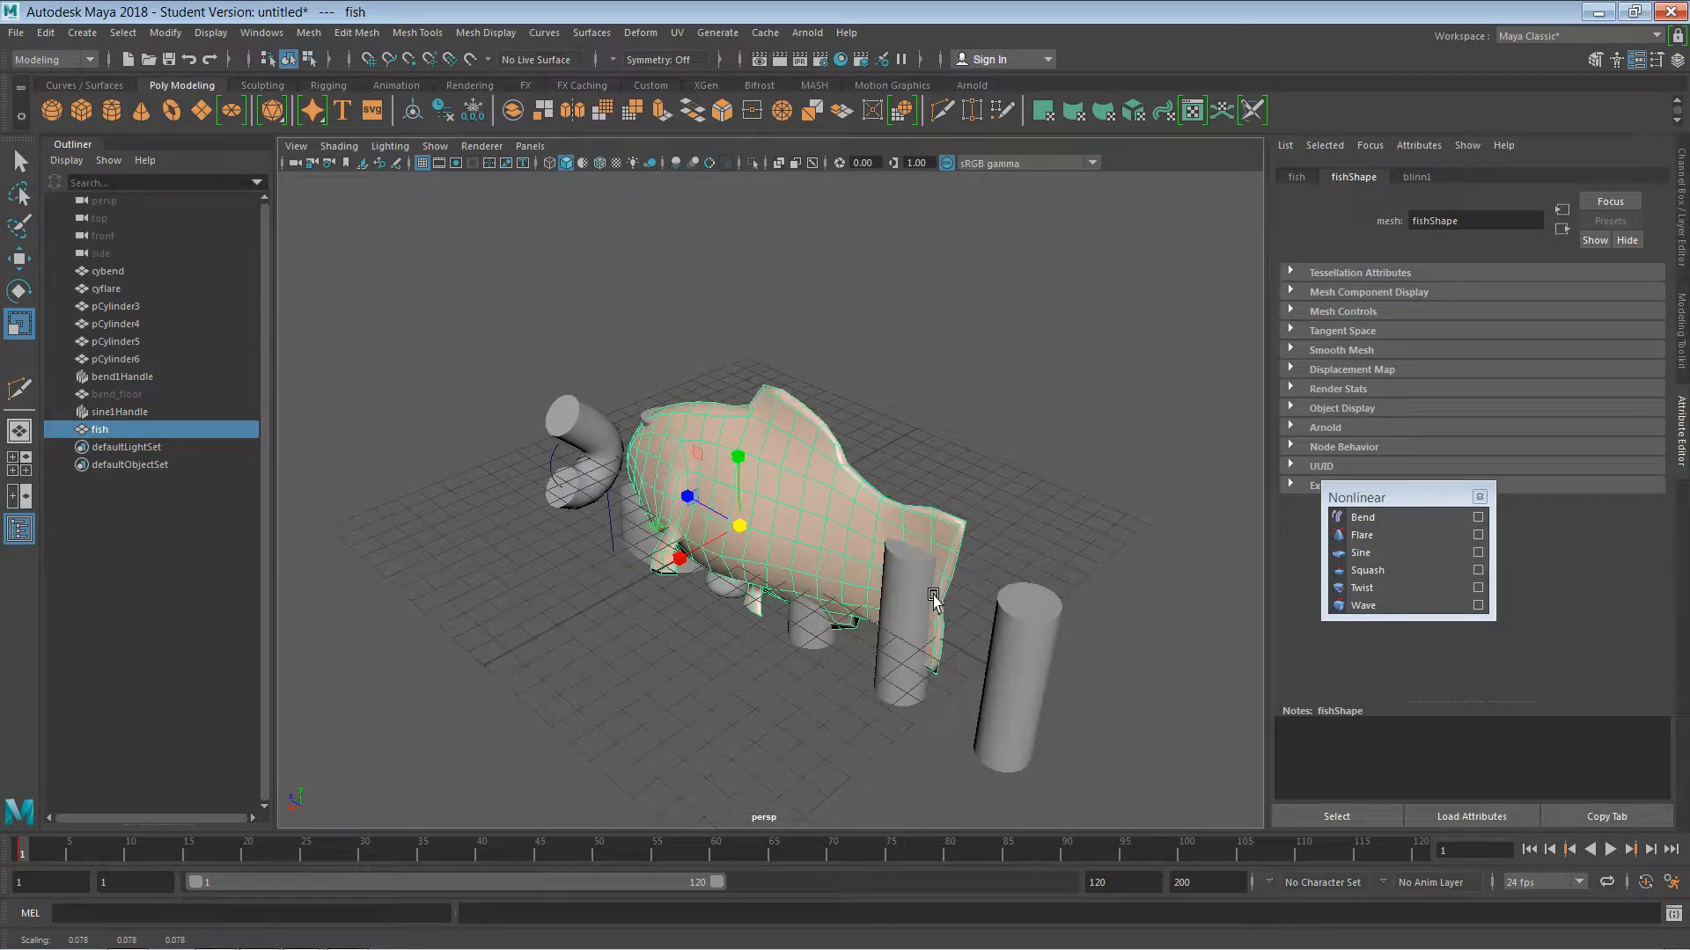
- Rotate the fish about 86° around the Y axis and place it in front of the row of cylinders
{"action": "left_click_drag", "start_coordinate": [740, 524], "coordinate": [513, 640]}
{"action": "key", "text": "e"}
{"action": "key", "text": "w"}
{"action": "middle_click_drag", "start_coordinate": [673, 666], "coordinate": [975, 539], "text": "alt"}
{"action": "left_click", "coordinate": [931, 585]}
{"action": "left_click", "coordinate": [788, 491]}
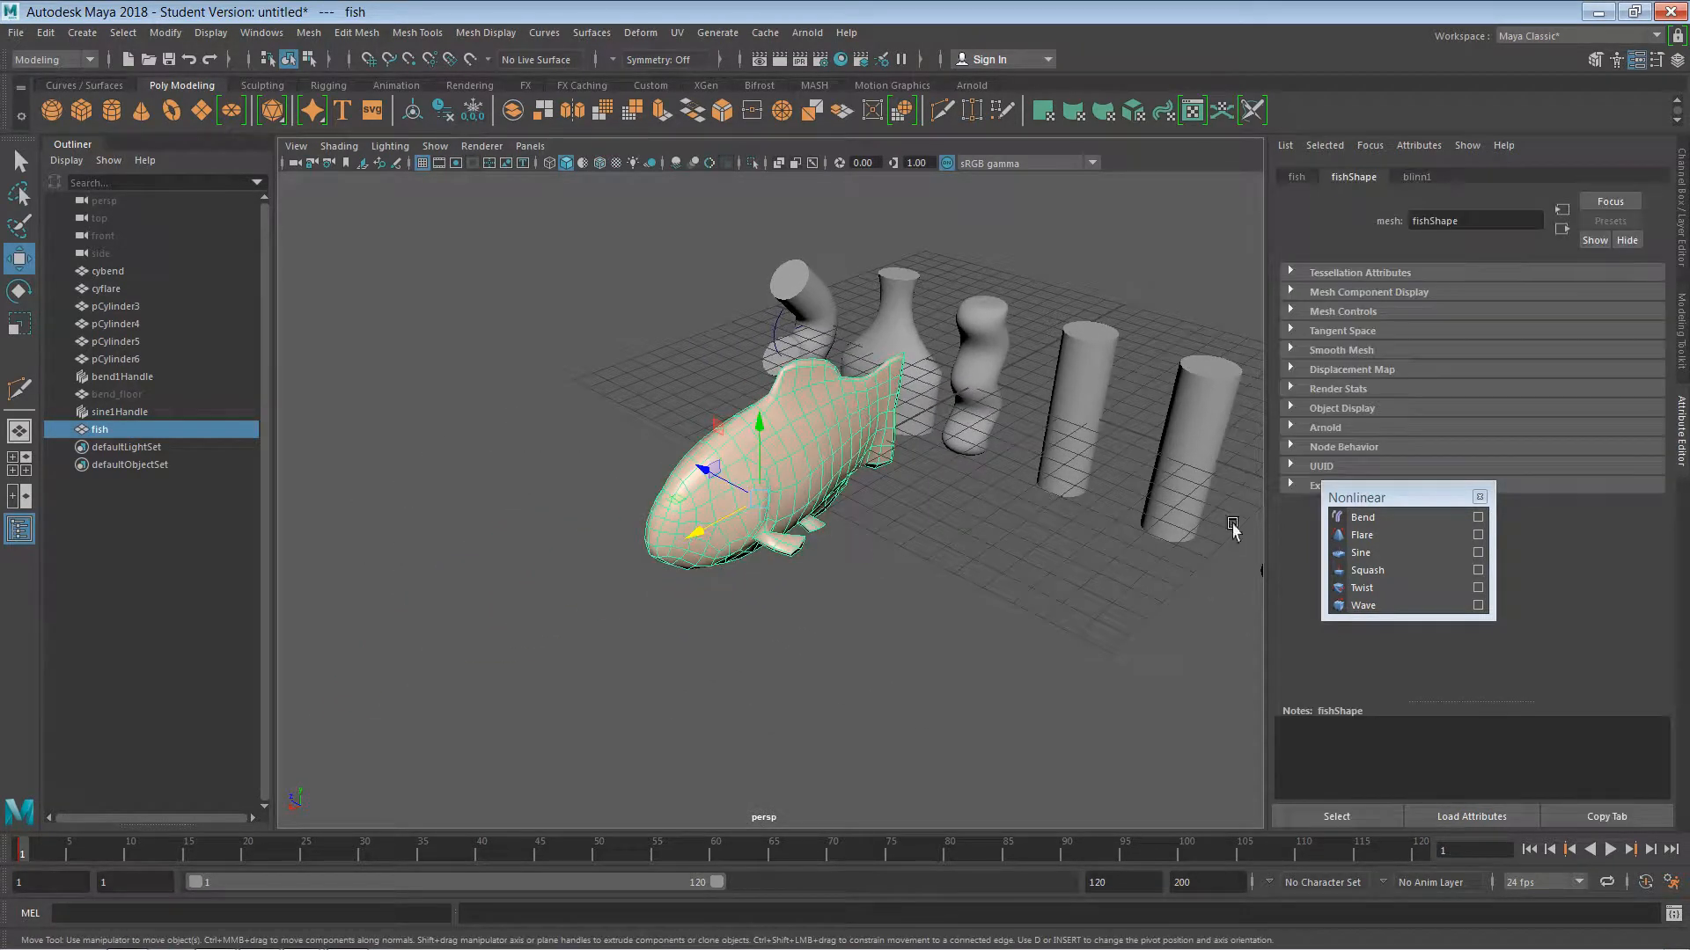
- Apply the Sine deformer to the fish and show the attributes of its sine2 deformer
{"action": "left_click", "coordinate": [1361, 553]}
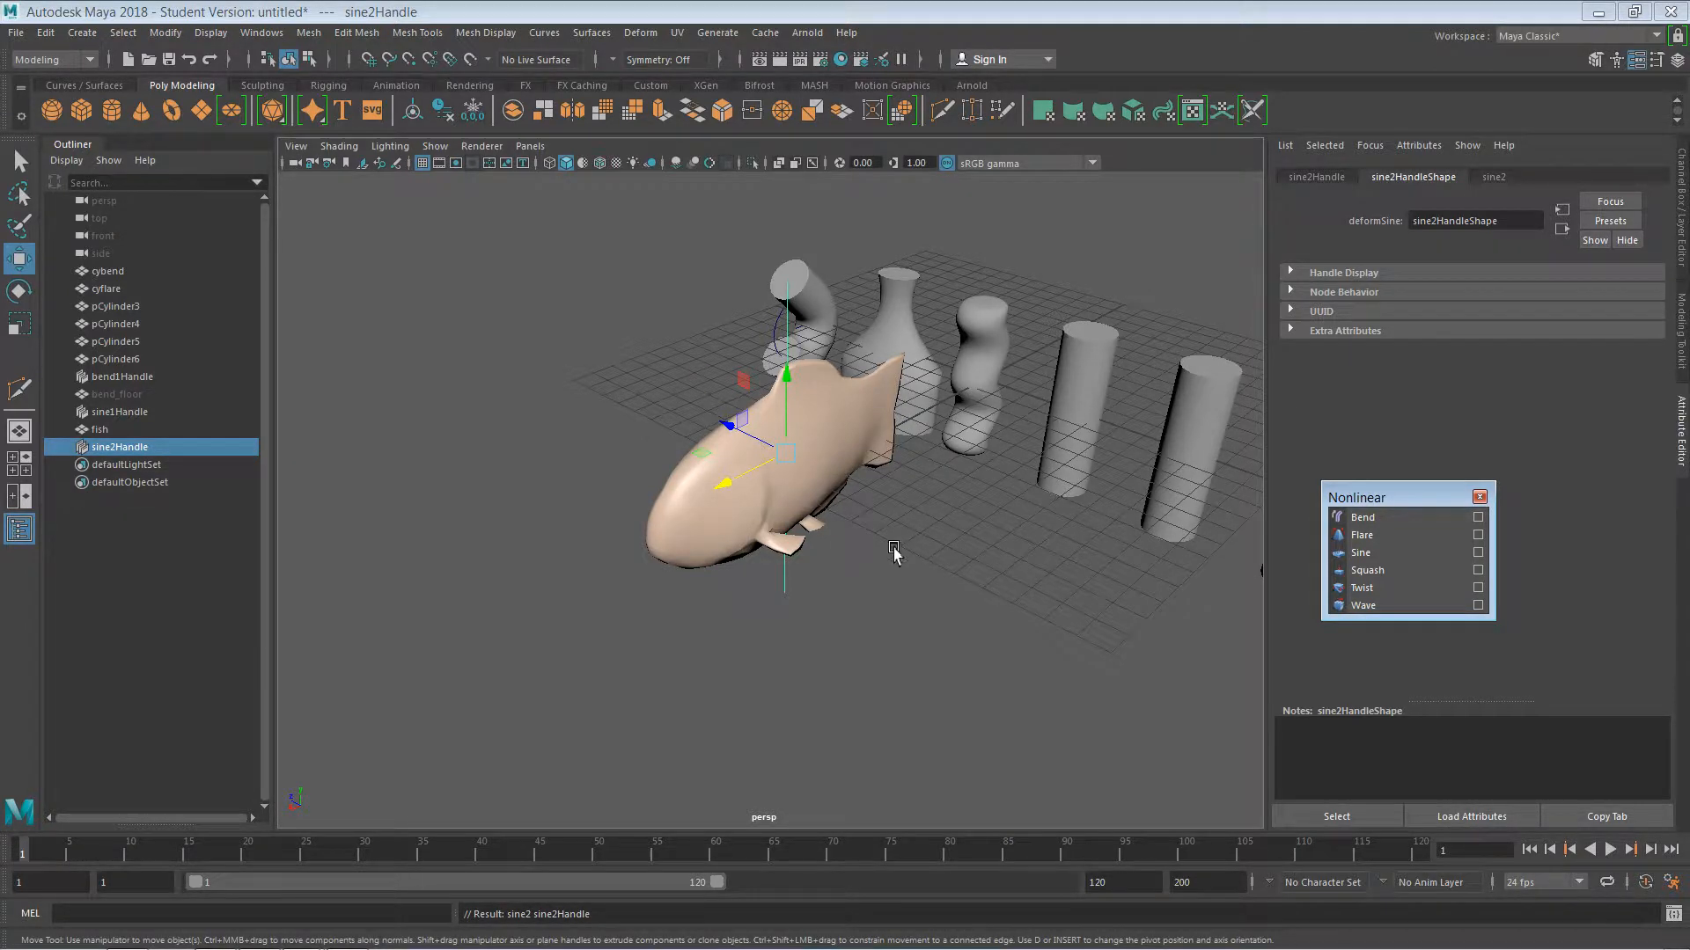
{"action": "left_click", "coordinate": [790, 513]}
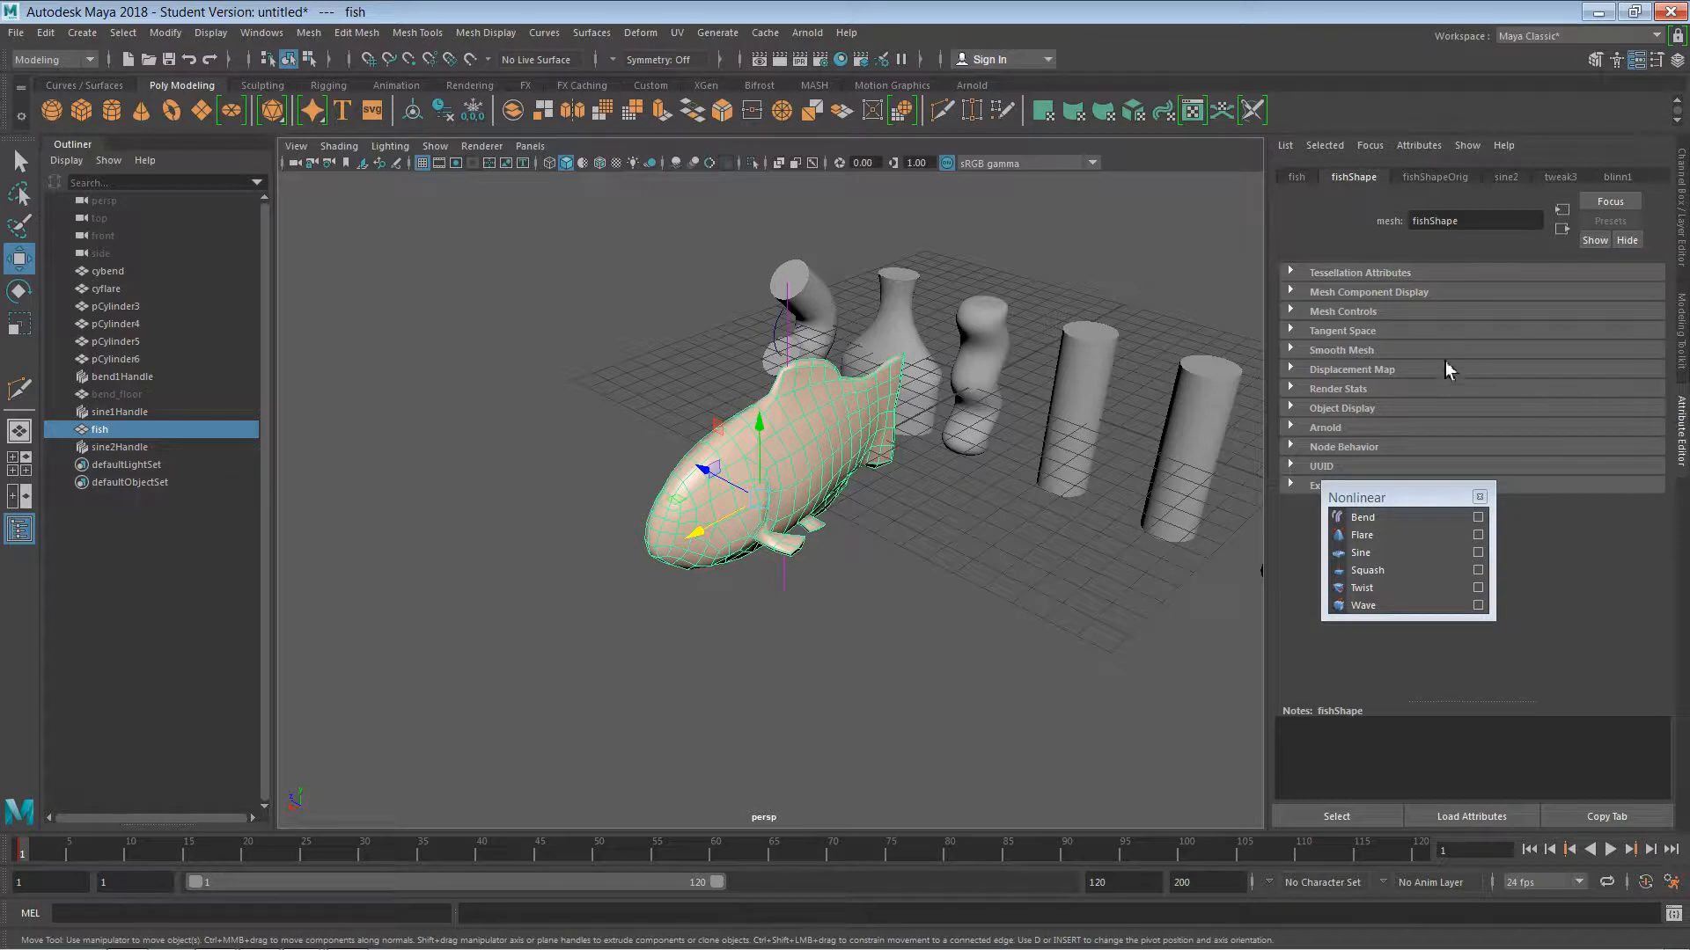
{"action": "left_click", "coordinate": [1506, 178]}
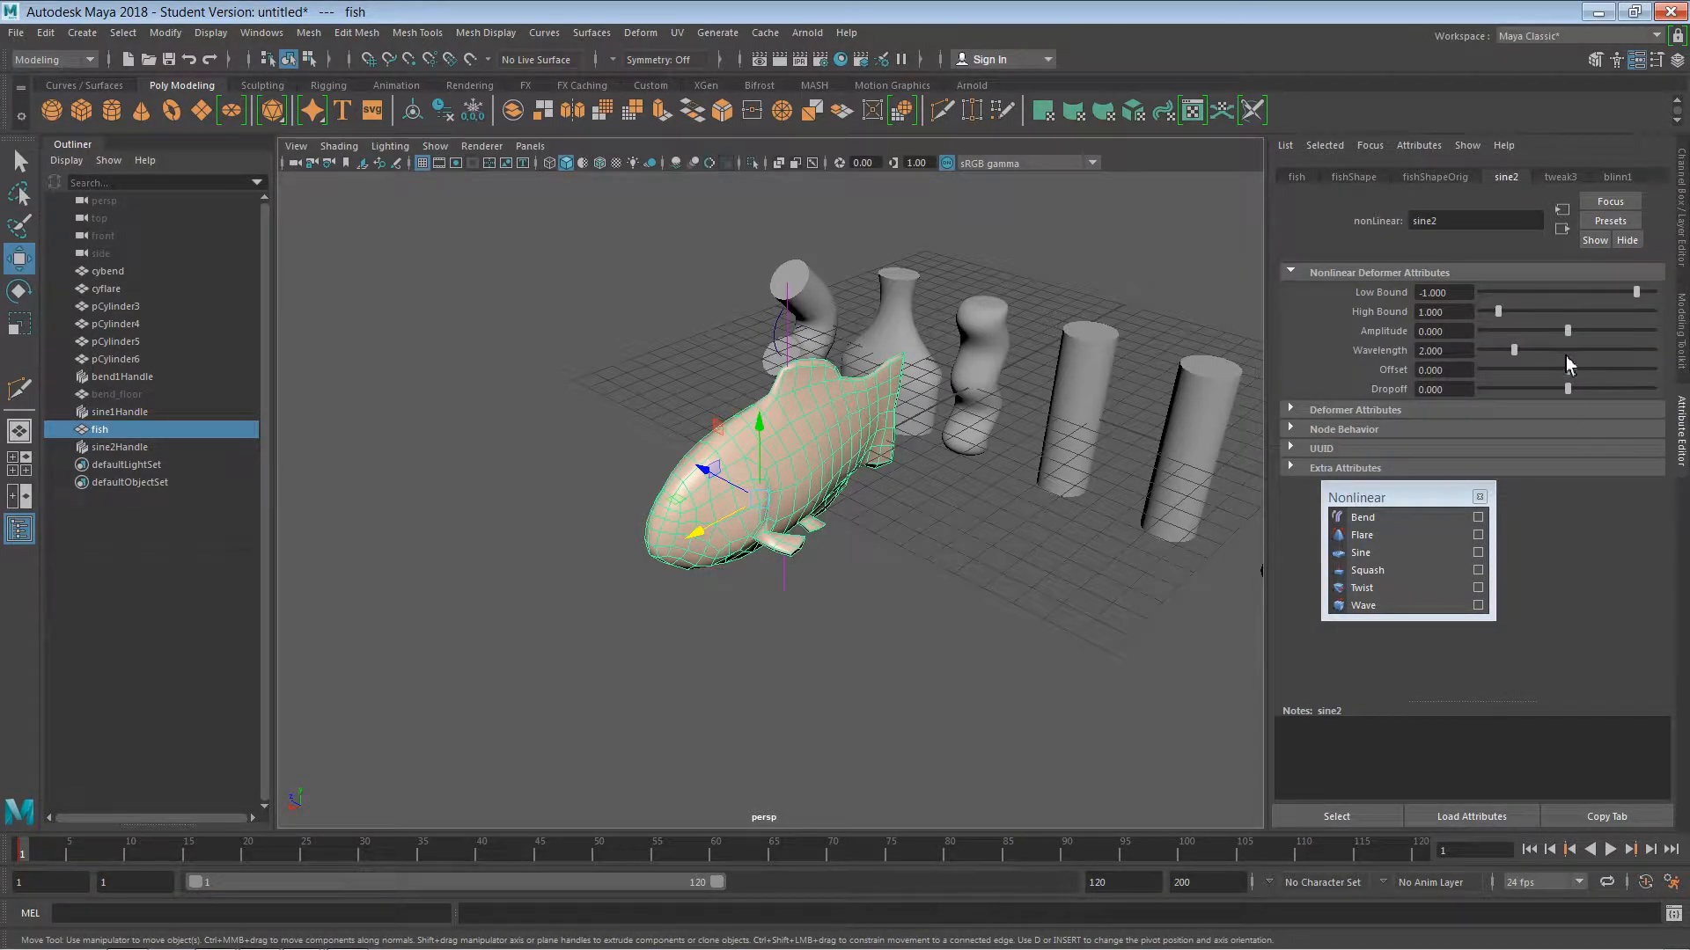
- Try an Amplitude of about 0.258 and an Offset of -10 on the fish's sine, and undo both changes
{"action": "left_click_drag", "start_coordinate": [1568, 331], "coordinate": [1470, 355]}
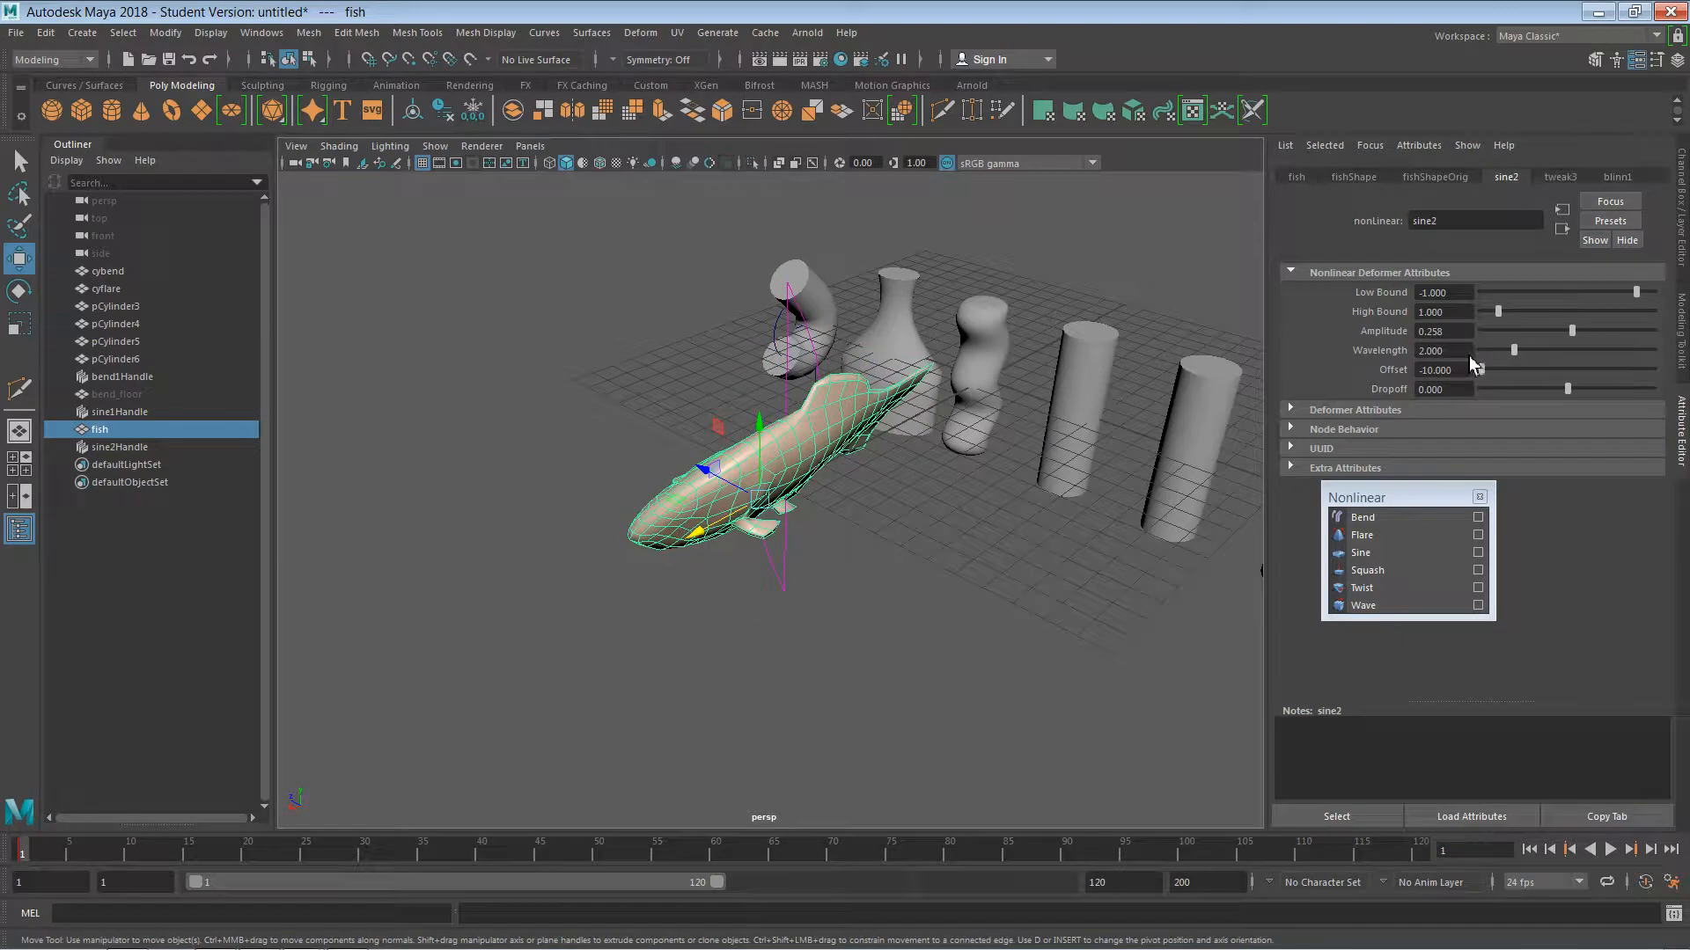
{"action": "key", "text": "ctrl+z"}
{"action": "key", "text": "ctrl+z"}
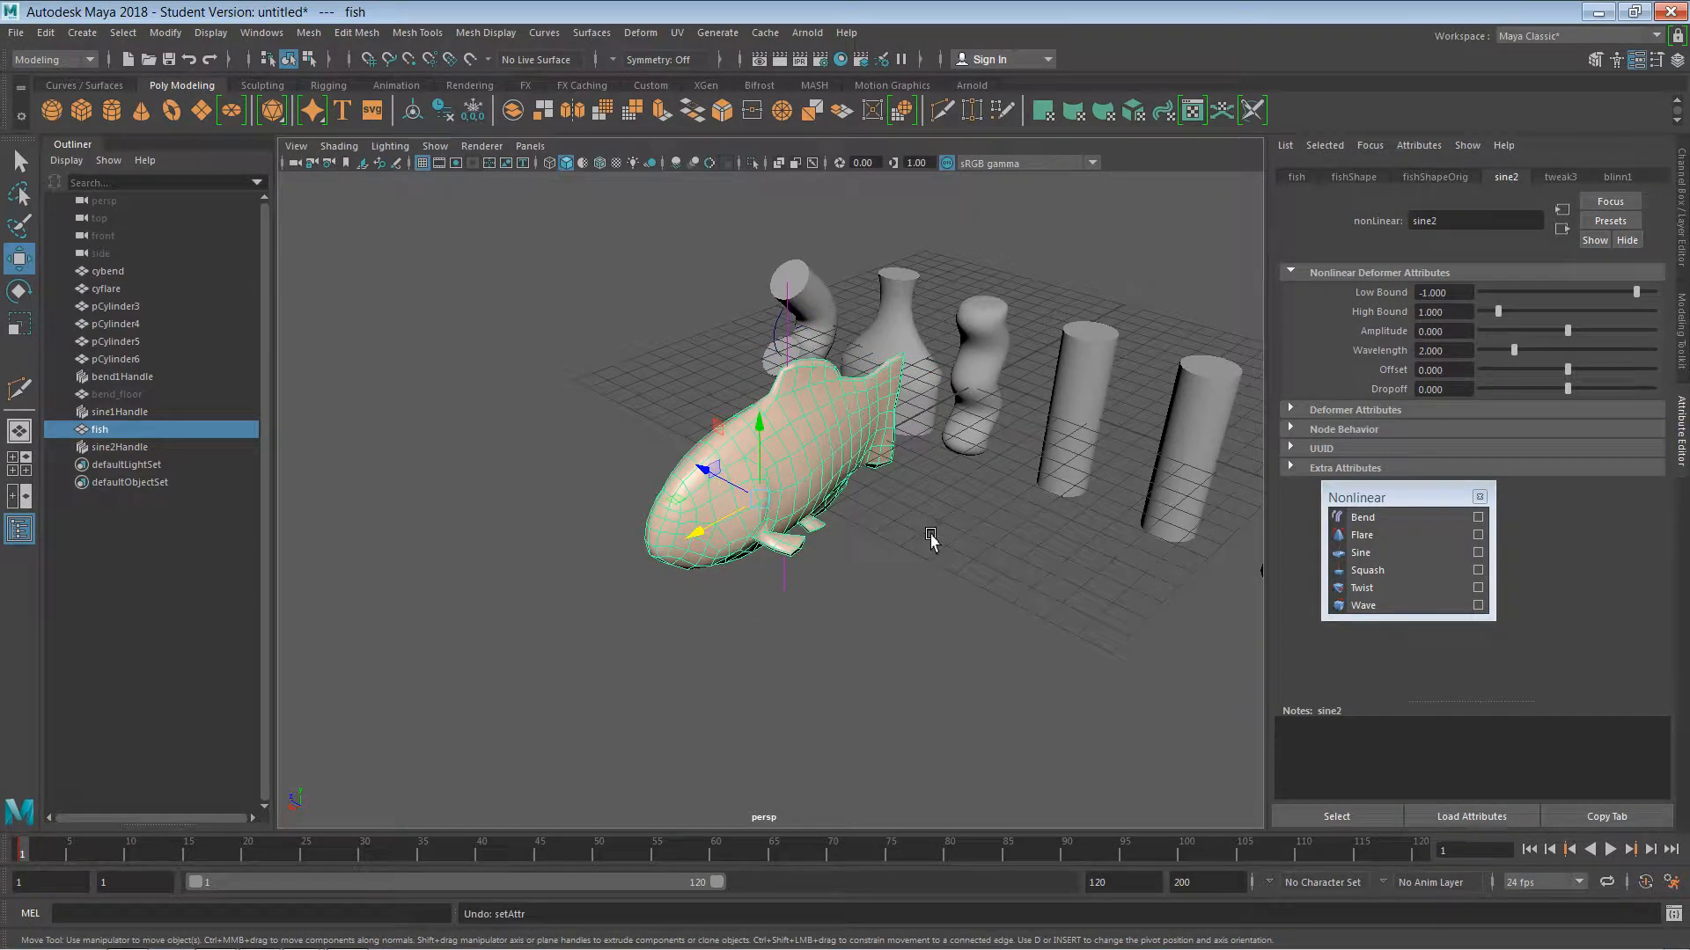
- Select the fish's sine handle sine2Handle and set its Rotate Y to 90
{"action": "left_click", "coordinate": [913, 570]}
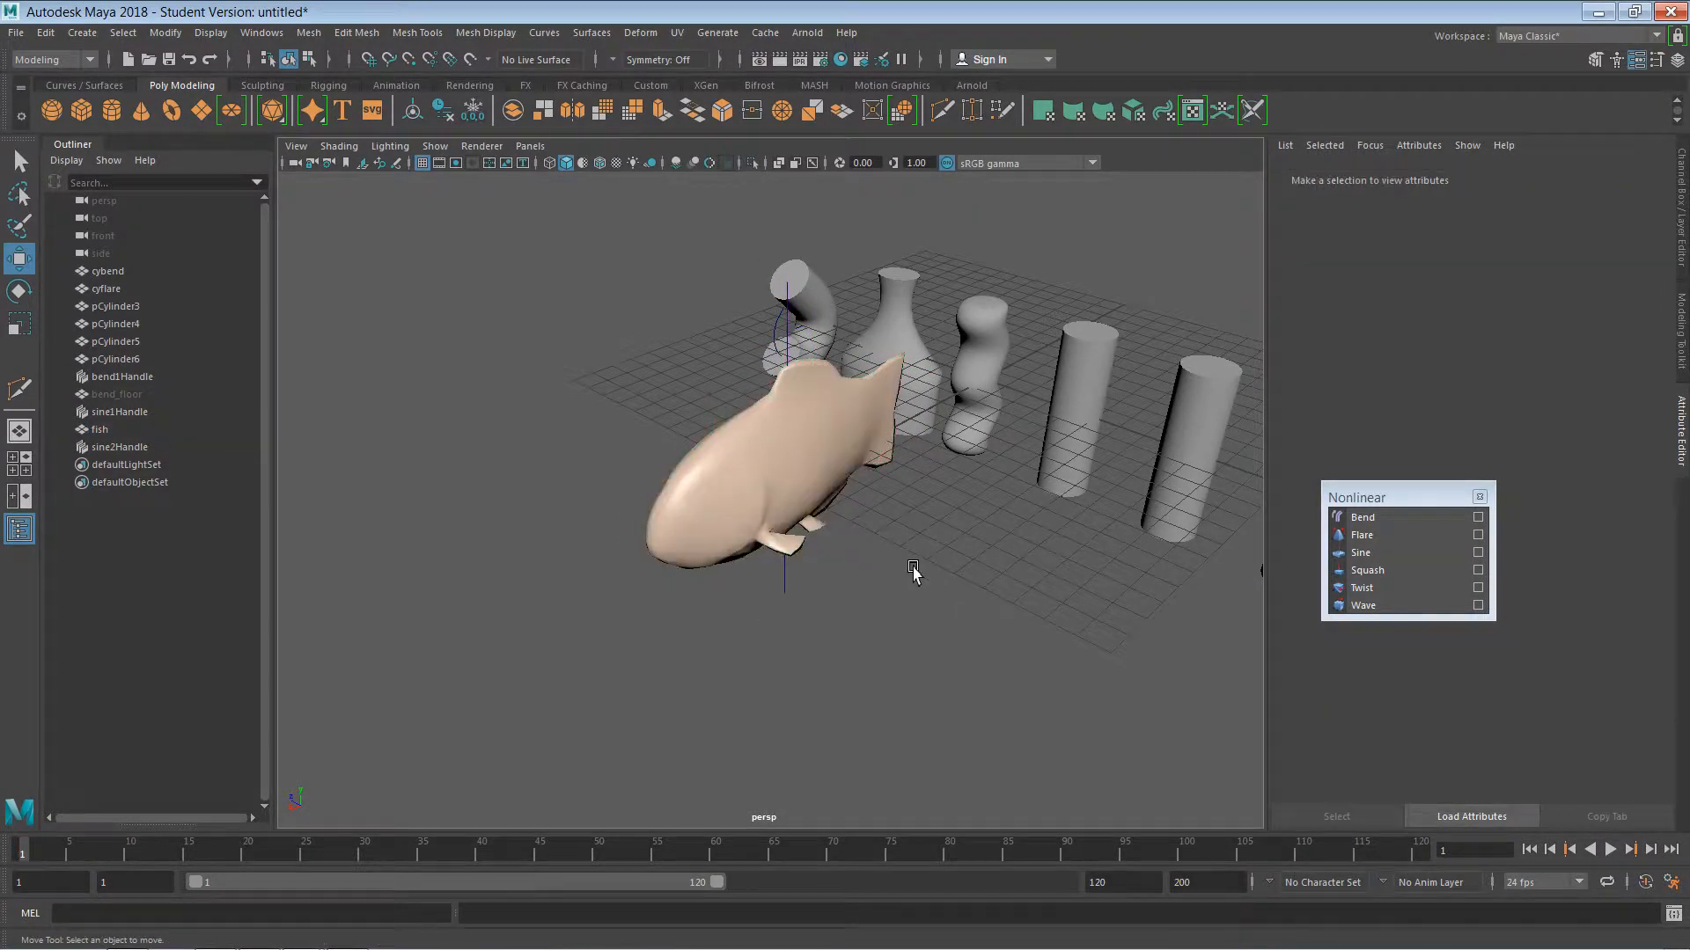
{"action": "left_click", "coordinate": [786, 587]}
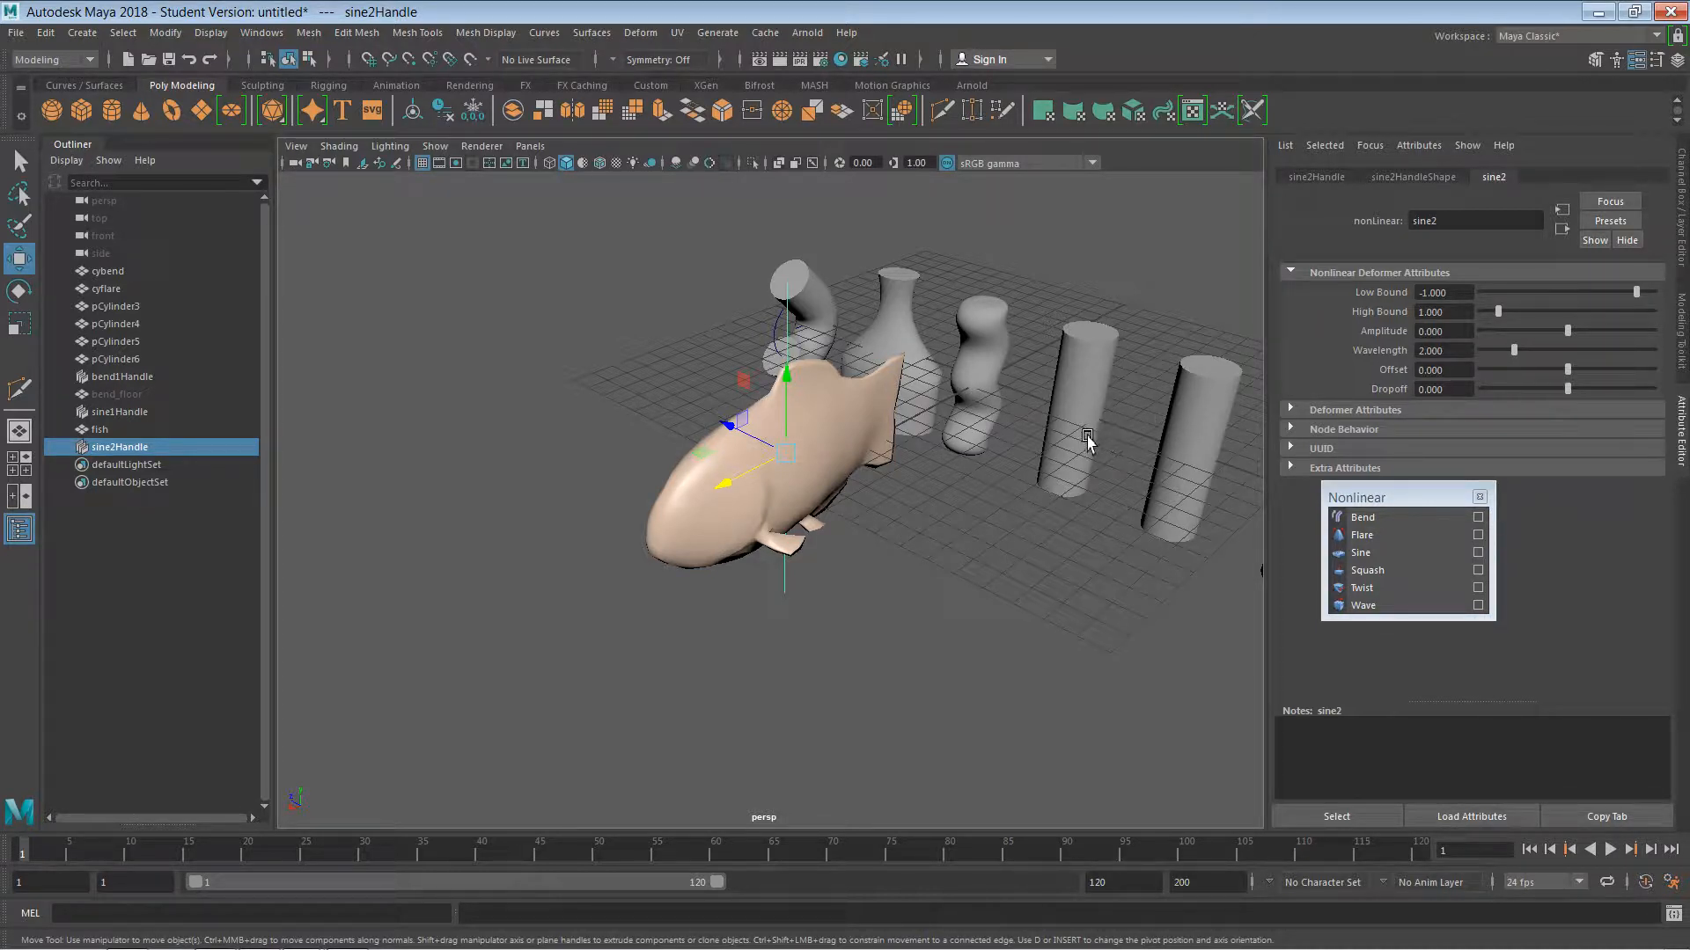
{"action": "key", "text": "r"}
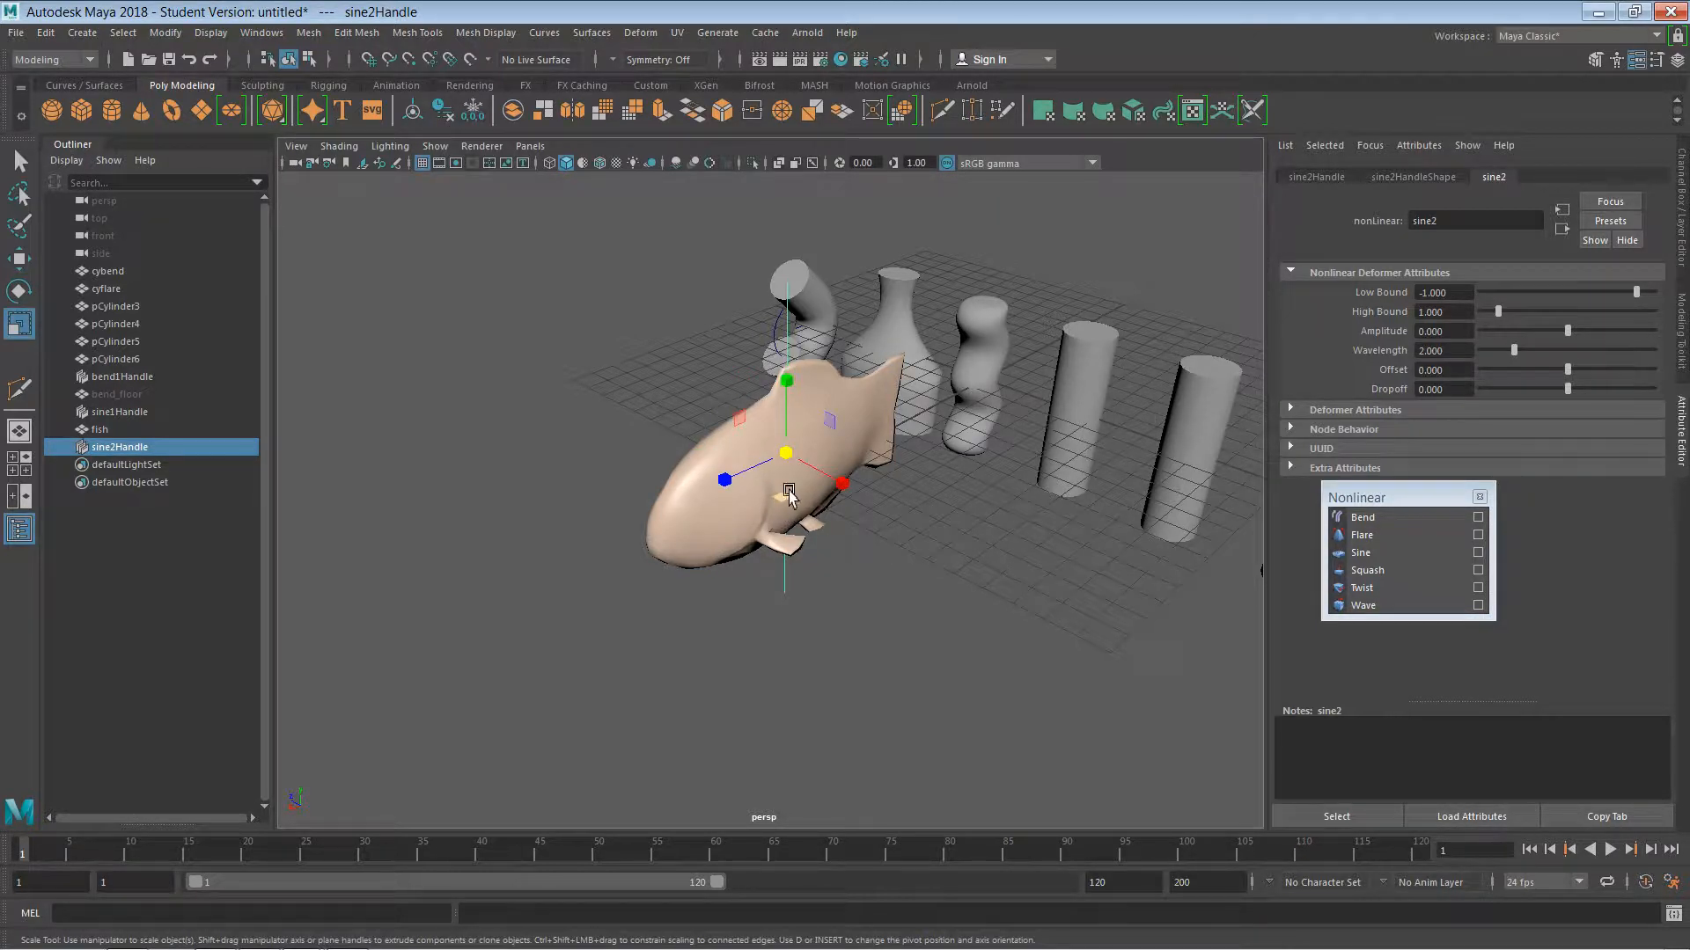
{"action": "key", "text": "e"}
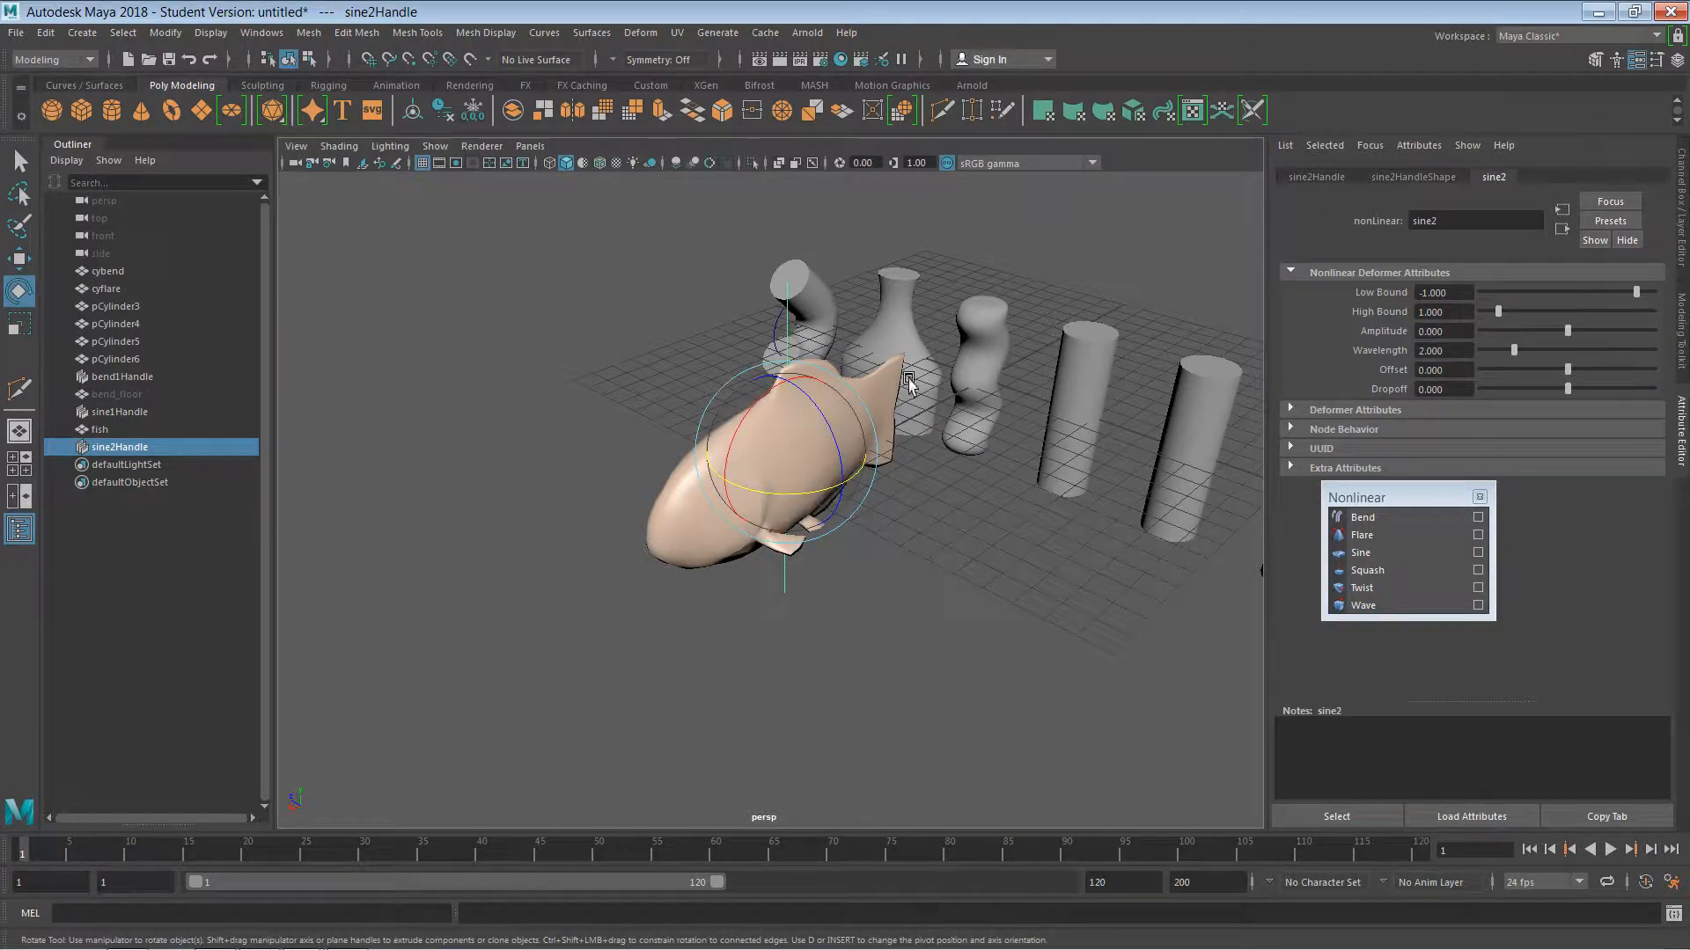
{"action": "left_click", "coordinate": [1682, 202]}
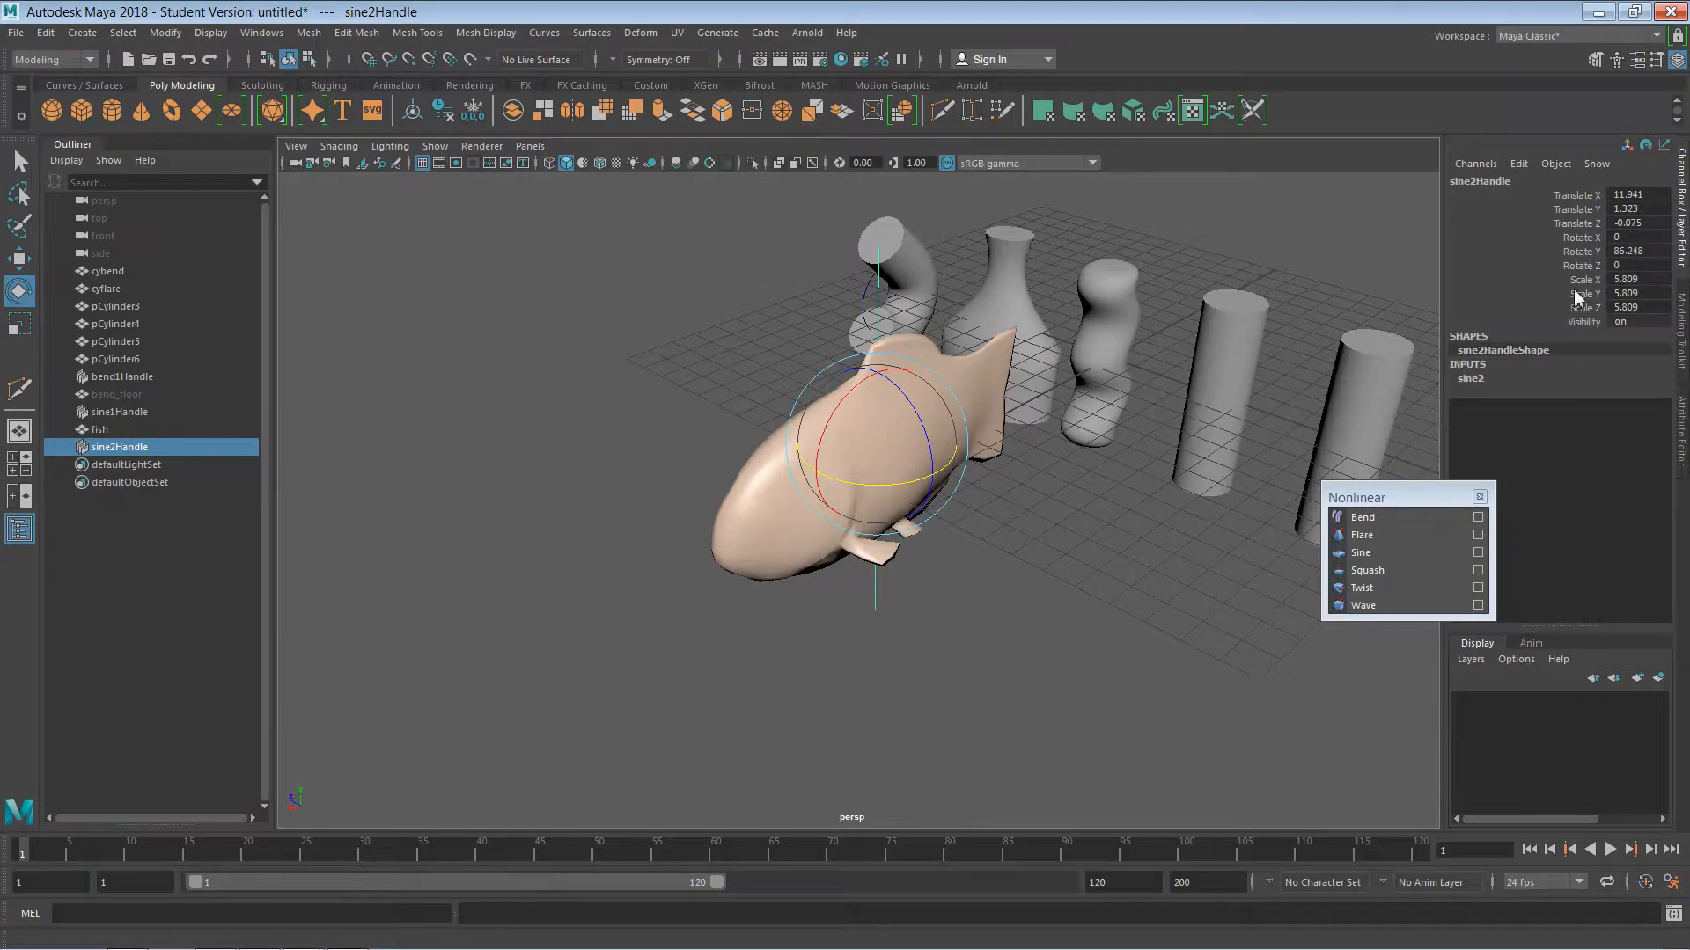
{"action": "left_click", "coordinate": [896, 620]}
{"action": "left_click", "coordinate": [881, 597]}
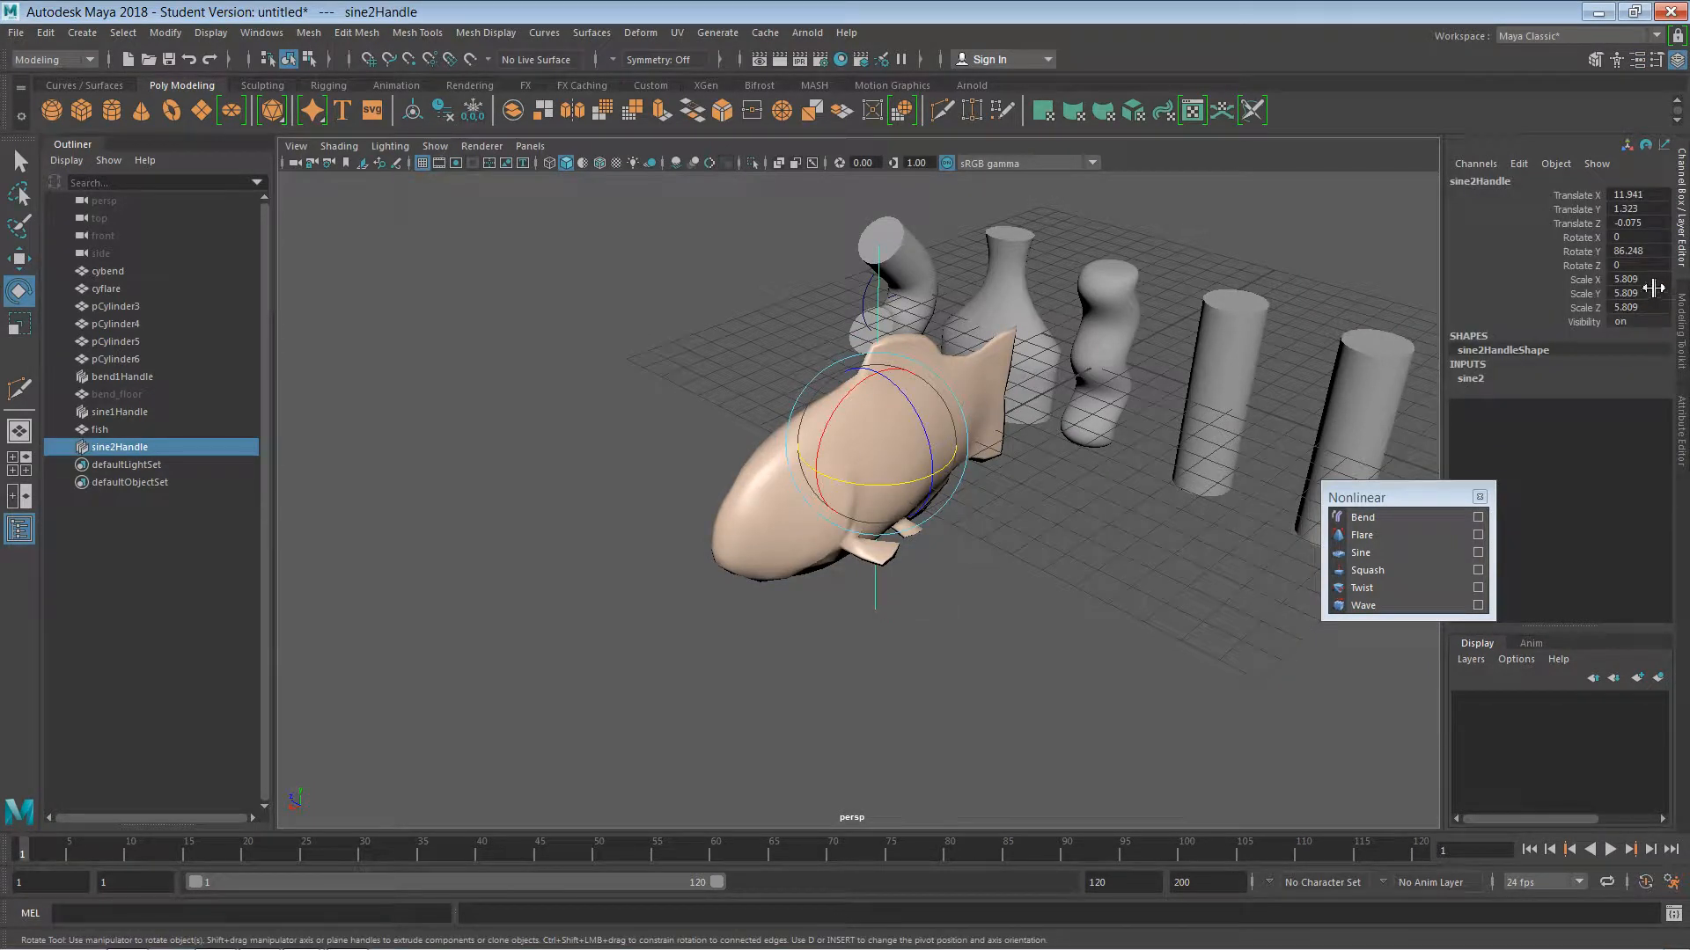
{"action": "left_click", "coordinate": [1654, 253]}
{"action": "type", "text": "90"}
{"action": "key", "text": "Return"}
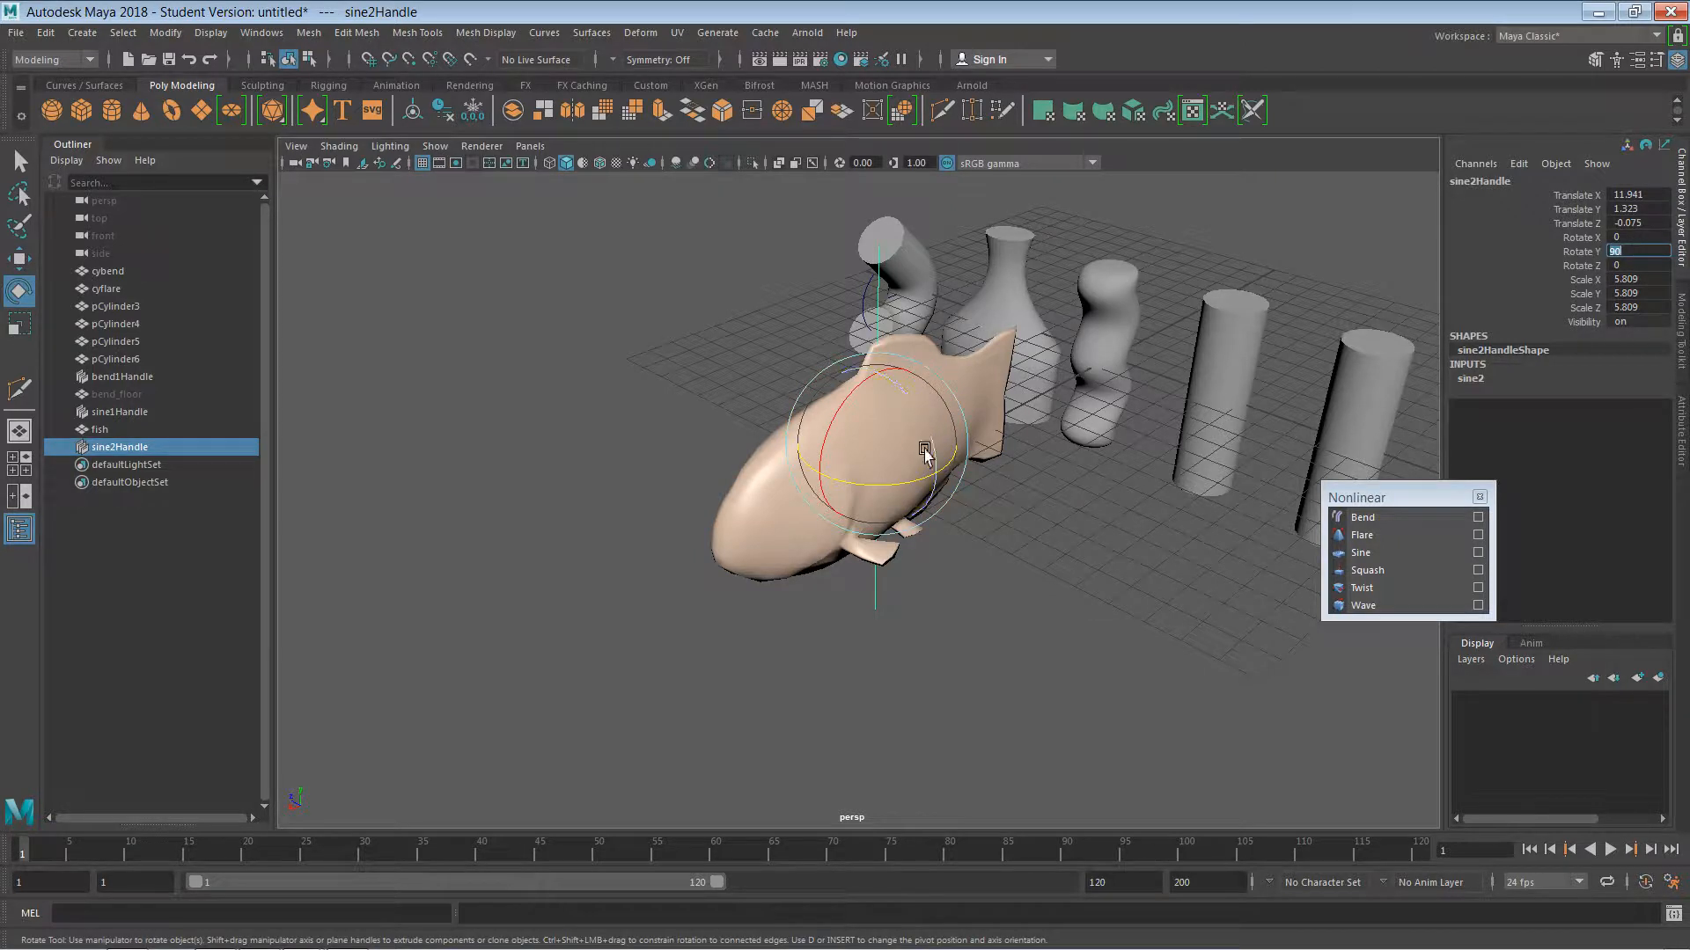
- Set the Rotate Z of the fish's sine handle sine2Handle to 90 and check its orientation against the fish
{"action": "left_click", "coordinate": [1639, 267]}
{"action": "type", "text": "90"}
{"action": "key", "text": "Return"}
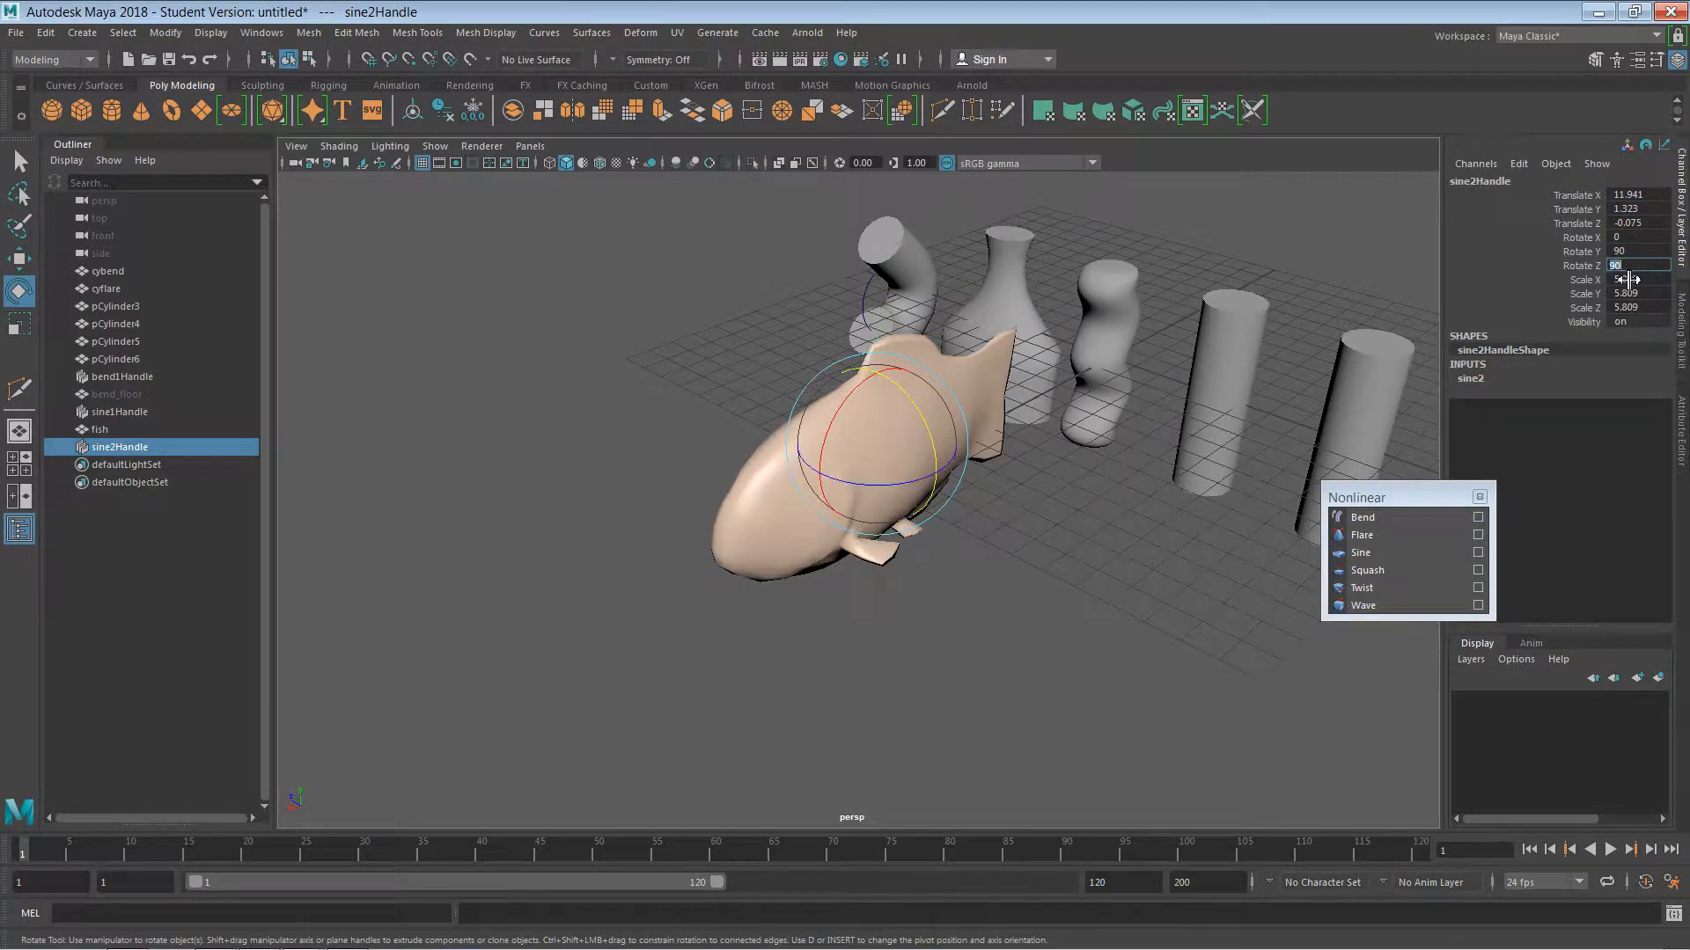
{"action": "left_click", "coordinate": [983, 576]}
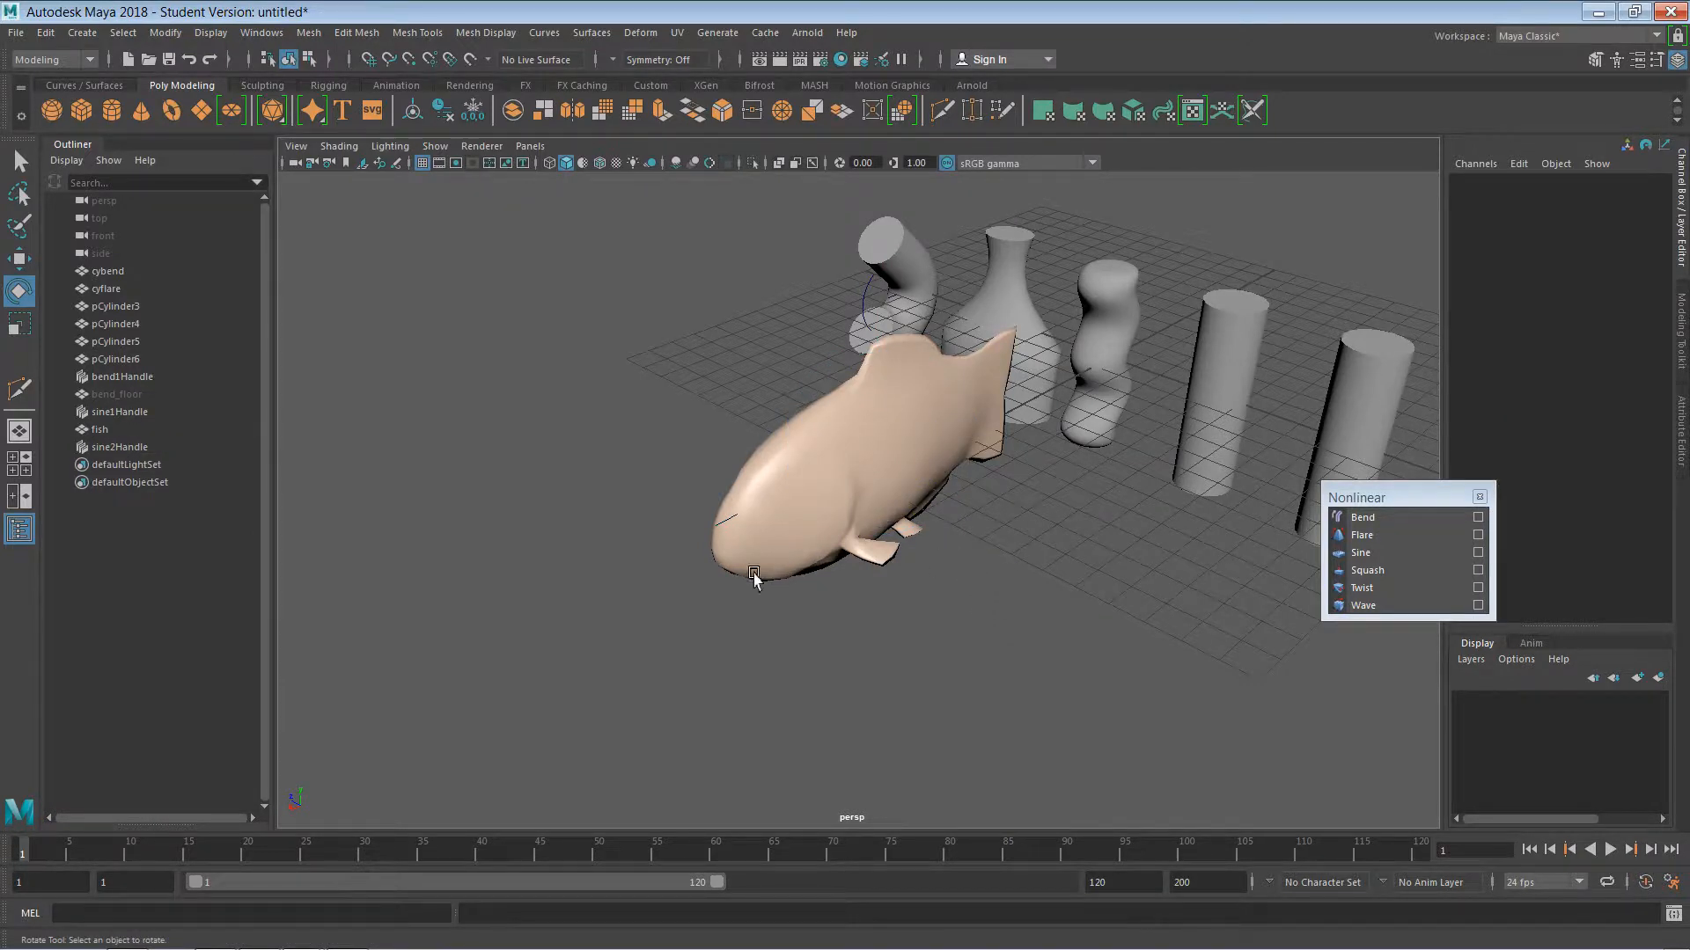
{"action": "left_click", "coordinate": [719, 532]}
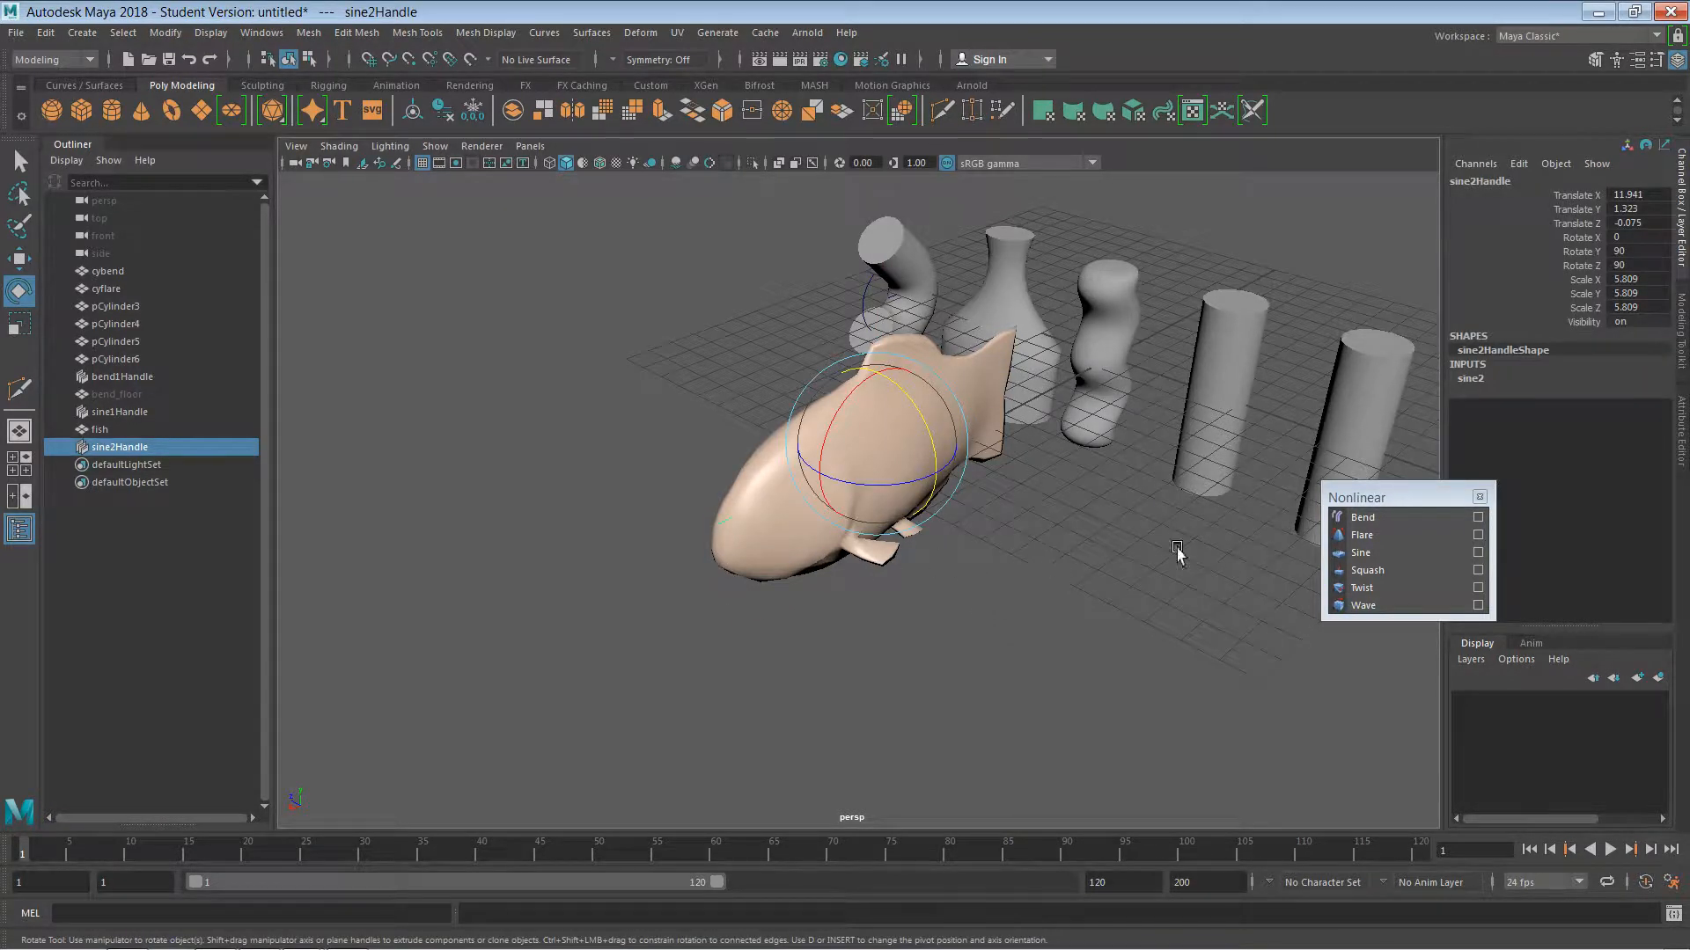
- Bend the fish with its sine2 deformer: Amplitude about 0.361, Wavelength about 4.029, Offset about -8.454 and Dropoff 1
{"action": "left_click", "coordinate": [839, 538]}
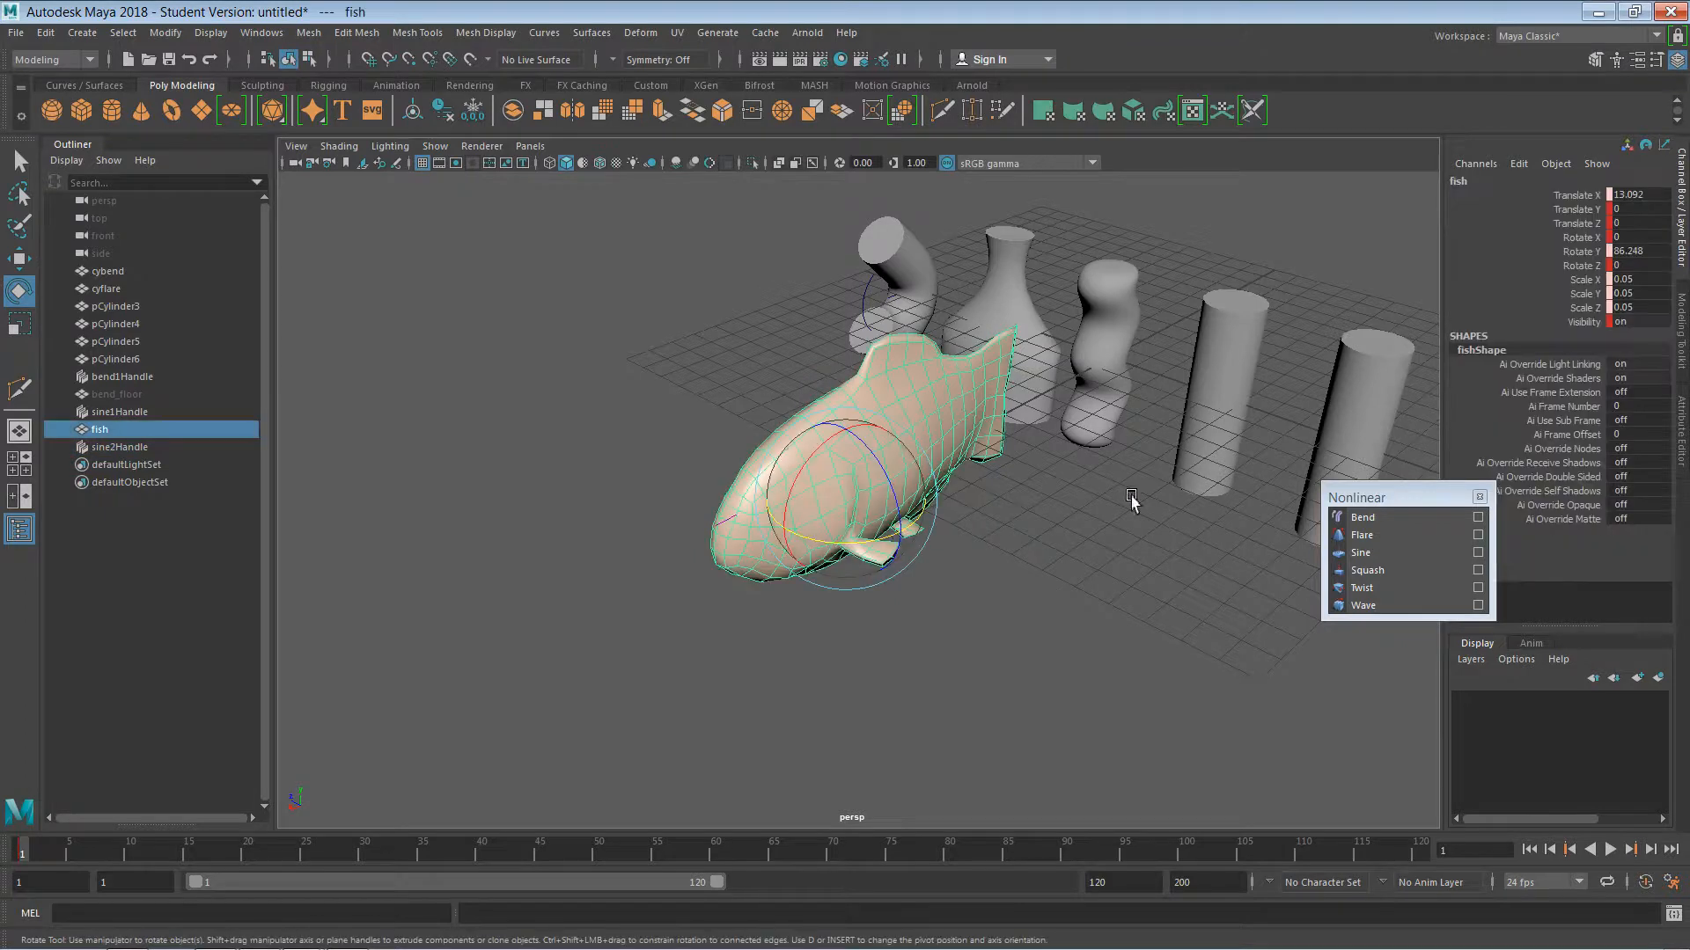
{"action": "left_click", "coordinate": [1681, 429]}
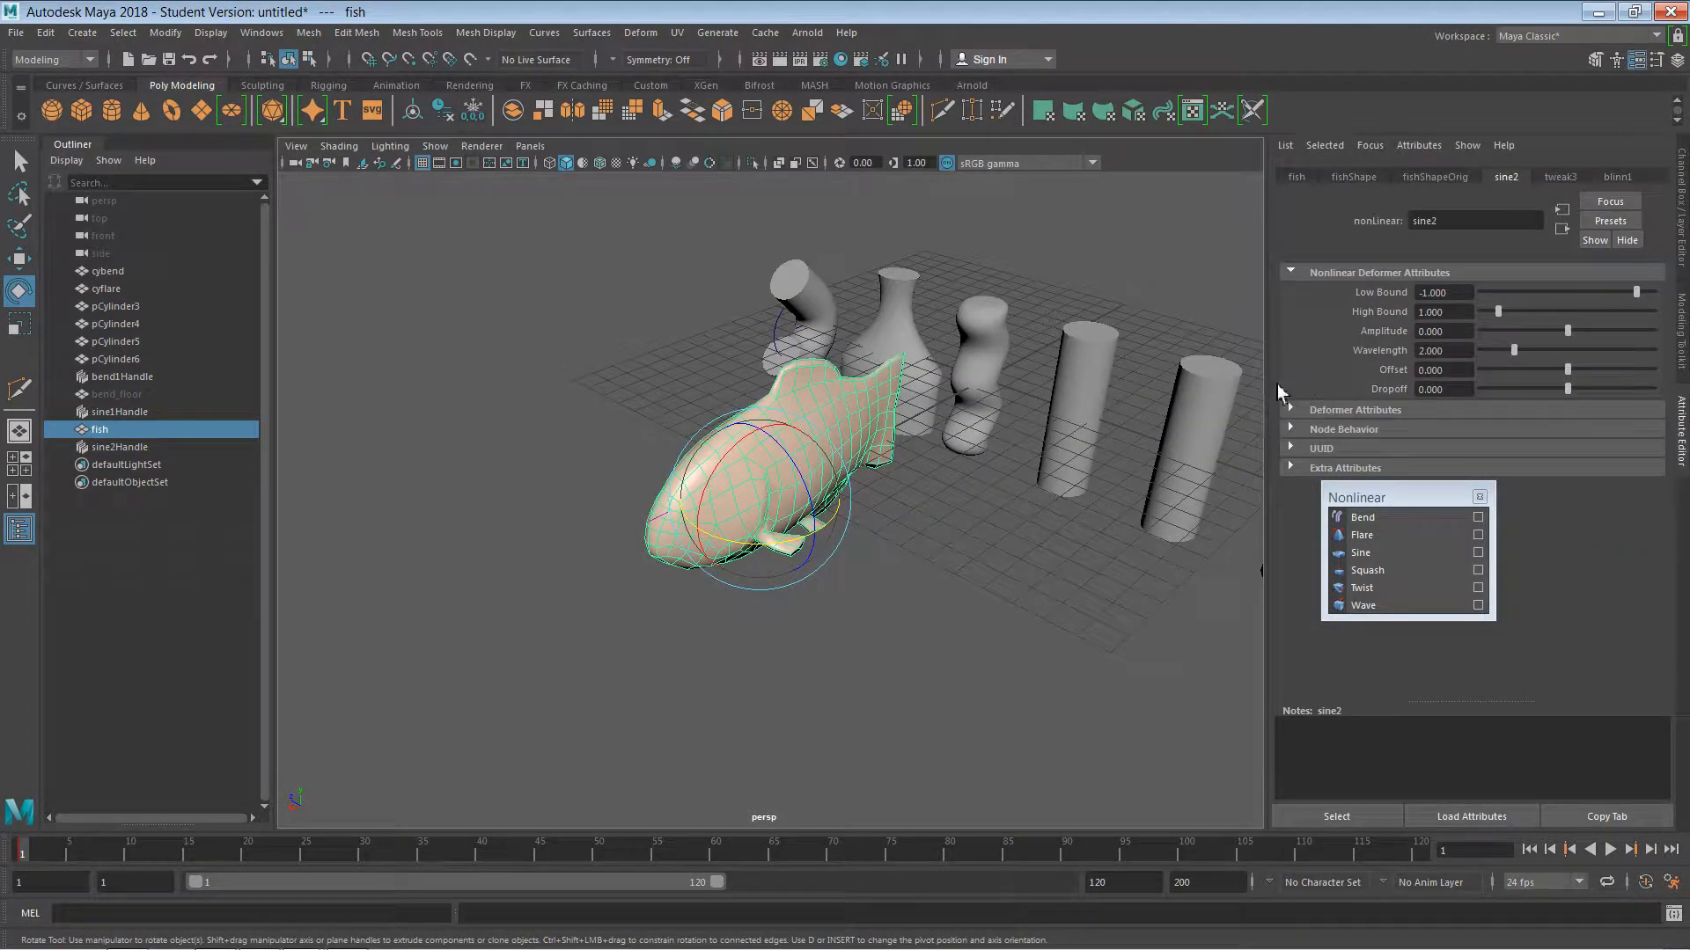
{"action": "left_click_drag", "start_coordinate": [1574, 375], "coordinate": [1454, 398]}
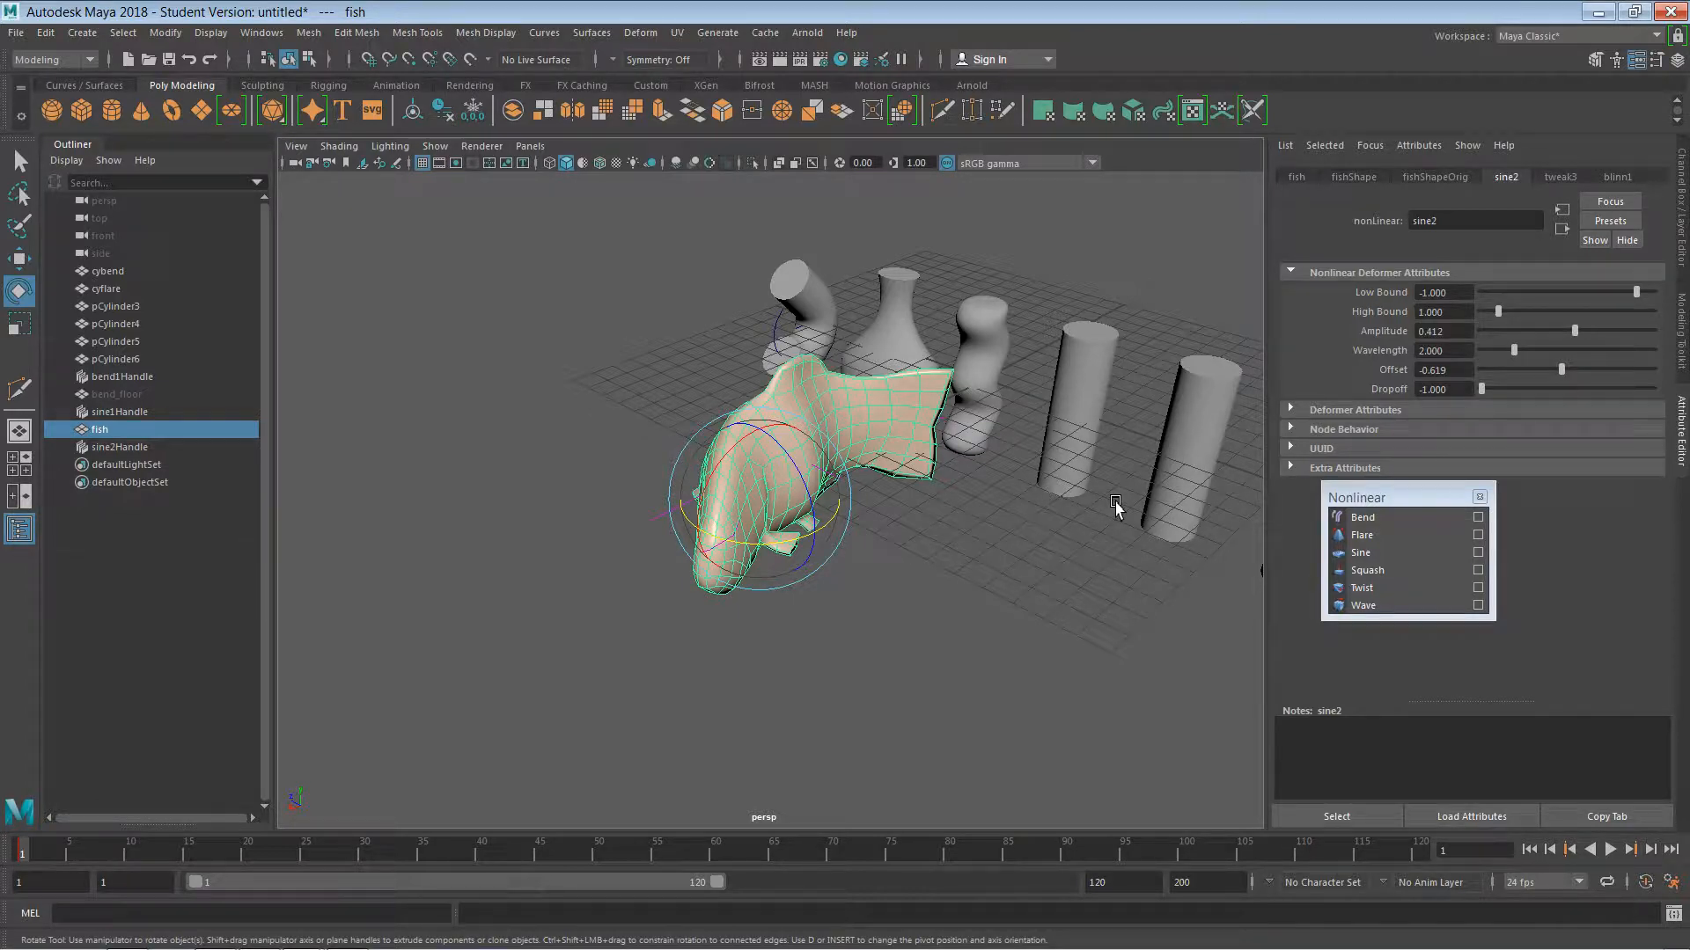
{"action": "left_click_drag", "start_coordinate": [870, 661], "coordinate": [797, 610], "text": "alt"}
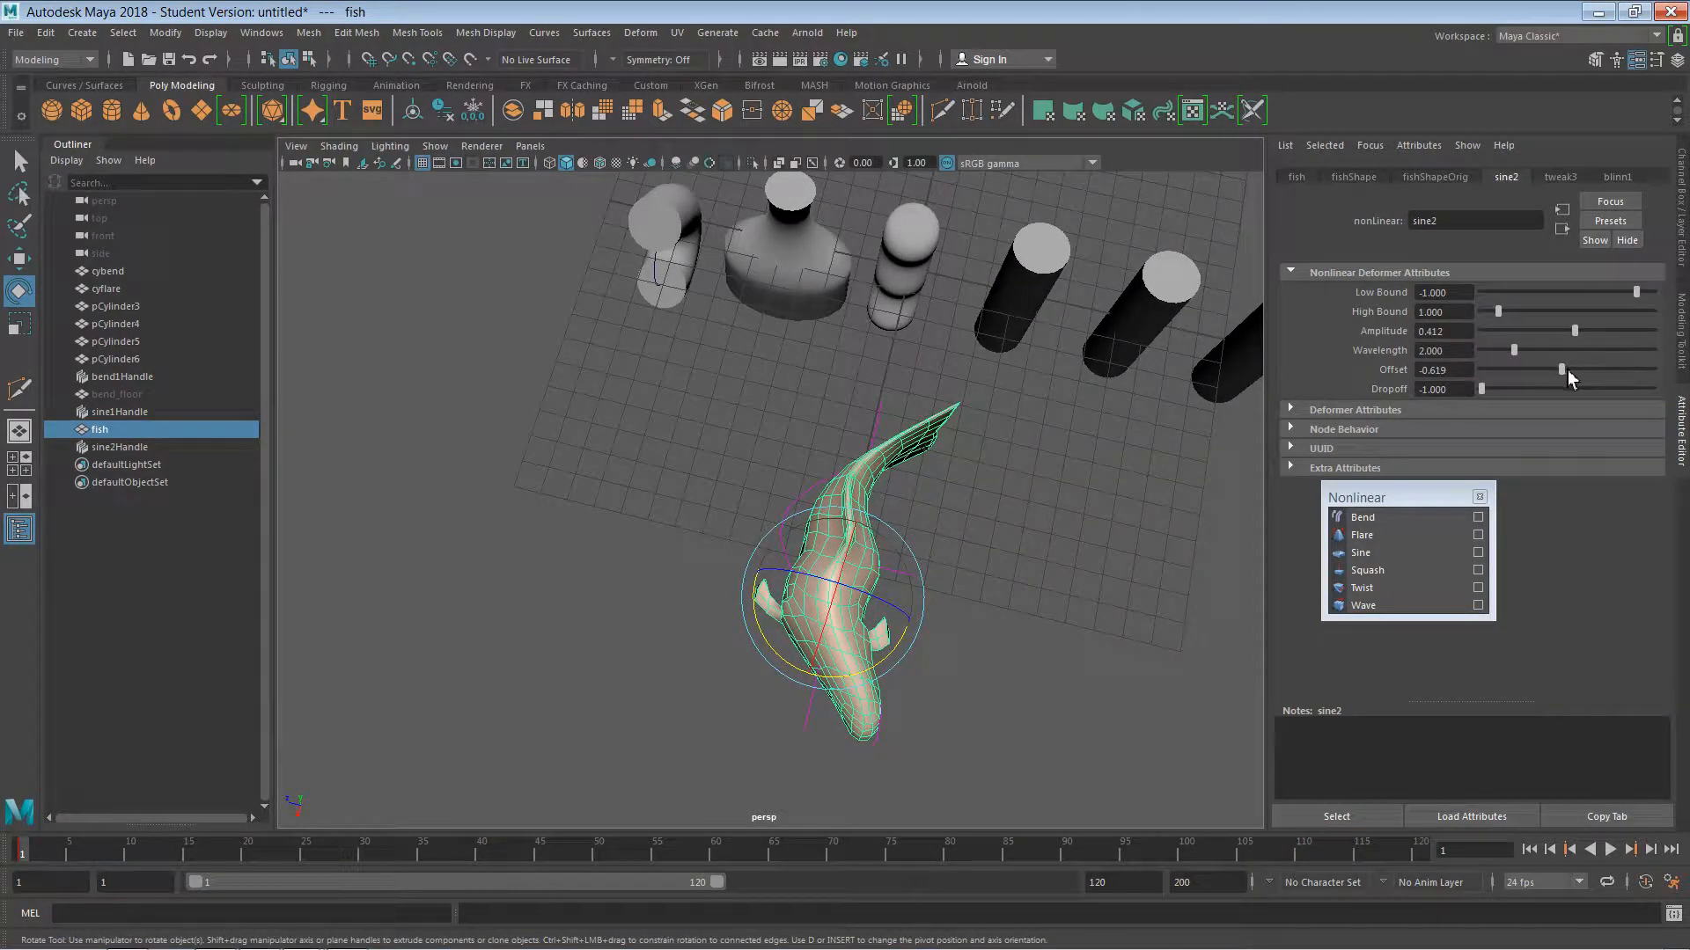
{"action": "left_click_drag", "start_coordinate": [1563, 370], "coordinate": [1657, 387]}
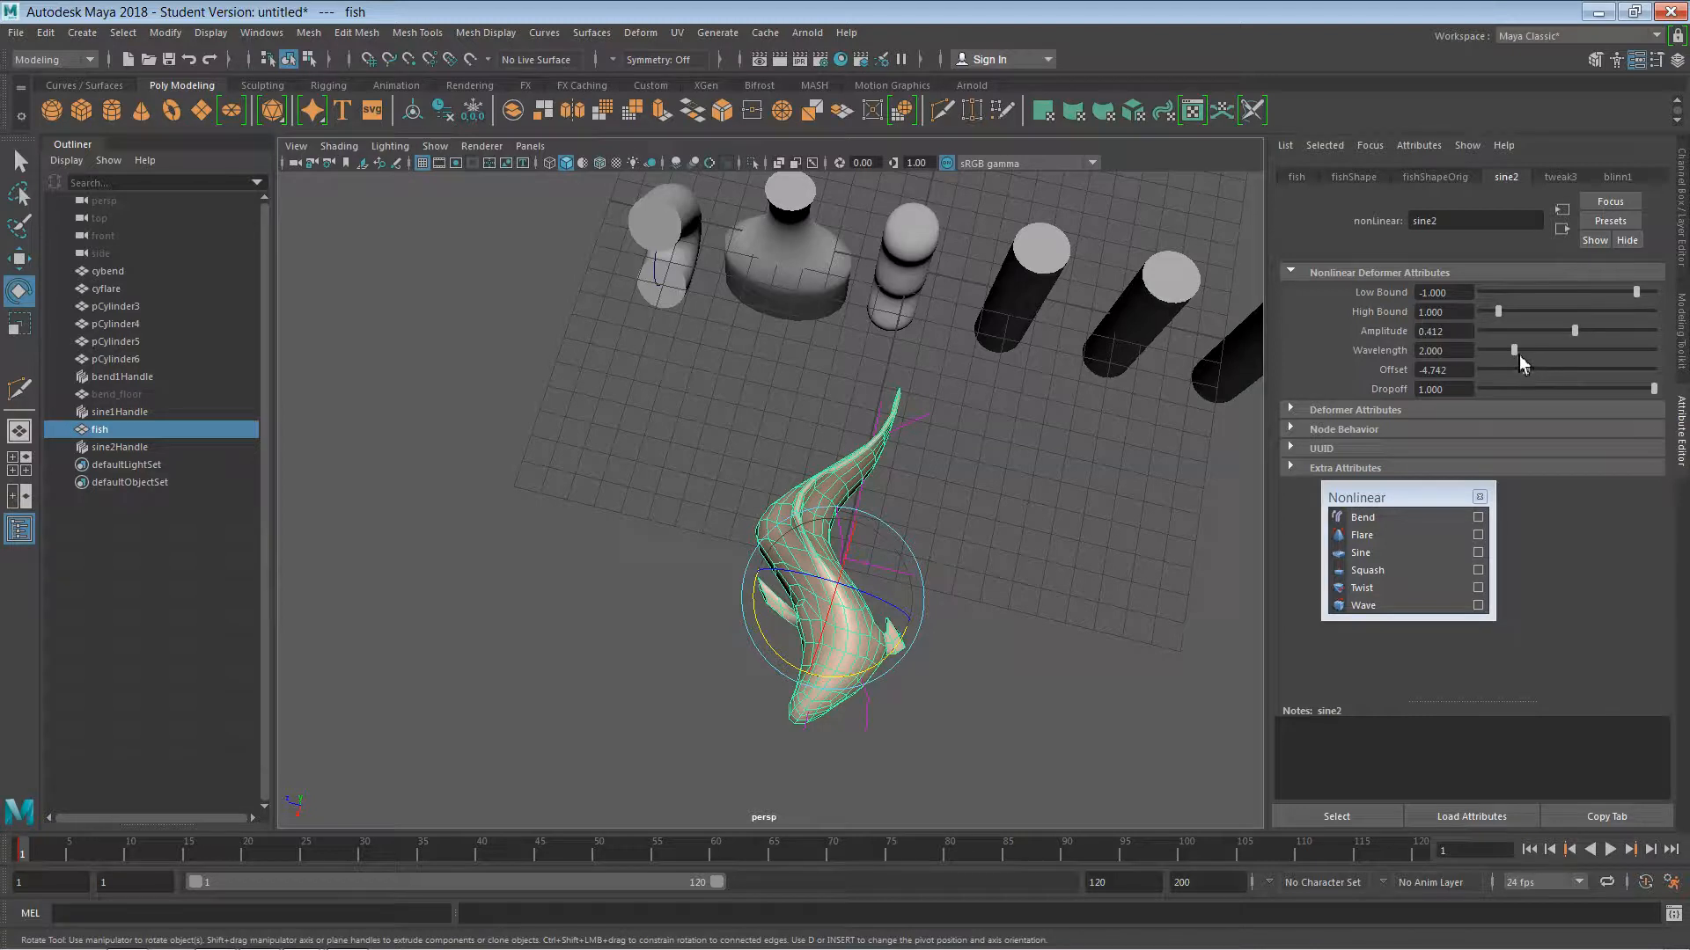
{"action": "left_click_drag", "start_coordinate": [1519, 355], "coordinate": [1483, 387]}
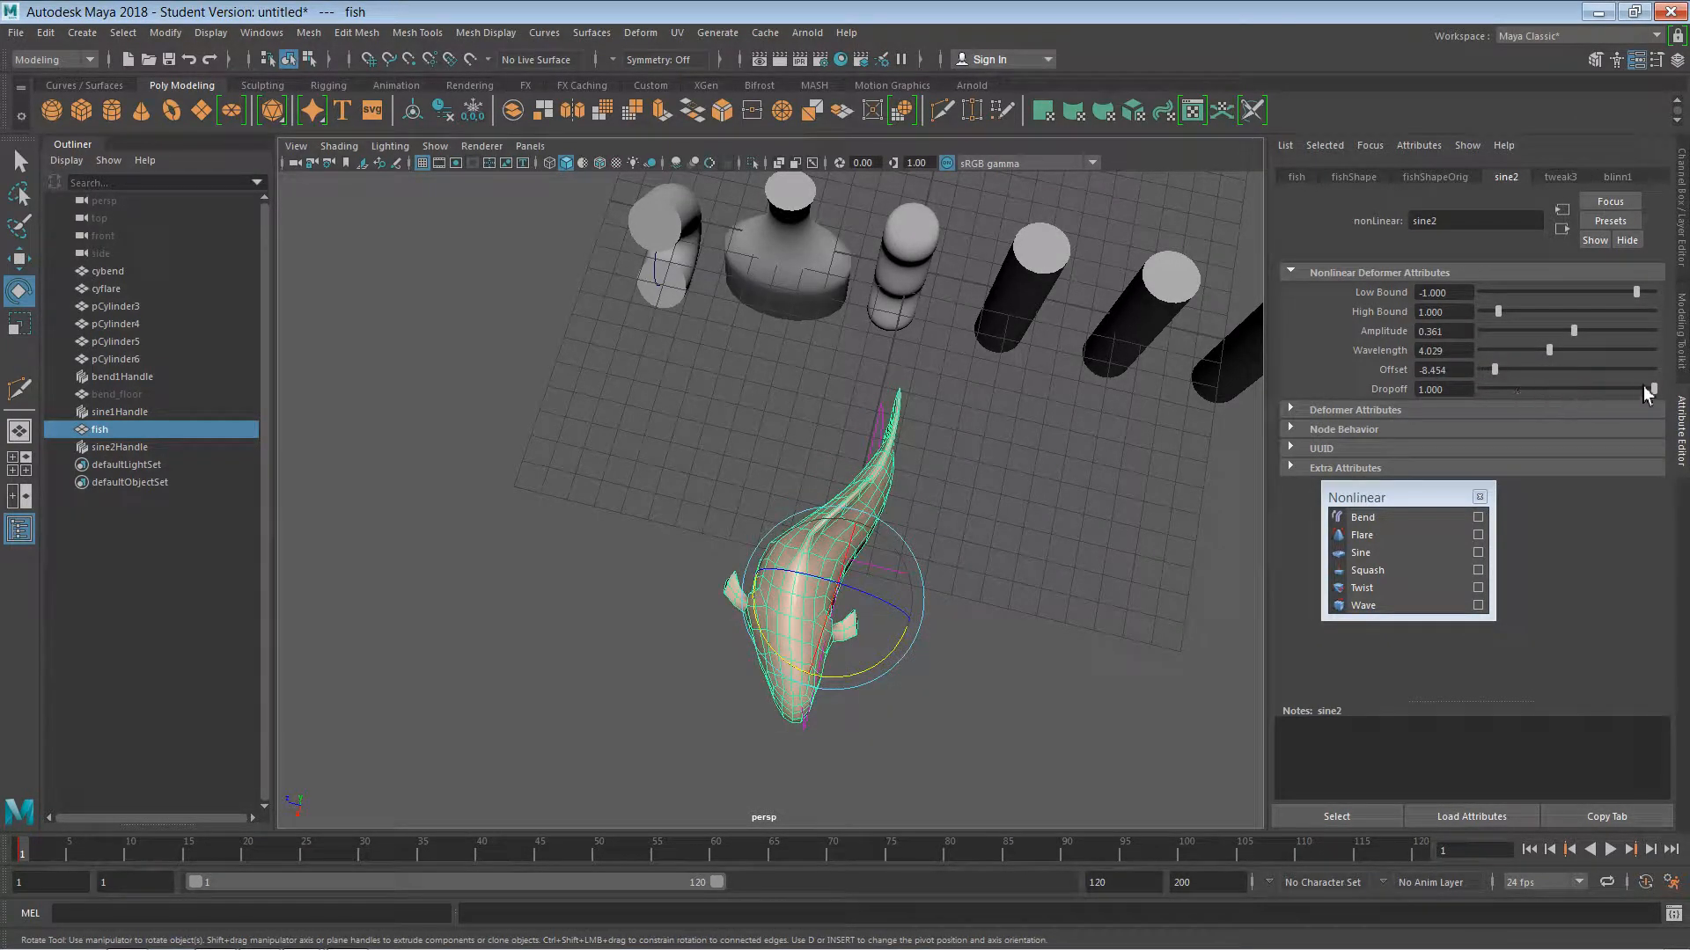
- Set the Dropoff of the fish's sine2 deformer to 0 and its Offset to about -8.351
{"action": "left_click_drag", "start_coordinate": [1647, 393], "coordinate": [1449, 398]}
{"action": "left_click", "coordinate": [1547, 389]}
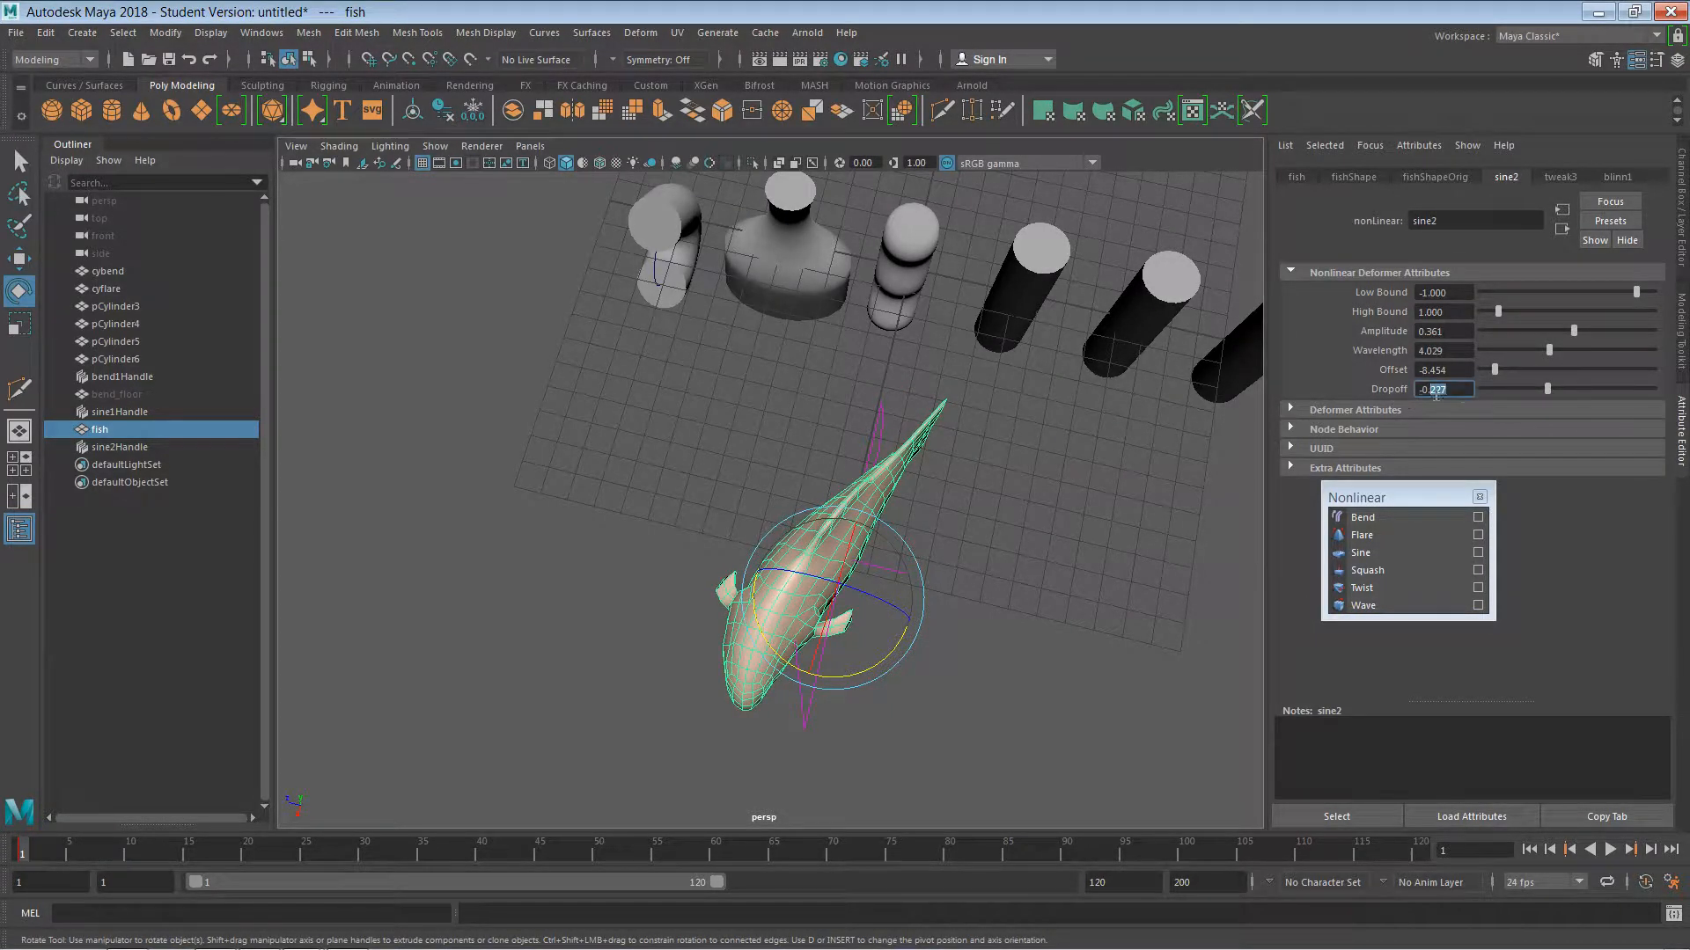
{"action": "type", "text": "0"}
{"action": "key", "text": "Return"}
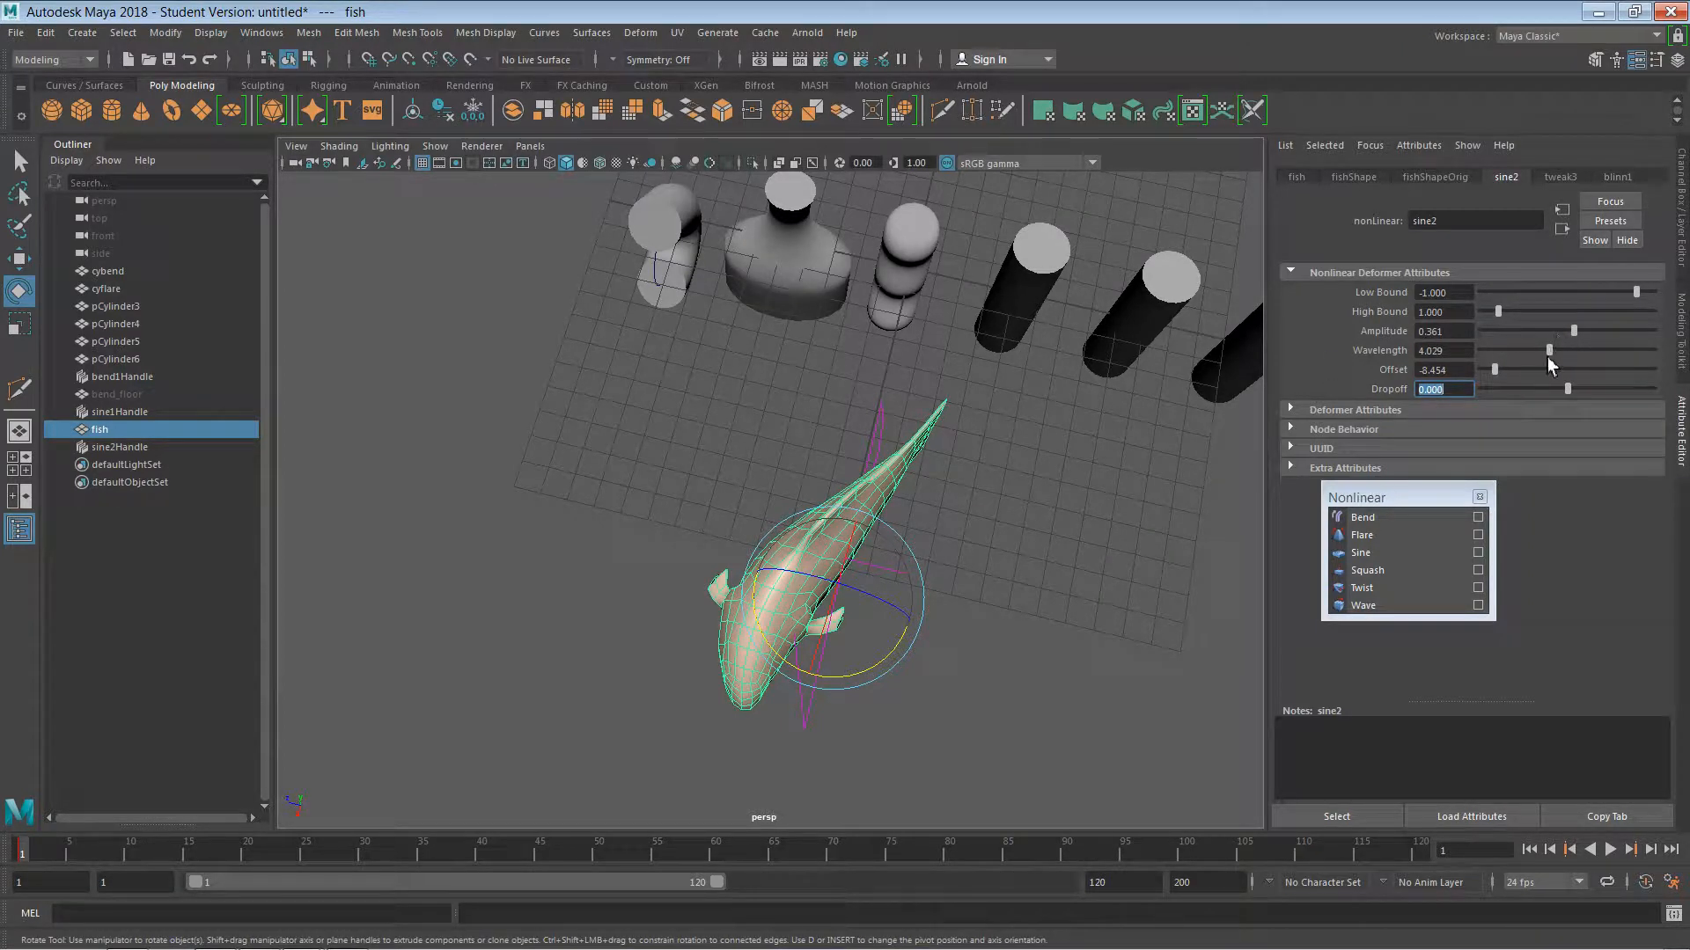
{"action": "mouse_move", "coordinate": [1503, 373]}
{"action": "left_mouse_down"}
{"action": "mouse_move", "coordinate": [1524, 373]}
{"action": "mouse_move", "coordinate": [1469, 388]}
{"action": "mouse_move", "coordinate": [1636, 380]}
{"action": "mouse_move", "coordinate": [1496, 388]}
{"action": "left_mouse_up"}
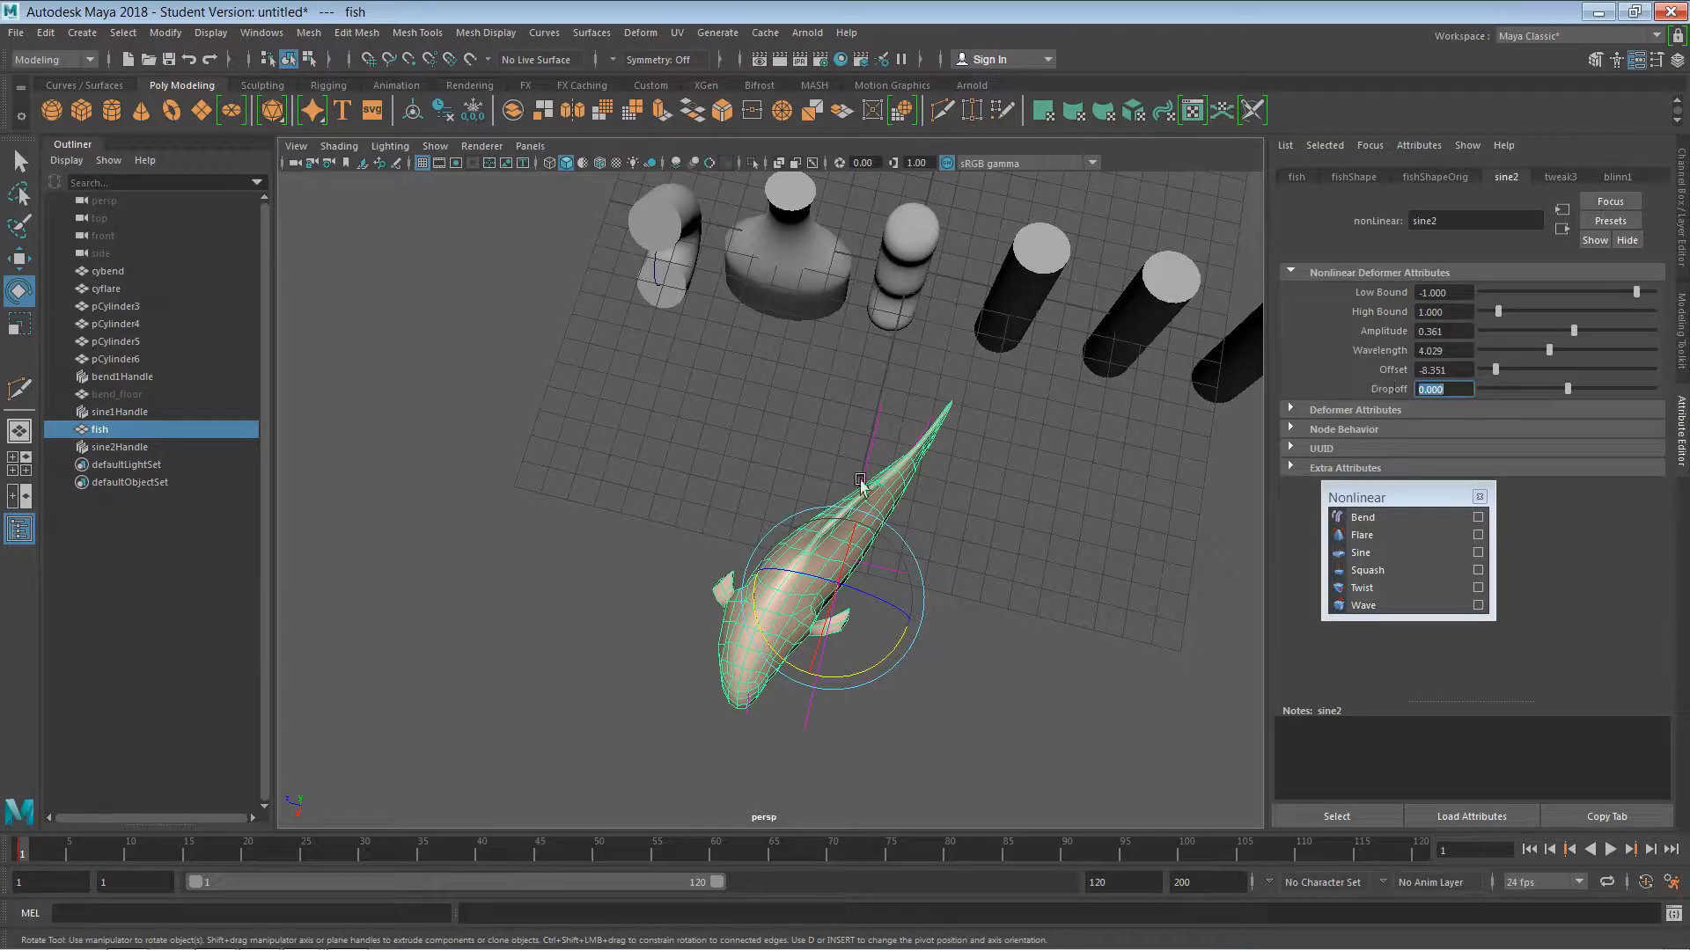
{"action": "mouse_move", "coordinate": [929, 607]}
{"action": "left_mouse_down", "text": "alt"}
{"action": "mouse_move", "coordinate": [887, 558]}
{"action": "mouse_move", "coordinate": [850, 559]}
{"action": "mouse_move", "coordinate": [947, 577]}
{"action": "mouse_move", "coordinate": [930, 613]}
{"action": "left_mouse_up", "text": "alt"}
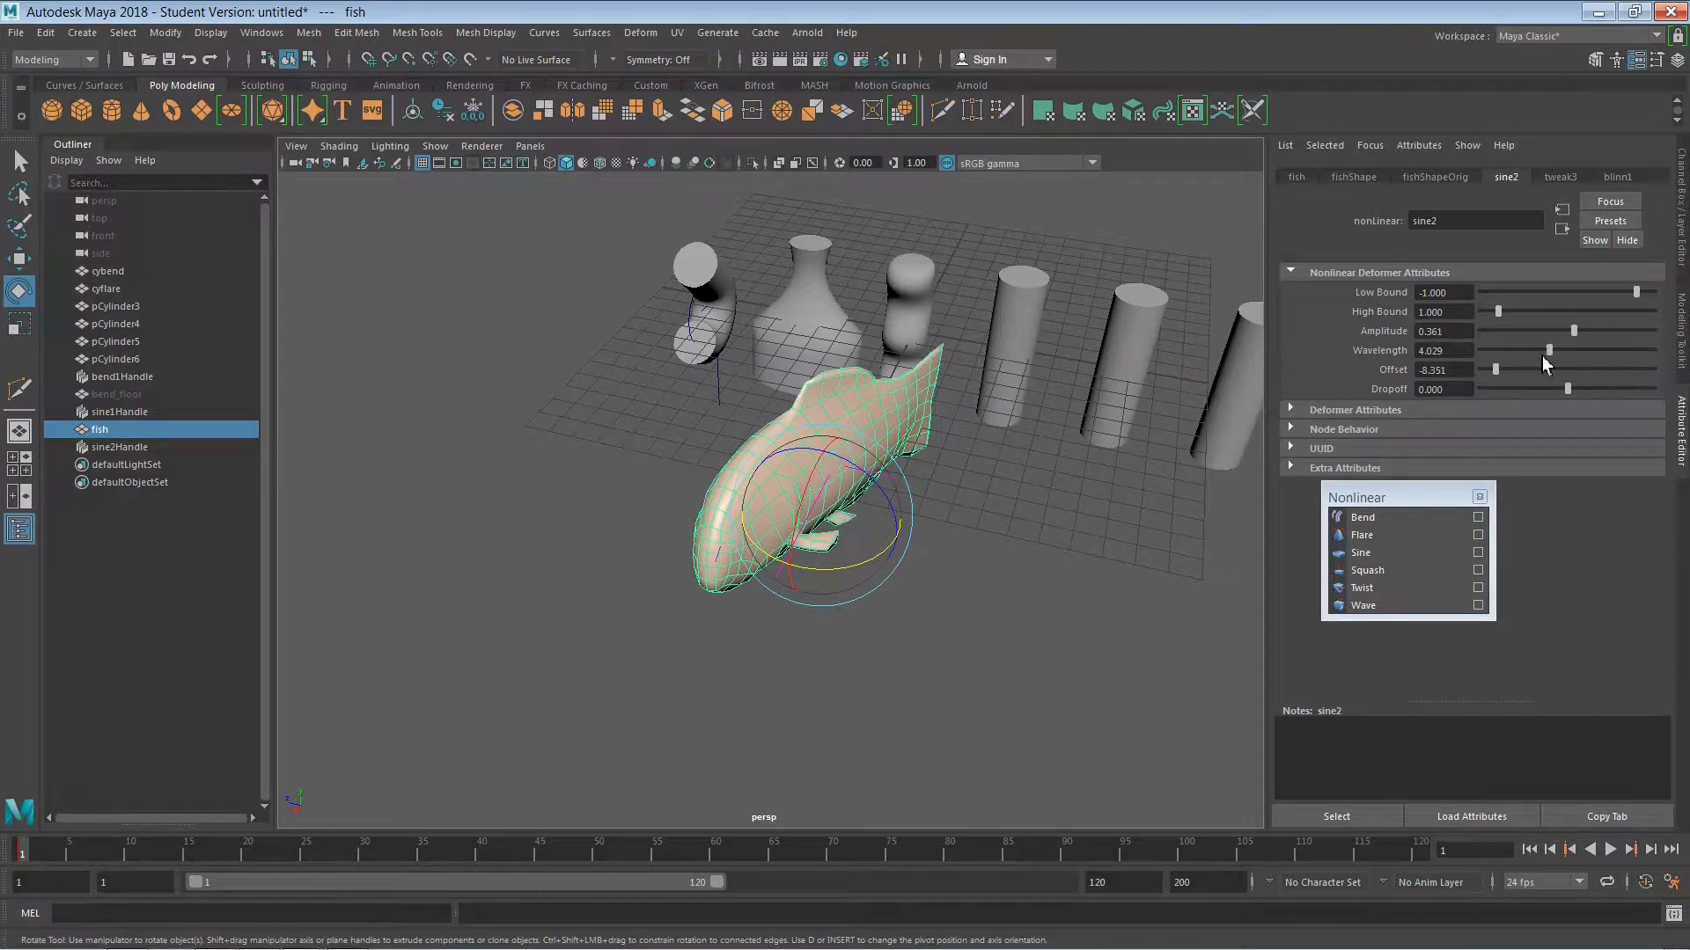
- Try a Wavelength of about 3.978 and an Offset of -10 on the fish's sine2, keying the Offset at frame 1
{"action": "left_click_drag", "start_coordinate": [1556, 359], "coordinate": [1481, 379]}
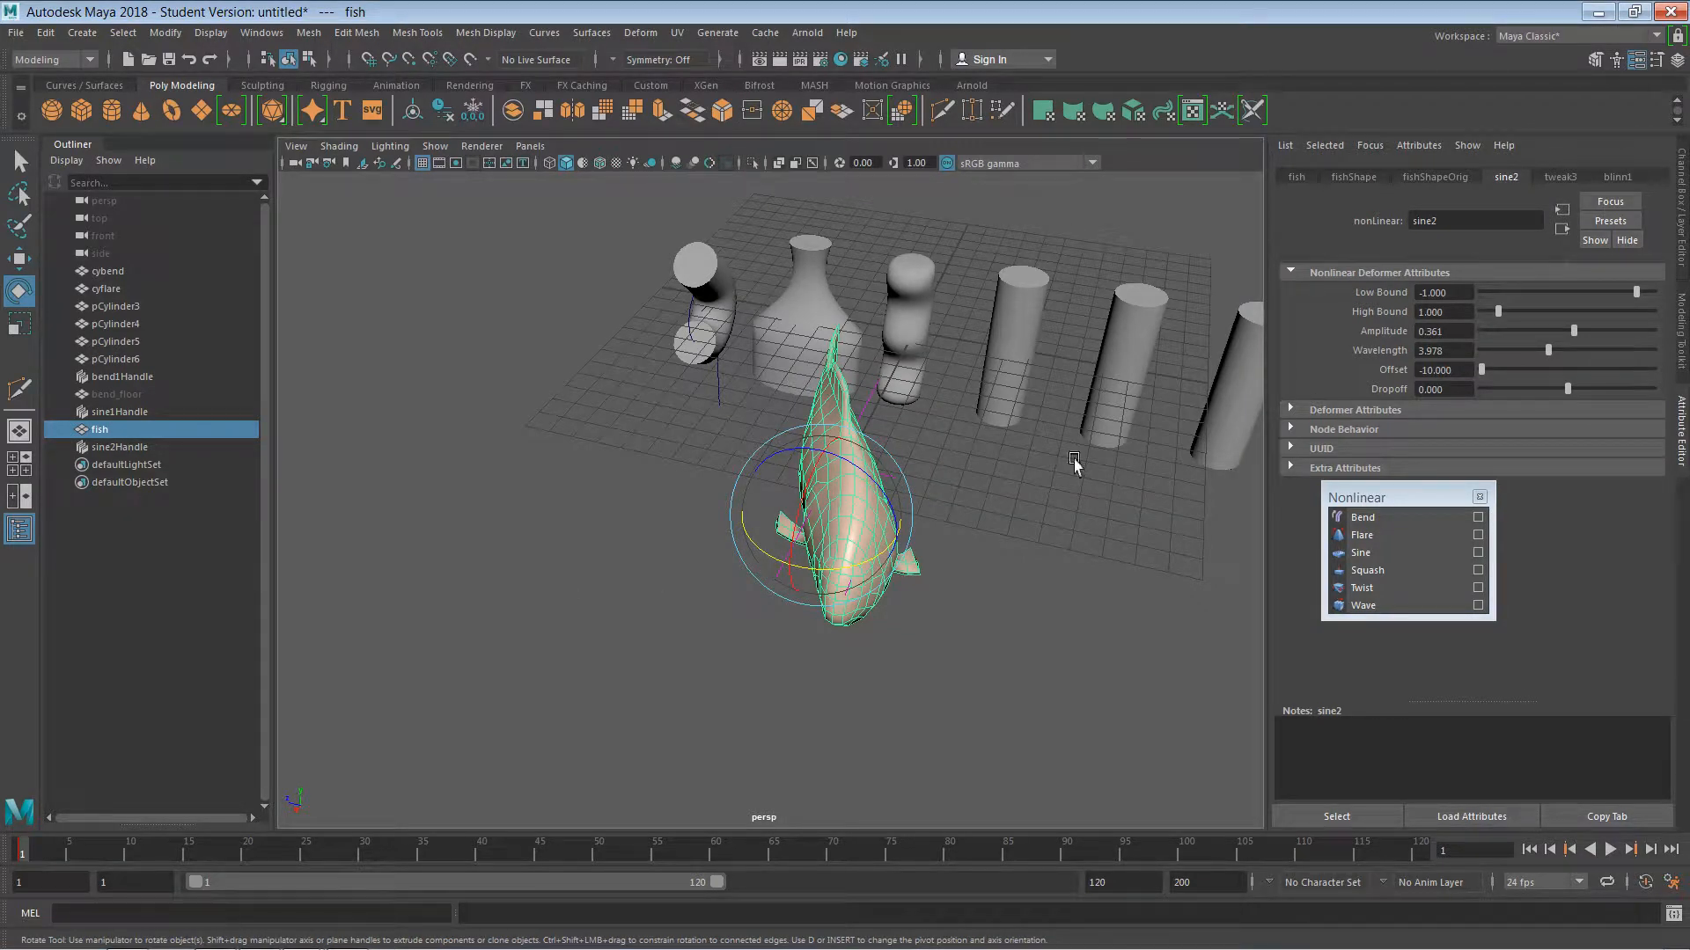
{"action": "right_click", "coordinate": [1399, 373]}
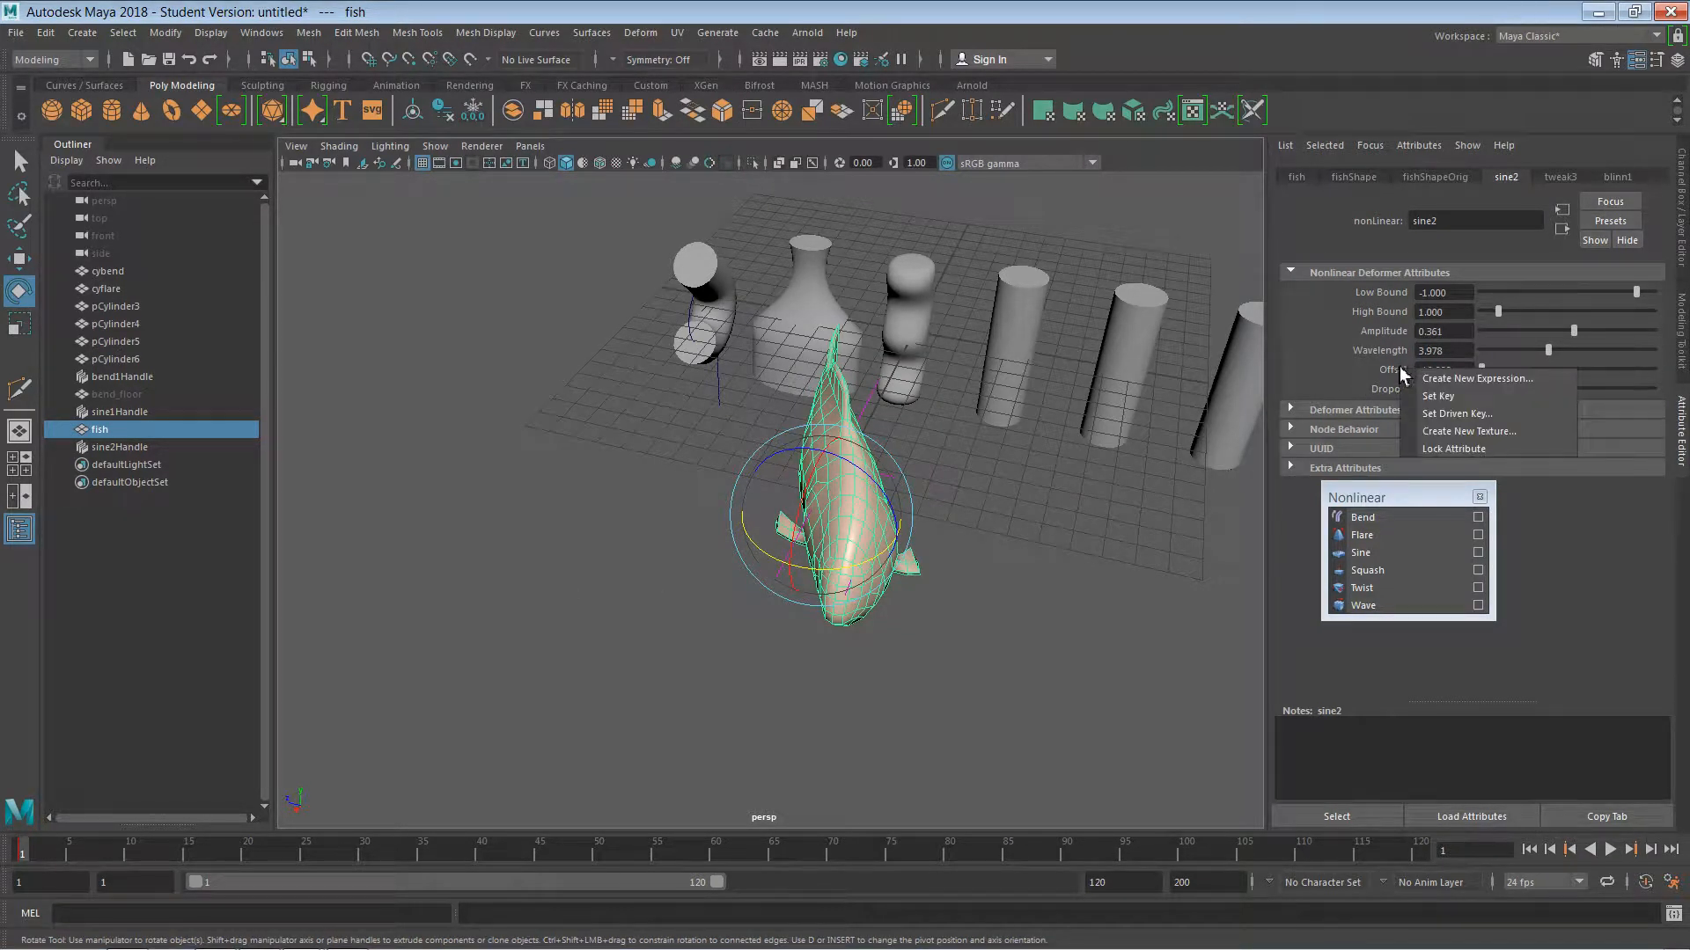
{"action": "left_click", "coordinate": [1445, 387]}
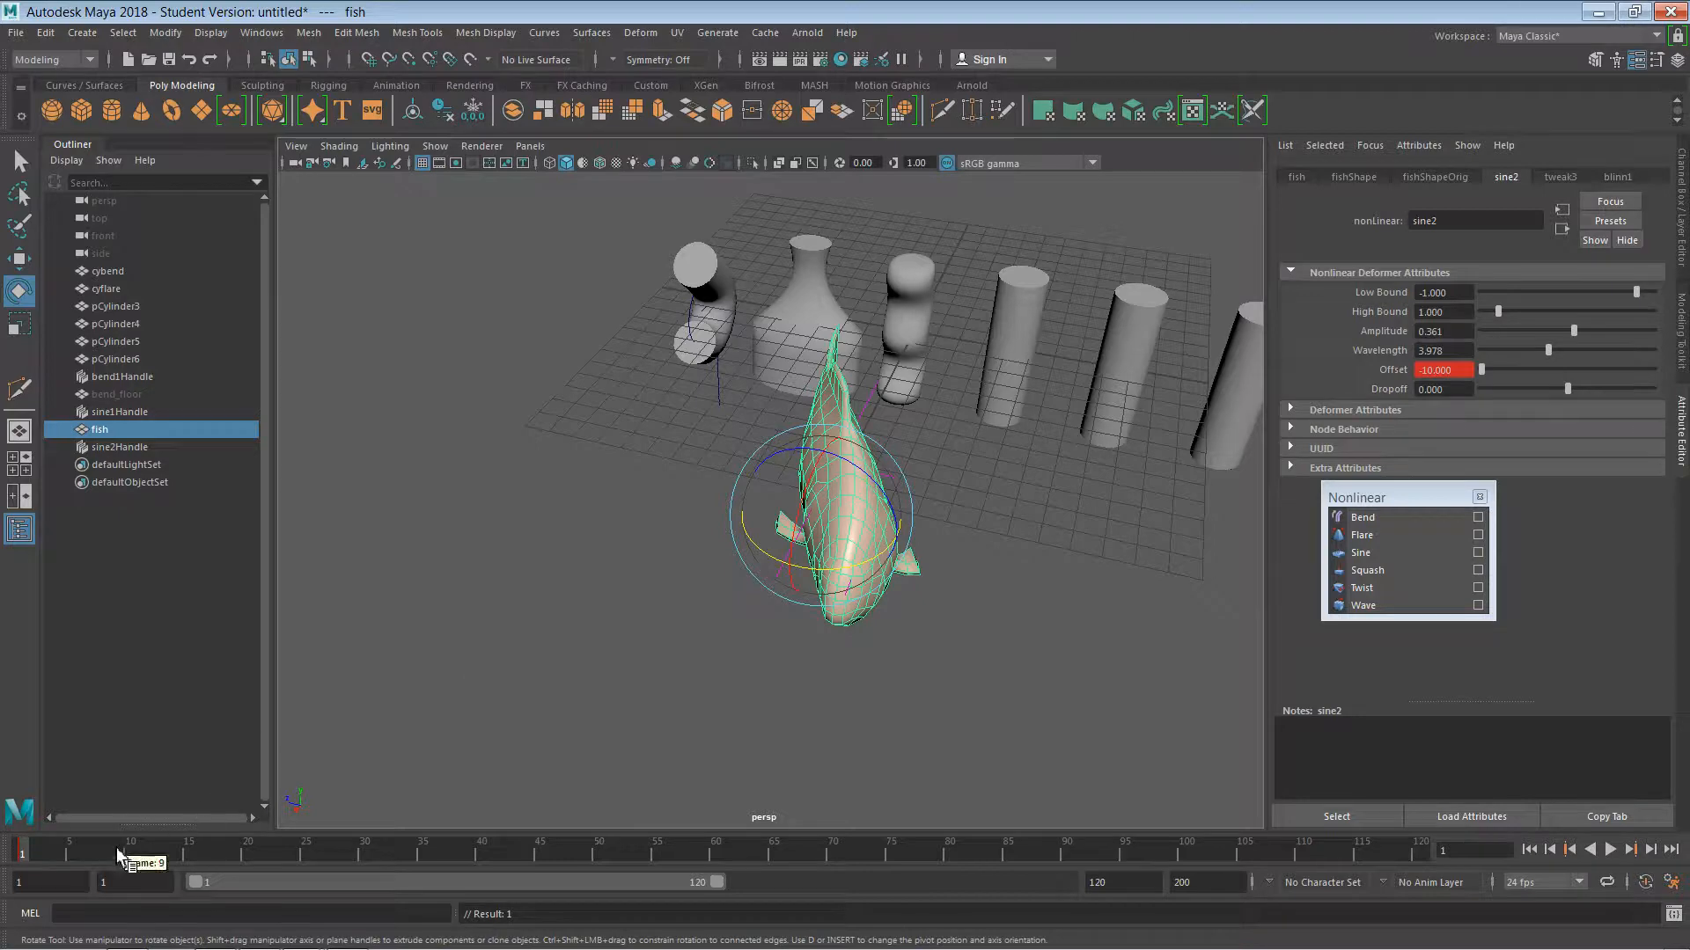
{"action": "left_click_drag", "start_coordinate": [113, 859], "coordinate": [18, 867]}
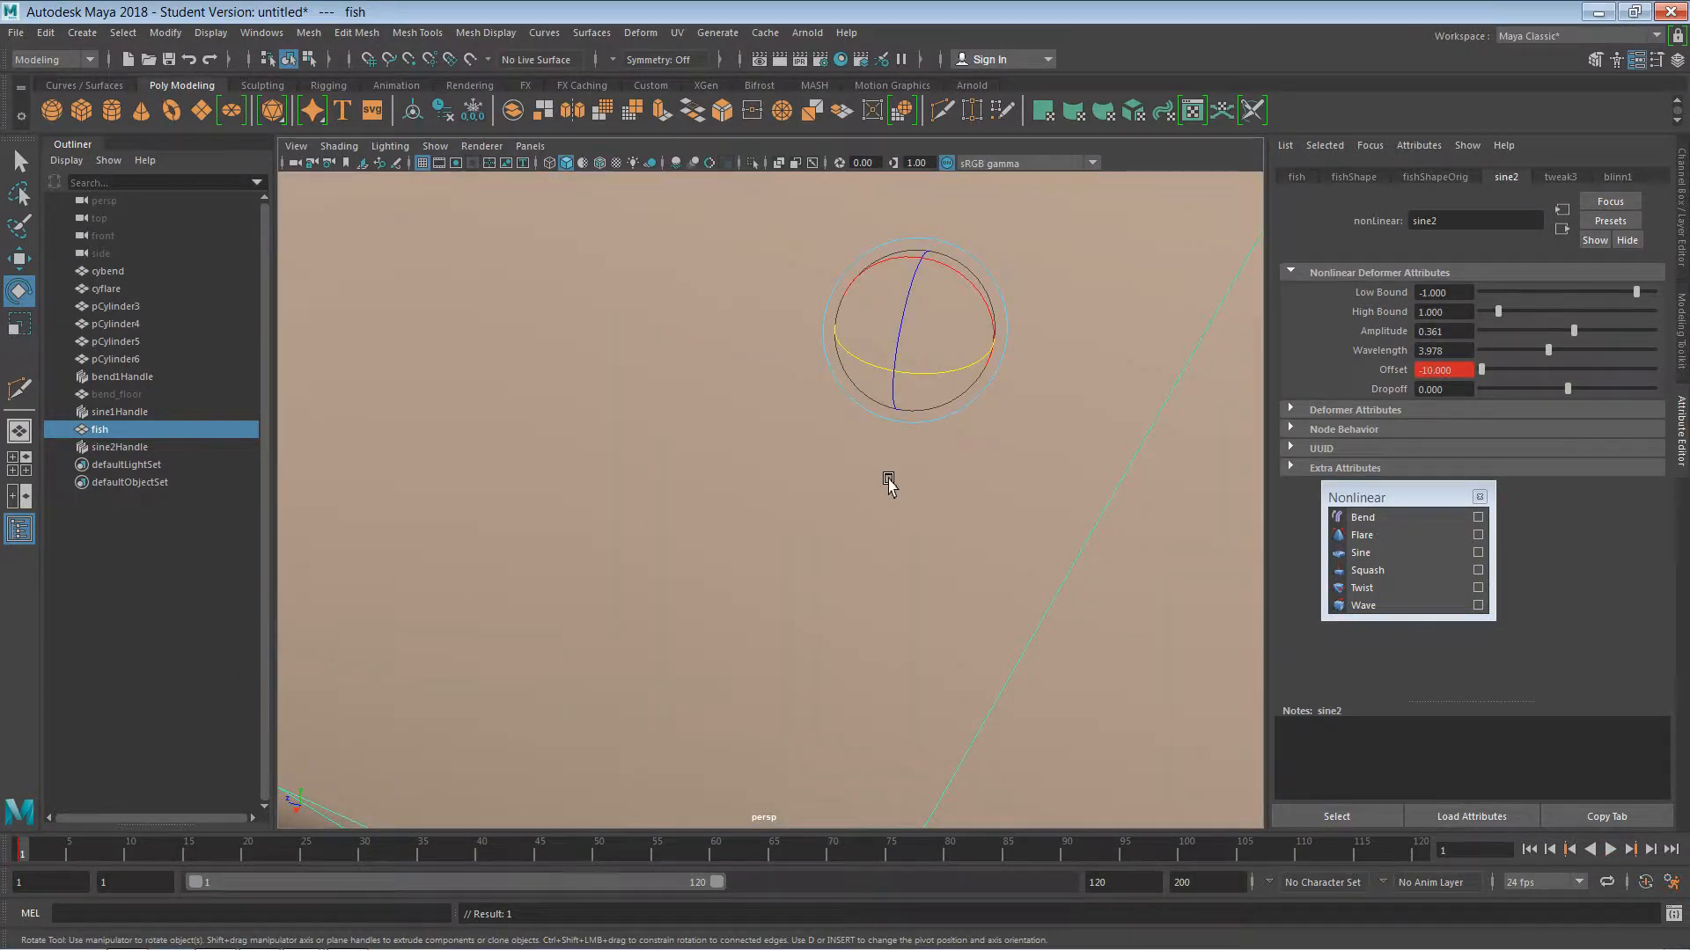
{"action": "scroll", "coordinate": [891, 478], "scroll_direction": "down", "scroll_amount": 10}
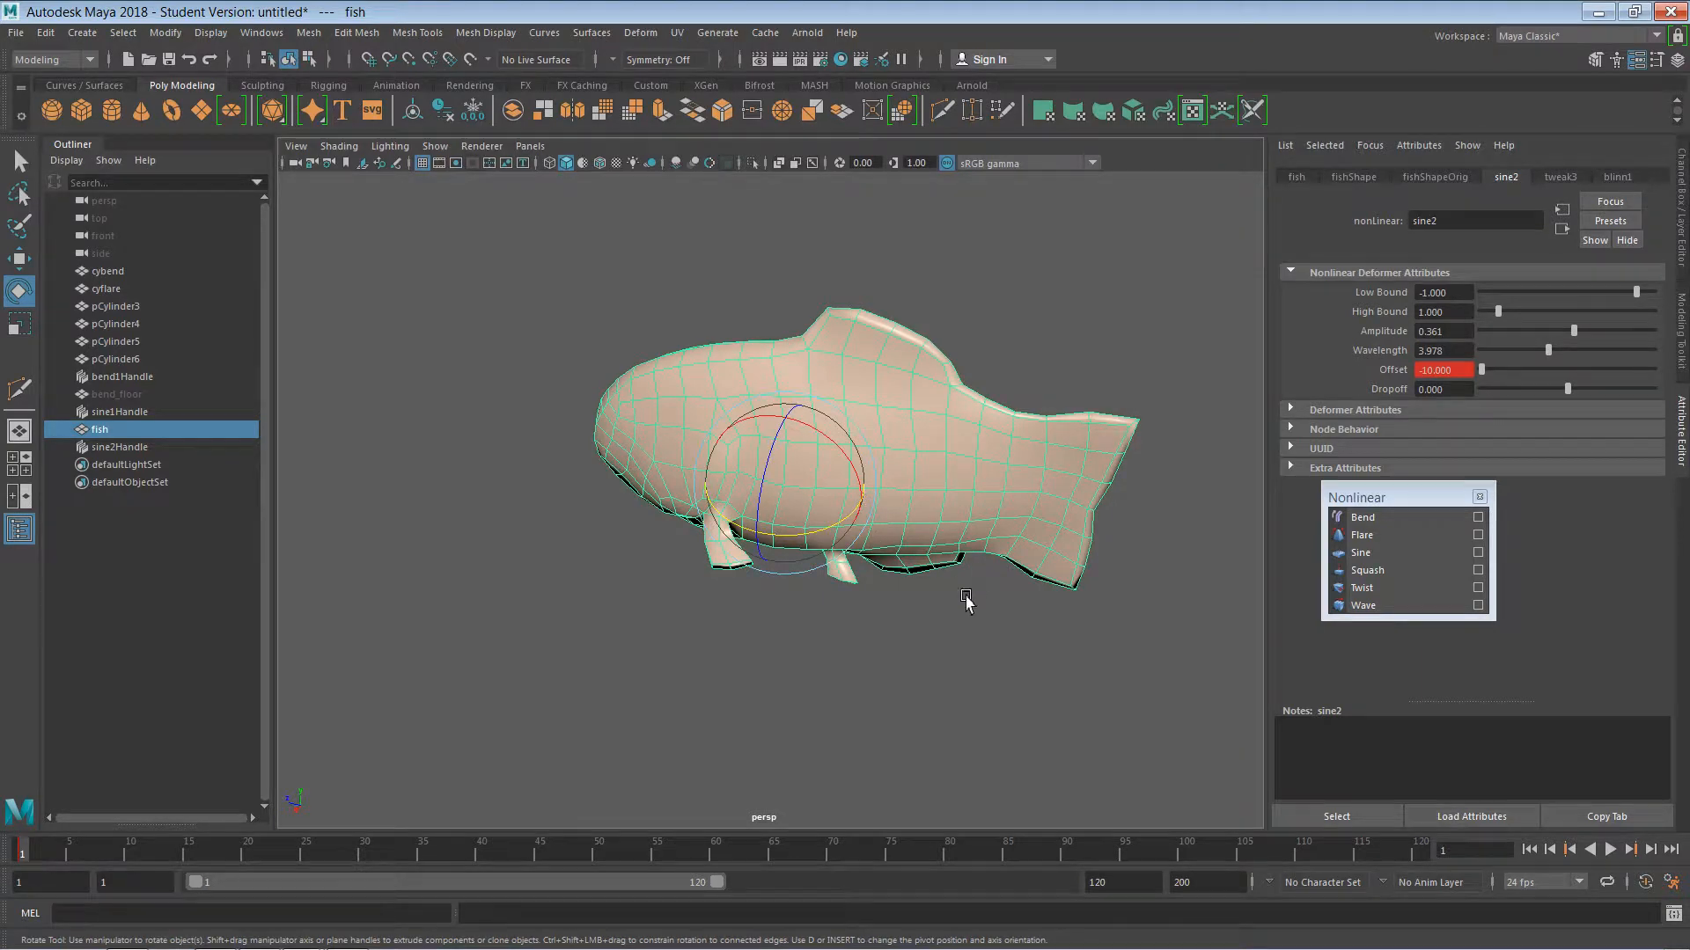
{"action": "left_click_drag", "start_coordinate": [962, 595], "coordinate": [938, 633], "text": "alt"}
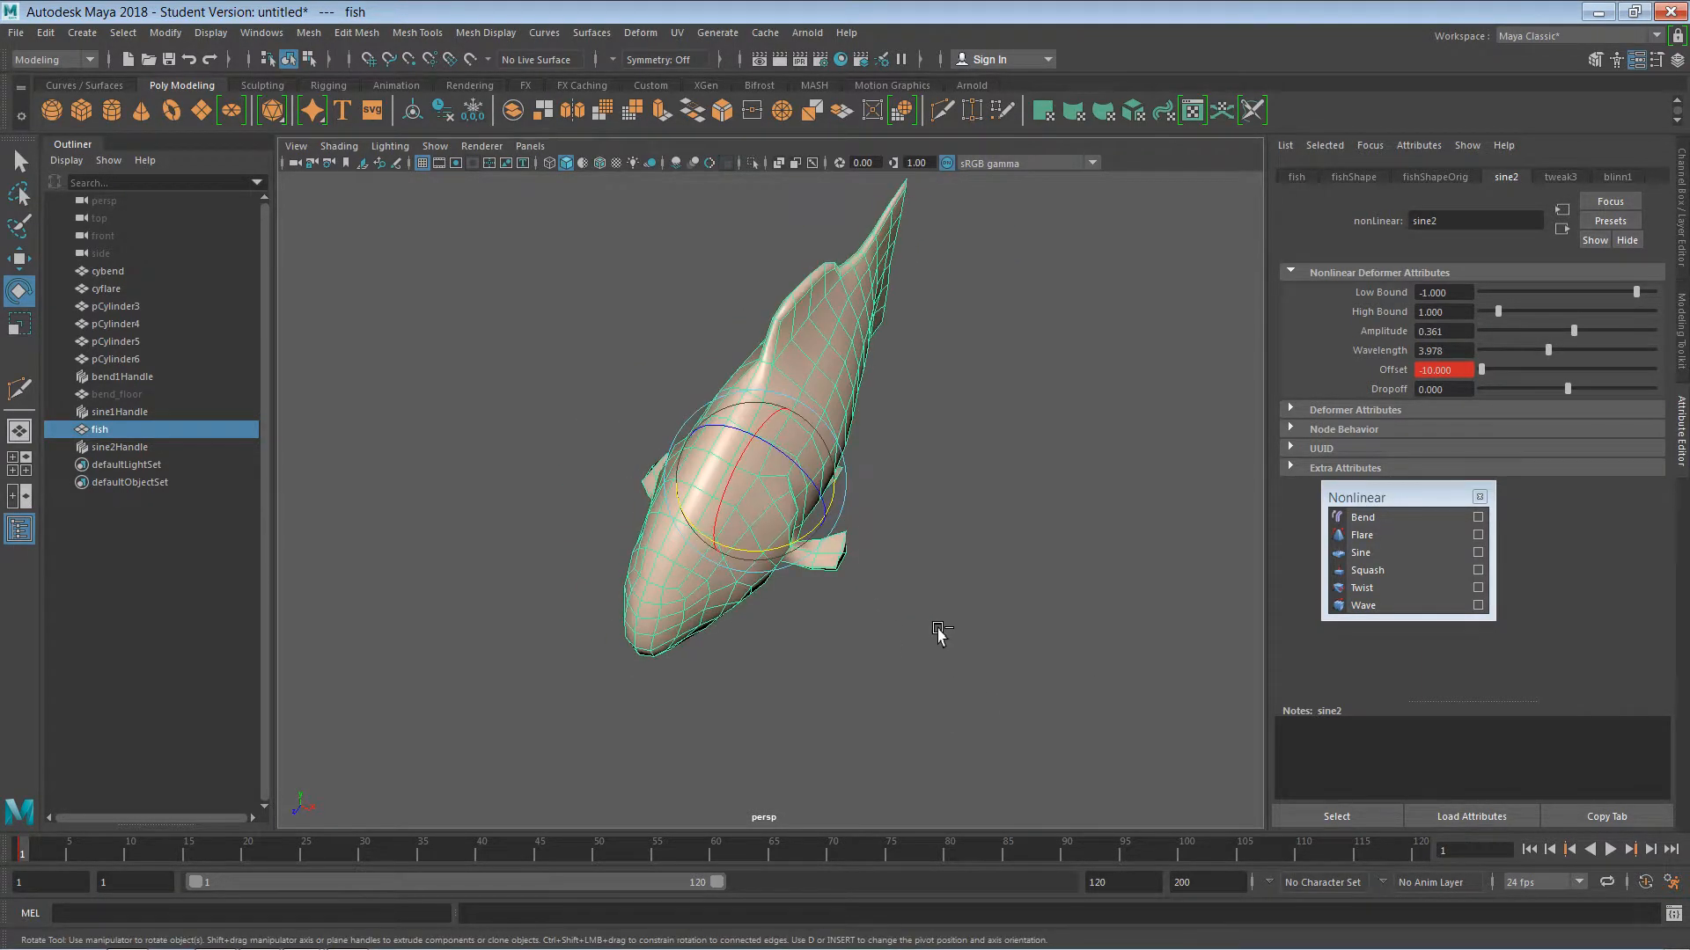
- Undo the Offset key and the last Wavelength and Offset changes on the fish's sine2
{"action": "key", "text": "ctrl+z"}
{"action": "key", "text": "ctrl+z"}
{"action": "key", "text": "ctrl+z"}
- Scale the fish down uniformly to about 0.027
{"action": "middle_click_drag", "start_coordinate": [890, 616], "coordinate": [971, 534]}
{"action": "key", "text": "r"}
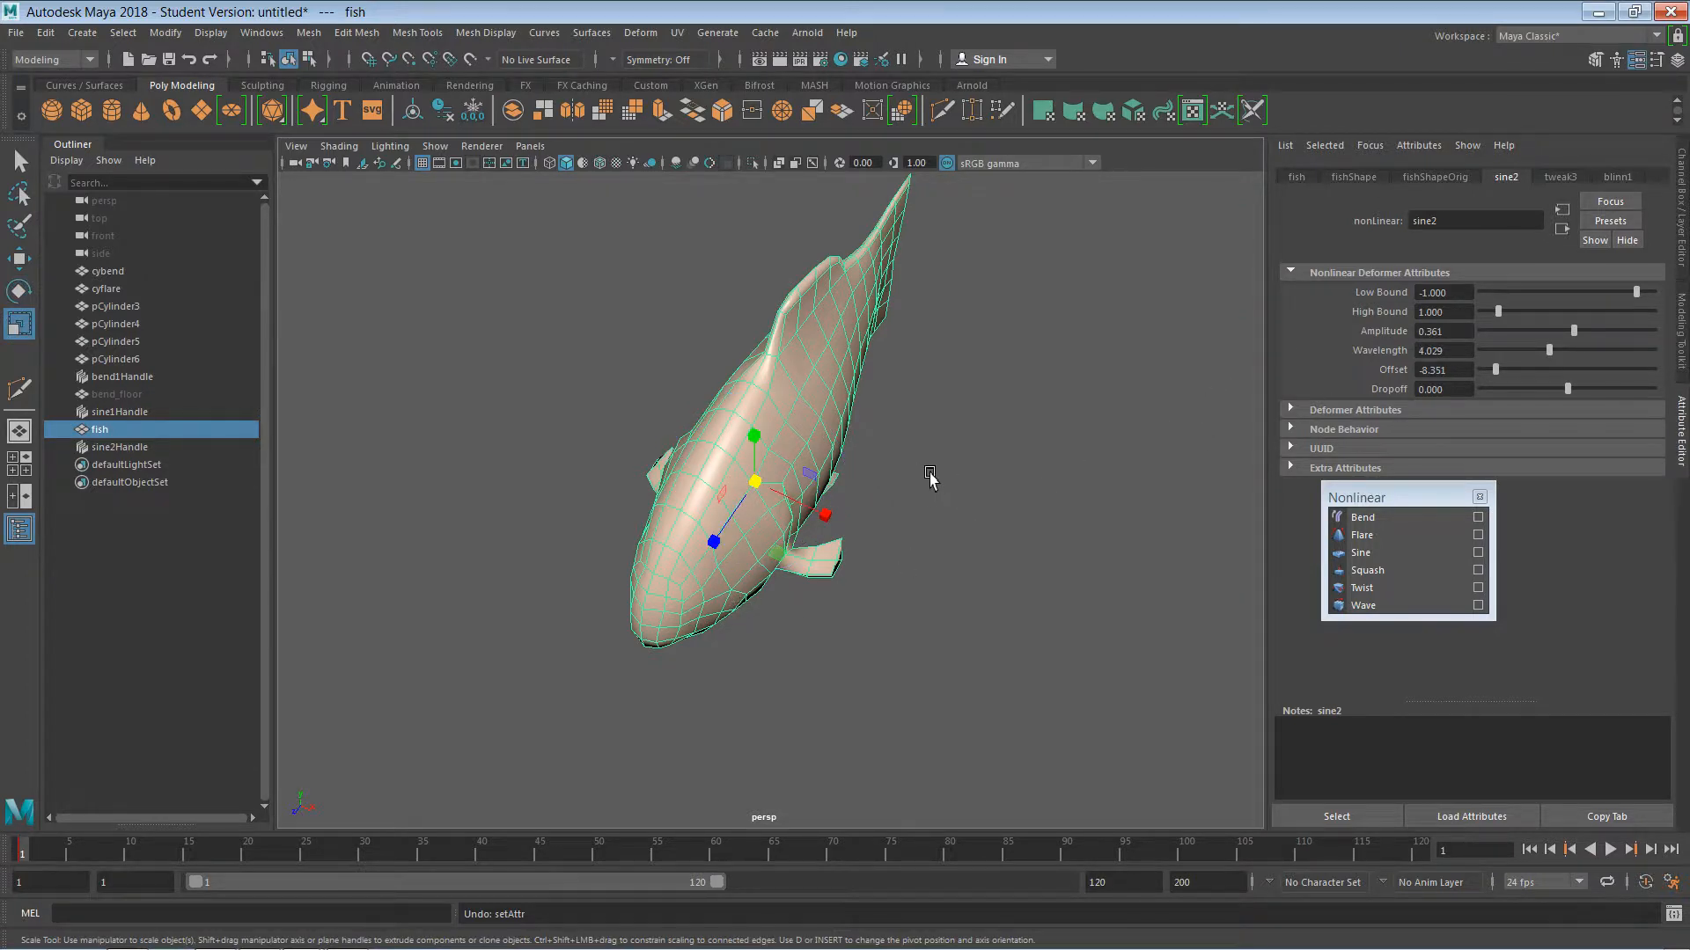
{"action": "left_click_drag", "start_coordinate": [755, 483], "coordinate": [414, 445]}
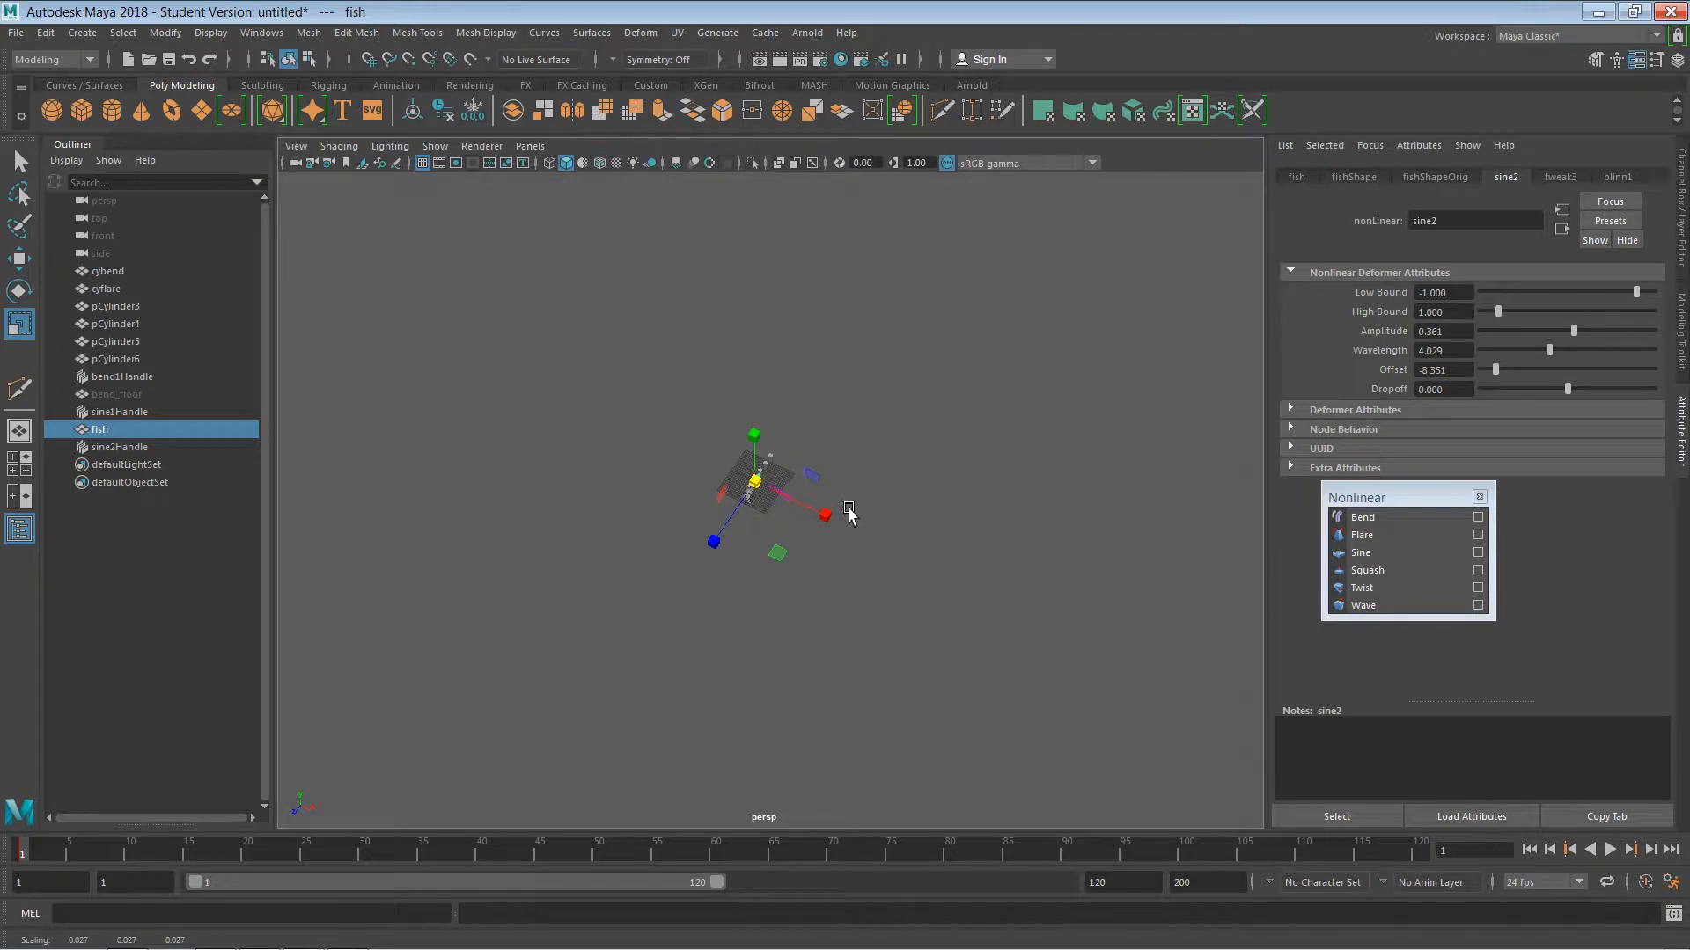
{"action": "key", "text": "f"}
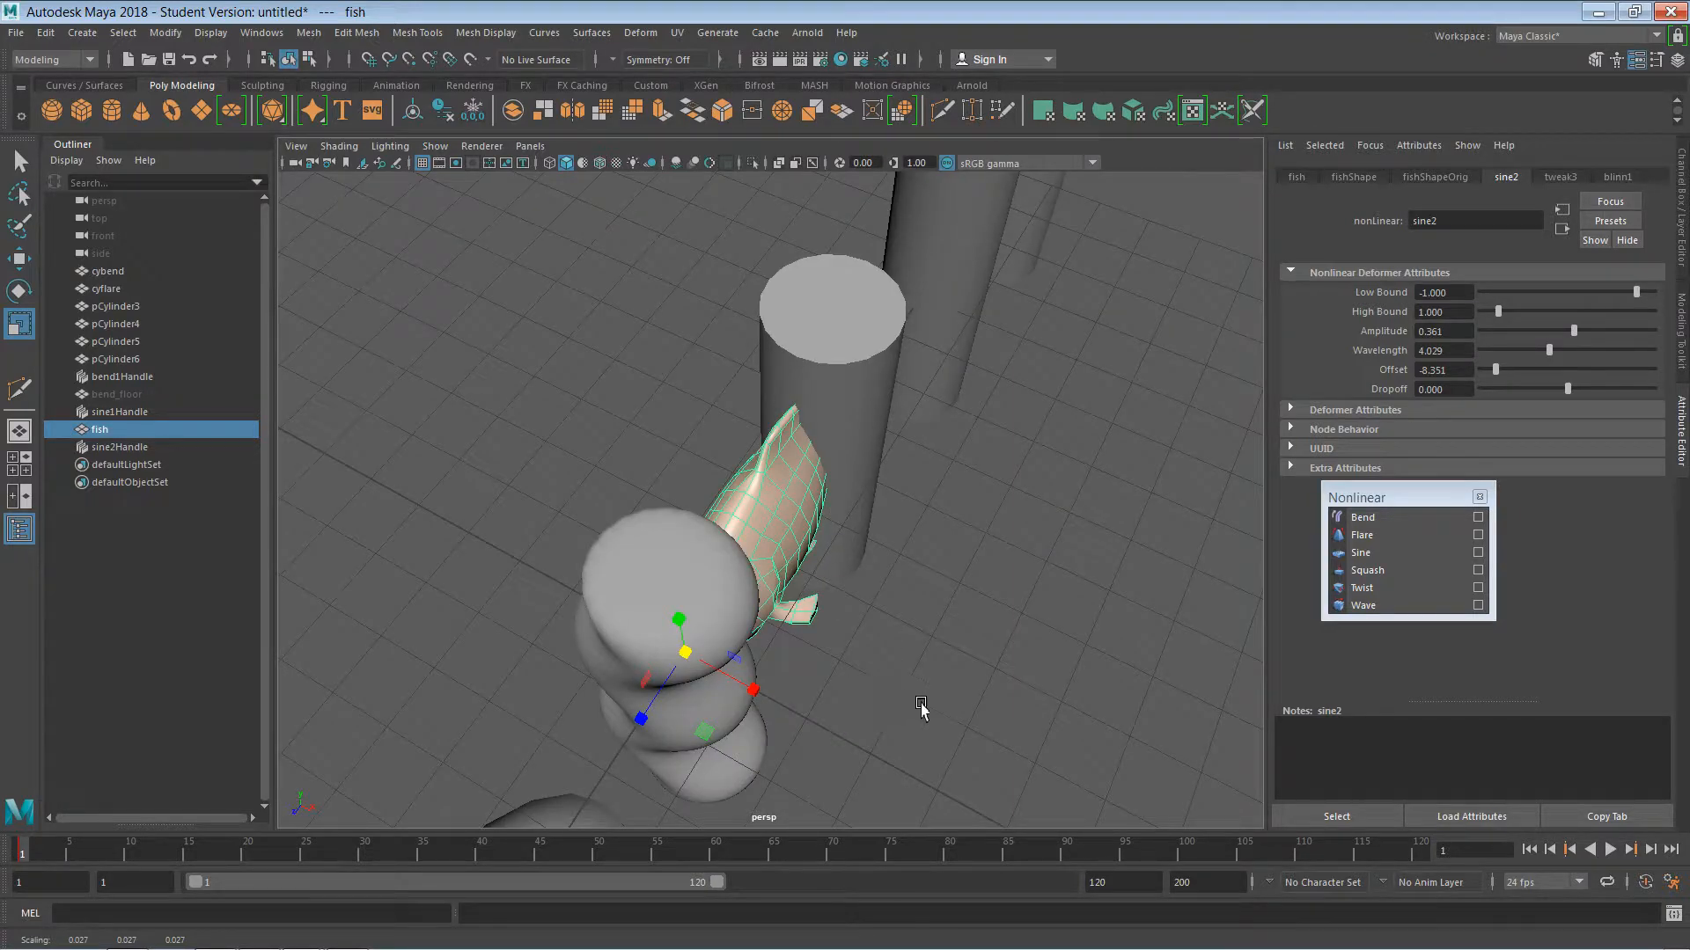
{"action": "left_click_drag", "start_coordinate": [920, 704], "coordinate": [804, 637], "text": "alt"}
{"action": "scroll", "coordinate": [805, 629], "scroll_direction": "down", "scroll_amount": 5}
{"action": "scroll", "coordinate": [805, 618], "scroll_direction": "up", "scroll_amount": 3}
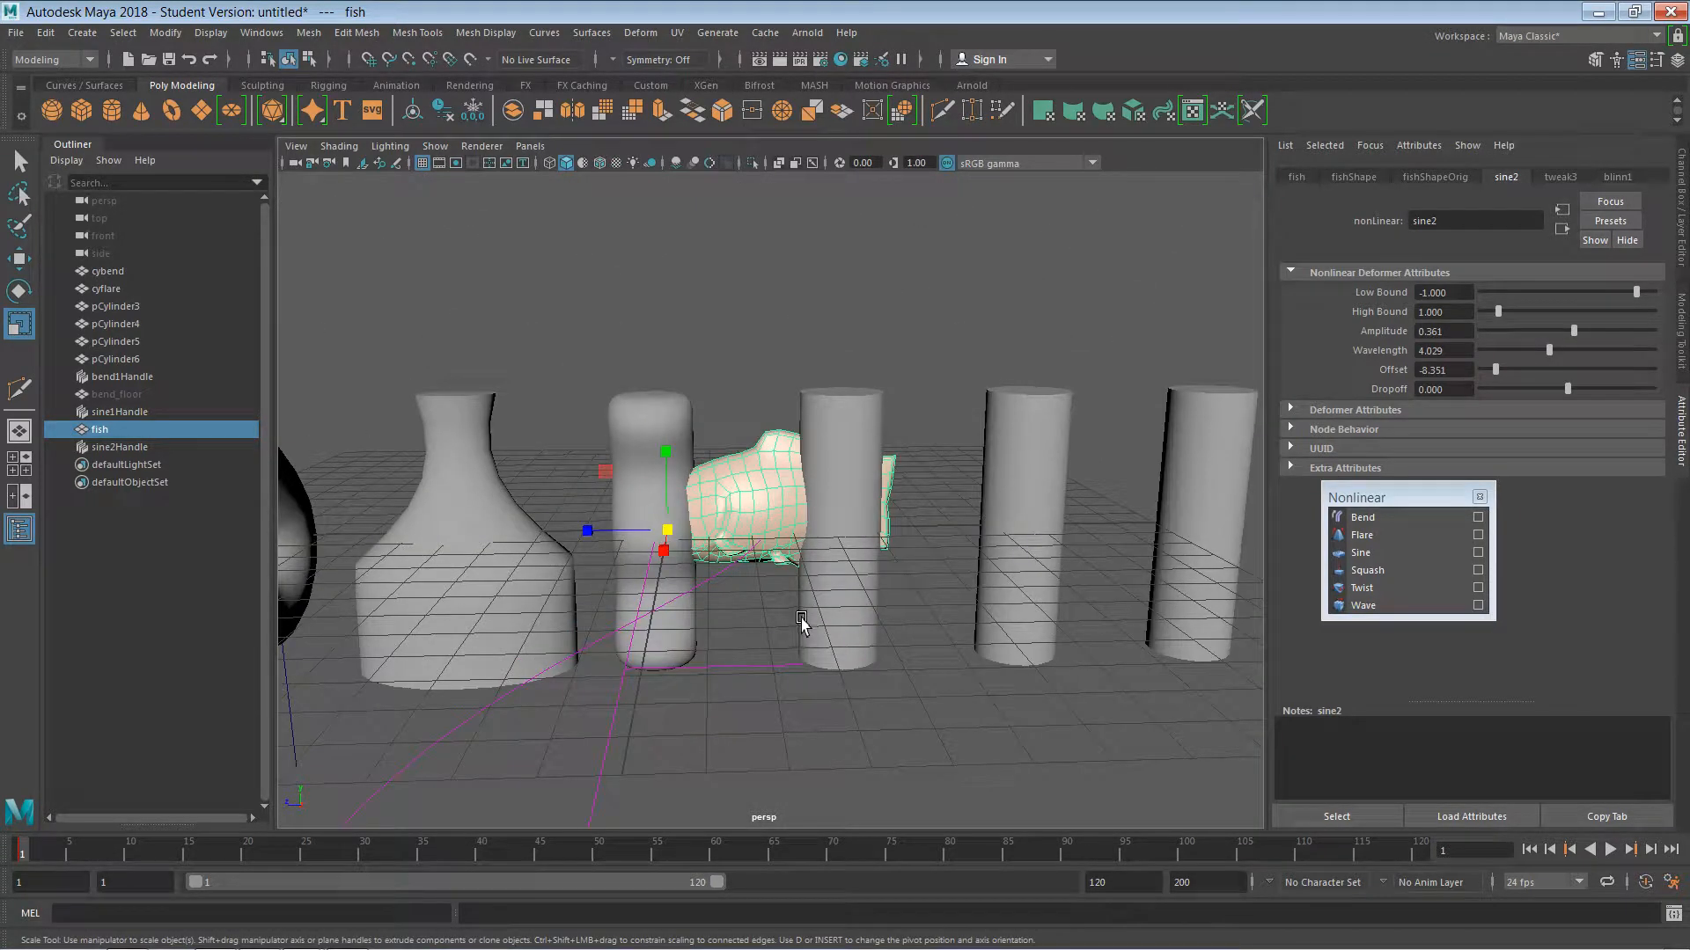
- Move the fish in front of the row of cylinders, to a Translate X of about 10.882
{"action": "key", "text": "w"}
{"action": "left_click_drag", "start_coordinate": [663, 553], "coordinate": [780, 773]}
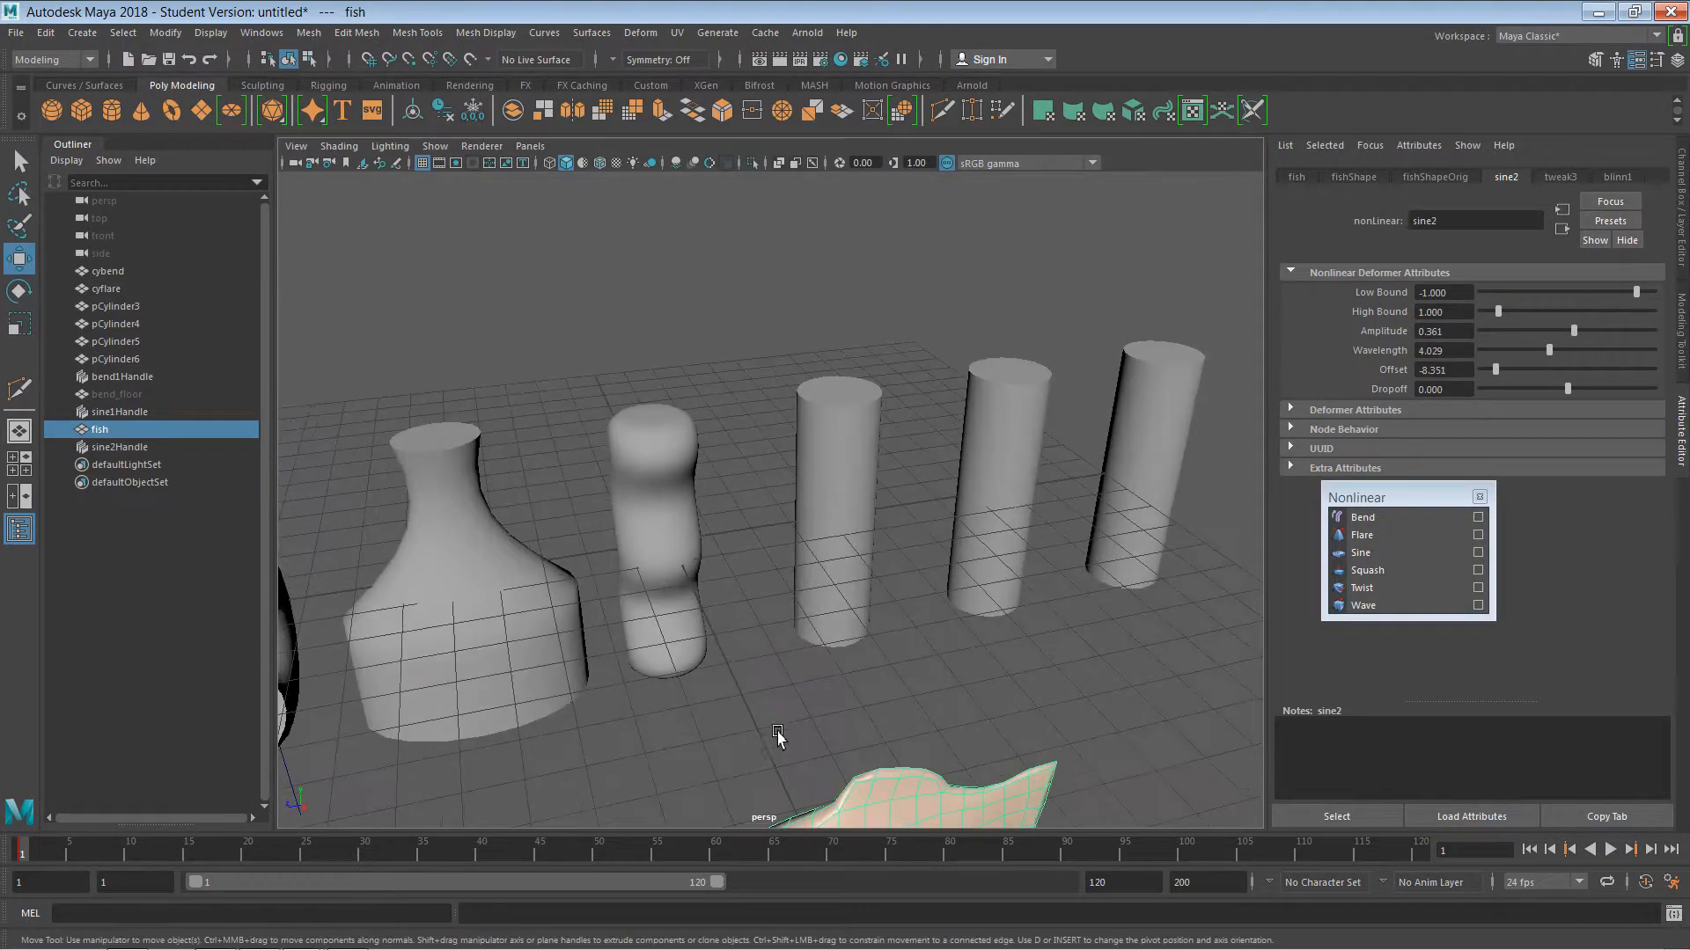
{"action": "scroll", "coordinate": [781, 726], "scroll_direction": "down", "scroll_amount": 5}
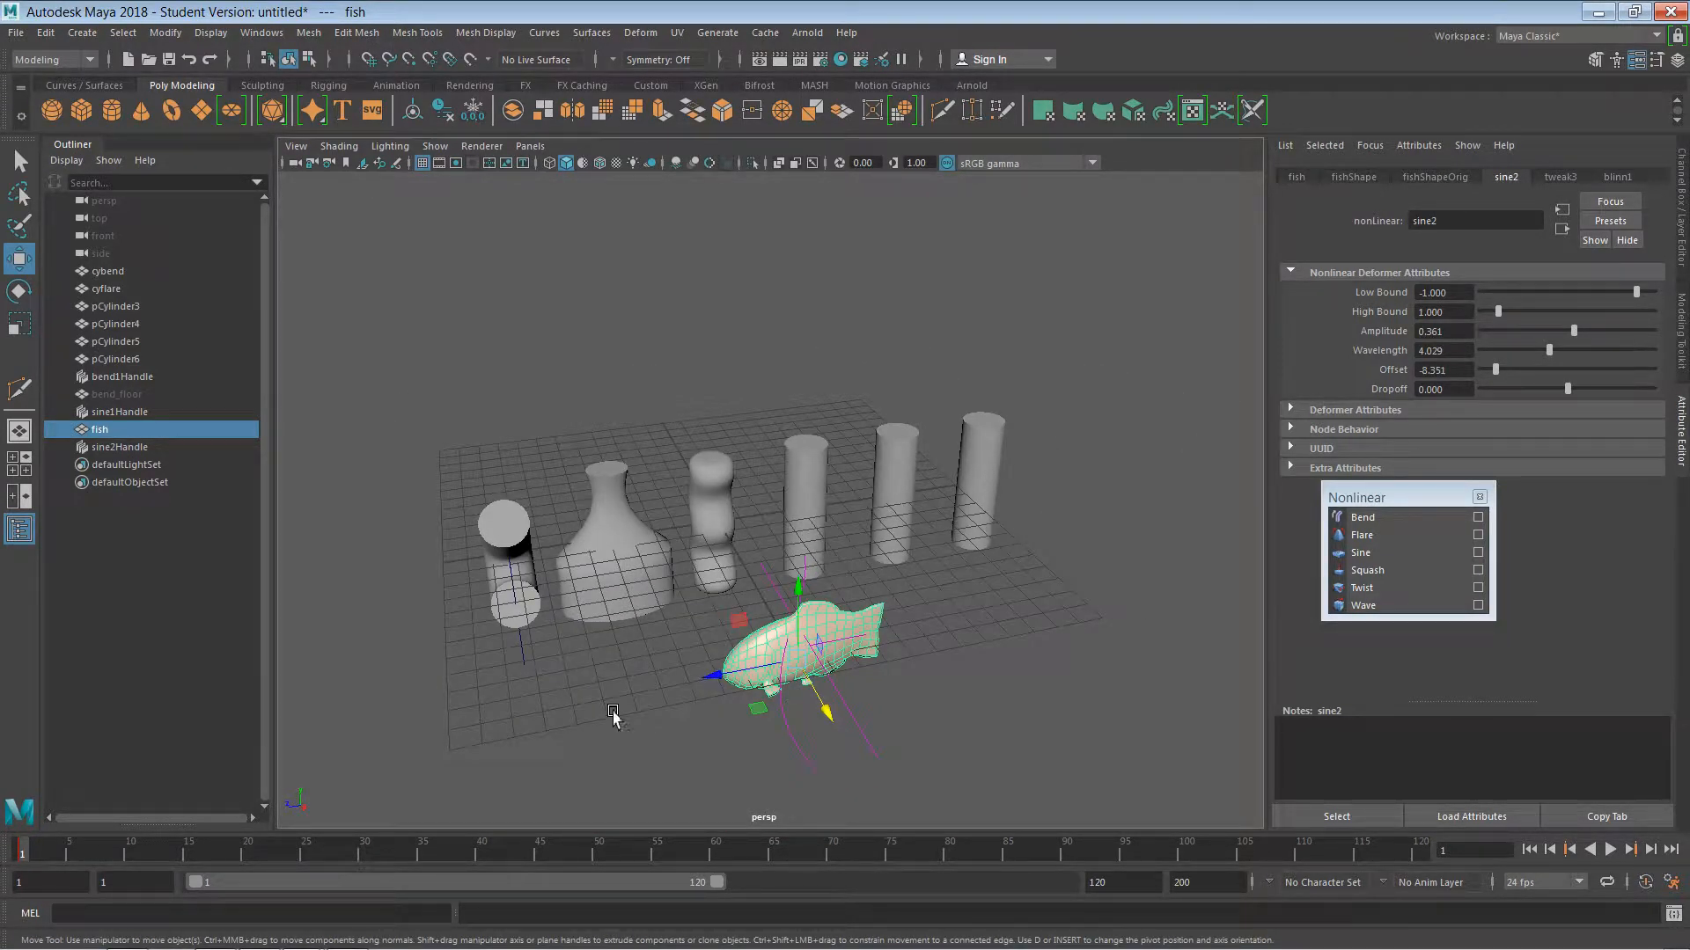
- Delete the fish's keyframe at frame 1 and rotate the fish about 89.5° around the Y axis
{"action": "right_click", "coordinate": [31, 852]}
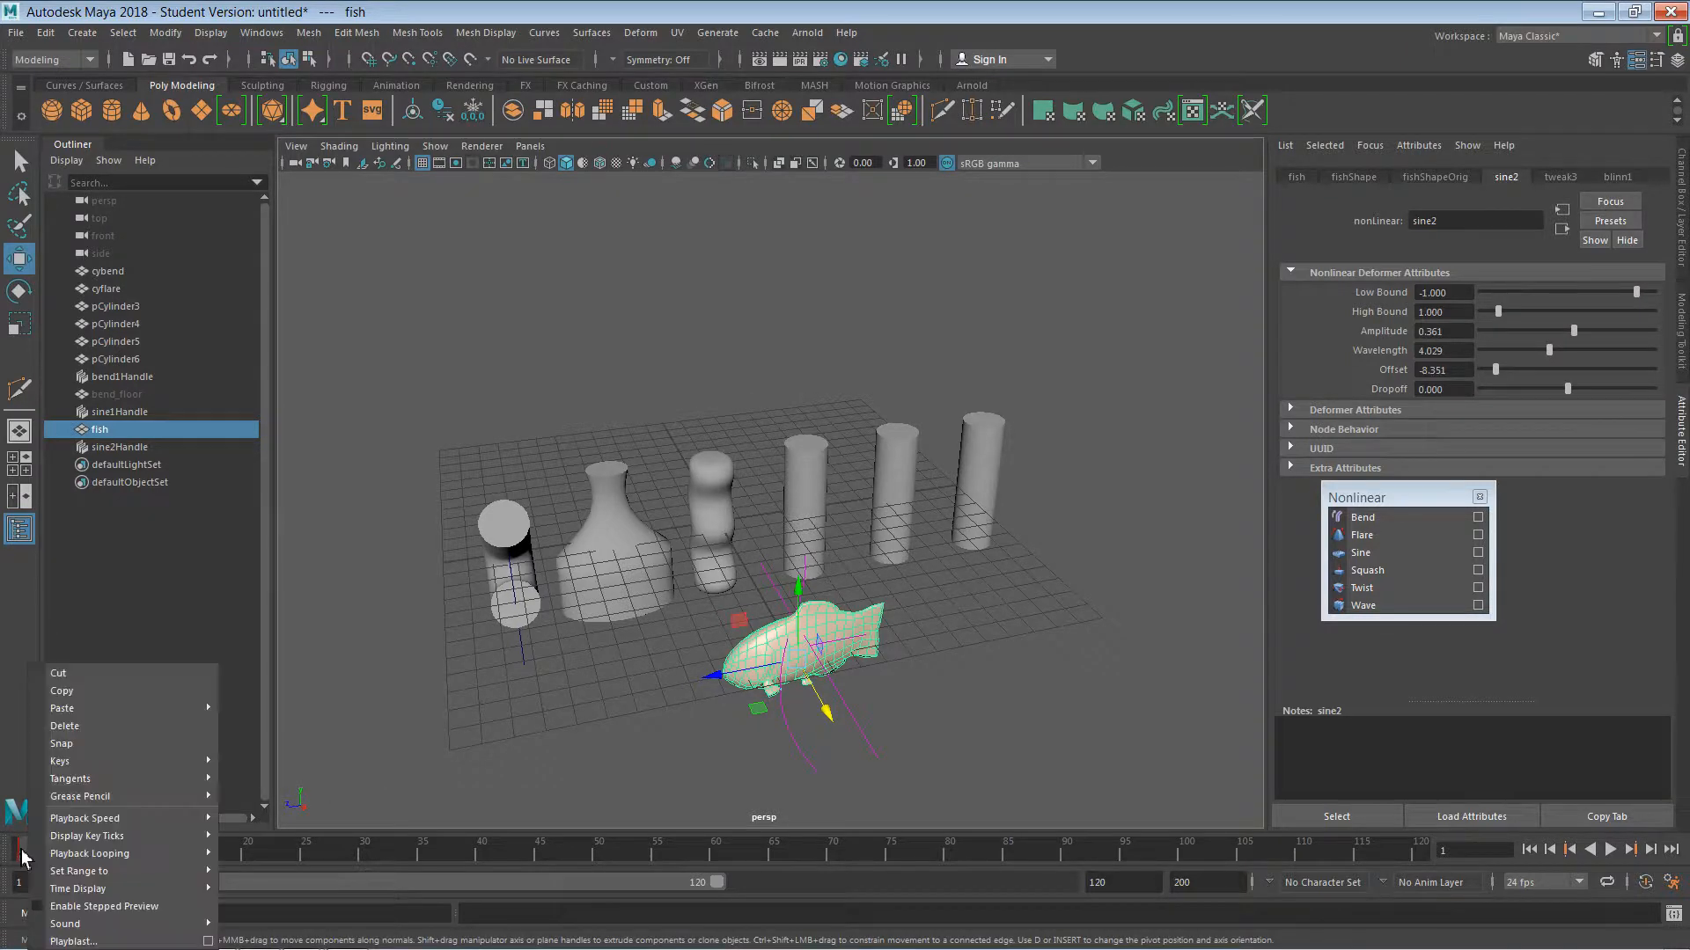
{"action": "left_click", "coordinate": [103, 737]}
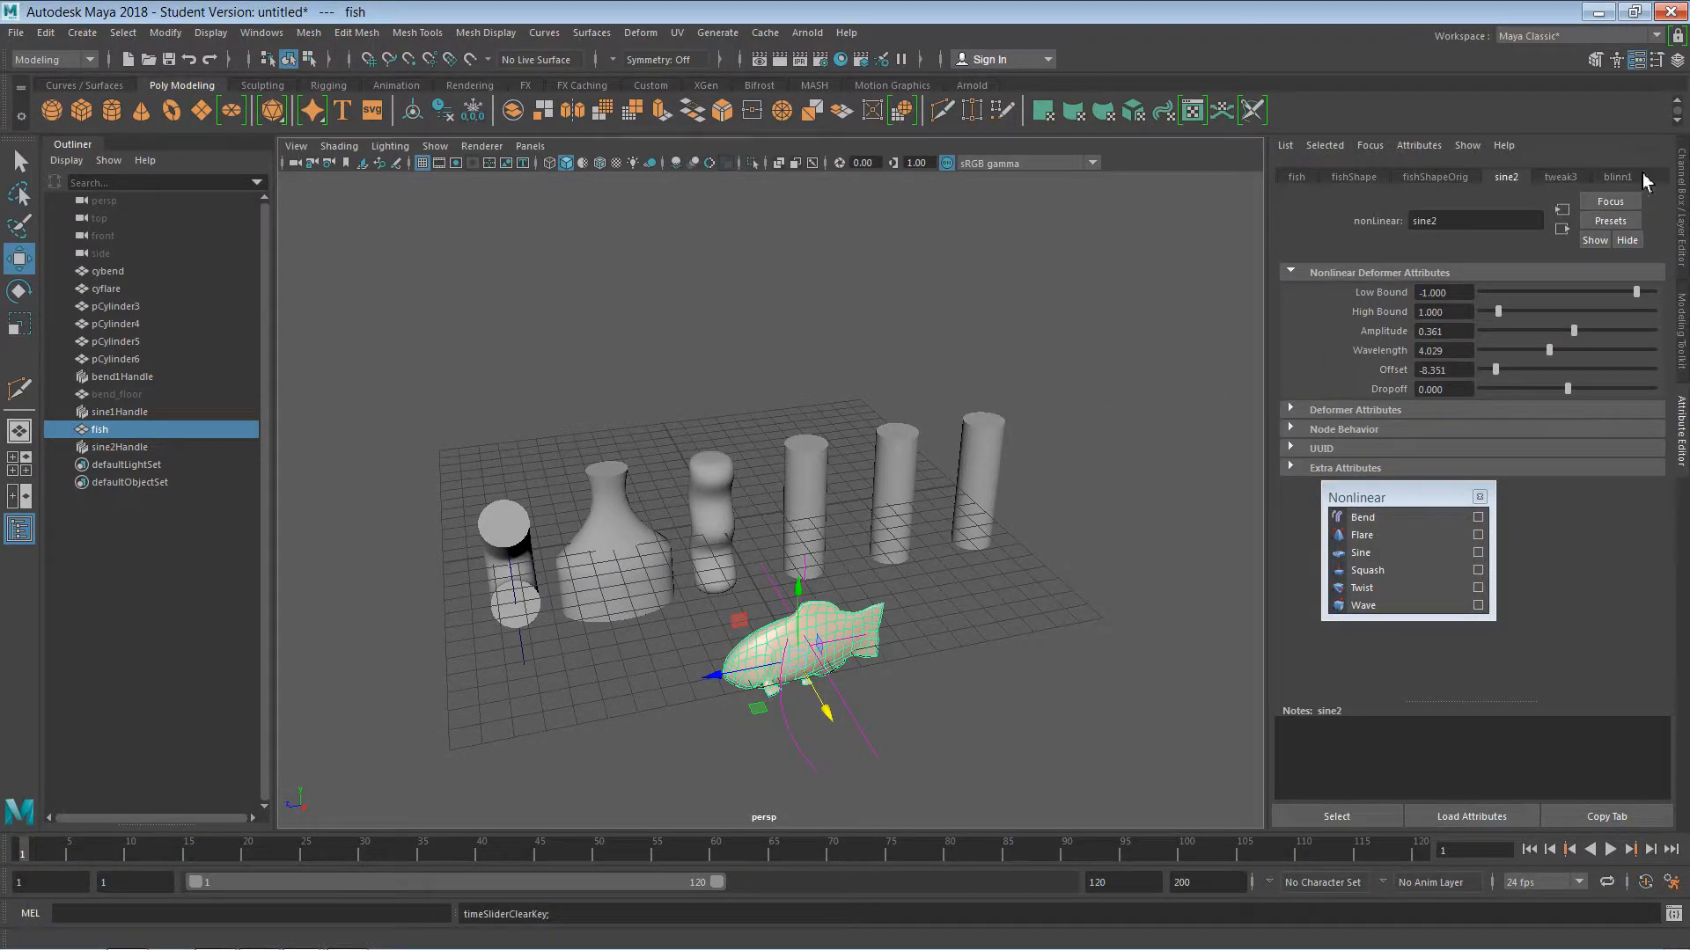
{"action": "left_click", "coordinate": [1683, 176]}
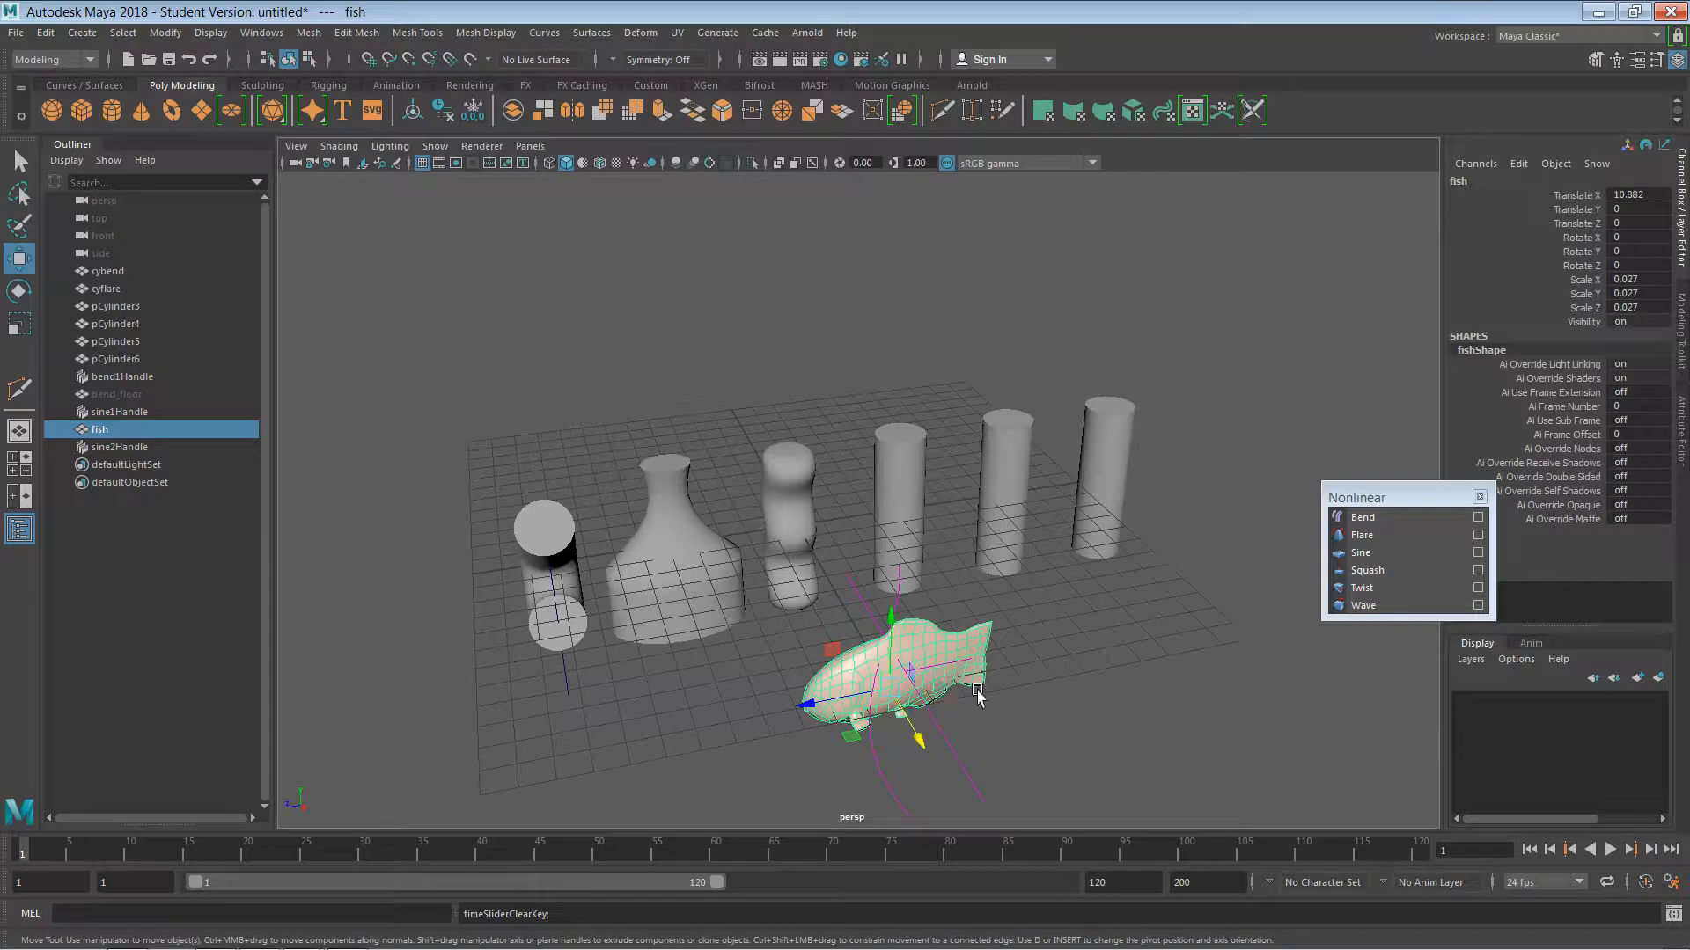
{"action": "key", "text": "e"}
{"action": "mouse_move", "coordinate": [974, 720]}
{"action": "left_mouse_down"}
{"action": "mouse_move", "coordinate": [1048, 678]}
{"action": "mouse_move", "coordinate": [963, 732]}
{"action": "left_mouse_up"}
{"action": "left_click", "coordinate": [1010, 702]}
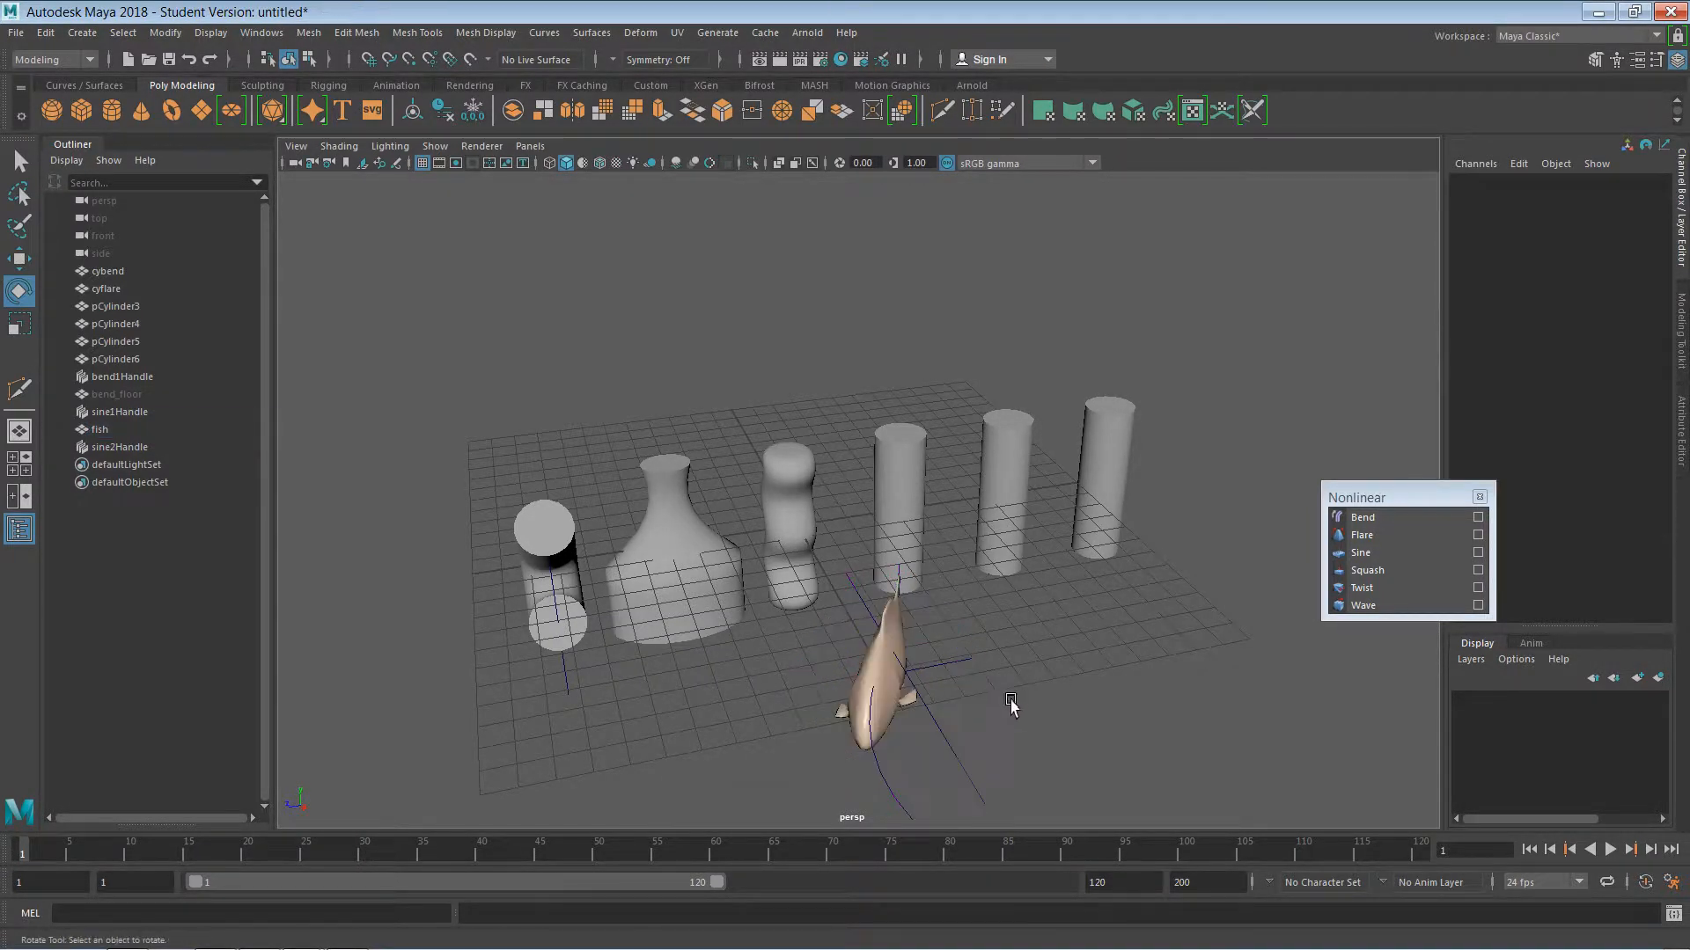
- Select the fish's sine handle sine2Handle and try a slight rotation with the Rotate tool
{"action": "left_click", "coordinate": [957, 749]}
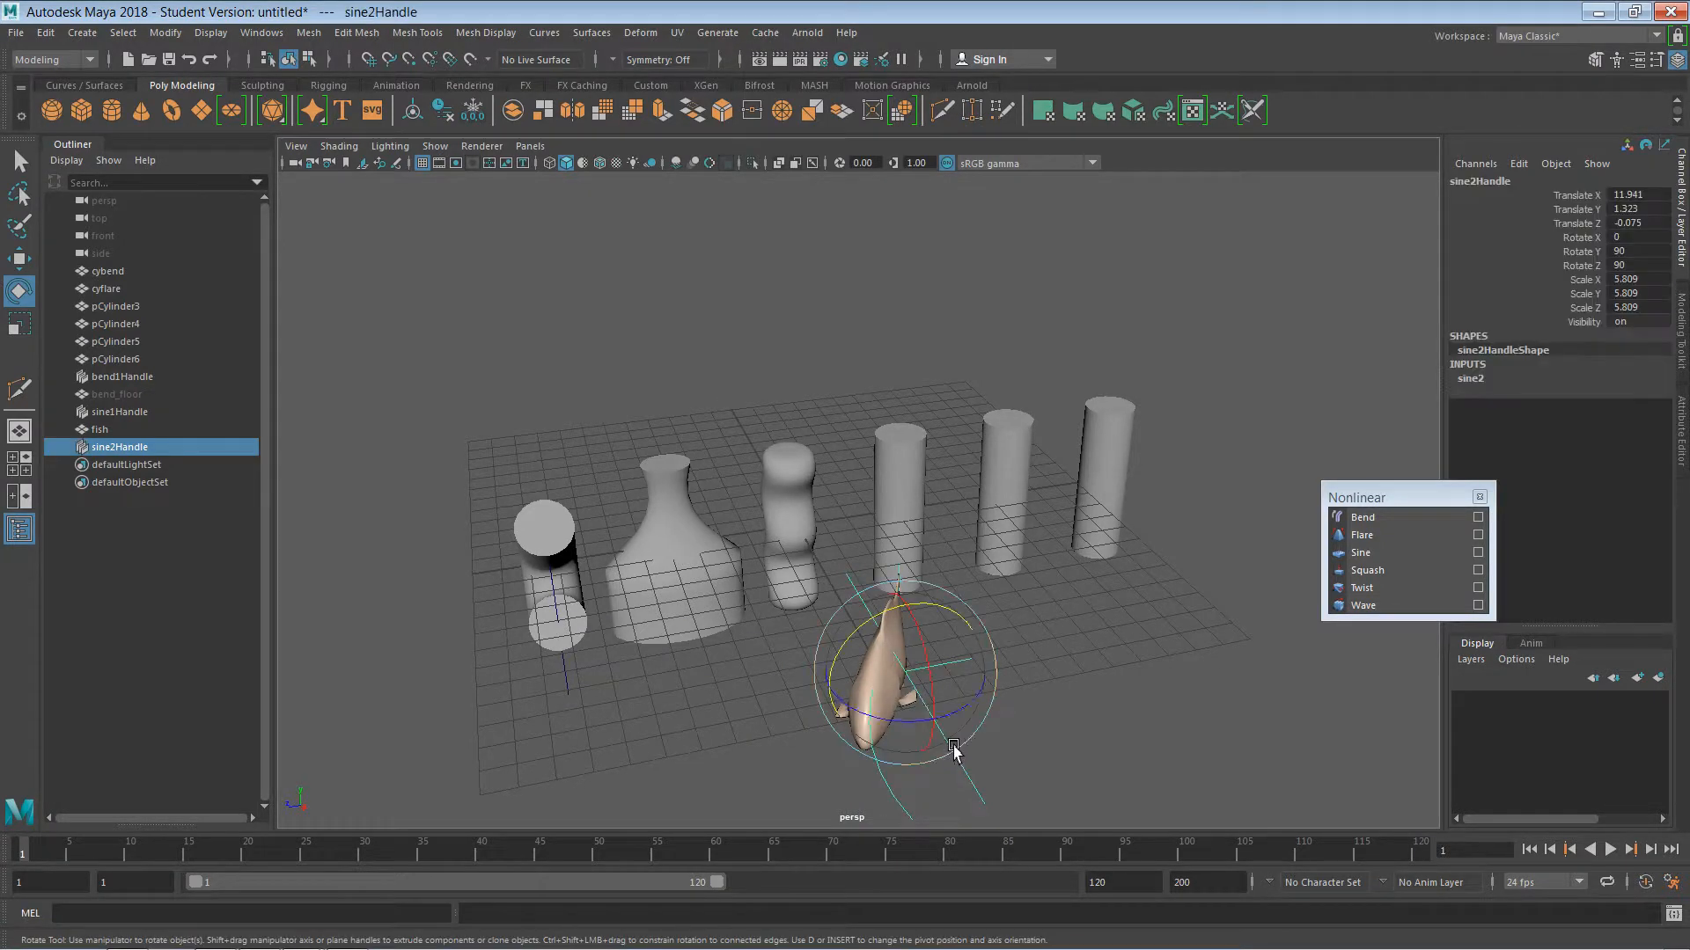
{"action": "left_click_drag", "start_coordinate": [887, 686], "coordinate": [882, 690]}
{"action": "left_click", "coordinate": [1086, 622]}
- Set the fish's sine2 Amplitude to about 1.289, Wavelength to 10, High Bound to about 0.103 and Offset to about -0.309
{"action": "left_click", "coordinate": [882, 653]}
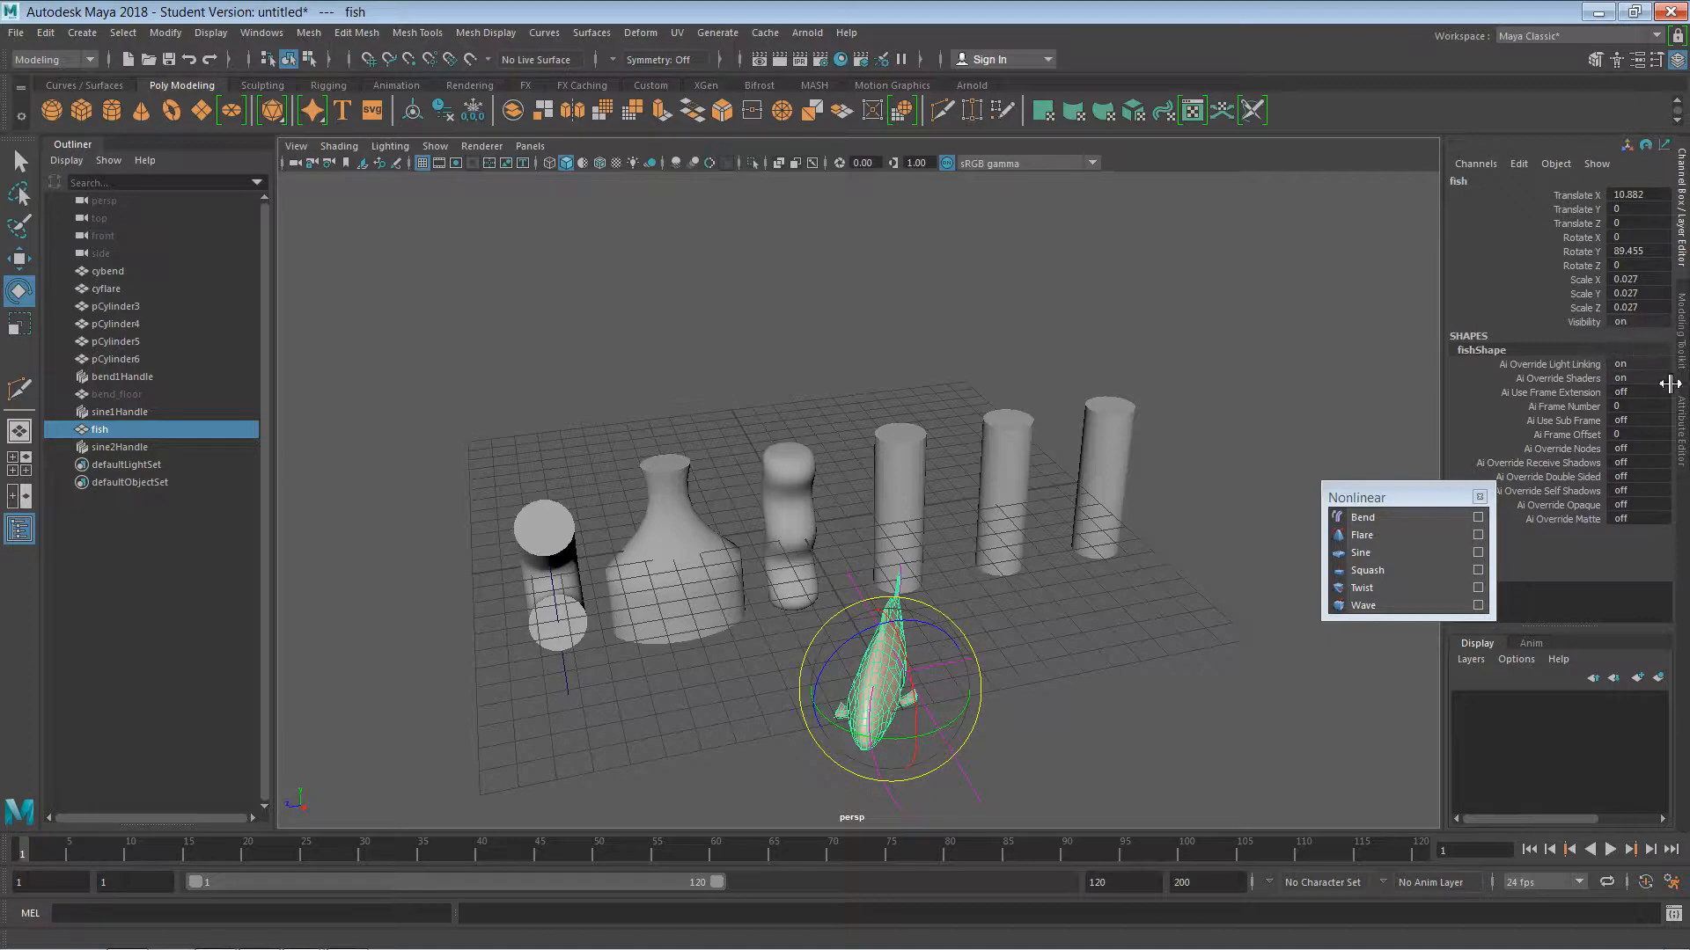
{"action": "left_click", "coordinate": [1681, 429]}
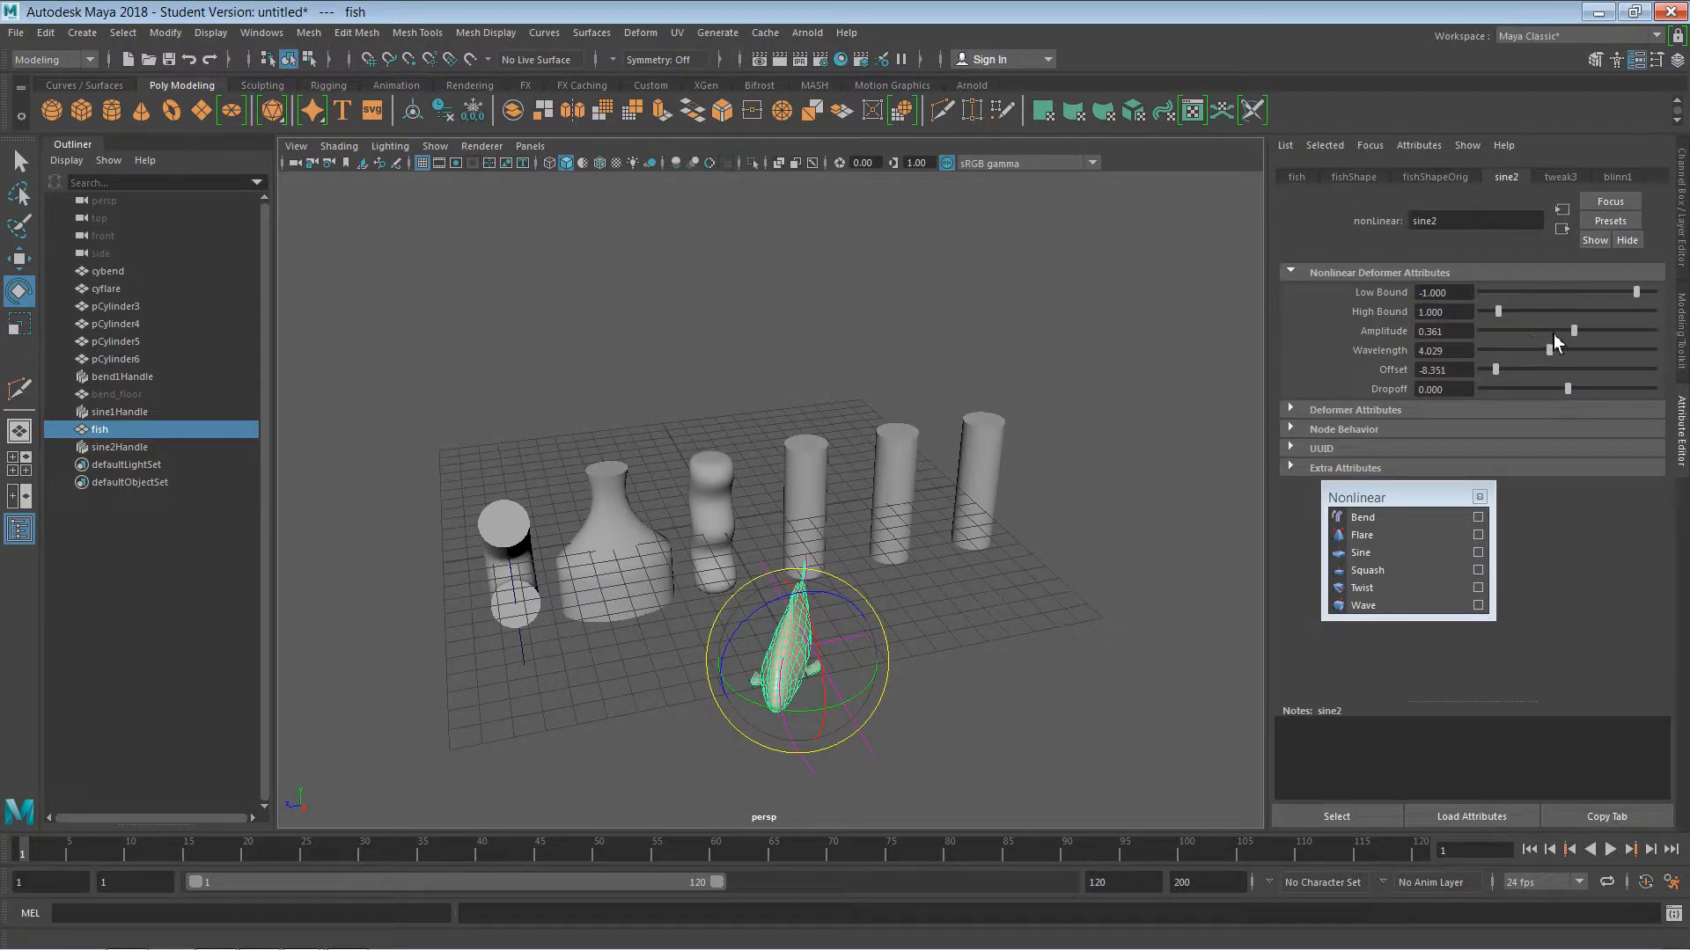
{"action": "left_click_drag", "start_coordinate": [1576, 335], "coordinate": [1666, 357]}
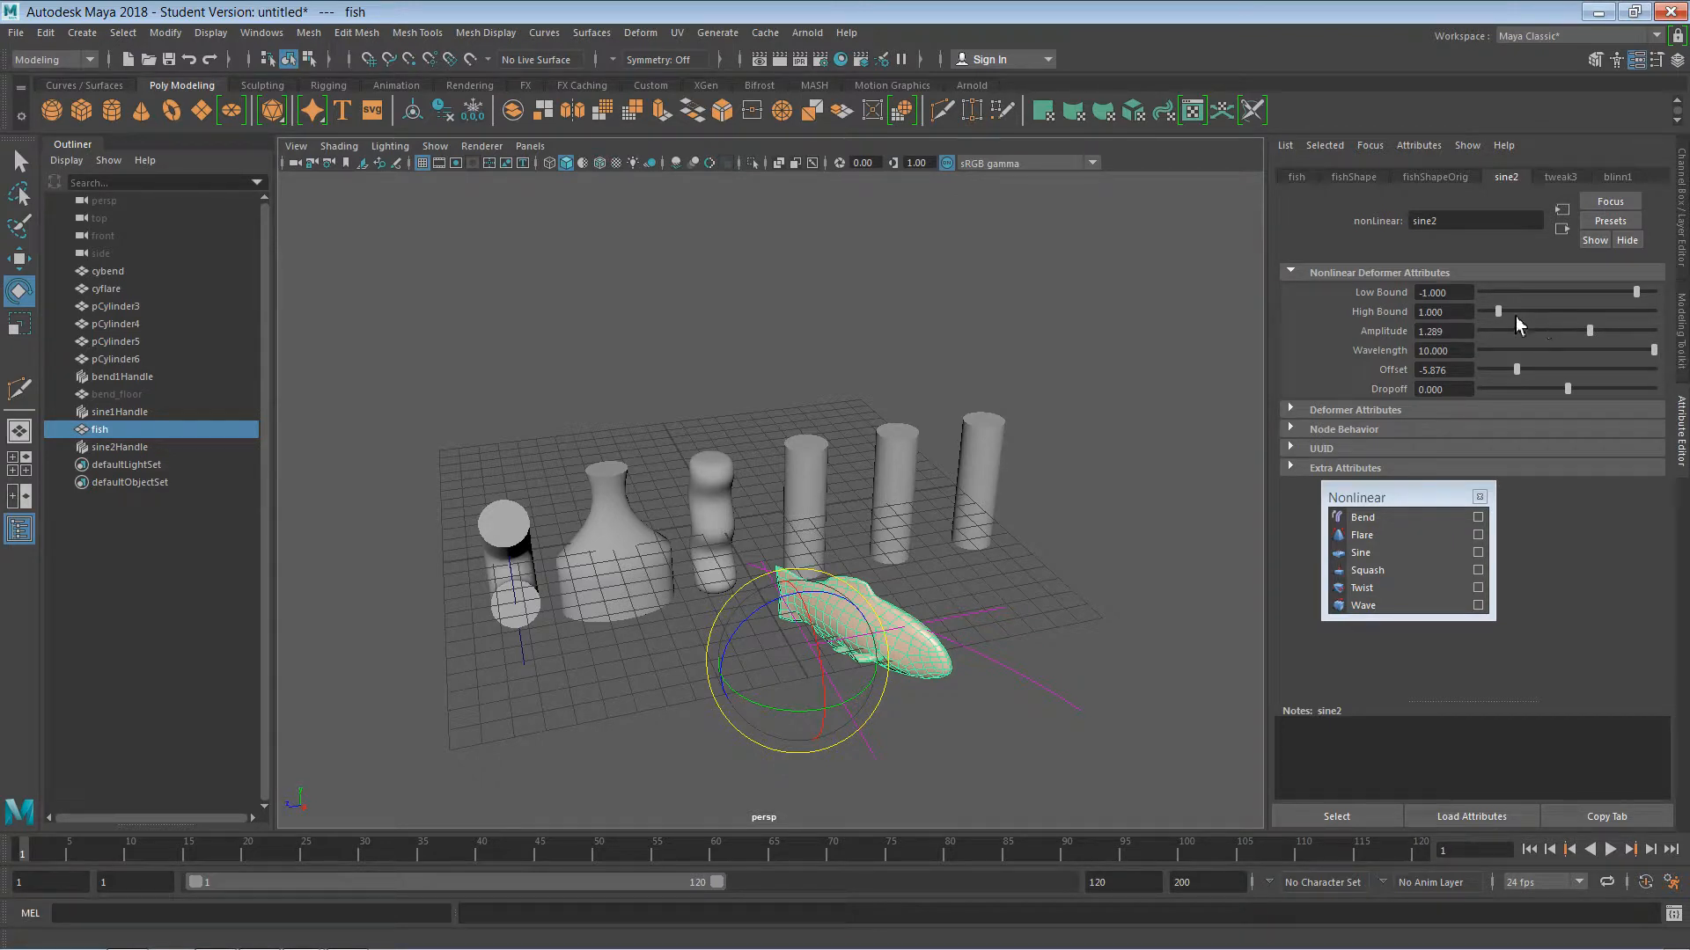
{"action": "left_click_drag", "start_coordinate": [1503, 314], "coordinate": [1486, 310]}
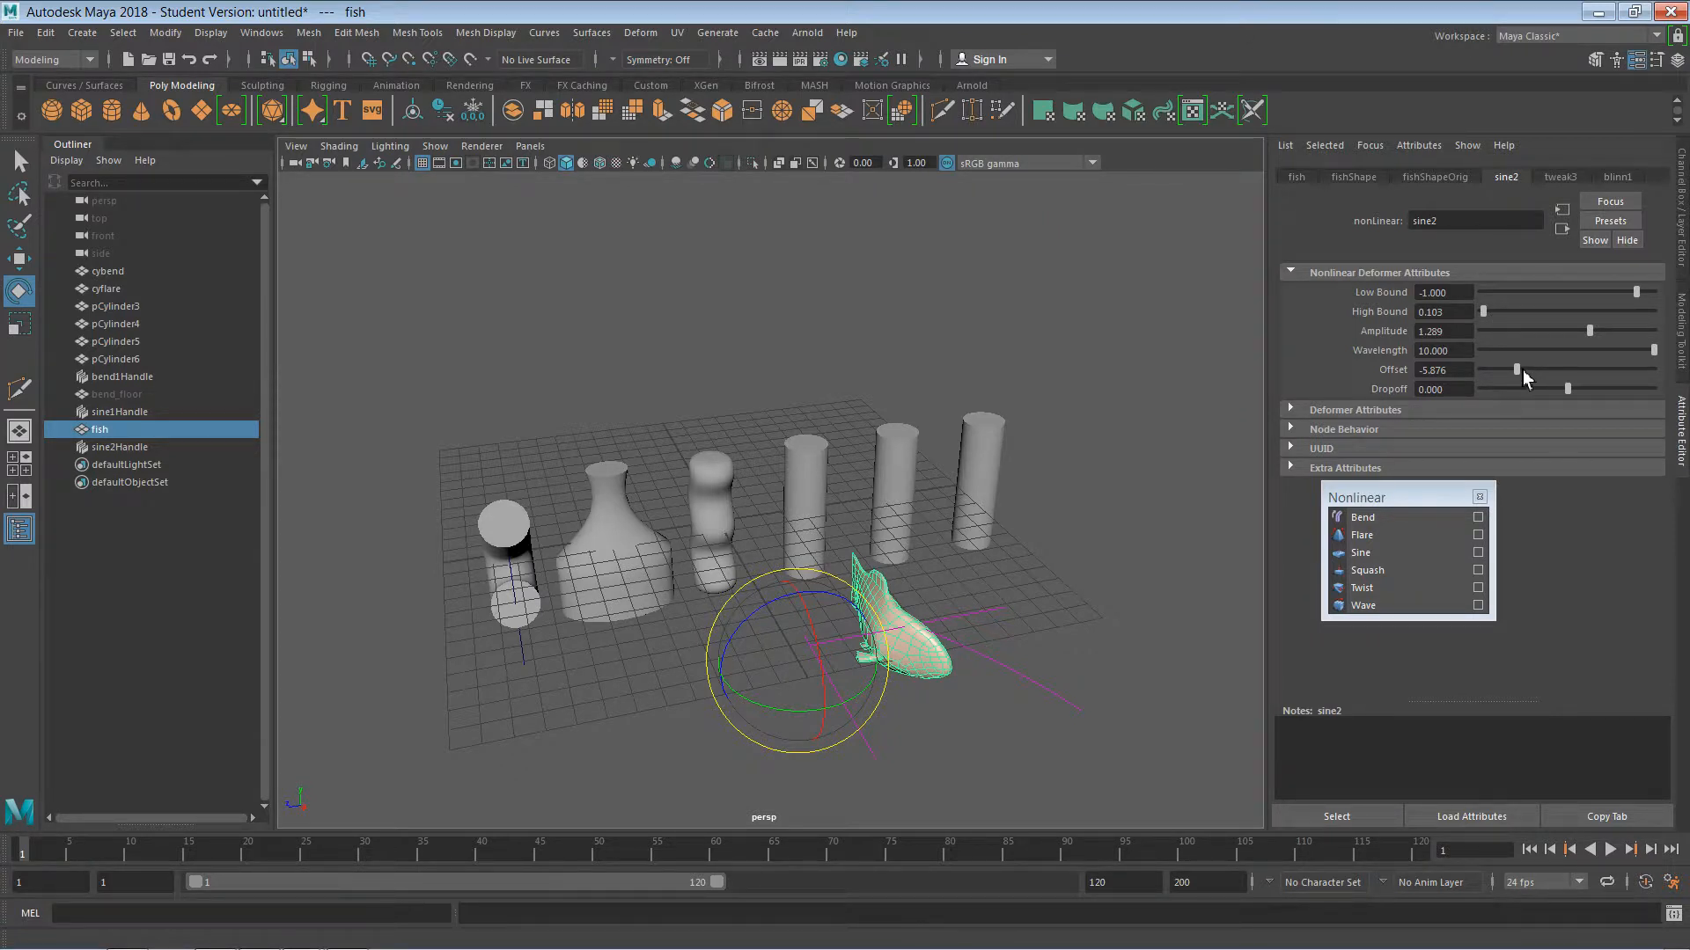
{"action": "left_click_drag", "start_coordinate": [1522, 370], "coordinate": [1564, 367]}
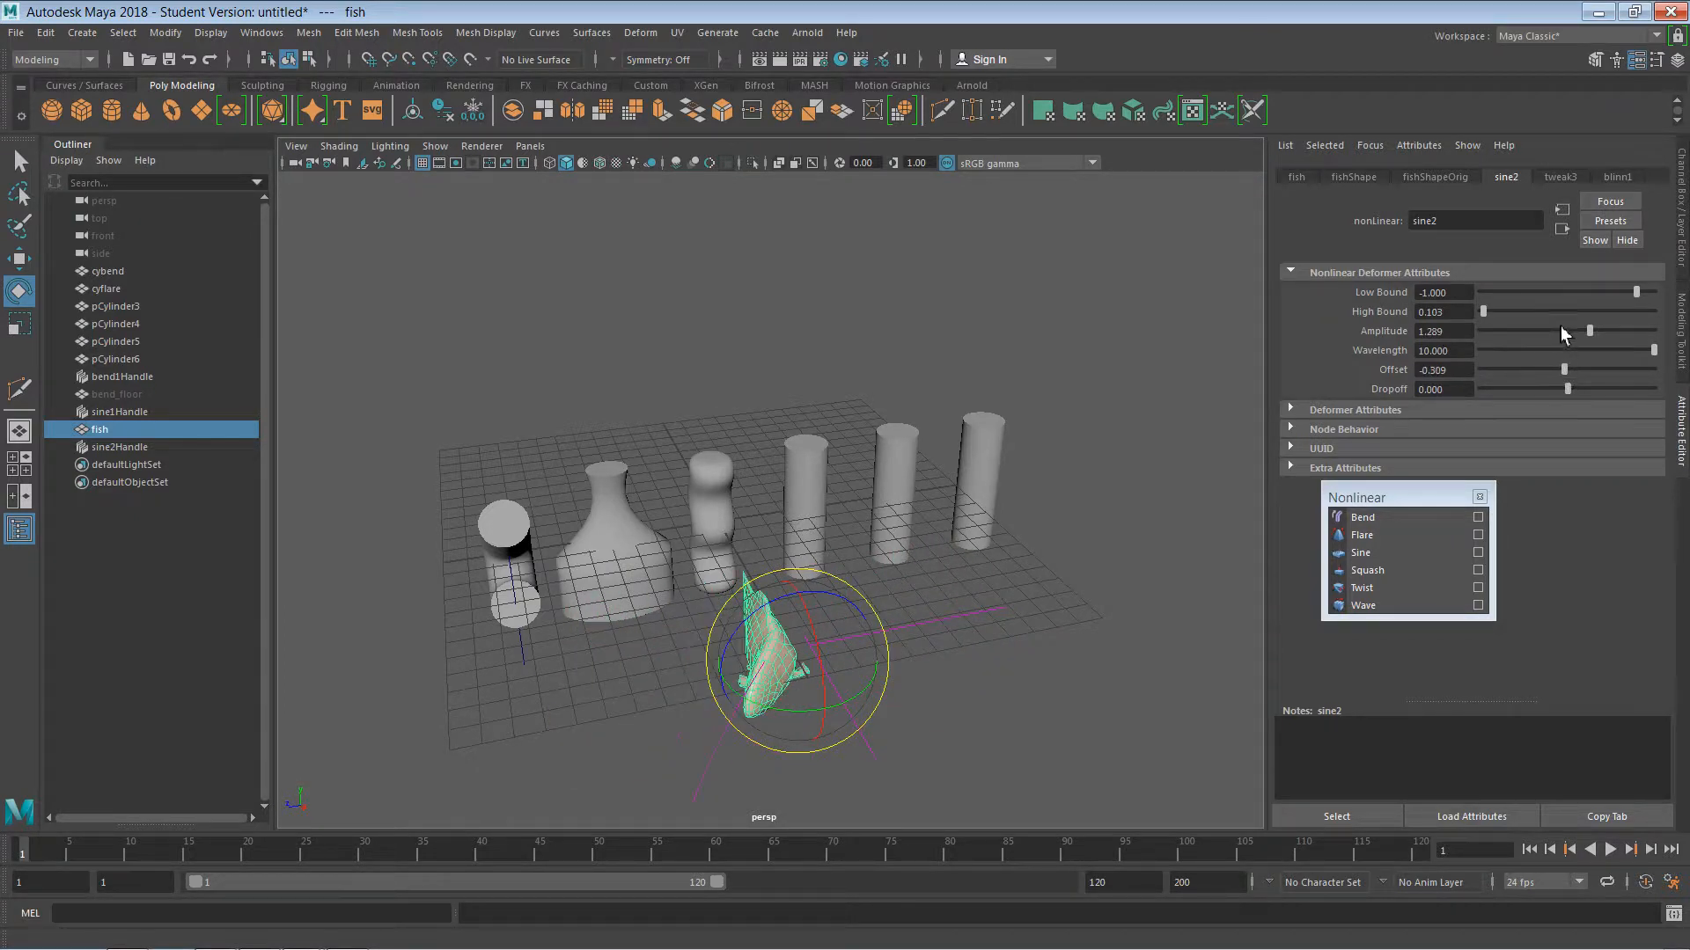
- Set the fish's sine2 Low Bound to -9.433, High Bound to 7.113, Amplitude to 0.155, Wavelength to 4.438 and Offset to -4.227
{"action": "left_click_drag", "start_coordinate": [1629, 296], "coordinate": [1666, 299]}
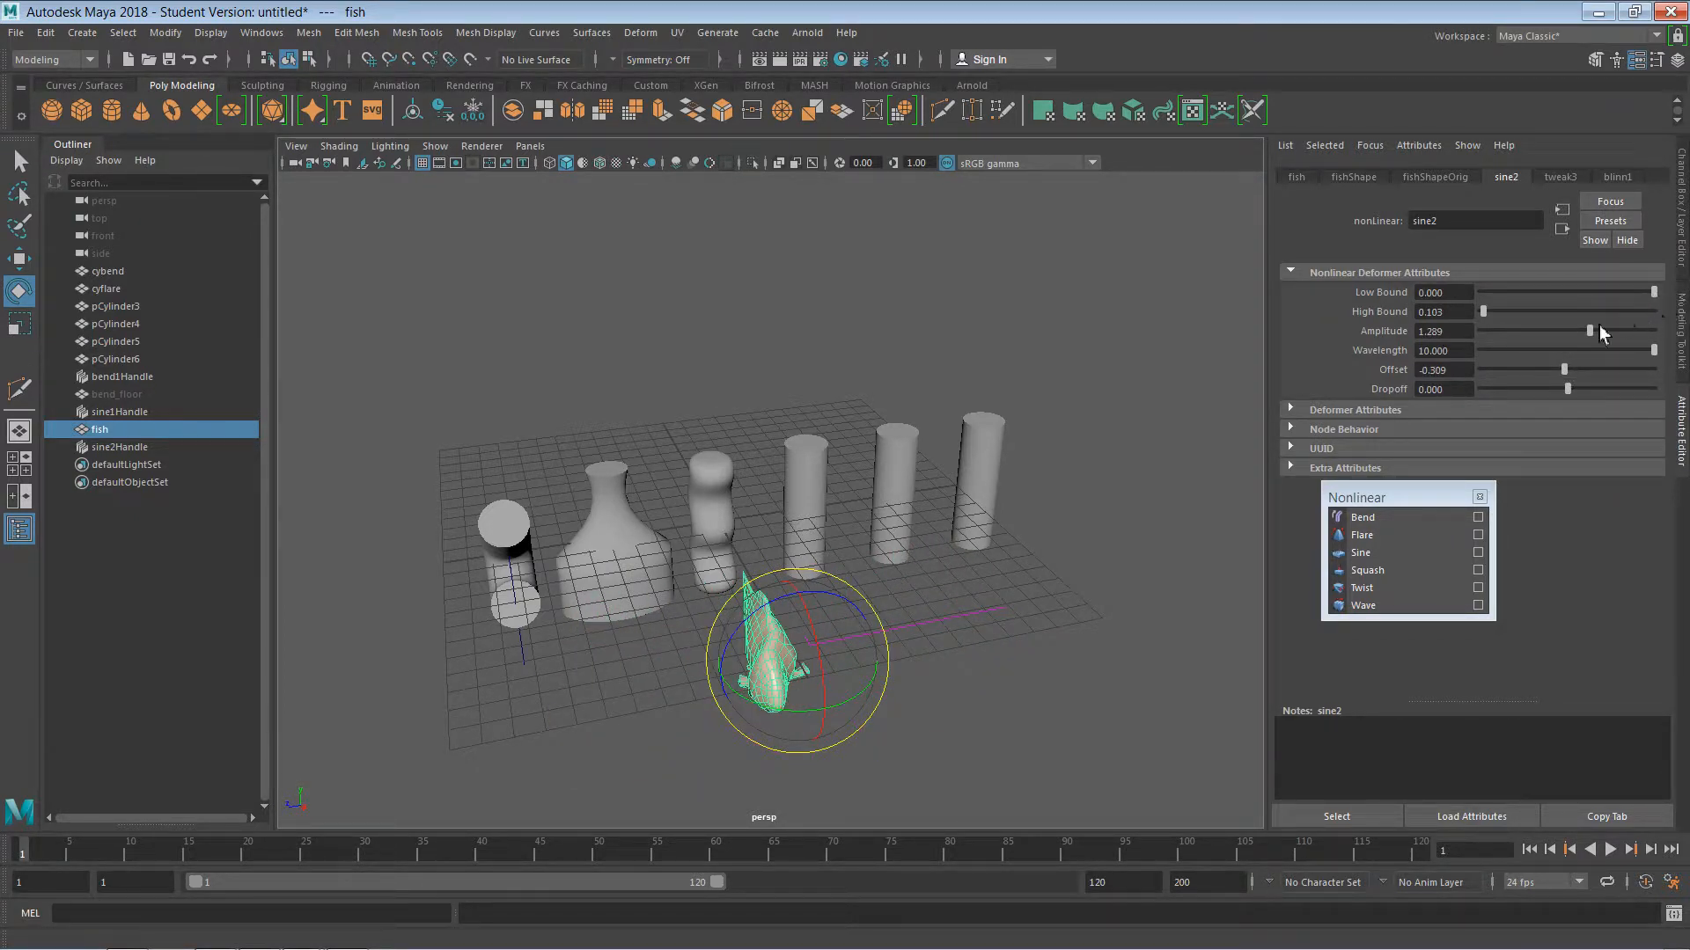
{"action": "mouse_move", "coordinate": [1566, 372]}
{"action": "left_mouse_down"}
{"action": "mouse_move", "coordinate": [1518, 373]}
{"action": "mouse_move", "coordinate": [1536, 371]}
{"action": "left_mouse_up"}
{"action": "left_click_drag", "start_coordinate": [1500, 314], "coordinate": [1514, 314]}
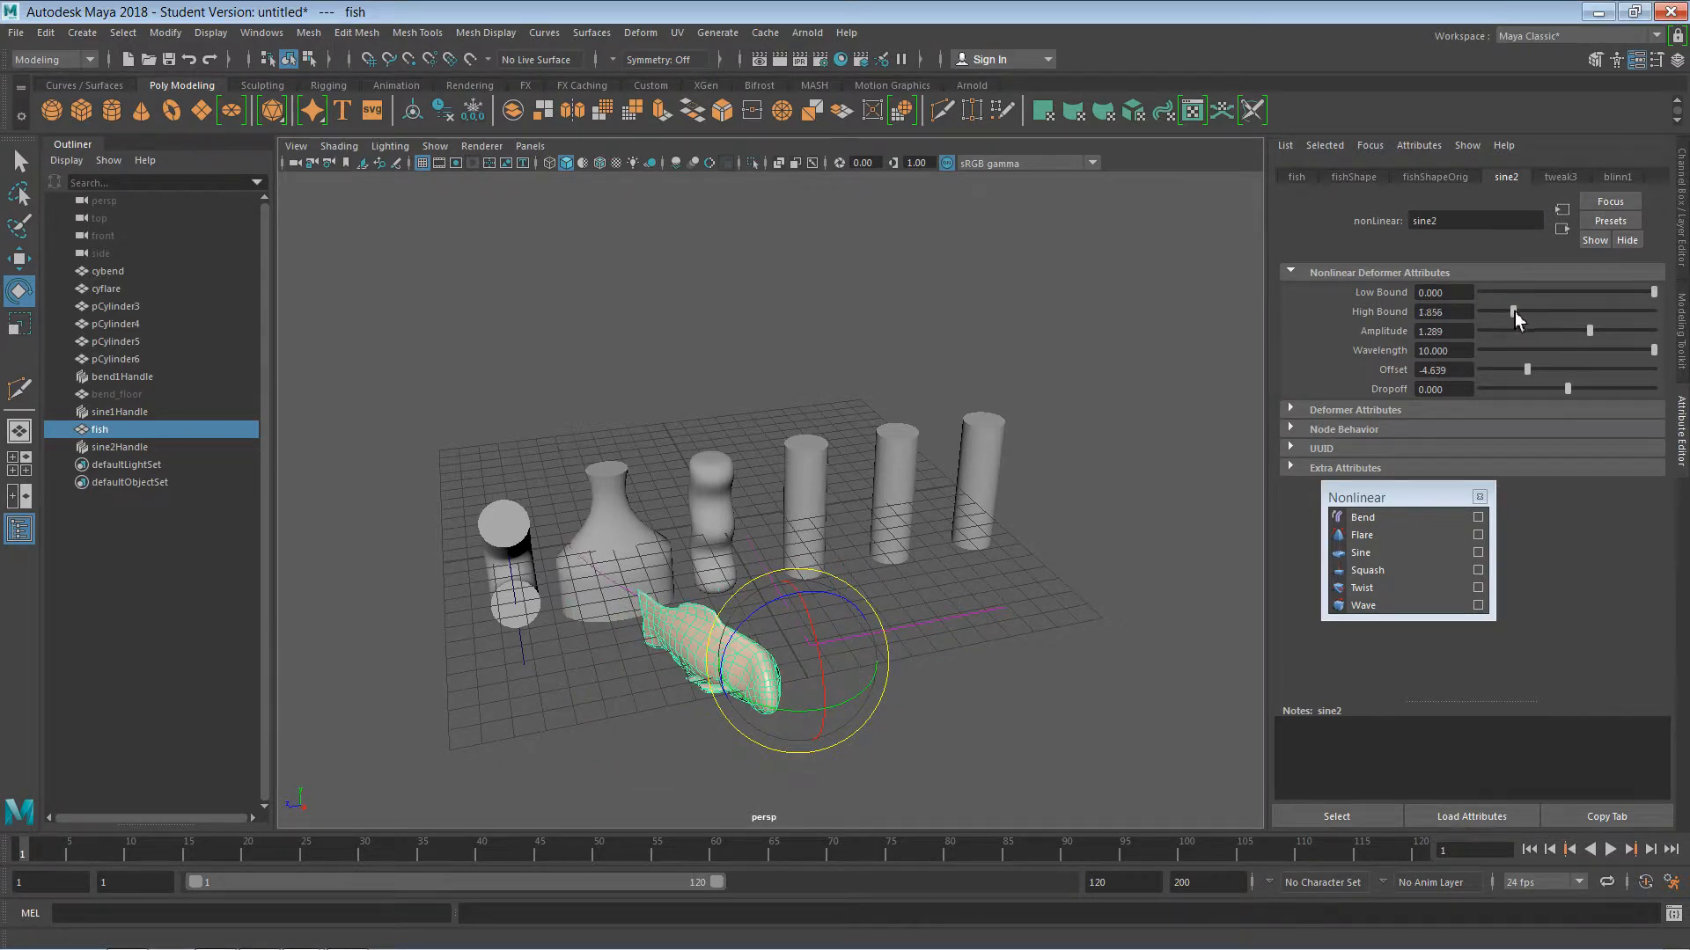
{"action": "left_click_drag", "start_coordinate": [1671, 308], "coordinate": [1585, 293]}
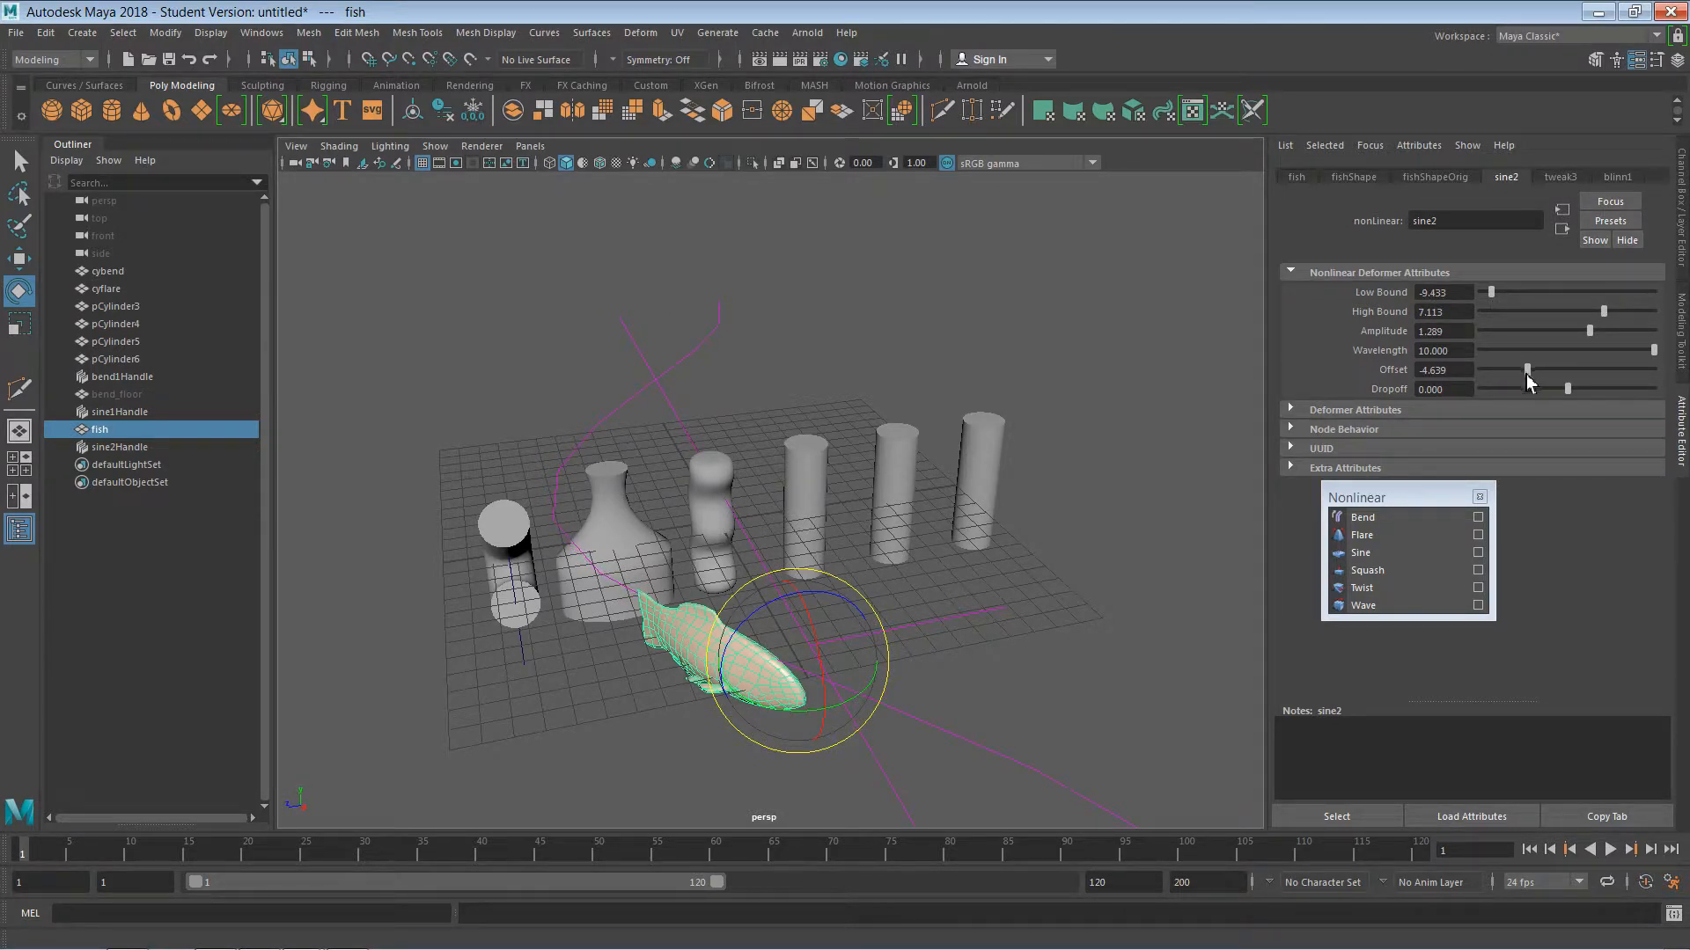
{"action": "mouse_move", "coordinate": [1530, 373]}
{"action": "left_mouse_down"}
{"action": "mouse_move", "coordinate": [1575, 371]}
{"action": "mouse_move", "coordinate": [1533, 389]}
{"action": "left_mouse_up"}
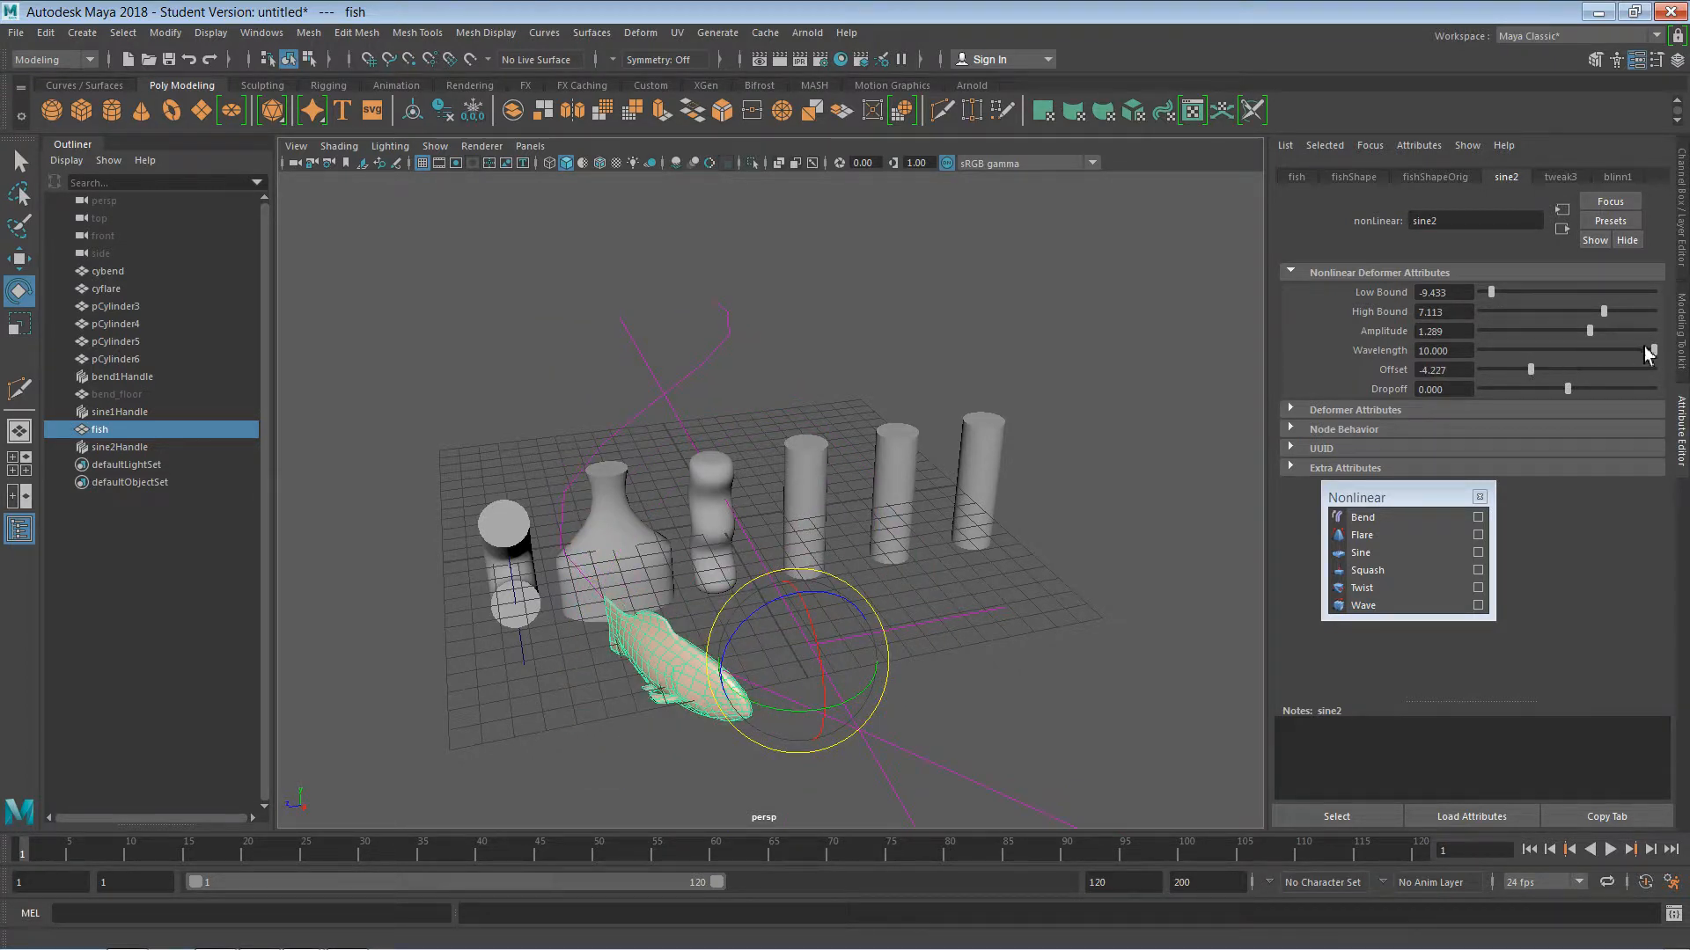
{"action": "left_click_drag", "start_coordinate": [1649, 352], "coordinate": [1571, 335]}
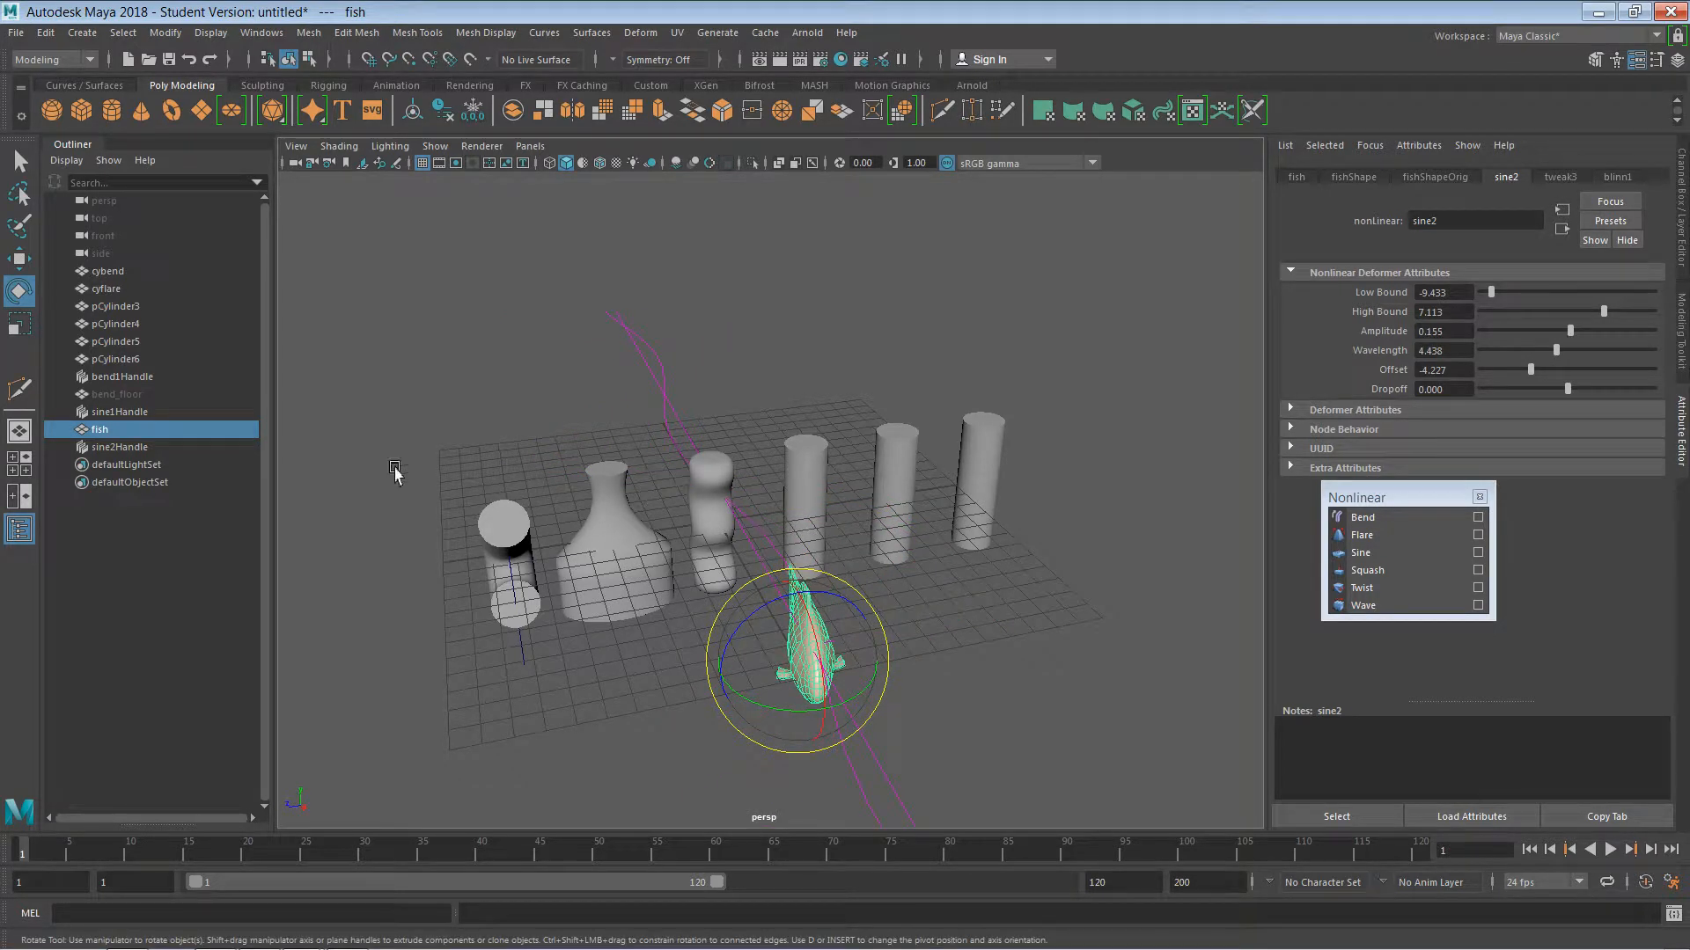
- Set the Offset of sine1Handle, the third cylinder's sine deformer, to 1.340 and clear the selection
{"action": "left_click", "coordinate": [132, 411]}
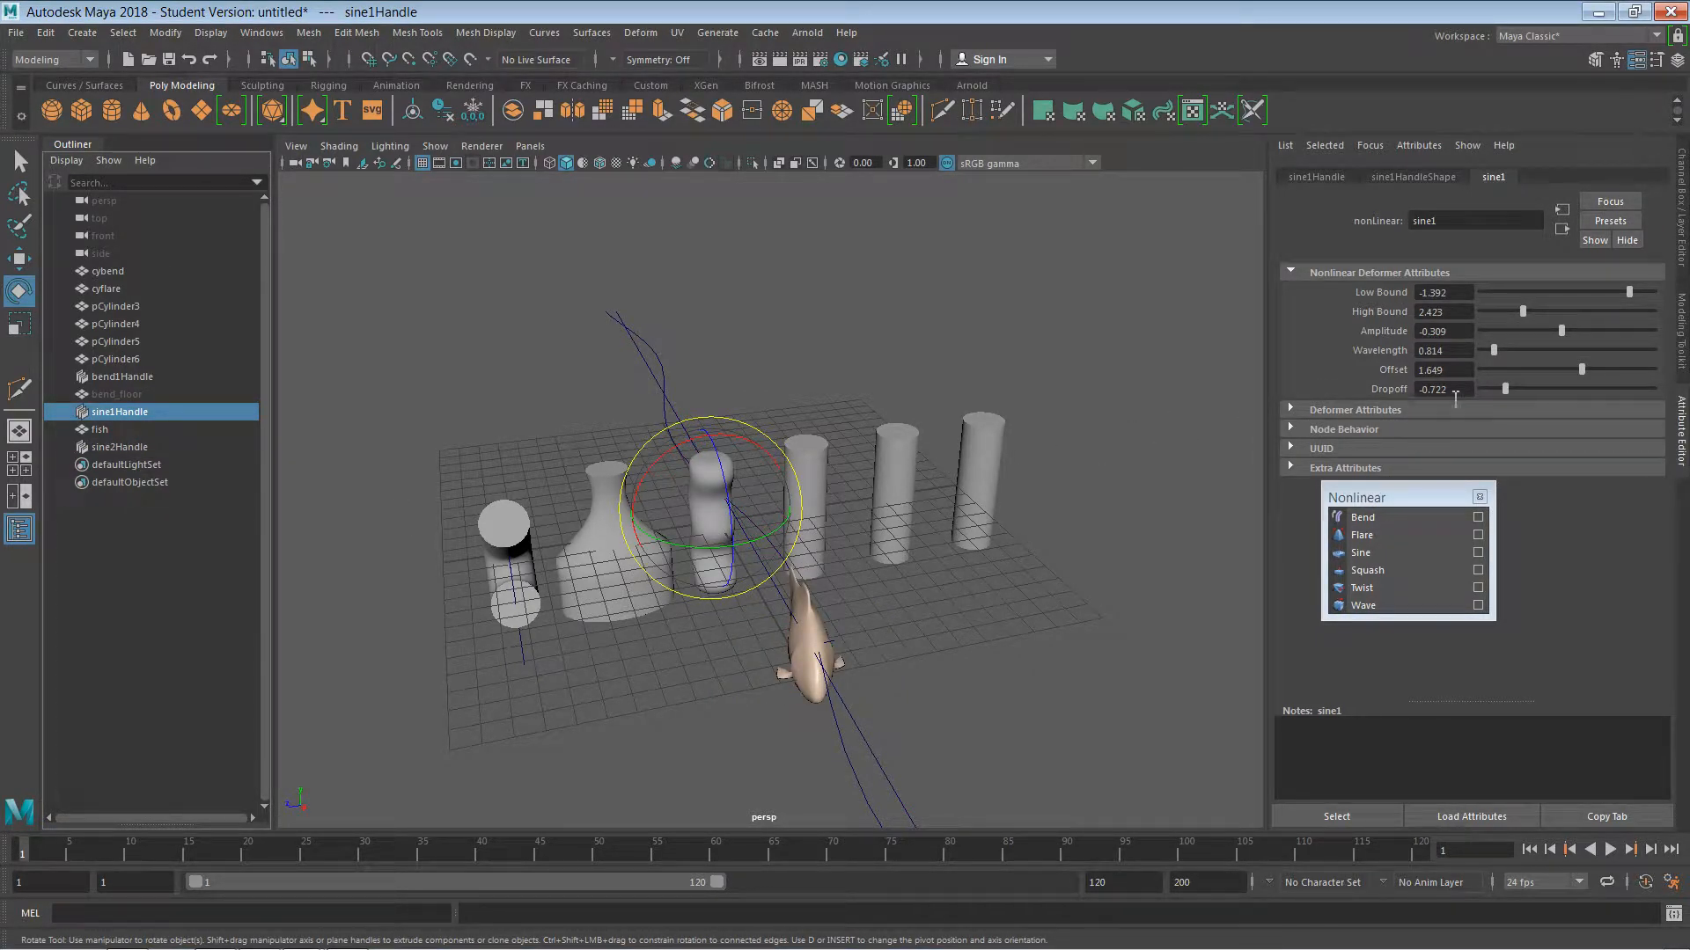
{"action": "left_click_drag", "start_coordinate": [1587, 370], "coordinate": [1576, 373]}
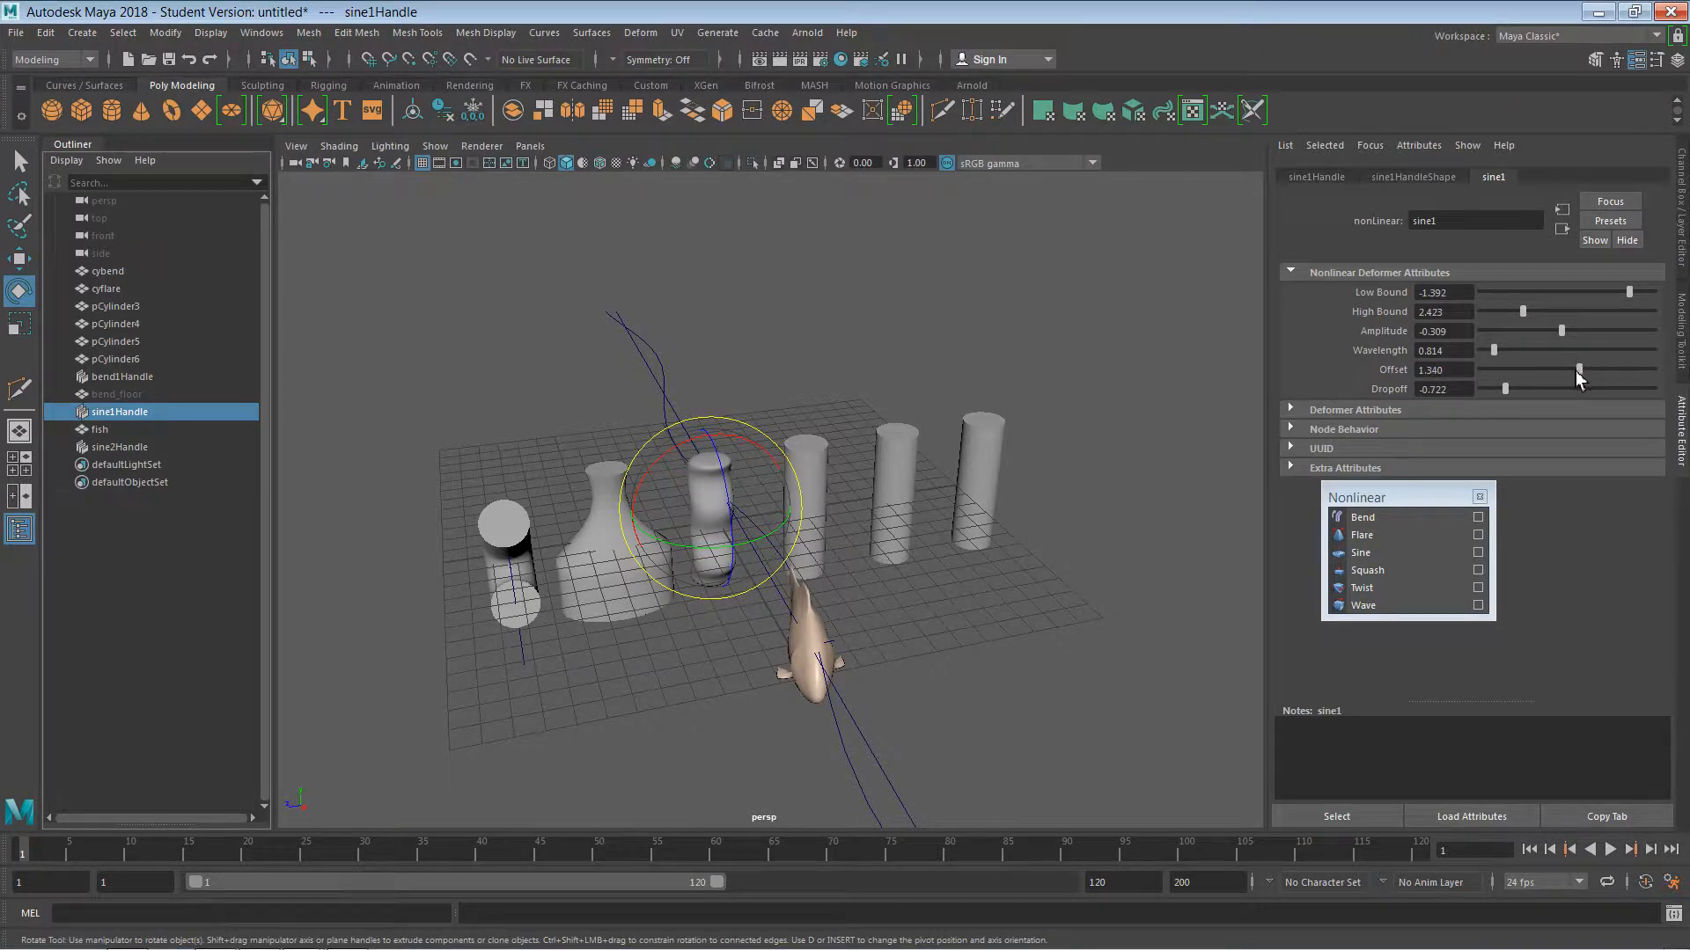
{"action": "left_click", "coordinate": [213, 586]}
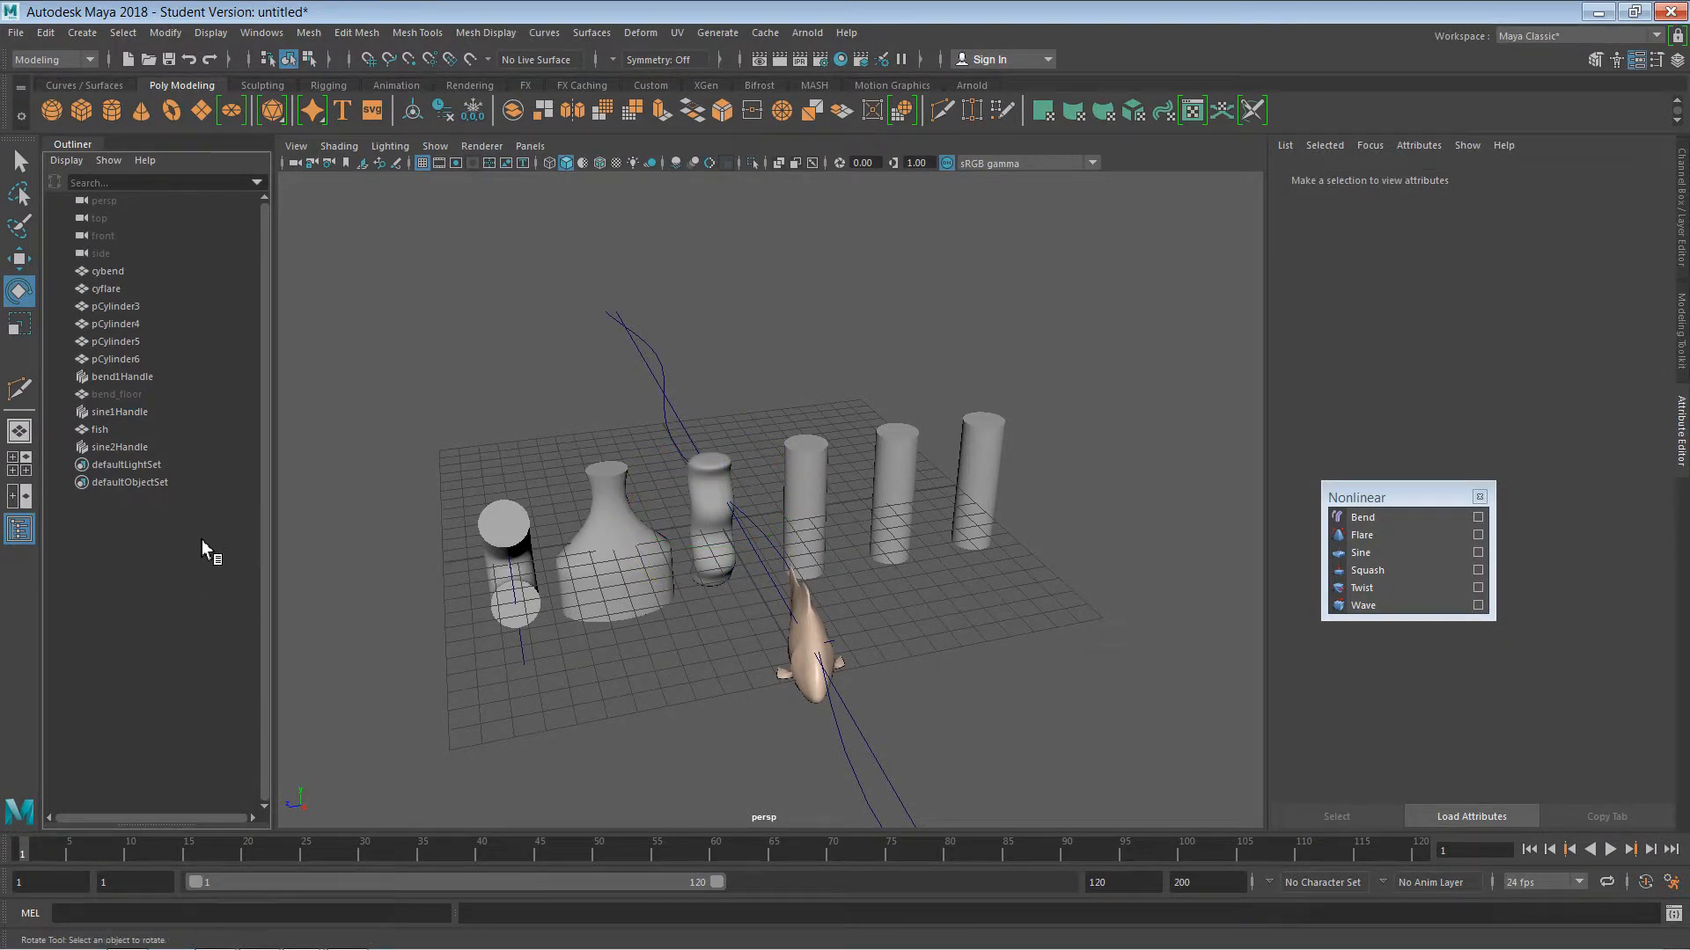
- Compare the deformer attributes of sine1Handle and sine2Handle
{"action": "left_click", "coordinate": [128, 413]}
{"action": "left_click", "coordinate": [132, 450]}
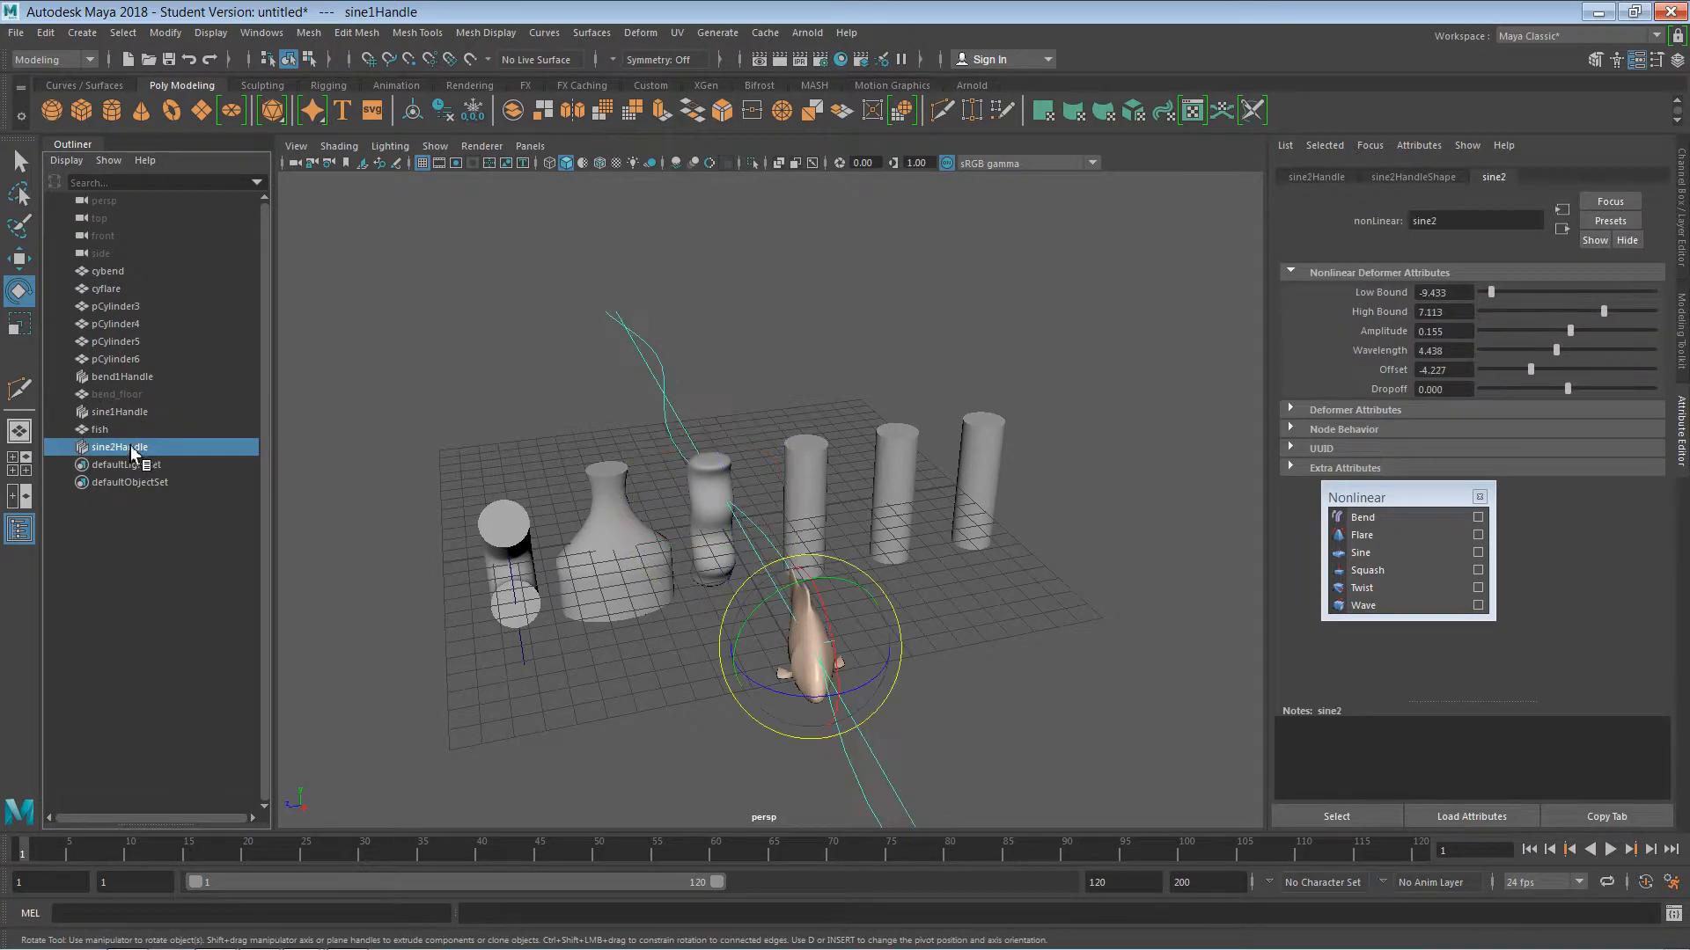
{"action": "left_click", "coordinate": [132, 414]}
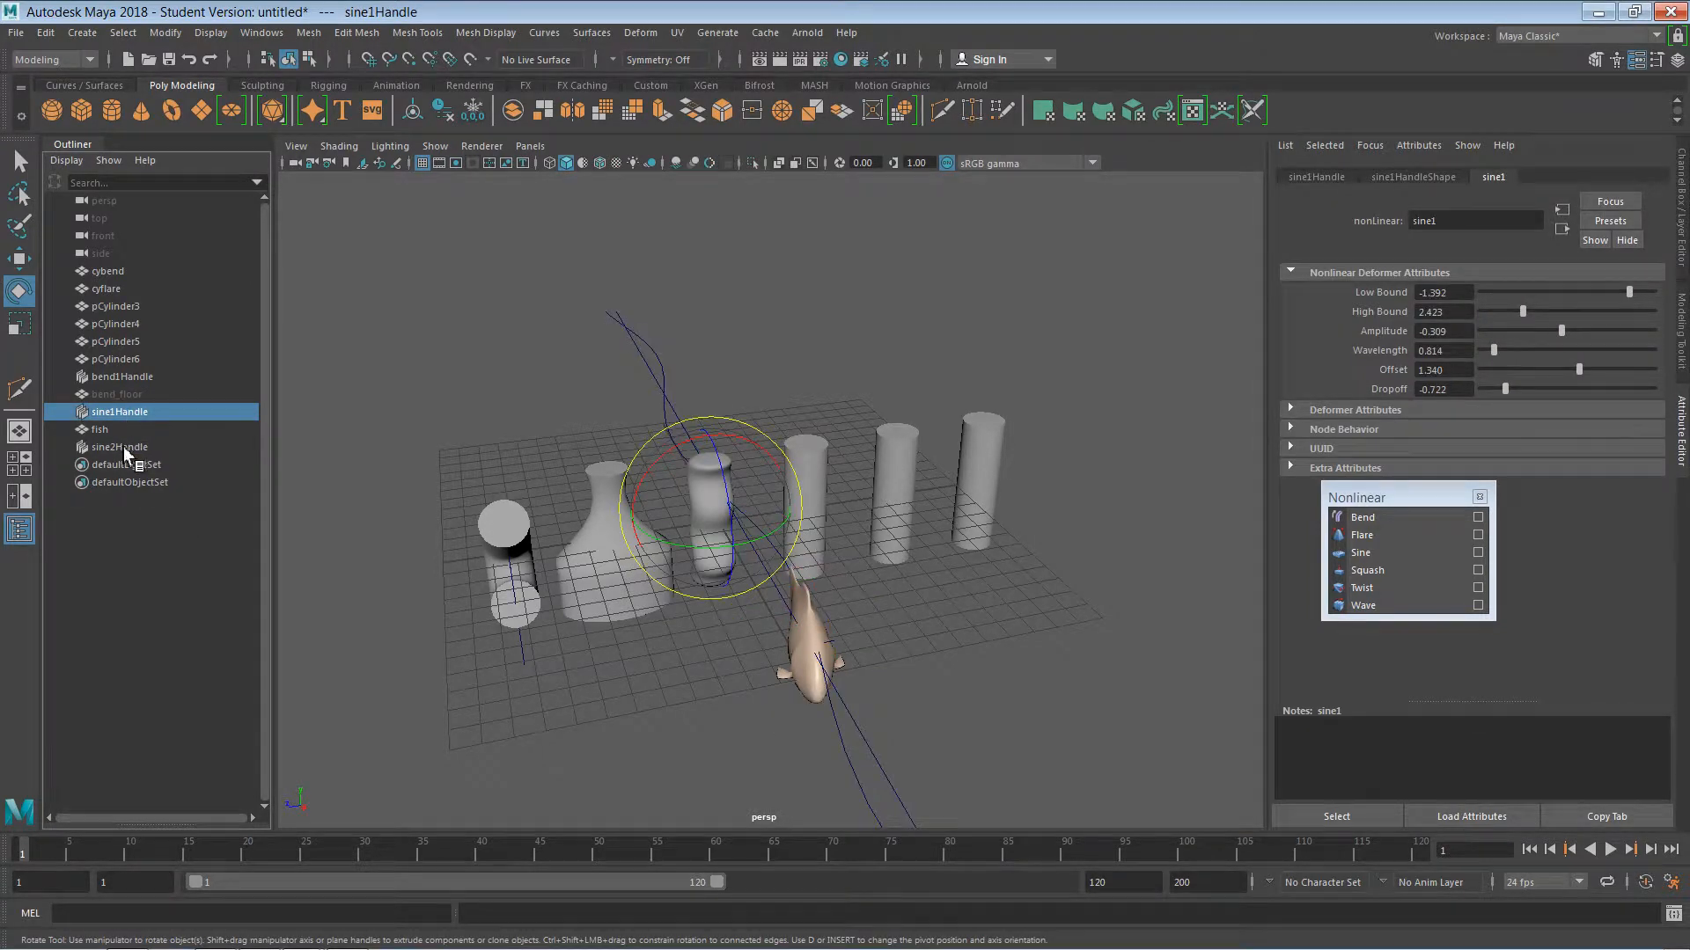
{"action": "left_click", "coordinate": [130, 444]}
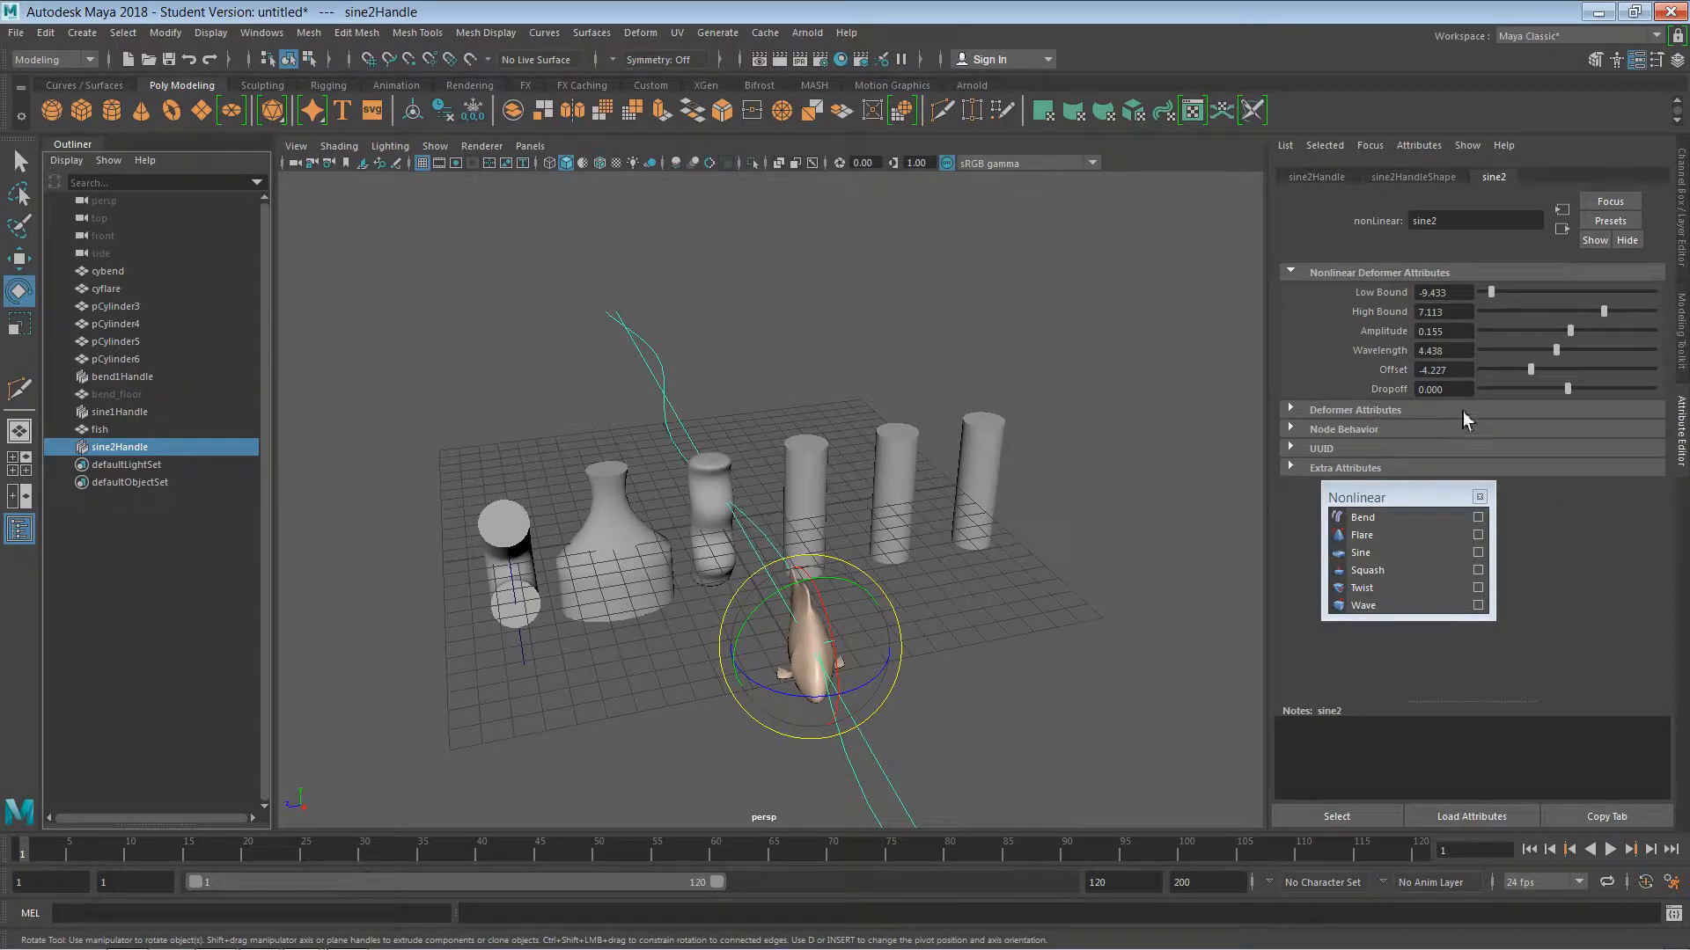
{"action": "left_click", "coordinate": [948, 619]}
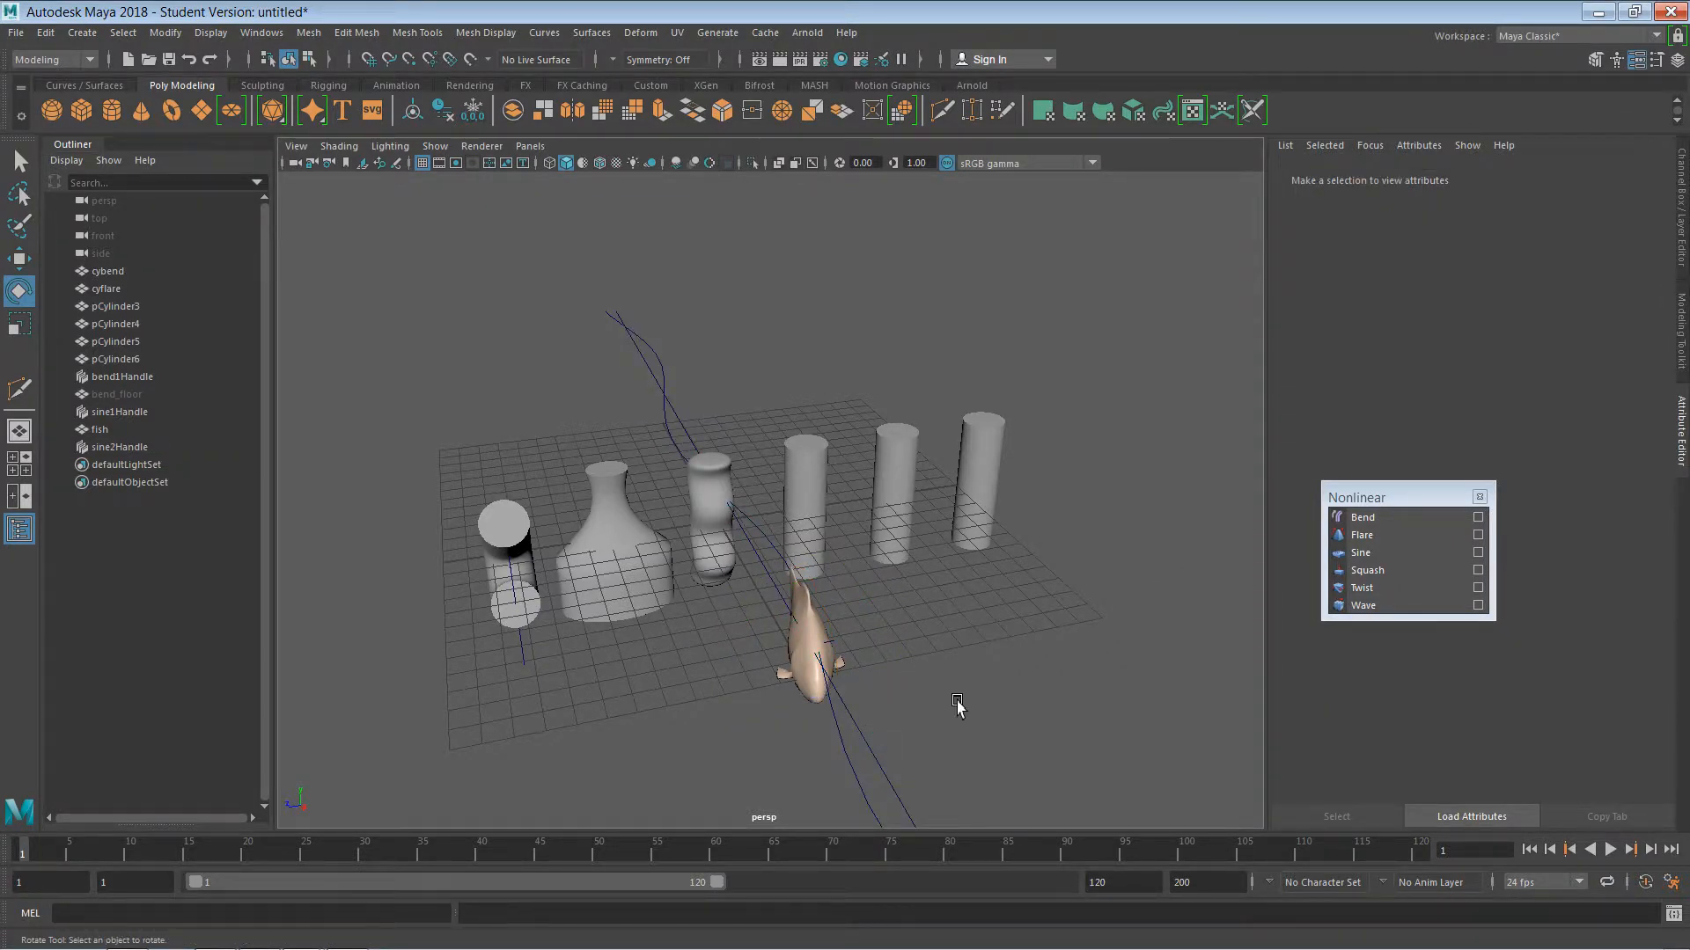
- Adjust the Offset of the fish's sine2 deformer to swing its tail sideways, then clear the selection
{"action": "left_click_drag", "start_coordinate": [958, 704], "coordinate": [782, 735], "text": "alt"}
{"action": "left_click", "coordinate": [704, 738]}
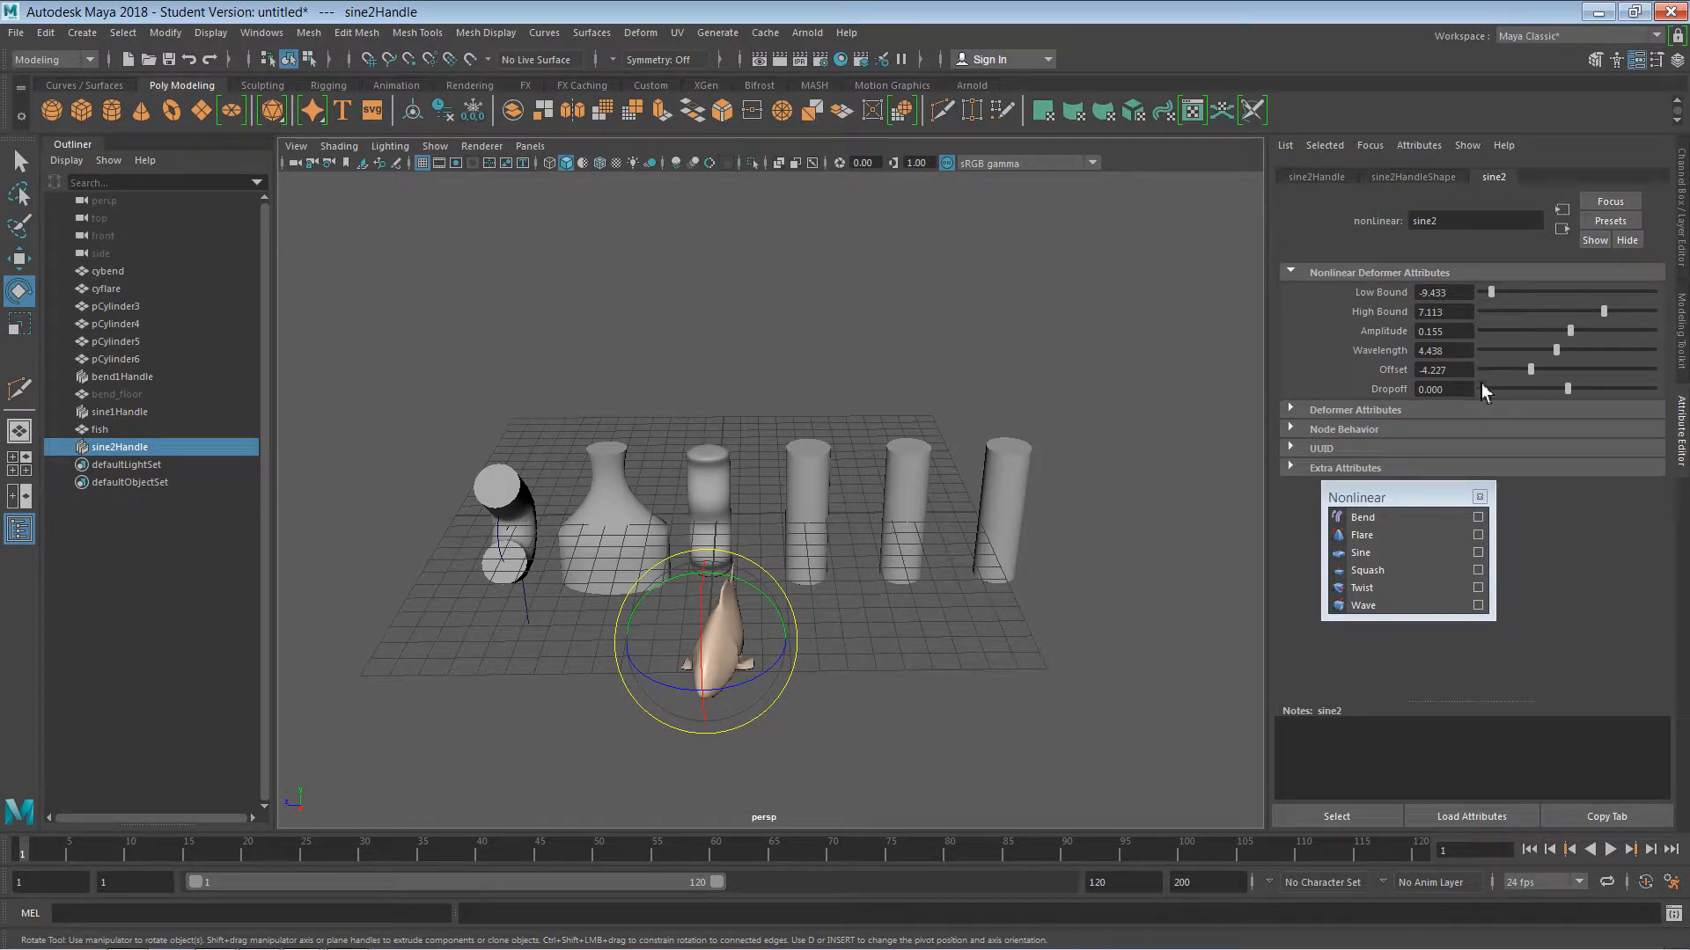
{"action": "left_click_drag", "start_coordinate": [1533, 378], "coordinate": [1621, 391]}
{"action": "left_click", "coordinate": [915, 673]}
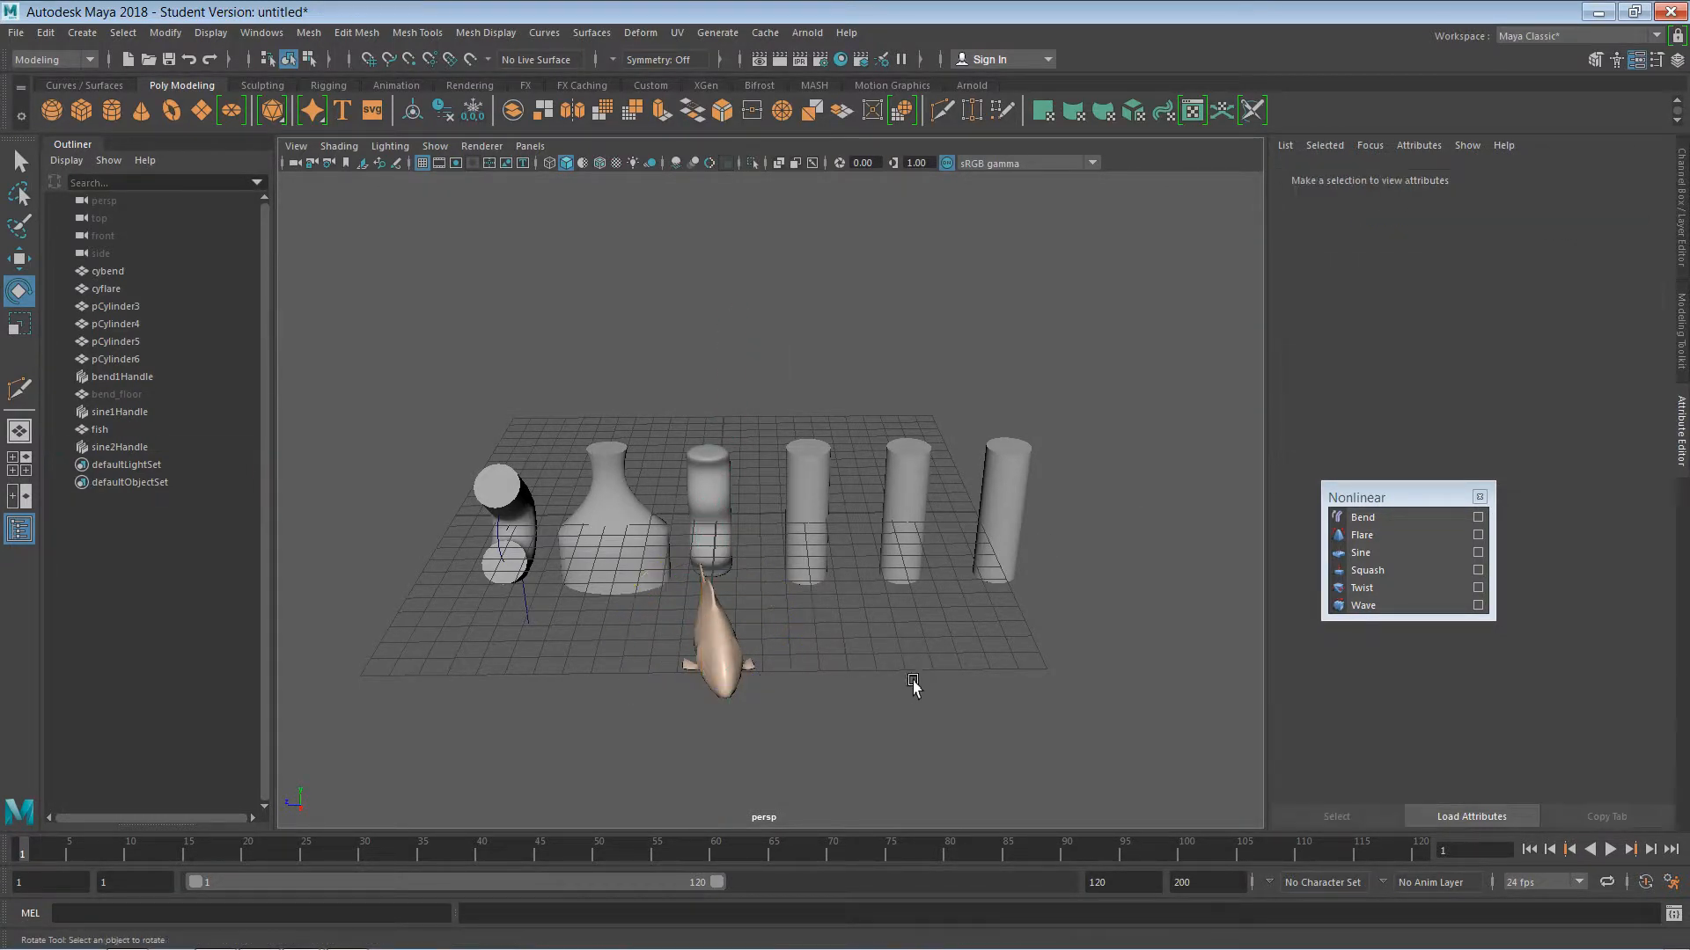
- Apply a Squash nonlinear deformer to the fourth cylinder, pCylinder4
{"action": "left_click_drag", "start_coordinate": [913, 683], "coordinate": [862, 698], "text": "alt"}
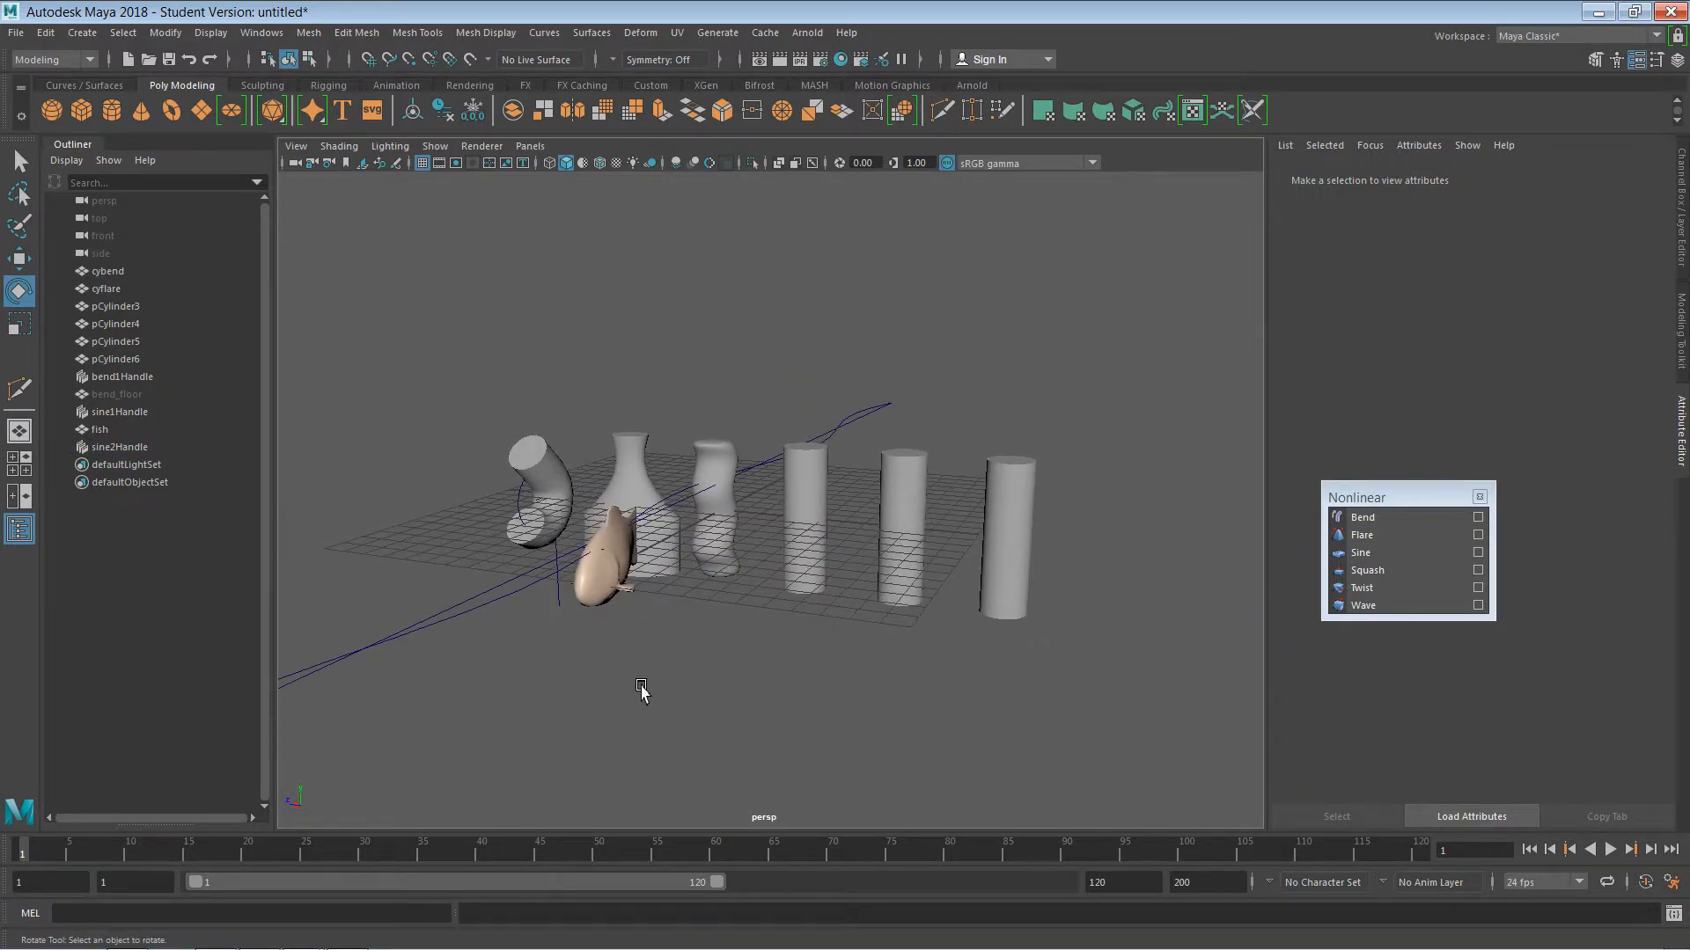
{"action": "left_click_drag", "start_coordinate": [641, 686], "coordinate": [779, 607], "text": "alt"}
{"action": "left_click", "coordinate": [814, 501]}
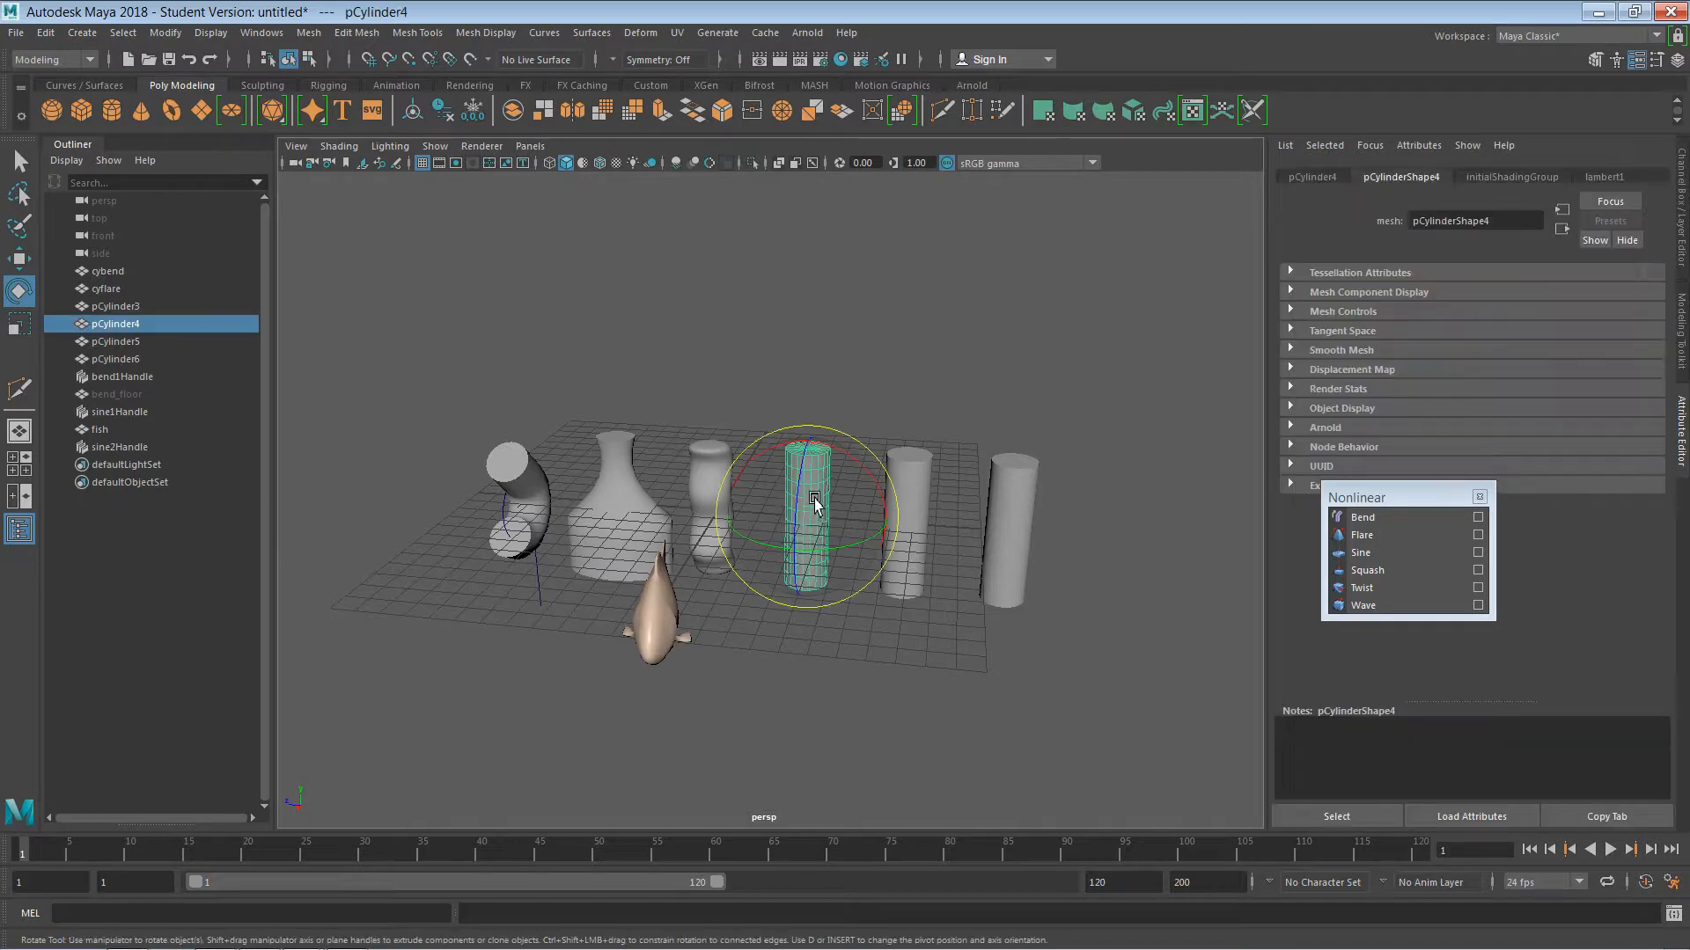
{"action": "scroll", "coordinate": [812, 517], "scroll_direction": "up", "scroll_amount": 5}
{"action": "key", "text": "f"}
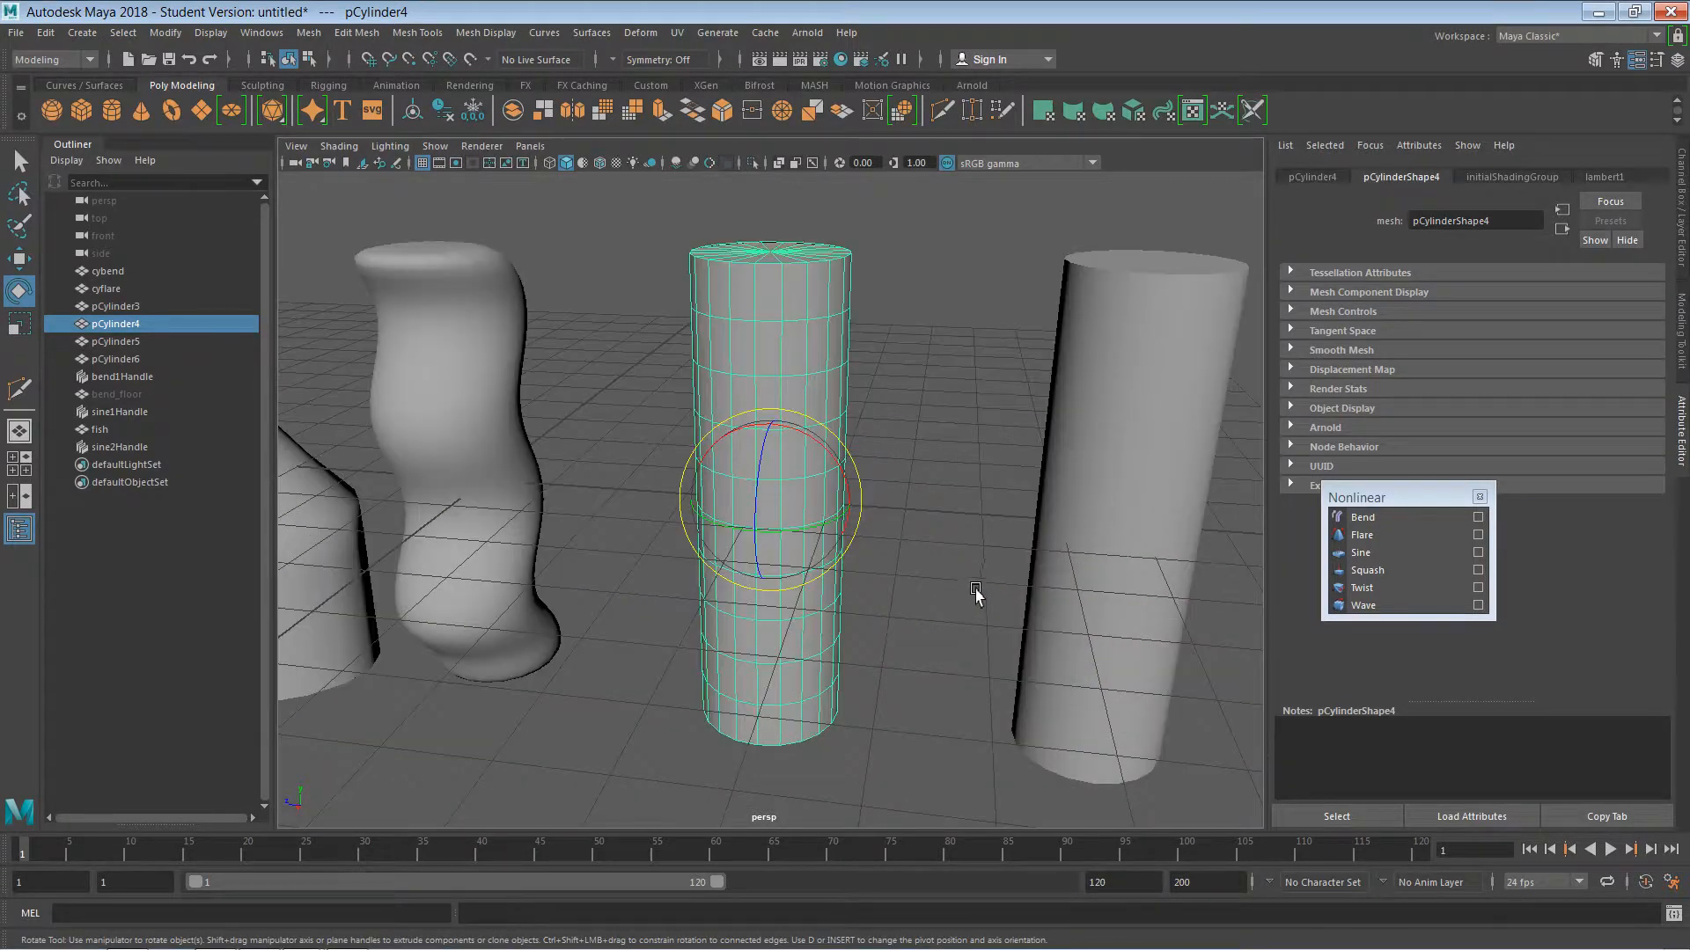
{"action": "scroll", "coordinate": [966, 591], "scroll_direction": "down", "scroll_amount": 3}
{"action": "scroll", "coordinate": [966, 597], "scroll_direction": "down", "scroll_amount": 1}
{"action": "left_click_drag", "start_coordinate": [935, 641], "coordinate": [912, 697], "text": "alt"}
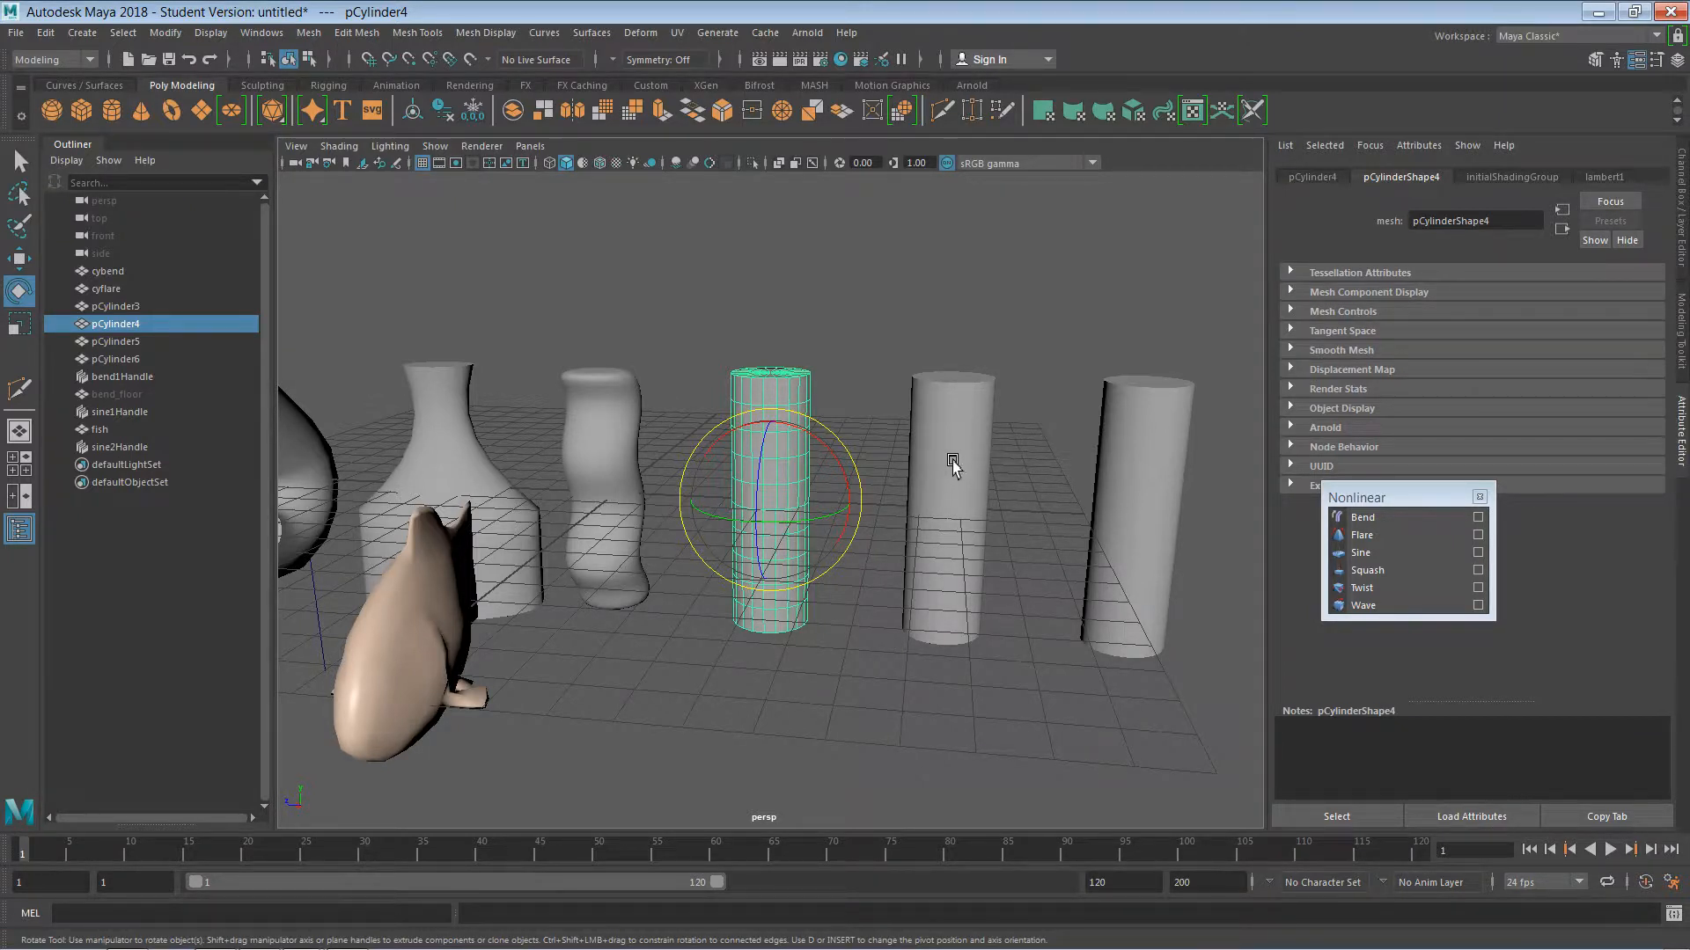
{"action": "left_click", "coordinate": [1375, 572]}
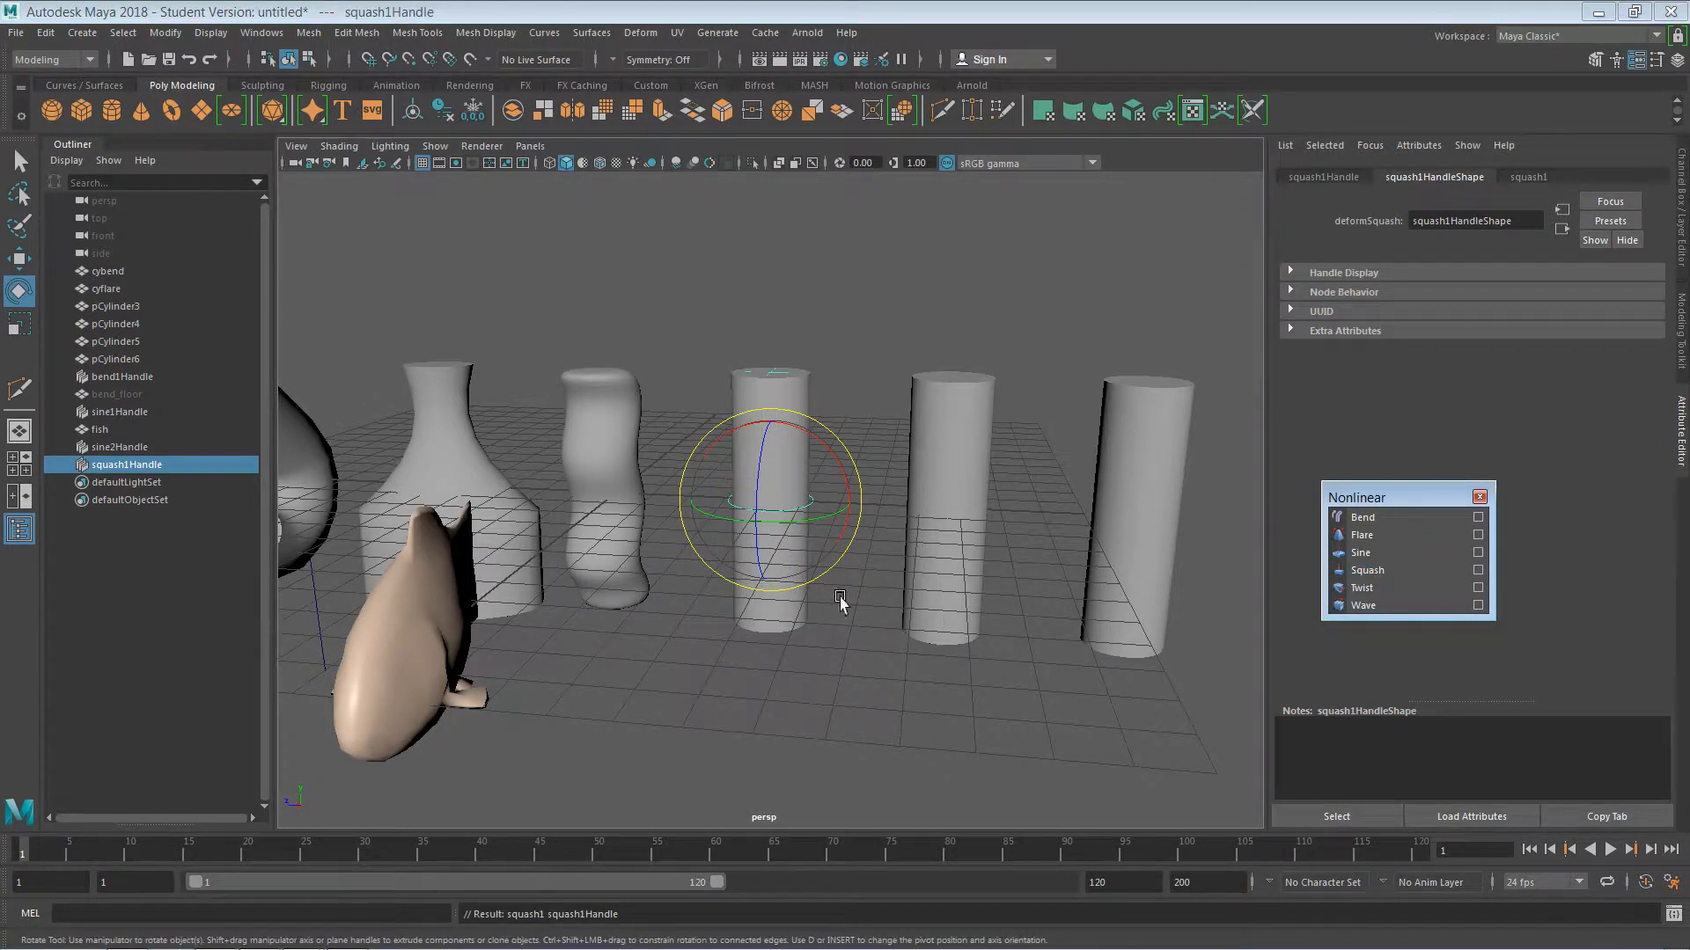
- Move the floating Nonlinear palette clear of the attributes and open pCylinder4's squash1 attributes
{"action": "left_click", "coordinate": [845, 695]}
{"action": "left_click", "coordinate": [783, 520]}
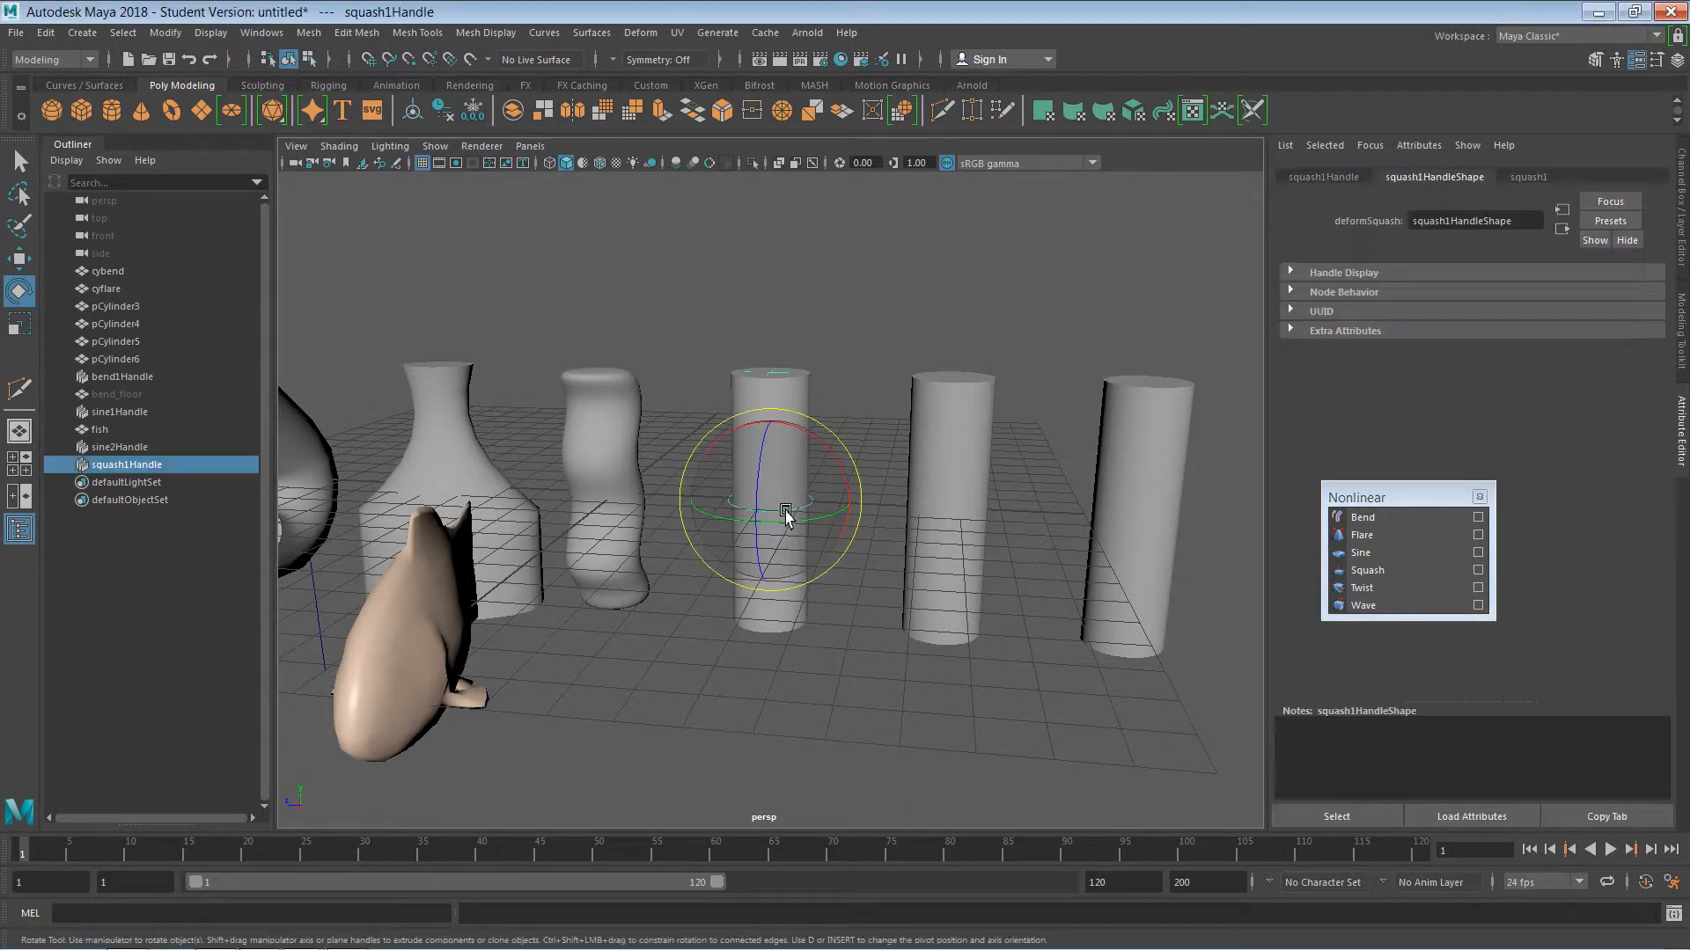
{"action": "left_click", "coordinate": [841, 333]}
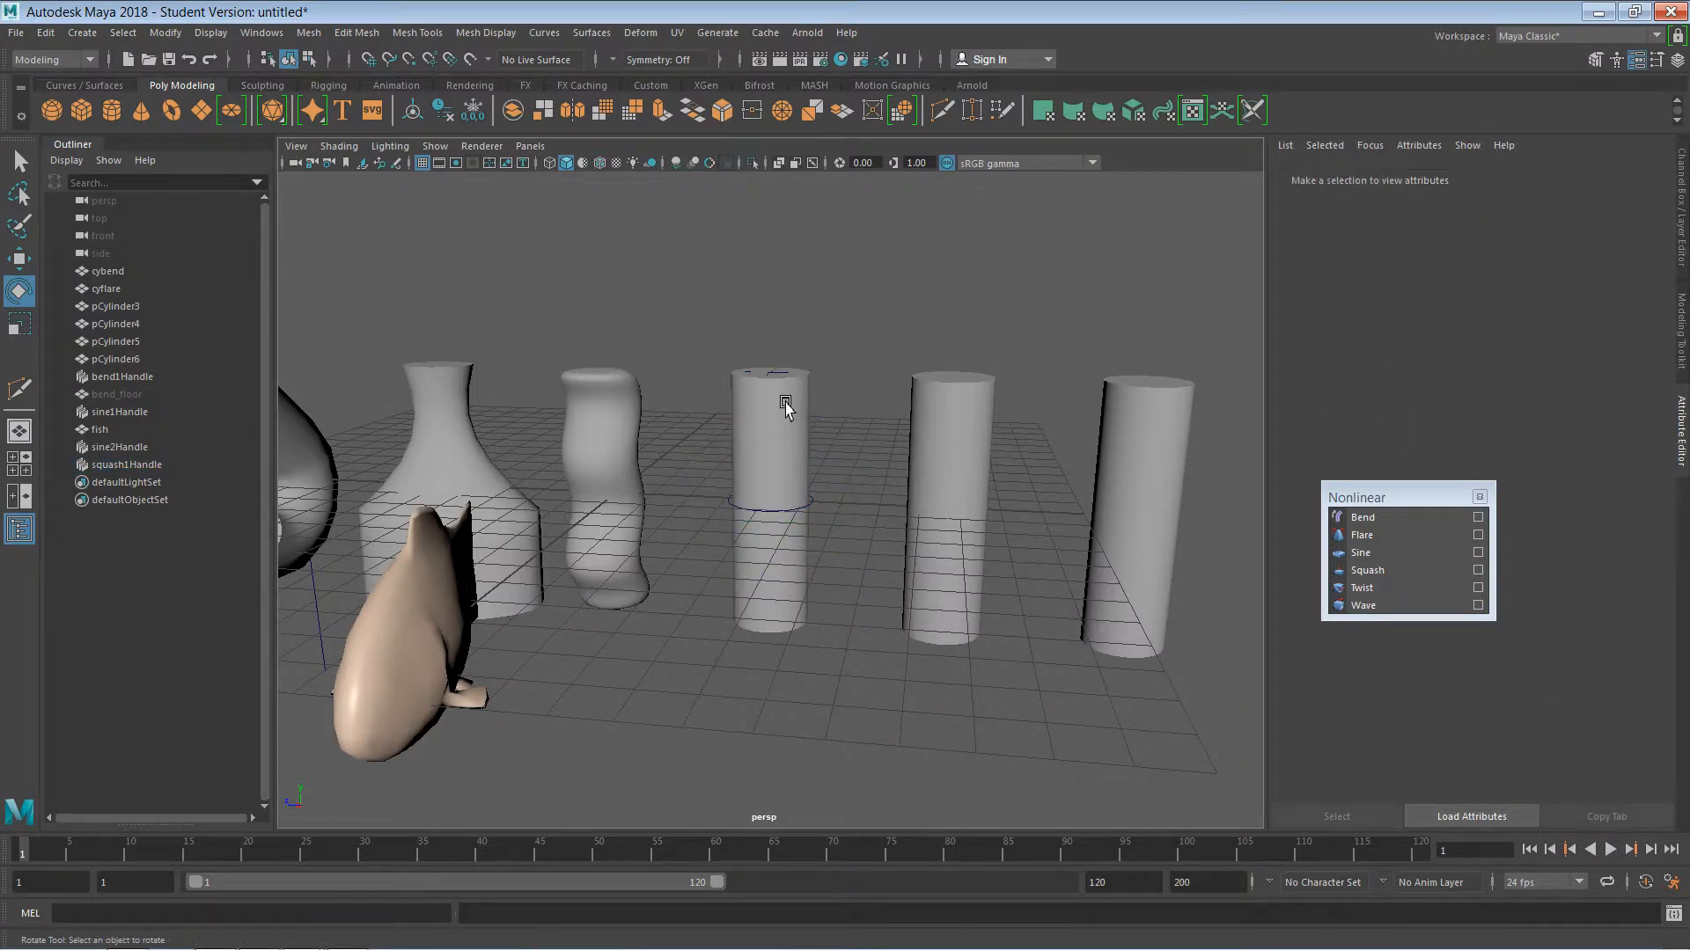
{"action": "left_click", "coordinate": [787, 405]}
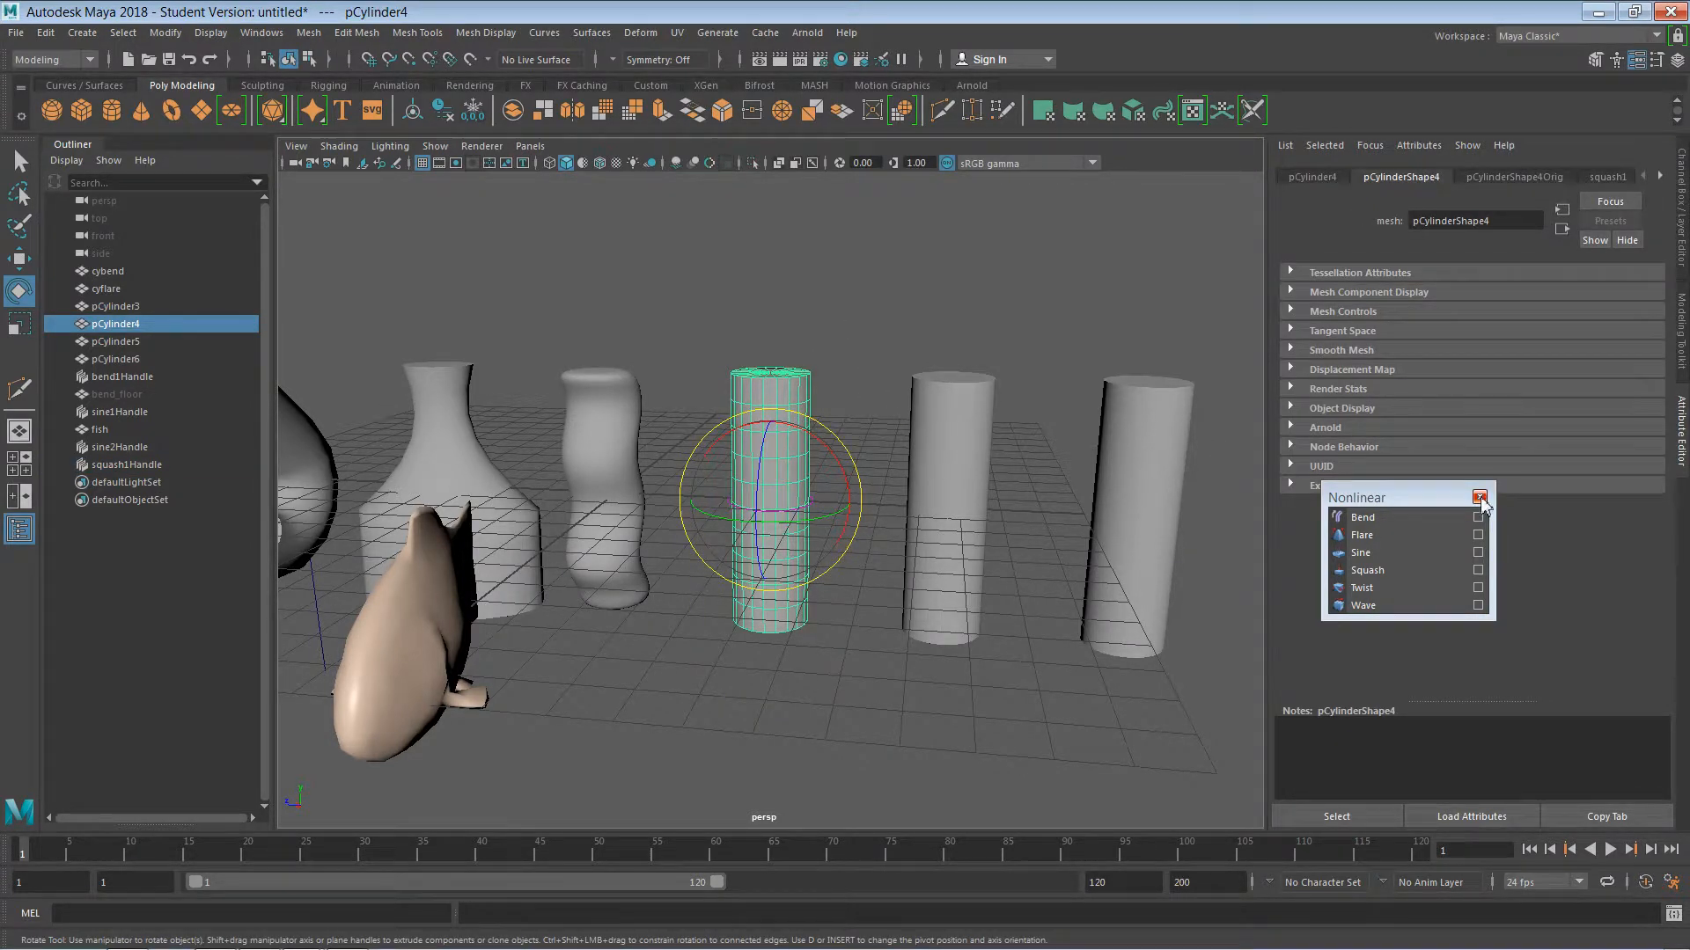
{"action": "left_click_drag", "start_coordinate": [1426, 497], "coordinate": [1592, 654]}
{"action": "left_click", "coordinate": [1607, 177]}
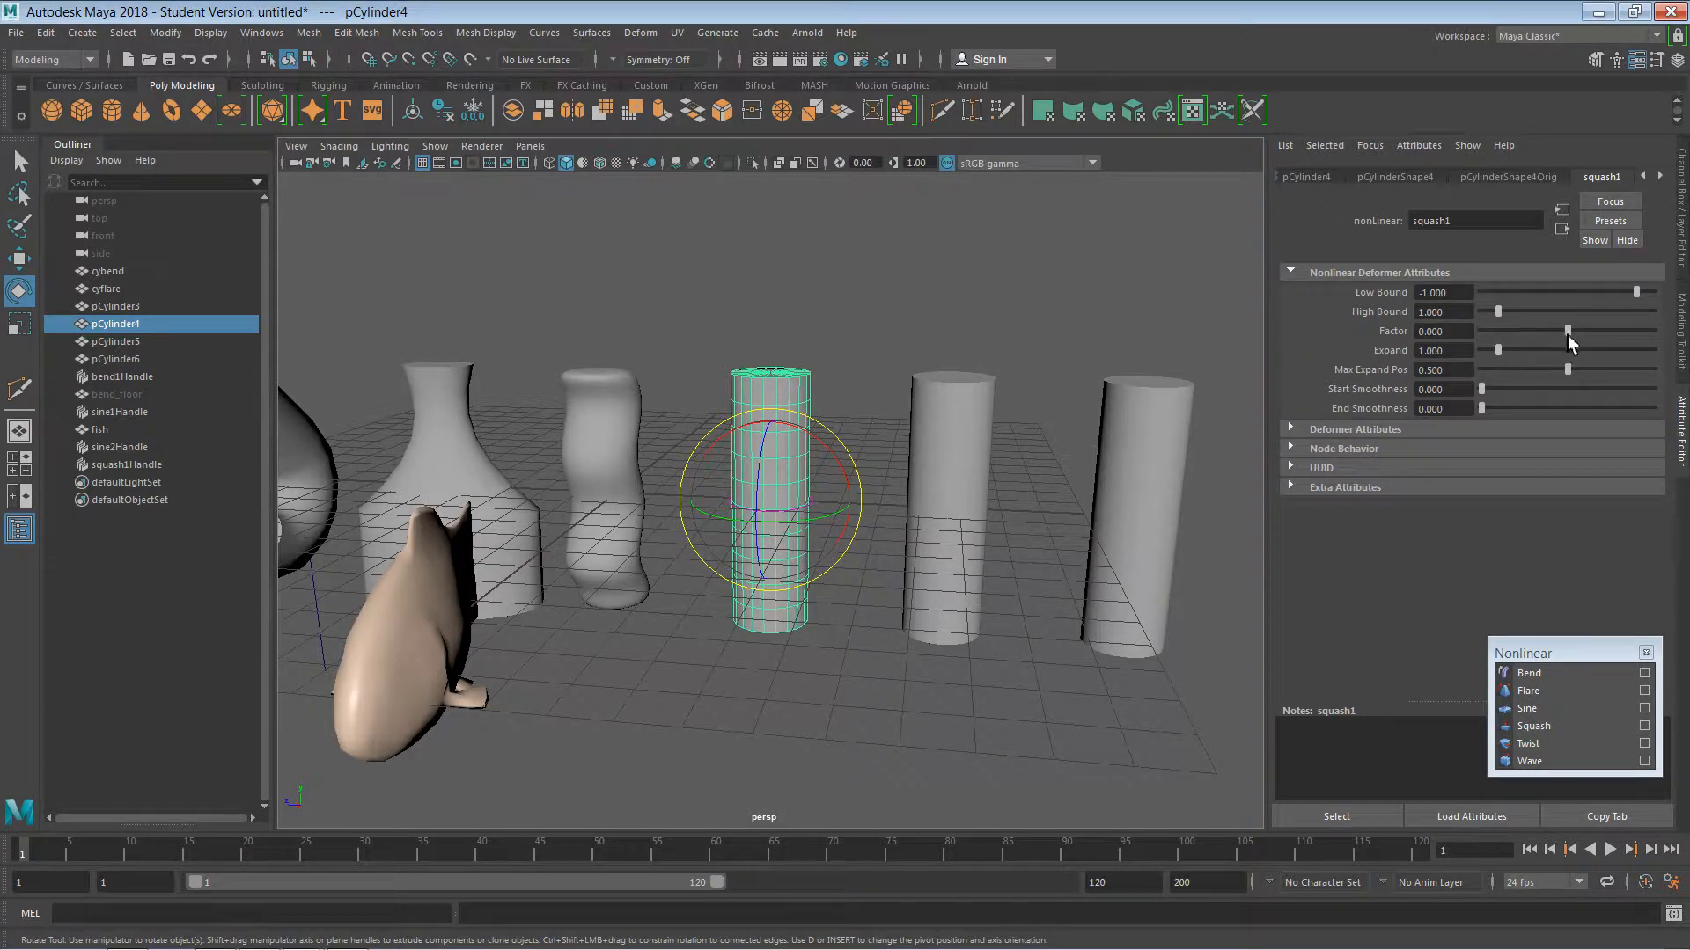
- Set squash1 Factor to -0.309, Expand to 1.804, Max Expand Pos to 0.540 and Start Smoothness to 0.392 to bulge the fourth cylinder
{"action": "mouse_move", "coordinate": [1567, 334]}
{"action": "left_mouse_down"}
{"action": "mouse_move", "coordinate": [1480, 352]}
{"action": "mouse_move", "coordinate": [1576, 350]}
{"action": "mouse_move", "coordinate": [1568, 331]}
{"action": "mouse_move", "coordinate": [1515, 349]}
{"action": "mouse_move", "coordinate": [1572, 332]}
{"action": "left_mouse_up"}
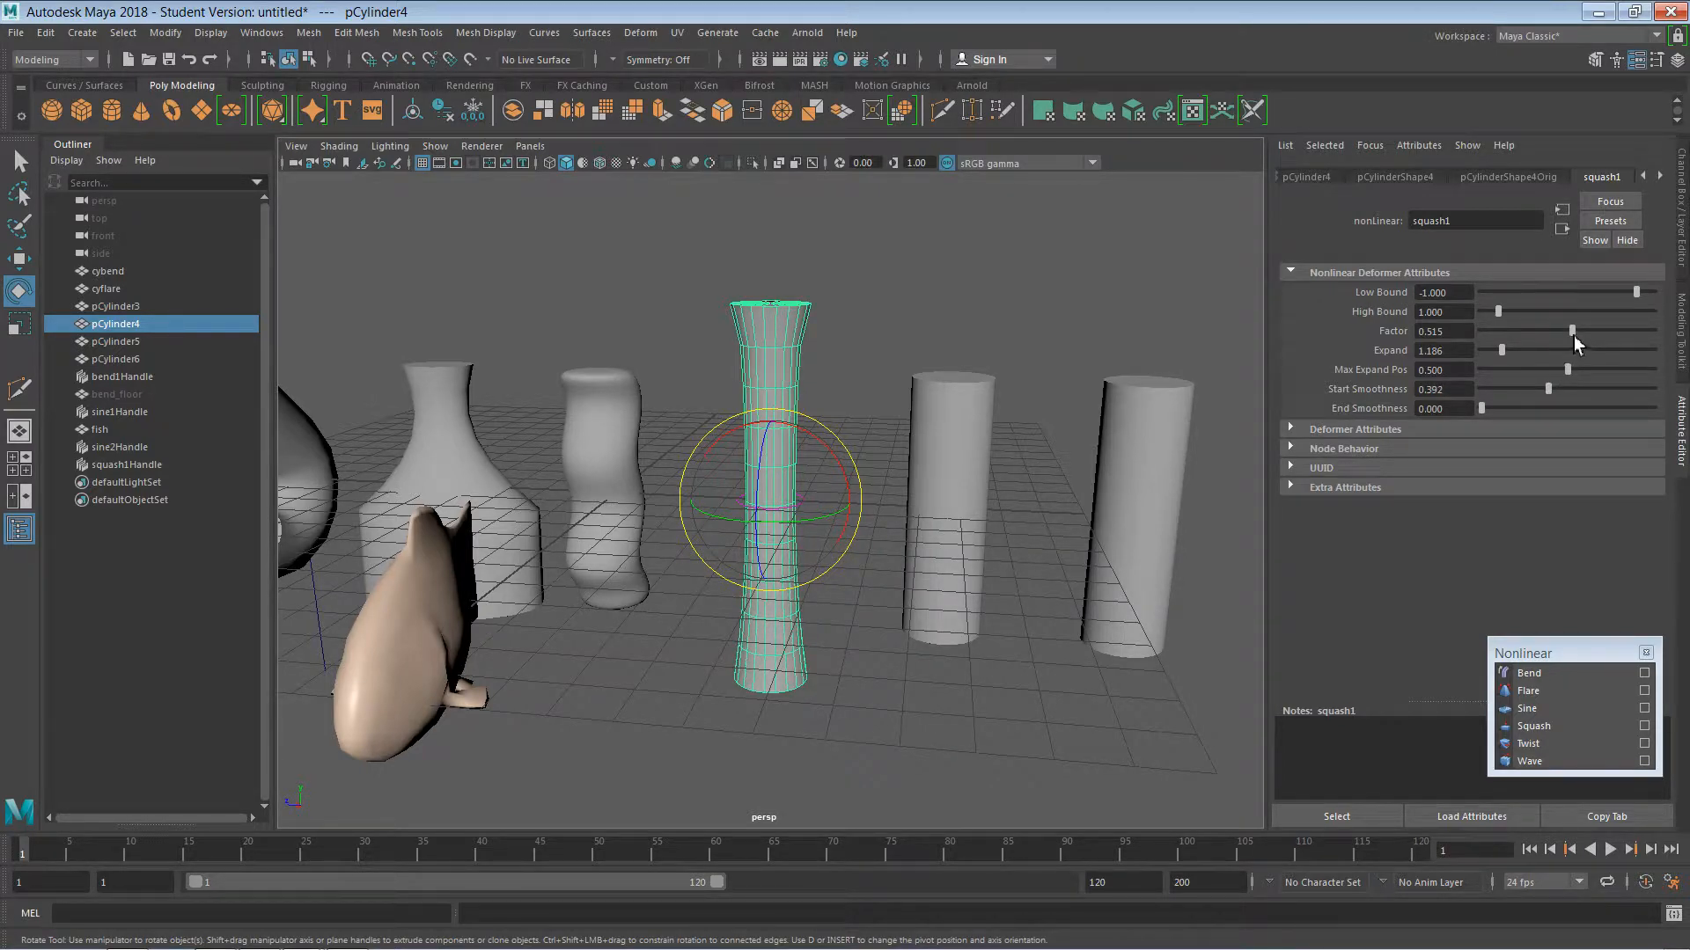
{"action": "left_click_drag", "start_coordinate": [1572, 334], "coordinate": [1566, 333]}
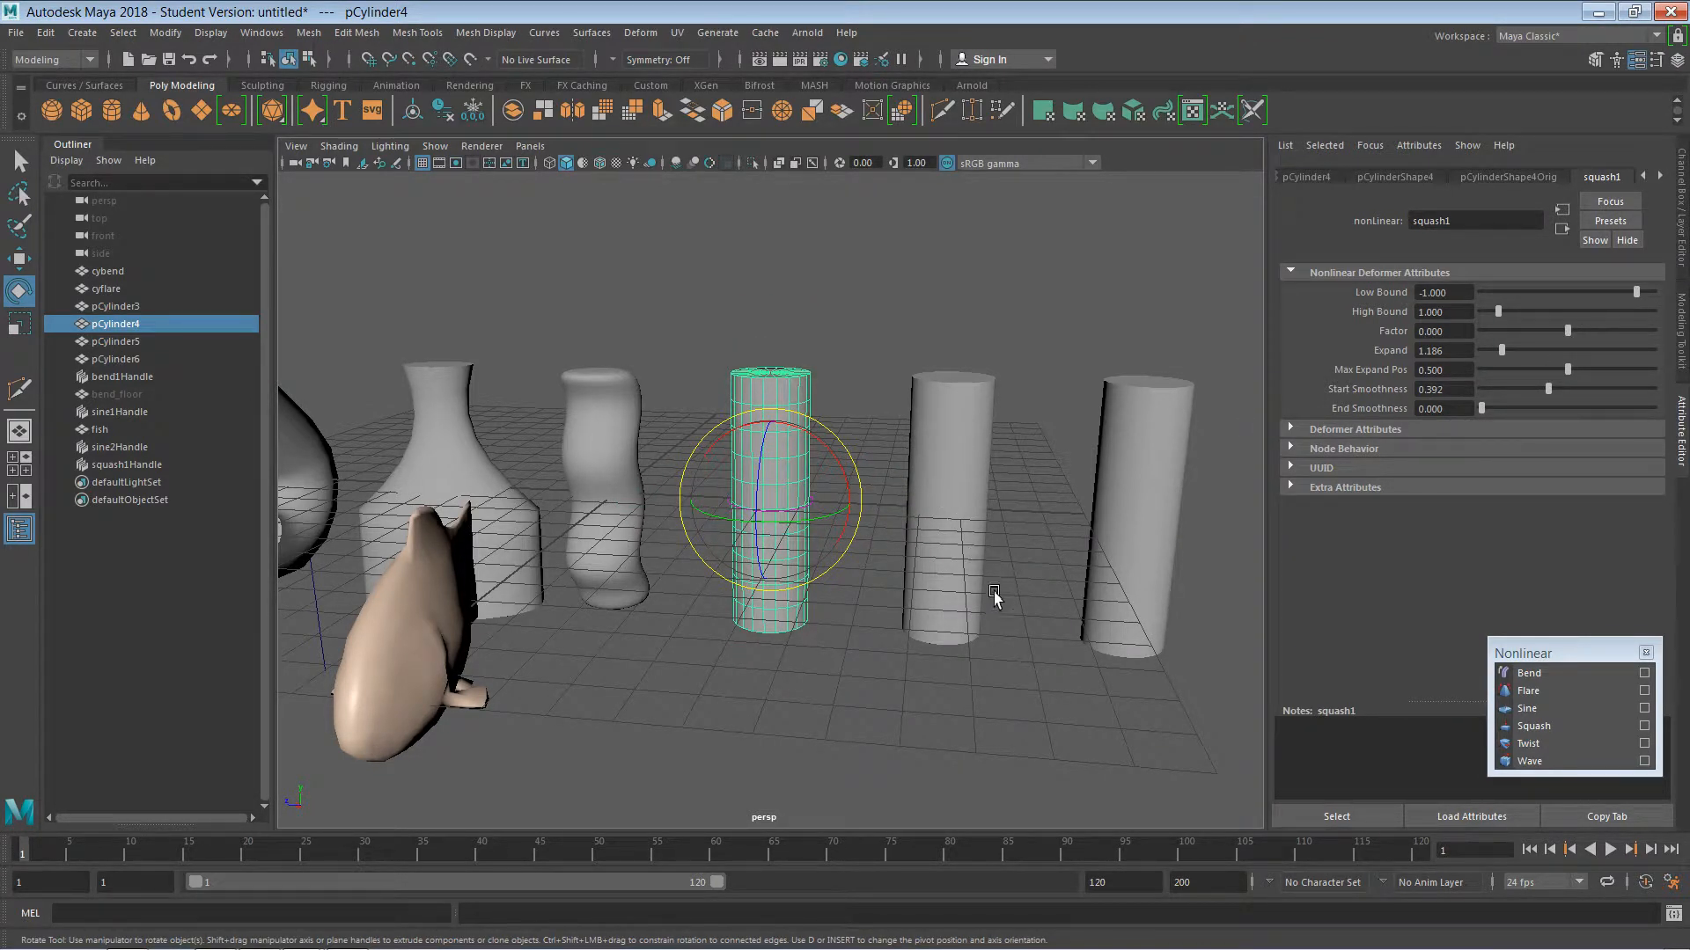
{"action": "left_click", "coordinate": [997, 632]}
{"action": "left_click", "coordinate": [790, 515]}
{"action": "left_click_drag", "start_coordinate": [1583, 372], "coordinate": [1565, 333]}
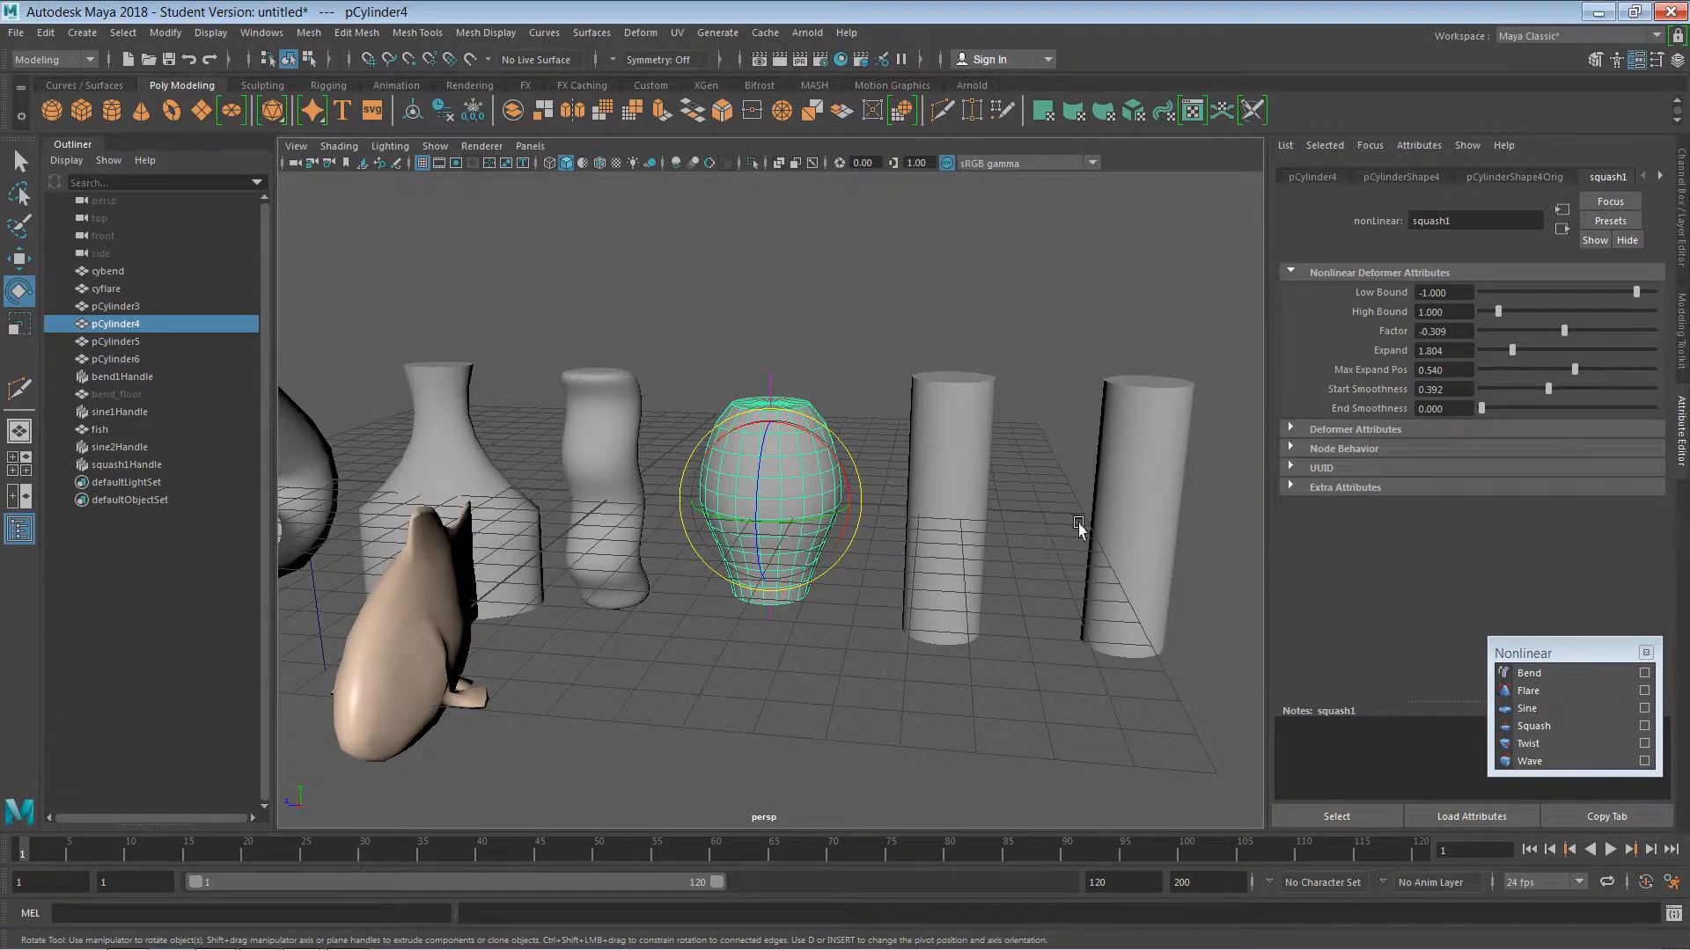
- Apply a Twist nonlinear deformer to the fifth cylinder, pCylinder5, and clear the selection
{"action": "left_click", "coordinate": [966, 424]}
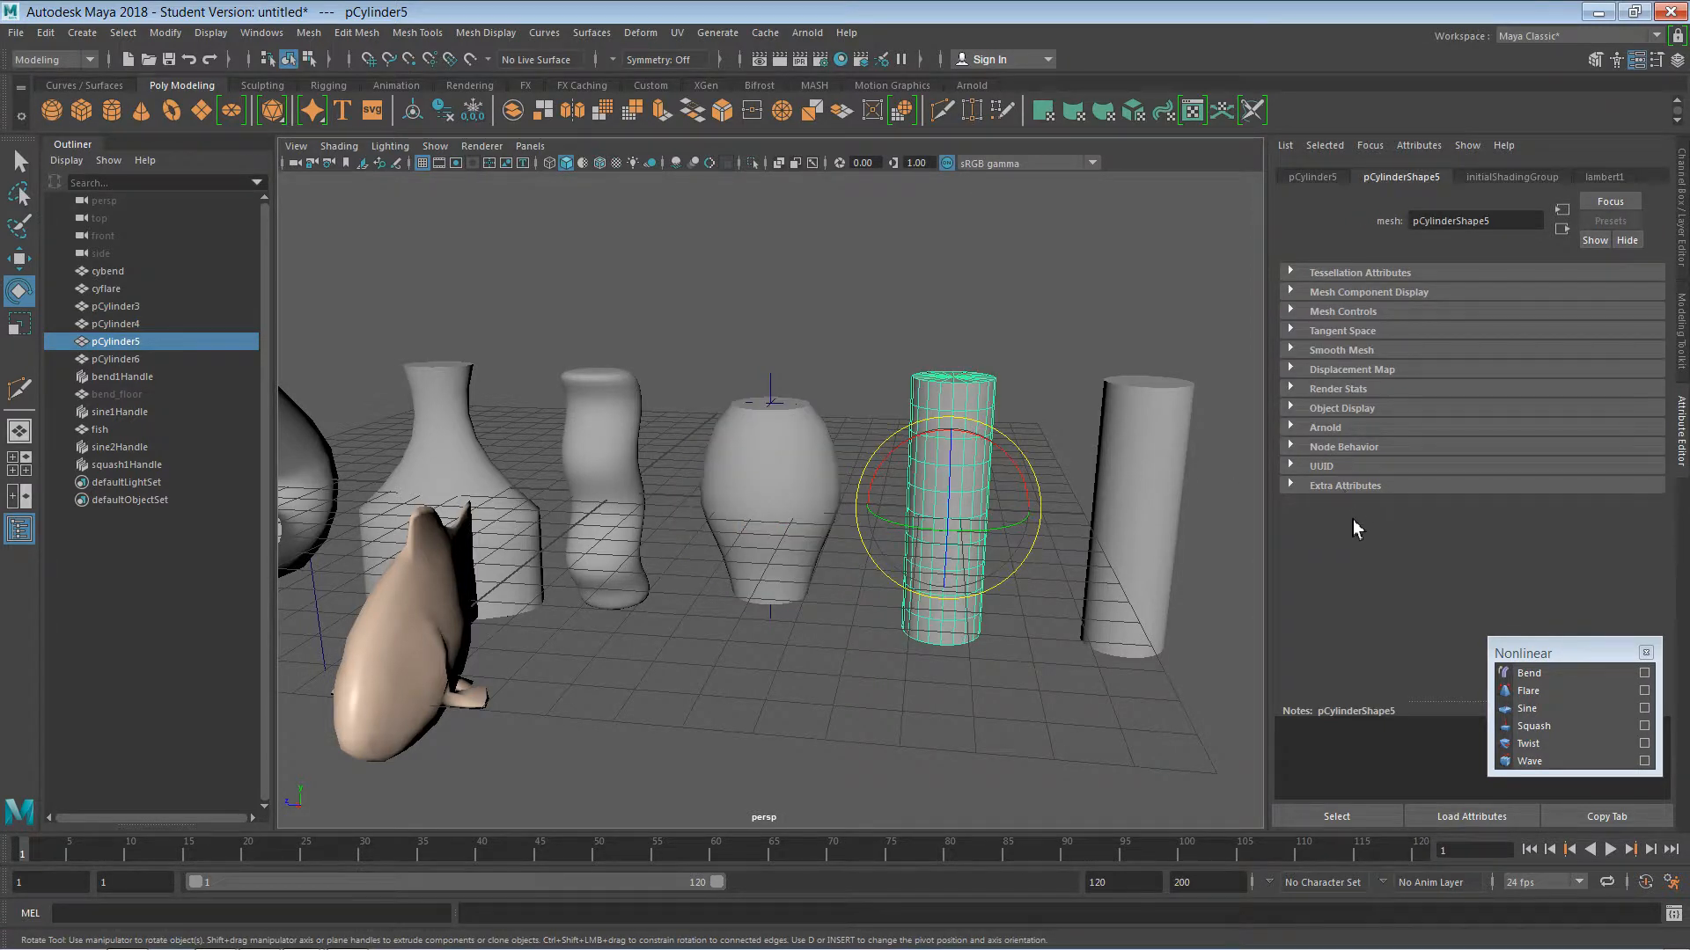
{"action": "left_click", "coordinate": [1530, 746]}
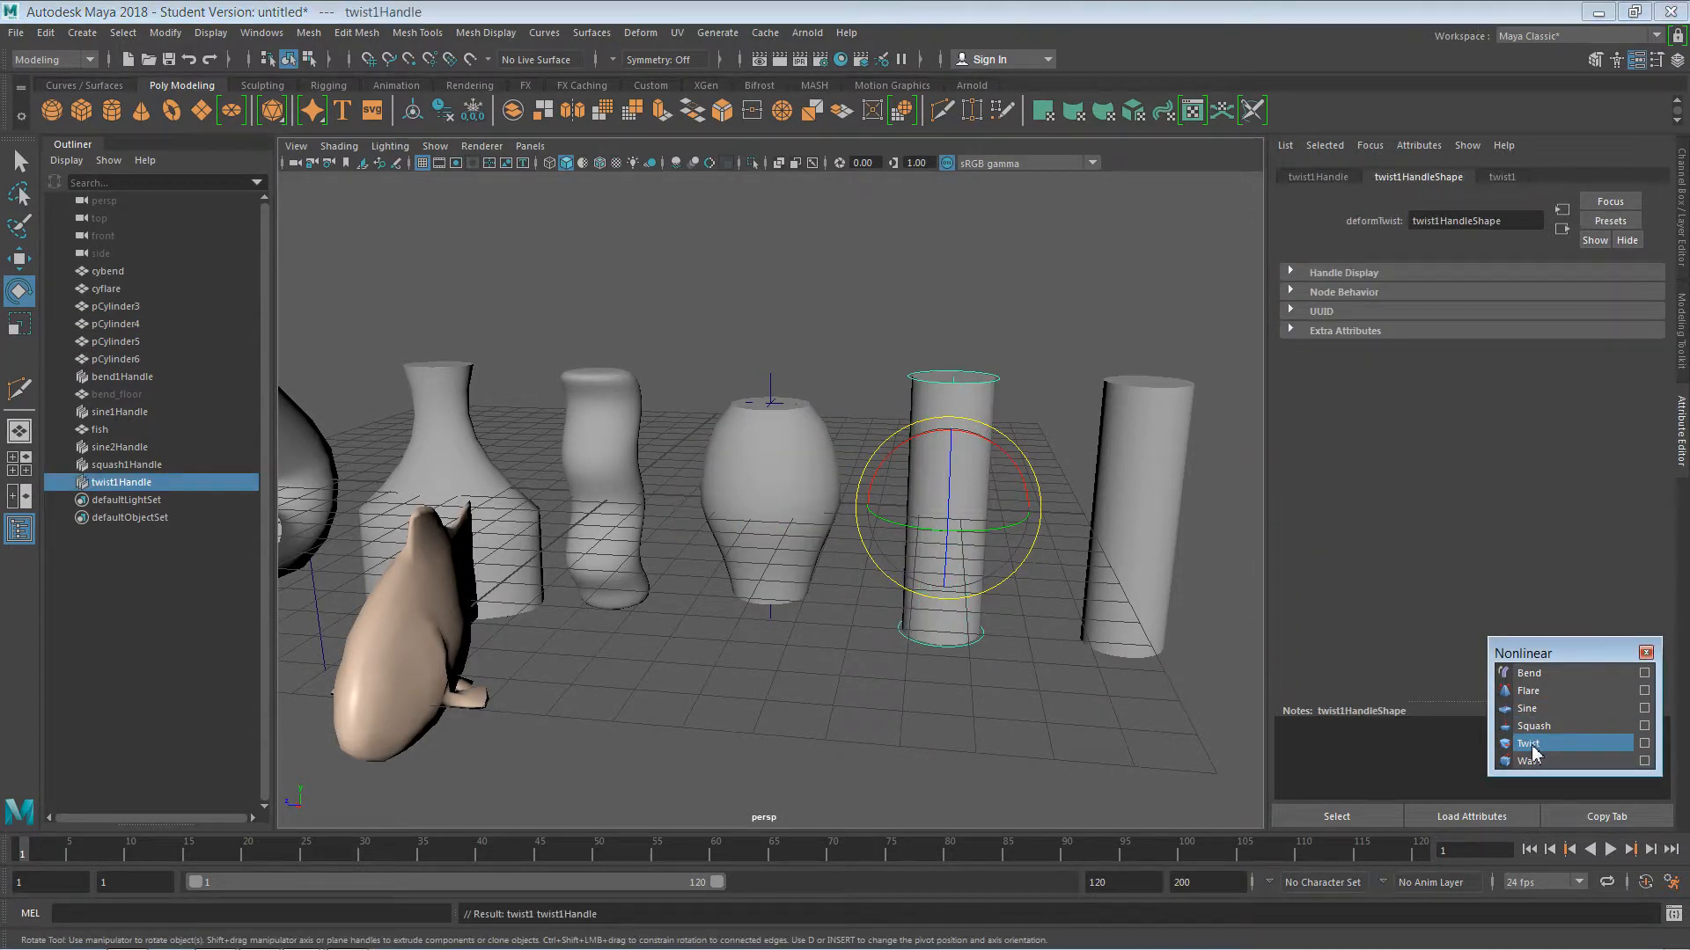
{"action": "left_click", "coordinate": [975, 695]}
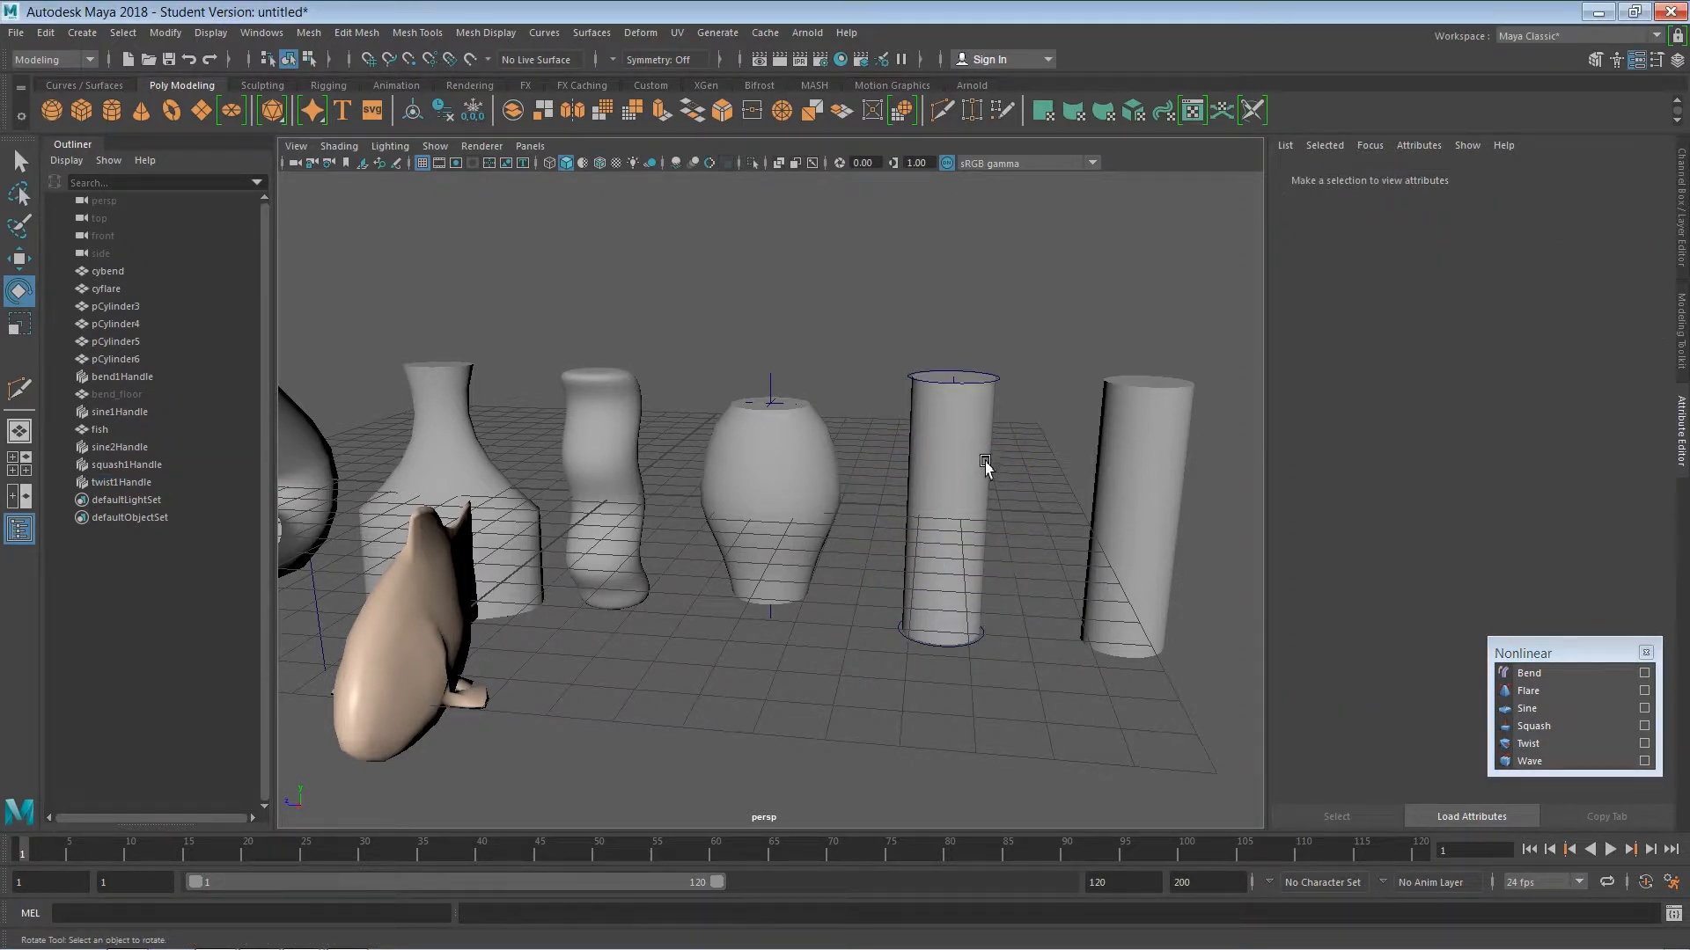
- Switch pCylinder5 to face selection and select a face in the top row of its side with the Select tool
{"action": "scroll", "coordinate": [998, 473], "scroll_direction": "up", "scroll_amount": 3}
{"action": "left_click", "coordinate": [1093, 433]}
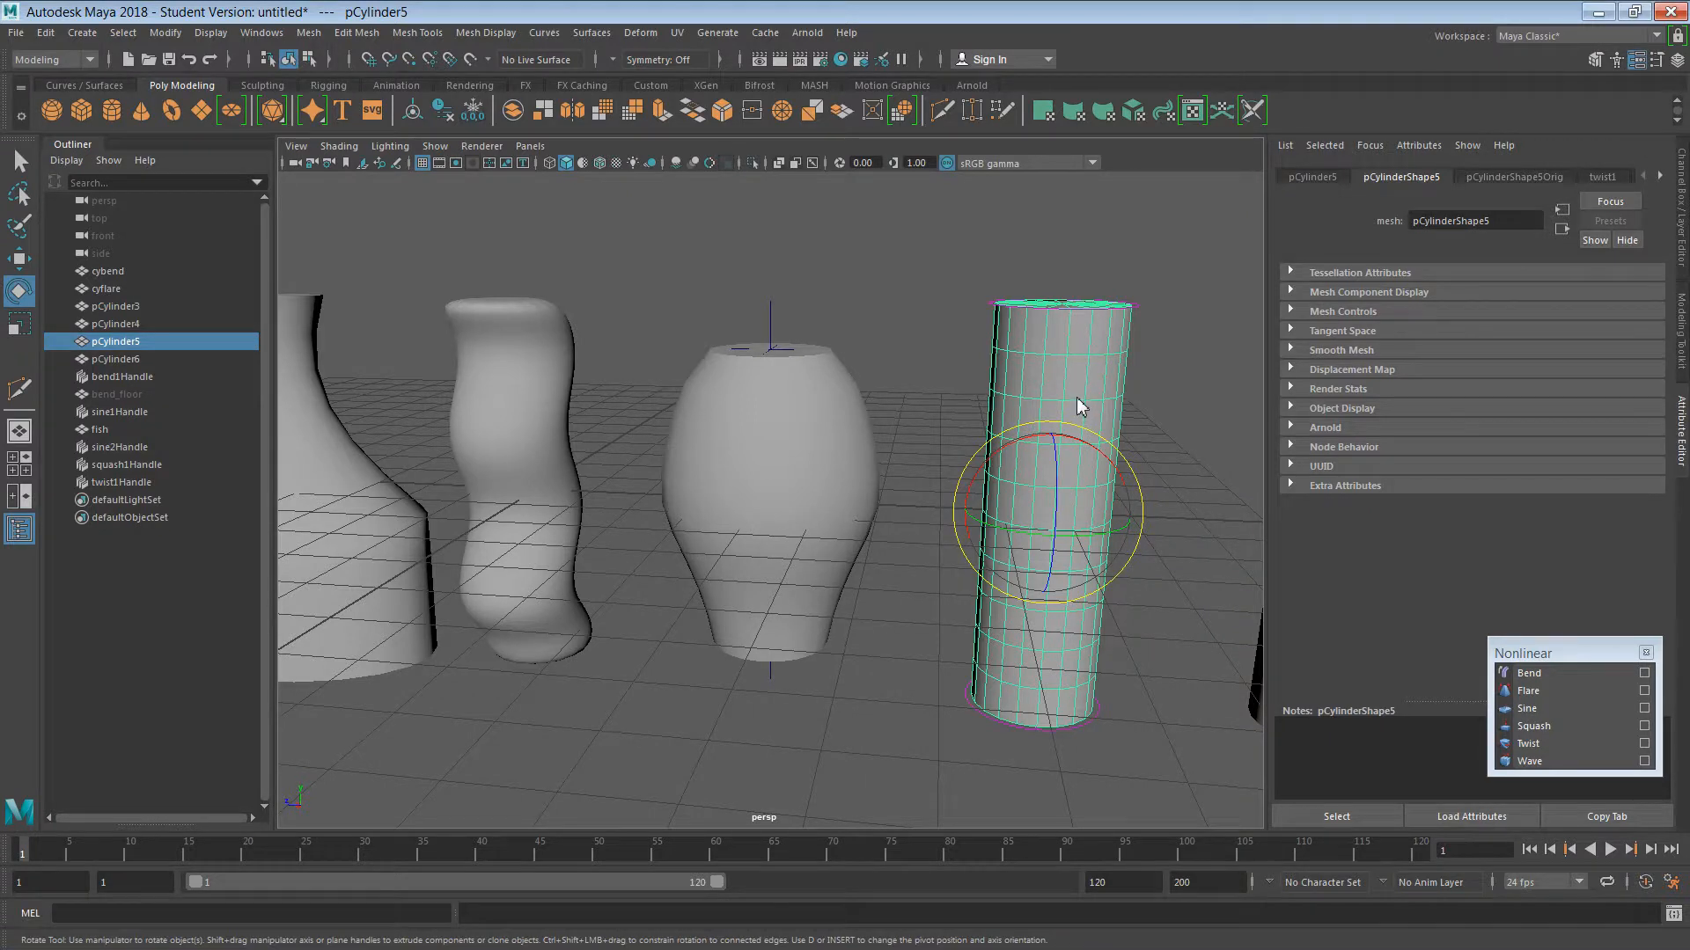
{"action": "key", "text": "F9"}
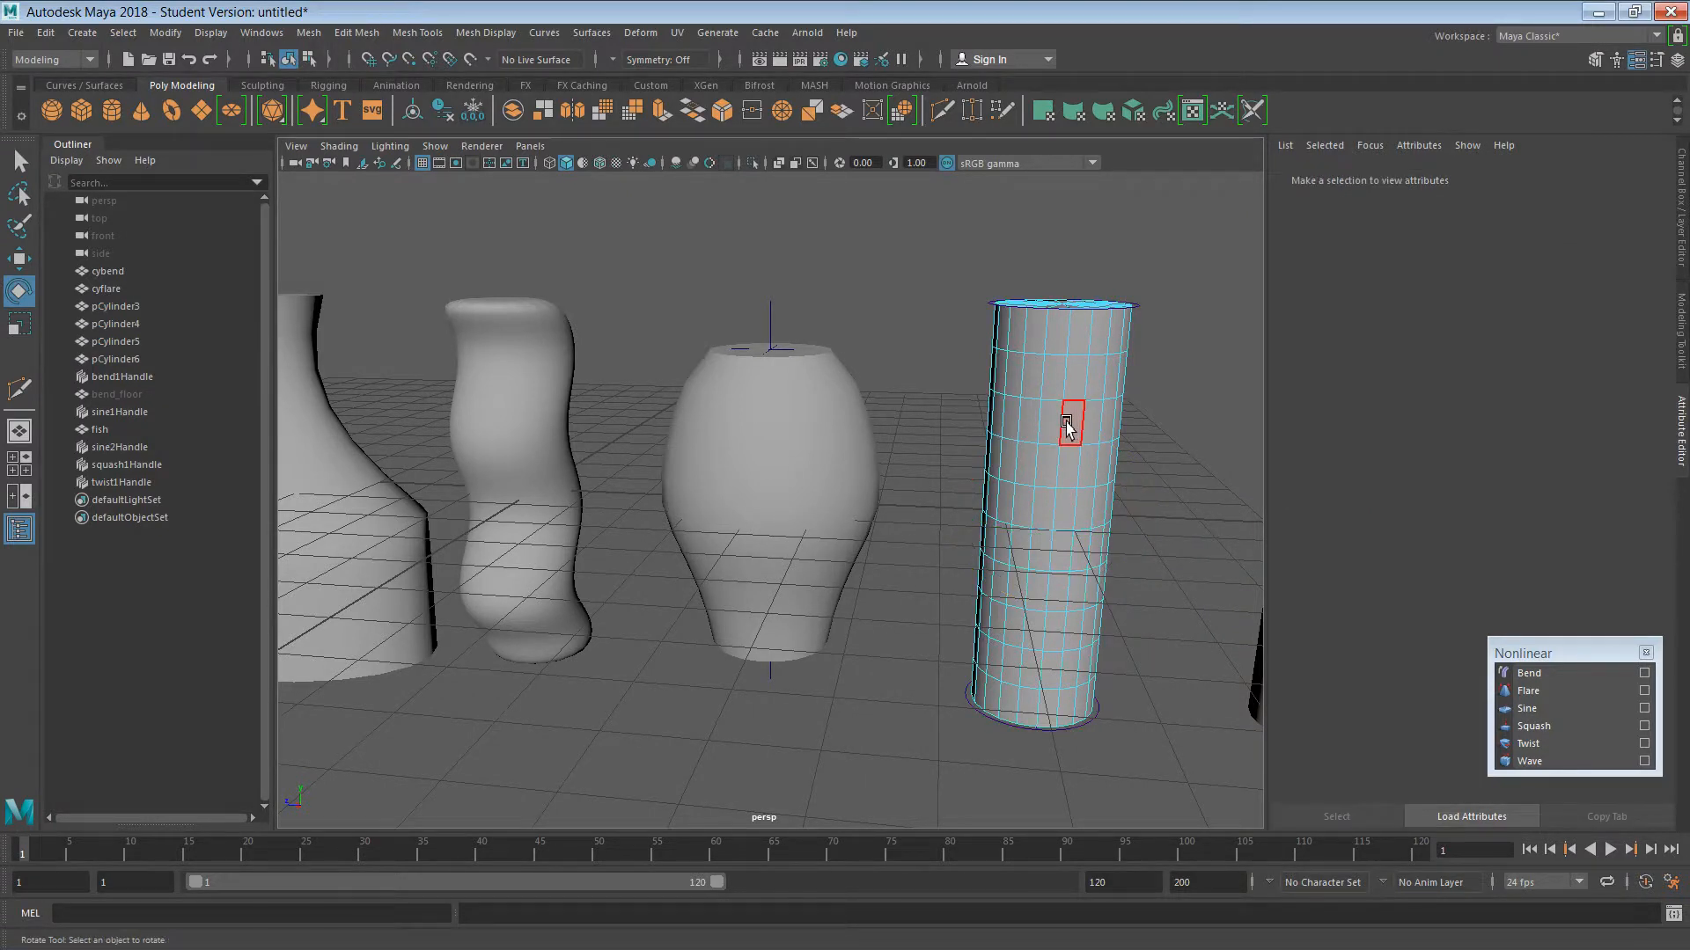
{"action": "left_click", "coordinate": [1082, 344]}
{"action": "key", "text": "F11"}
{"action": "key", "text": "q"}
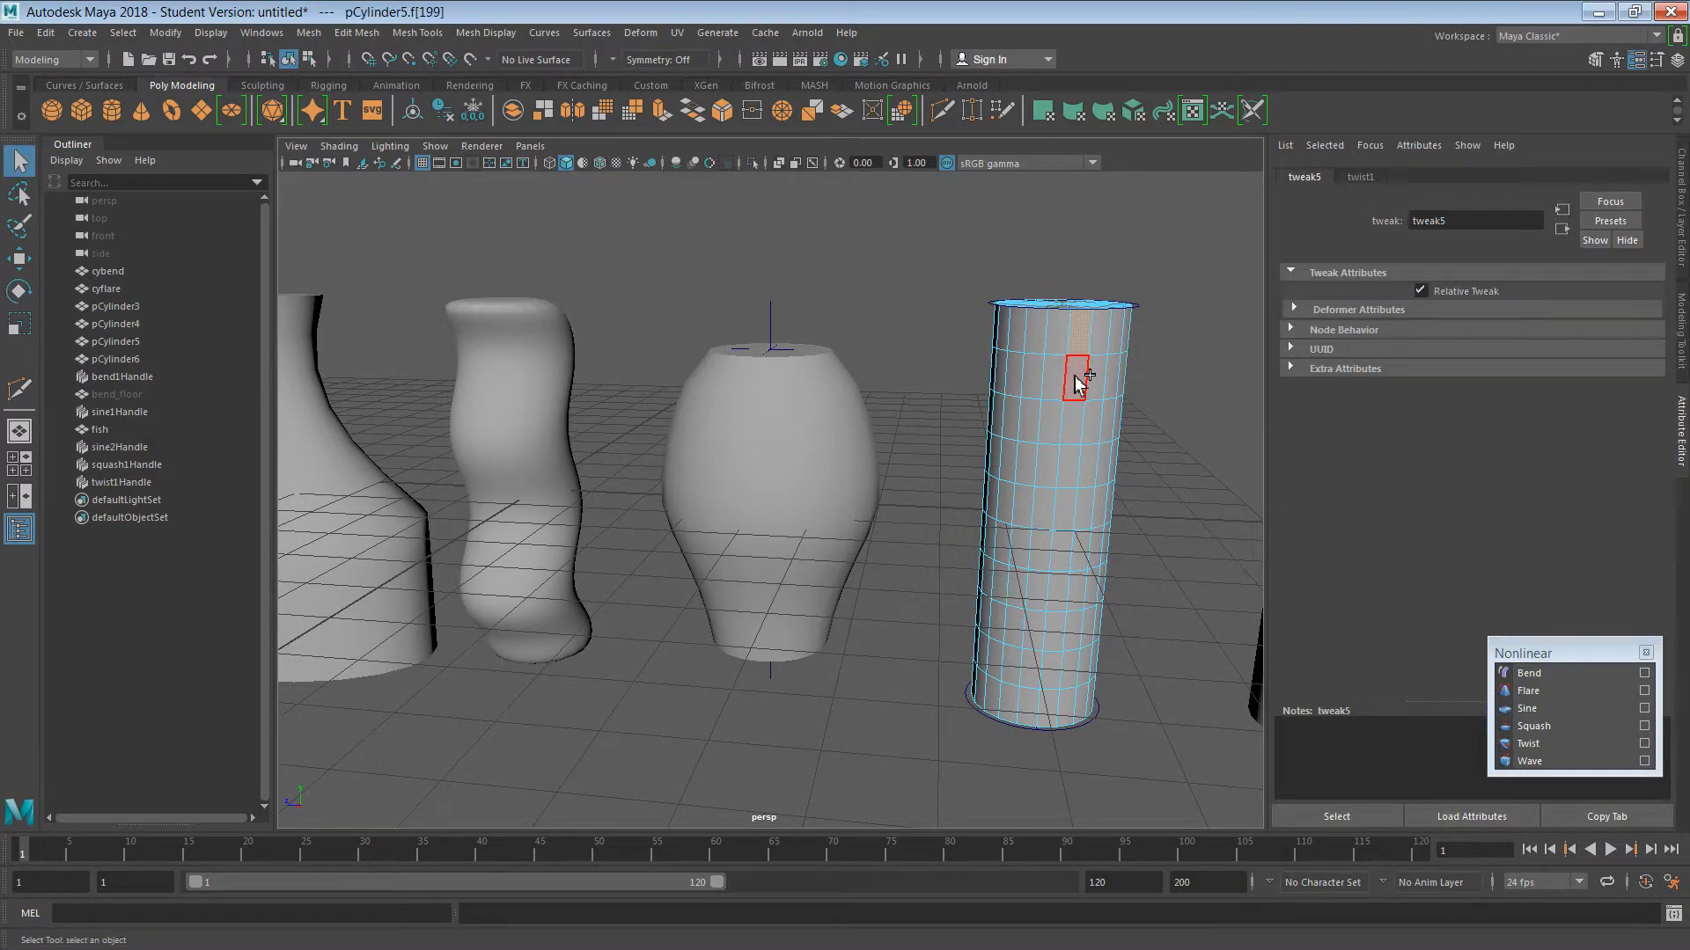
- Add alternate vertical columns of side faces to the selection on pCylinder5, undoing any whole-mesh selection
{"action": "double_click", "coordinate": [1034, 331], "text": "shift"}
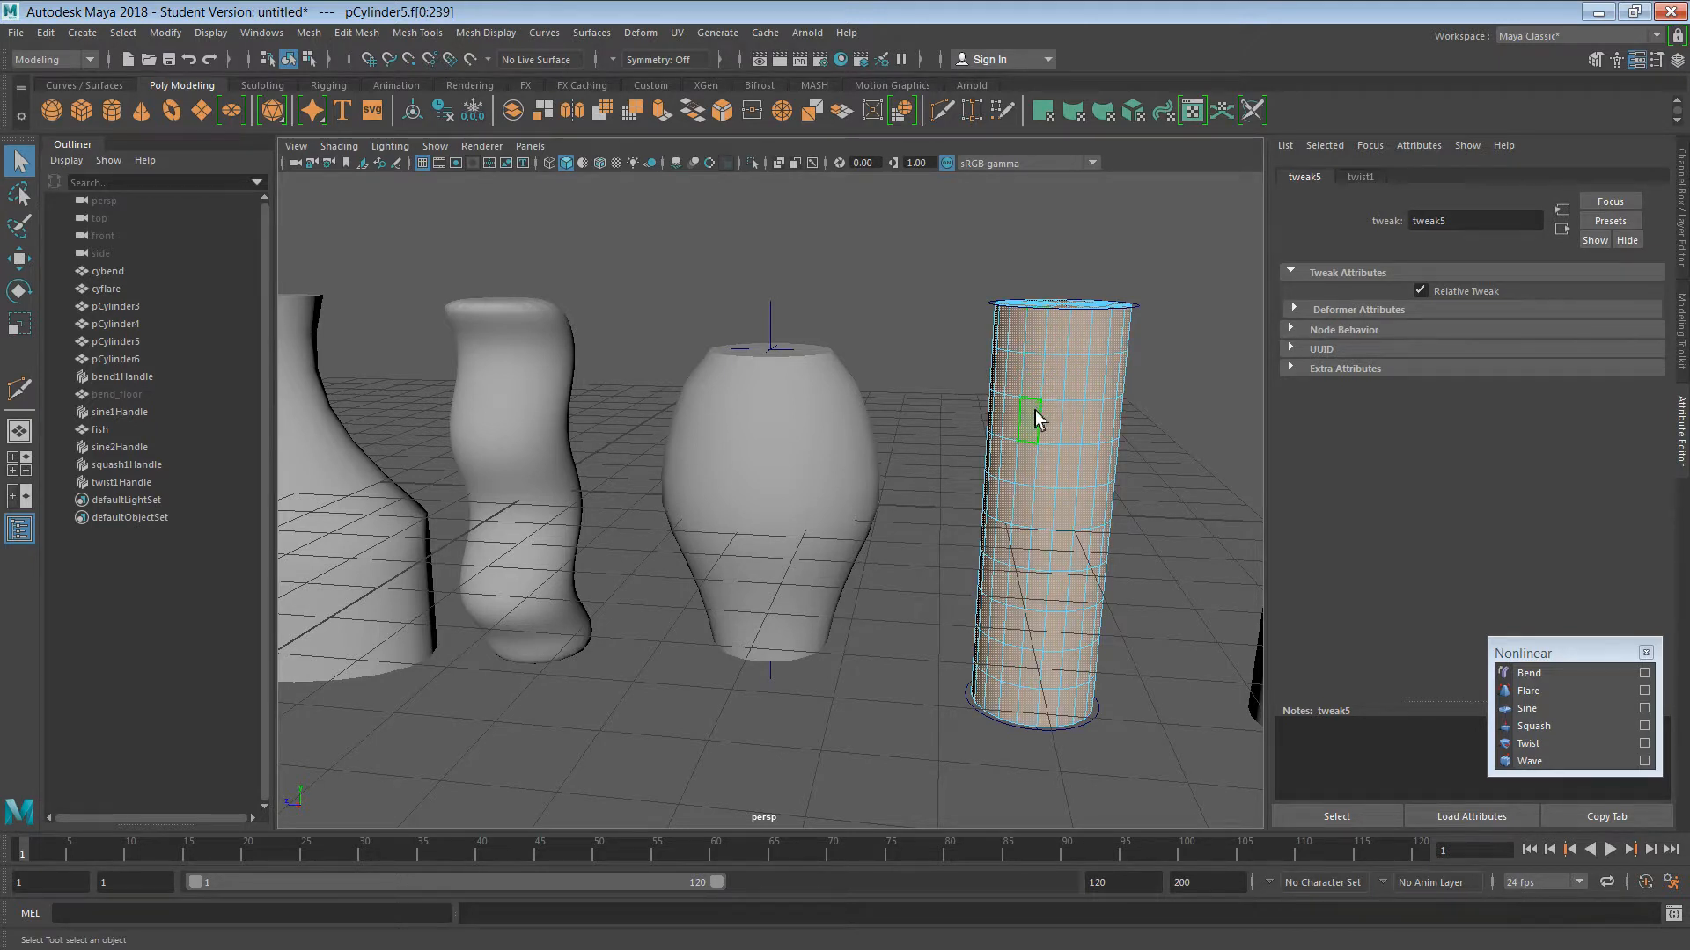
{"action": "key", "text": "ctrl+z"}
{"action": "double_click", "coordinate": [1034, 376], "text": "shift"}
{"action": "key", "text": "ctrl+z"}
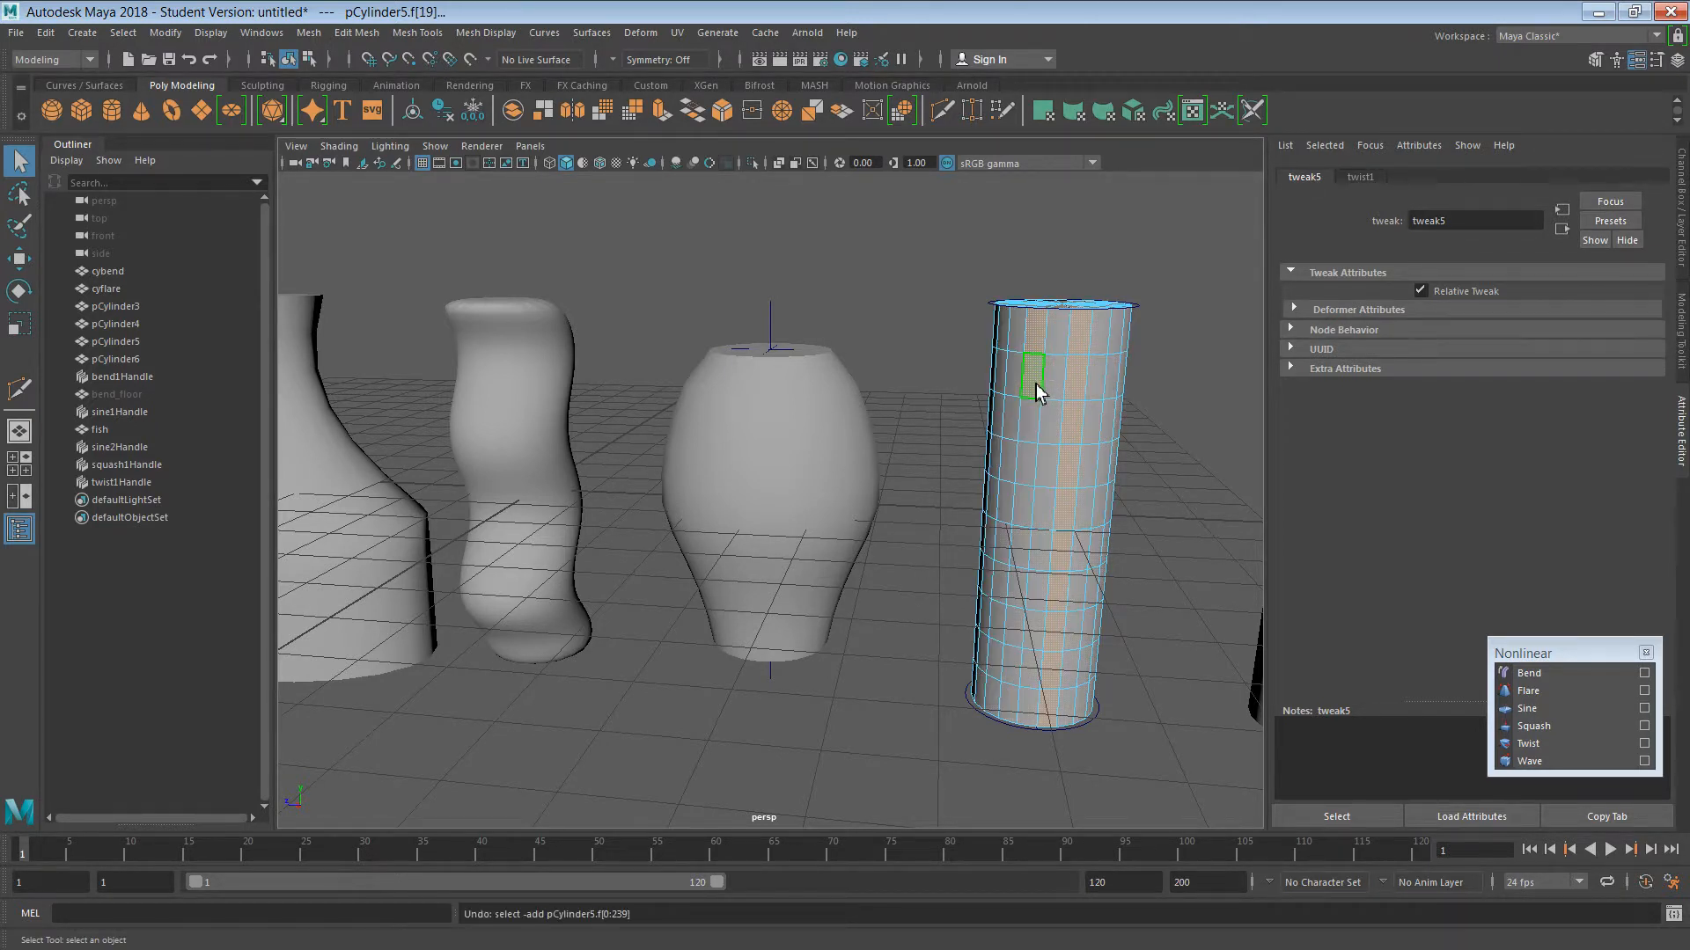
{"action": "left_click", "coordinate": [1033, 387], "text": "shift"}
{"action": "double_click", "coordinate": [1033, 419], "text": "shift"}
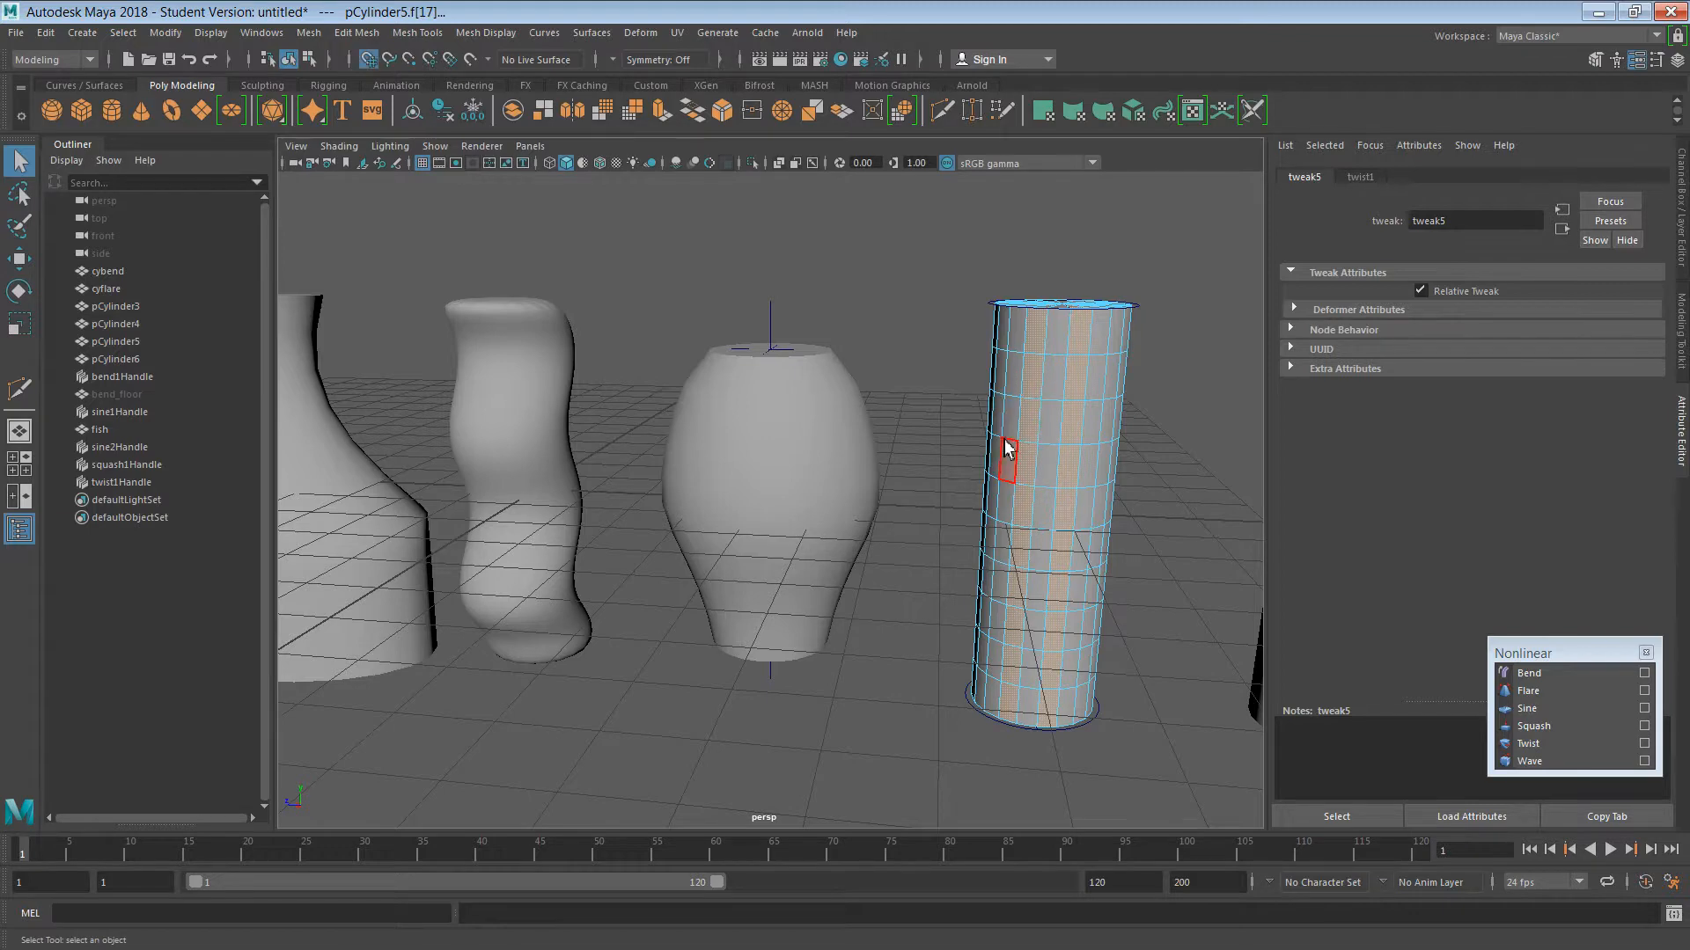
- Continue selecting every second face column all the way around pCylinder5, including the matching cap wedges
{"action": "key", "text": "f"}
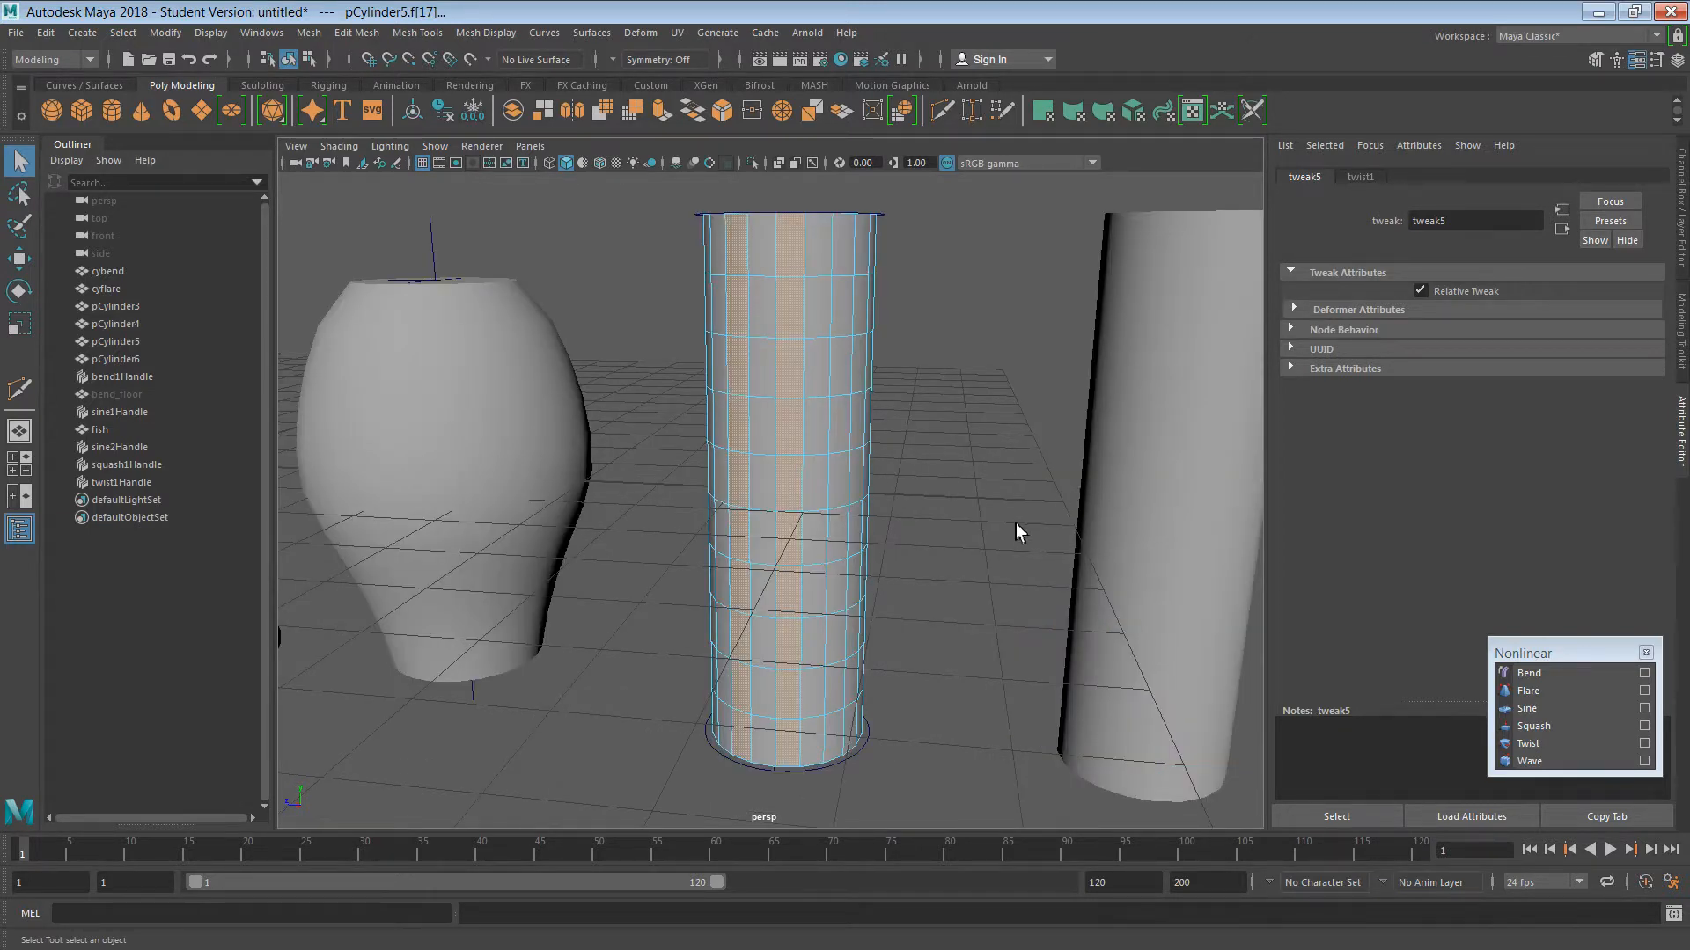
{"action": "left_click_drag", "start_coordinate": [1016, 523], "coordinate": [927, 520], "text": "alt"}
{"action": "left_click", "coordinate": [816, 253], "text": "shift"}
{"action": "double_click", "coordinate": [820, 308], "text": "shift"}
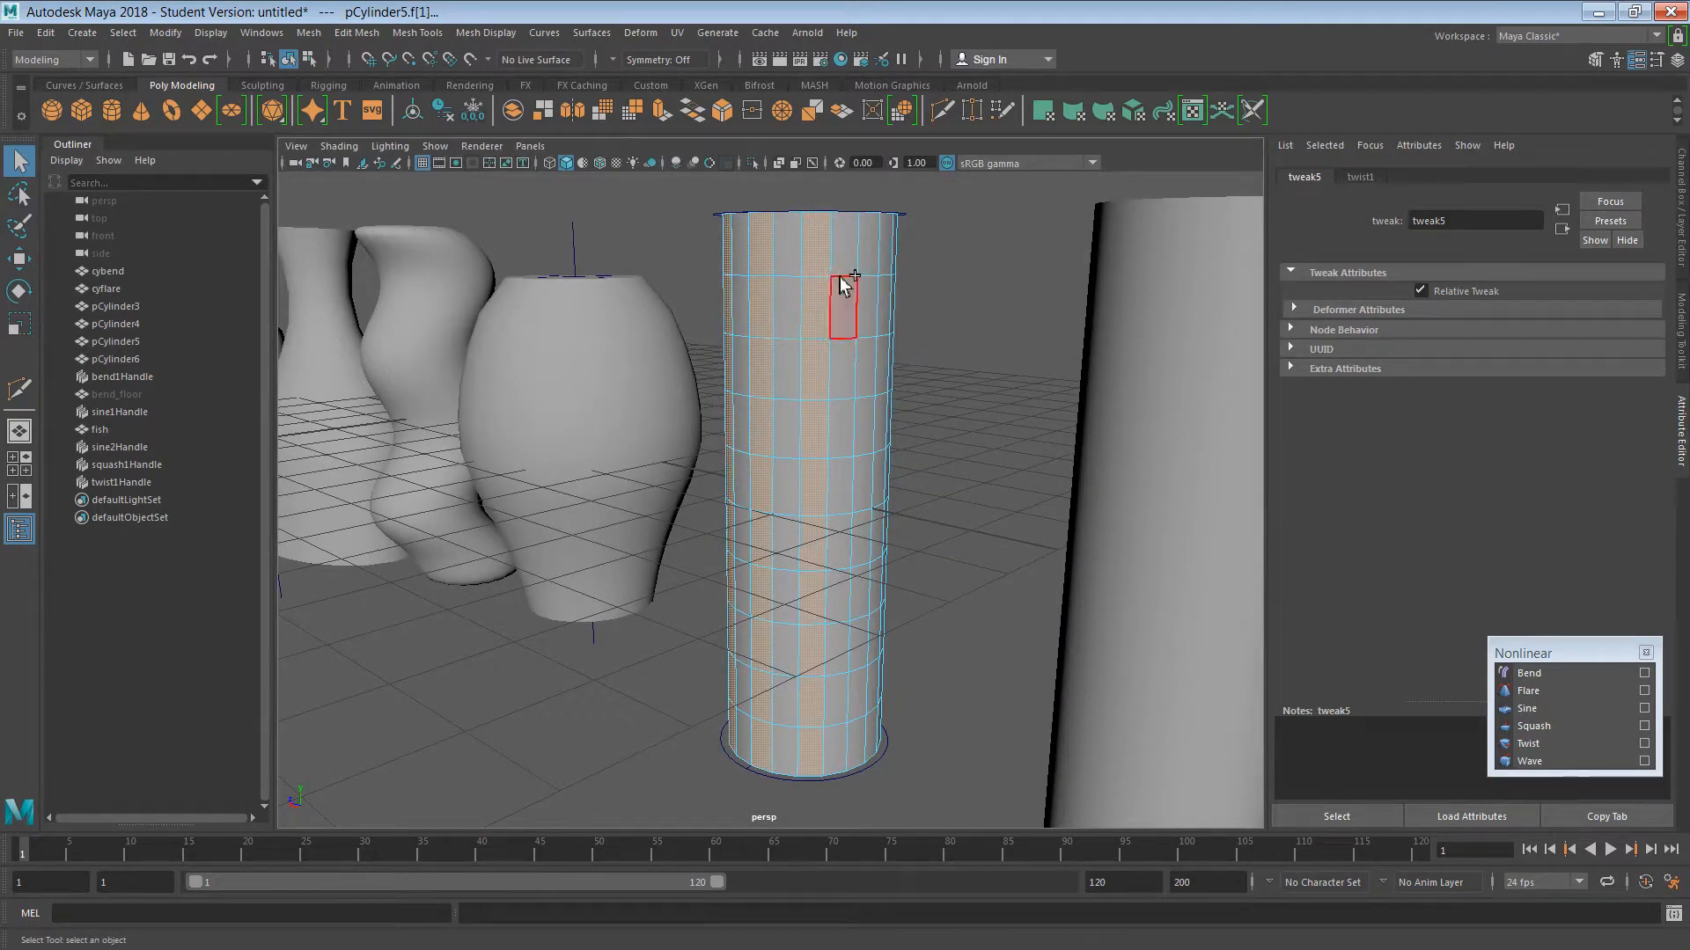
{"action": "mouse_move", "coordinate": [875, 302]}
{"action": "left_mouse_down", "text": "alt"}
{"action": "mouse_move", "coordinate": [912, 366]}
{"action": "mouse_move", "coordinate": [821, 390]}
{"action": "mouse_move", "coordinate": [854, 313]}
{"action": "left_mouse_up", "text": "alt"}
{"action": "left_click_drag", "start_coordinate": [860, 393], "coordinate": [804, 434], "text": "alt"}
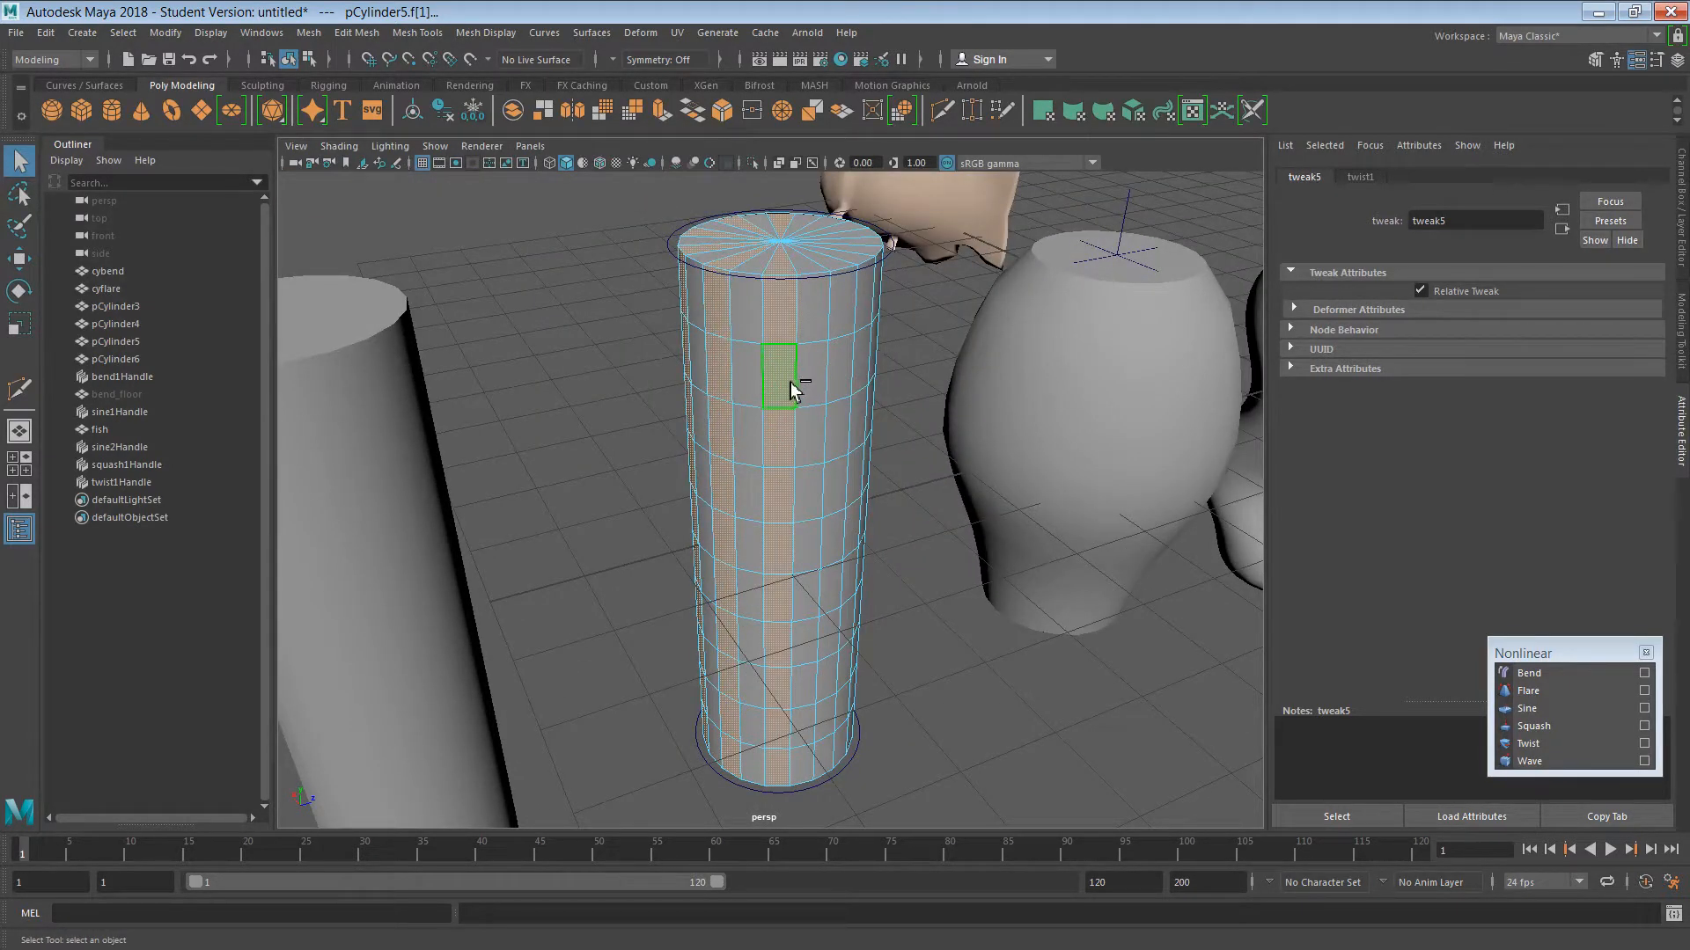
{"action": "left_click_drag", "start_coordinate": [842, 373], "coordinate": [739, 354], "text": "alt"}
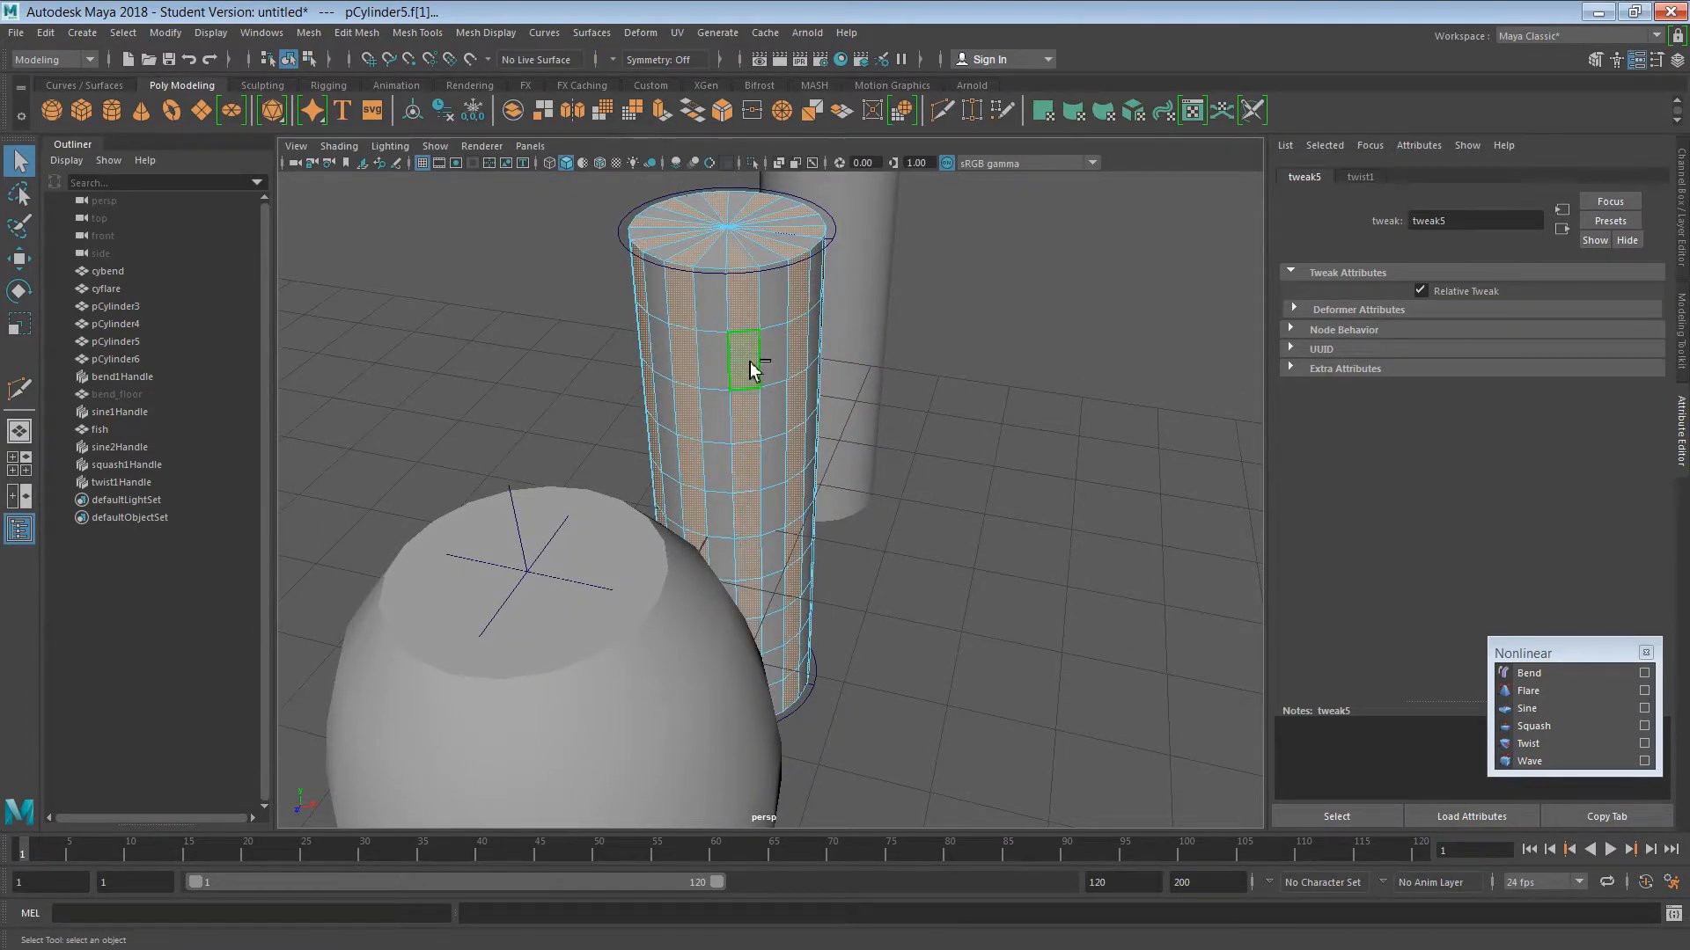
{"action": "left_click_drag", "start_coordinate": [775, 418], "coordinate": [870, 449], "text": "alt"}
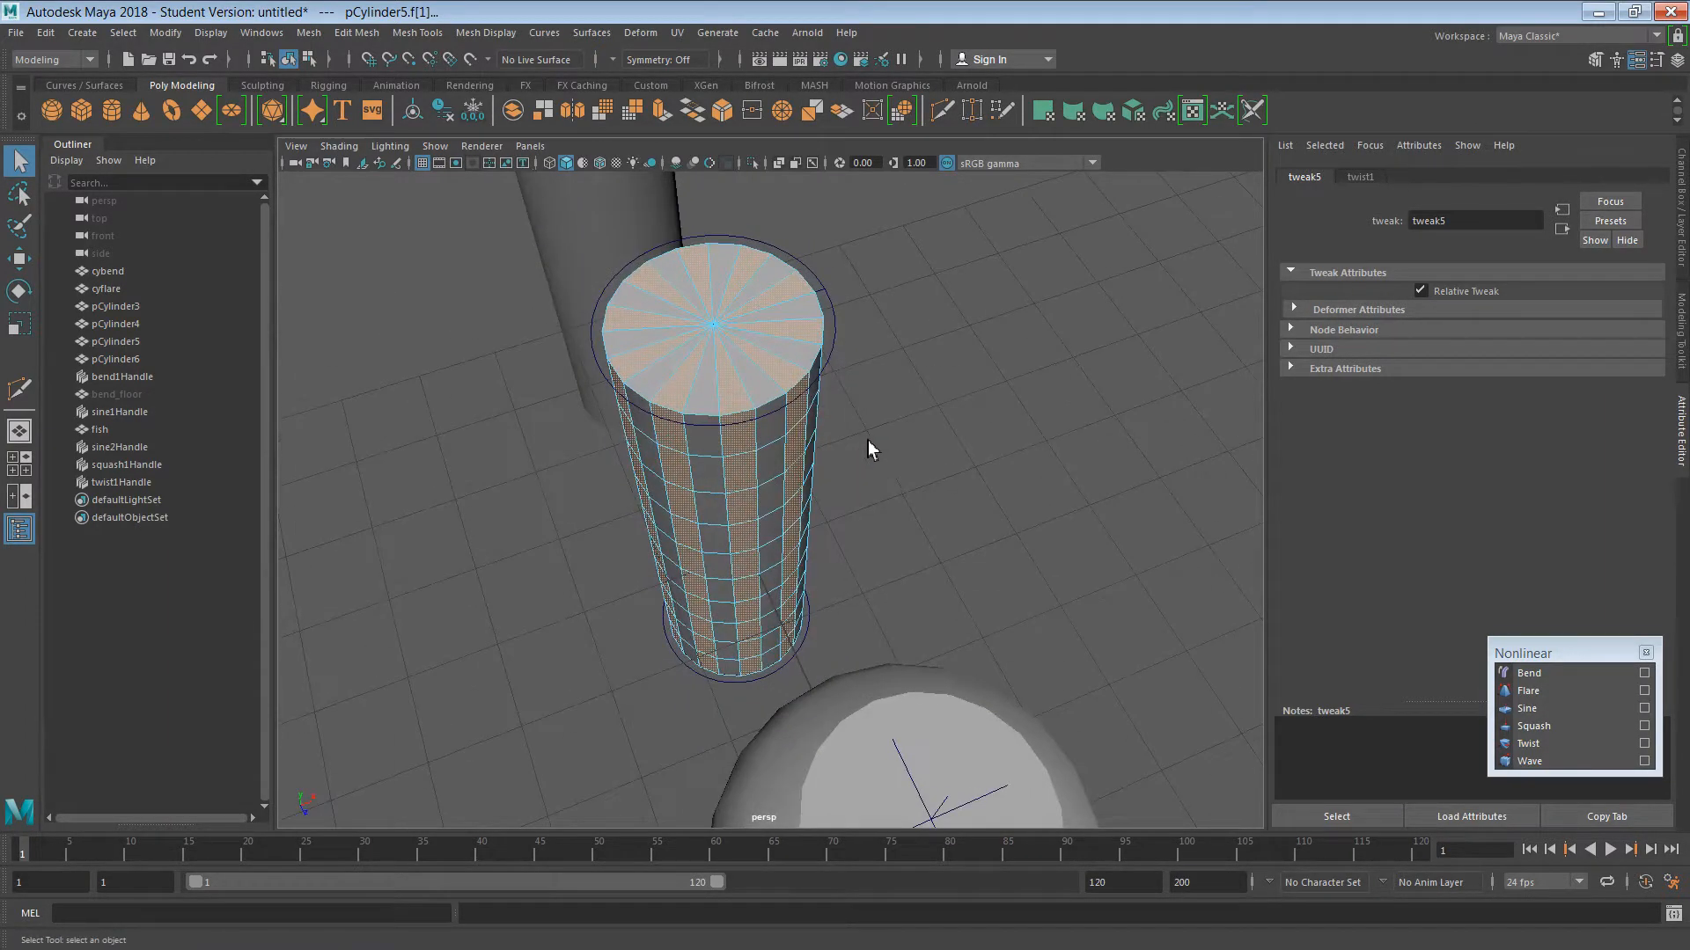
- Extrude the selected face columns outward with Local Translate Z 0.222 and clear the face selection
{"action": "key", "text": "ctrl+e"}
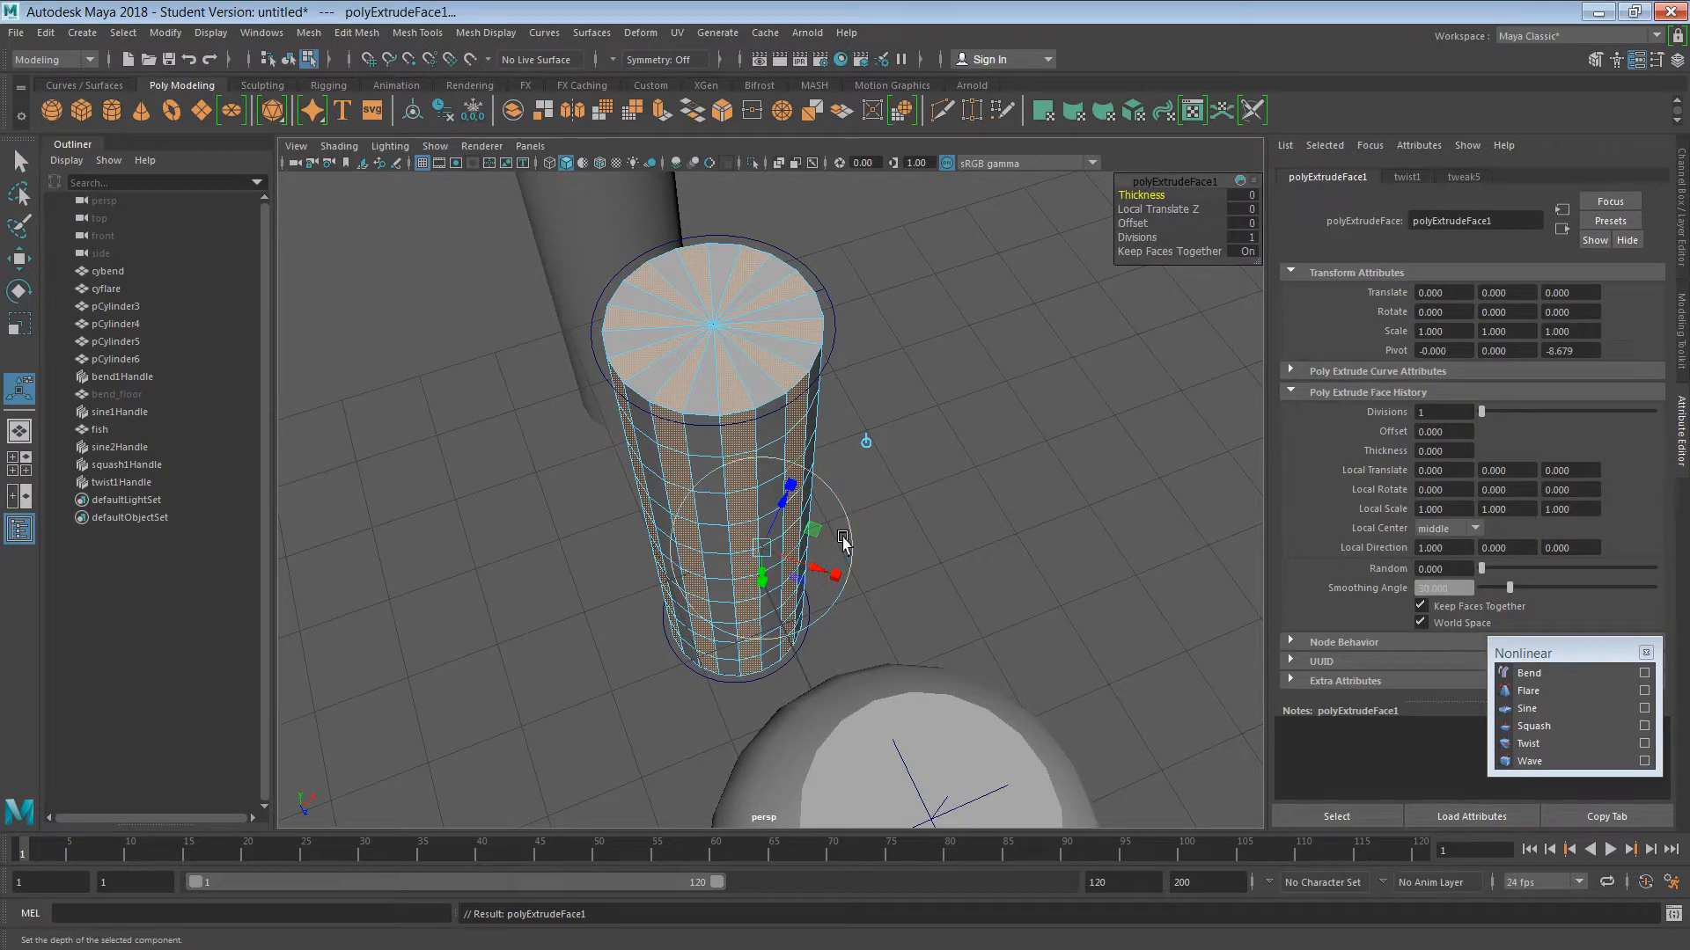
{"action": "left_click_drag", "start_coordinate": [817, 569], "coordinate": [790, 498]}
{"action": "key", "text": "ctrl+z"}
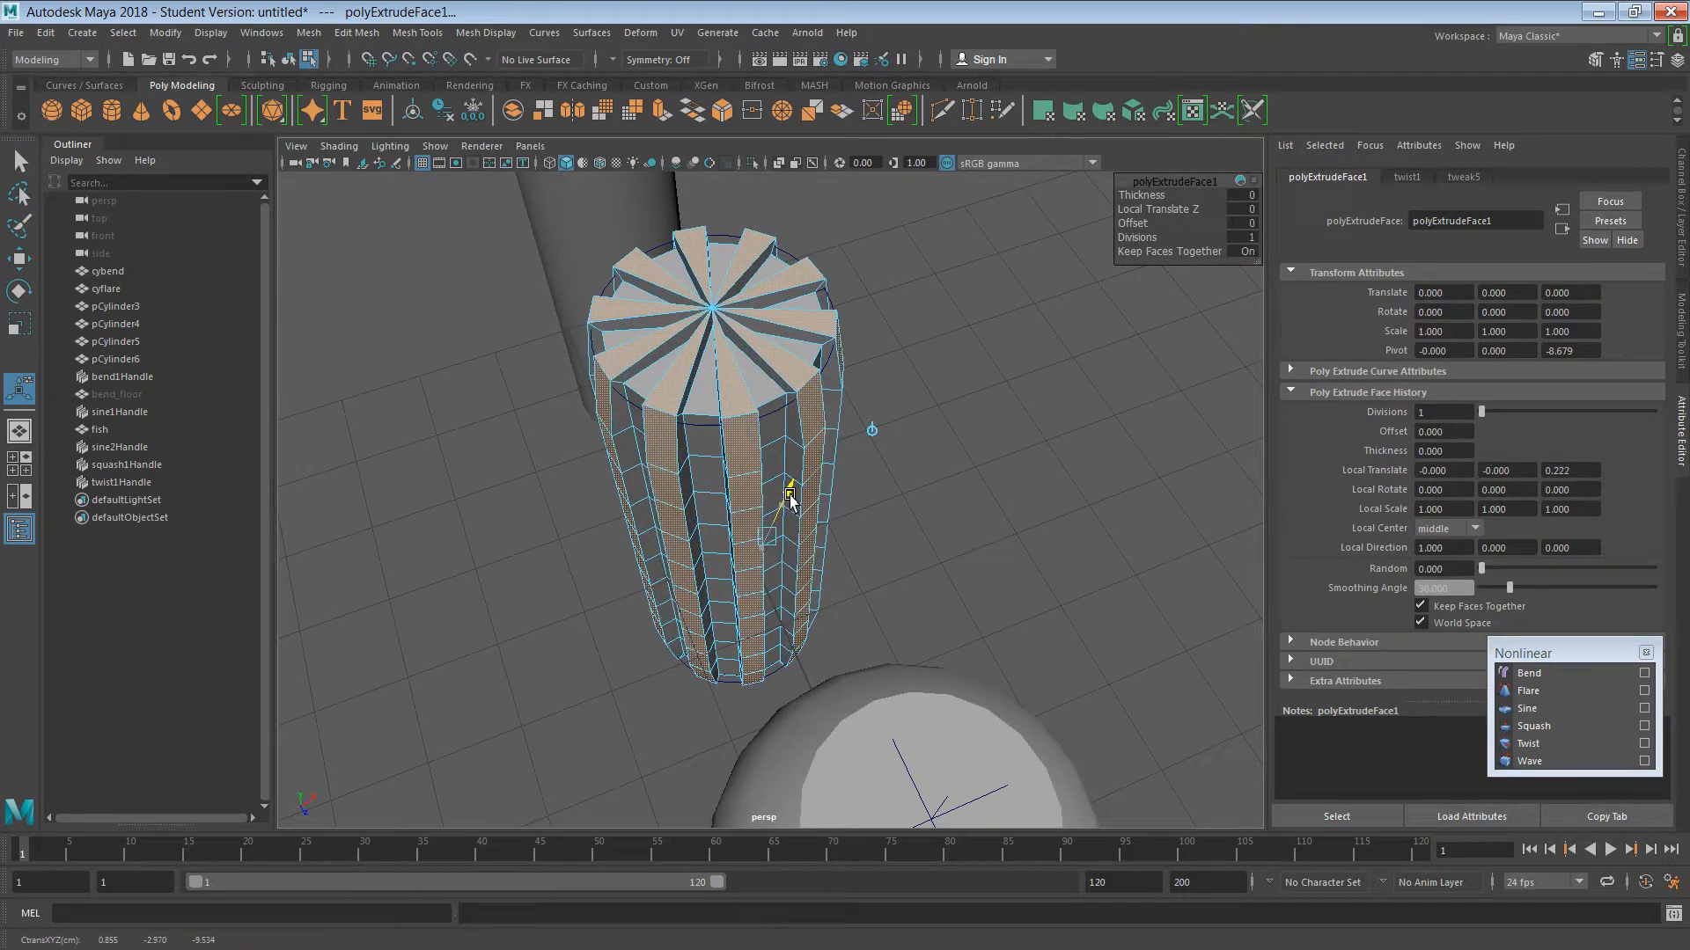
{"action": "left_click_drag", "start_coordinate": [924, 484], "coordinate": [898, 440], "text": "alt"}
{"action": "scroll", "coordinate": [942, 427], "scroll_direction": "down", "scroll_amount": 3}
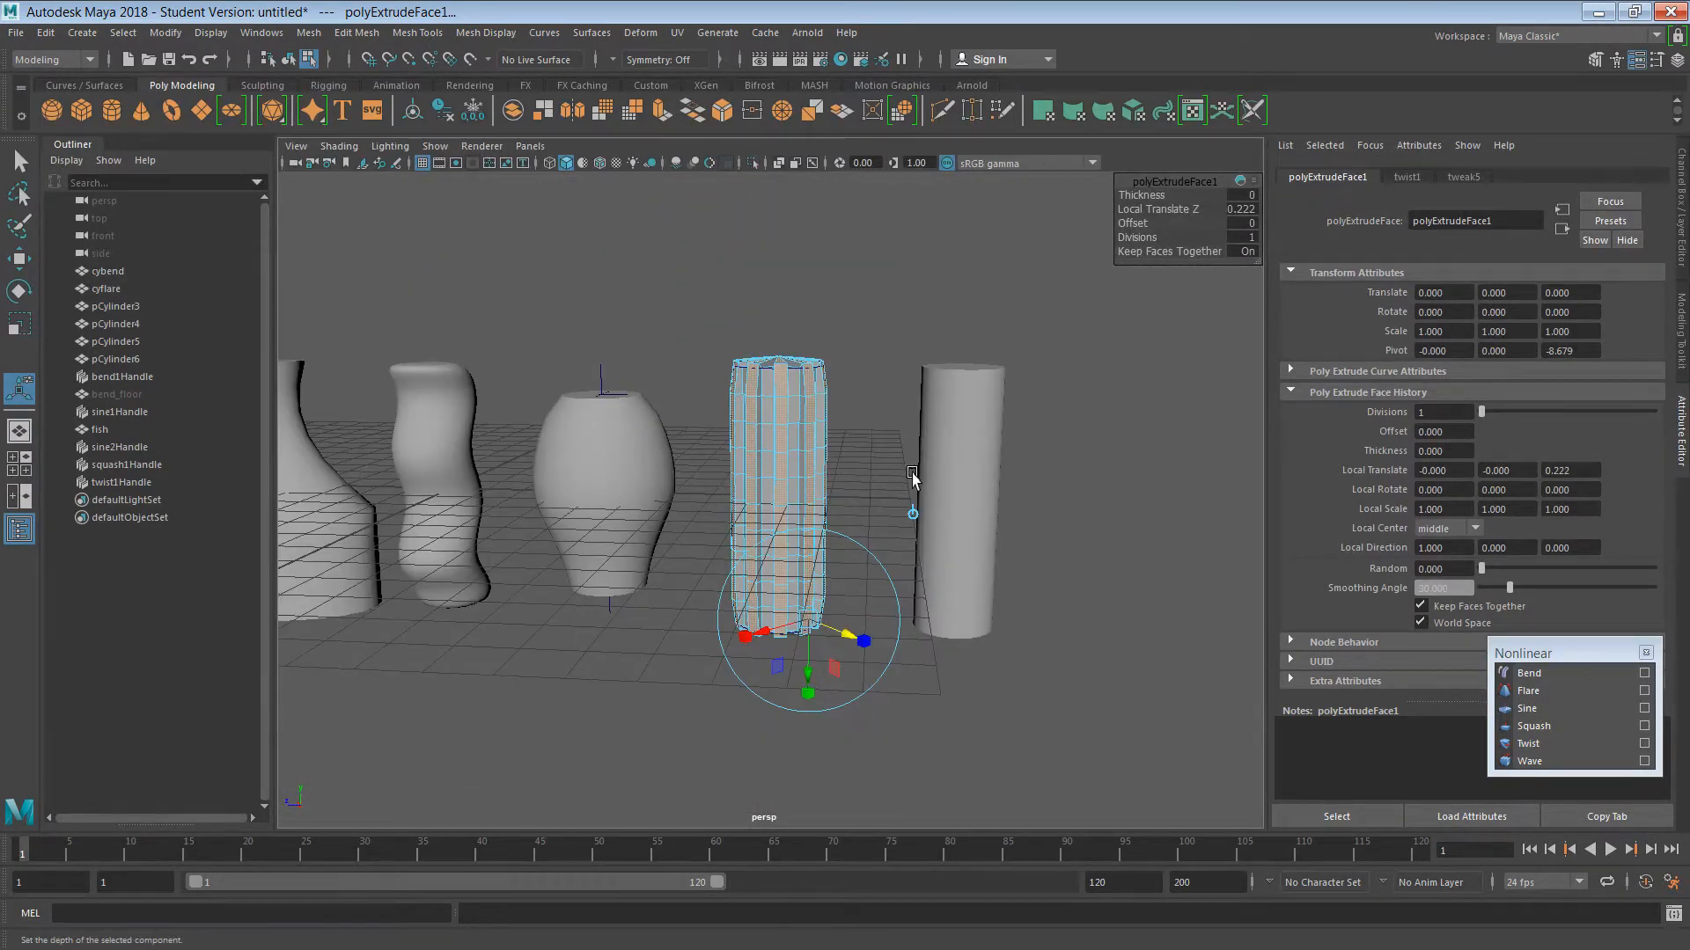
{"action": "left_click_drag", "start_coordinate": [893, 616], "coordinate": [922, 649], "text": "alt"}
{"action": "left_click_drag", "start_coordinate": [918, 593], "coordinate": [872, 518], "text": "alt"}
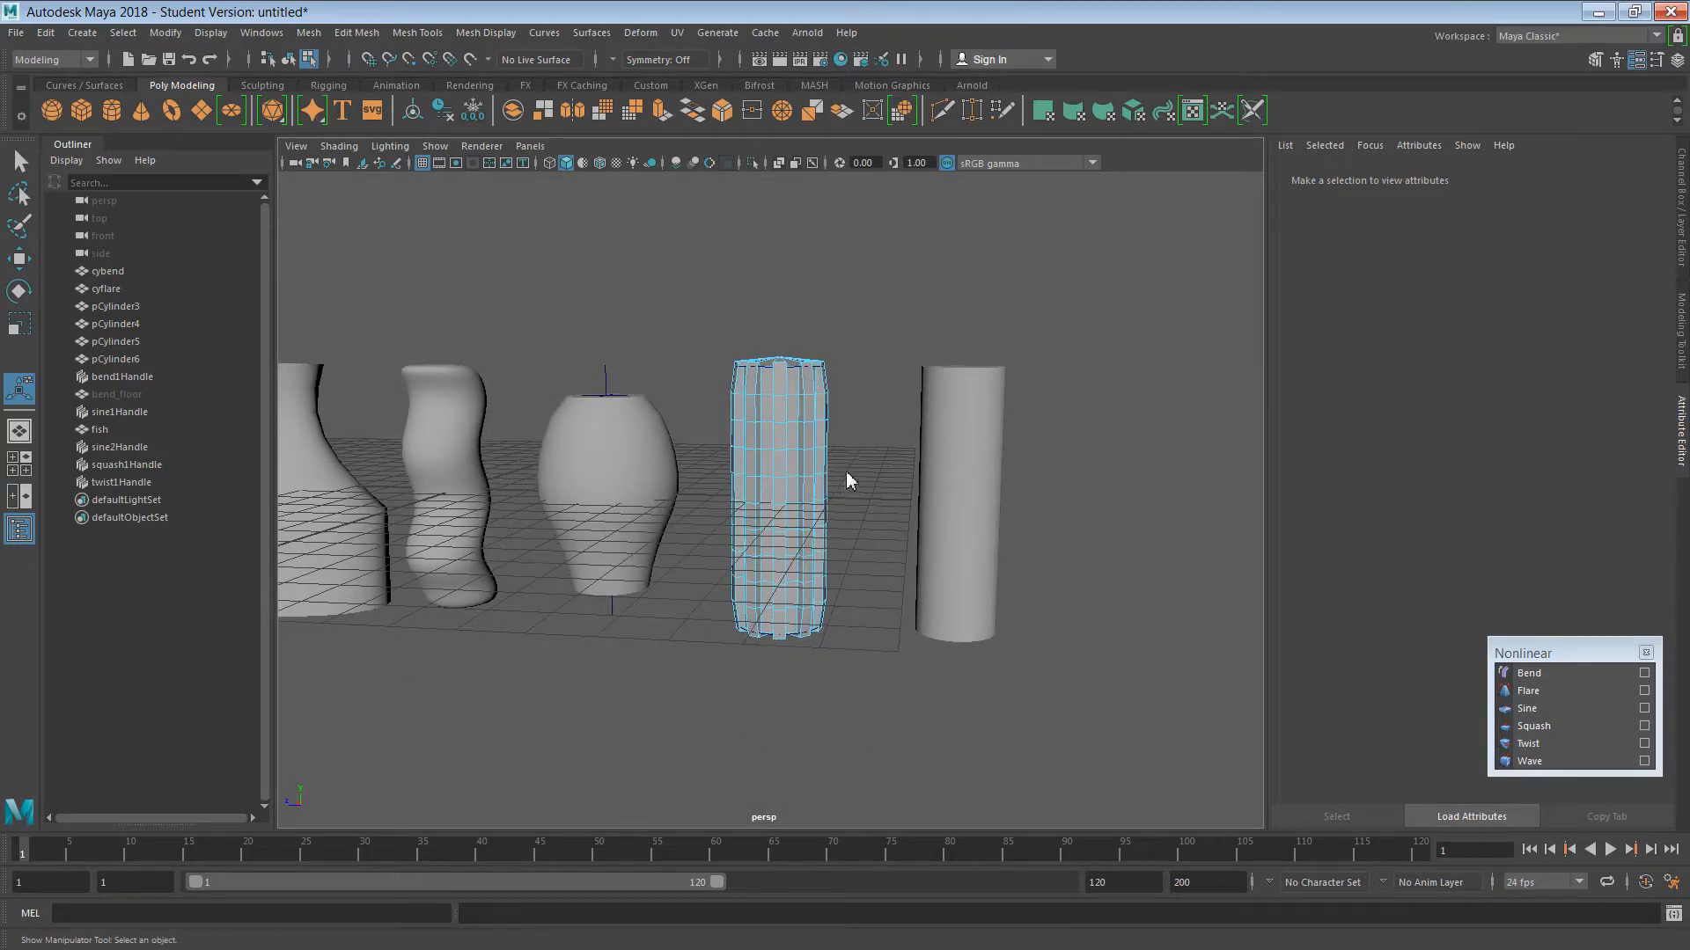
- Return to object mode with the Select tool and select the ribbed pCylinder5
{"action": "key", "text": "q"}
{"action": "left_click", "coordinate": [638, 453]}
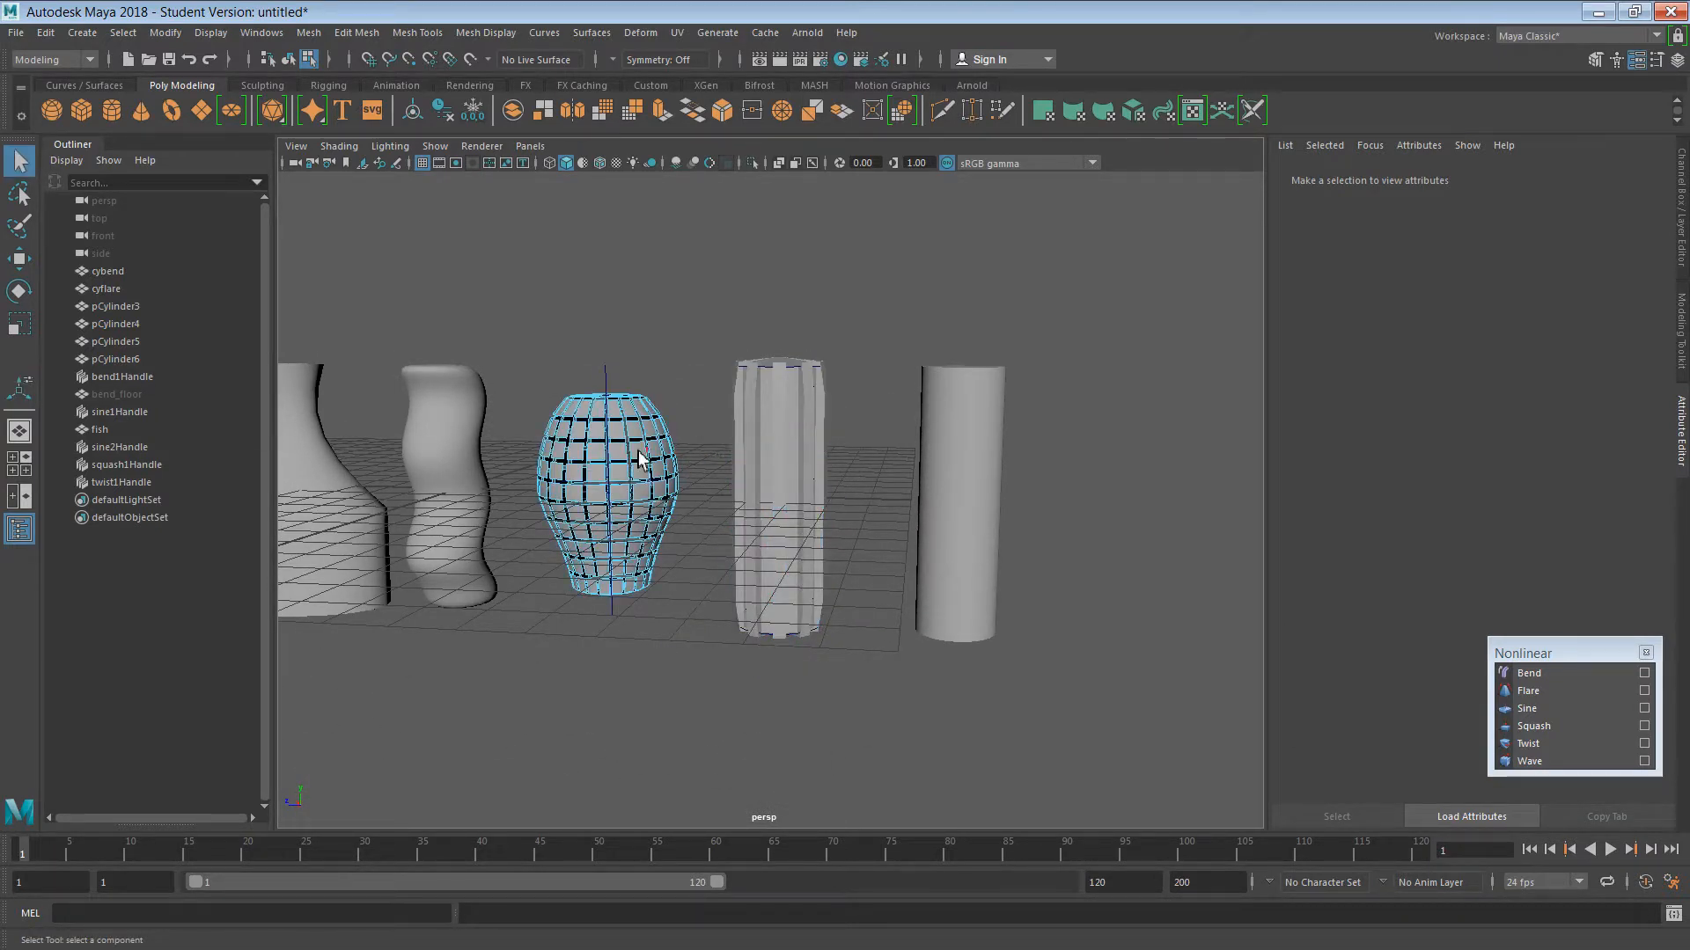
{"action": "key", "text": "F8"}
{"action": "left_click", "coordinate": [774, 398]}
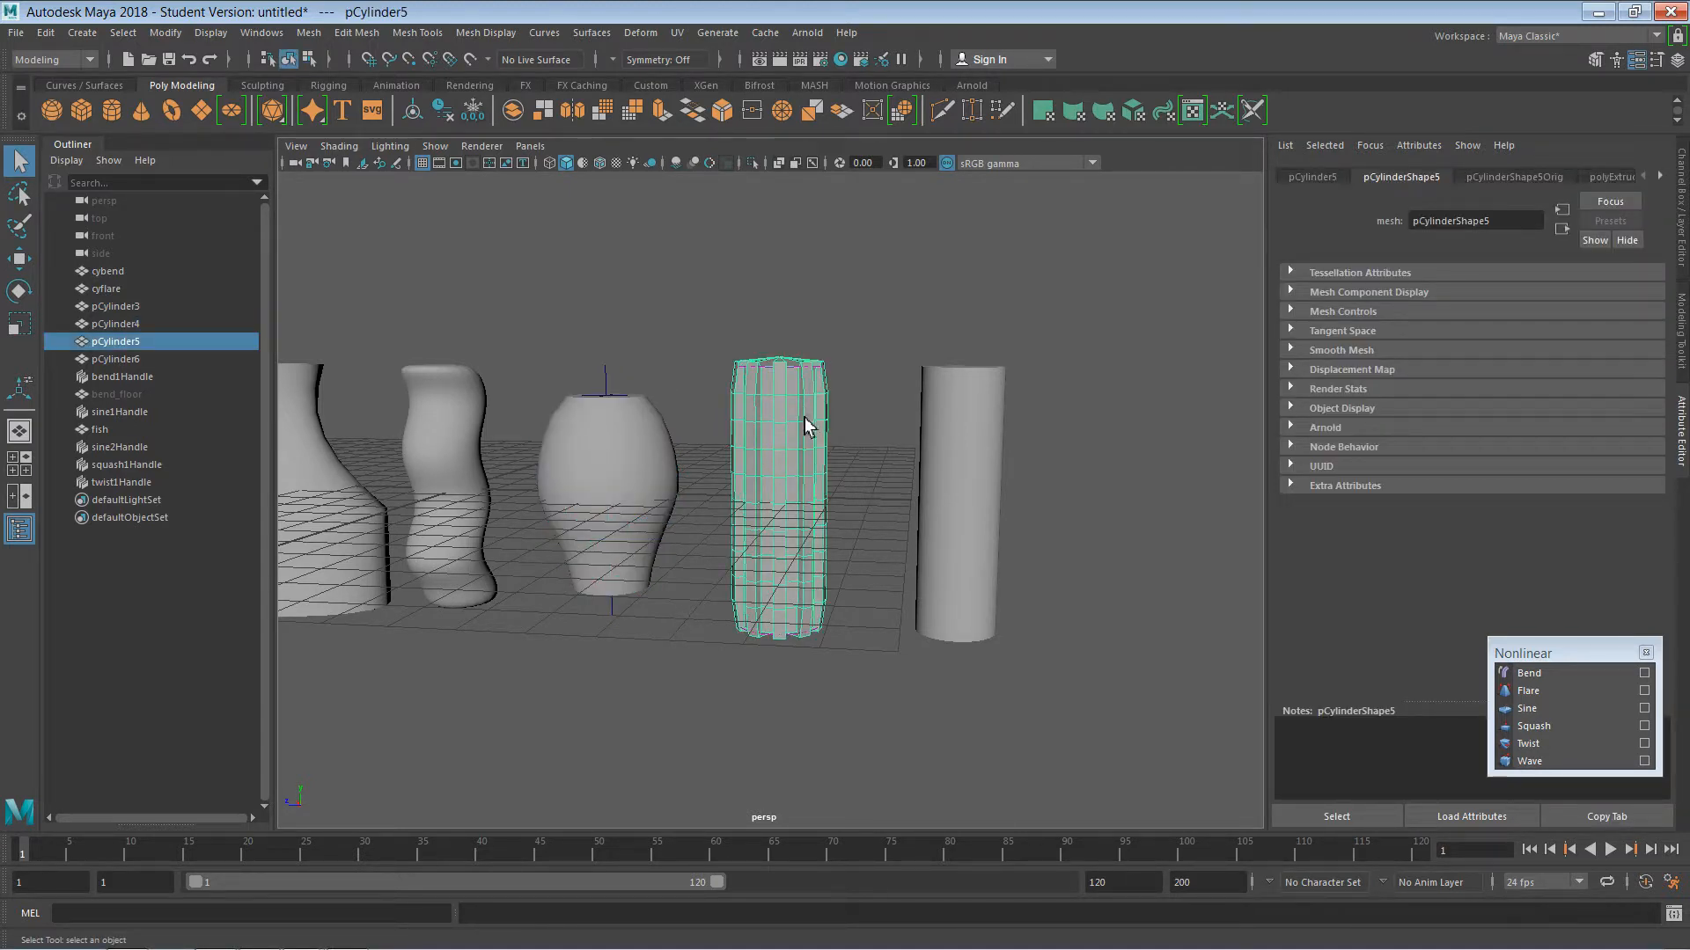
{"action": "left_click", "coordinate": [858, 405]}
{"action": "left_click", "coordinate": [803, 495]}
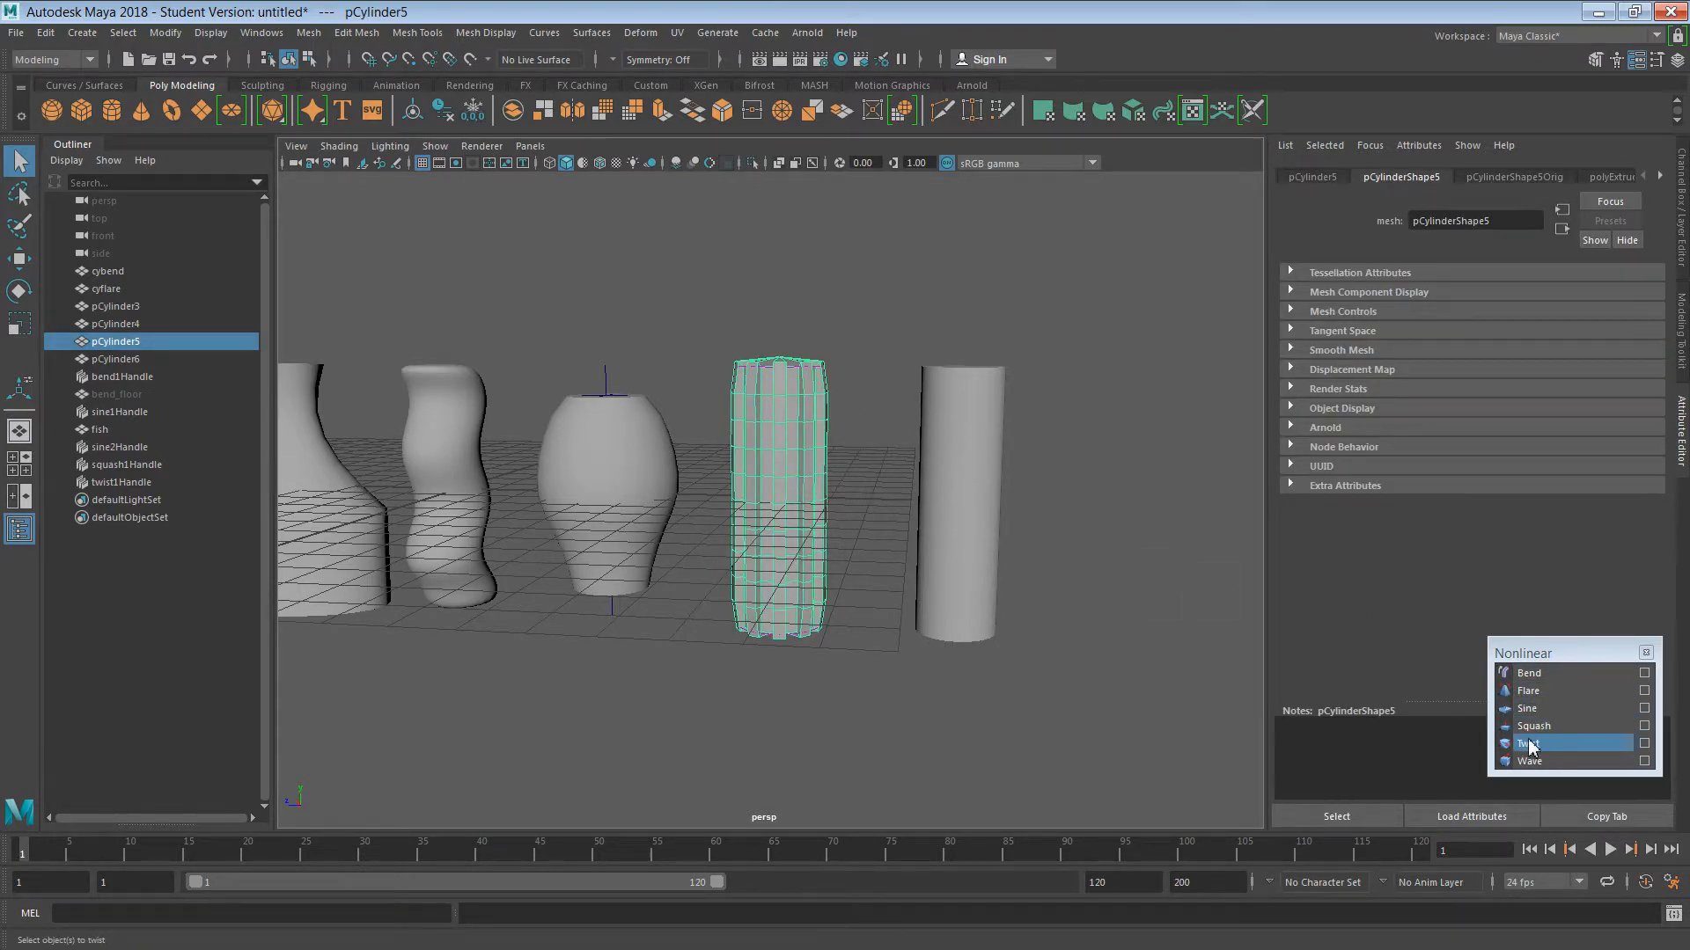
- Open the twist1 attributes of twist1Handle and set Start Angle to -70.881 and End Angle to 106.322
{"action": "left_click", "coordinate": [132, 482]}
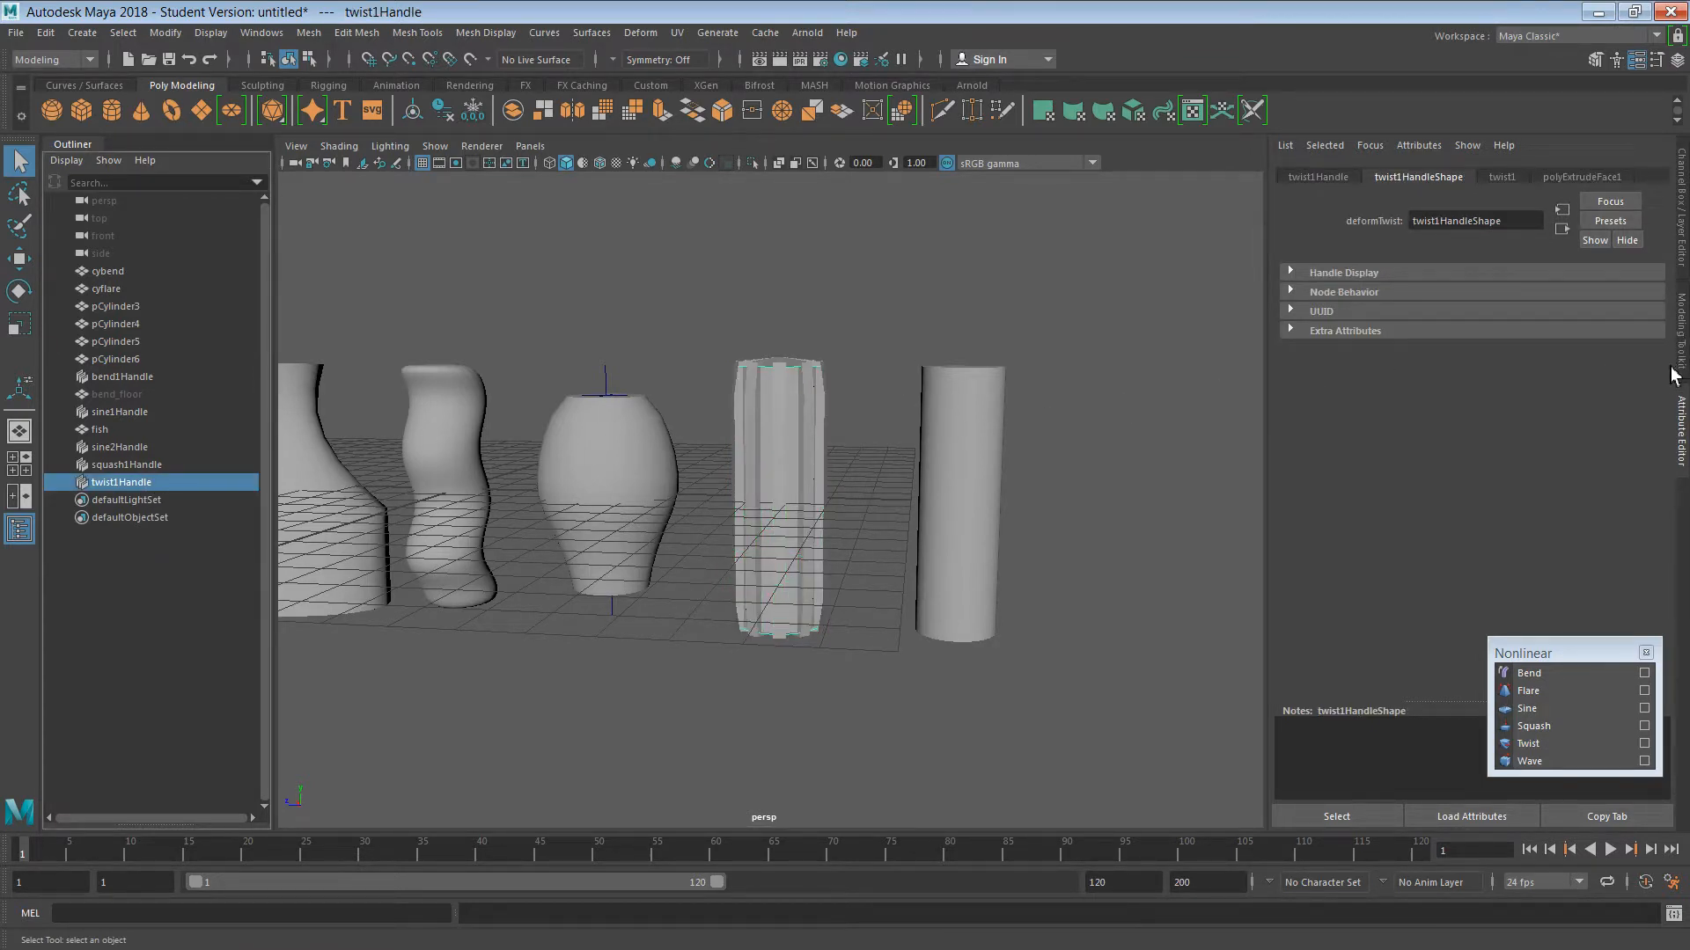
{"action": "left_click", "coordinate": [1508, 180]}
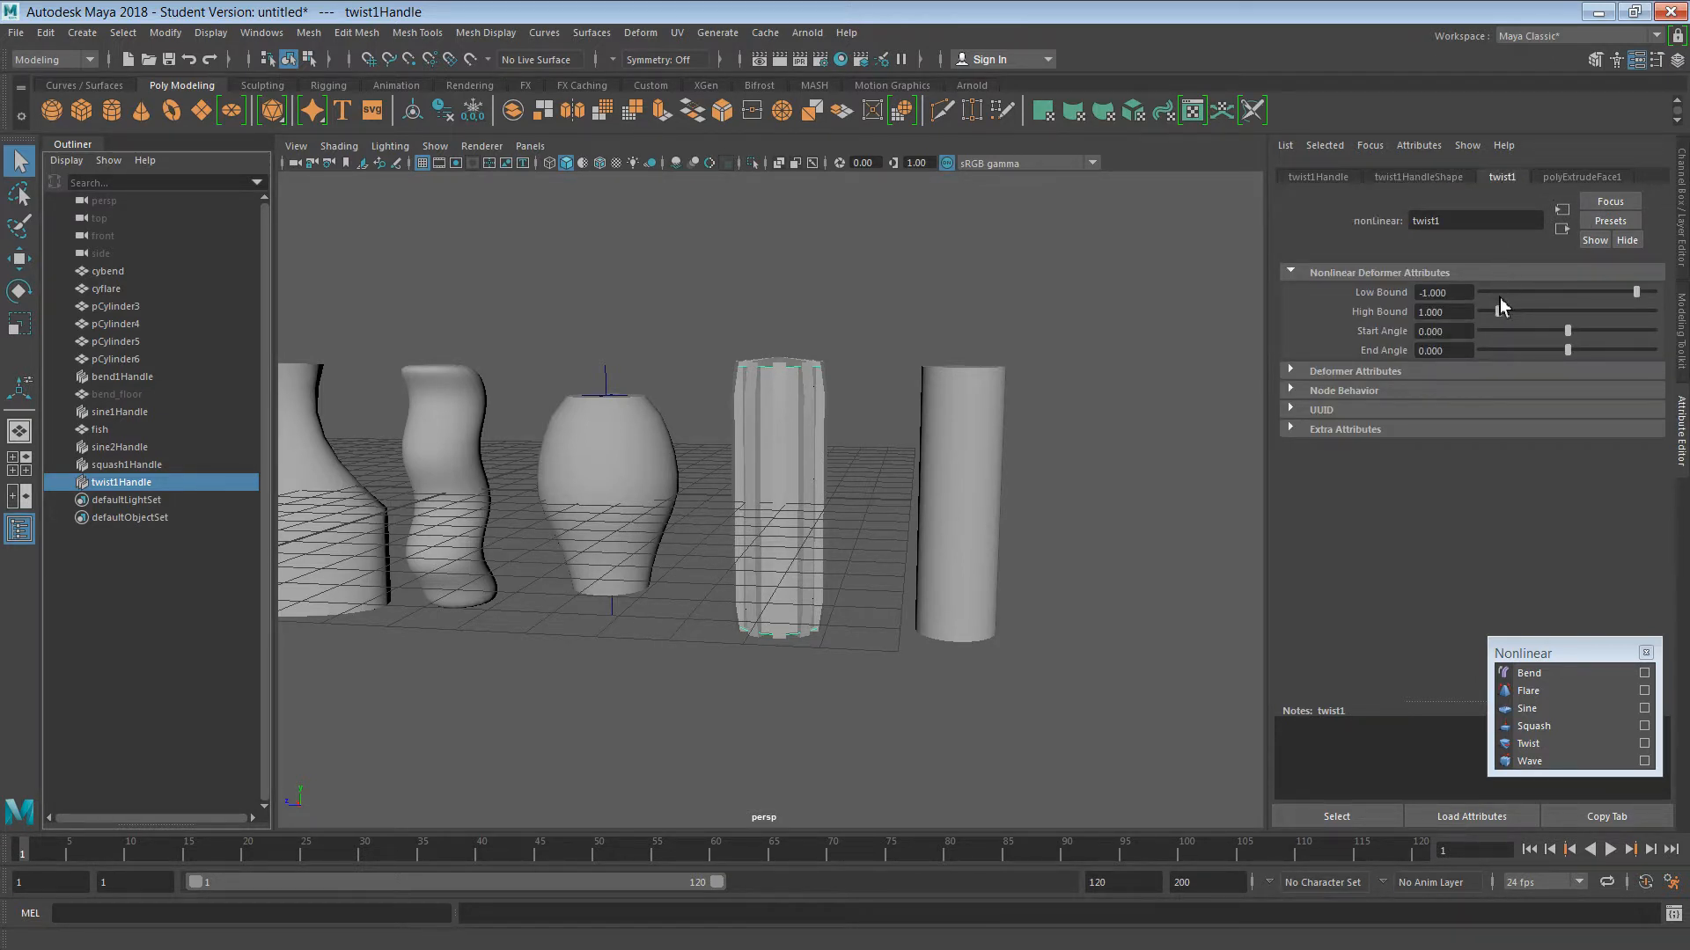
{"action": "mouse_move", "coordinate": [1571, 333]}
{"action": "left_mouse_down"}
{"action": "mouse_move", "coordinate": [1550, 333]}
{"action": "mouse_move", "coordinate": [1583, 337]}
{"action": "left_mouse_up"}
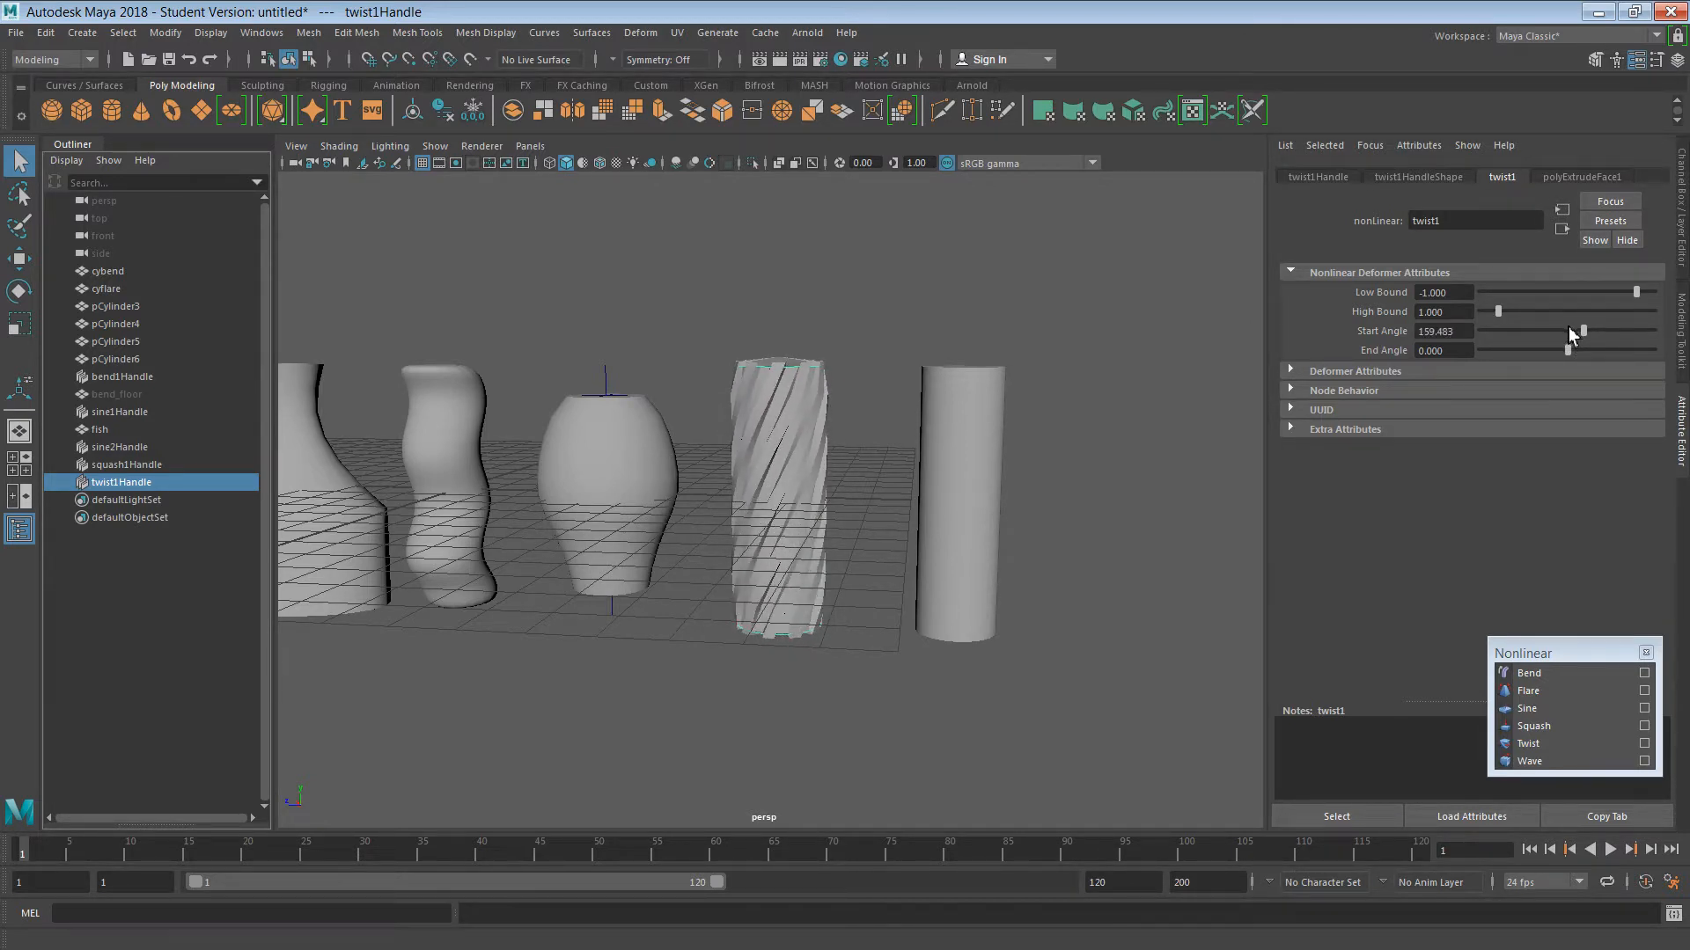
{"action": "mouse_move", "coordinate": [1587, 333]}
{"action": "left_mouse_down"}
{"action": "mouse_move", "coordinate": [1560, 336]}
{"action": "mouse_move", "coordinate": [1580, 361]}
{"action": "mouse_move", "coordinate": [1576, 331]}
{"action": "mouse_move", "coordinate": [1559, 336]}
{"action": "left_mouse_up"}
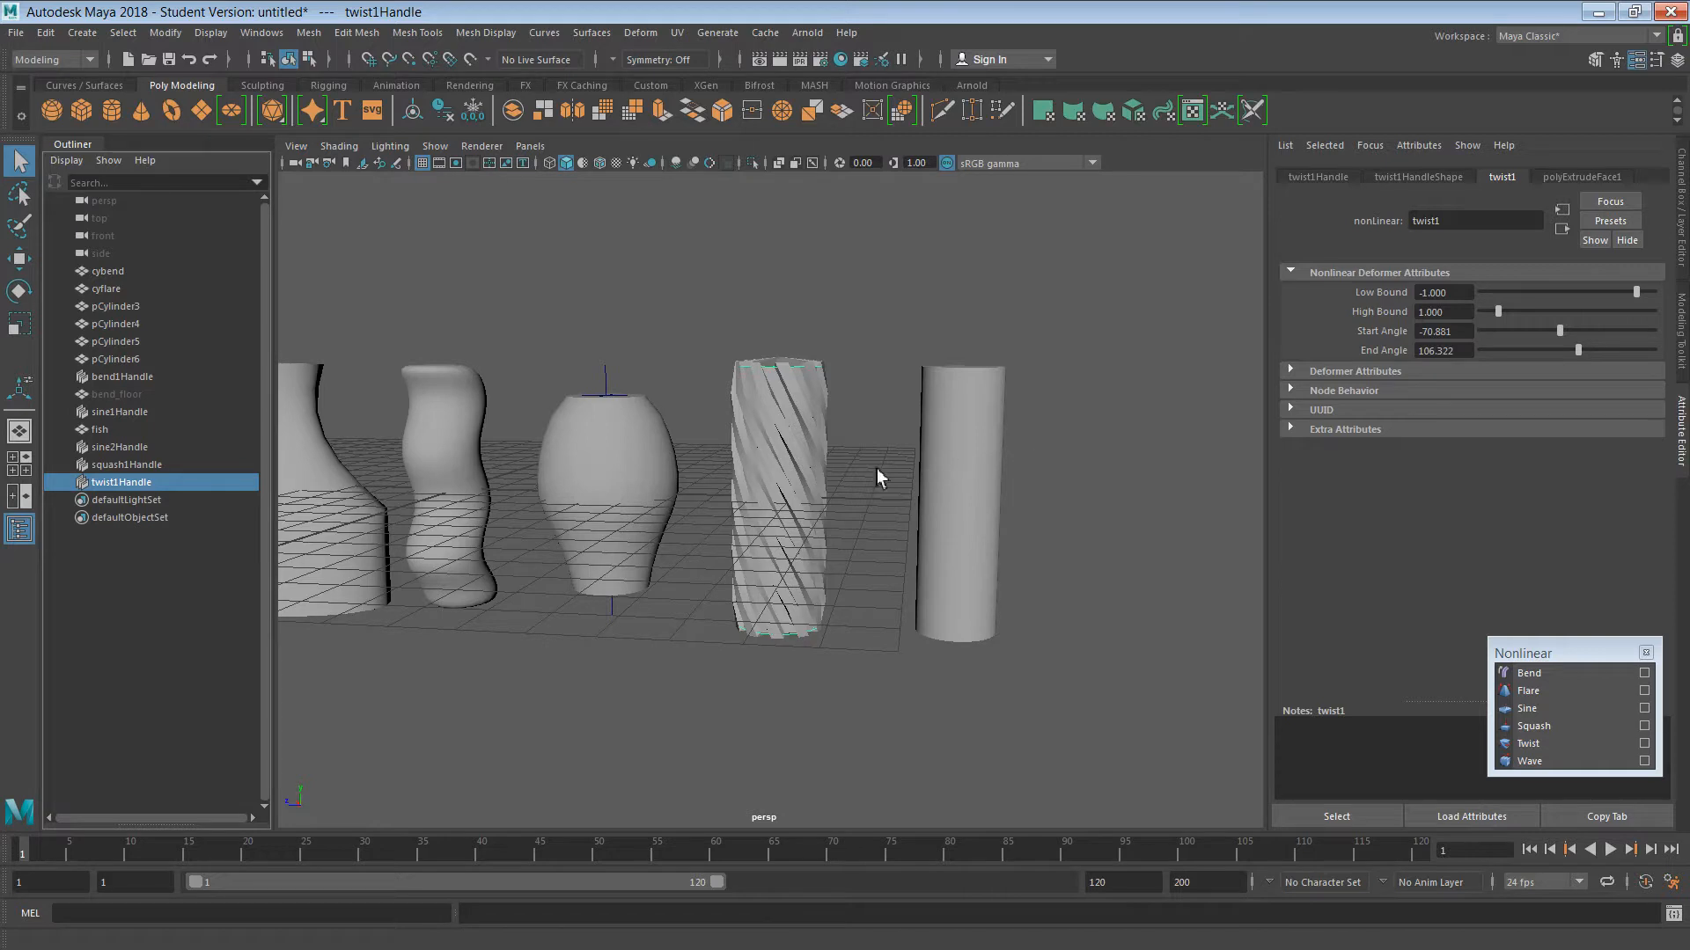
- Set twist1 Low Bound to -2.062 and High Bound to 3.454, and move pCylinder5 up through the deformer about 2.2 units
{"action": "left_click", "coordinate": [764, 480]}
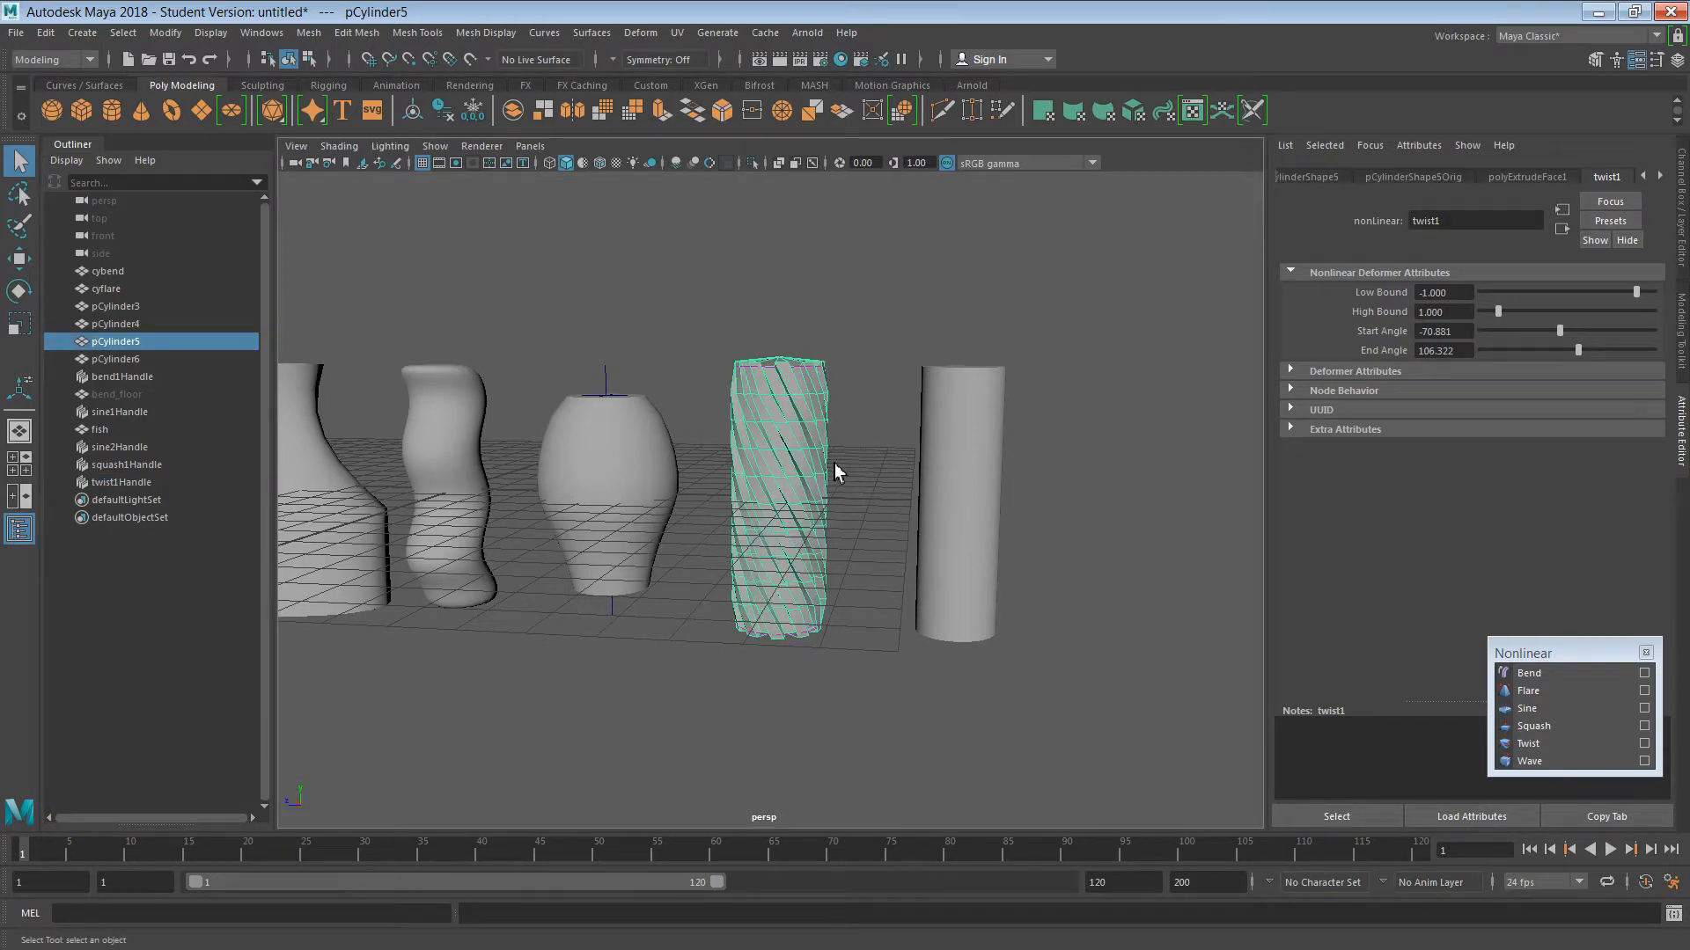
{"action": "key", "text": "w"}
{"action": "mouse_move", "coordinate": [780, 440]}
{"action": "left_mouse_down"}
{"action": "mouse_move", "coordinate": [779, 314]}
{"action": "mouse_move", "coordinate": [778, 440]}
{"action": "left_mouse_up"}
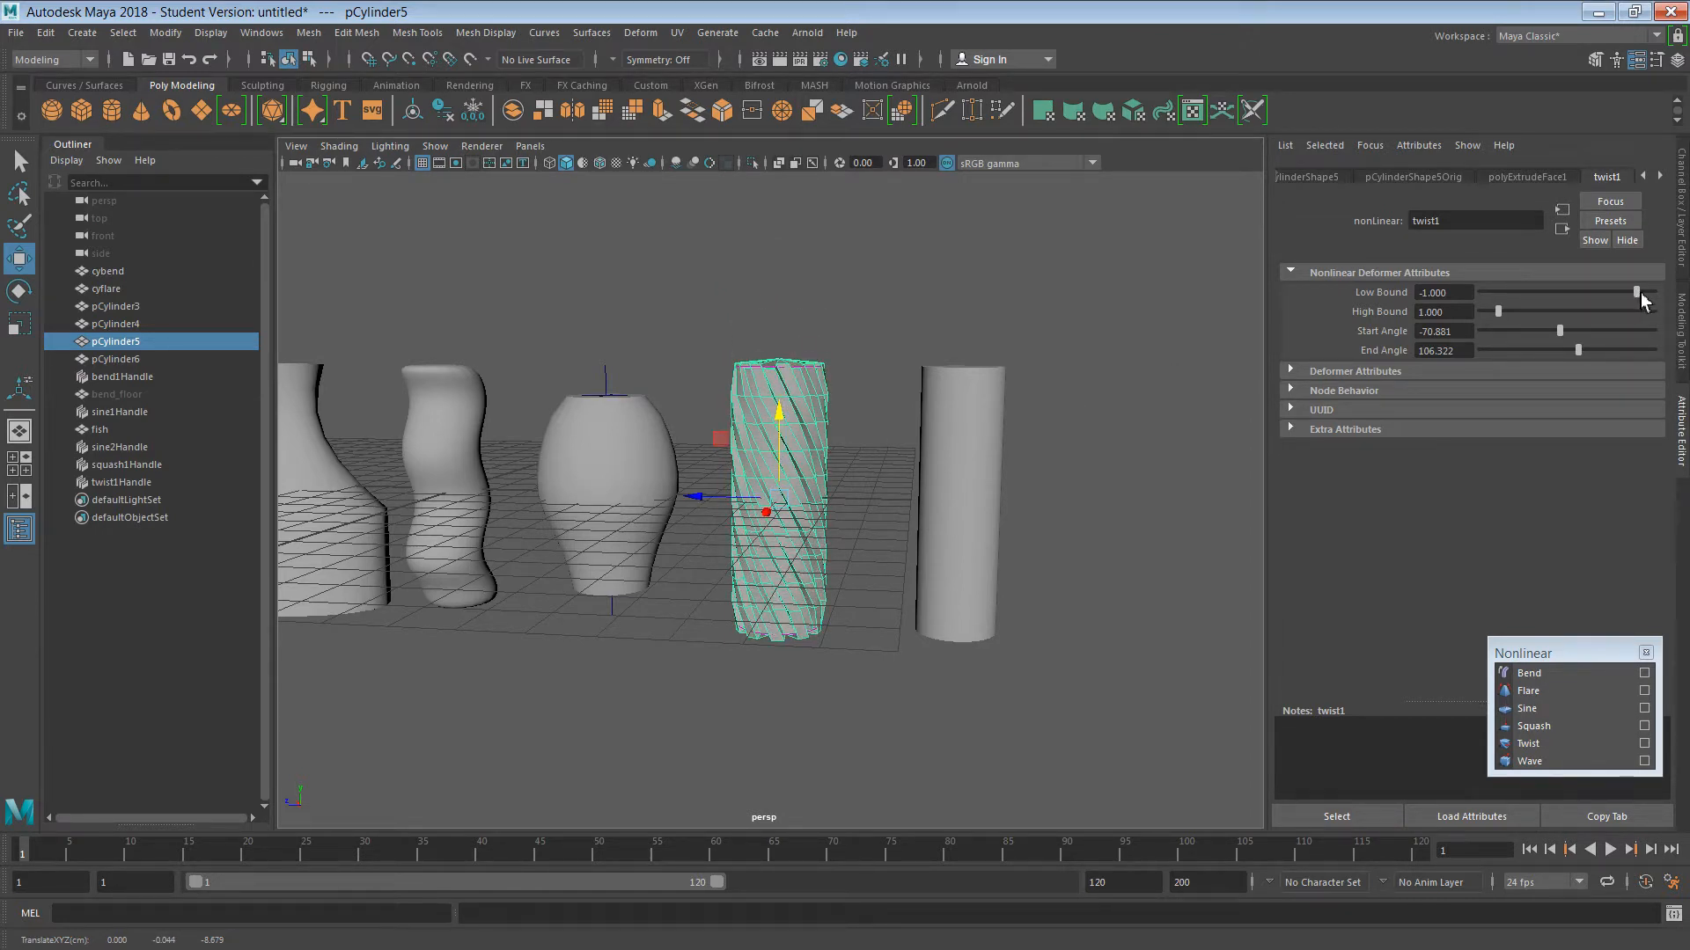
{"action": "mouse_move", "coordinate": [1630, 294]}
{"action": "left_mouse_down"}
{"action": "mouse_move", "coordinate": [1599, 294]}
{"action": "mouse_move", "coordinate": [1618, 292]}
{"action": "left_mouse_up"}
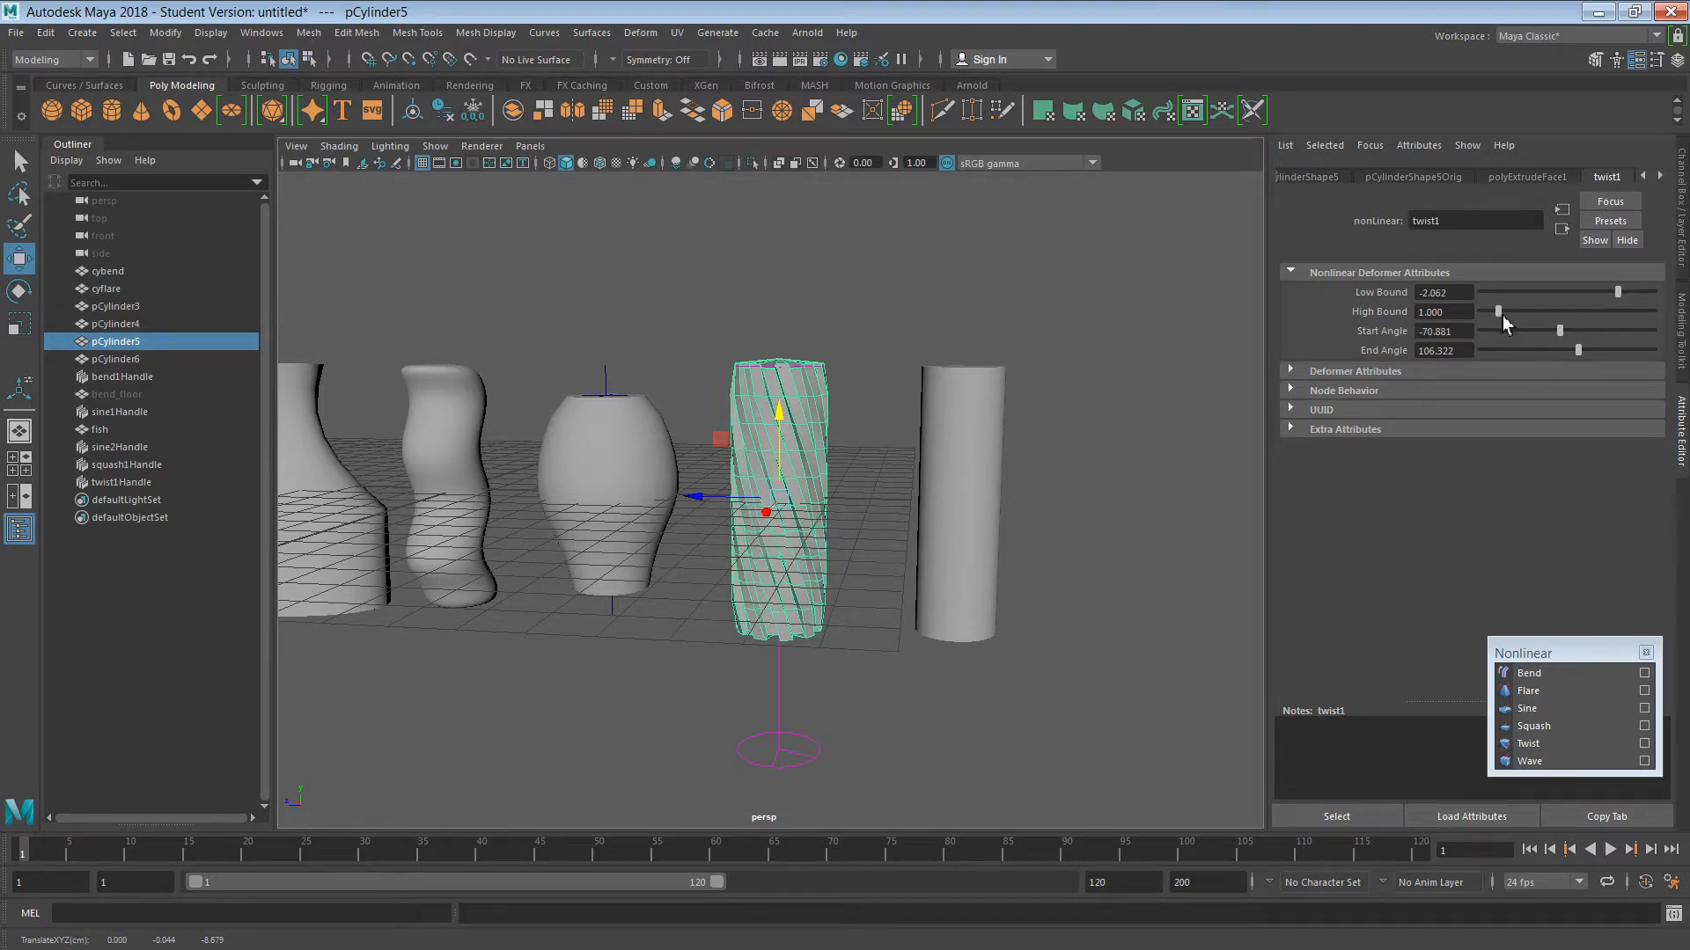
{"action": "left_click_drag", "start_coordinate": [1500, 313], "coordinate": [1540, 312]}
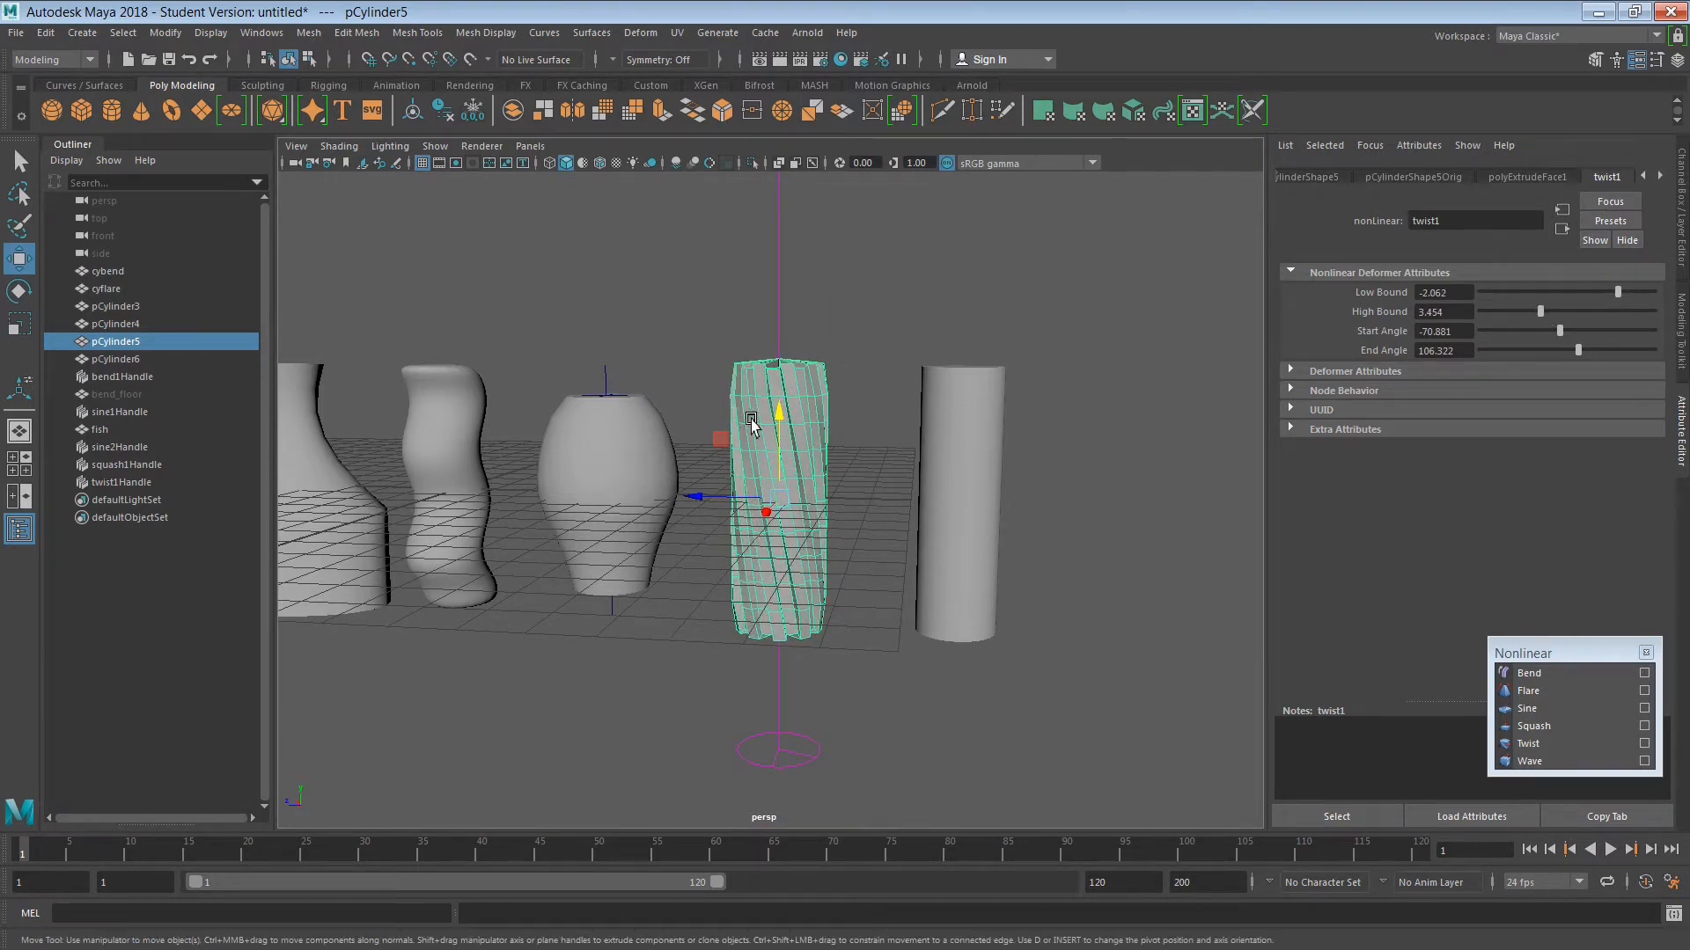
{"action": "left_click_drag", "start_coordinate": [774, 426], "coordinate": [778, 332]}
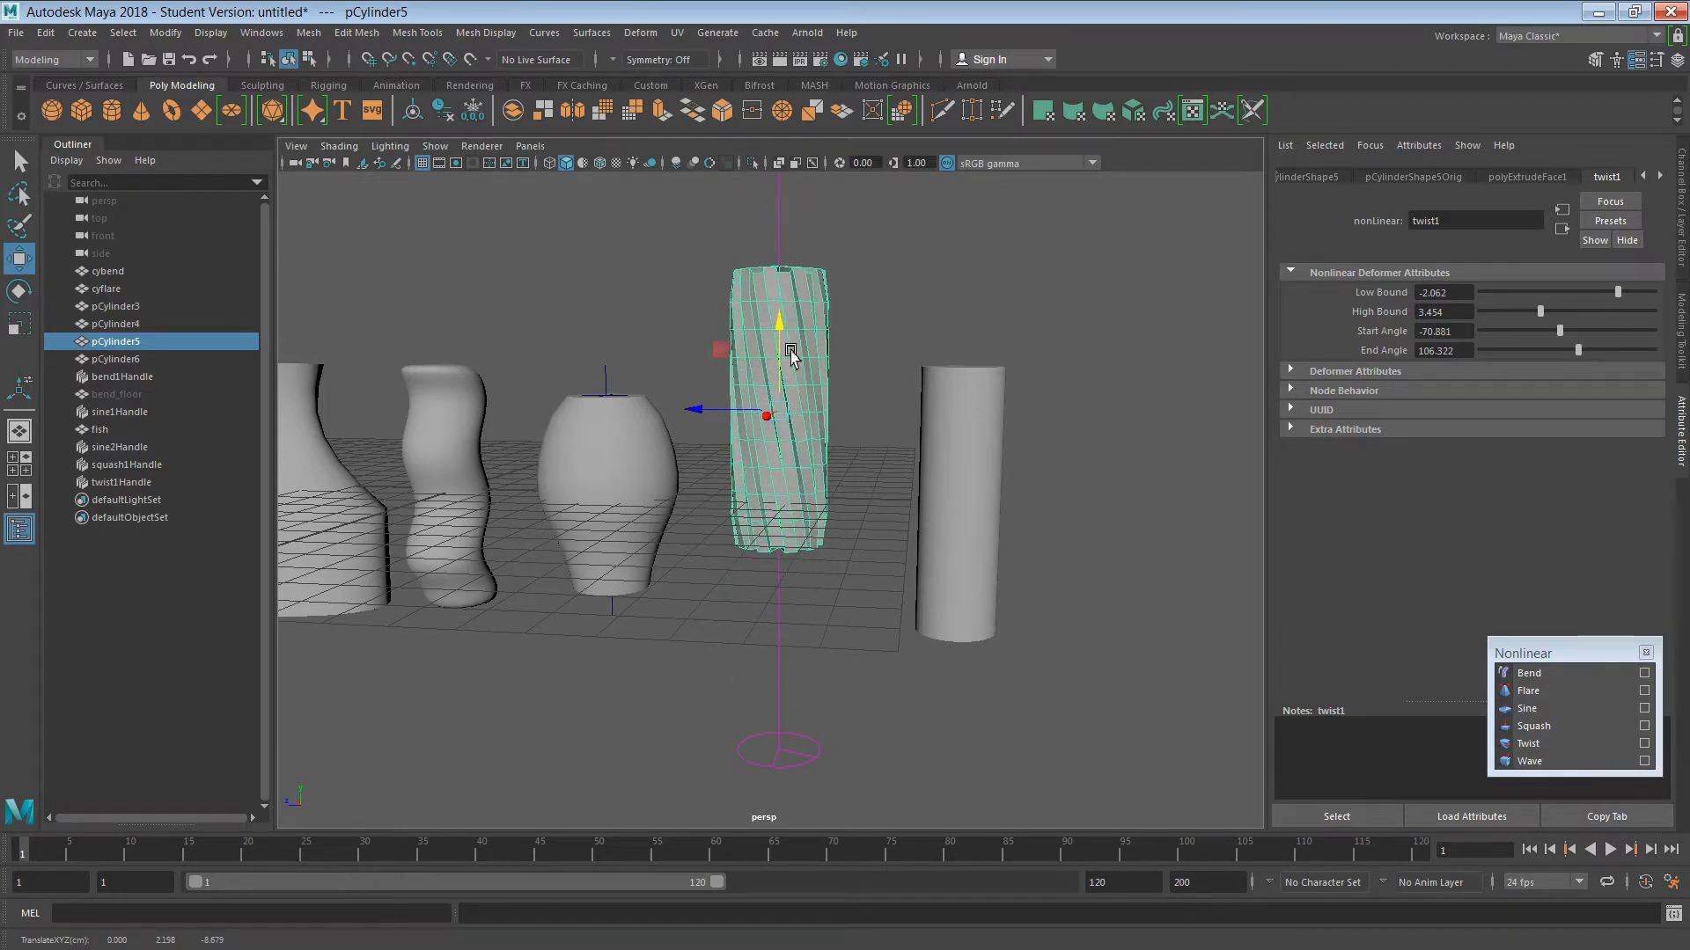
- Apply a Squash nonlinear deformer to the twisted pCylinder5
{"action": "left_click", "coordinate": [891, 318]}
{"action": "left_click", "coordinate": [819, 355]}
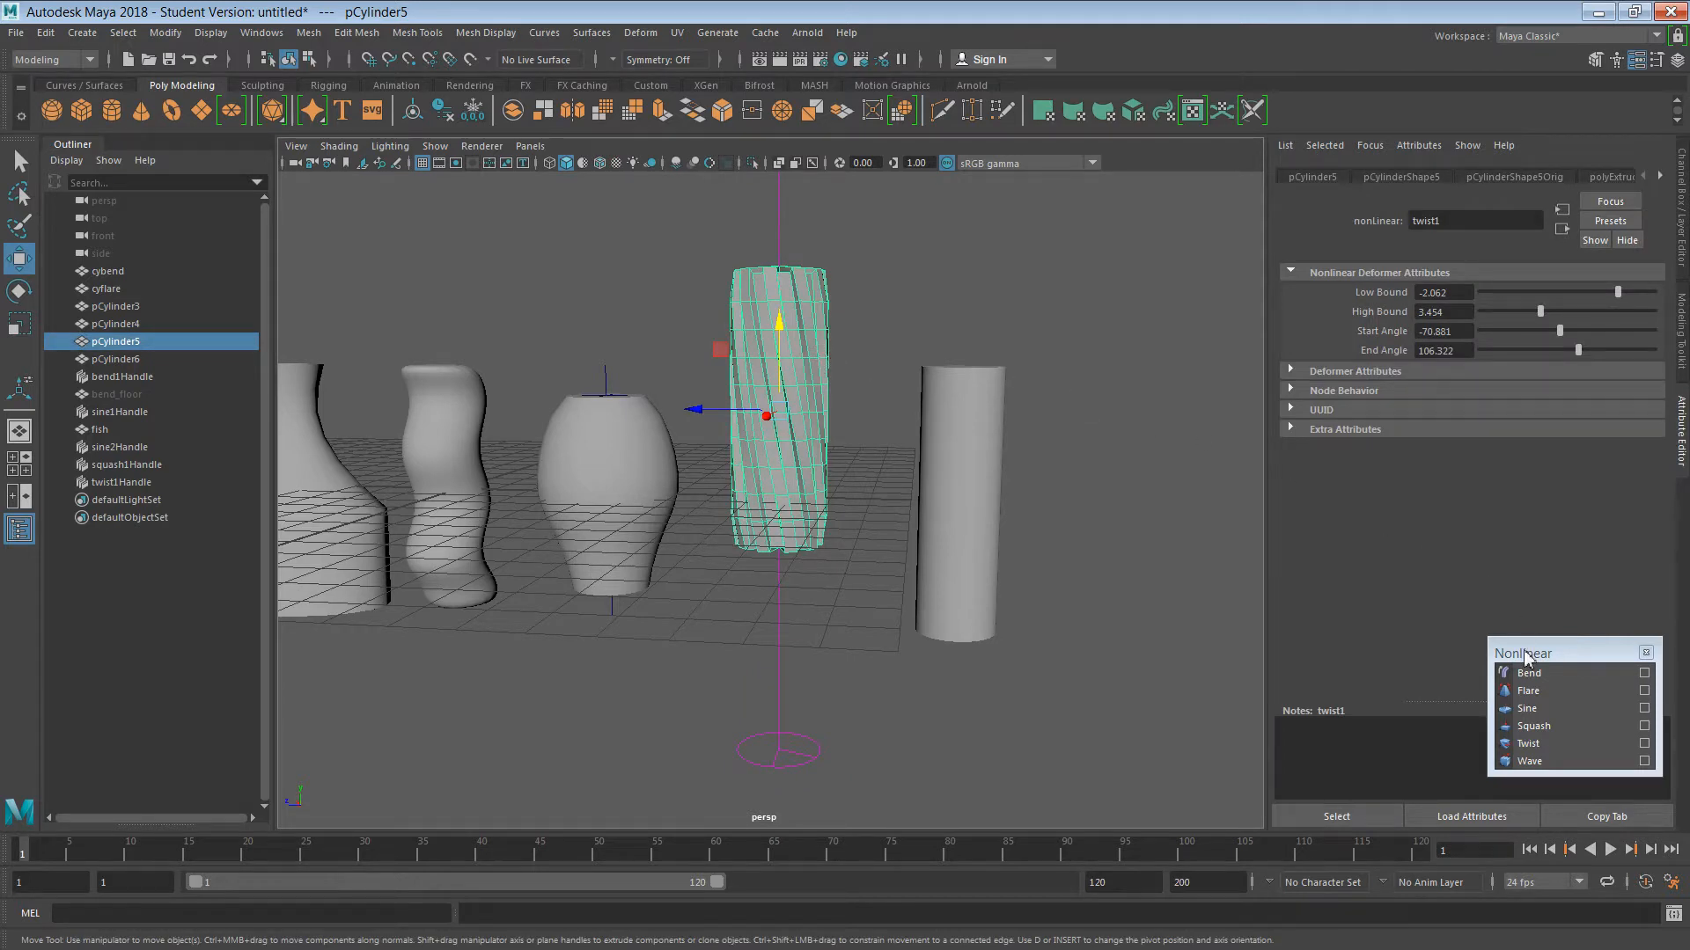
{"action": "left_click", "coordinate": [1548, 734]}
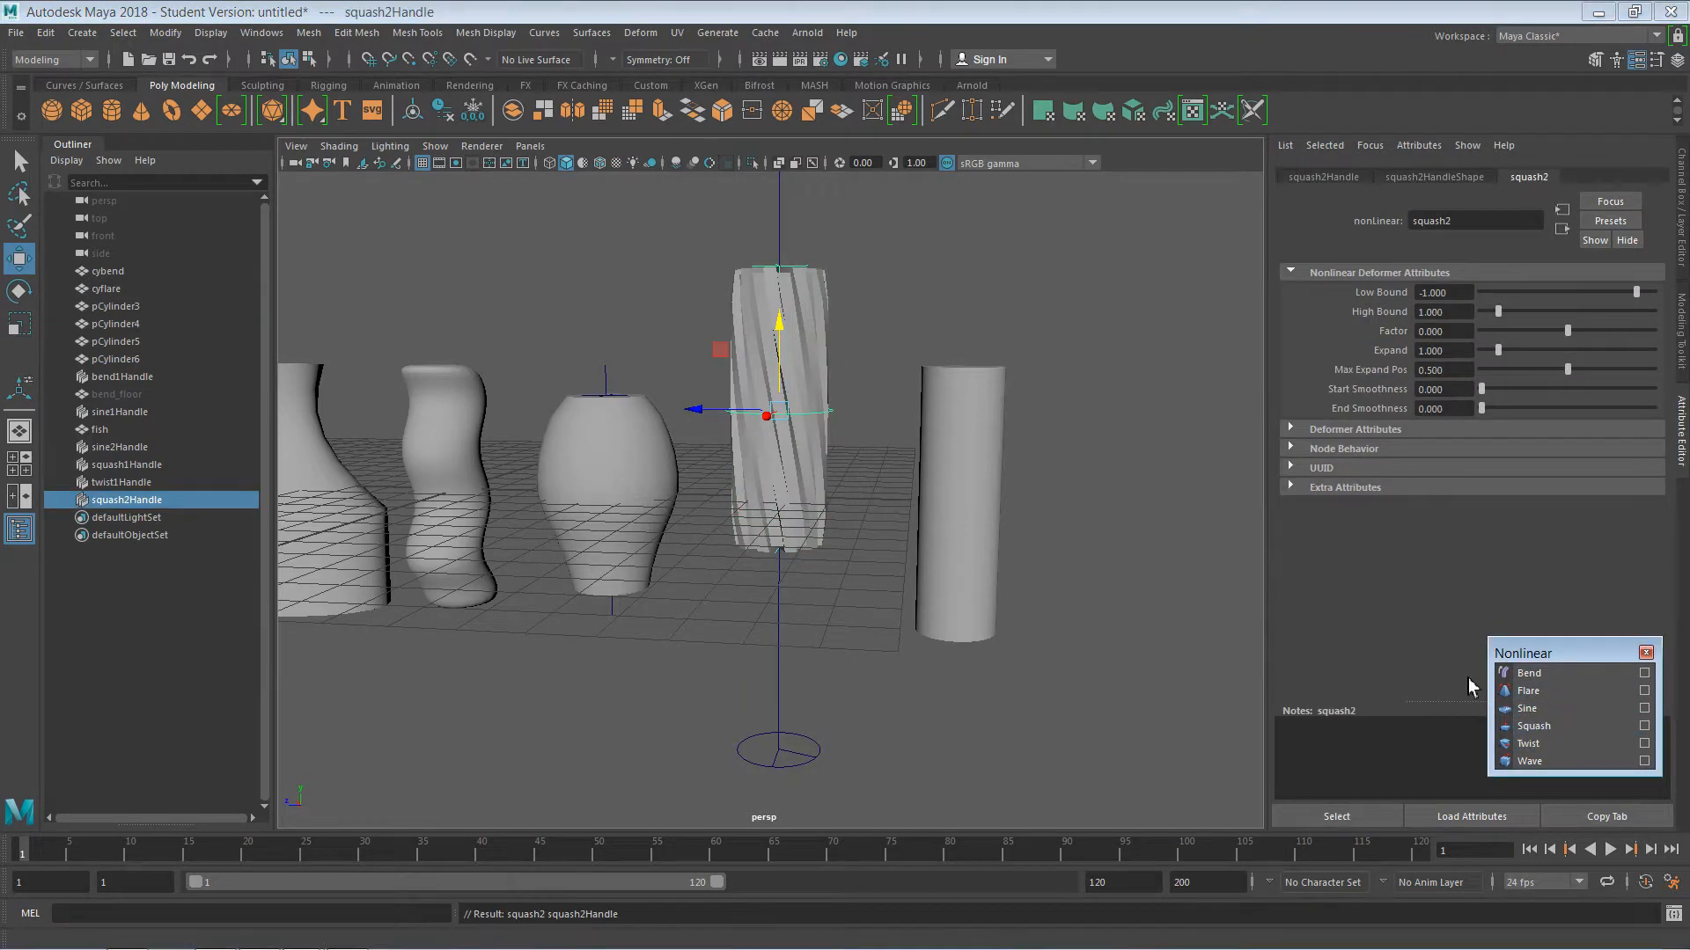
{"action": "left_click_drag", "start_coordinate": [778, 327], "coordinate": [779, 333]}
- Set squash2 Expand to 1.495 and Factor to -0.309, and raise pCylinder5 slightly through the squash range
{"action": "left_click", "coordinate": [832, 336]}
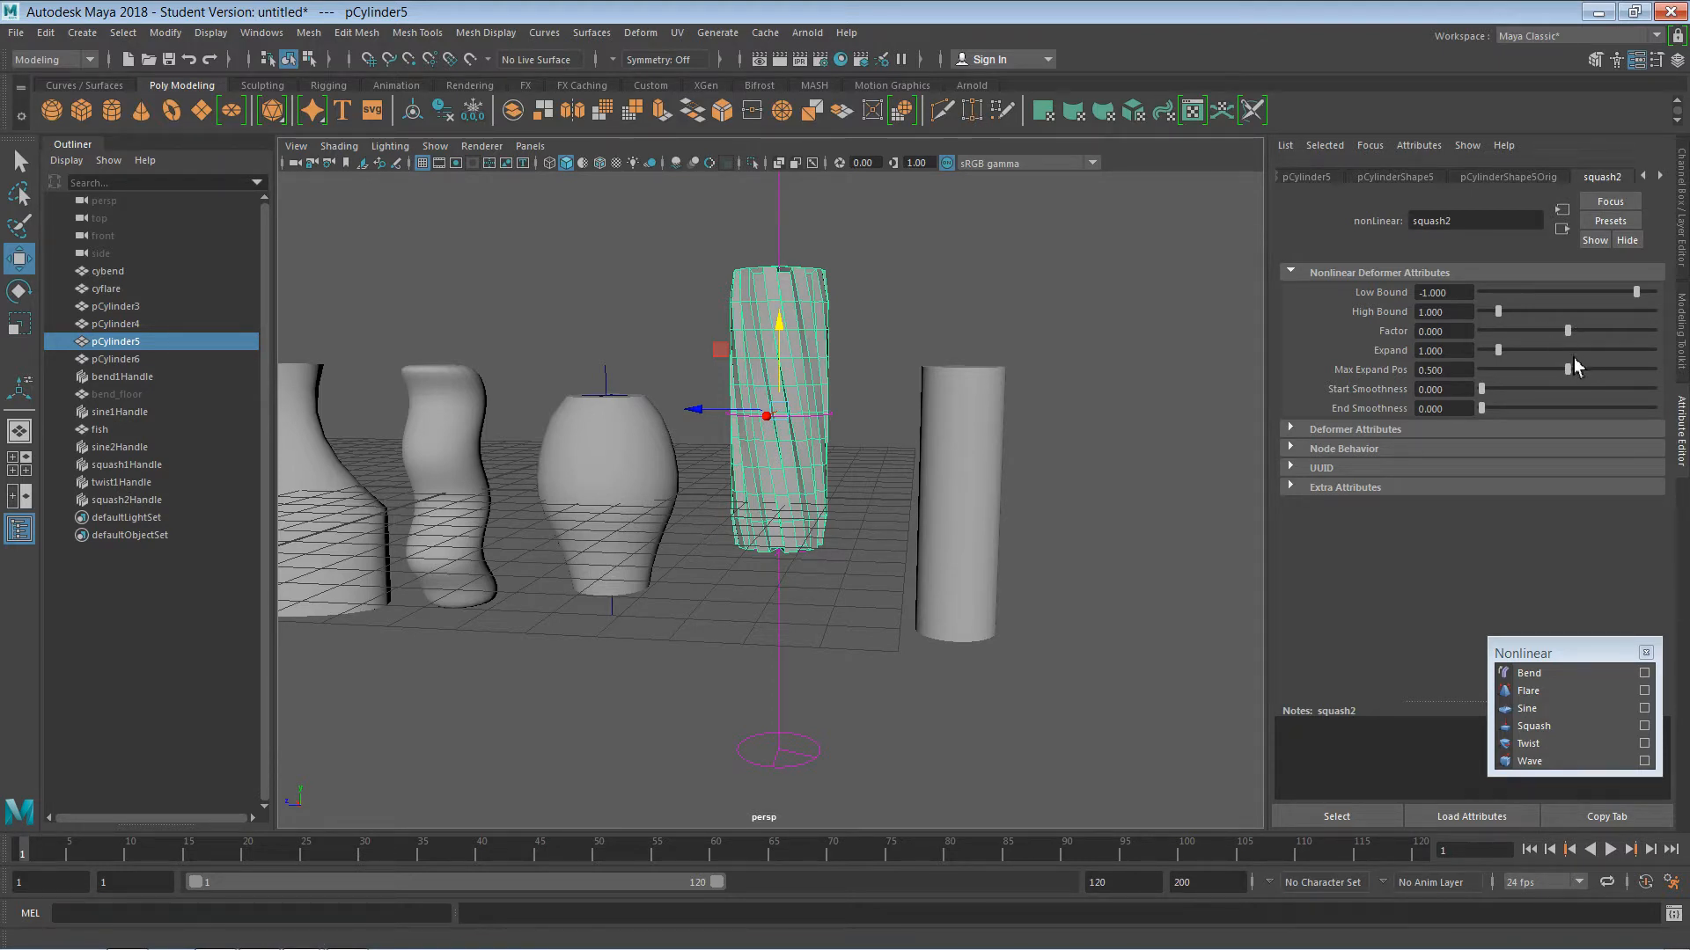
{"action": "left_click_drag", "start_coordinate": [1509, 351], "coordinate": [1565, 332]}
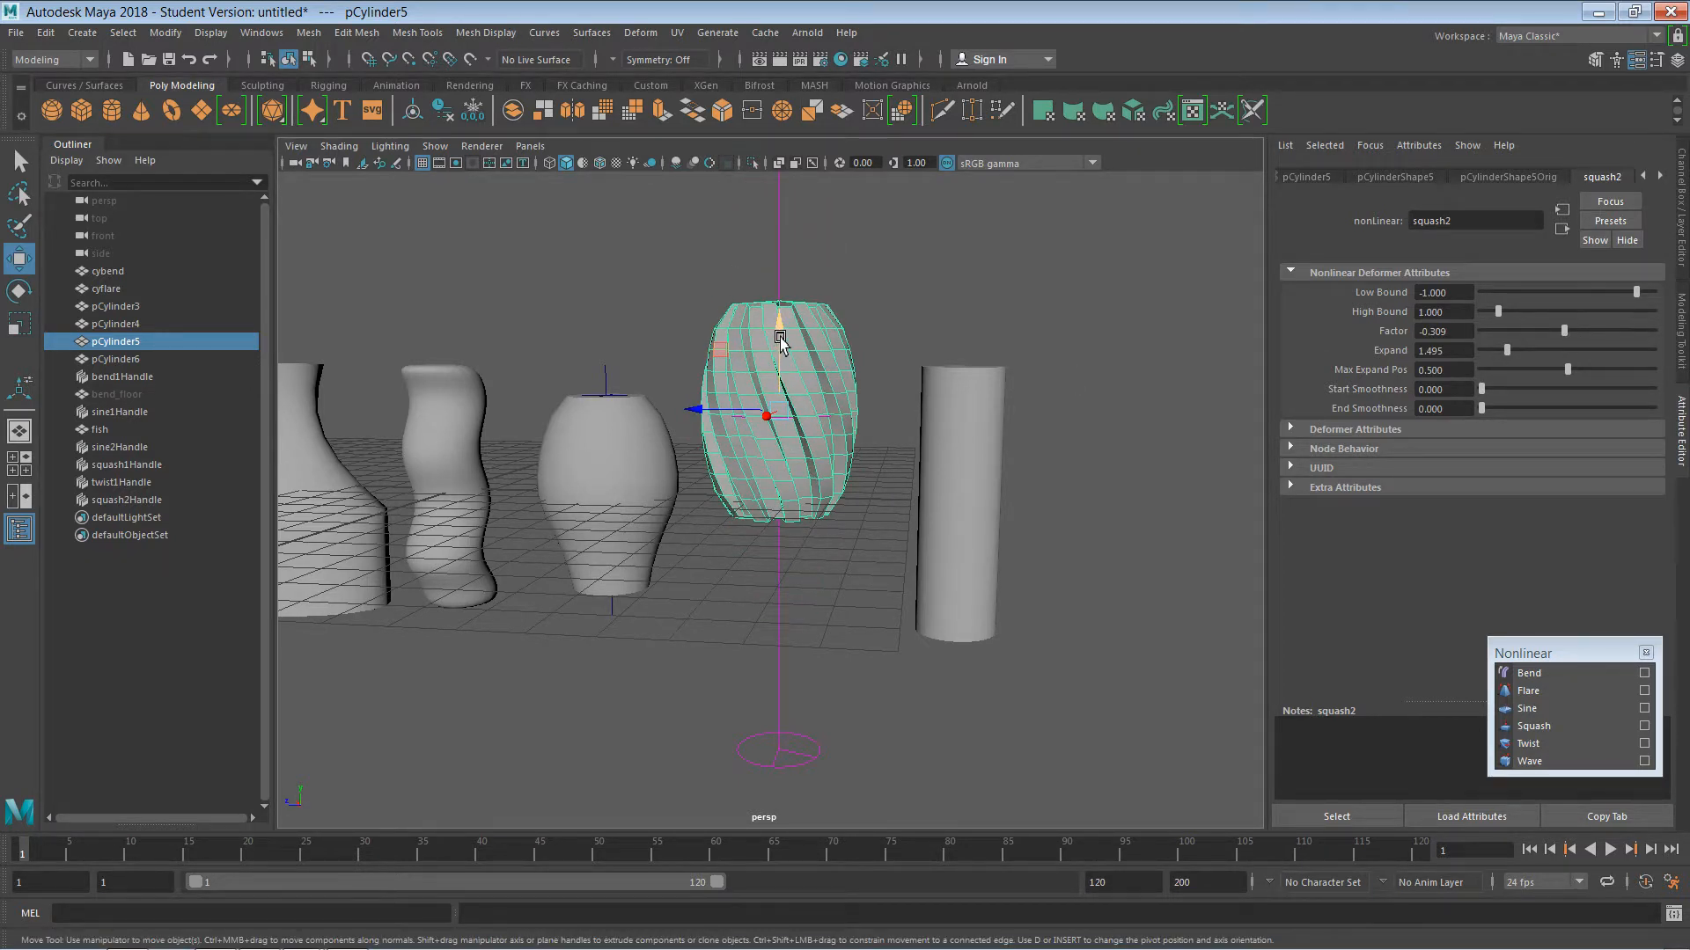
{"action": "left_click_drag", "start_coordinate": [777, 345], "coordinate": [772, 299]}
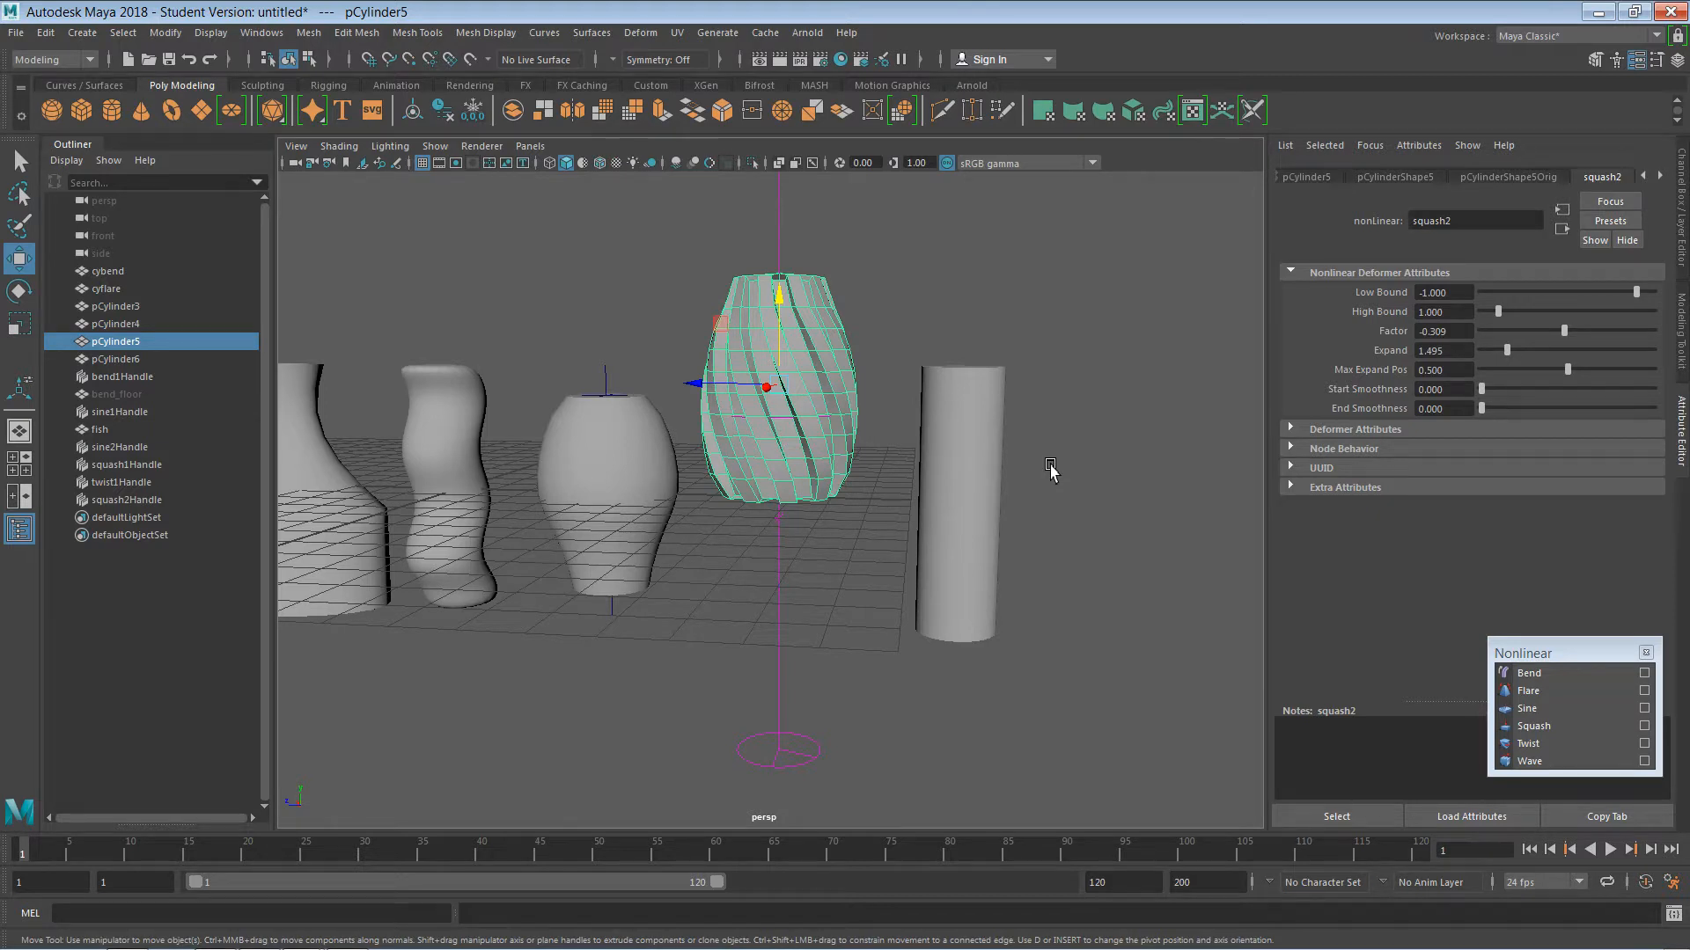
- Apply a Wave nonlinear deformer to the sixth cylinder, pCylinder6, and open its wave1 attributes
{"action": "left_click", "coordinate": [1107, 565]}
{"action": "left_click", "coordinate": [941, 501]}
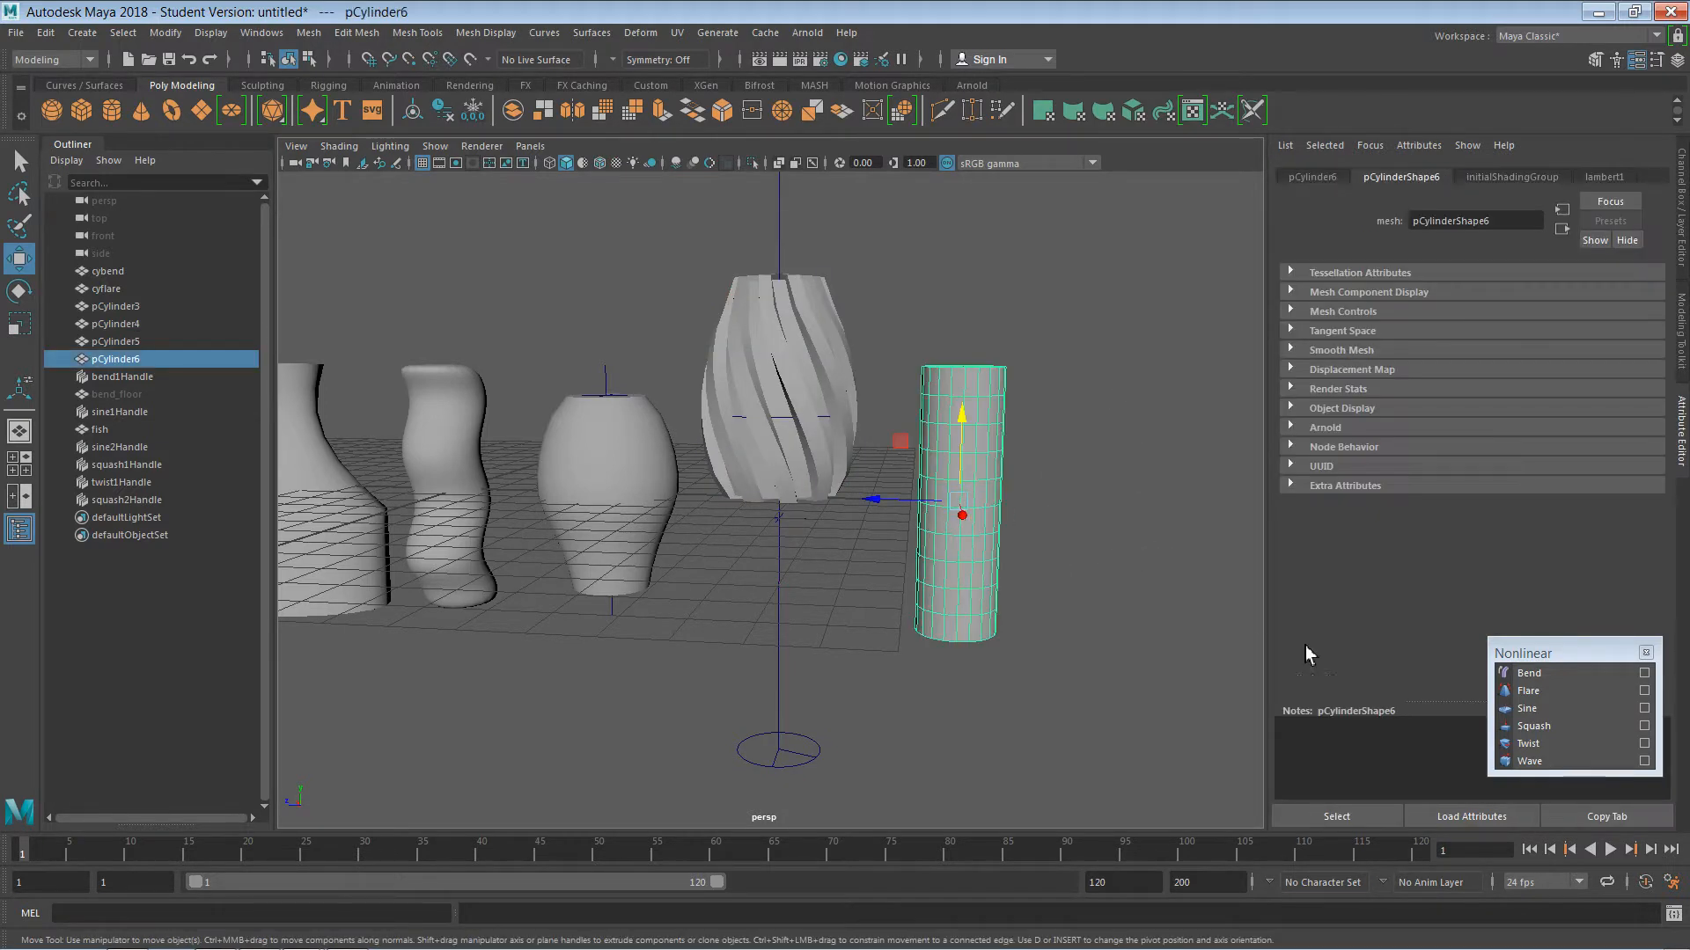
{"action": "left_click", "coordinate": [1529, 761]}
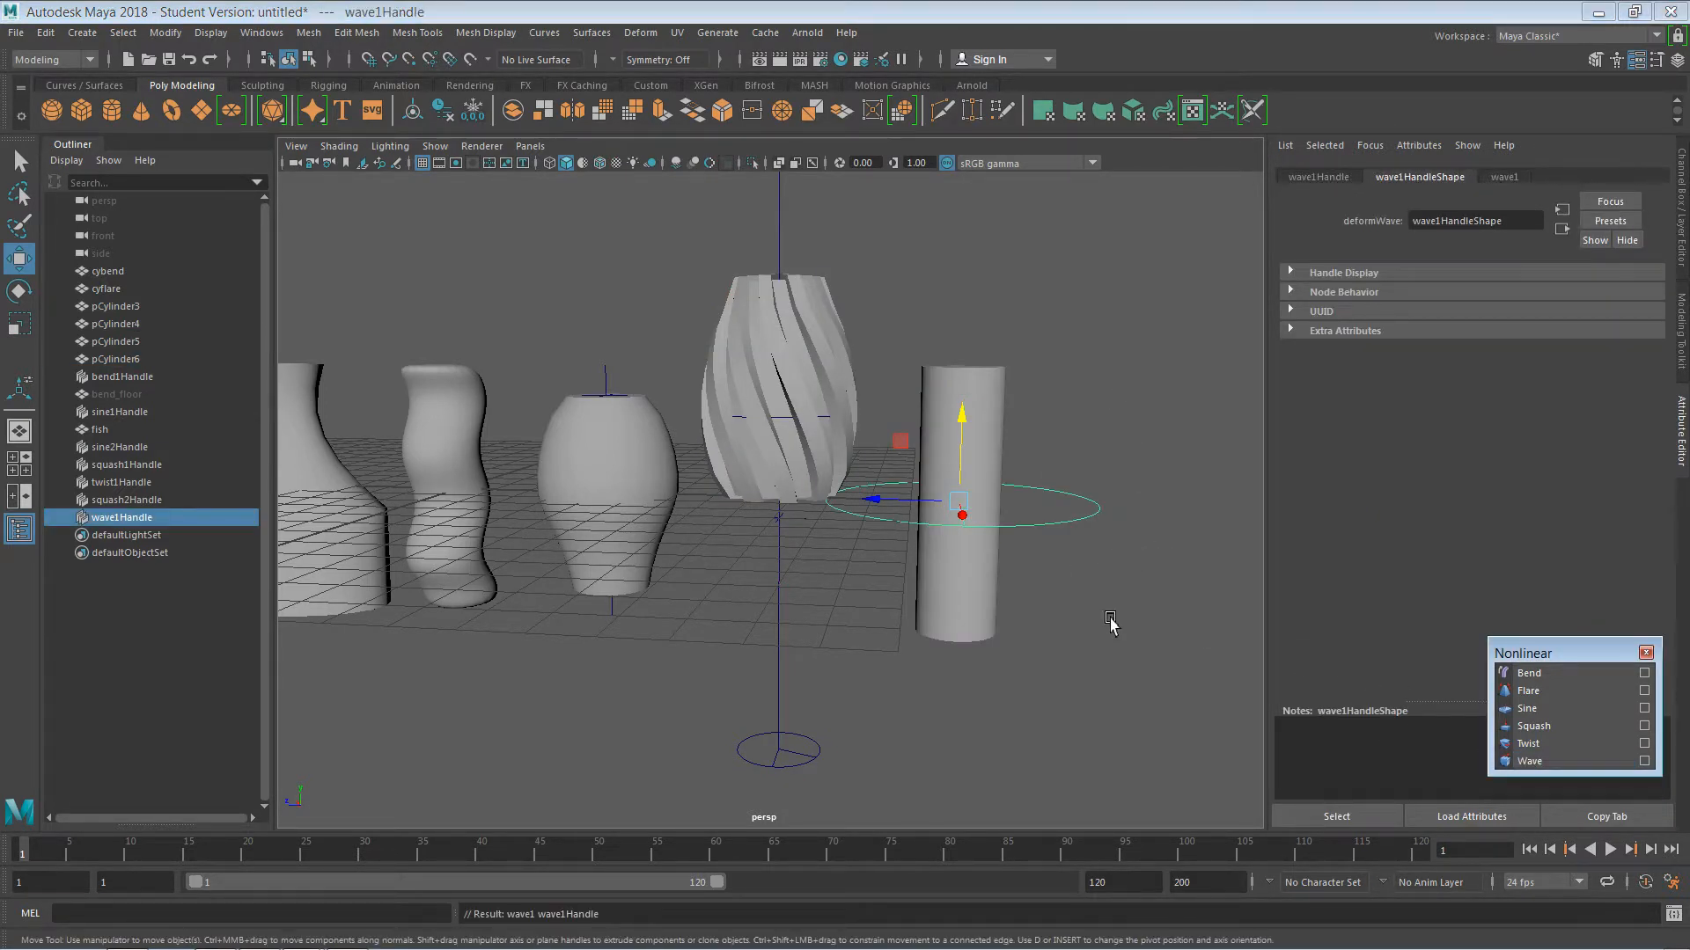
{"action": "left_click", "coordinate": [1507, 180]}
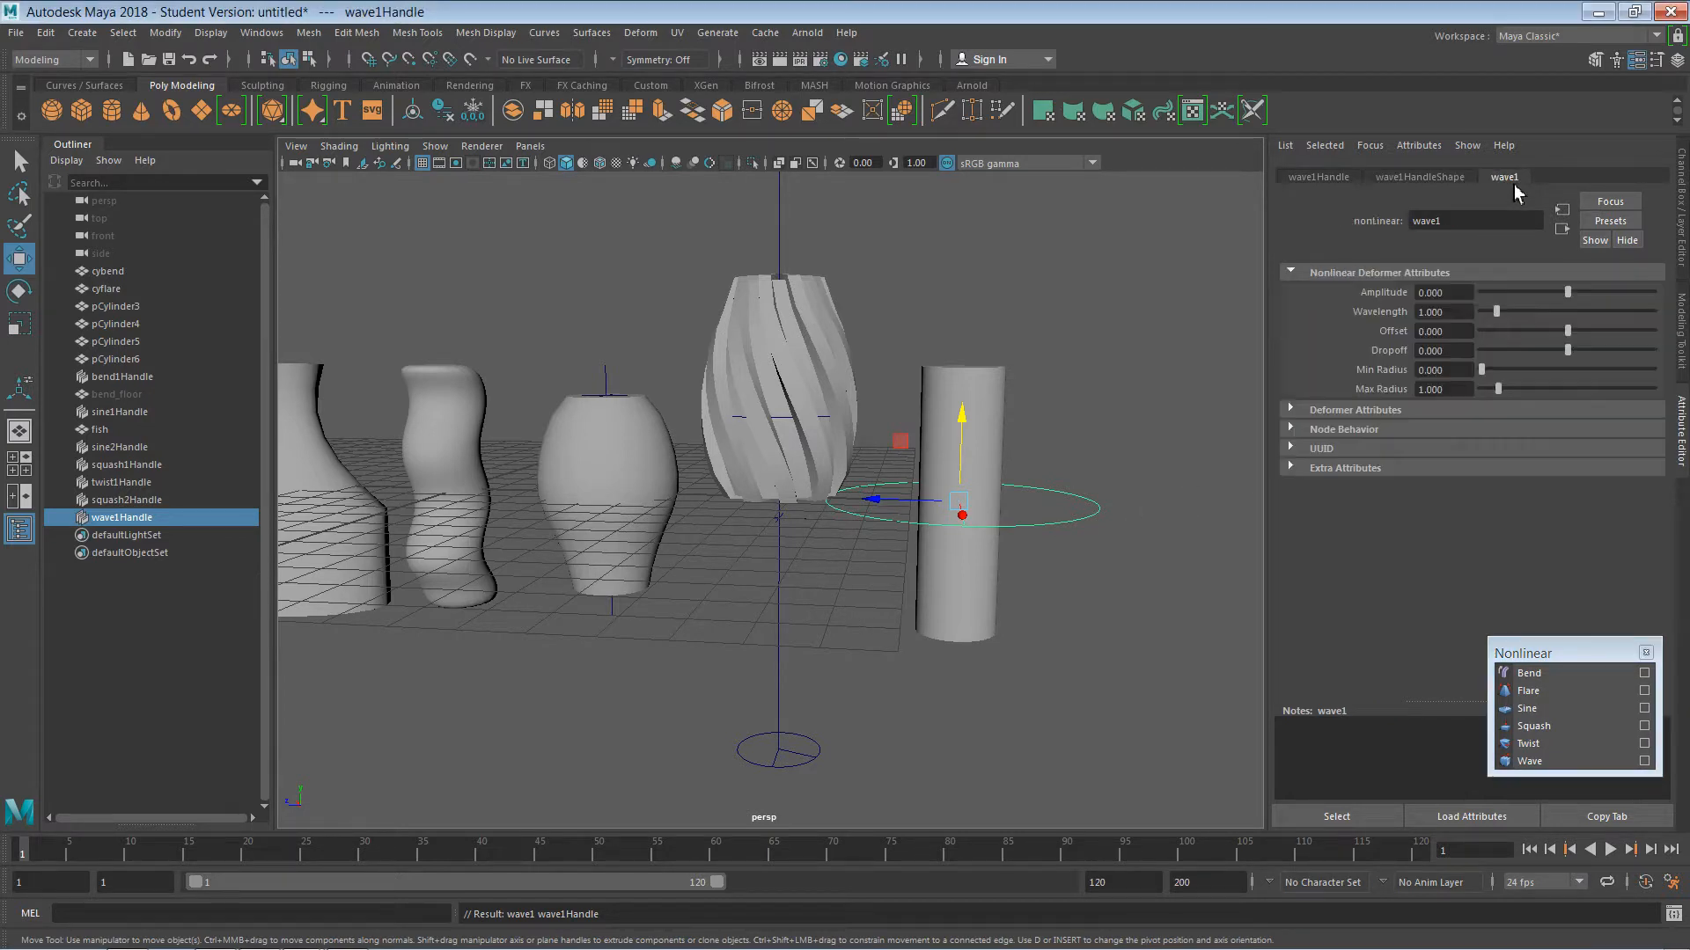
- Set wave1 Amplitude to 0.722, Wavelength to 1.988, Offset to -2.680, Dropoff to 0.041, Min Radius to 0.412 and Max Radius to 0.773
{"action": "left_click_drag", "start_coordinate": [1573, 302], "coordinate": [1547, 342]}
{"action": "left_click", "coordinate": [1574, 350]}
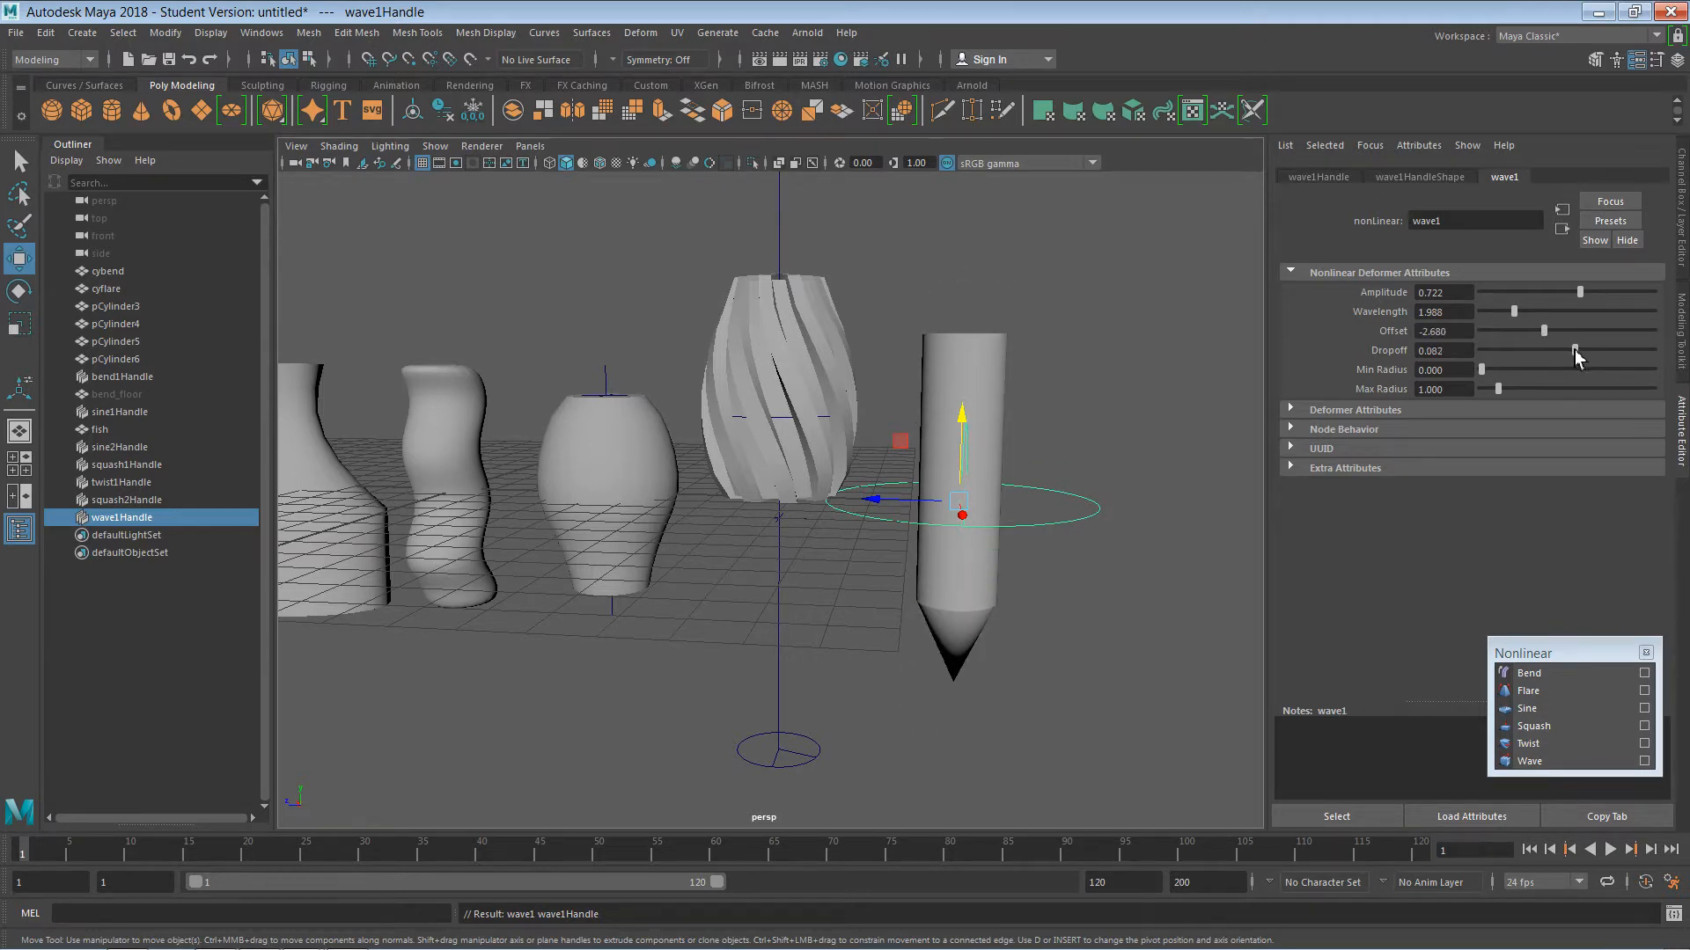
{"action": "left_click_drag", "start_coordinate": [1489, 371], "coordinate": [1494, 389]}
{"action": "left_click_drag", "start_coordinate": [1074, 631], "coordinate": [913, 651], "text": "alt"}
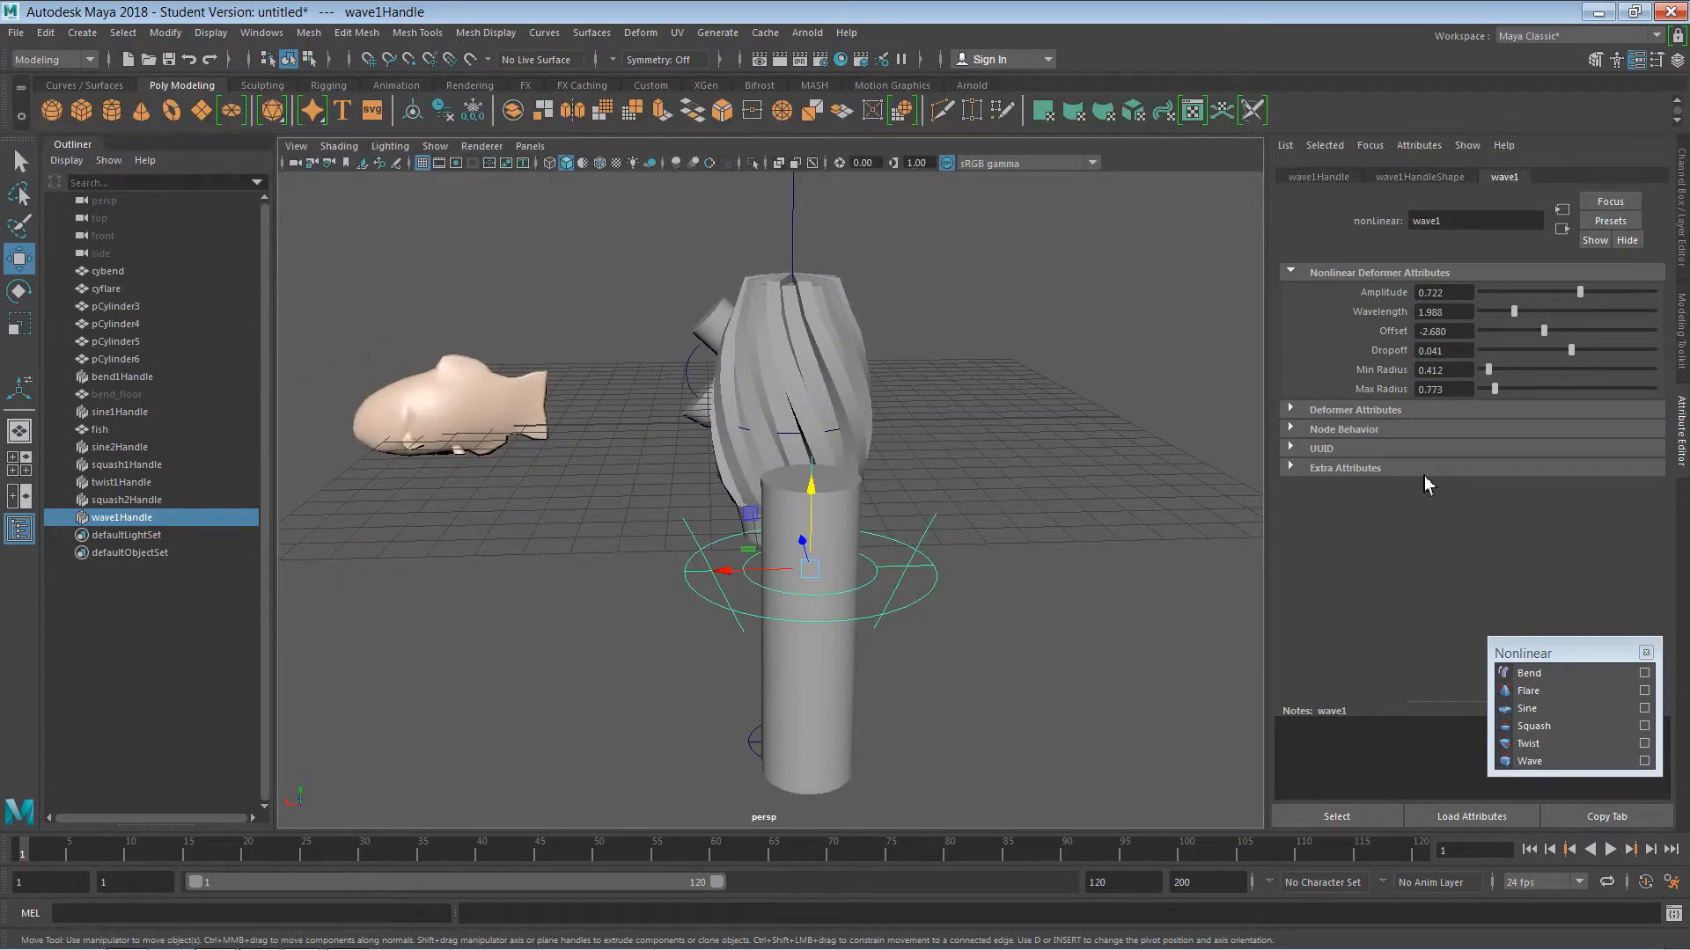
- Rotate the wave1 handle onto its side so the wave bends pCylinder6 along its height
{"action": "left_click", "coordinate": [1063, 572]}
{"action": "left_click", "coordinate": [811, 470]}
{"action": "key", "text": "e"}
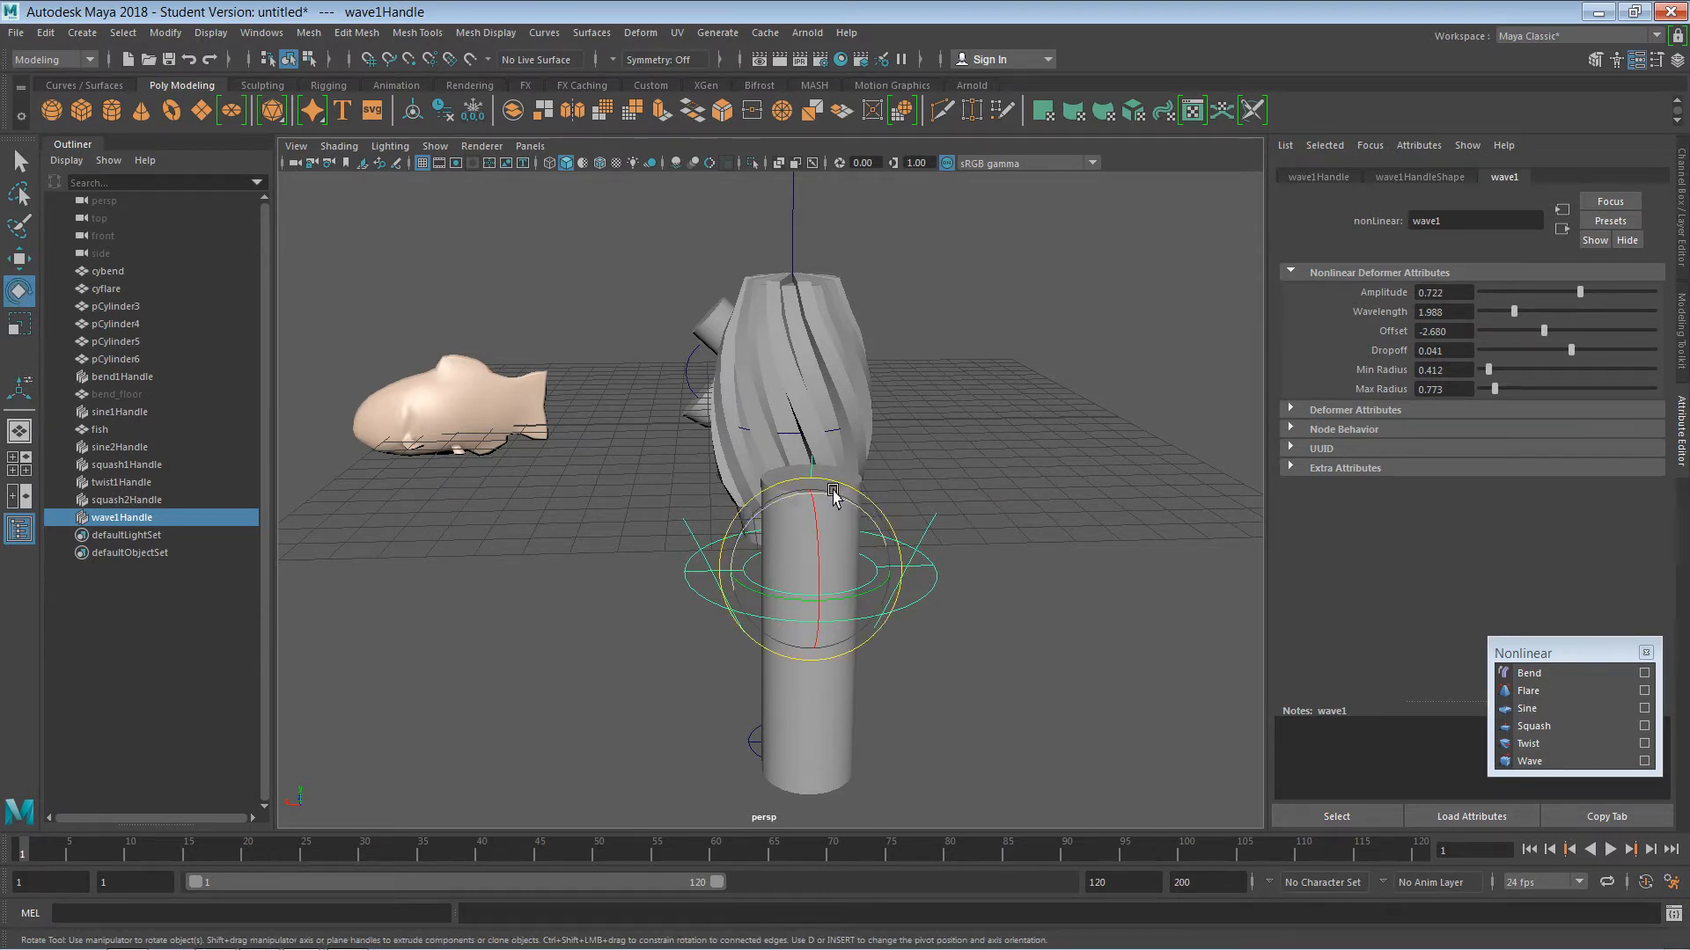
{"action": "left_click_drag", "start_coordinate": [822, 544], "coordinate": [771, 616], "text": "alt"}
{"action": "left_click", "coordinate": [1021, 550]}
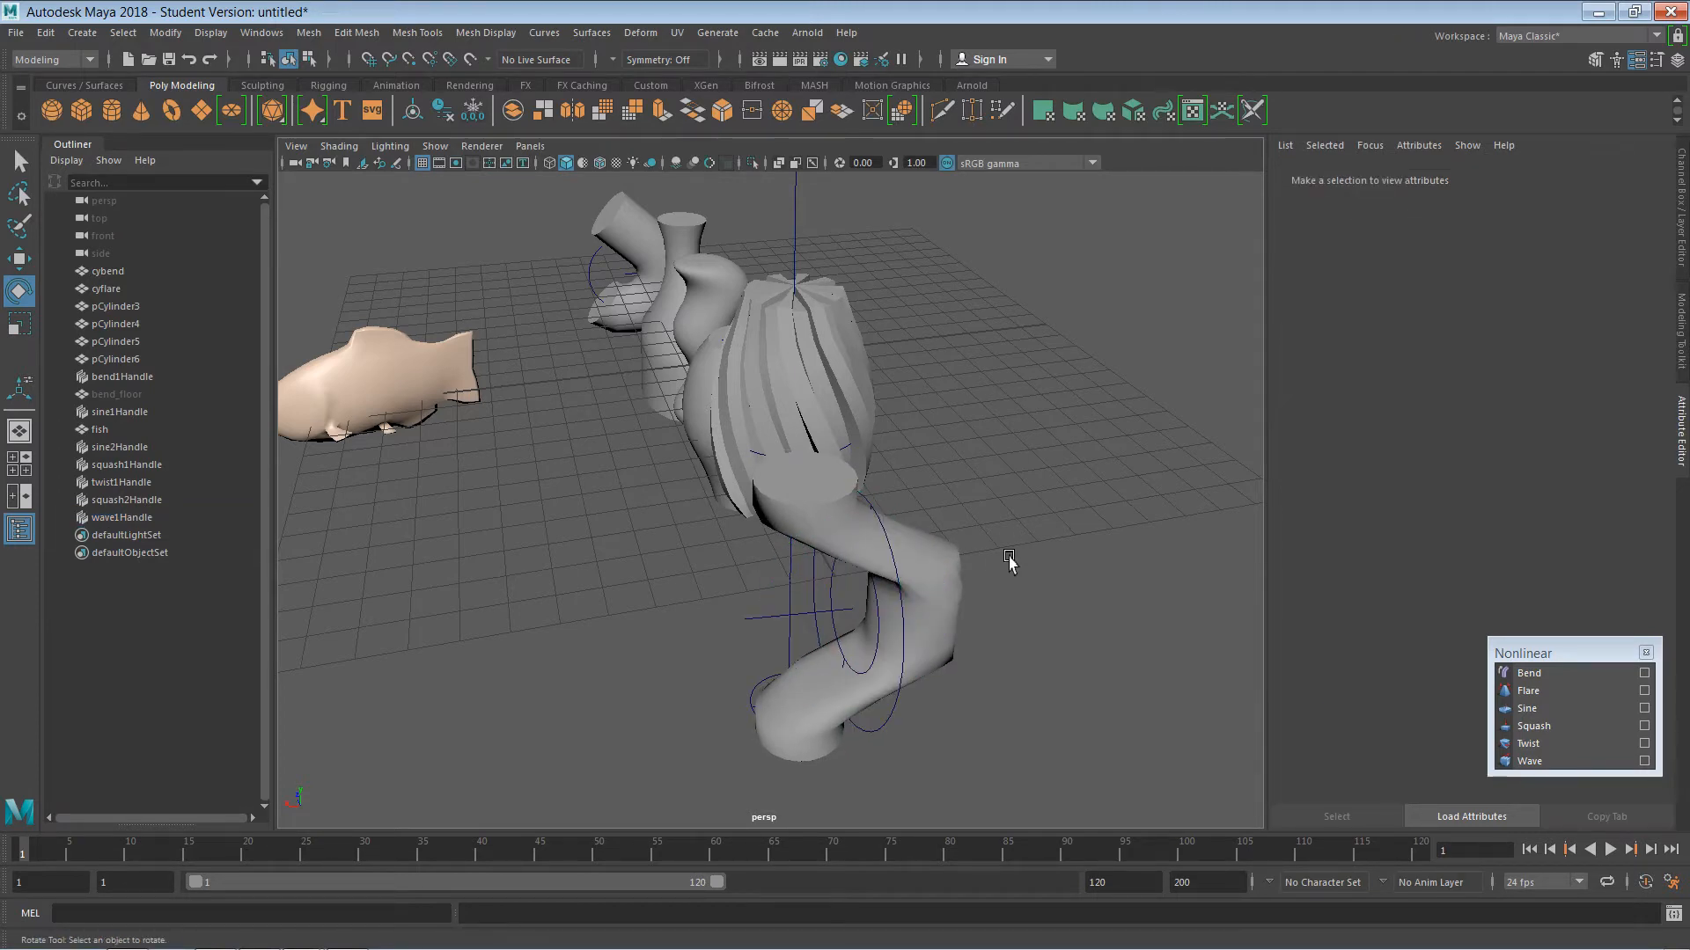
- Set pCylinder6's wave1 Amplitude to -0.206, Wavelength to 1.835, Offset to 2.062, Dropoff to -0.598 and Min Radius to 0.773
{"action": "left_click", "coordinate": [949, 607]}
{"action": "mouse_move", "coordinate": [1551, 331]}
{"action": "left_mouse_down"}
{"action": "mouse_move", "coordinate": [1501, 338]}
{"action": "mouse_move", "coordinate": [1586, 326]}
{"action": "mouse_move", "coordinate": [1507, 313]}
{"action": "mouse_move", "coordinate": [1564, 305]}
{"action": "left_mouse_up"}
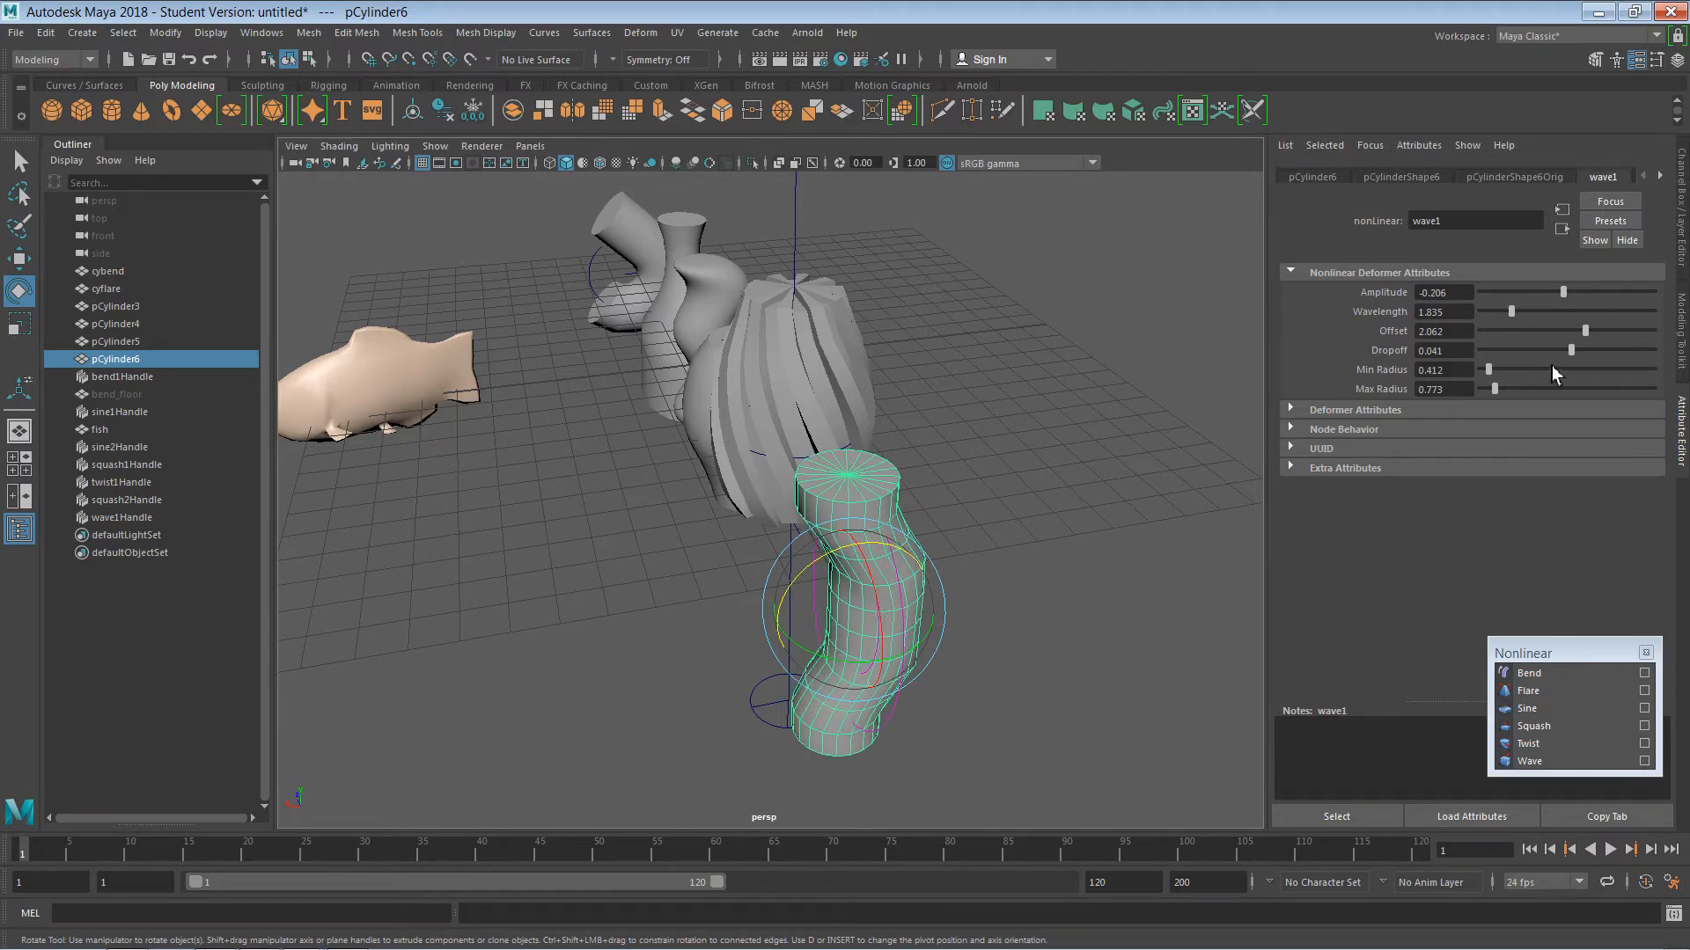
{"action": "left_click_drag", "start_coordinate": [1572, 351], "coordinate": [1523, 369]}
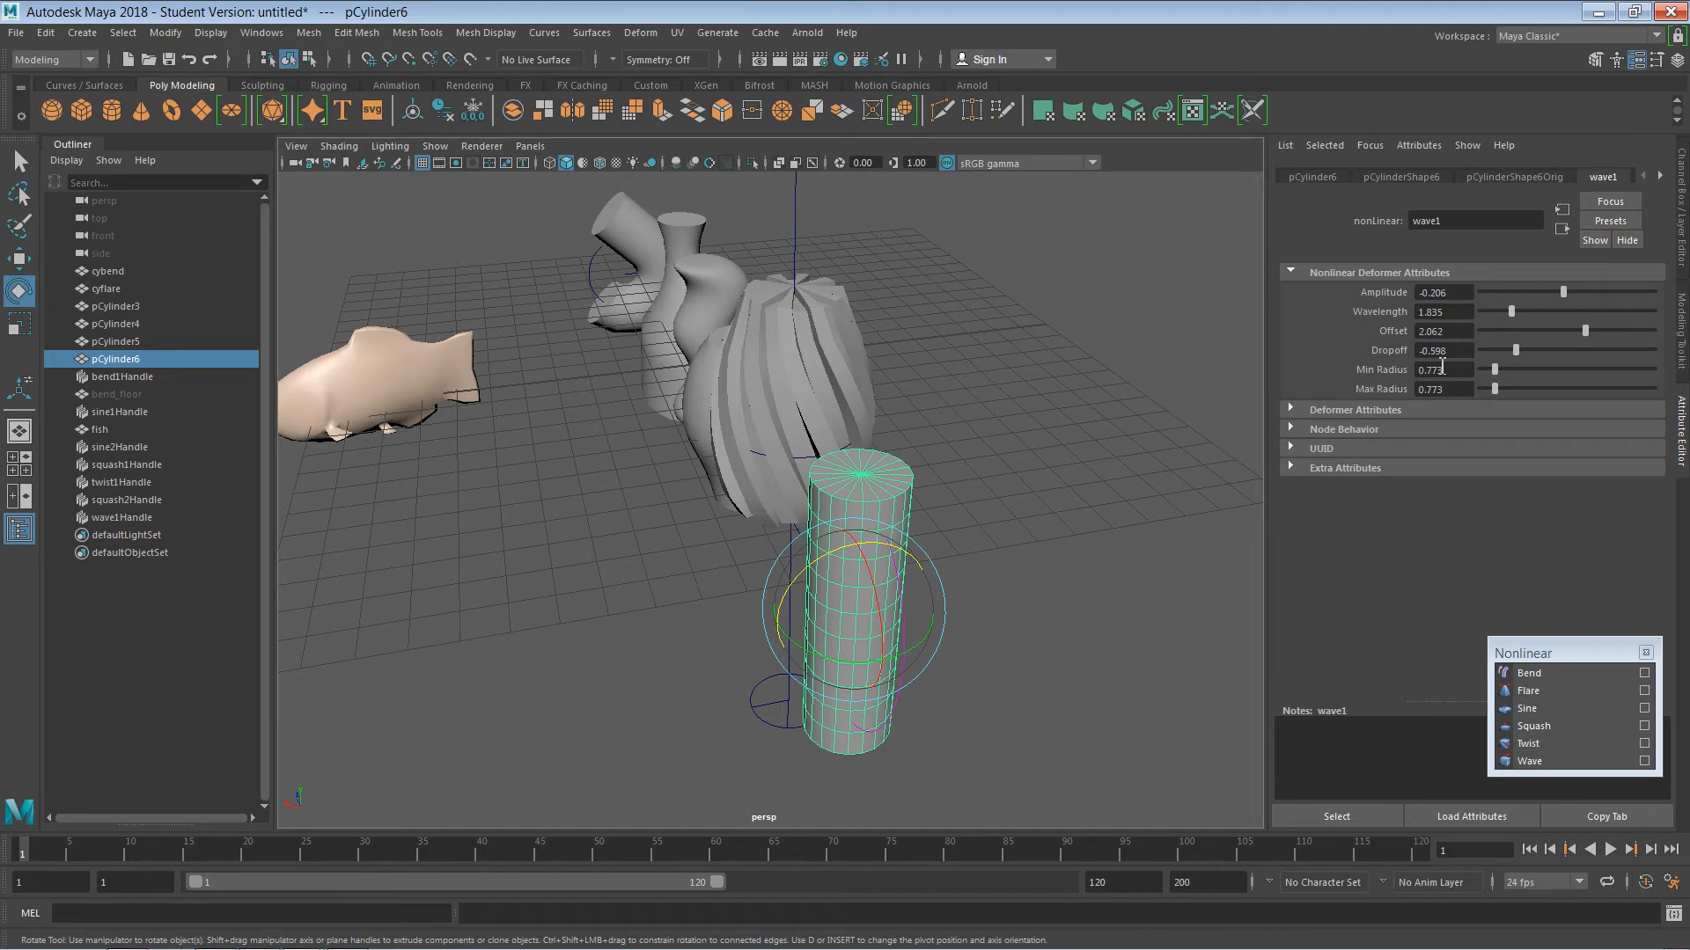
{"action": "left_click", "coordinate": [1003, 493]}
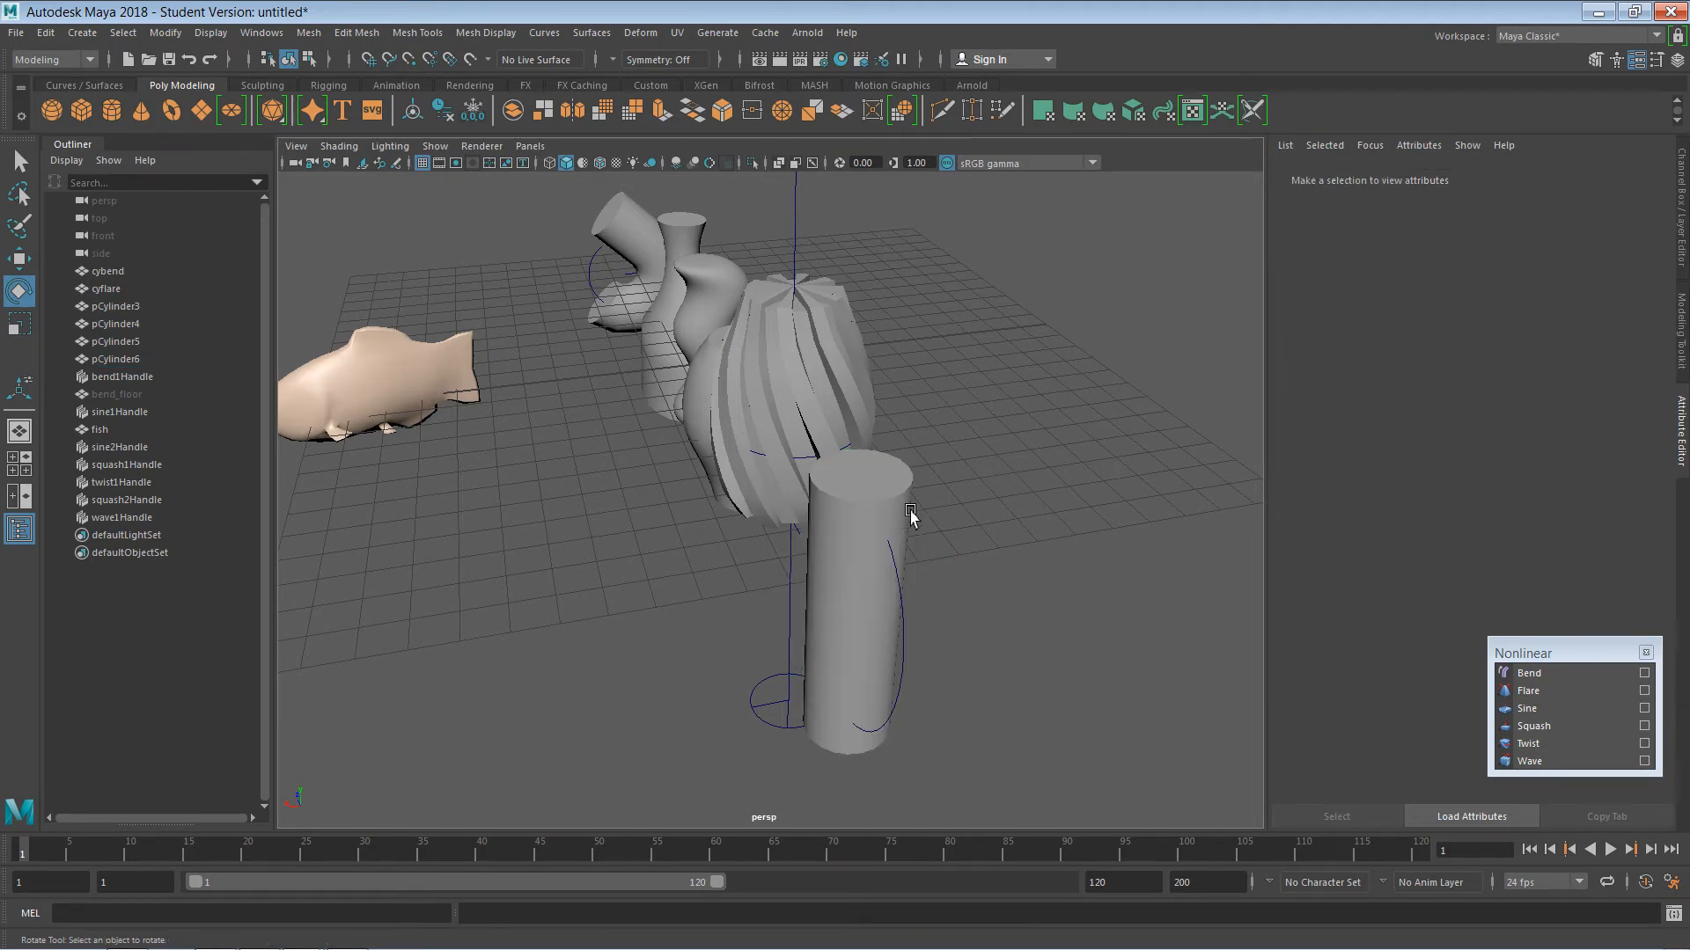
{"action": "left_click", "coordinate": [850, 549]}
{"action": "left_click", "coordinate": [640, 35]}
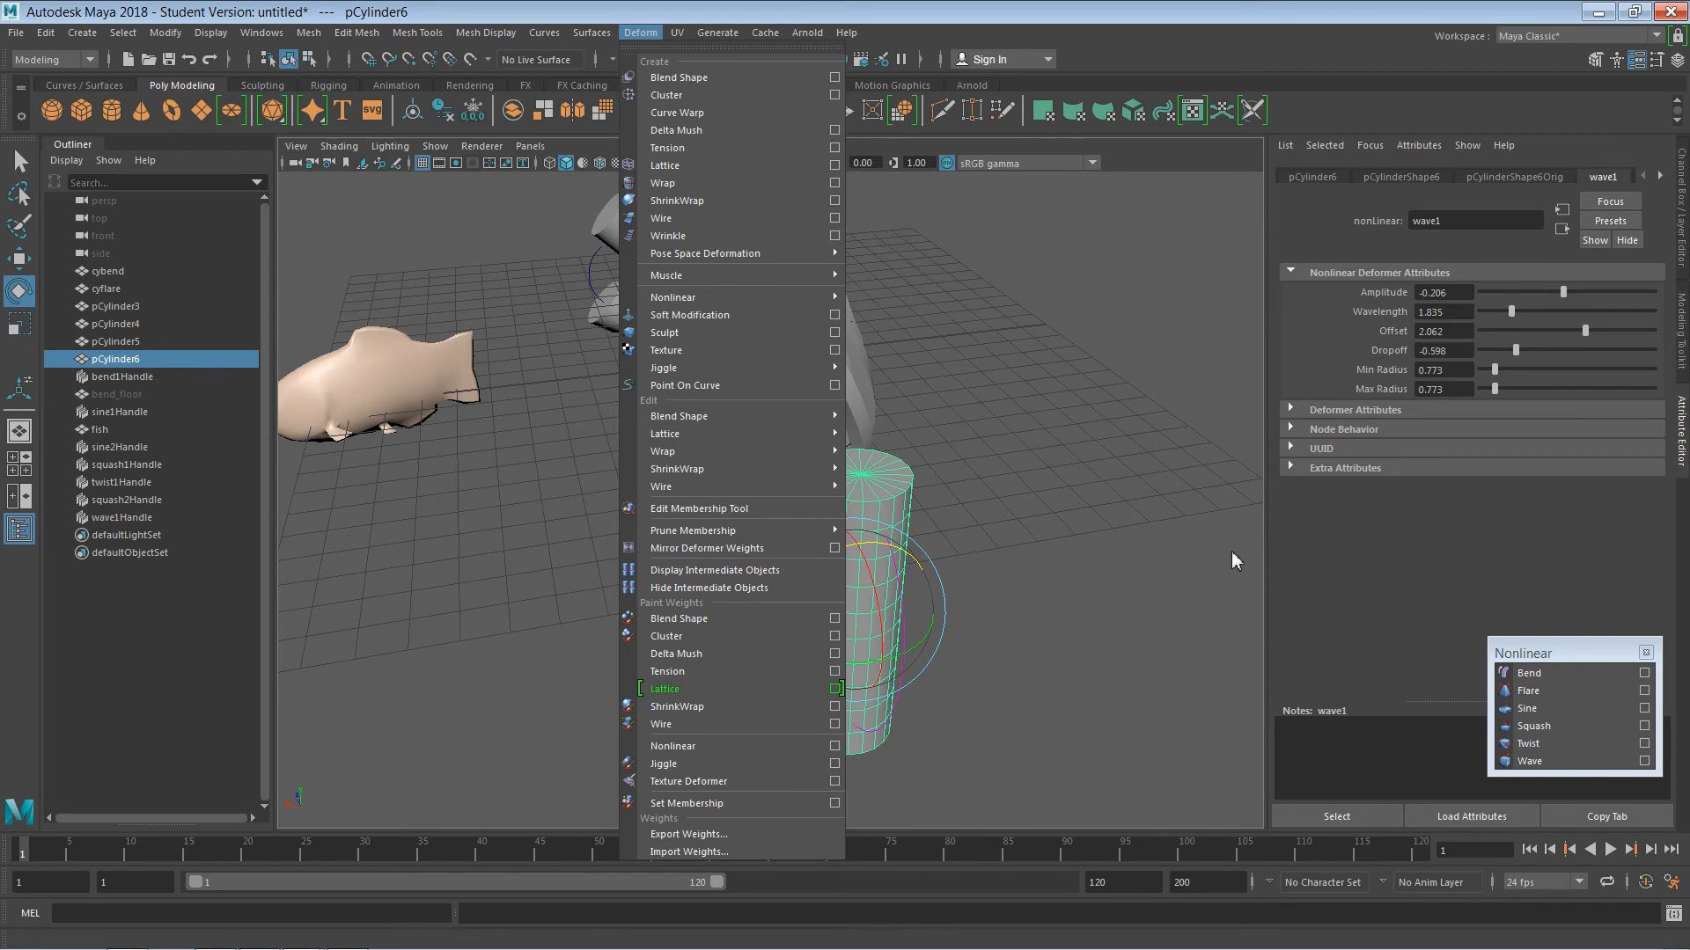
{"action": "mouse_move", "coordinate": [843, 491]}
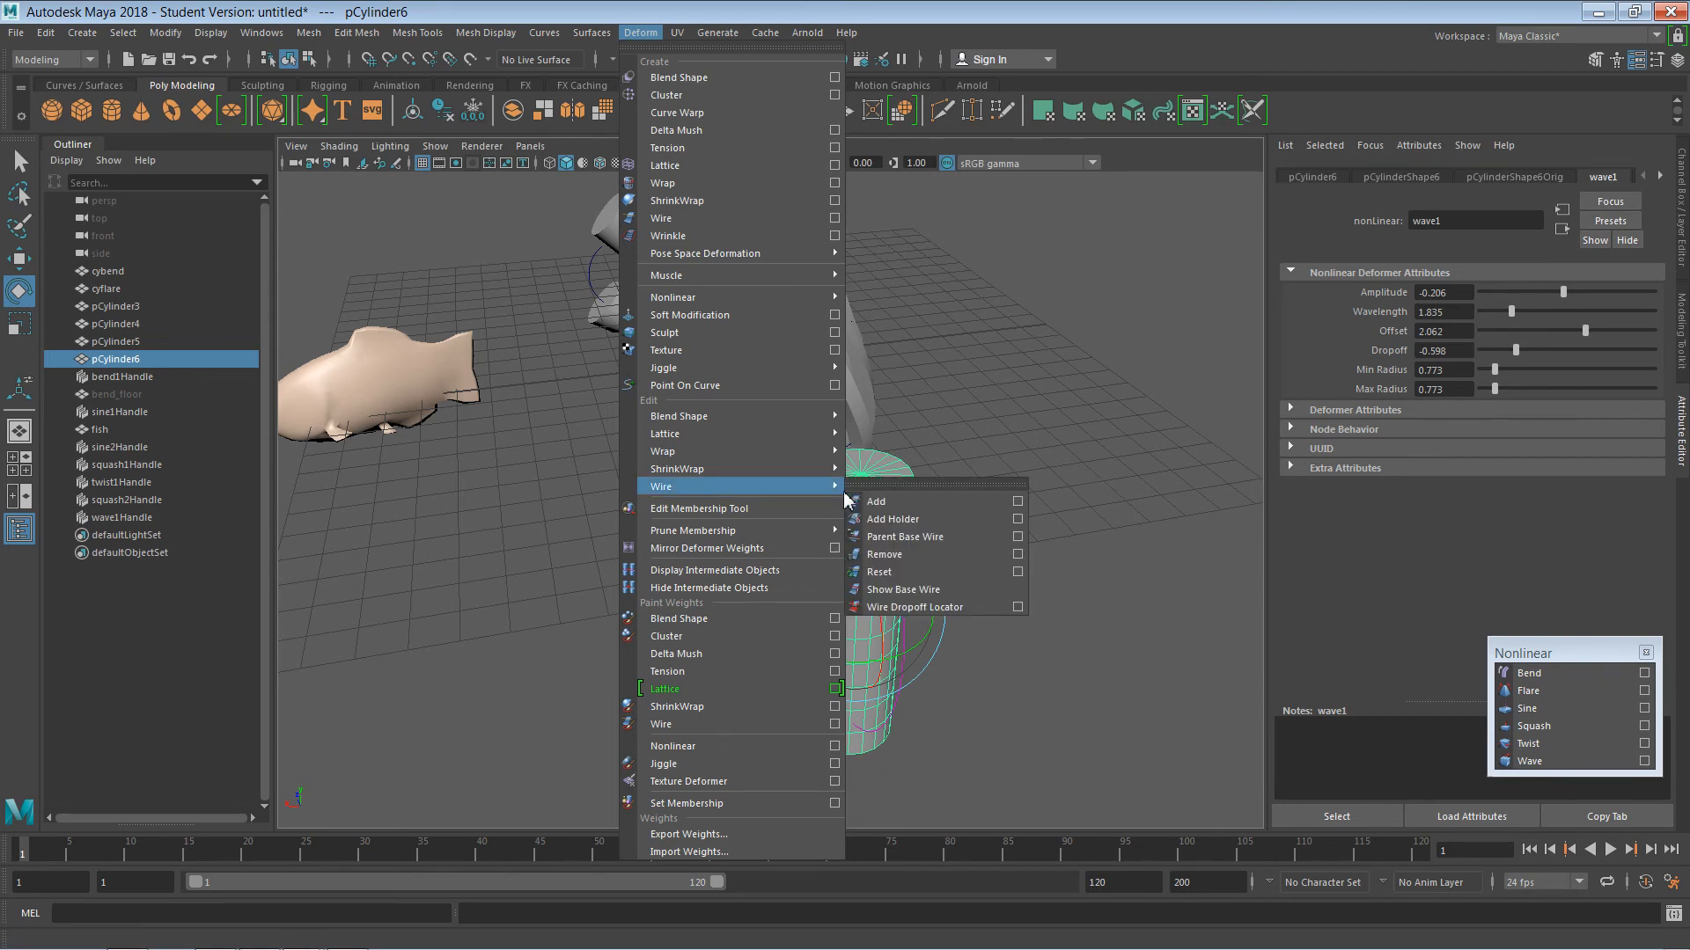
{"action": "left_click", "coordinate": [1067, 415]}
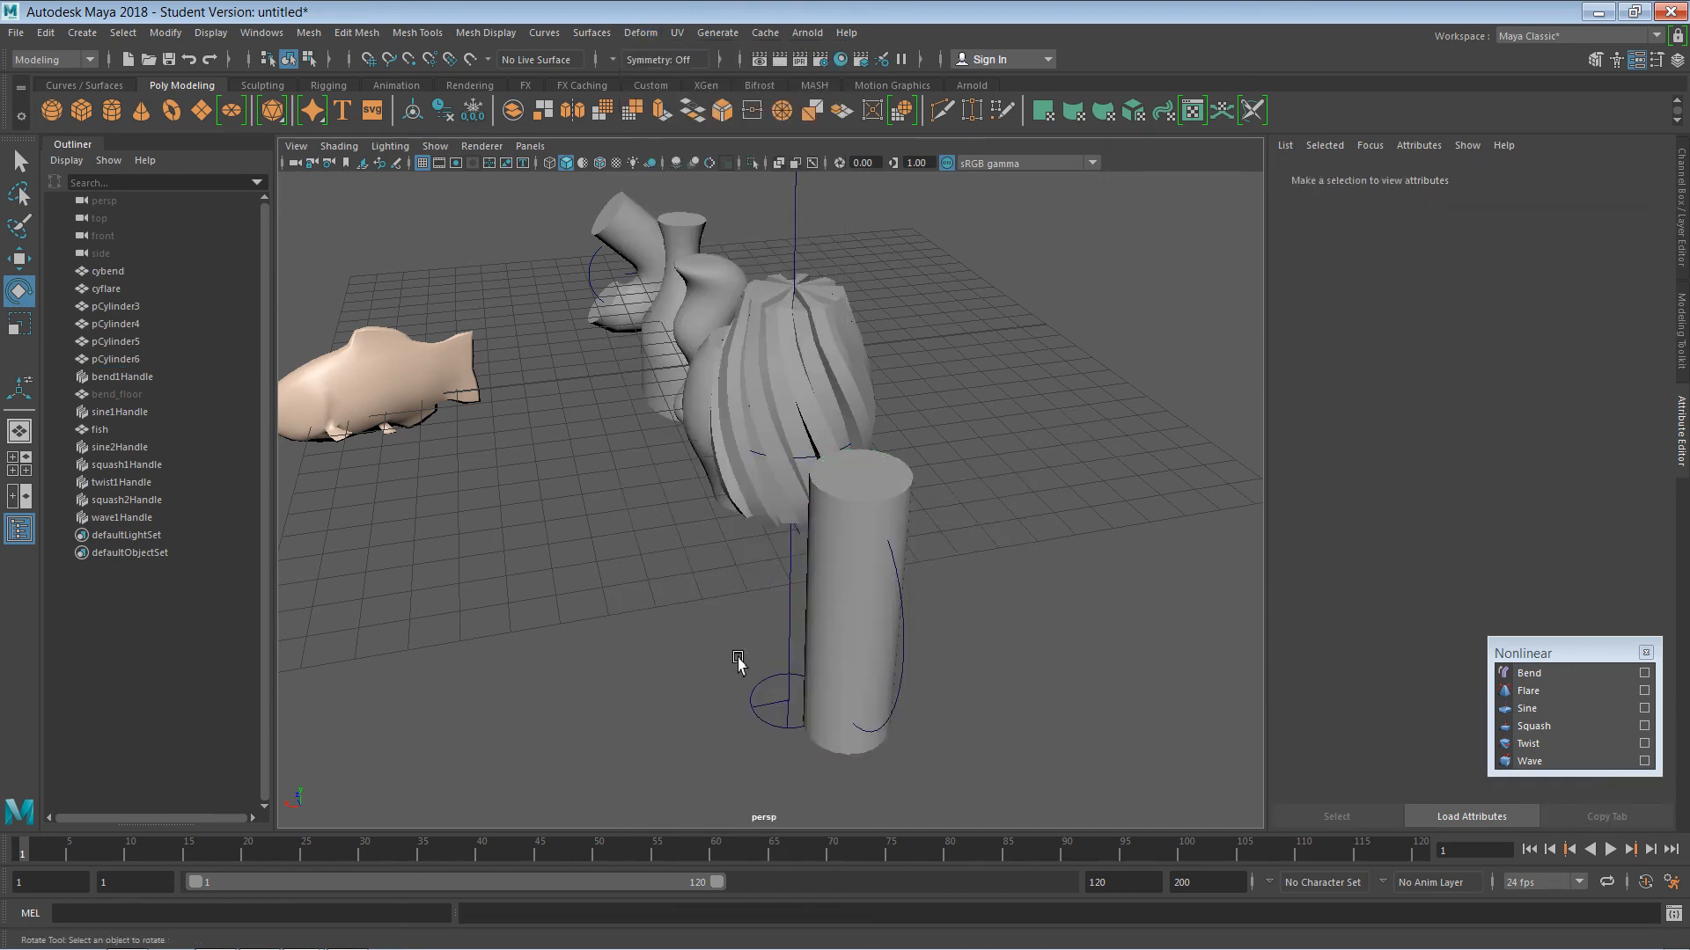
{"action": "left_click_drag", "start_coordinate": [736, 654], "coordinate": [836, 621], "text": "alt"}
{"action": "scroll", "coordinate": [836, 620], "scroll_direction": "down", "scroll_amount": 3}
{"action": "left_click_drag", "start_coordinate": [778, 704], "coordinate": [864, 683], "text": "alt"}
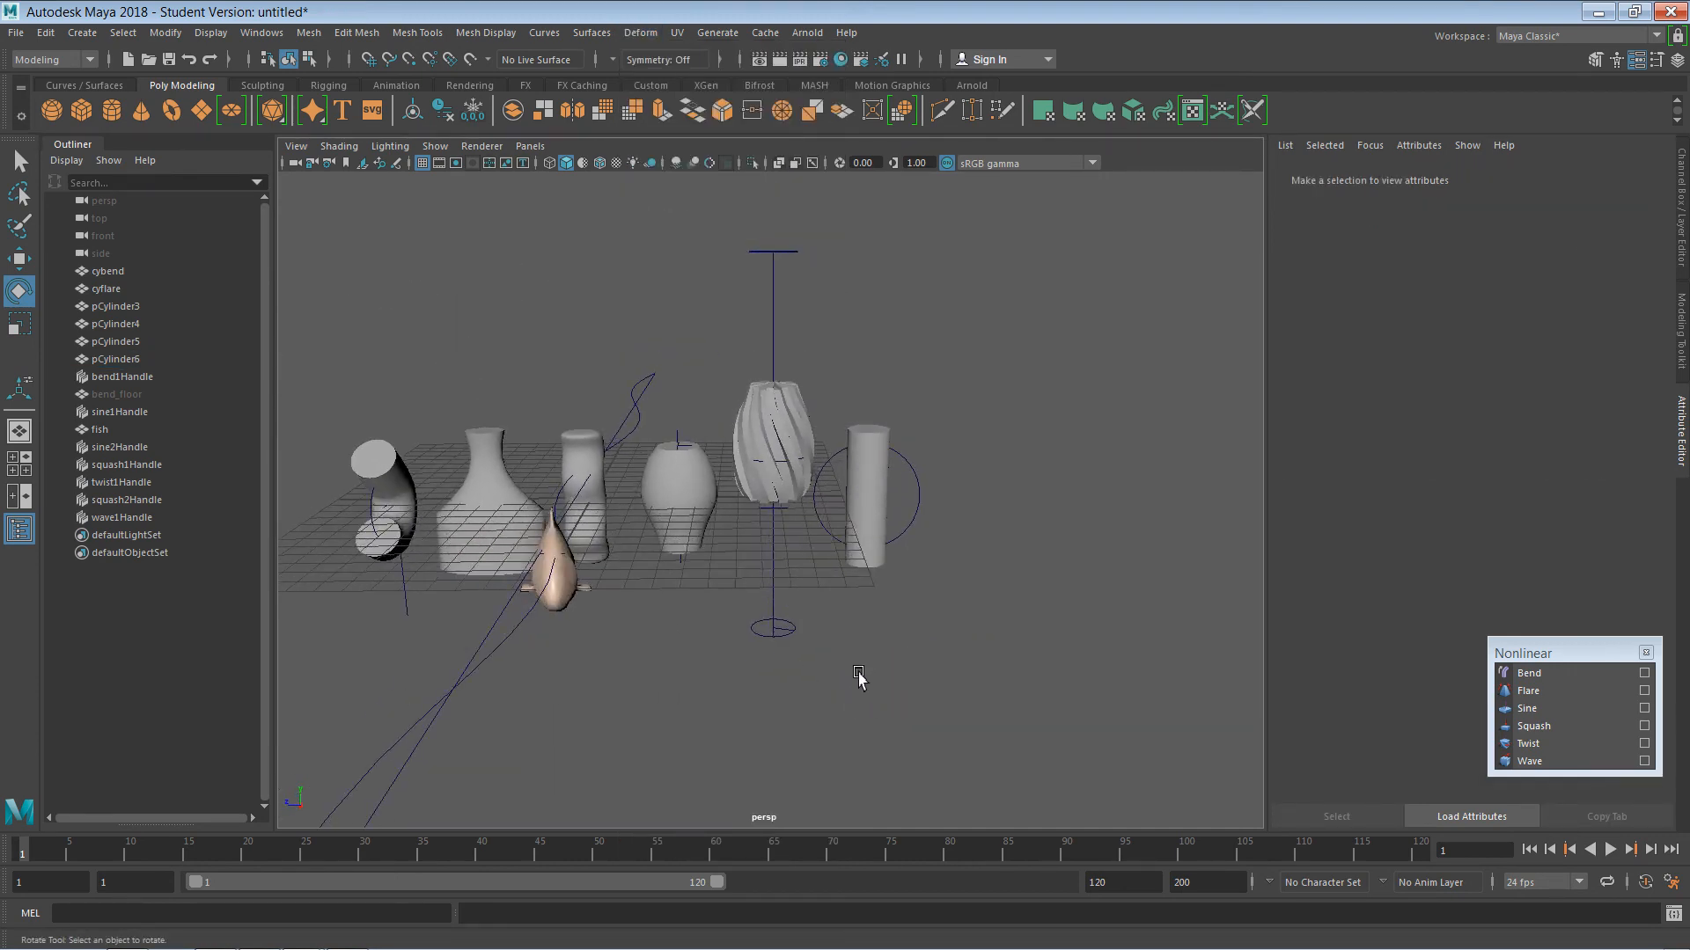